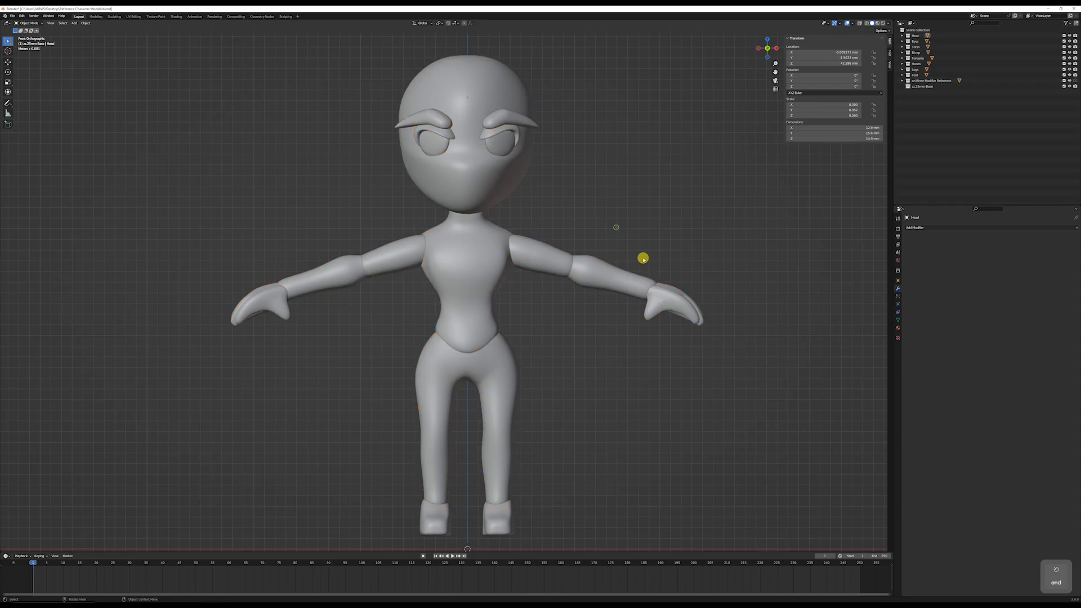
Step: Examine the character model from the front and from angled views
left_click(506, 507)
middle_click_drag(593, 415, 498, 439)
key("KP_1")
scroll(550, 312, "down", 2)
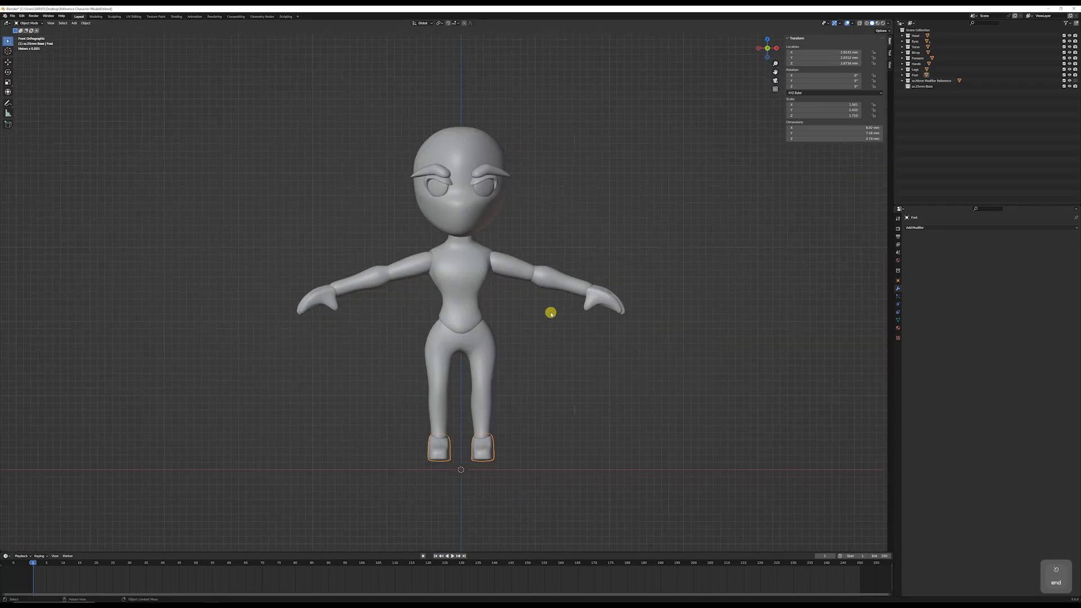
middle_click_drag(551, 311, 636, 330)
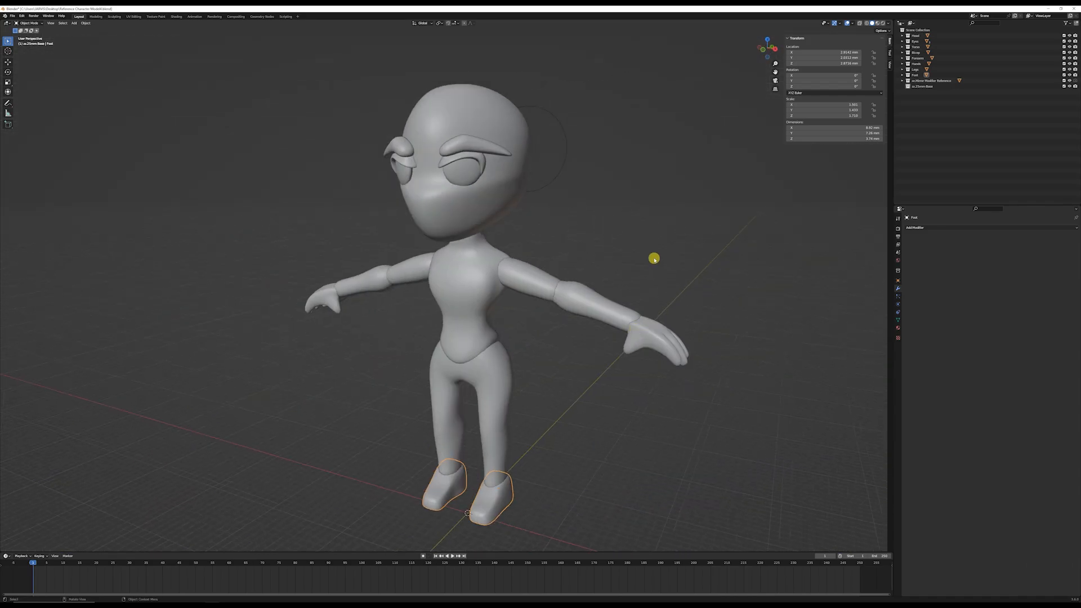
middle_click_drag(654, 258, 479, 254)
scroll(528, 250, "down", 3)
key("KP_1")
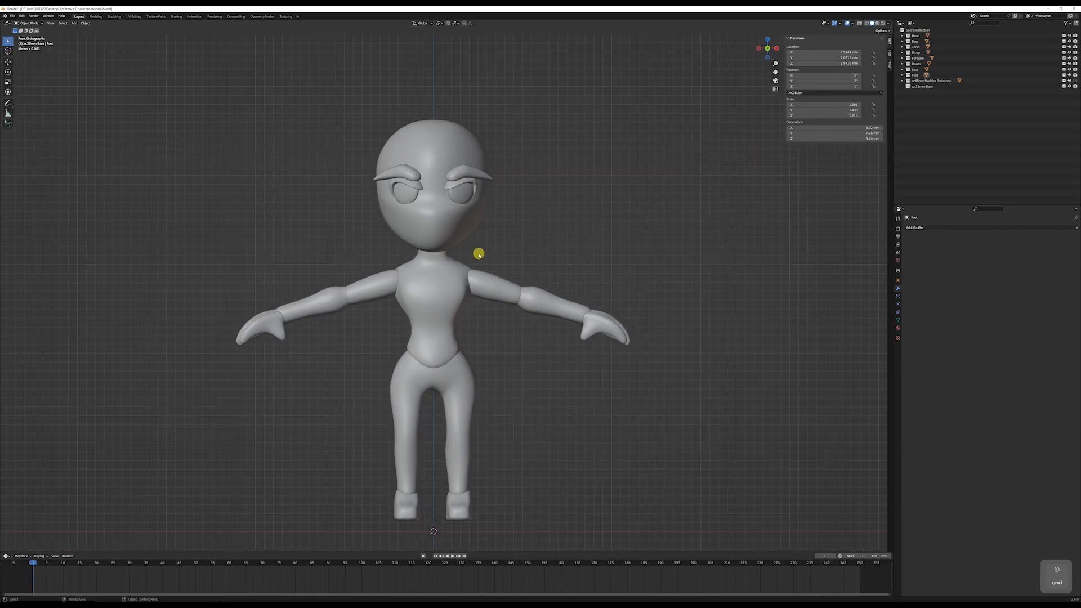
Step: Add a plane mesh and rotate it 90 degrees about the X axis so it stands upright
key("shift+a")
mouse_move(483, 257)
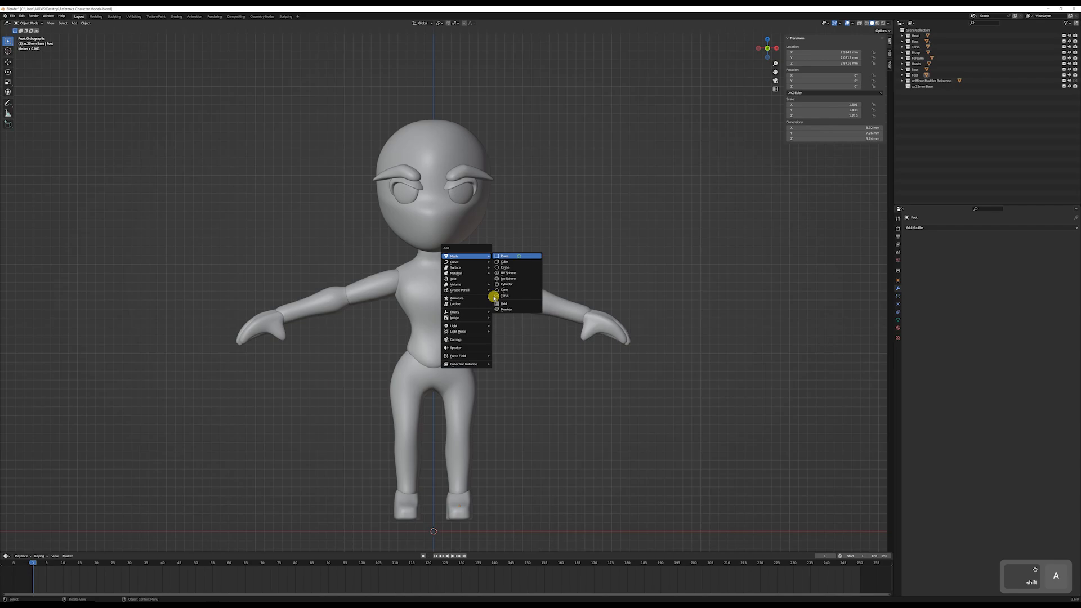
left_click(518, 256)
type("rx90")
key("Return")
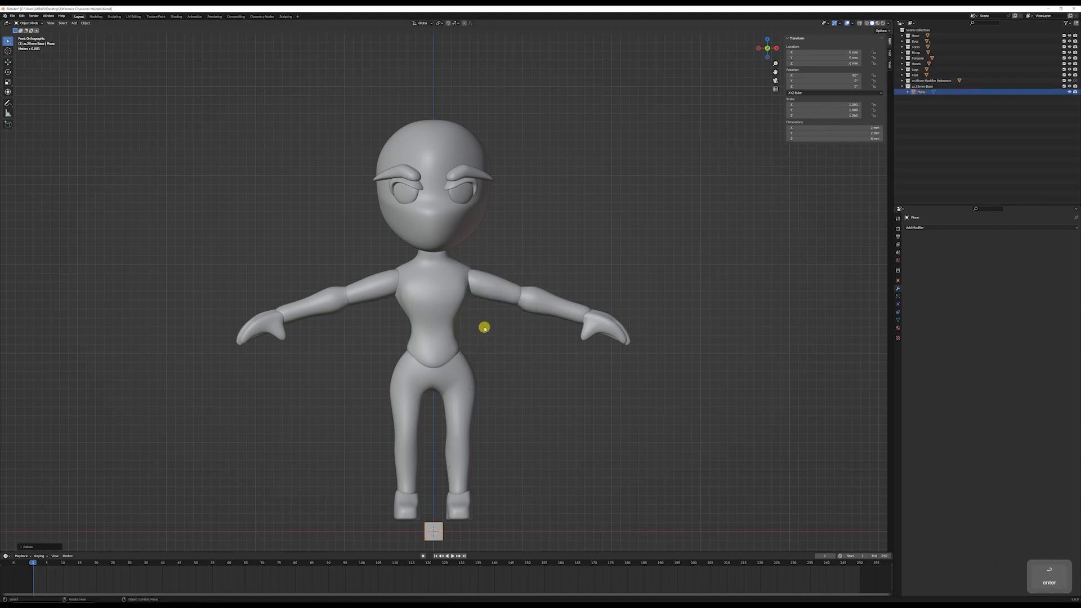
Step: Move the plane in front of the character's face and raise it to the forehead between the eyebrows
key("KP_3")
key("g")
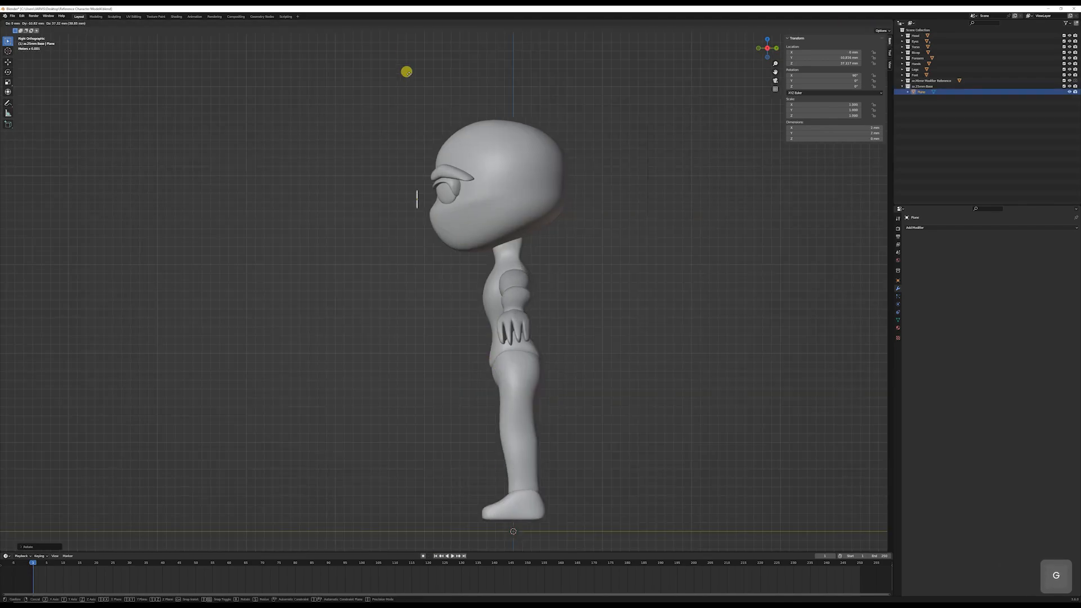
left_click(403, 28)
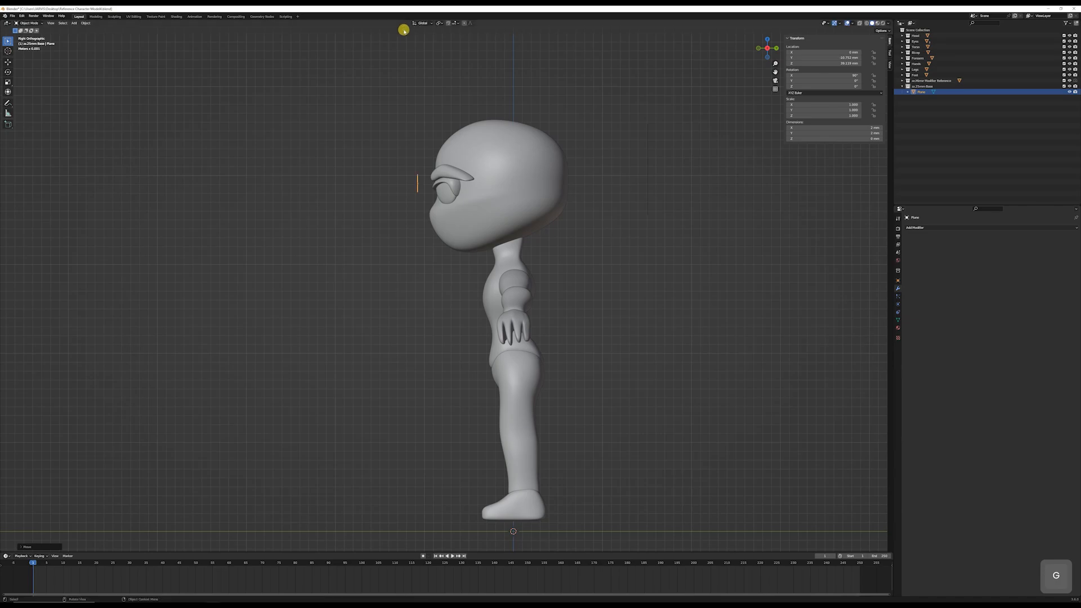
key("KP_1")
key("g")
key("z")
left_click(478, 181)
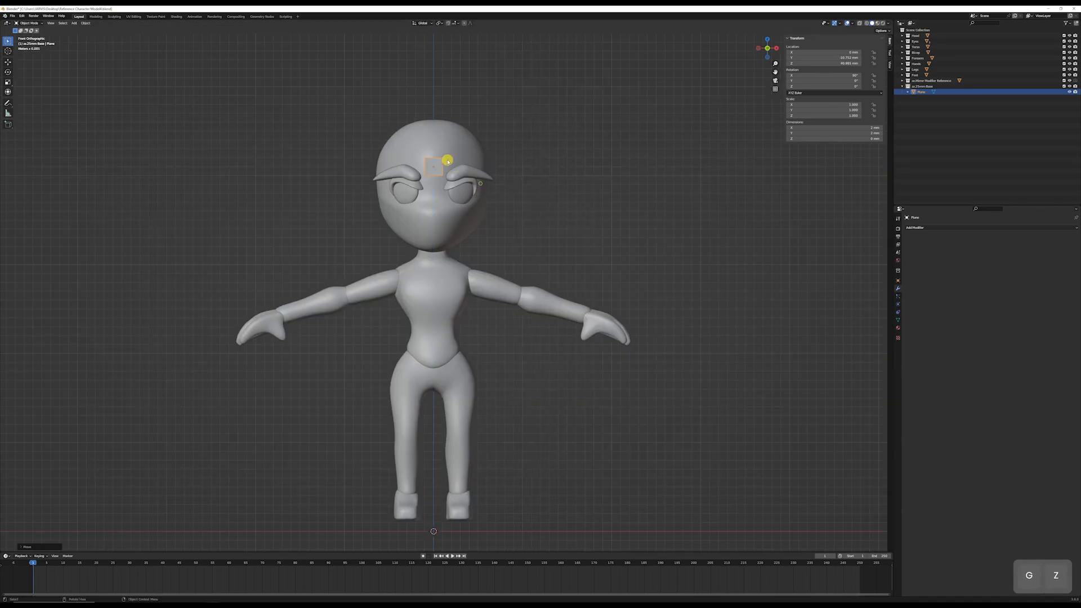
Step: Add a centred vertical loop cut to the forehead plane
scroll(447, 160, "up", 3)
middle_click_drag(458, 127, 491, 288, "shift")
key("Tab")
key("2")
key("ctrl+r")
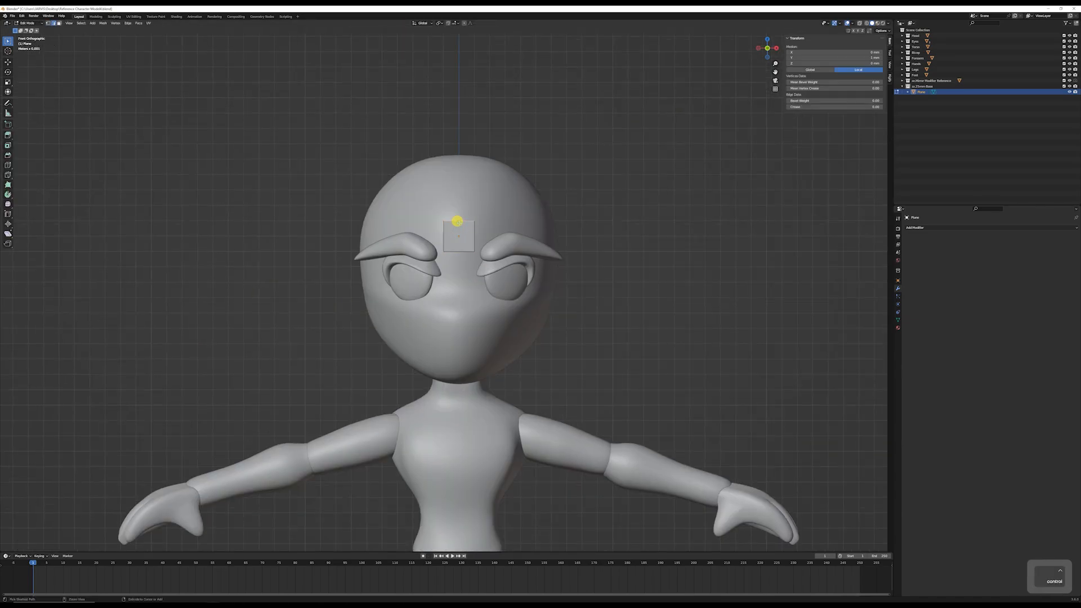
left_click(439, 239)
right_click(440, 238)
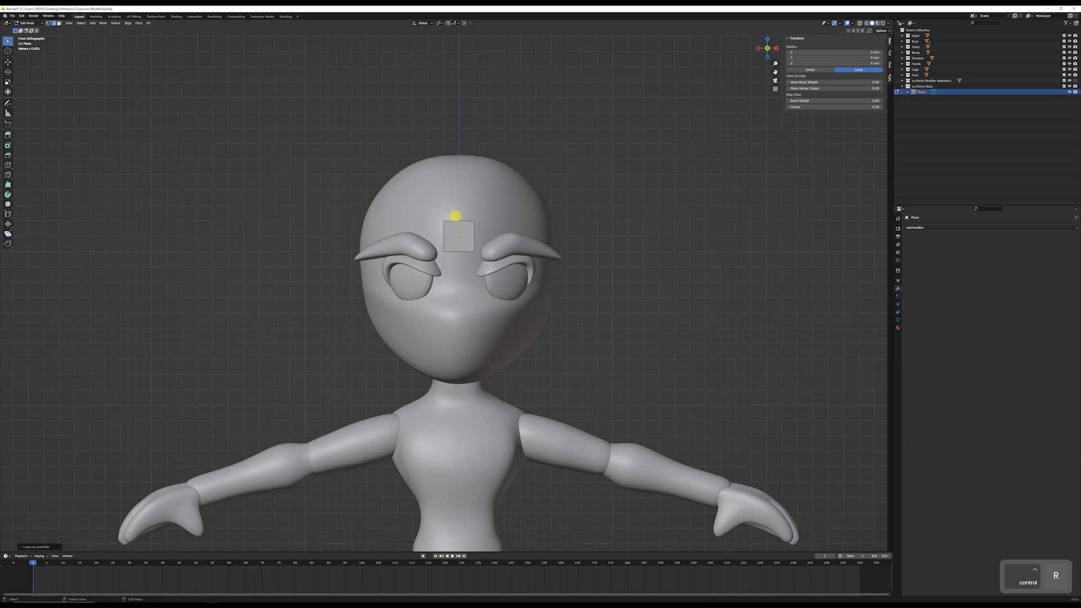
Step: Delete the two outer vertices on the plane's left half, keeping only the half on the positive X side
scroll(455, 216, "up", 3)
key("Tab")
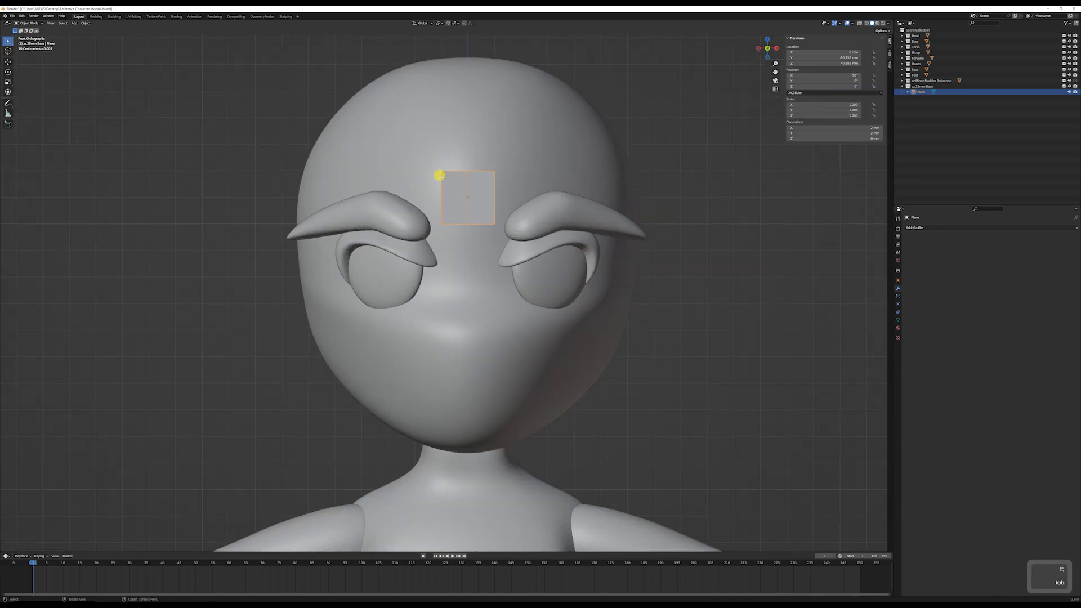
key("Tab")
key("1")
left_click(442, 172)
left_click(443, 223, "shift")
key("x")
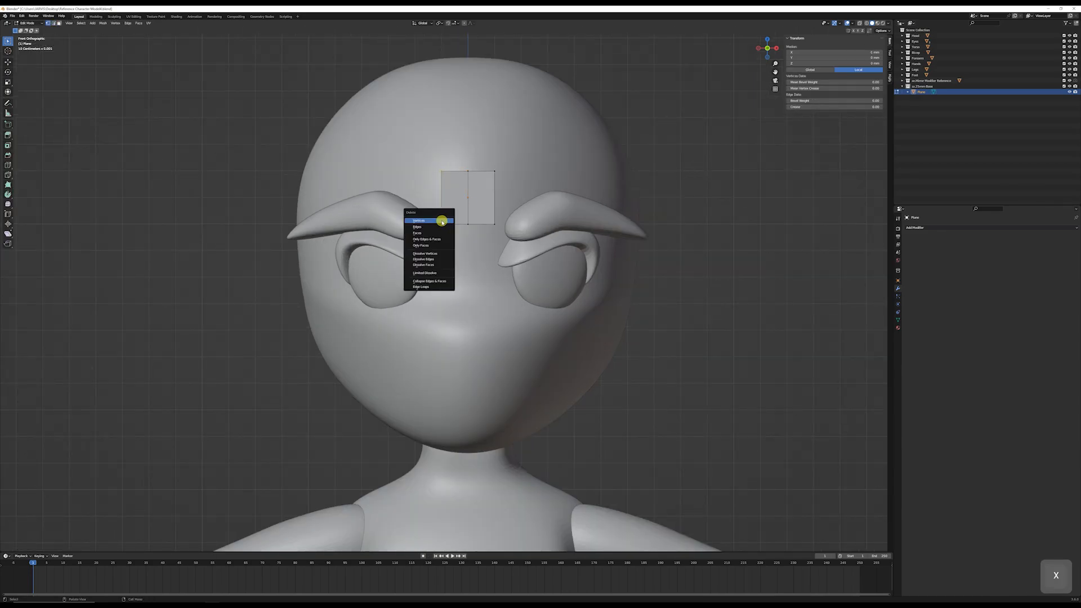
left_click(442, 220)
key("Tab")
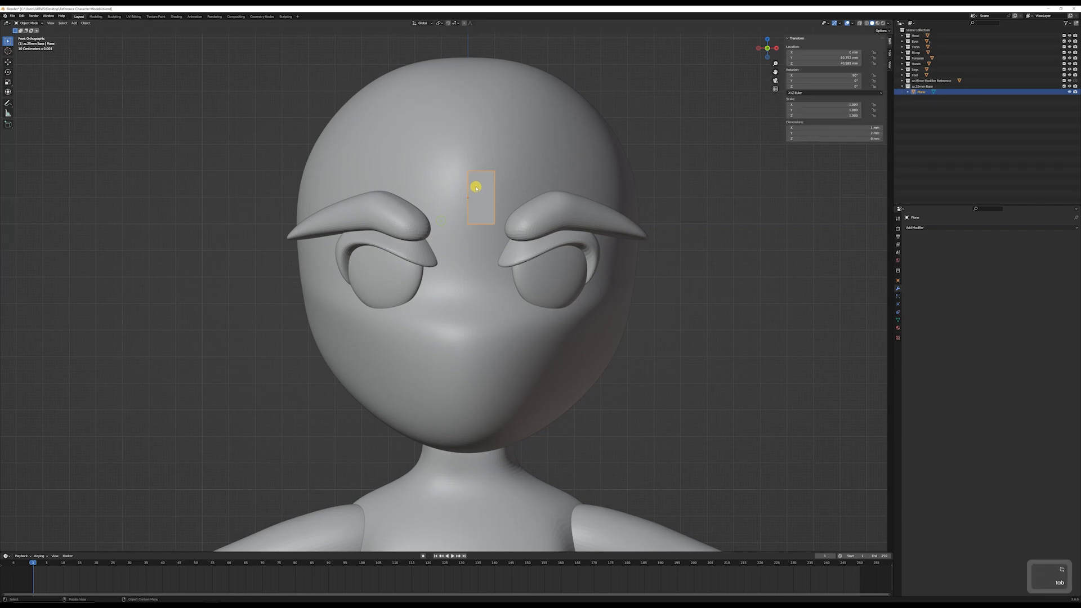
Step: Add a Mirror modifier on the X axis with Clipping enabled to the half plane
left_click(929, 227)
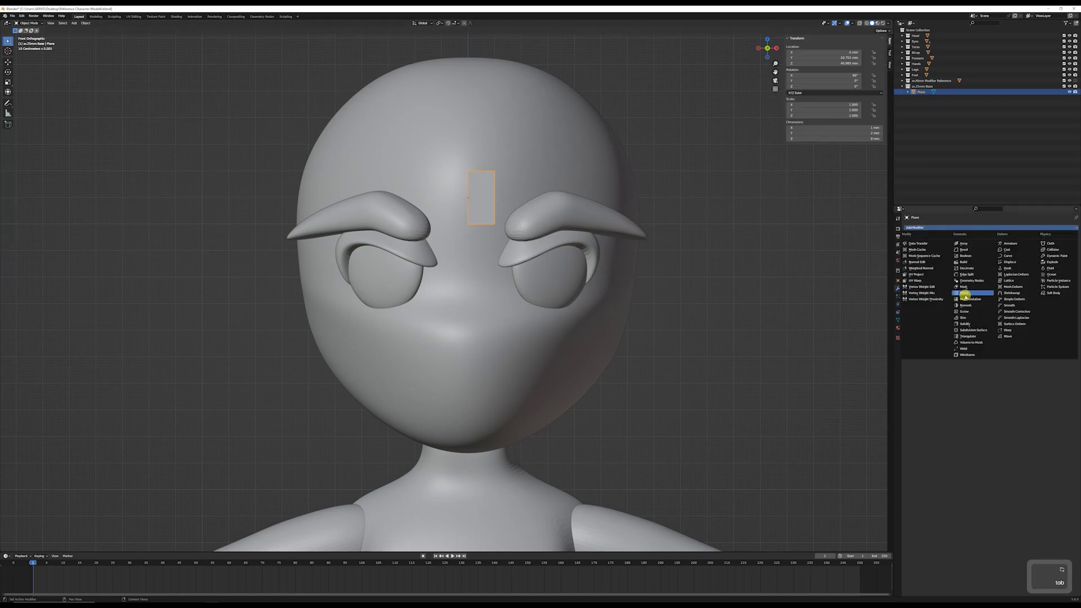
left_click(964, 293)
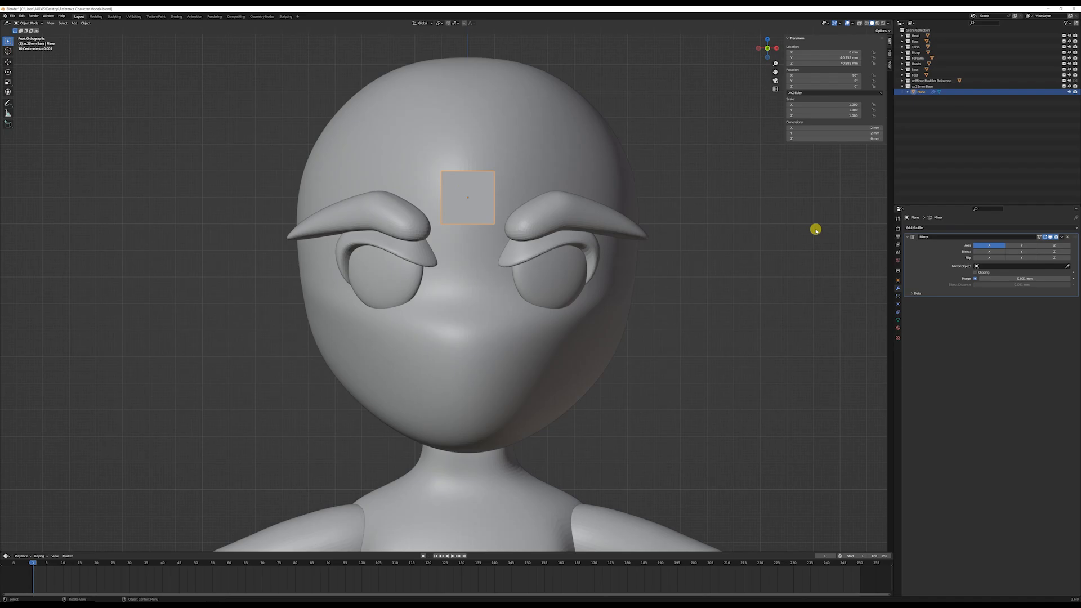
key("Tab")
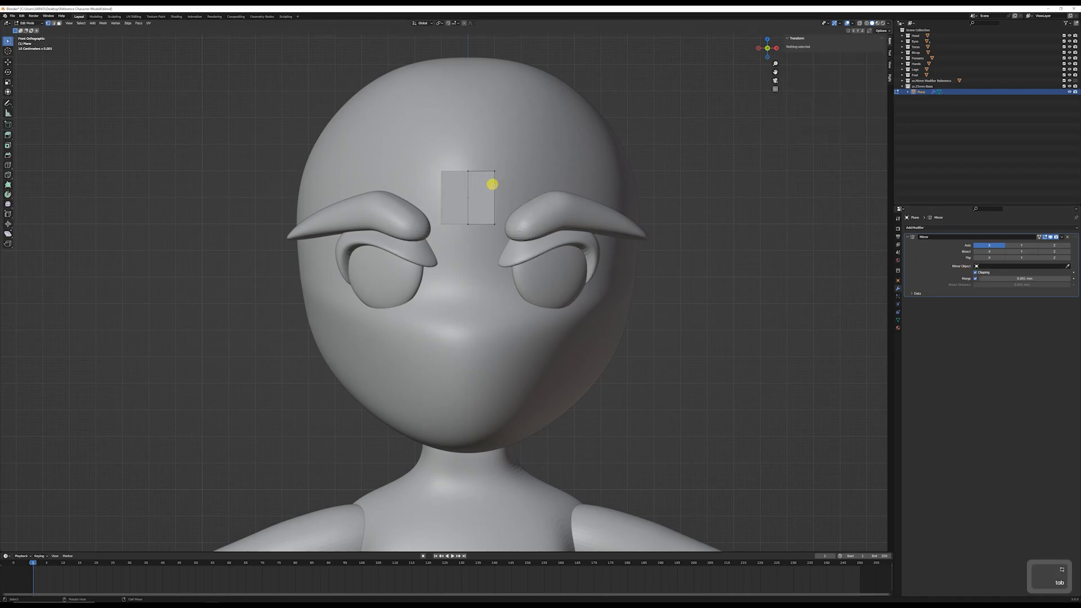
Step: Extrude the half plane's outer edge twice in top view, following the brow around to the side of the head
key("2")
left_click(493, 186)
key("g")
right_click(544, 167)
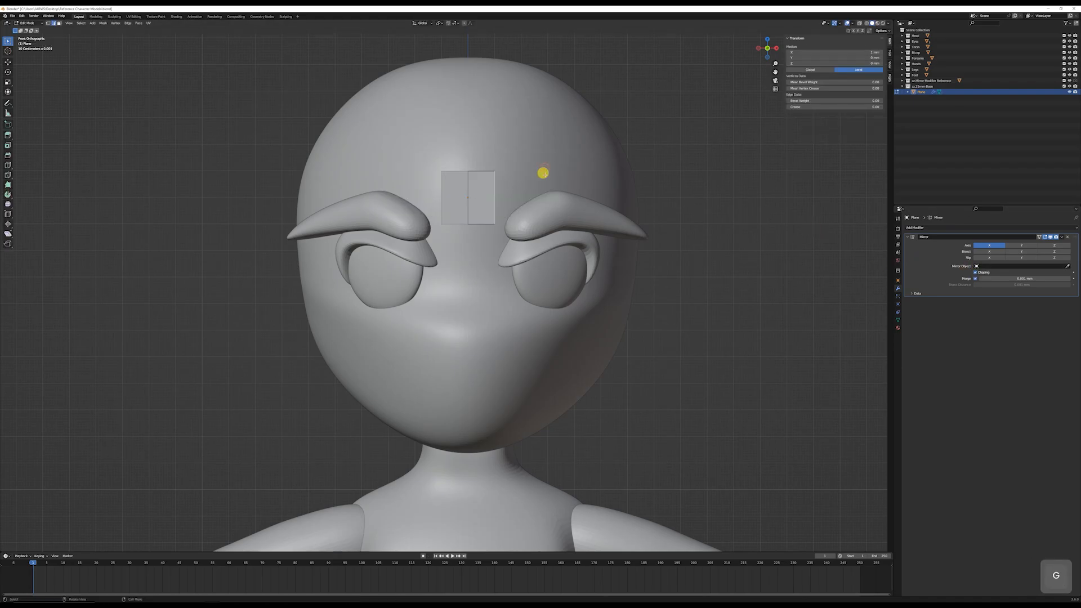
key("KP_7")
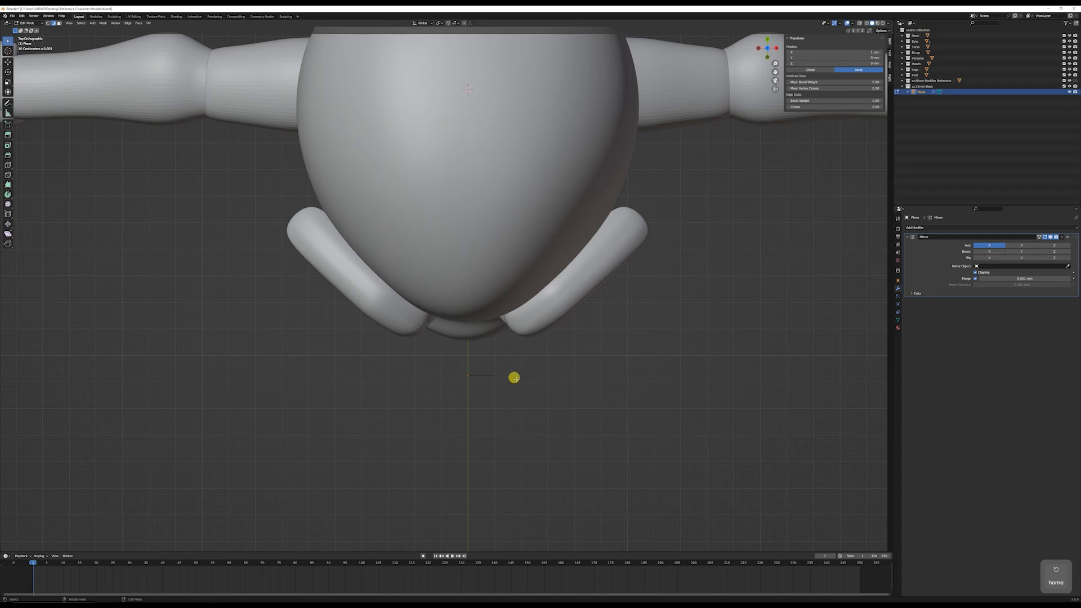
key("e")
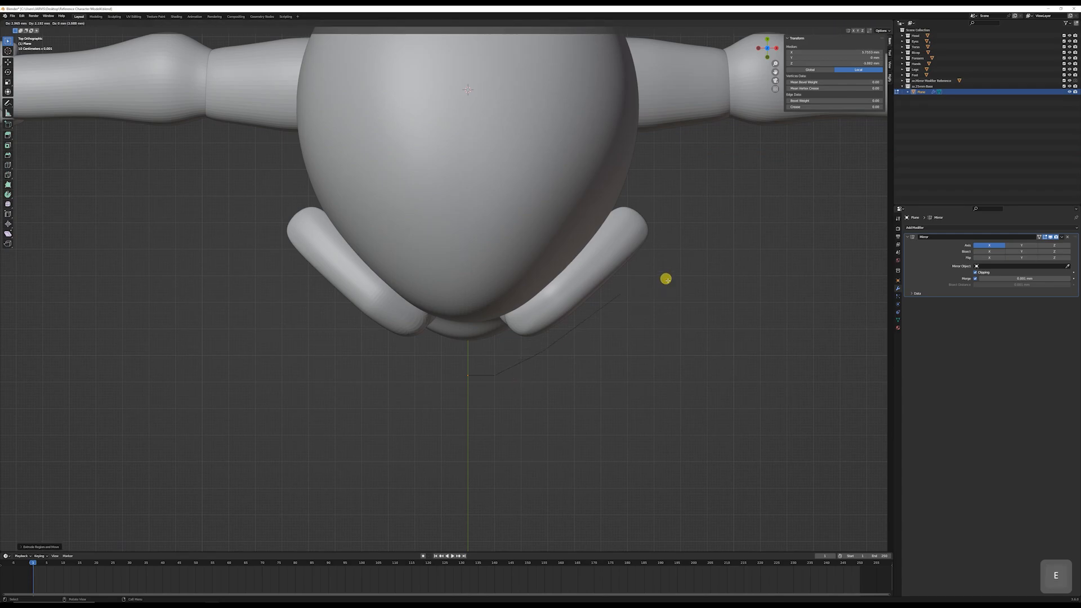
left_click(670, 279)
key("e")
left_click(706, 180)
Step: Continue extruding the band's end edge around the side and back of the head to the mirror centre line
middle_click_drag(668, 226, 645, 385, "shift")
key("e")
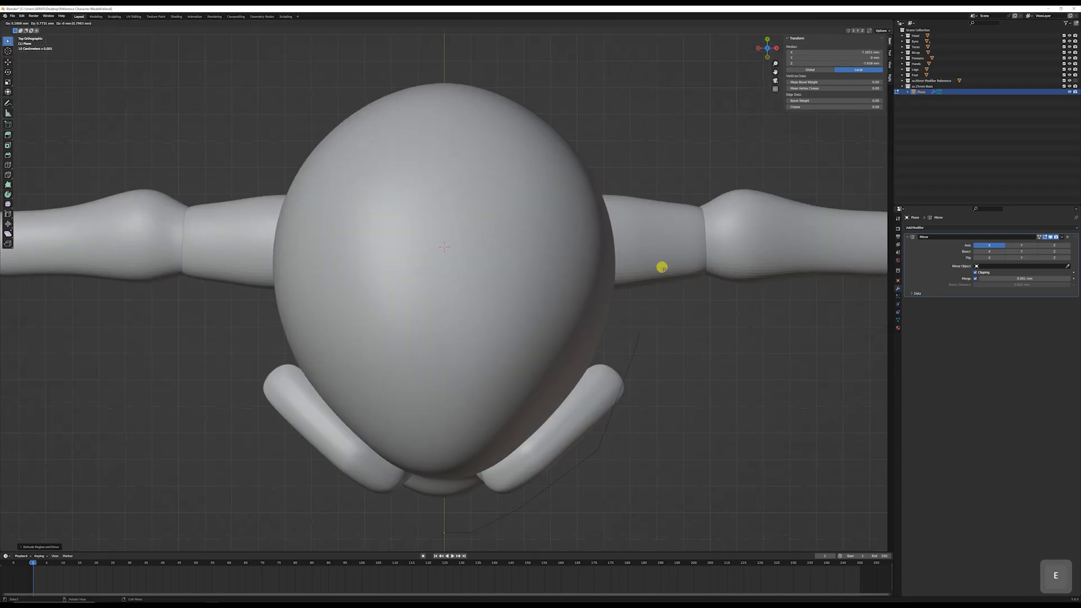
left_click(539, 64)
key("e")
left_click(483, 52)
key("e")
left_click(447, 48)
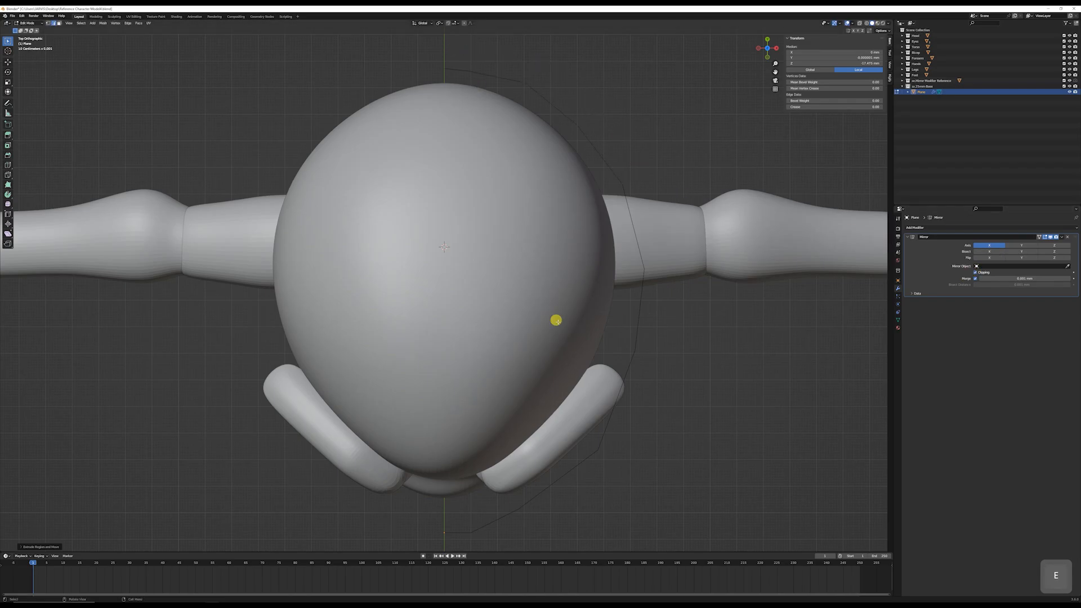
Step: Extrude the band's upper edge loop straight up and scale it inward to start the crown
middle_click_drag(556, 321, 402, 231)
scroll(390, 274, "down", 2)
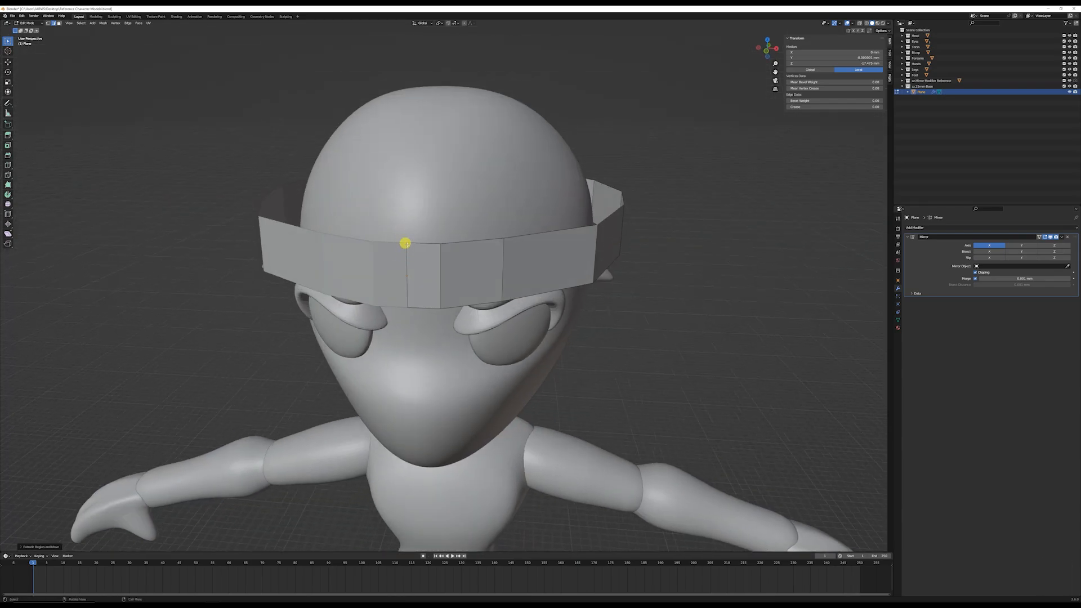
key("KP_1")
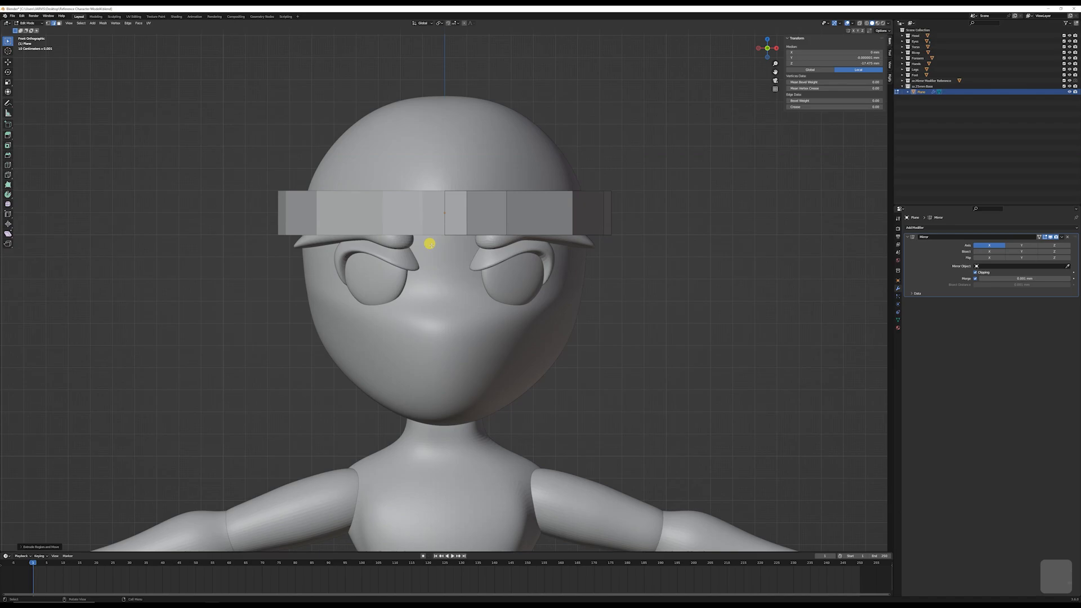
left_click(554, 190, "alt")
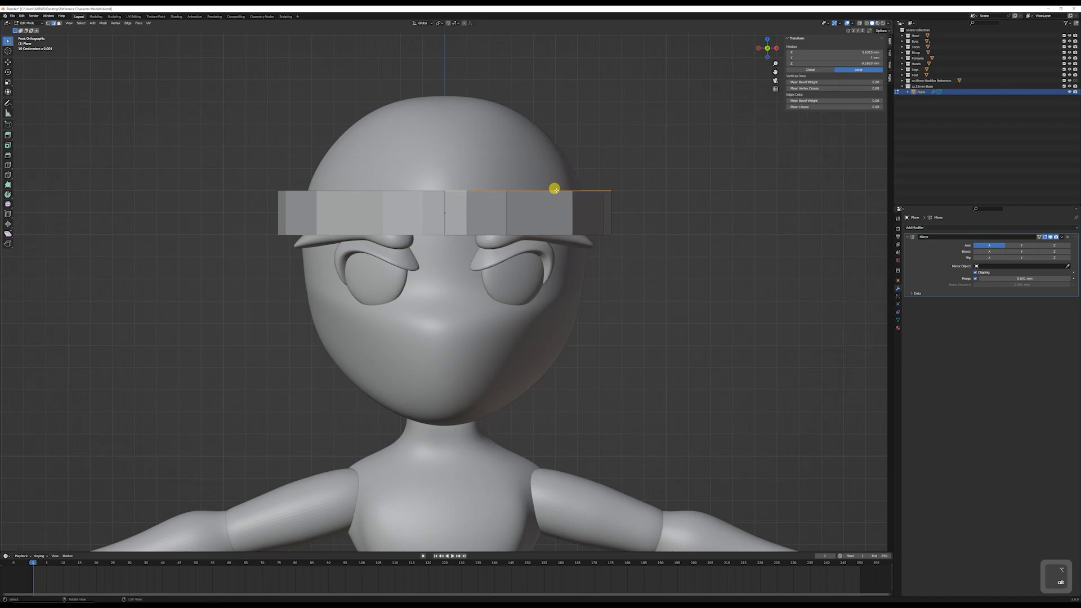
key("e")
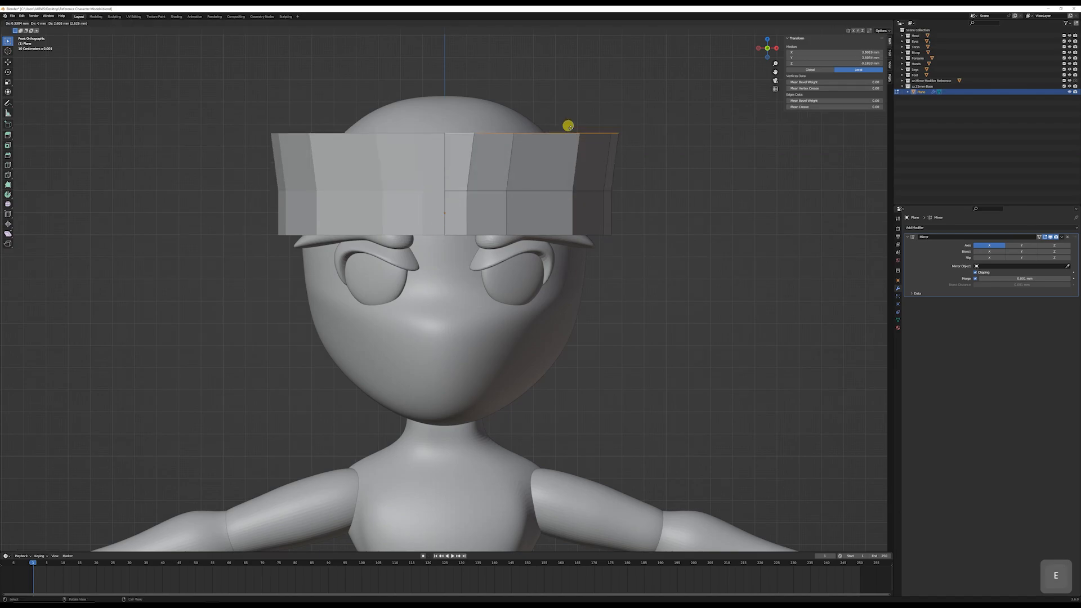
left_click(565, 119)
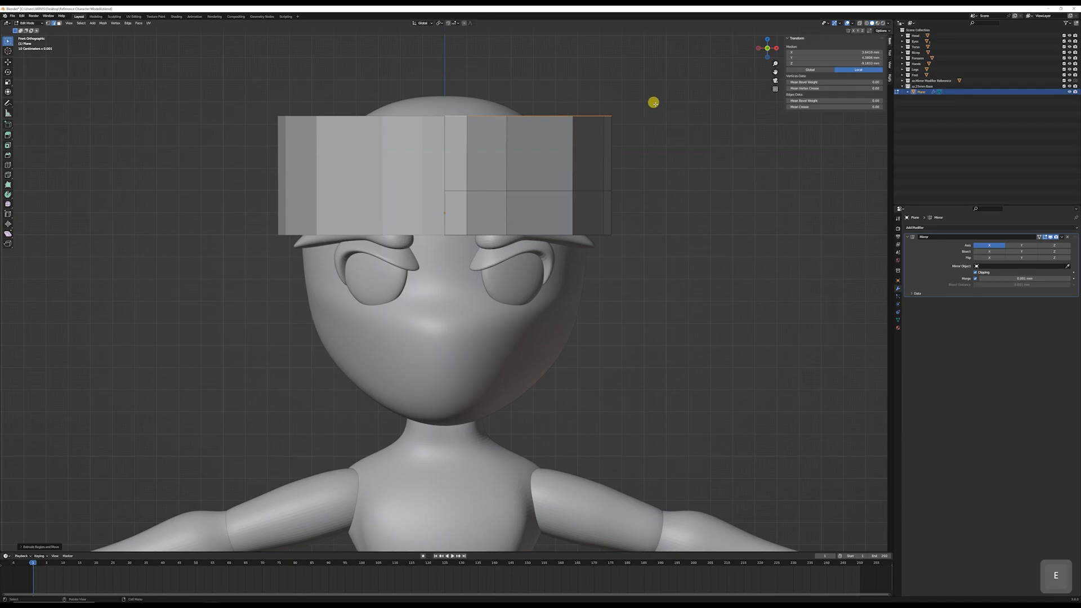
key("s")
left_click(603, 110)
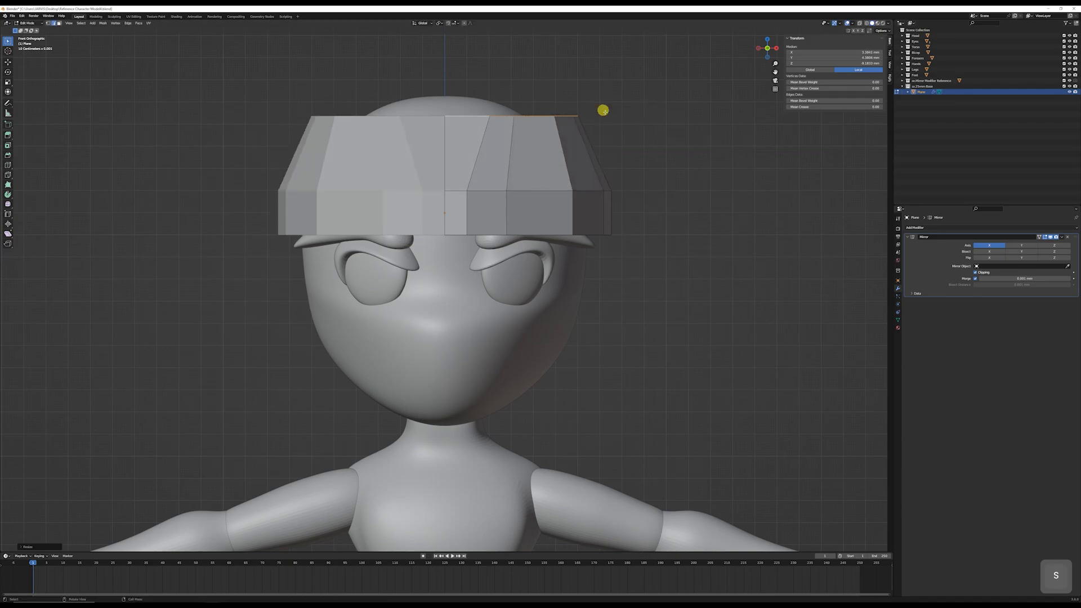
Step: Extrude the crown's upper edge loop again, shrink it and lower it to just above the top of the head
key("e")
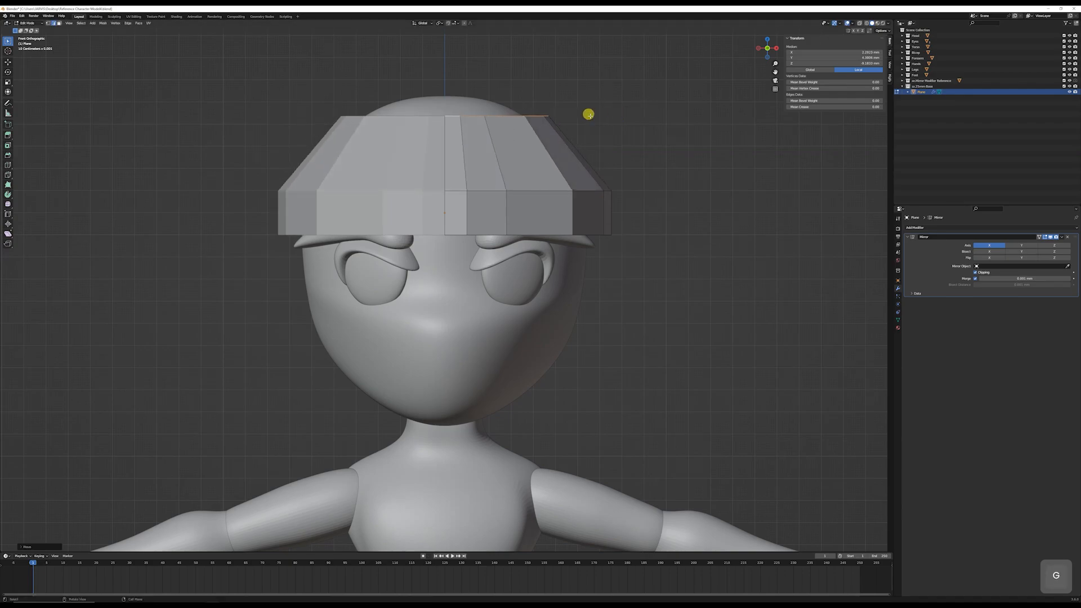
left_click(588, 52)
key("s")
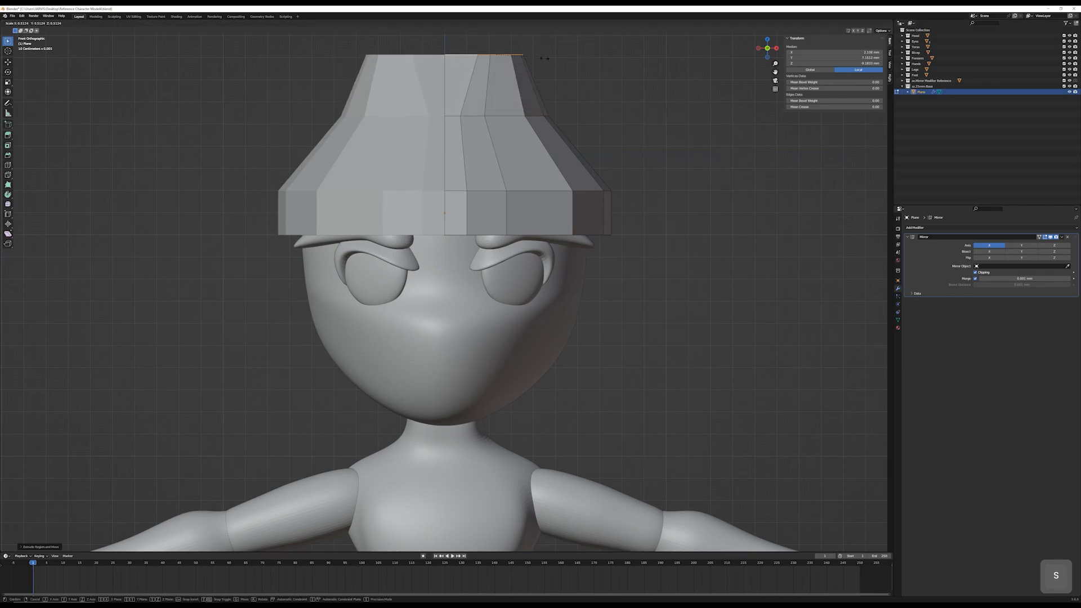
left_click(532, 54)
key("g")
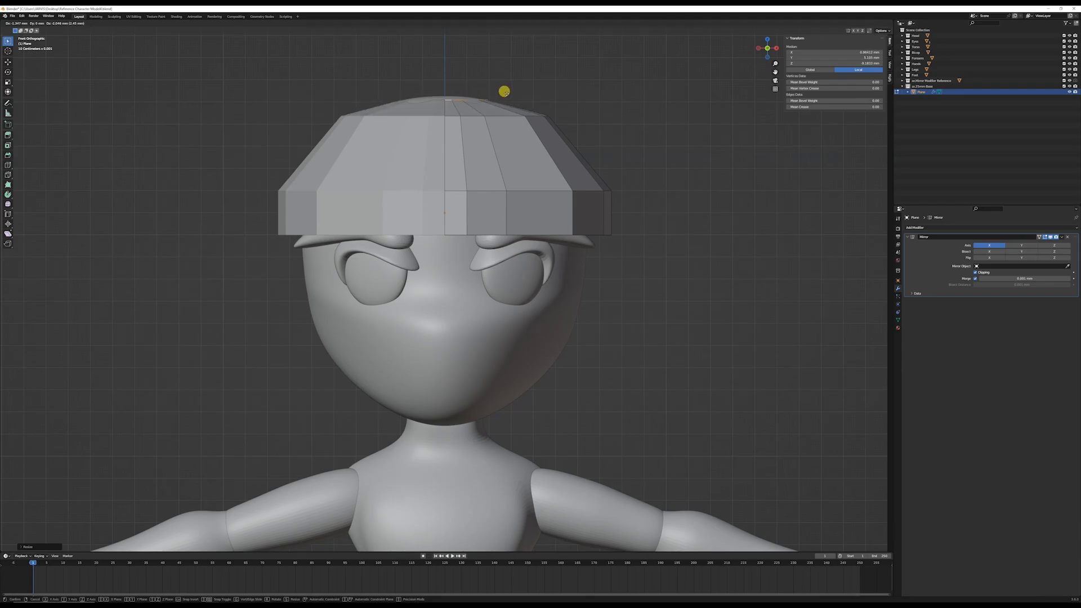
left_click(507, 90)
Step: Fill the remaining opening at the top of the crown with a face
middle_click_drag(507, 102, 454, 135)
key("f")
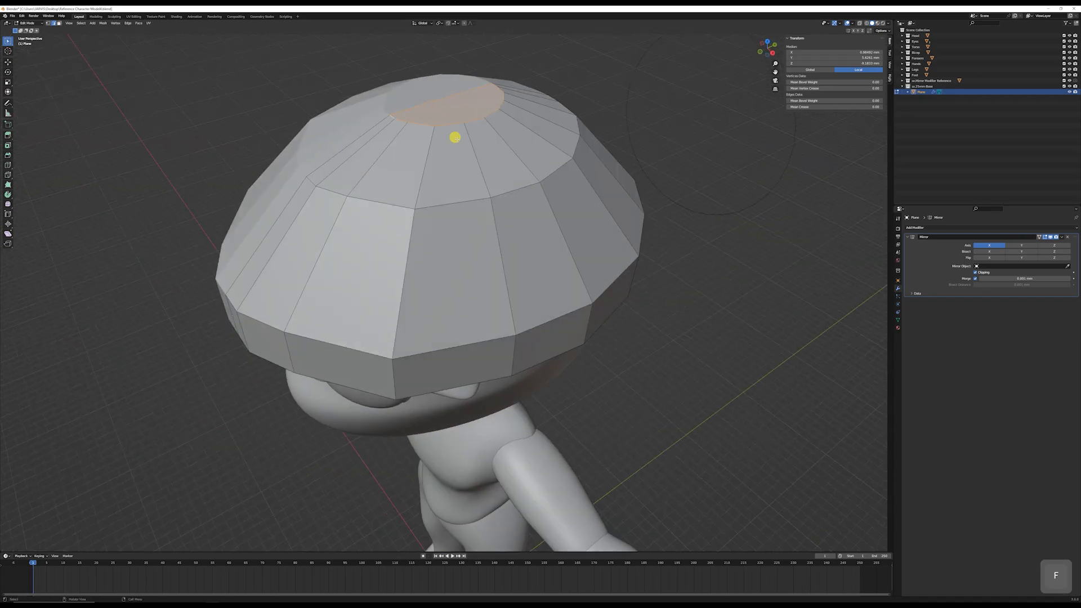
scroll(439, 133, "down", 2)
key("KP_1")
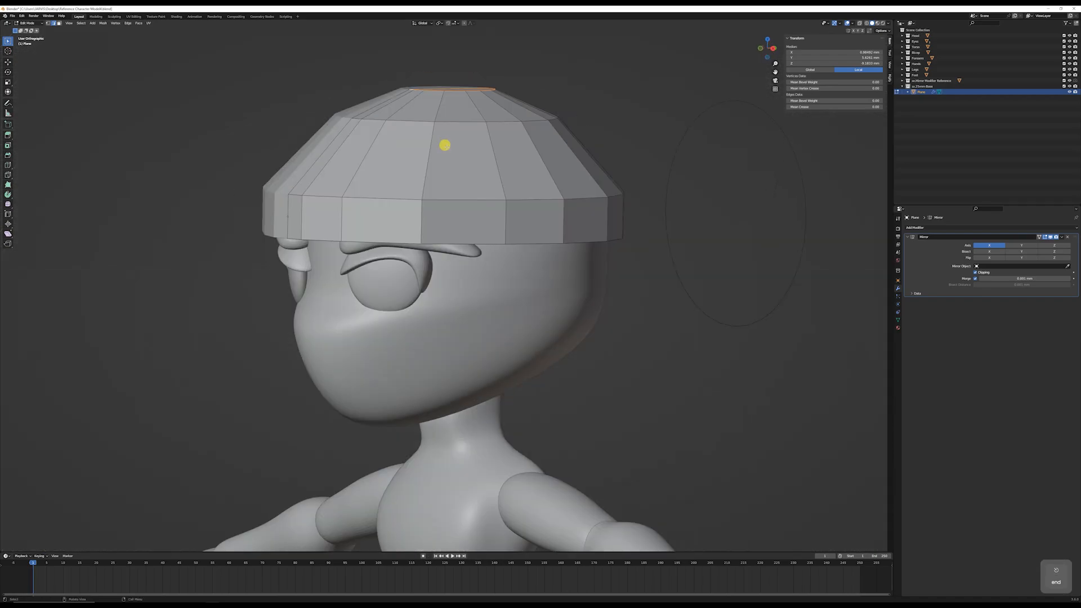
Step: Extrude the band's lower edges along the side and back of the head straight down to about neck level
key("KP_3")
key("Tab")
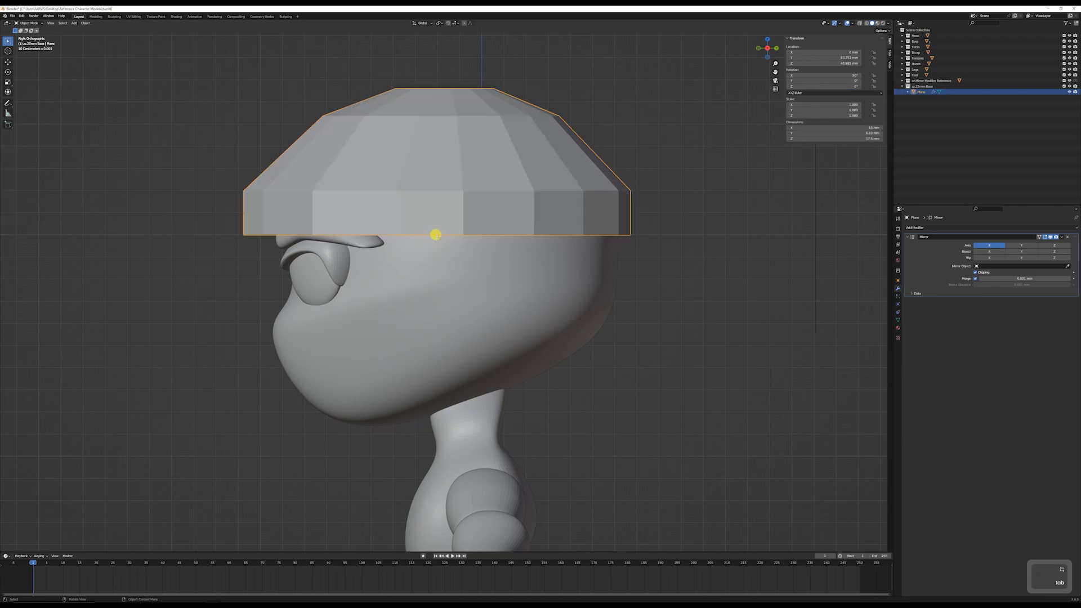
key("Tab")
left_click(434, 235)
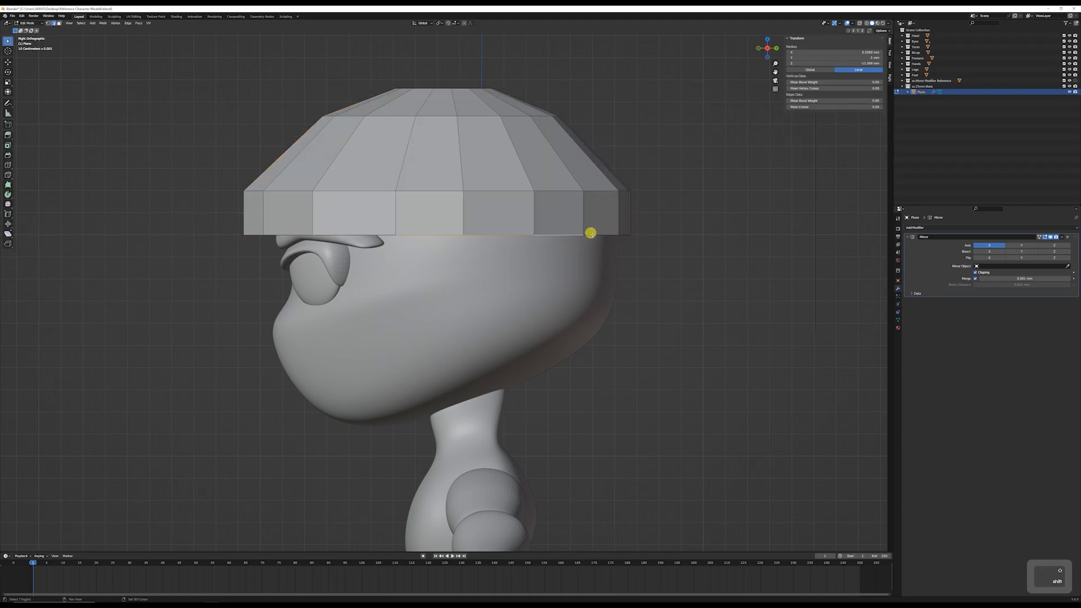
mouse_move(590, 233)
middle_mouse_down()
mouse_move(617, 237)
mouse_move(593, 205)
mouse_move(625, 219)
mouse_move(592, 233)
middle_mouse_up()
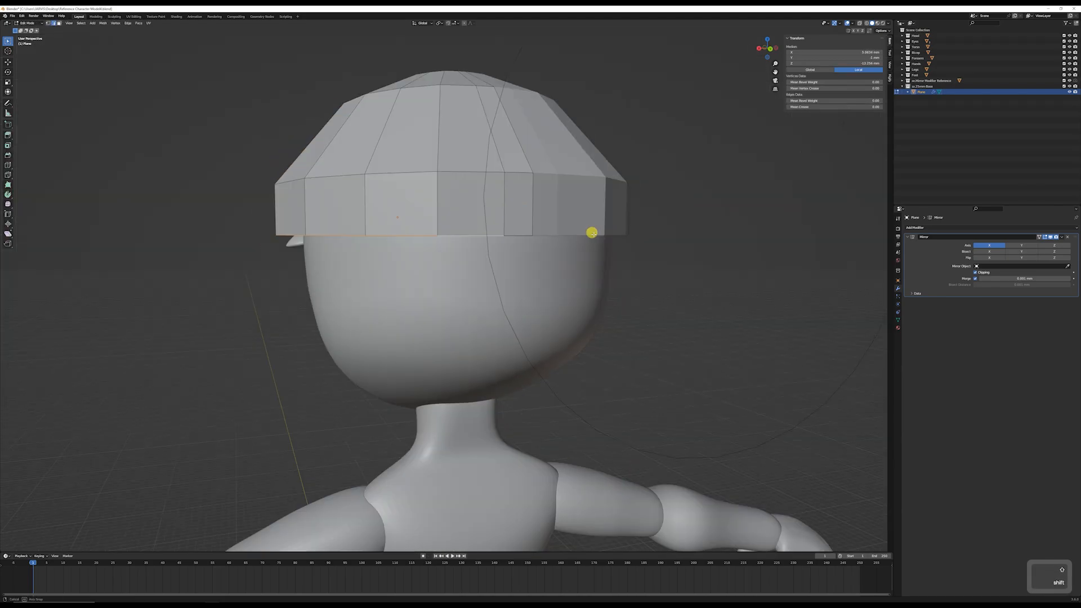
key("Page_Down")
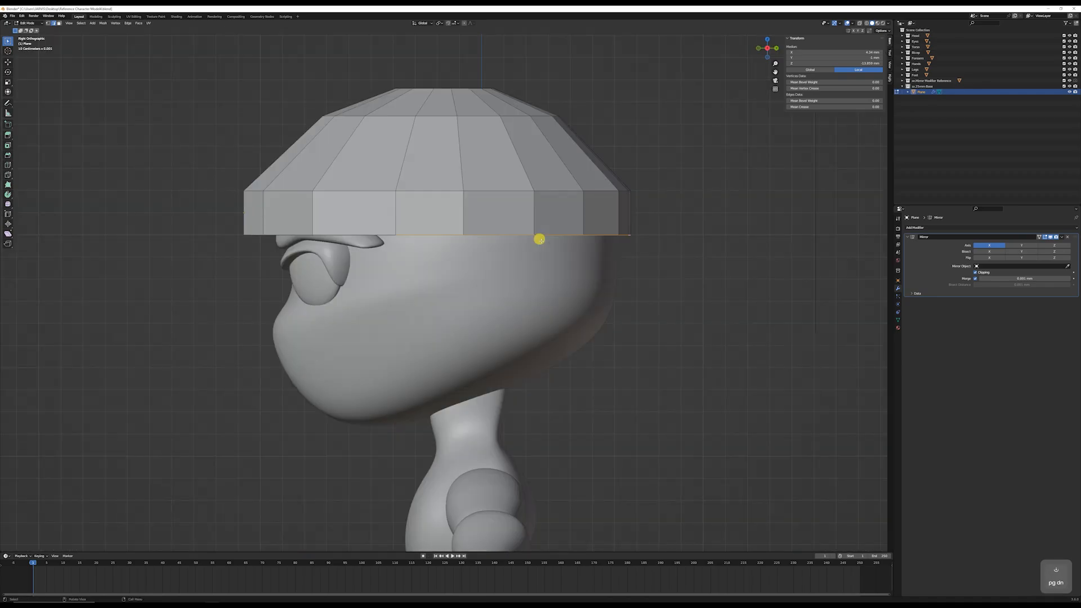
key("e")
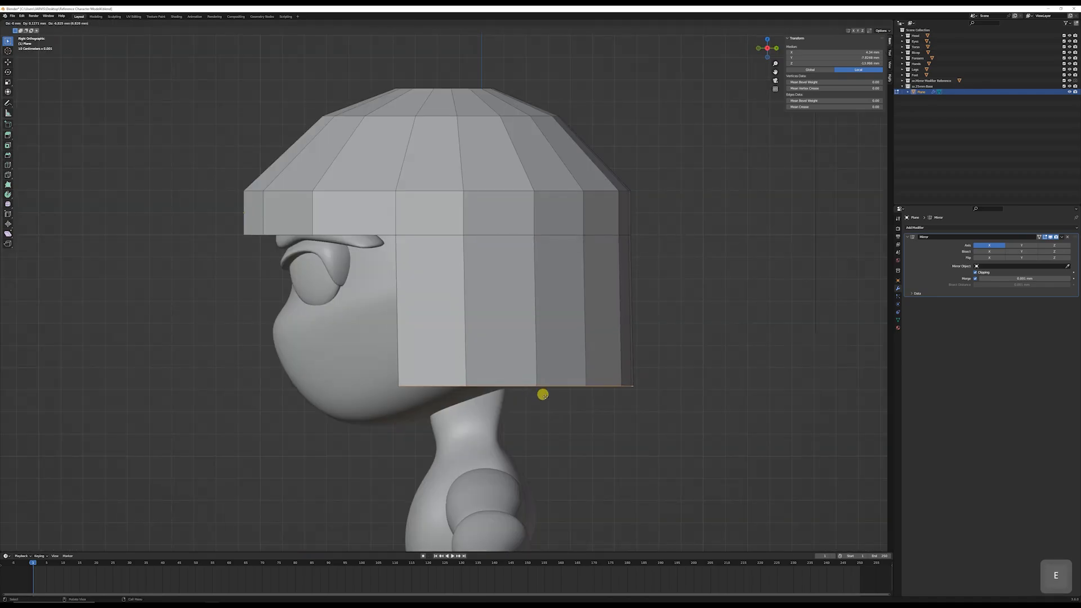
left_click(543, 401)
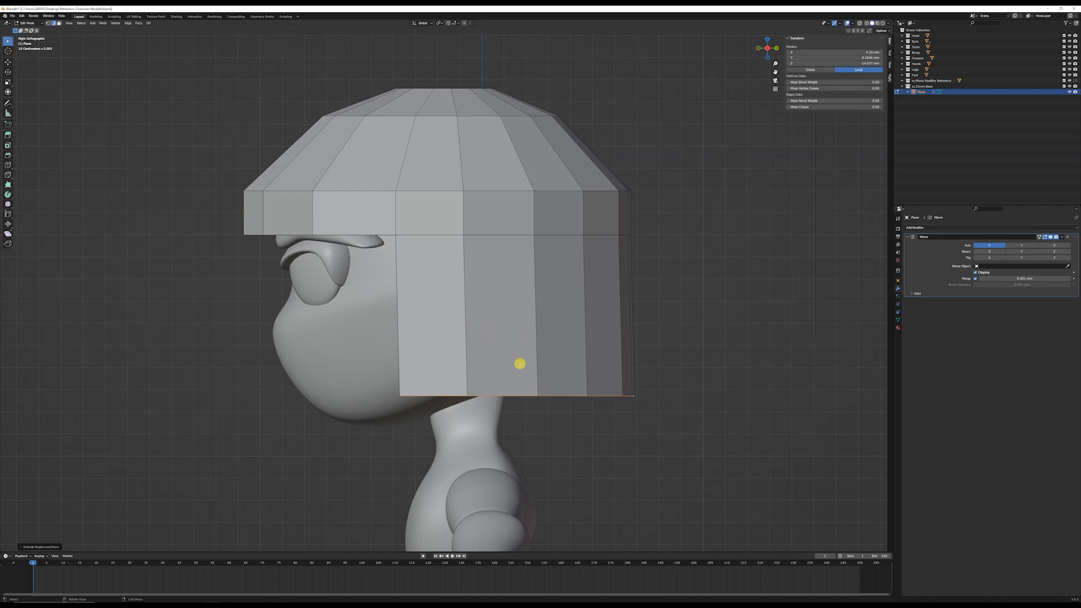
Step: Rotate the extruded bottom edge so it slopes upward toward the back of the head, and shift it slightly up and forward
key("r")
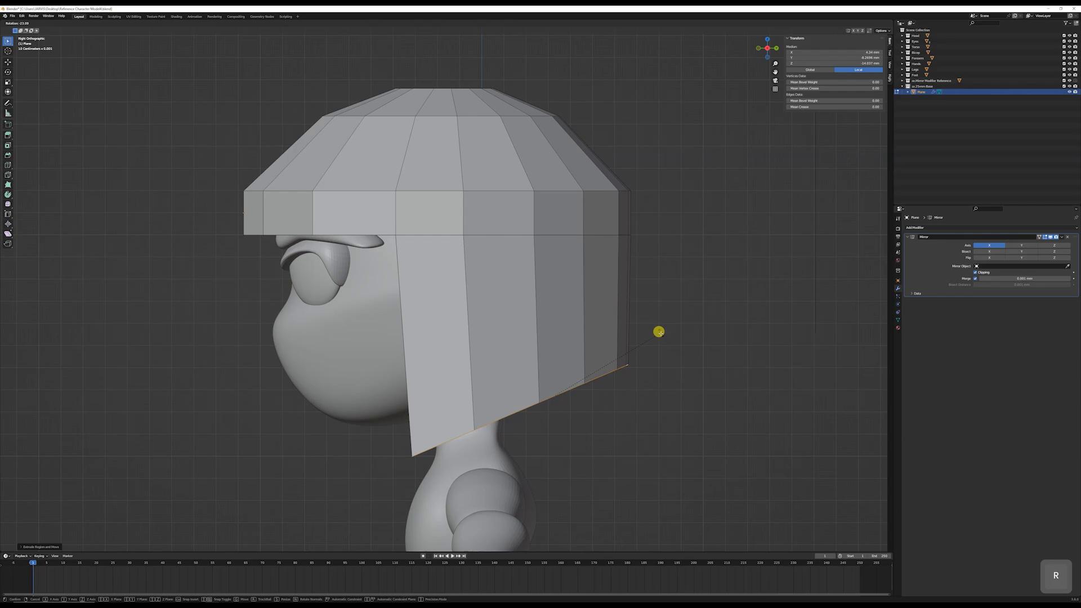
left_click(653, 327)
key("g")
left_click(648, 312)
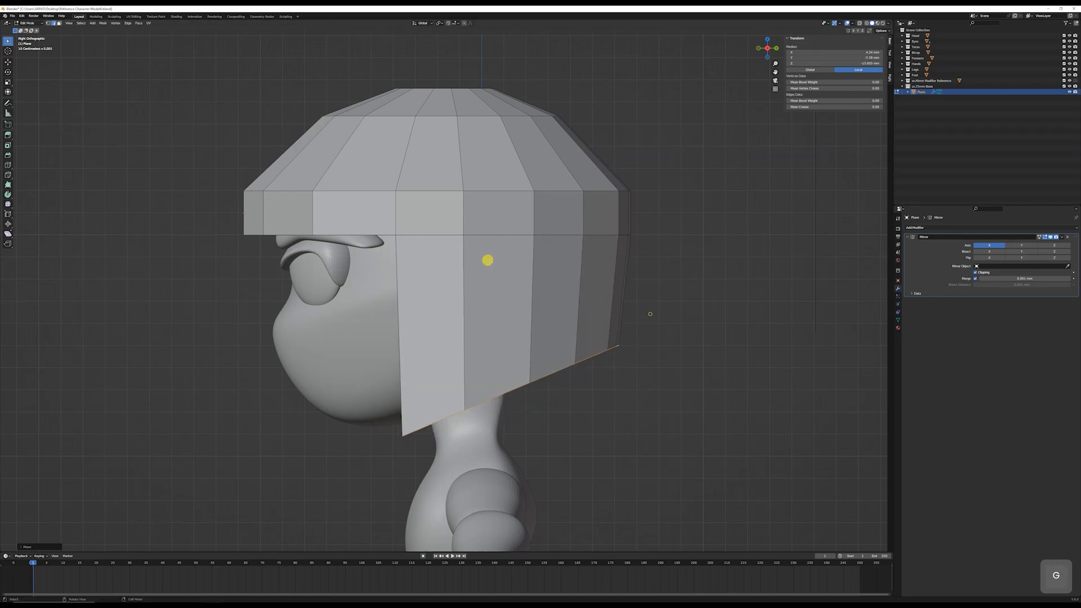
key("1")
left_click(395, 234)
key("g")
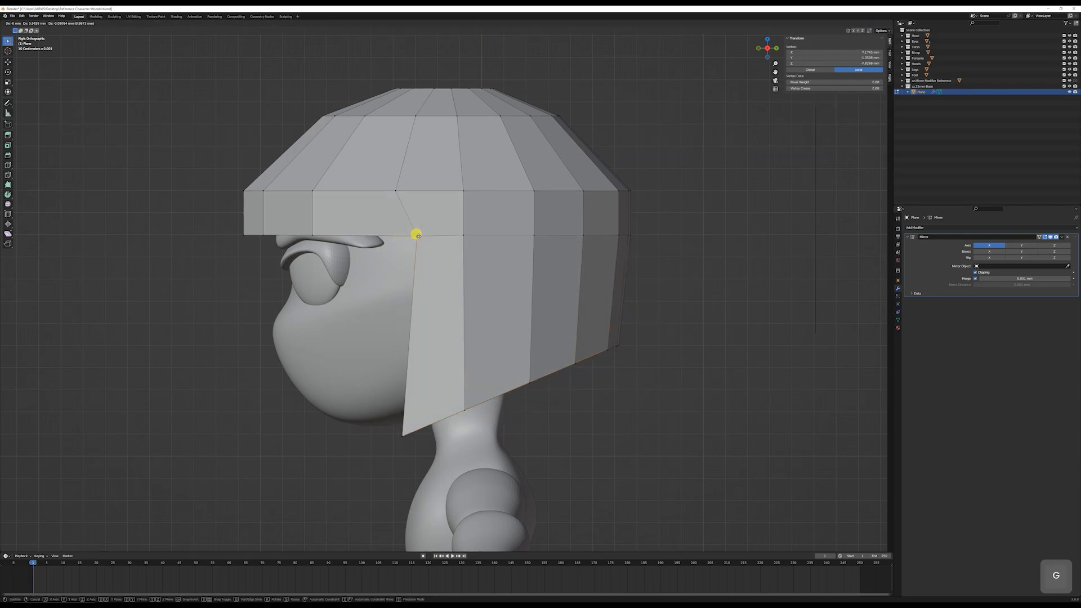
right_click(410, 235)
Step: Add one centred horizontal loop cut through the side and back panels below the band
key("2")
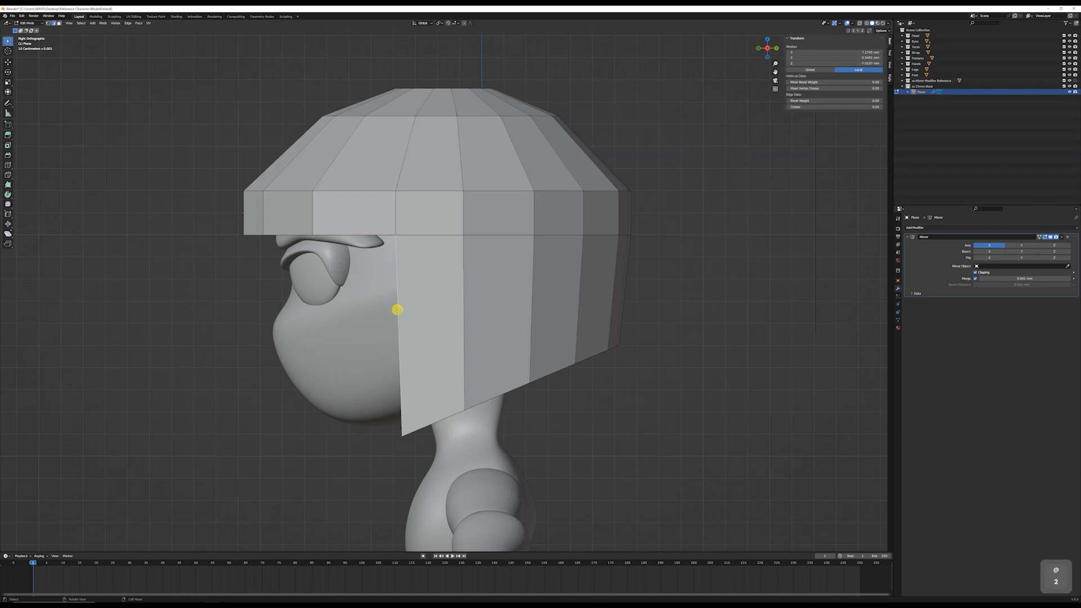
key("ctrl+r")
left_click(398, 309)
right_click(403, 314)
Step: Shape the side panel's front edge by moving its middle vertex forward over the cheek and its bottom corner slightly back
key("1")
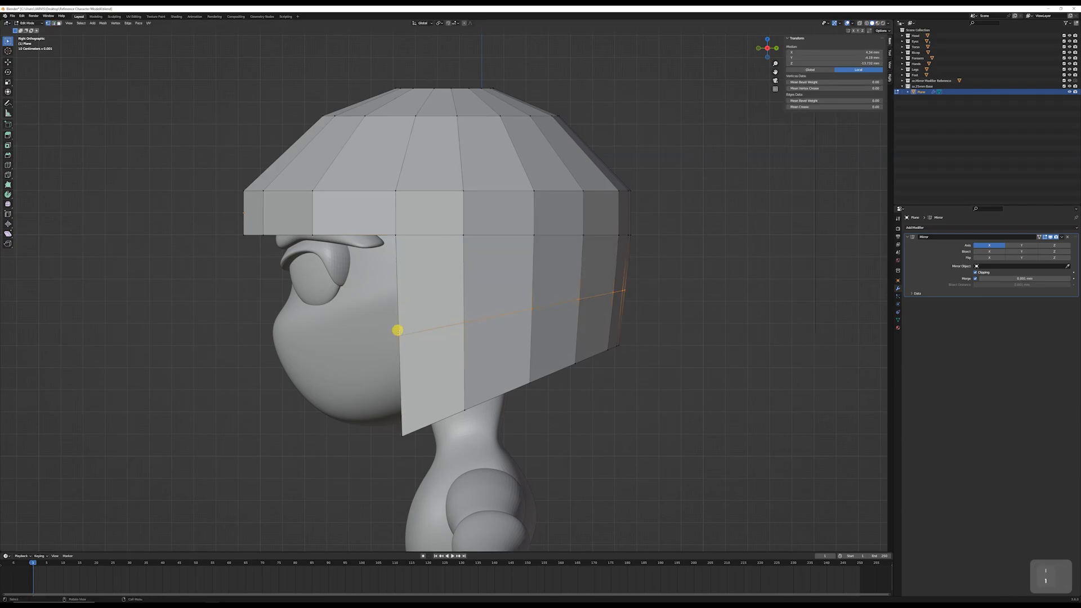
key("g")
left_click(423, 287)
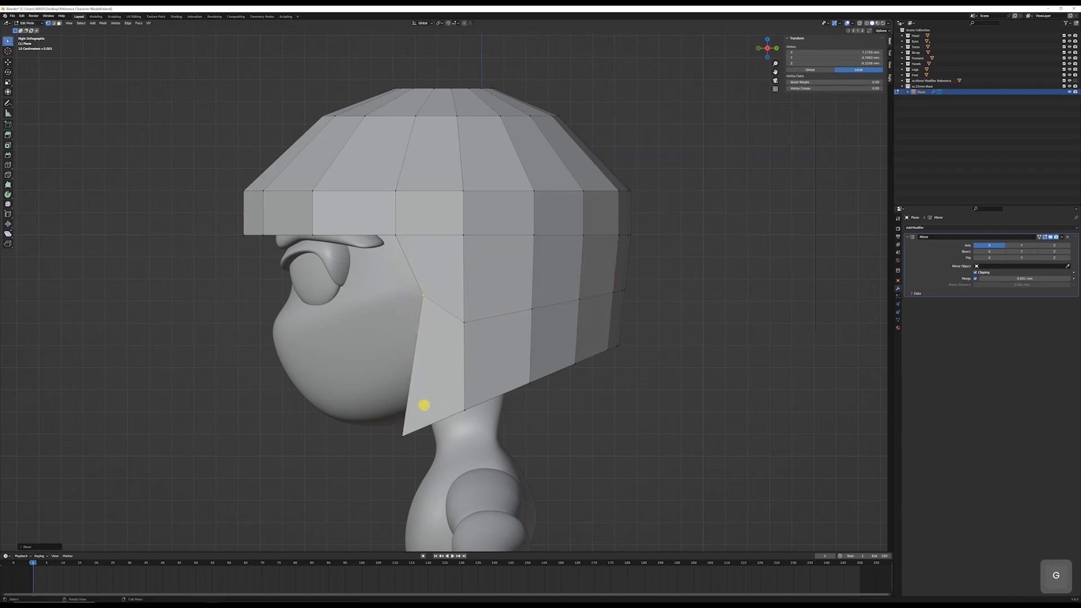
key("g")
left_click(381, 356)
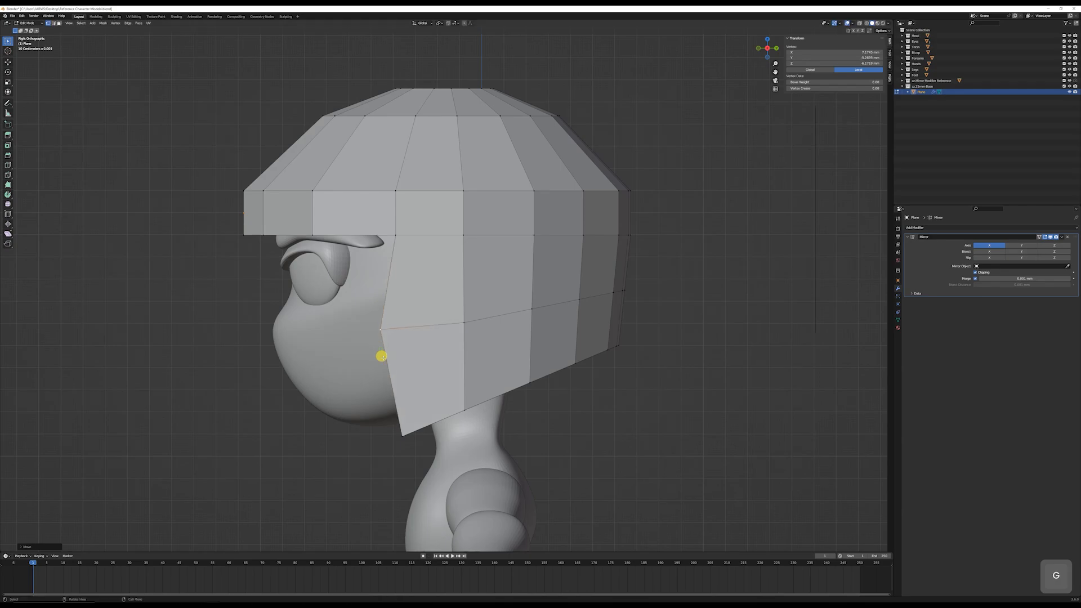
left_click(398, 437)
key("g")
left_click(409, 437)
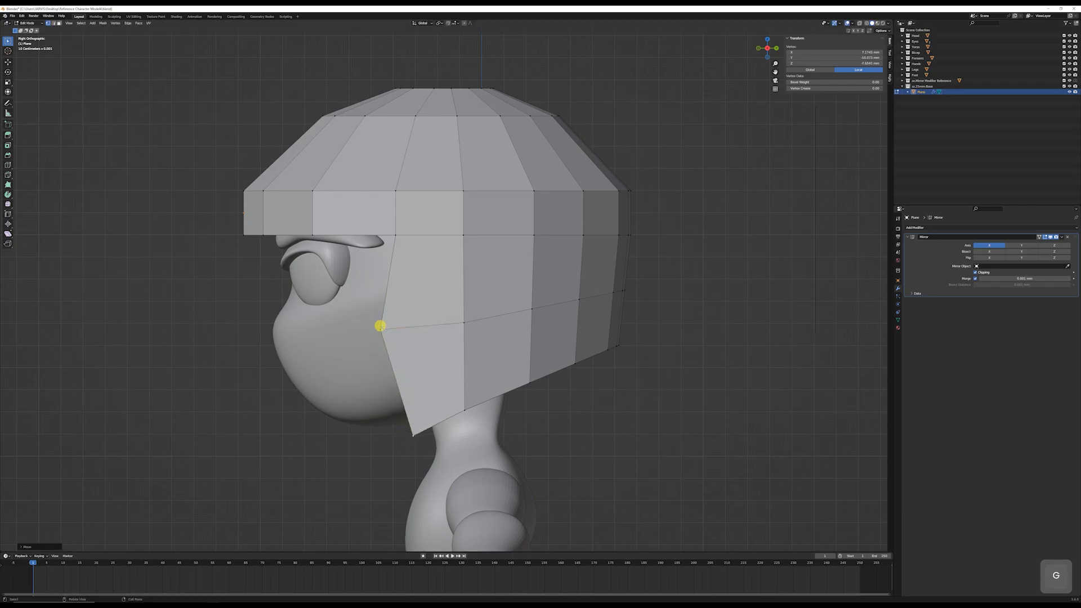
key("g")
left_click(376, 335)
Step: Move the side and back panels' bottom edge loop inward under the head in the front view, following the jaw
middle_click_drag(376, 335, 460, 335)
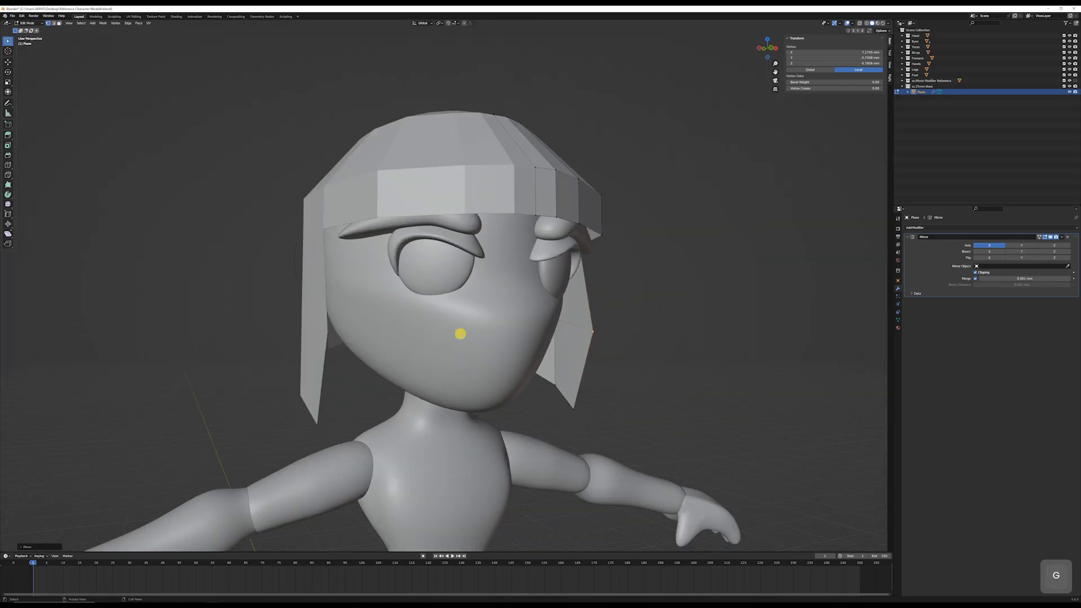
key("KP_1")
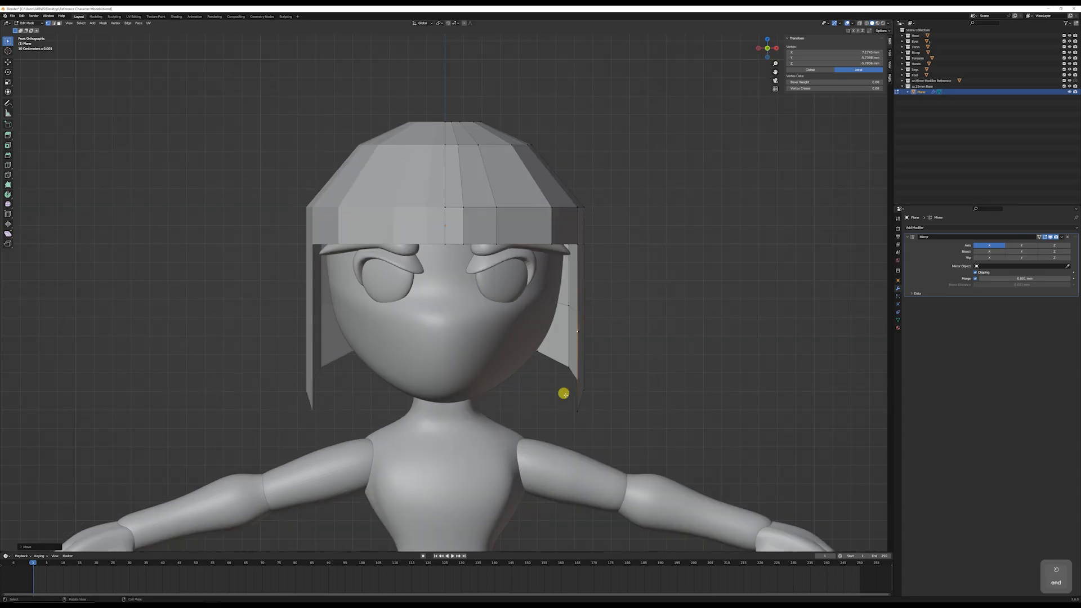
middle_click_drag(619, 384, 558, 356)
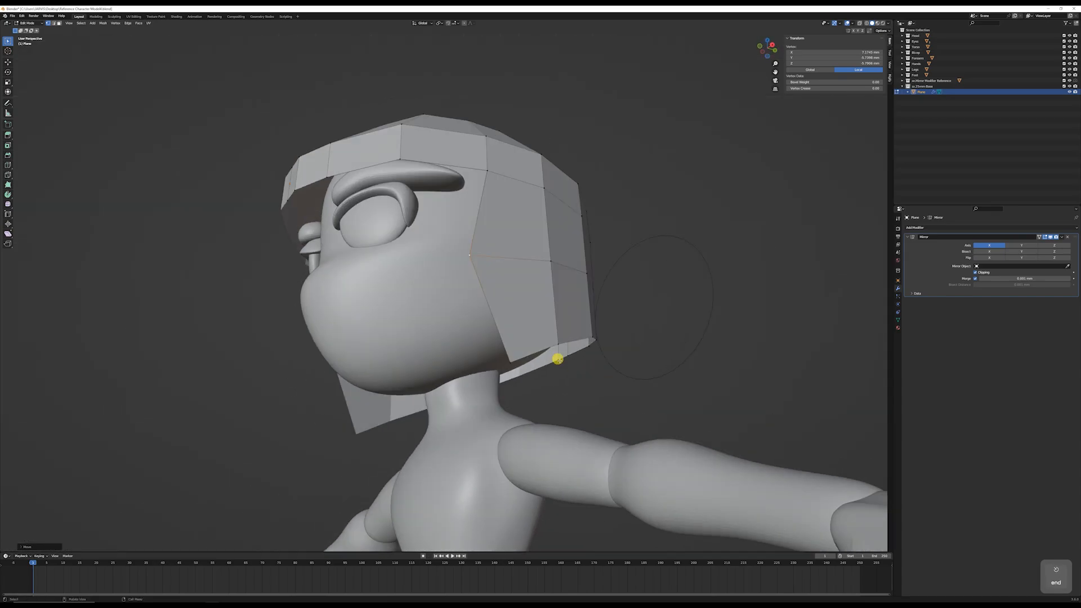
key("3")
left_click(539, 347, "alt")
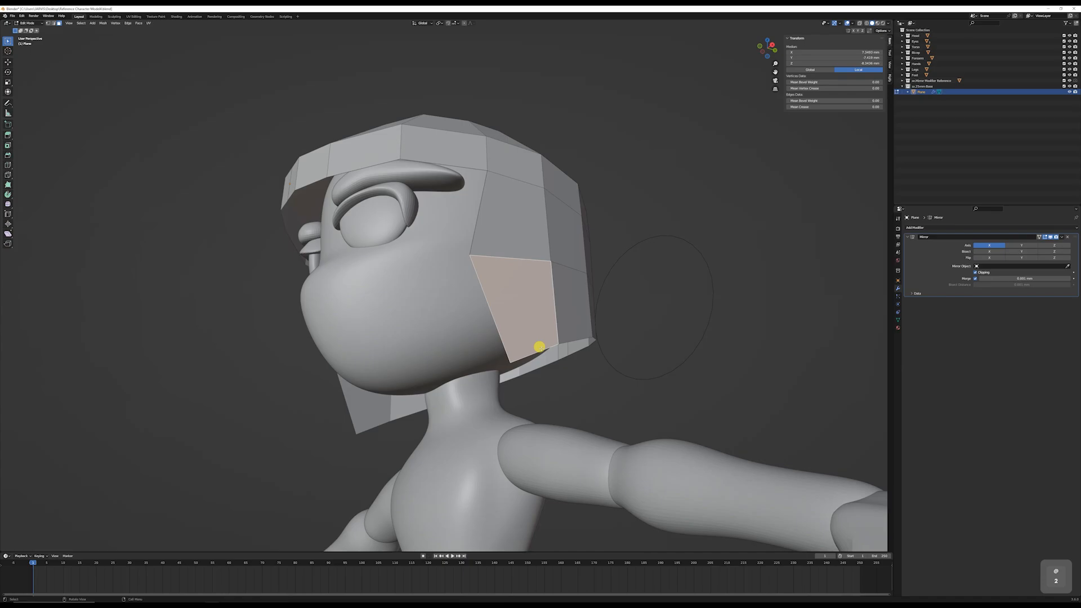
middle_click_drag(617, 354, 635, 367)
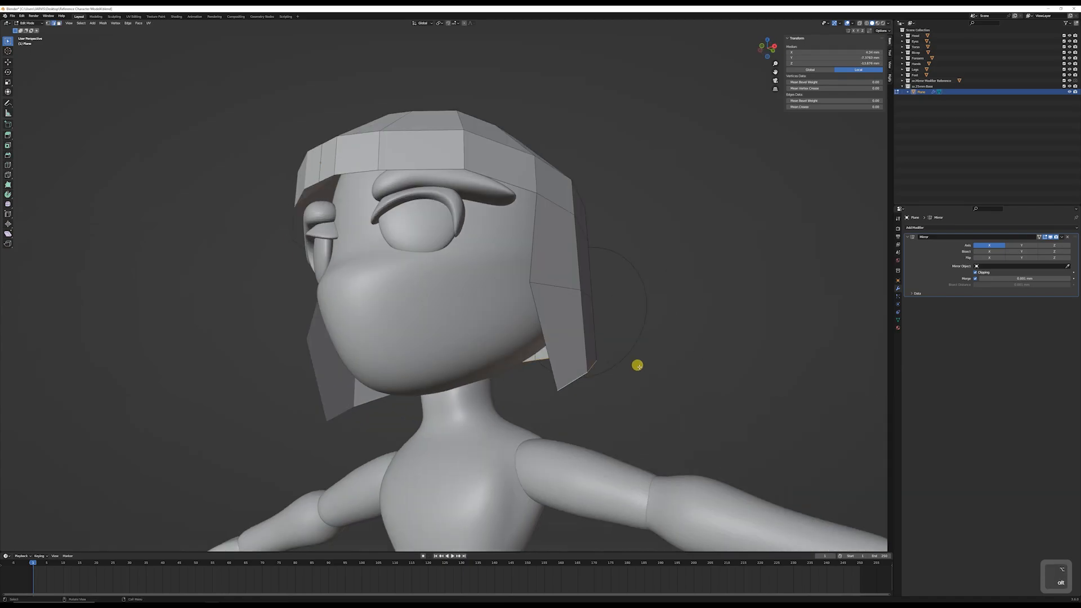
key("KP_1")
key("g")
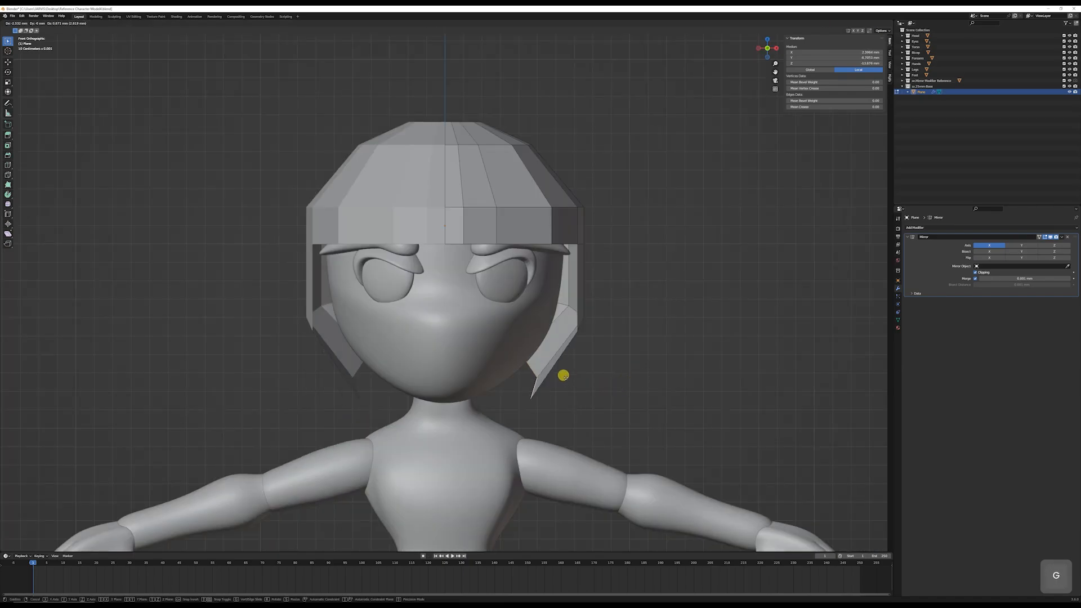
left_click(569, 377)
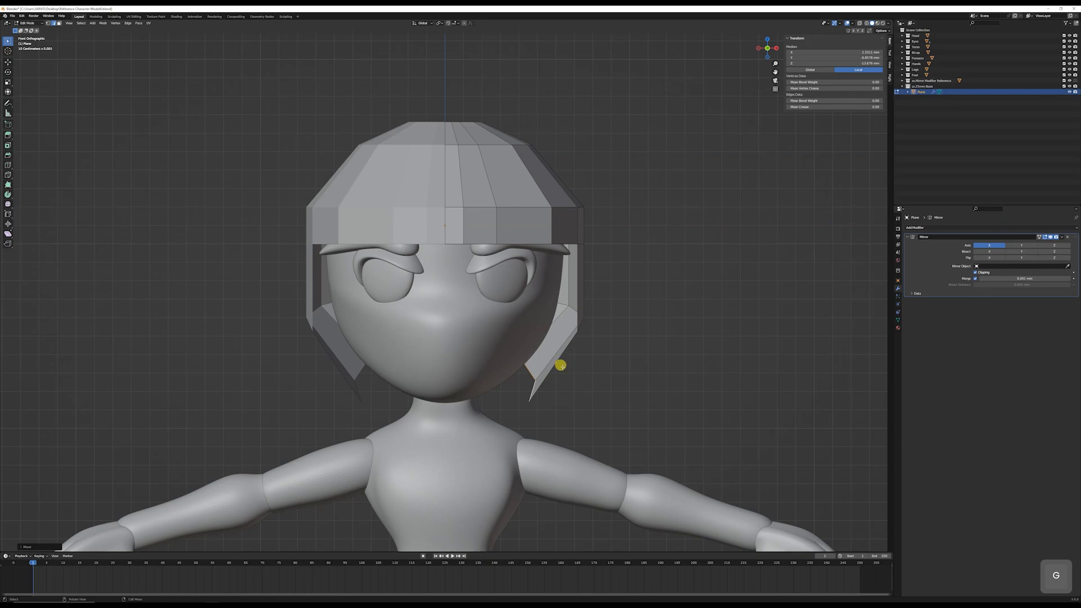
key("g")
left_click(551, 366)
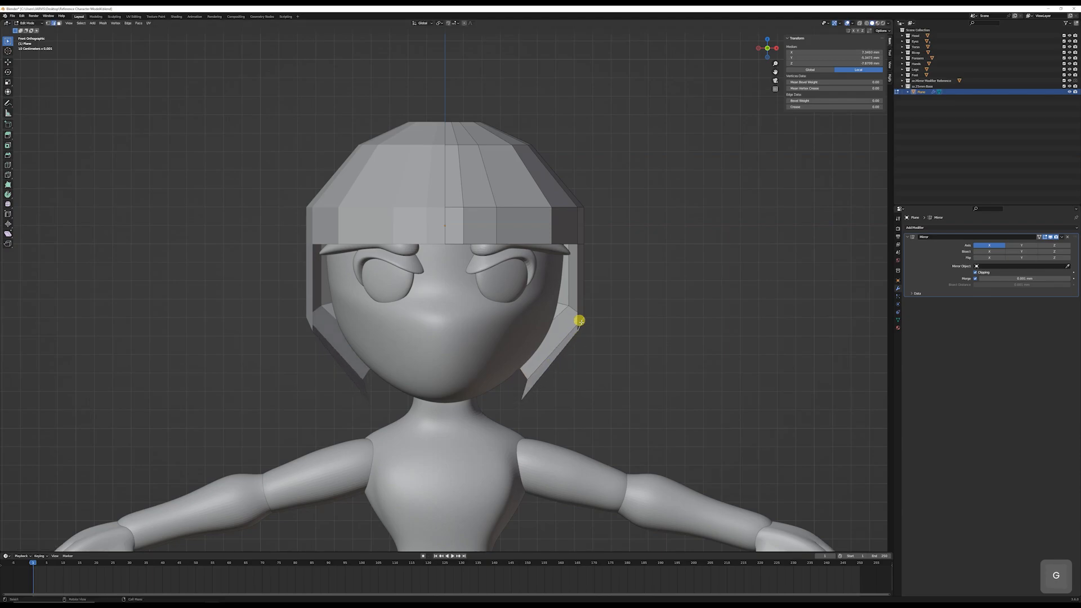
Step: Move the panels' middle edge loop inward toward the head, and fine-tune its position from behind
key("g")
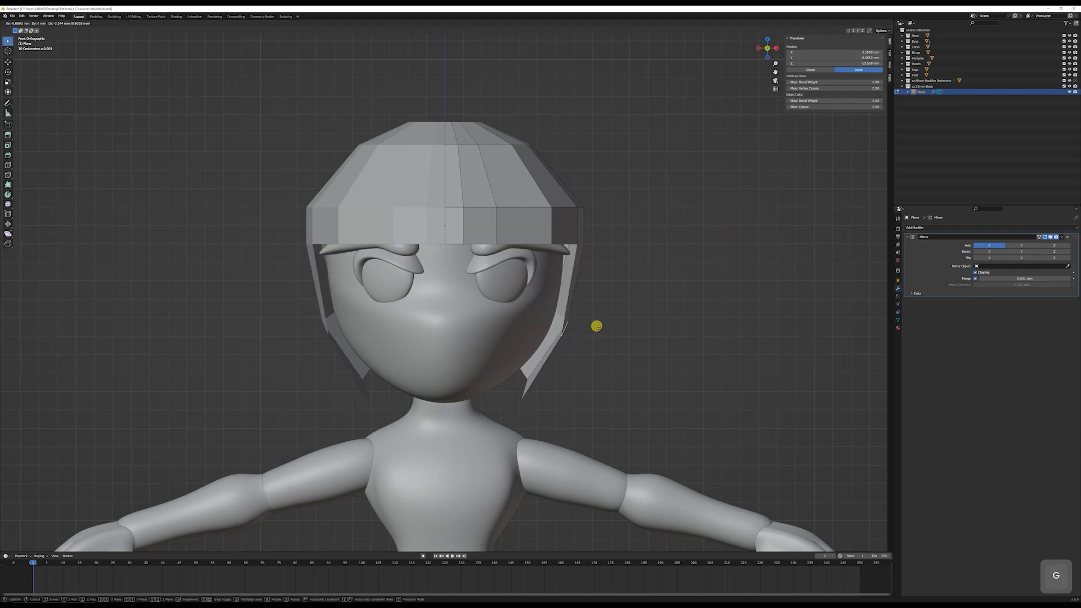
left_click(601, 322)
middle_click_drag(600, 323, 508, 334)
left_click(527, 326, "alt")
key("g")
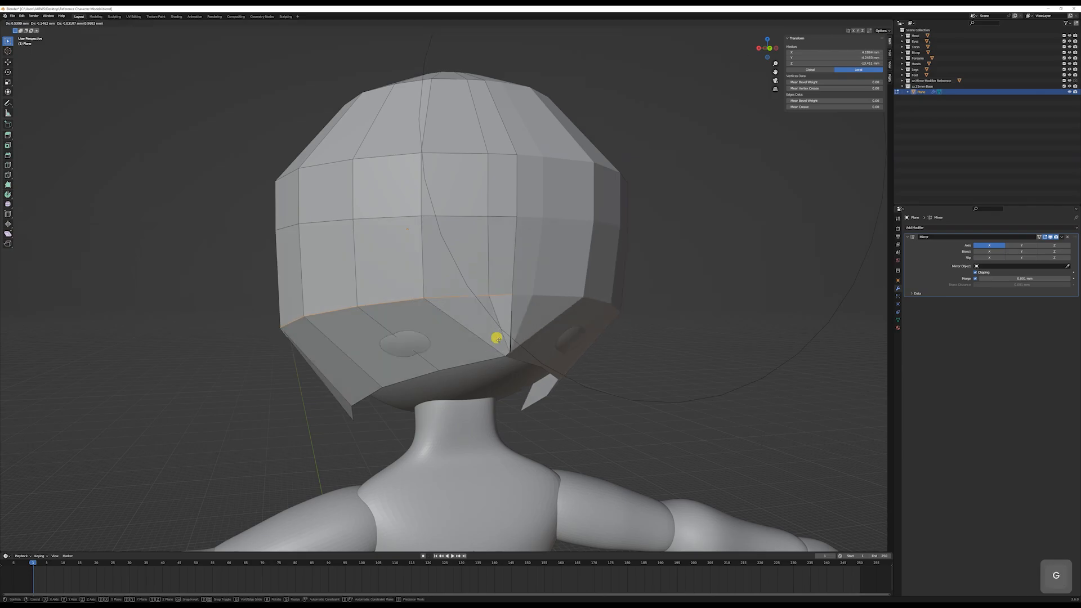
left_click(498, 323)
Step: Move the bottom edge loop outward from the mirror centre line with the Mirror modifier's clipping off, and turn clipping back on
middle_click_drag(497, 323, 476, 212)
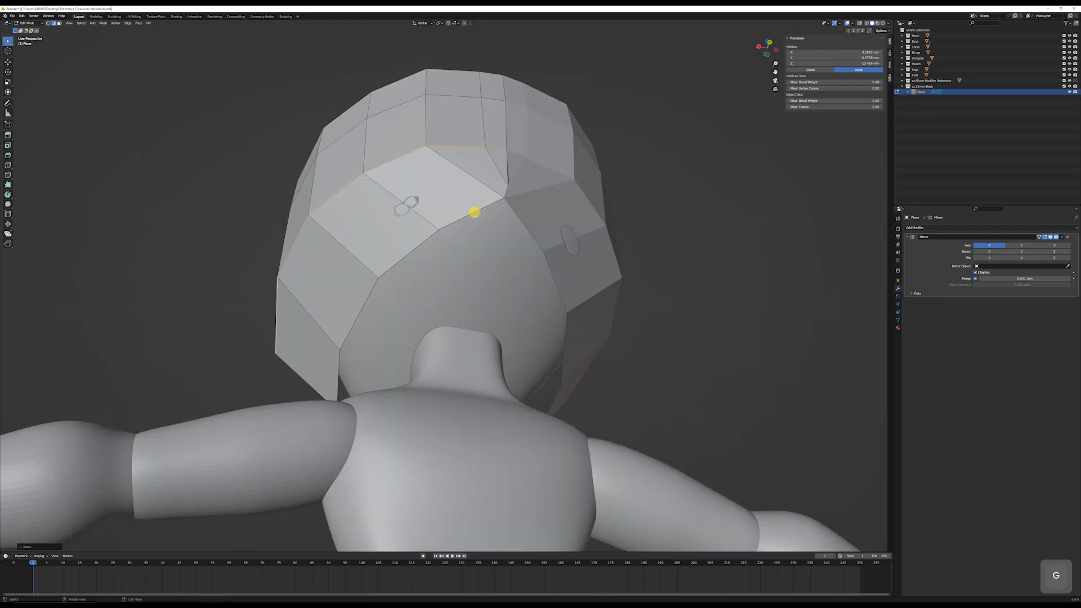
key("g")
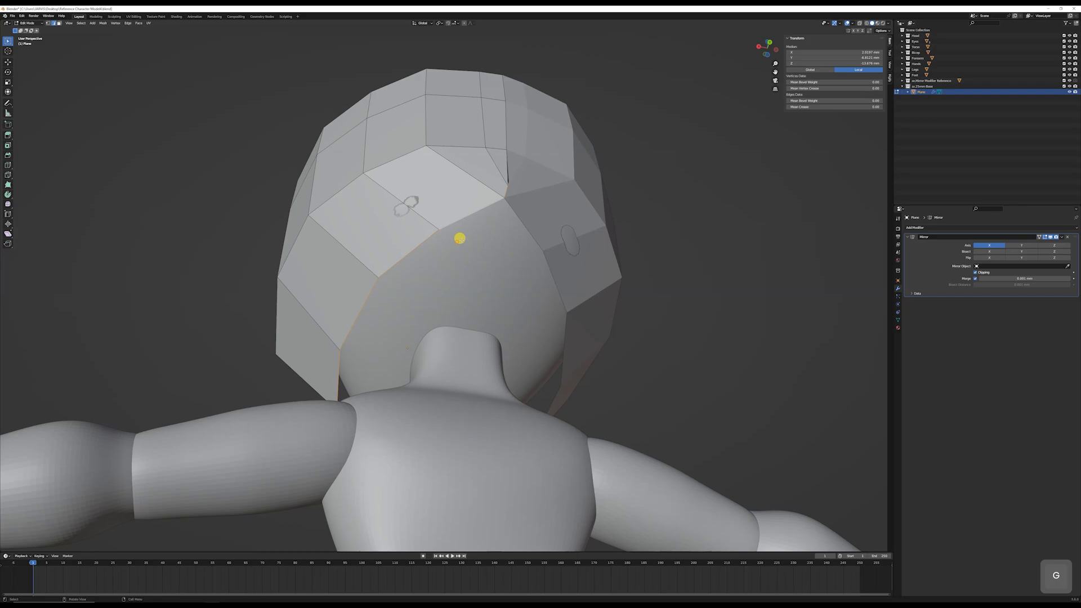
key("g")
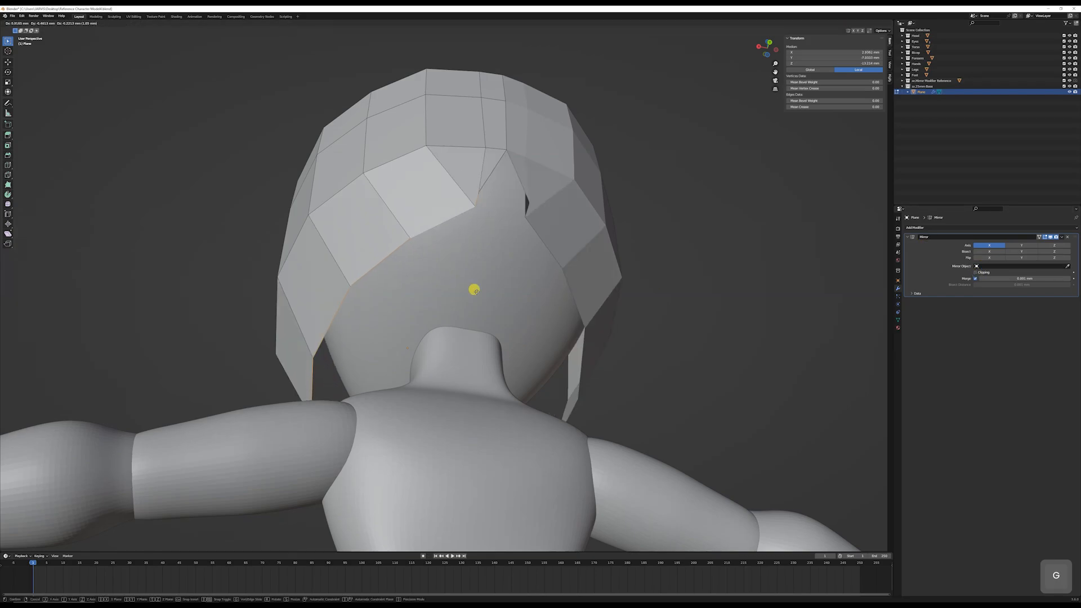
left_click(485, 285)
middle_click_drag(481, 285, 524, 302)
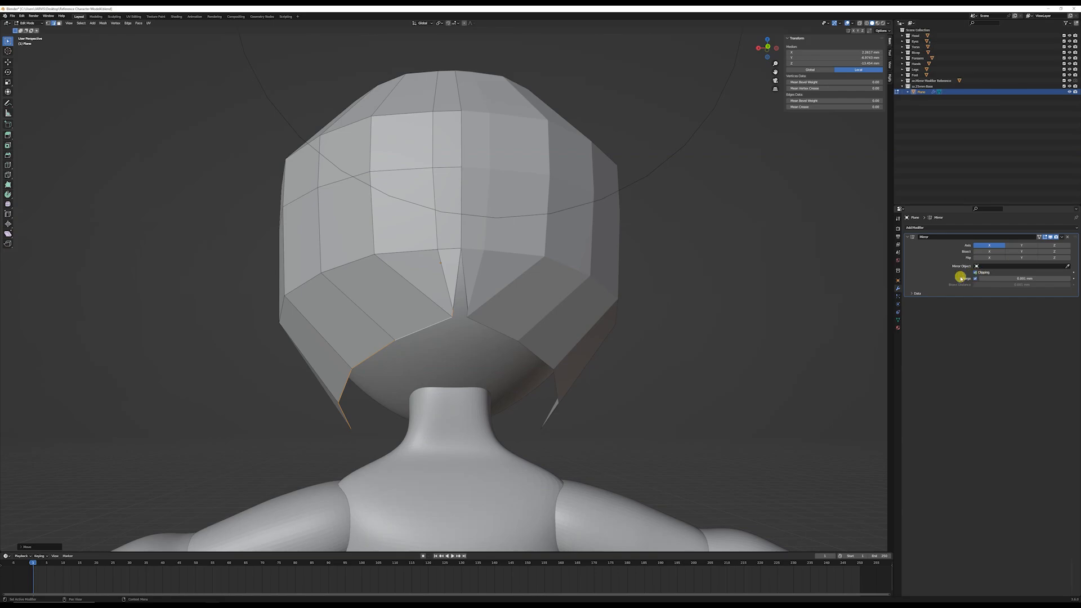
Step: Move the bottom edge's centre-back vertex onto the mirror centre line to close the gap between the two halves
key("1")
left_click(453, 308)
scroll(457, 317, "up", 3)
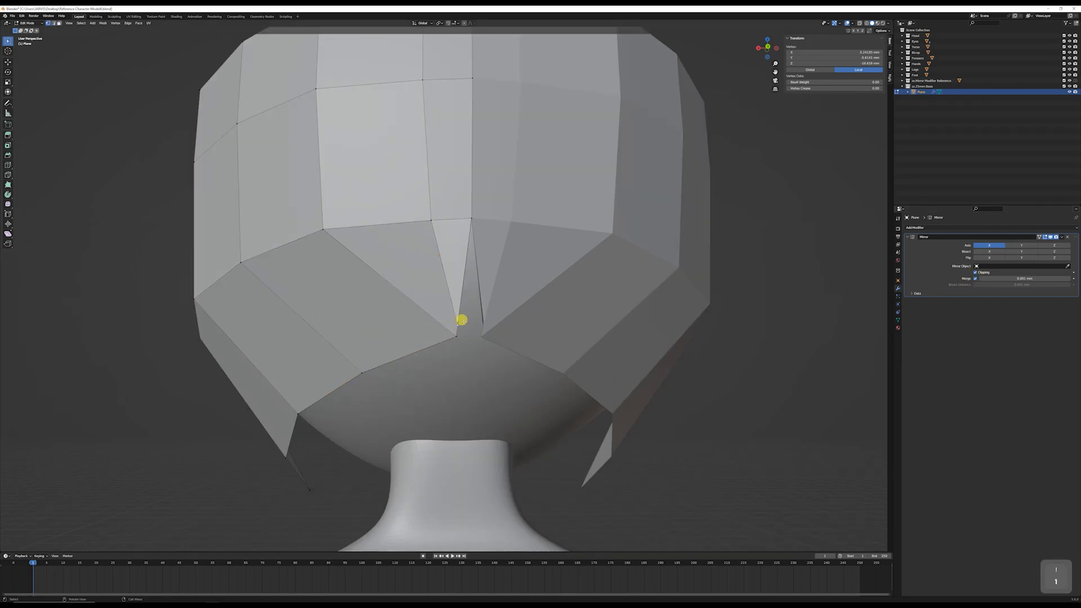
scroll(462, 319, "down", 1)
scroll(456, 311, "down", 2)
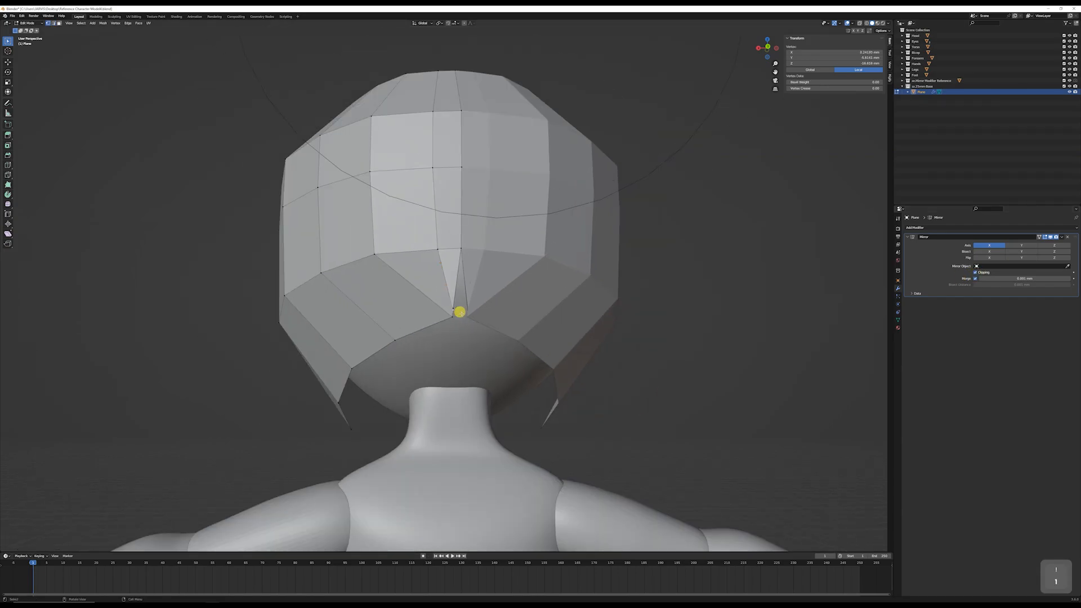
scroll(455, 312, "up", 3)
scroll(458, 310, "down", 1)
scroll(458, 310, "up", 2)
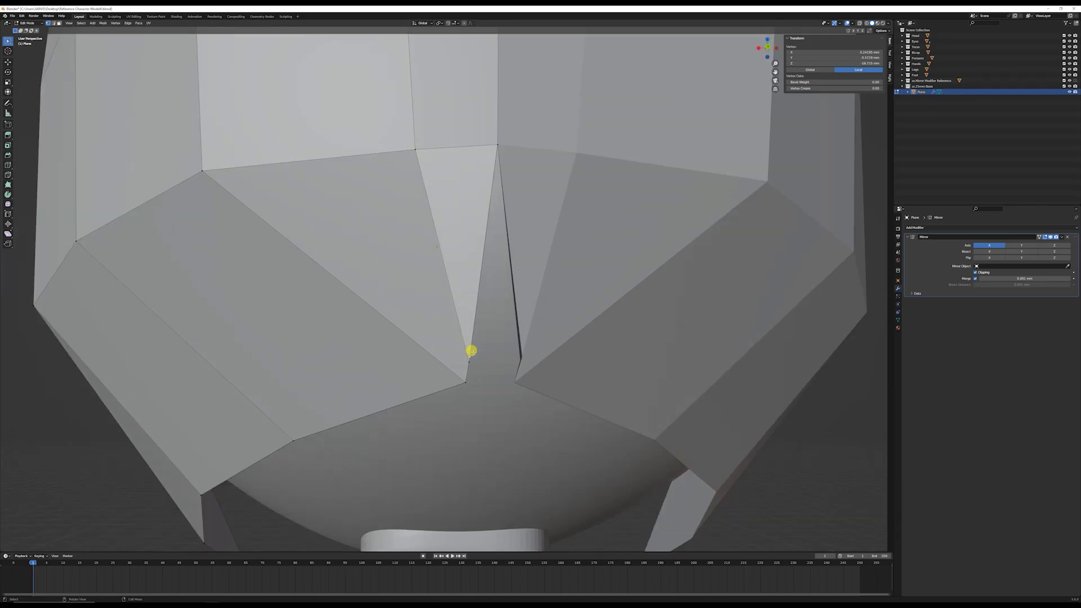
key("g")
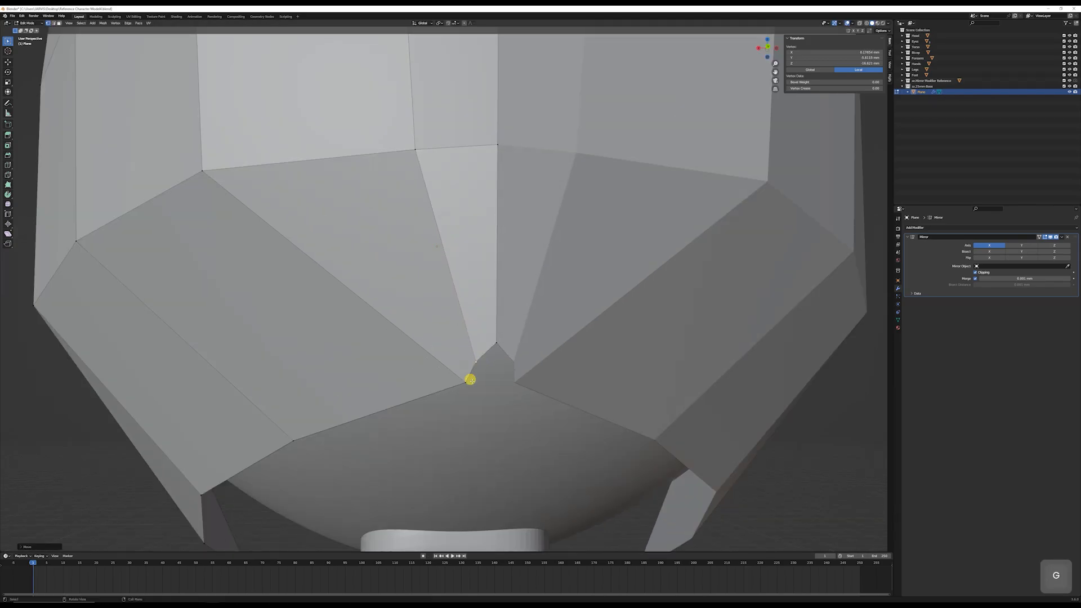
left_click(494, 363)
Step: Even out the bottom edge at the back by lowering the centre vertex and spreading its neighbouring vertices outward
key("g")
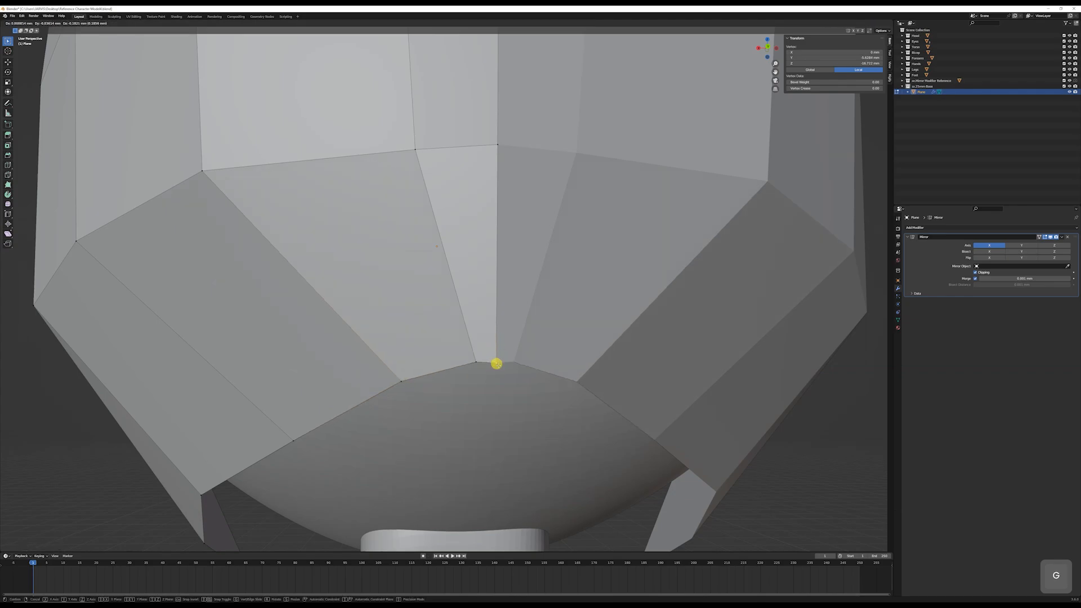
left_click(499, 366)
left_click(471, 365)
key("g")
left_click(450, 370)
scroll(444, 372, "down", 2)
scroll(443, 371, "down", 6)
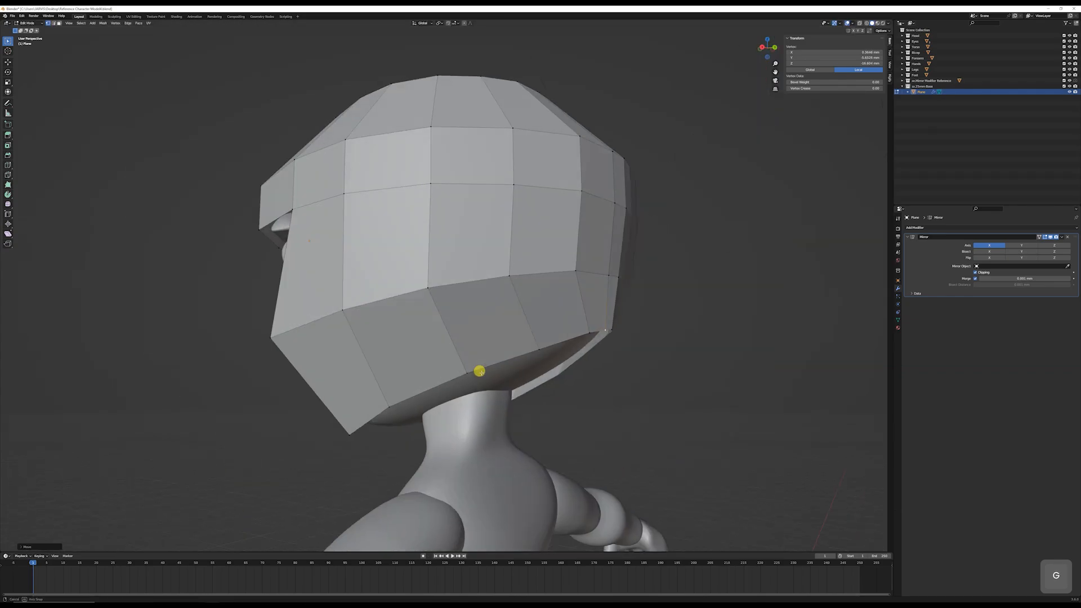
middle_click_drag(603, 329, 572, 345)
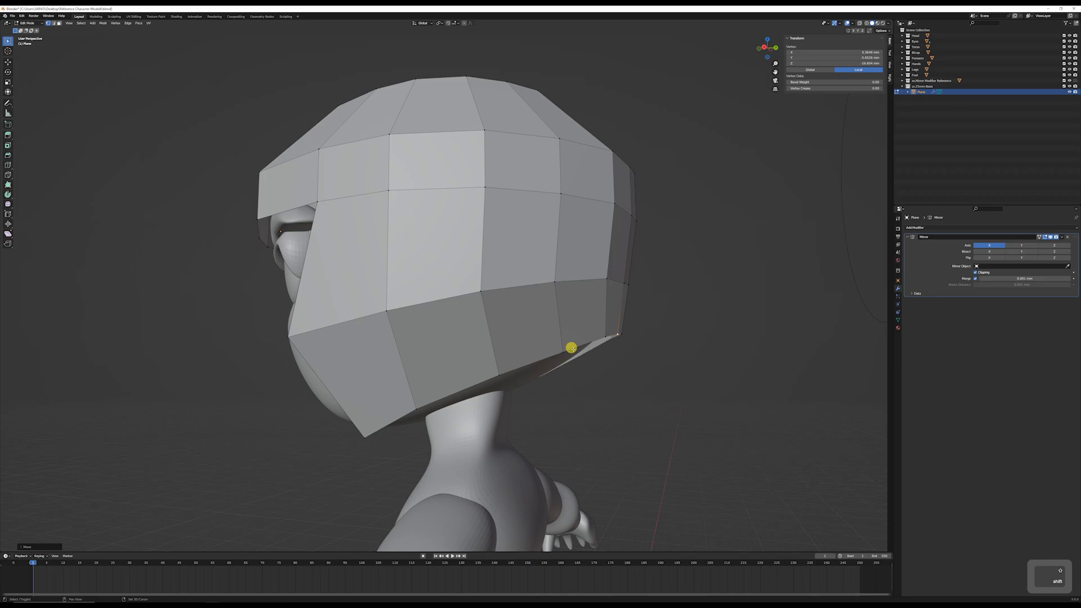
Step: Select the back vertices of the shell's bottom edge and move them straight down along Z
left_click(609, 336, "shift")
key("g")
key("z")
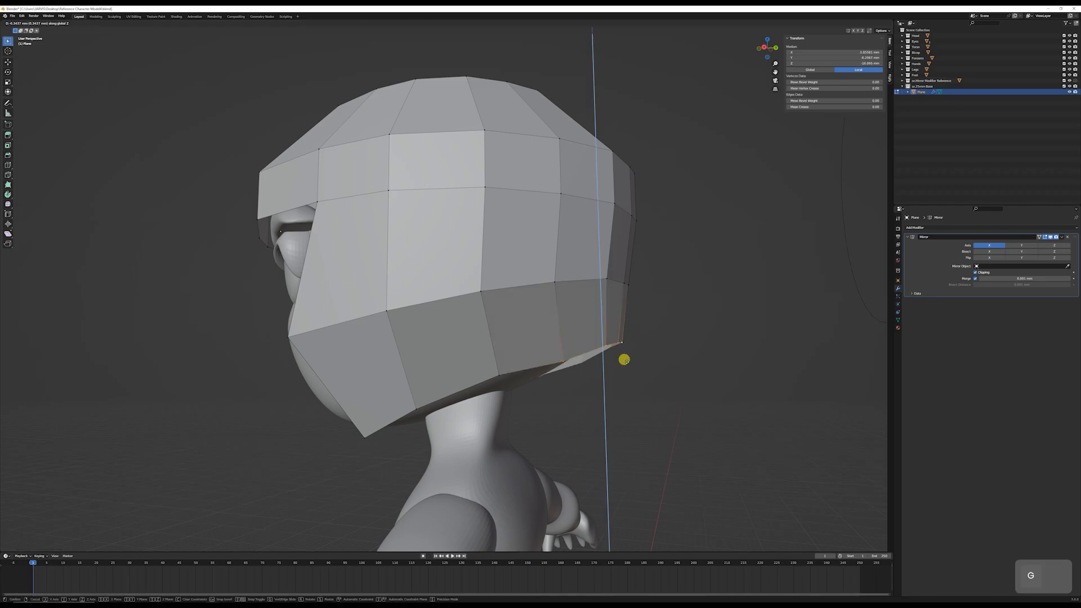
left_click(633, 389)
Step: Rotate the lowered back edge and reposition it against the side profile of the shell
key("KP_3")
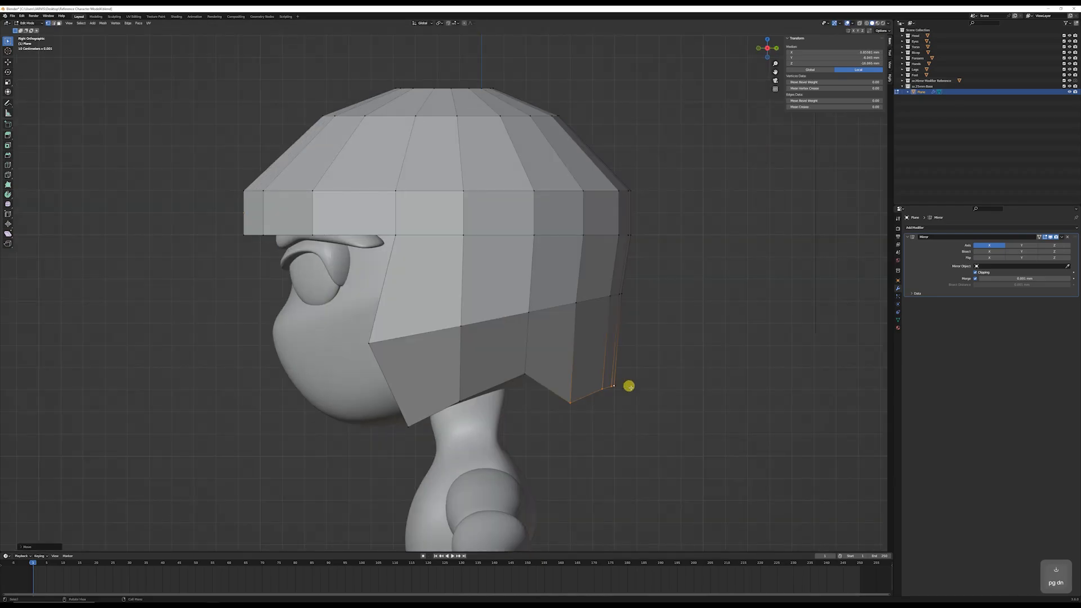
key("r")
left_click(651, 428)
key("g")
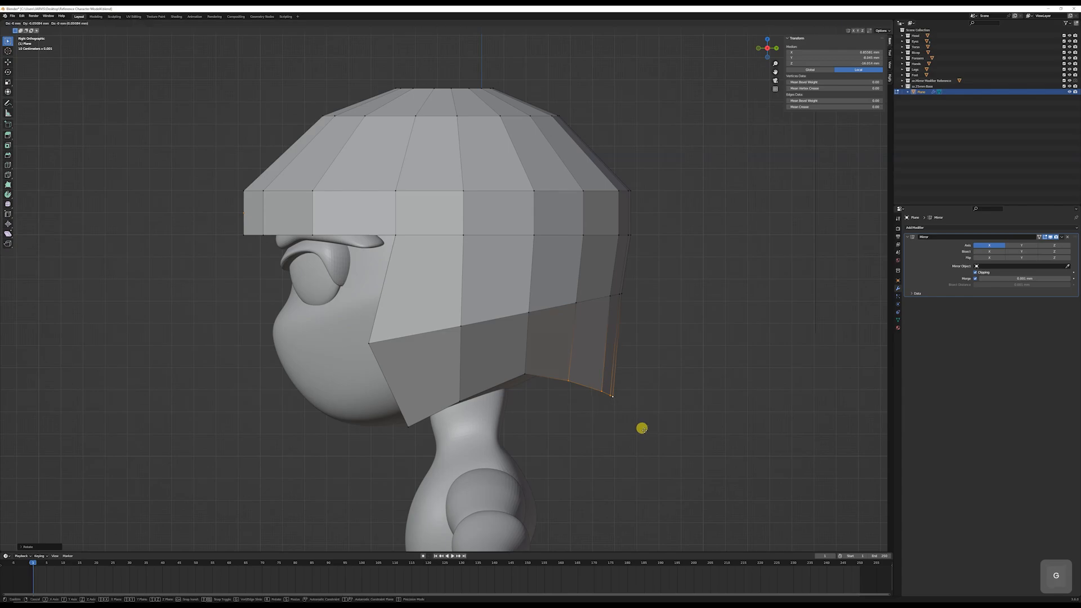
left_click(637, 422)
Step: Scale the side and back panels' middle edge loop inward to bring it closer to the head
scroll(491, 388, "down", 1)
key("Tab")
middle_click_drag(491, 388, 530, 370)
scroll(555, 380, "down", 3)
scroll(556, 370, "up", 2)
key("Tab")
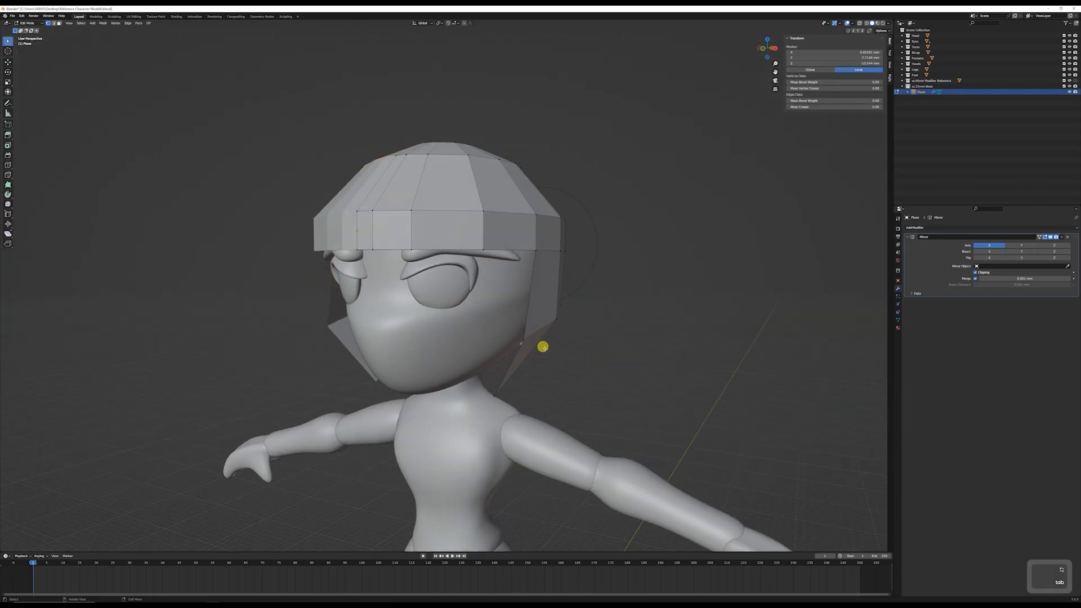
left_click(541, 329, "alt")
key("KP_1")
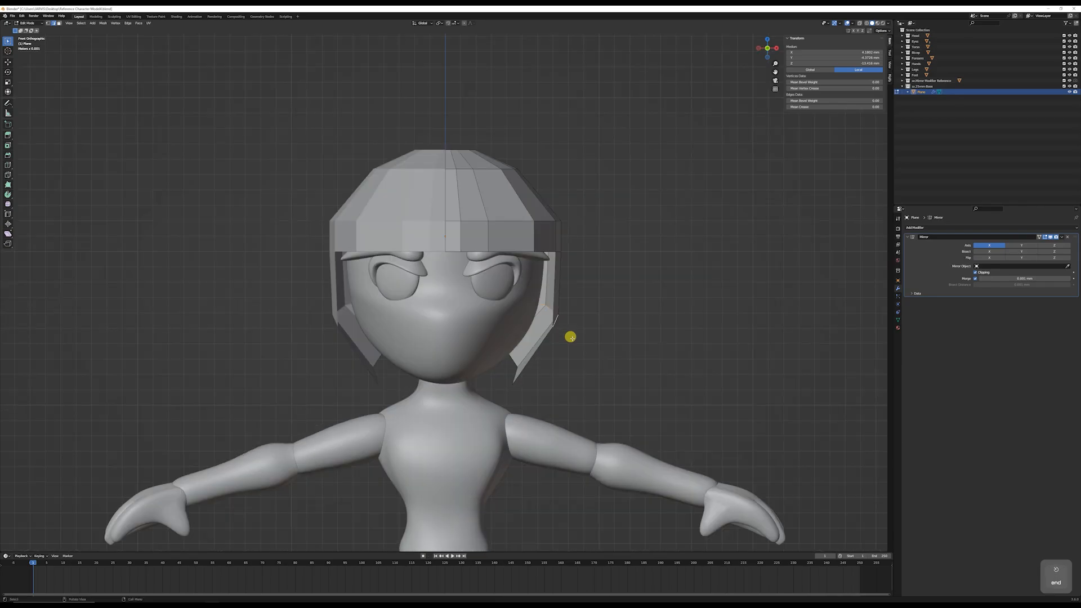
key("s")
left_click(560, 334)
Step: Reposition the panels' middle edge loop to fine-tune how the shell fits around the head
scroll(567, 335, "down", 2)
key("Tab")
mouse_move(567, 335)
middle_mouse_down()
mouse_move(591, 313)
mouse_move(449, 312)
mouse_move(529, 292)
mouse_move(420, 312)
mouse_move(506, 336)
mouse_move(557, 284)
mouse_move(507, 314)
mouse_move(418, 334)
mouse_move(534, 350)
middle_mouse_up()
scroll(468, 301, "up", 3)
key("Tab")
key("alt+z")
key("alt+z")
key("g")
left_click(564, 294)
key("Tab")
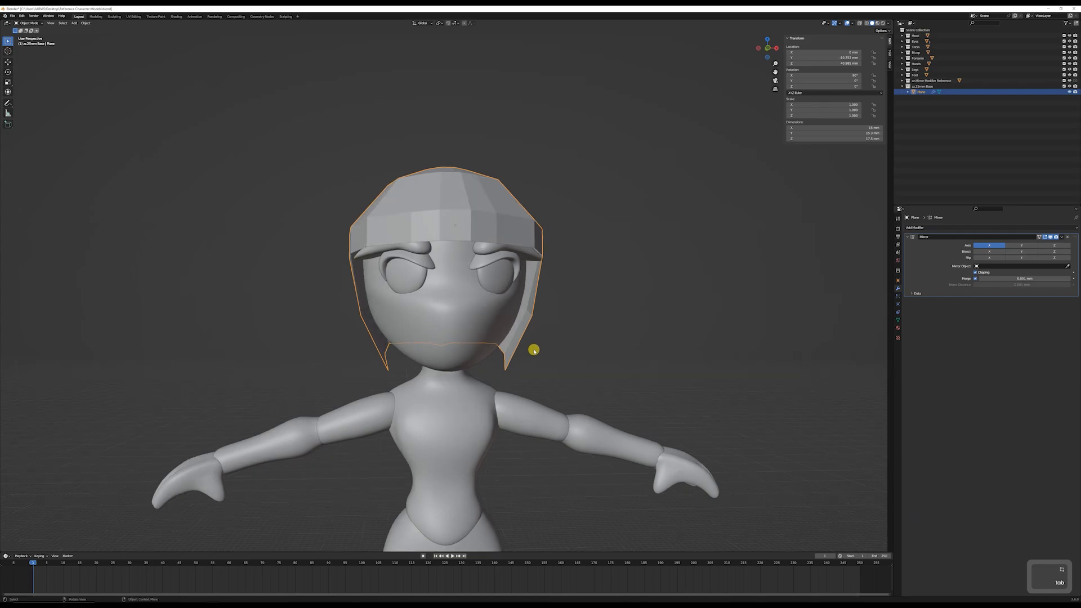
Step: Add a new mesh plane in Object Mode and rotate it 90 degrees about the X axis
key("KP_1")
left_click(563, 347)
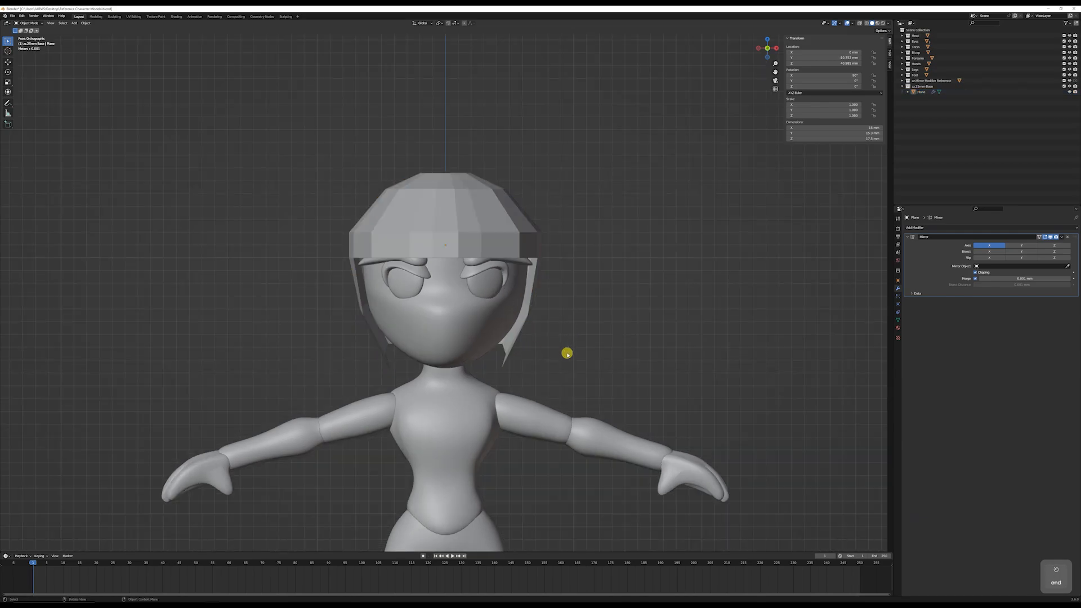
middle_click_drag(566, 353, 559, 251, "shift")
key("shift+a")
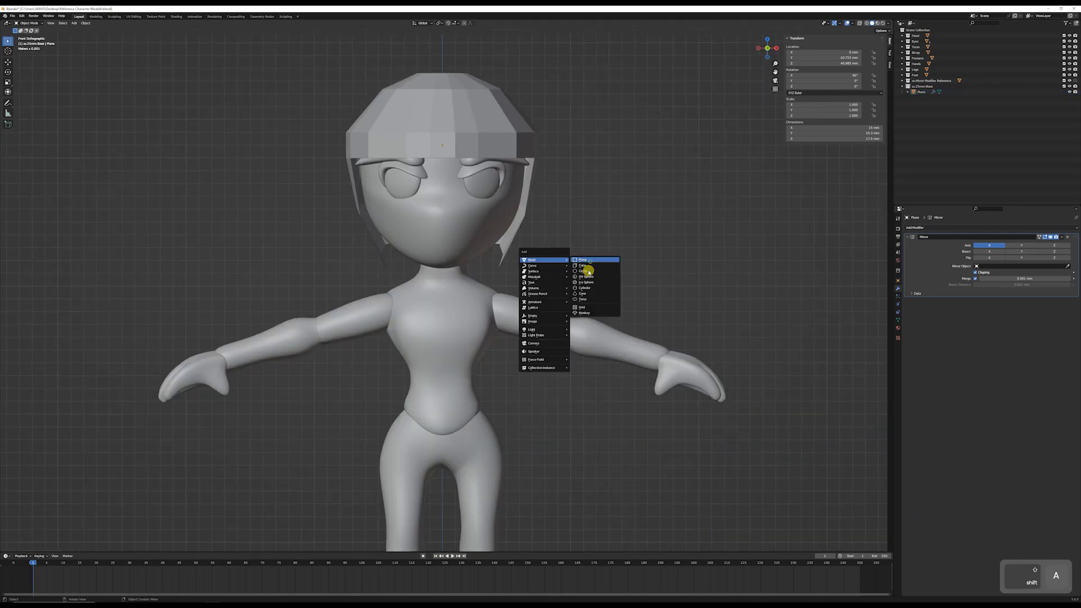
left_click(586, 260)
scroll(541, 248, "down", 5, "shift")
key("r")
key("x")
key("9")
key("0")
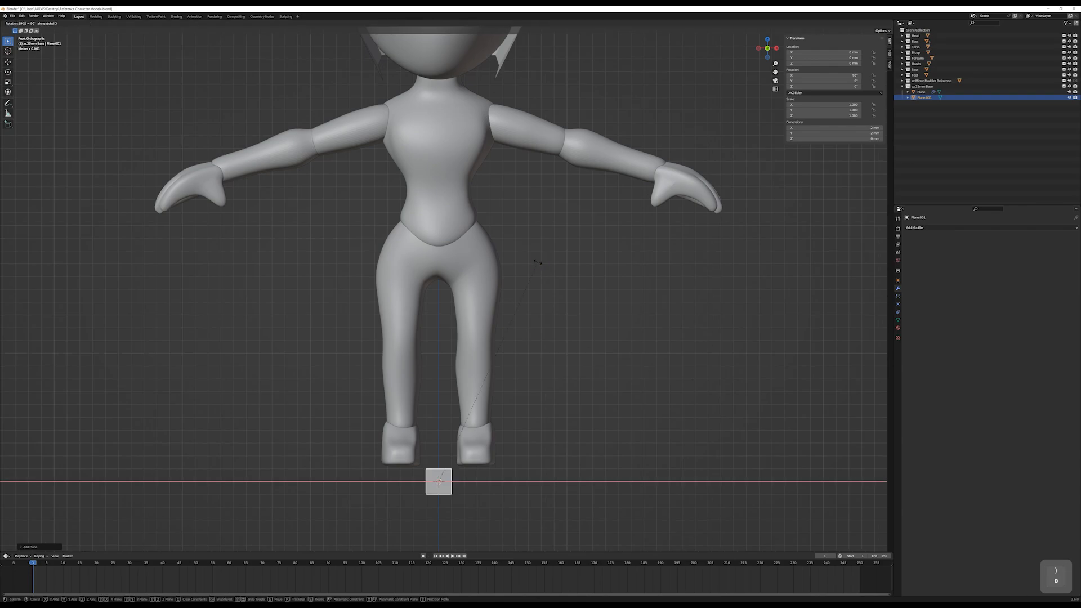
key("Return")
Step: Raise the new plane along Z to the character's mouth and chin height
key("g")
key("z")
left_click(477, 528)
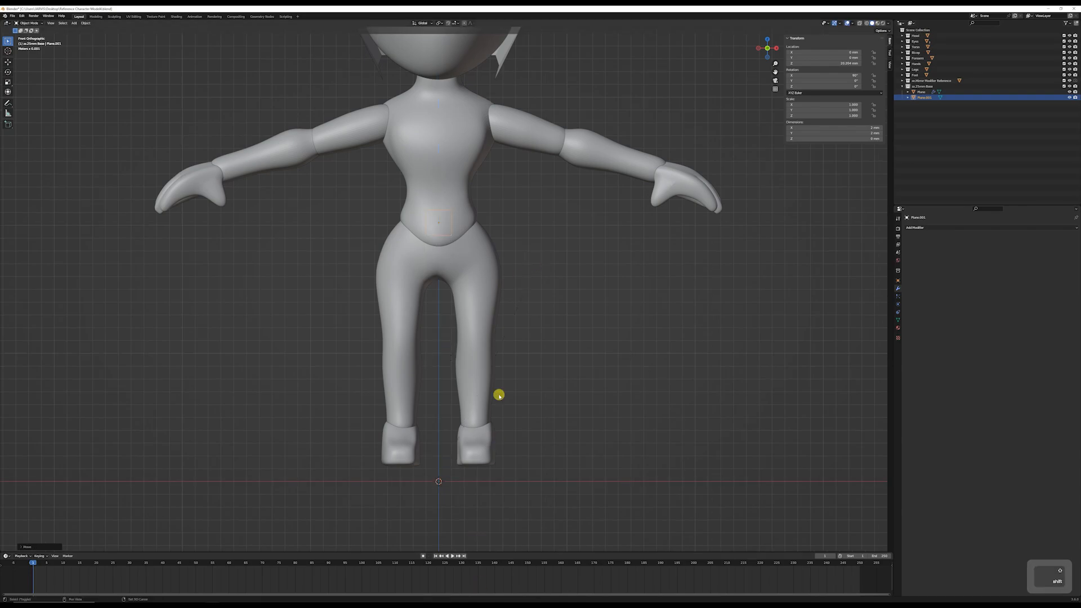
middle_click_drag(499, 396, 488, 544, "shift")
key("g")
key("z")
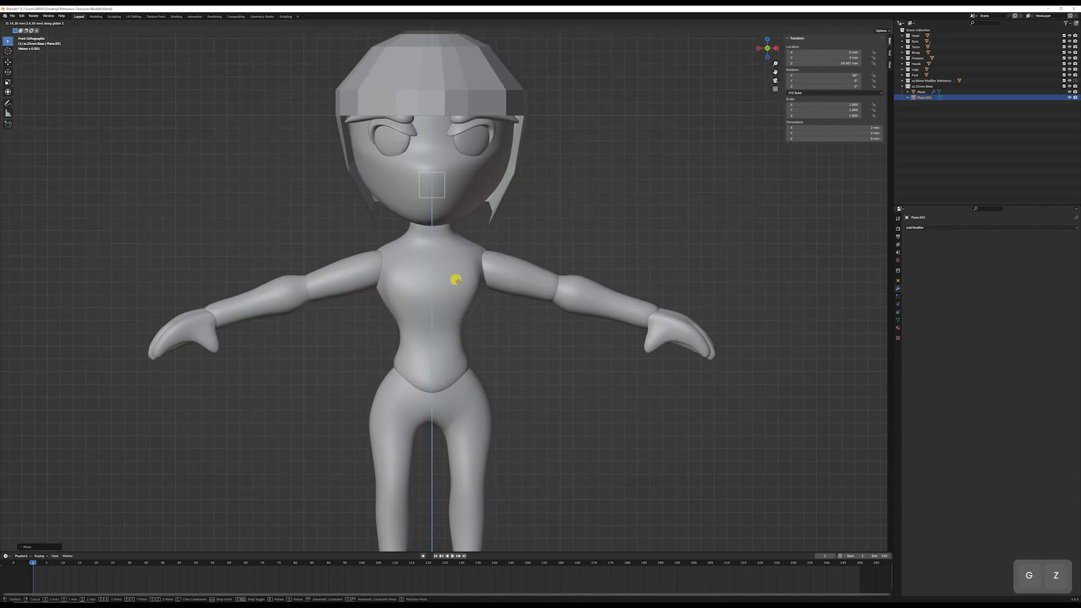
left_click(457, 280)
Step: Move the plane forward along Y so it sits in front of the face
key("KP_3")
key("g")
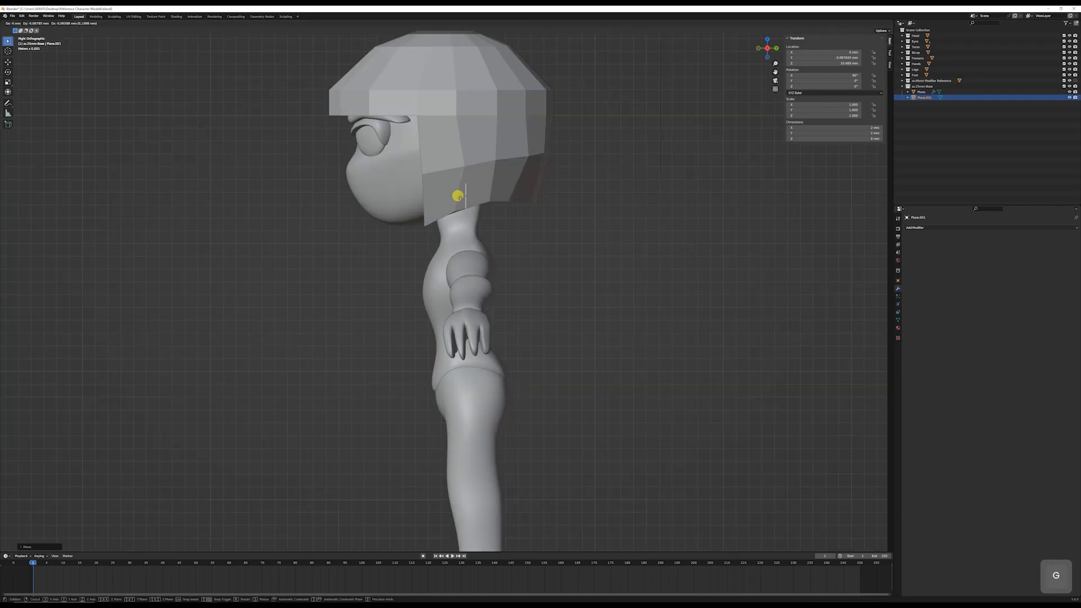
key("y")
left_click(366, 209)
Step: Add a centred vertical loop cut to the plane and delete the vertices of one half
middle_click_drag(421, 218, 458, 301)
scroll(426, 146, "up", 3)
key("Tab")
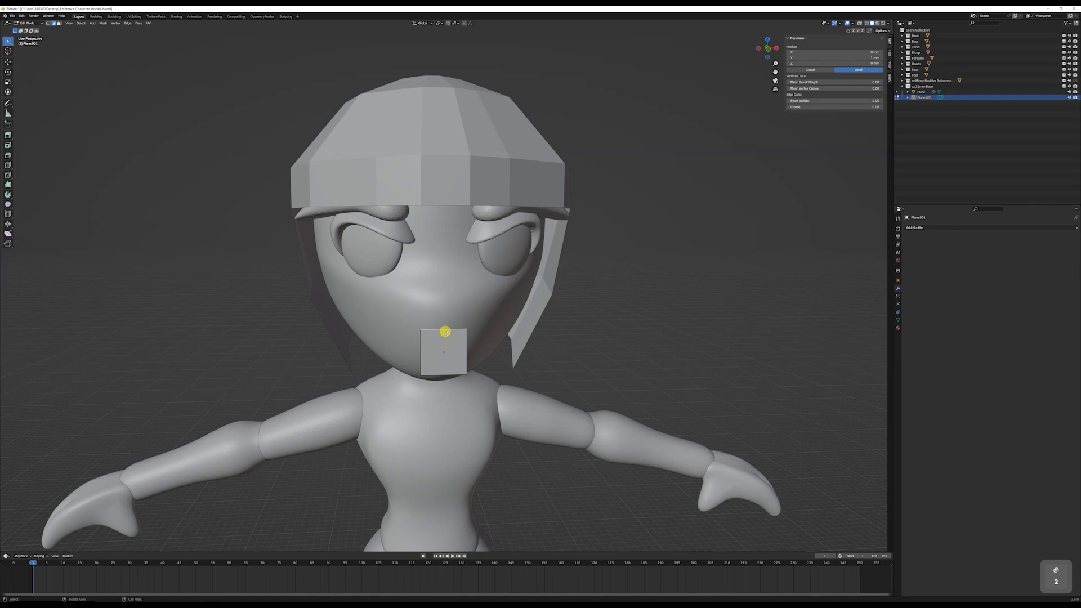
key("ctrl+r")
left_click(444, 334)
right_click(445, 333)
key("1")
left_click(418, 339)
left_click(420, 374, "shift")
key("x")
left_click(423, 373)
key("Tab")
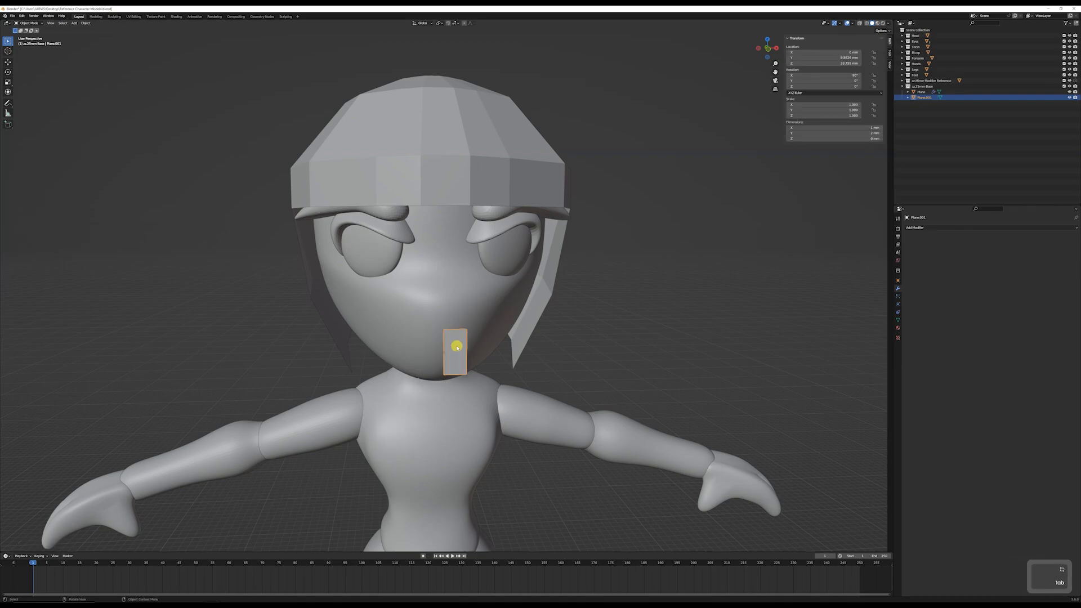
Step: Add a Mirror modifier on X to the half plane and enable clipping
left_click(948, 228)
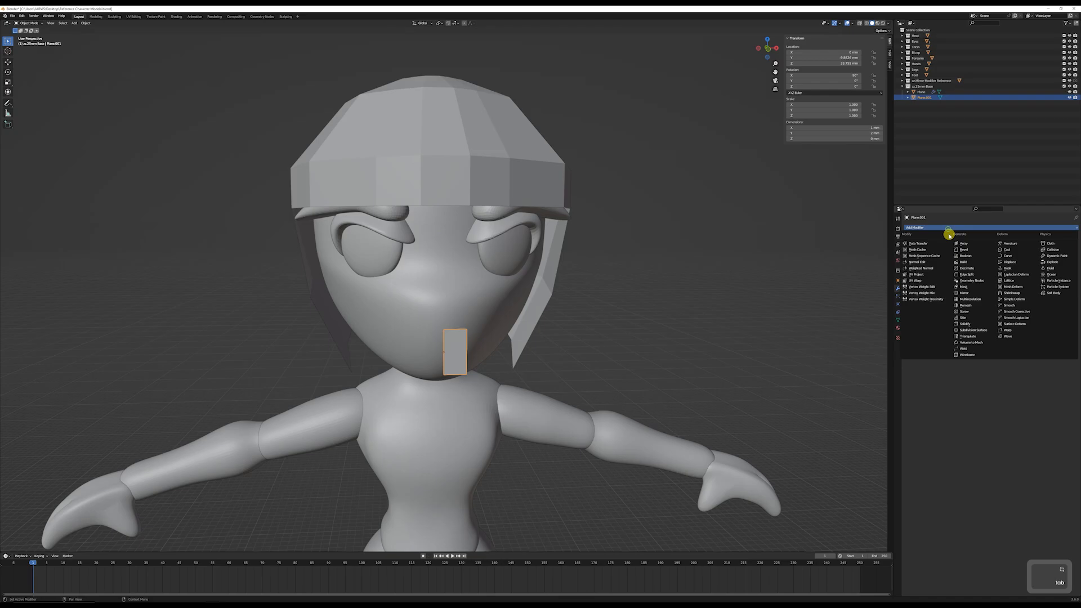
left_click(966, 293)
key("Tab")
scroll(467, 340, "down", 1)
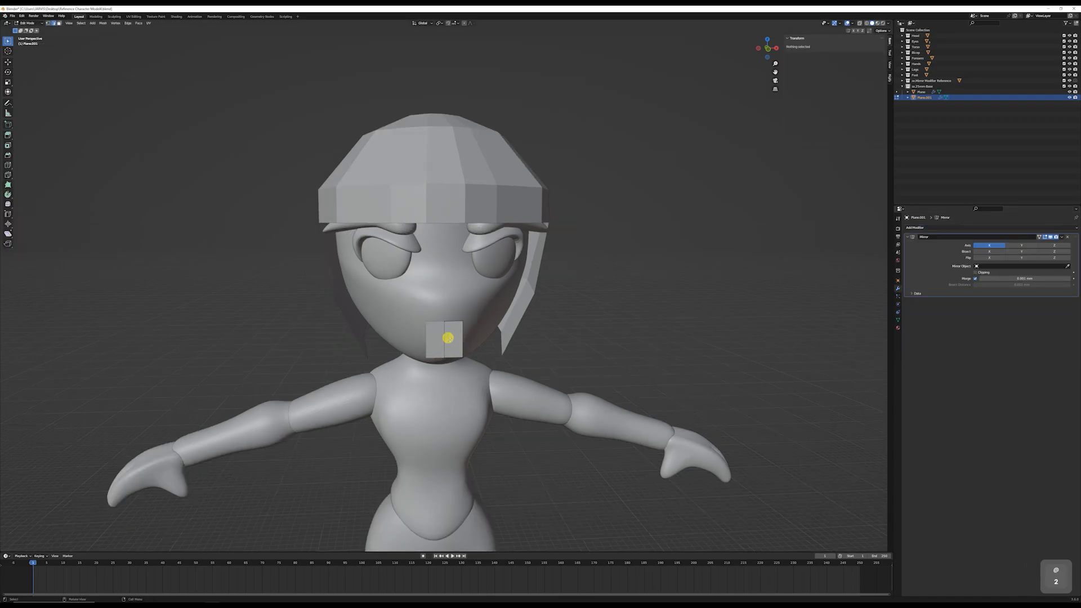
key("2")
left_click(975, 273)
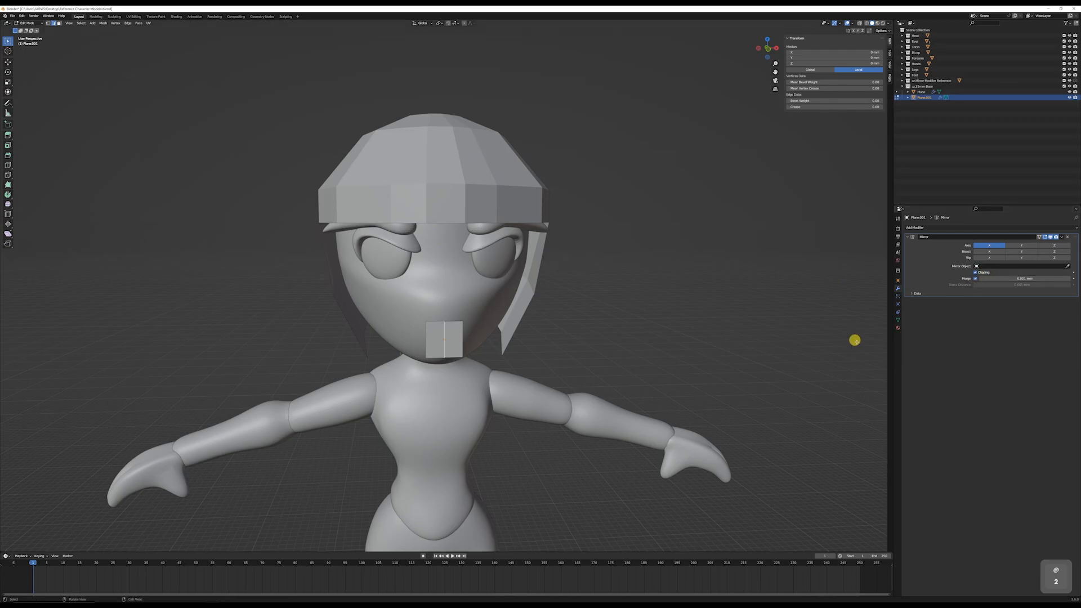
Step: Adjust the front position of the plane's centre edge in a wireframe top view
key("KP_7")
key("shift+z")
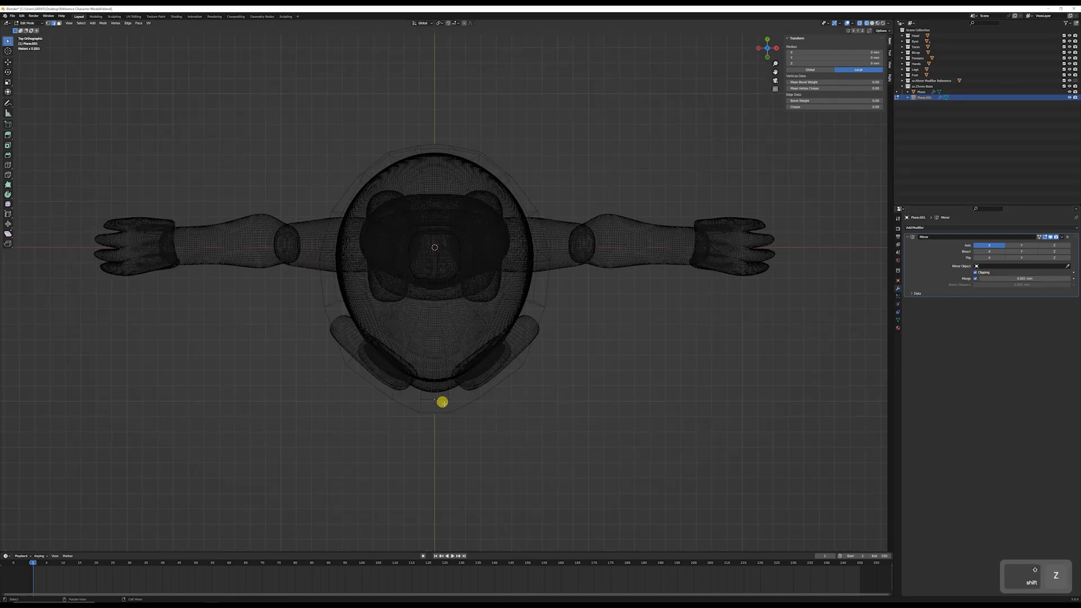
key("g")
left_click(444, 410)
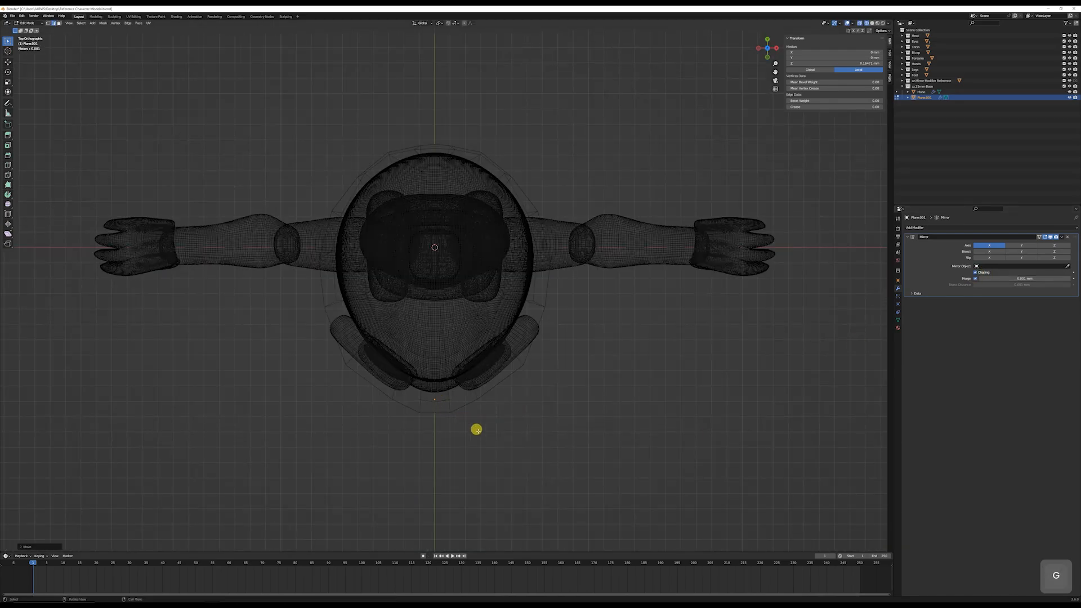
Step: Extrude the plane's outer vertical edge repeatedly around the face to the side of the head, and return to solid shading
middle_click_drag(476, 430, 439, 340)
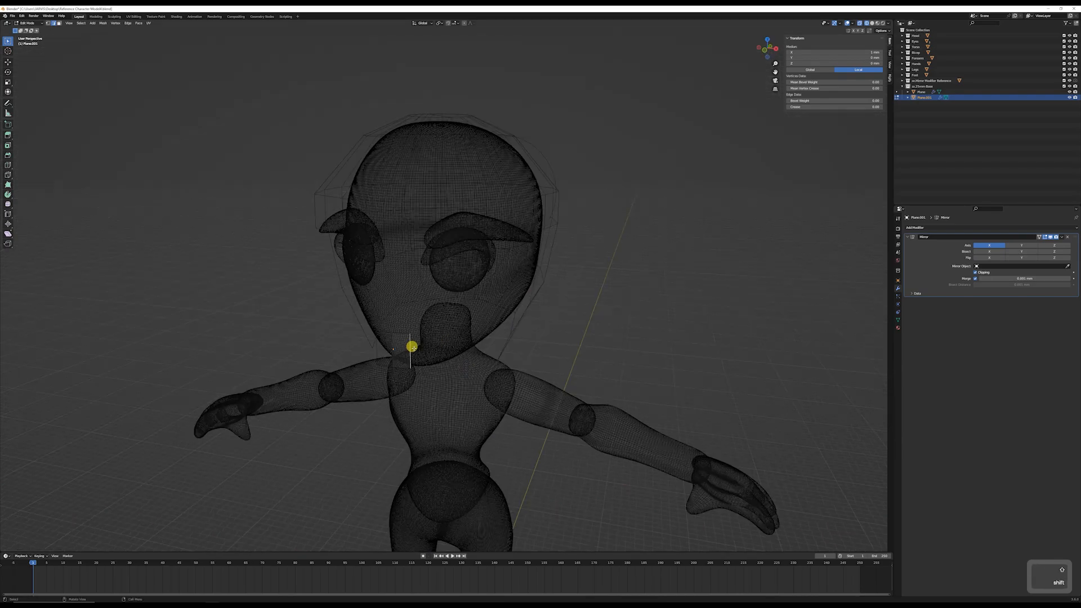
key("KP_Home")
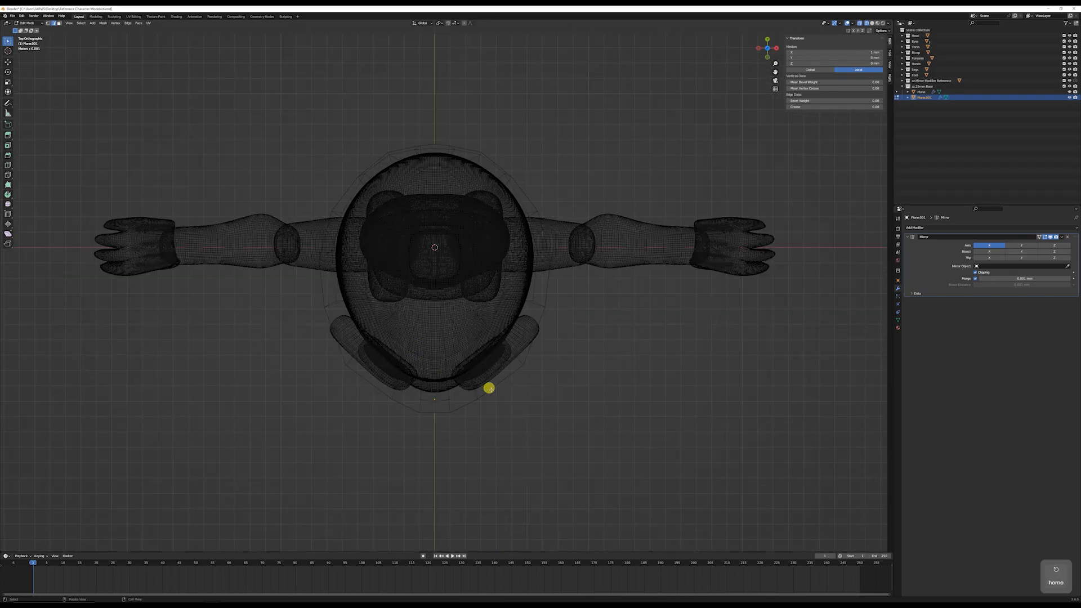
key("e")
left_click(588, 240)
key("KP_1")
key("shift+z")
scroll(536, 293, "up", 2)
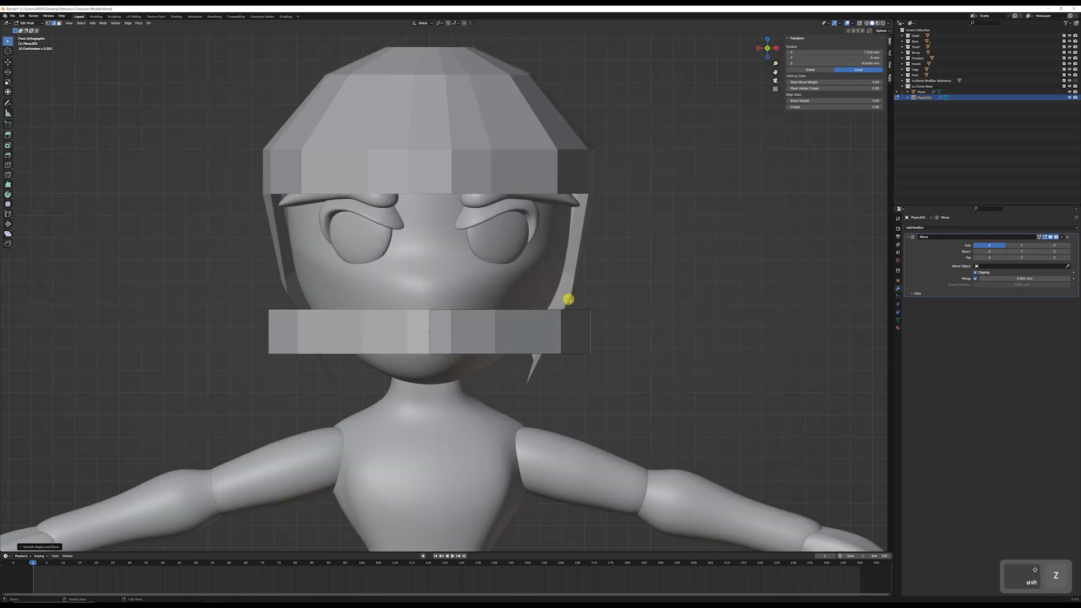
Step: Scale the face band's bottom edge loop down and move it inward to taper the band toward the chin
mouse_move(558, 338)
middle_mouse_down()
mouse_move(489, 329)
mouse_move(563, 333)
mouse_move(526, 361)
mouse_move(560, 326)
mouse_move(579, 340)
middle_mouse_up()
left_click(526, 359, "alt")
key("s")
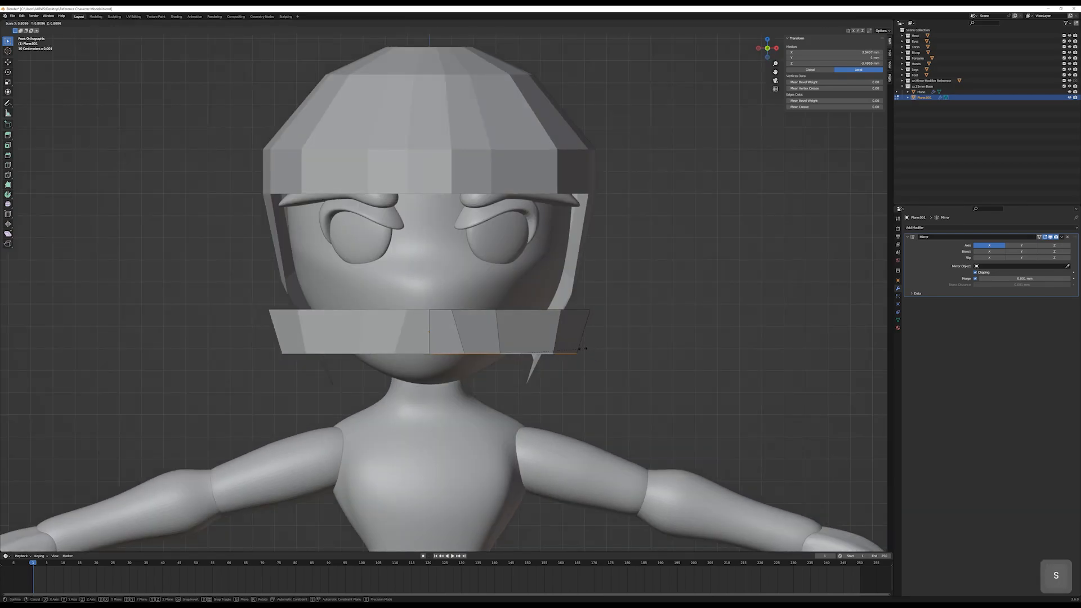
left_click(578, 348)
key("g")
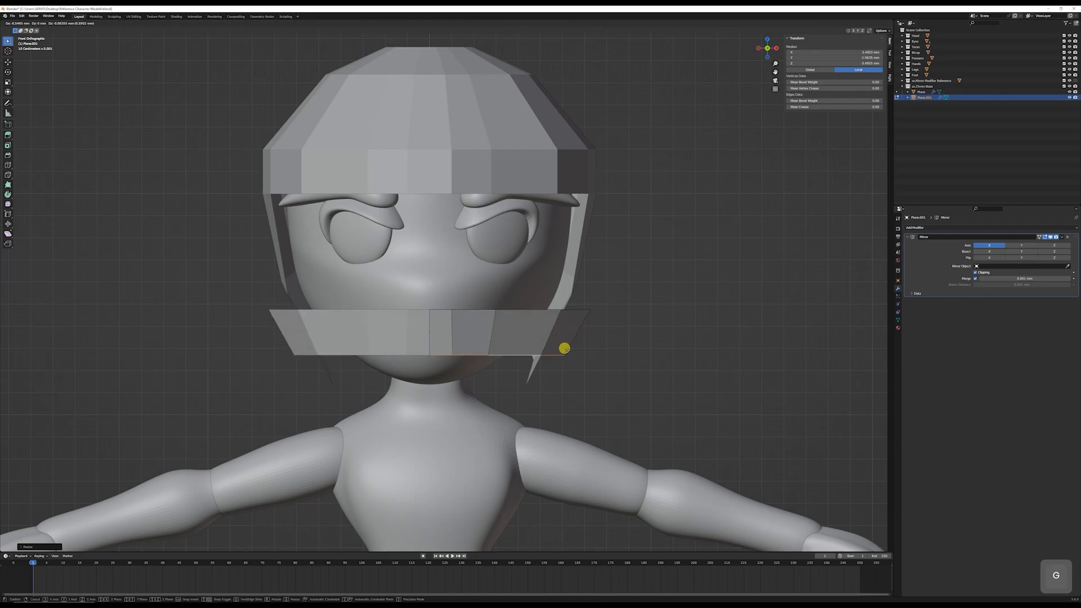
left_click(564, 349)
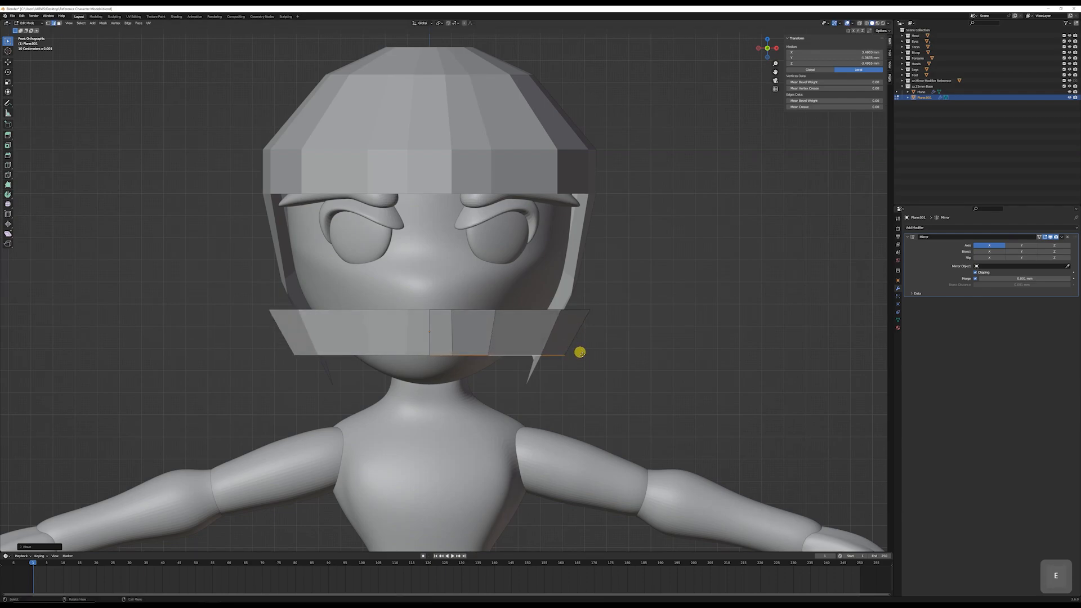
Step: Extrude the band's bottom edge downward, then scale and move it inward to form a tapered second row
key("e")
left_click(580, 404)
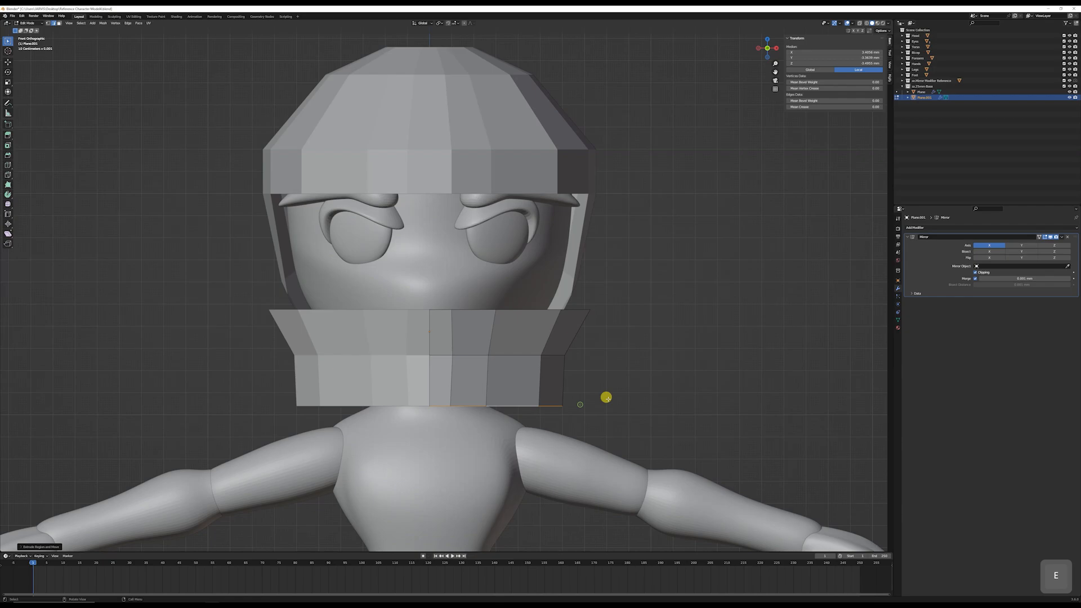
key("s")
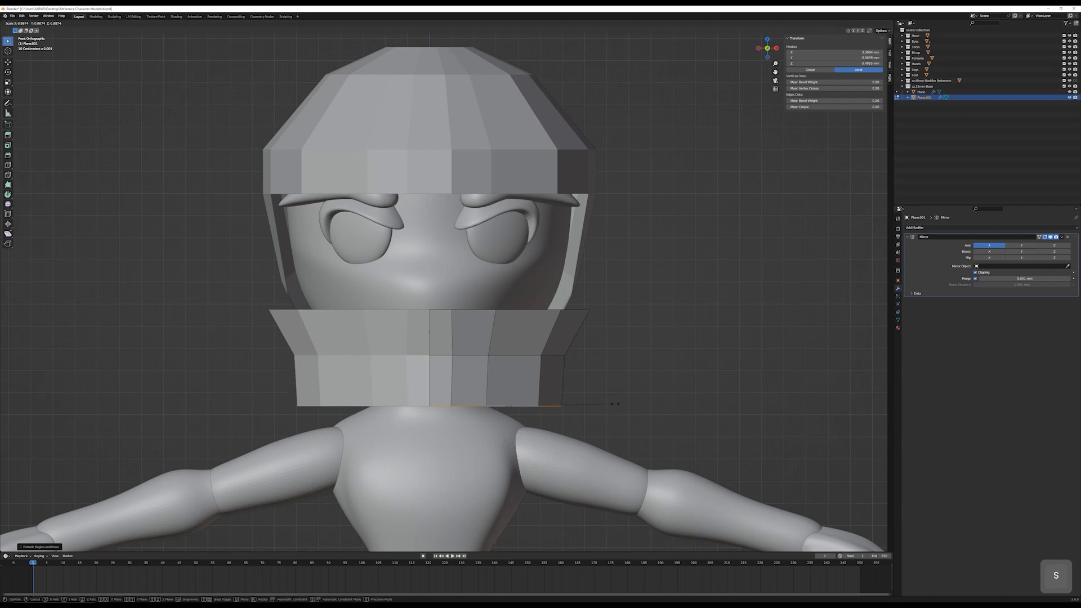
left_click(562, 393)
key("g")
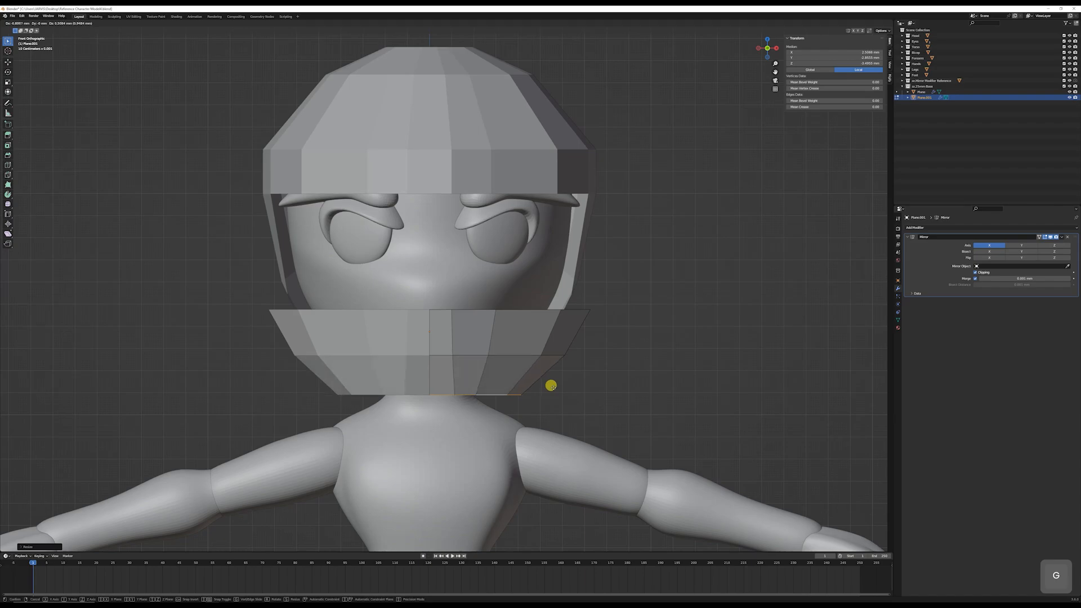
left_click(551, 386)
Step: Extrude the bottom edge again beneath the chin, then scale it narrower and reposition it as a third row
key("e")
left_click(553, 409)
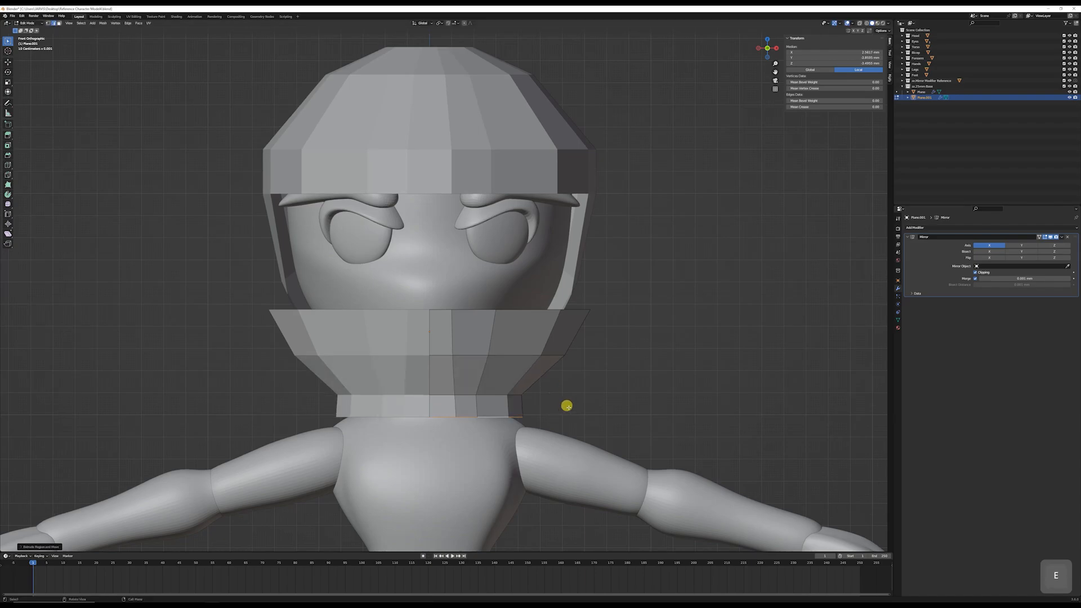
key("s")
left_click(538, 405)
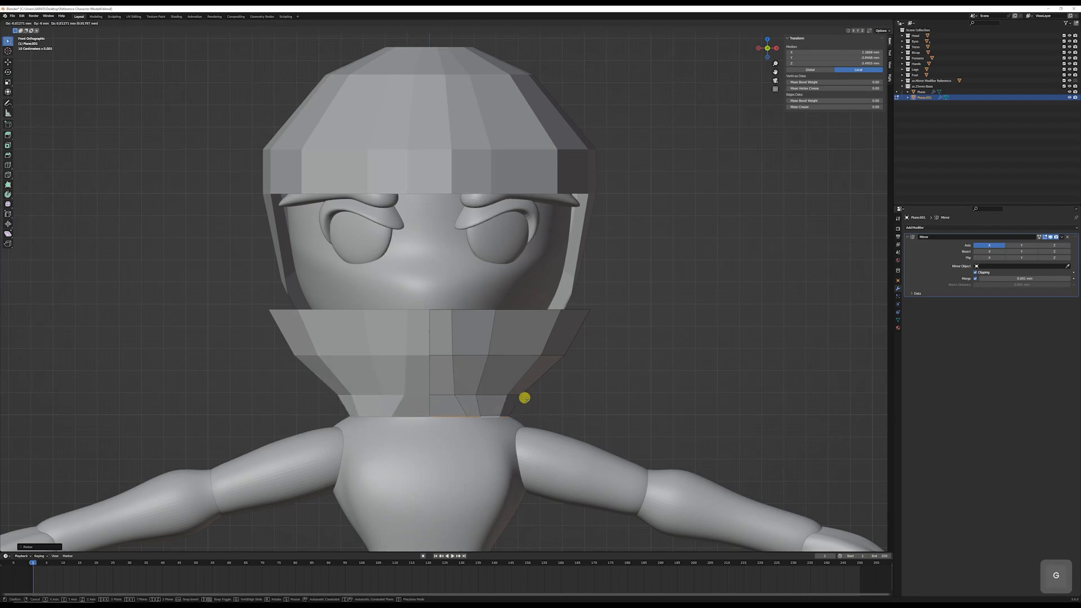
key("g")
left_click(527, 393)
Step: Try to extrude the chin guard's lower rear edges backward from the side
middle_click_drag(527, 392, 452, 384)
left_click(437, 367)
key("KP_1")
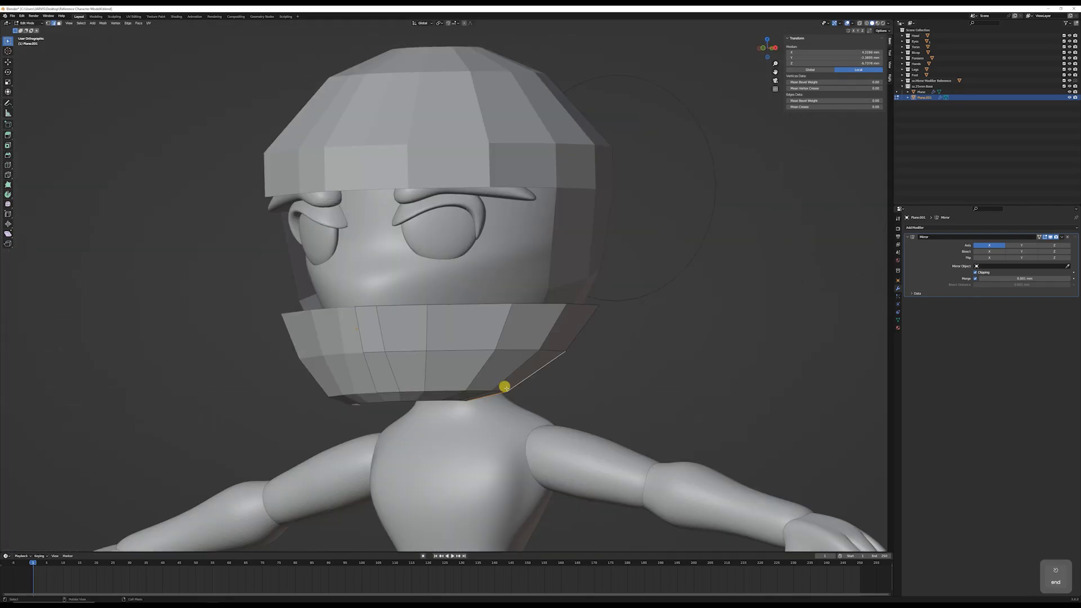
key("KP_3")
key("e")
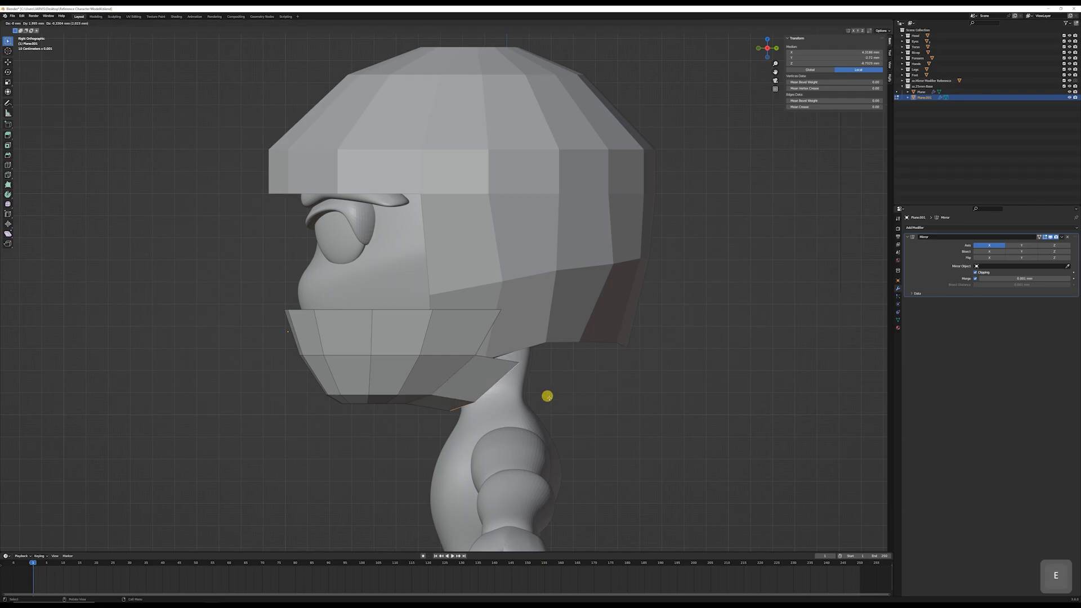
key("Escape")
key("ctrl+z")
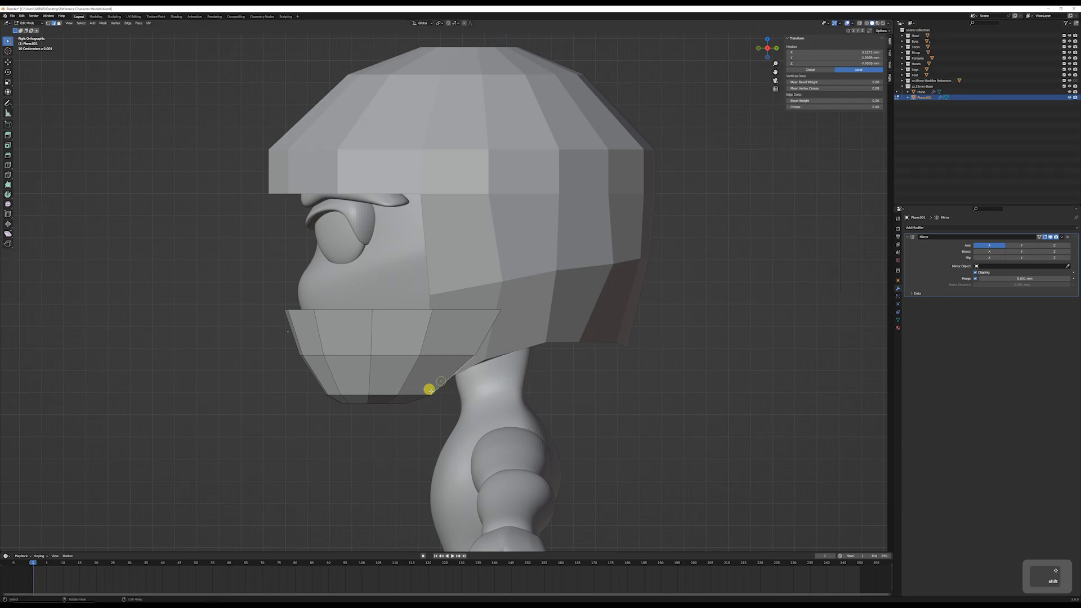
Step: Move the chin guard's rear edges backward toward the neck in the side view
mouse_move(444, 393)
middle_mouse_down()
mouse_move(448, 369)
mouse_move(462, 387)
middle_mouse_up()
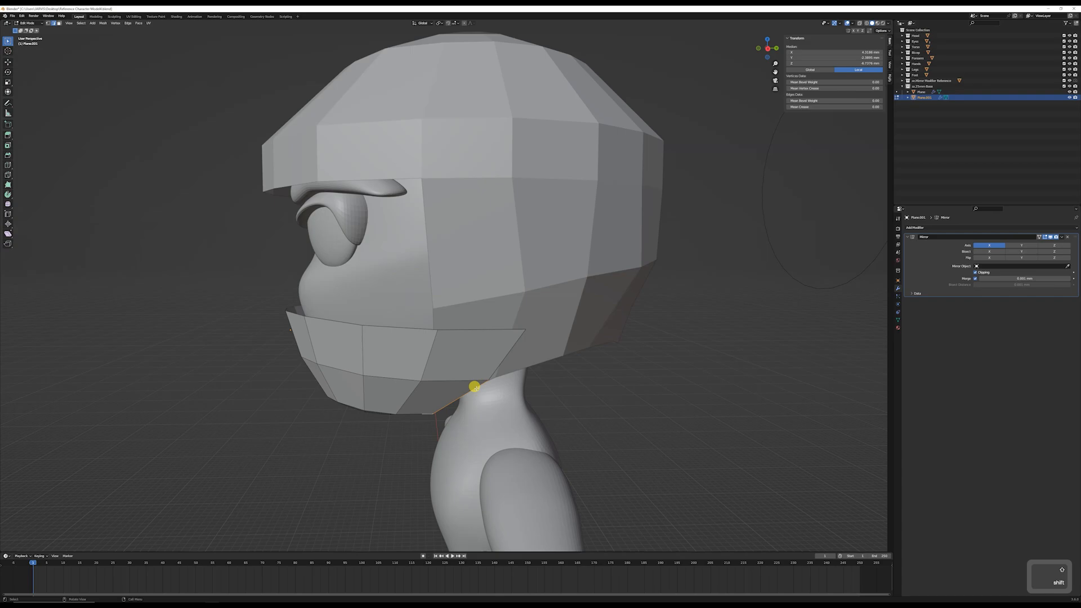
key("g")
right_click(508, 386)
key("KP_3")
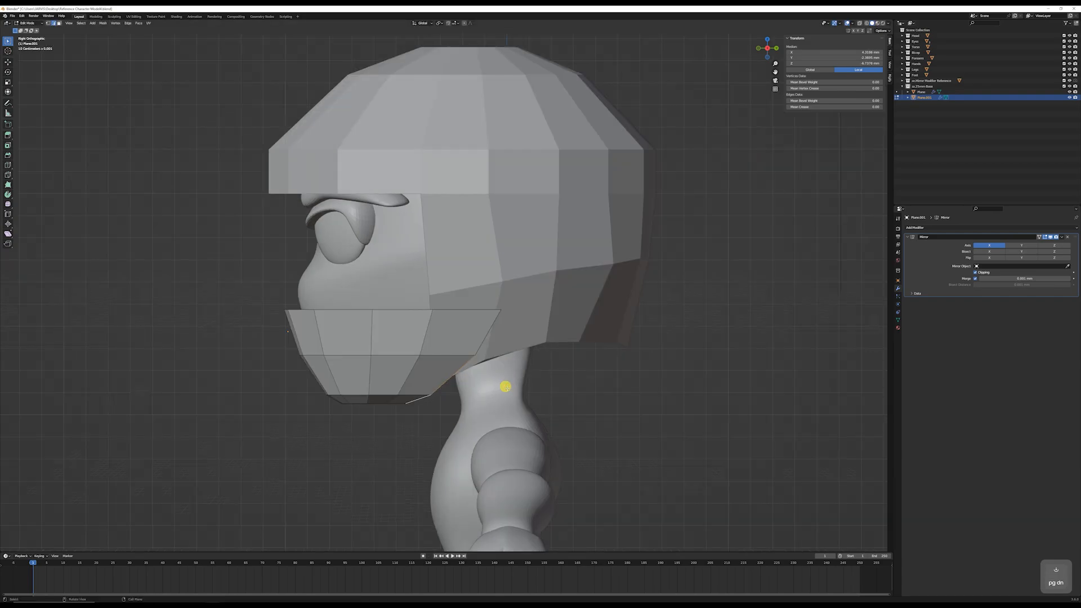
key("g")
left_click(548, 386)
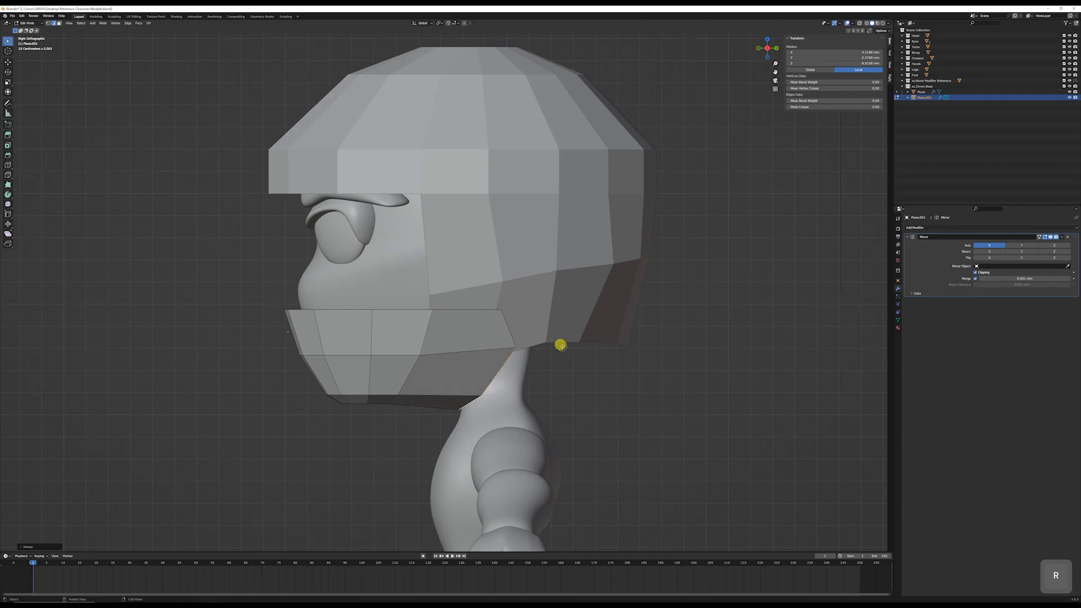
Step: Adjust the guard's rear edges and move the upper rear one up and back so the side band slopes upward
key("g")
left_click(531, 328)
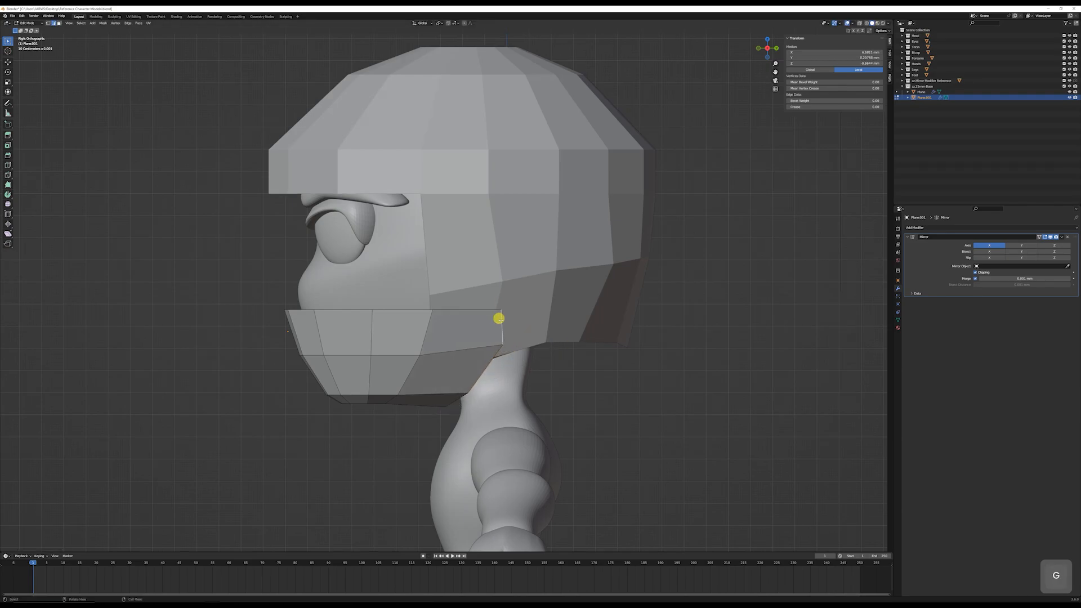
key("g")
left_click(537, 304)
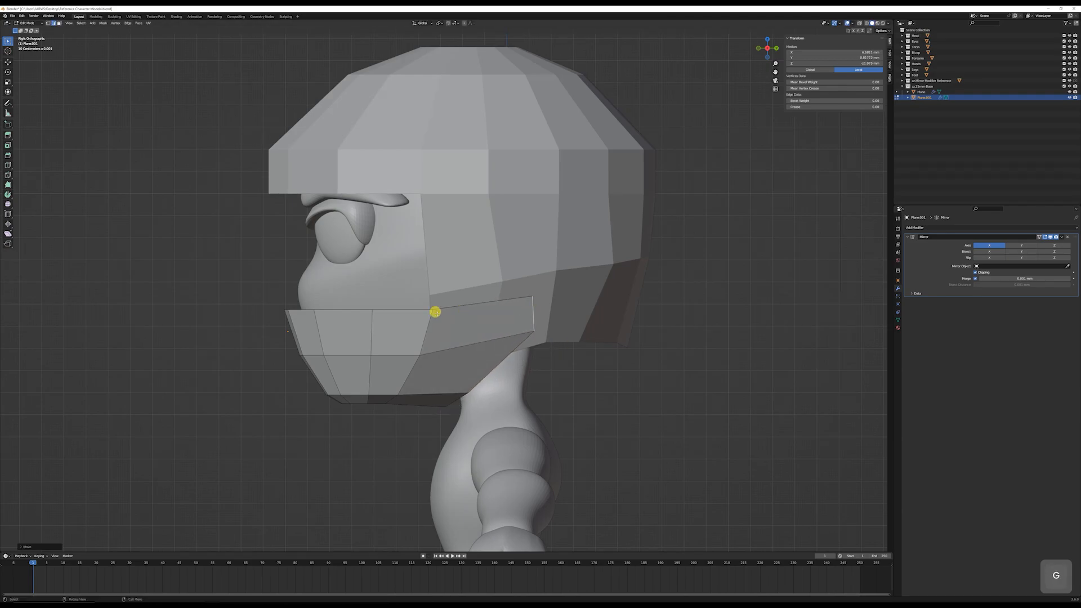
Step: Pull the guard's upper and middle front centre vertices forward to form a pointed ridge before the mouth
middle_click_drag(258, 318, 378, 415)
left_click(376, 388)
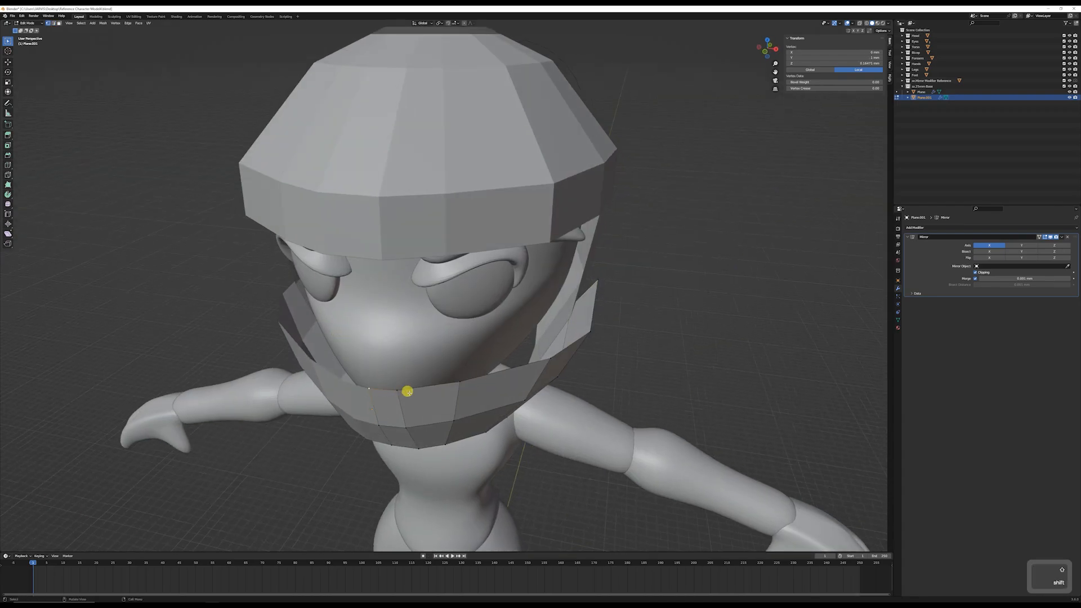
key("KP_3")
key("g")
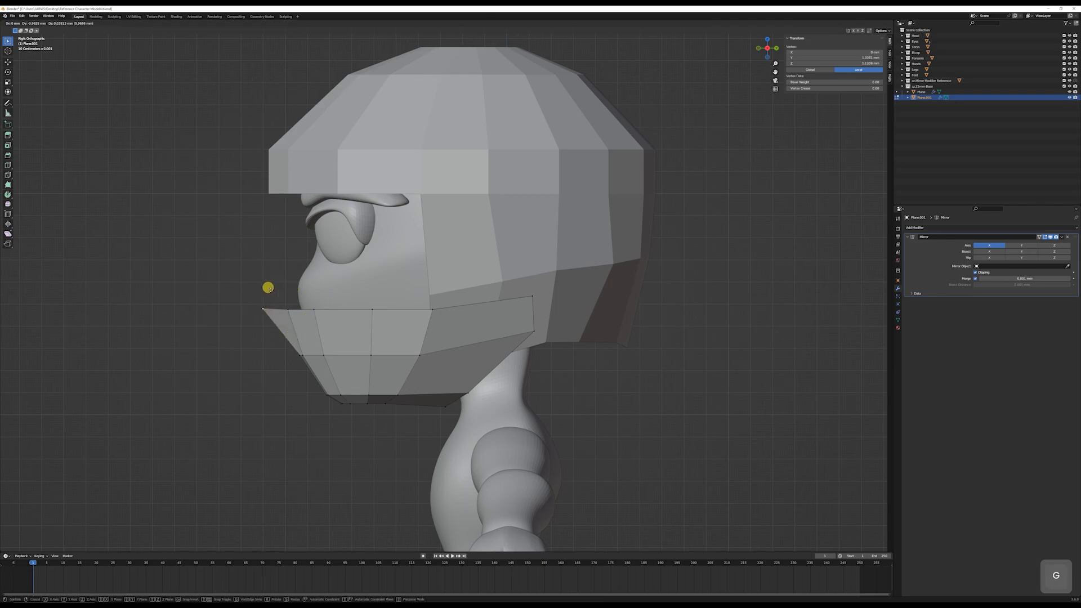
left_click(265, 289)
key("g")
right_click(295, 361)
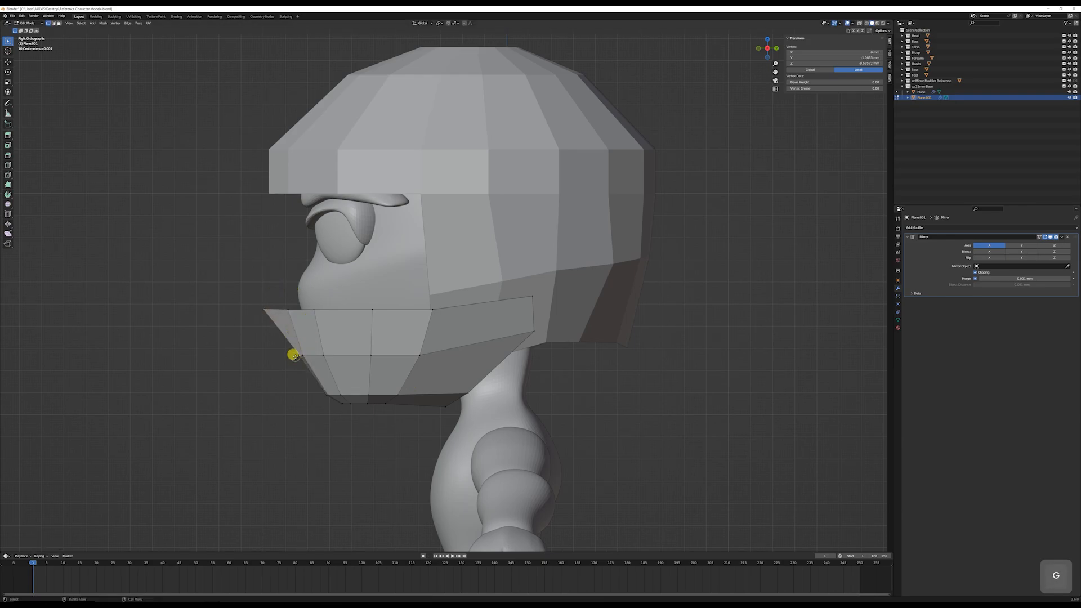
key("g")
left_click(279, 356)
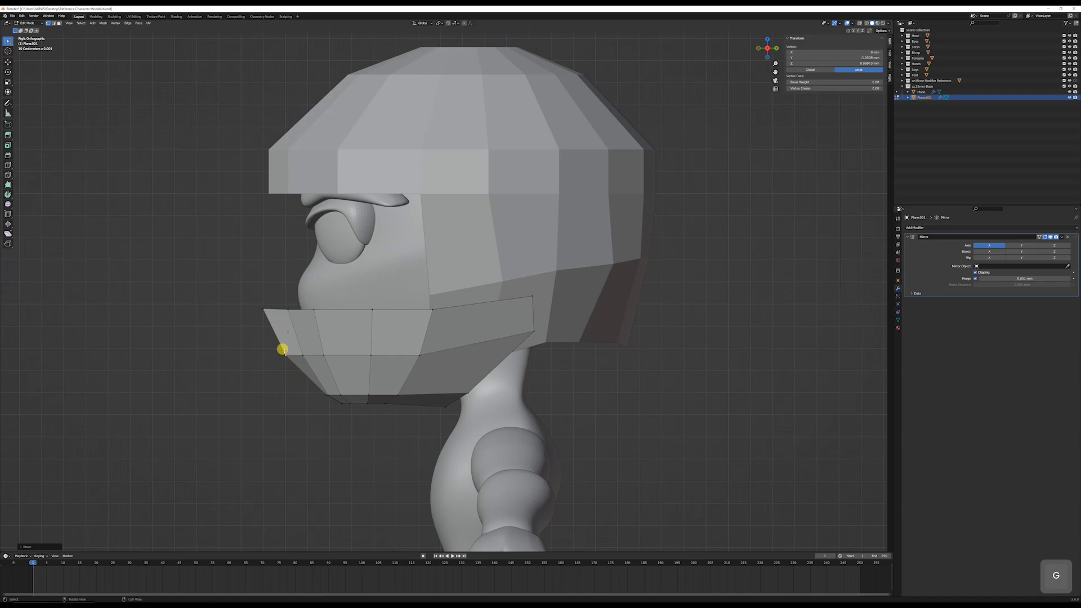
Step: Raise the whole chin guard along Z and scale it taller on that axis
key("Tab")
key("s")
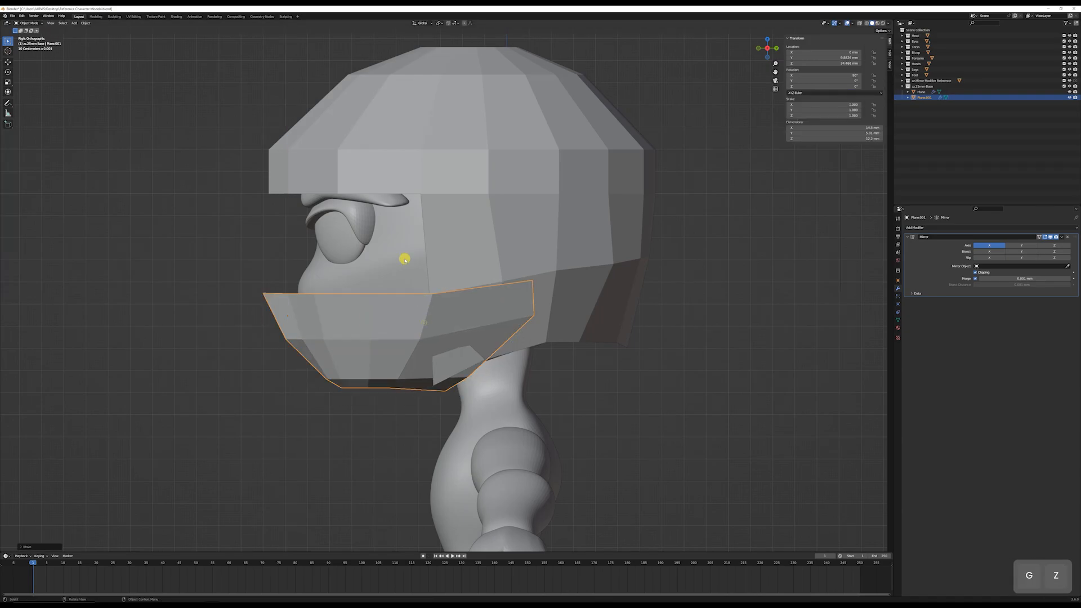
key("z")
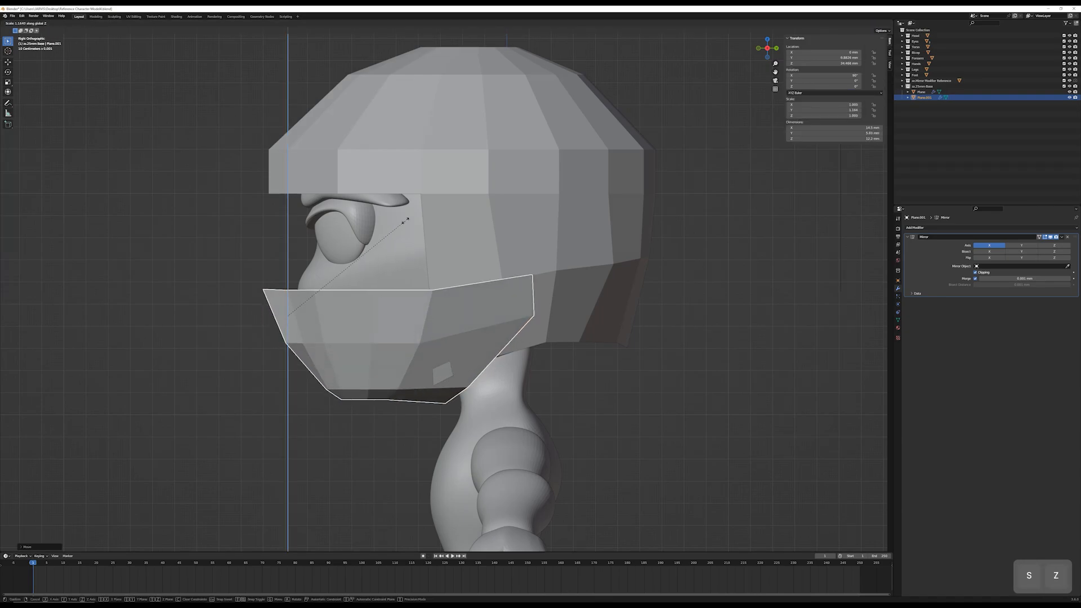
left_click(413, 235)
key("KP_1")
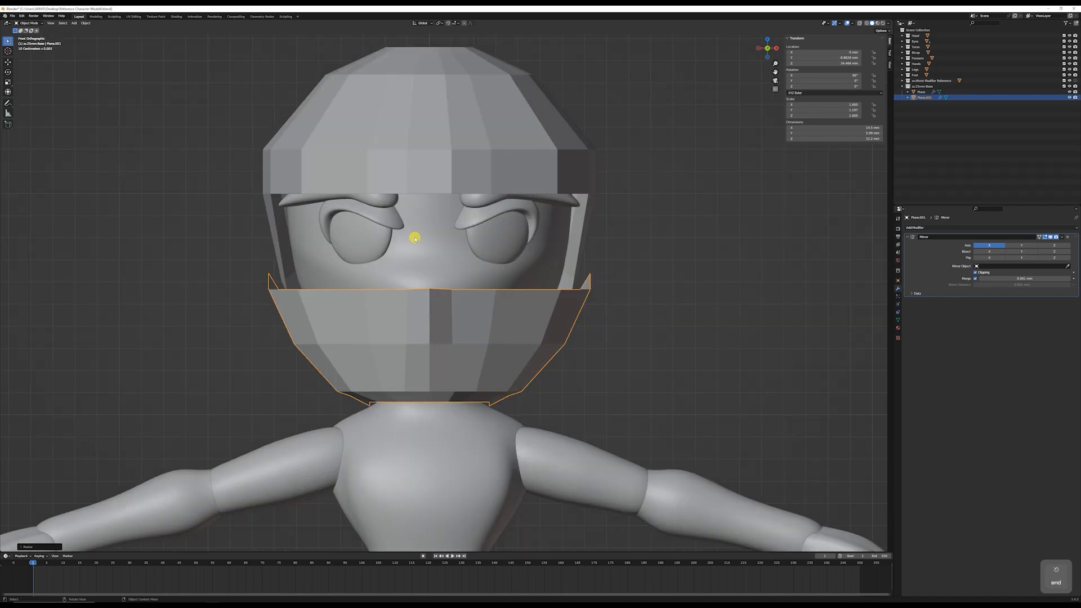
key("s")
key("x")
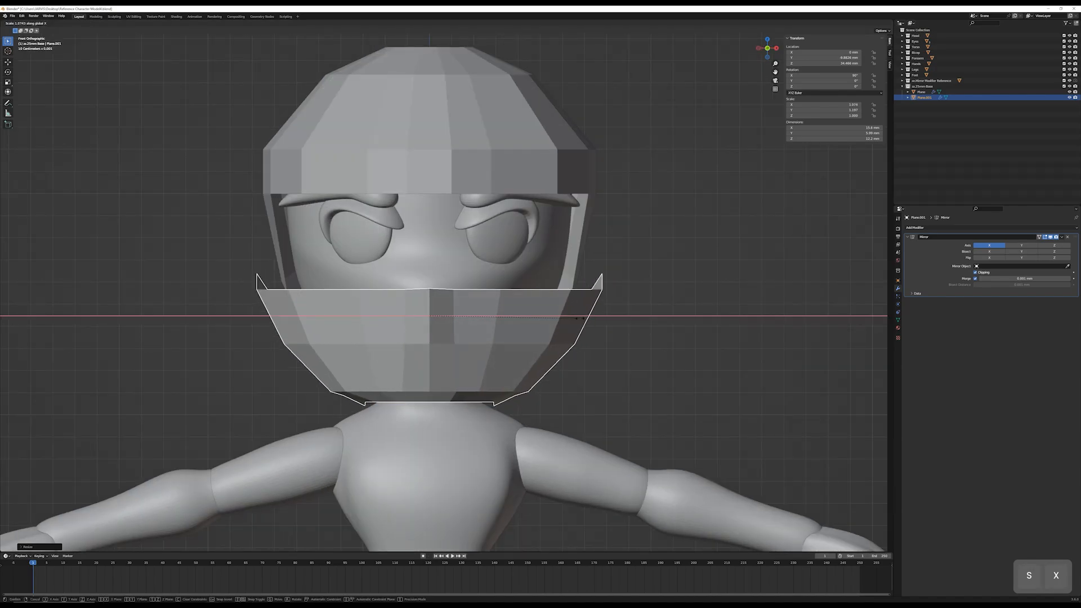
right_click(570, 320)
Step: Extrude the guard's open inner edges under the chin inward toward the neck
middle_click_drag(570, 320, 491, 276)
key("Tab")
key("2")
left_click(537, 299, "alt")
left_click(412, 210, "shift")
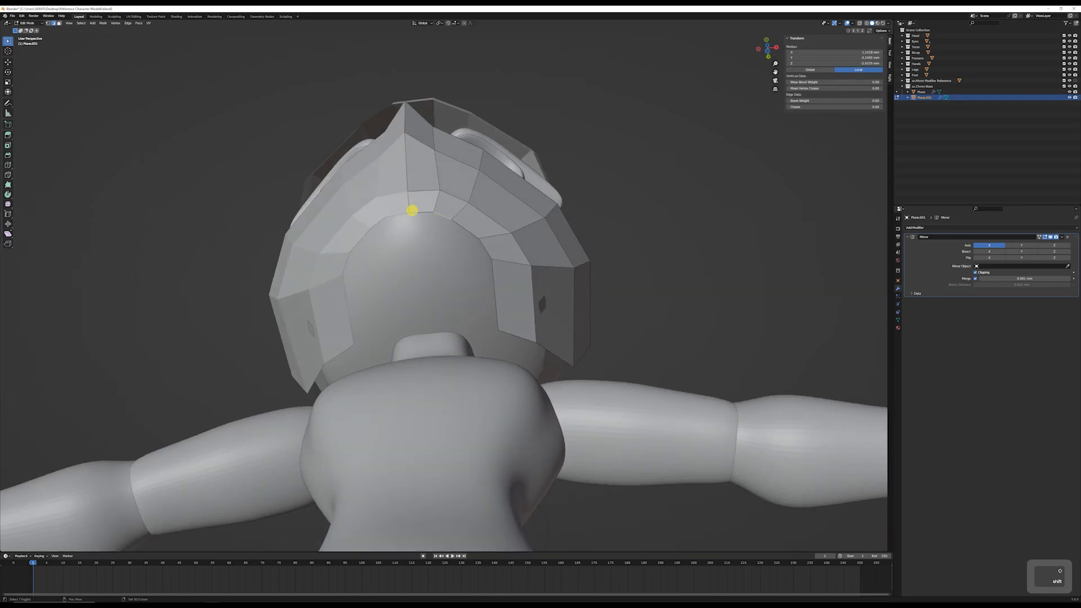
left_click(494, 273, "shift")
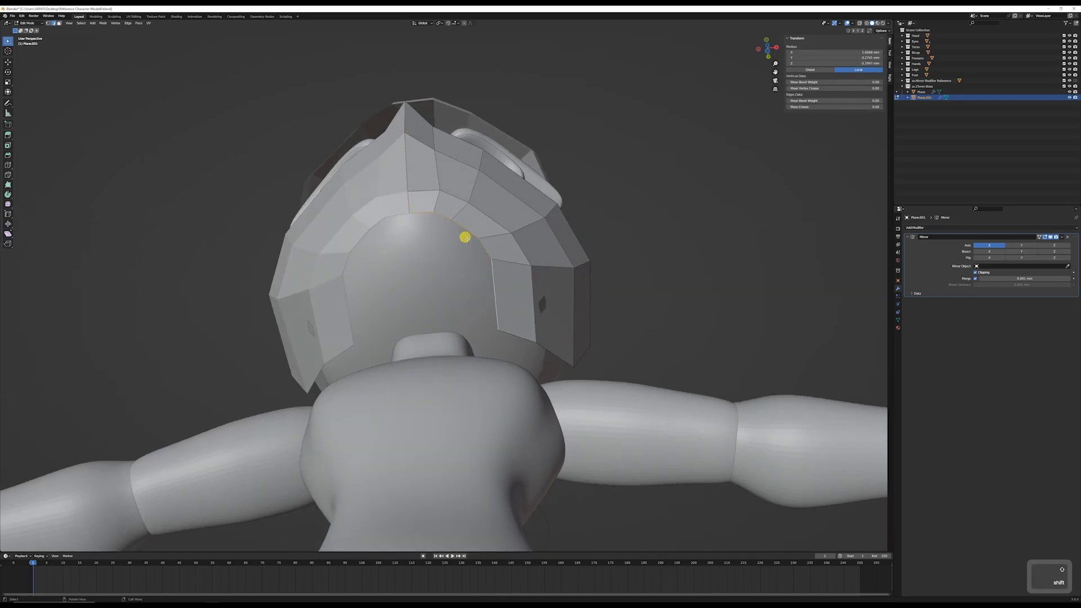
key("e")
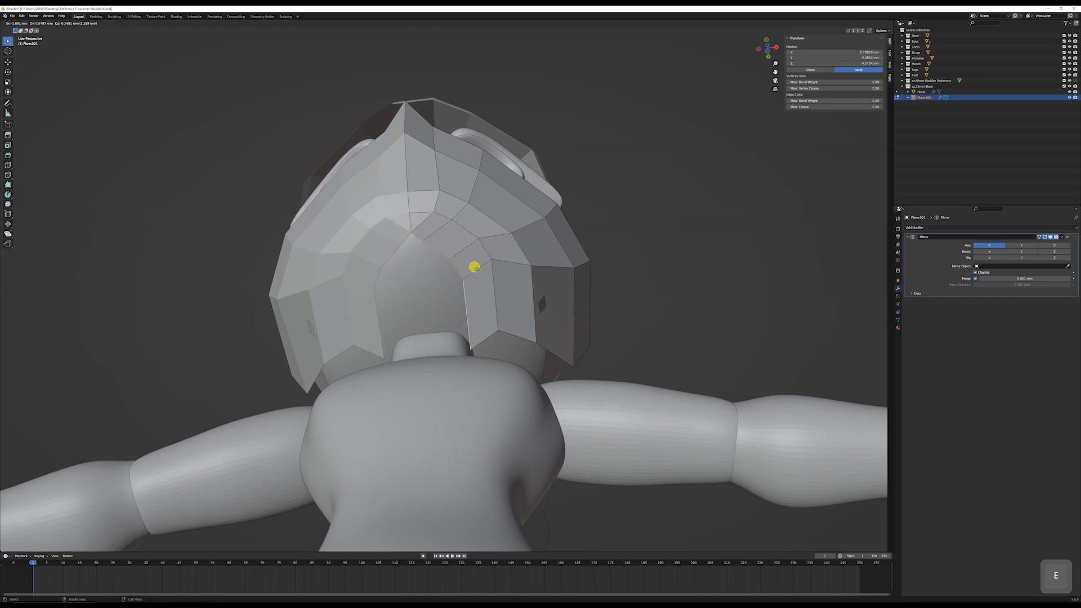
left_click(488, 260)
Step: Scale the extruded underside edges smaller and move them to narrow the opening around the neck
key("s")
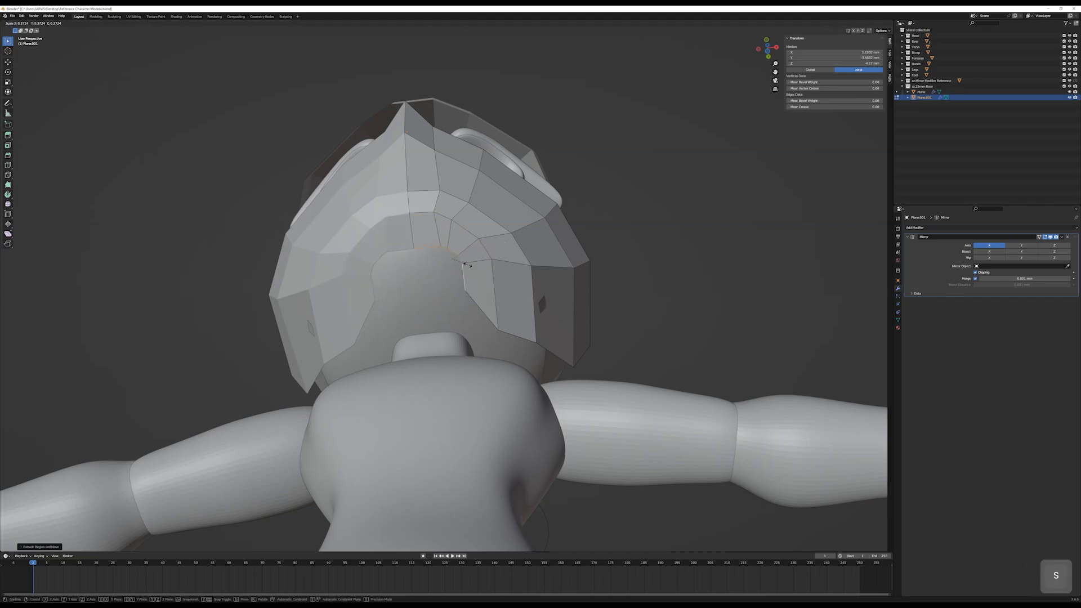
left_click(470, 263)
key("g")
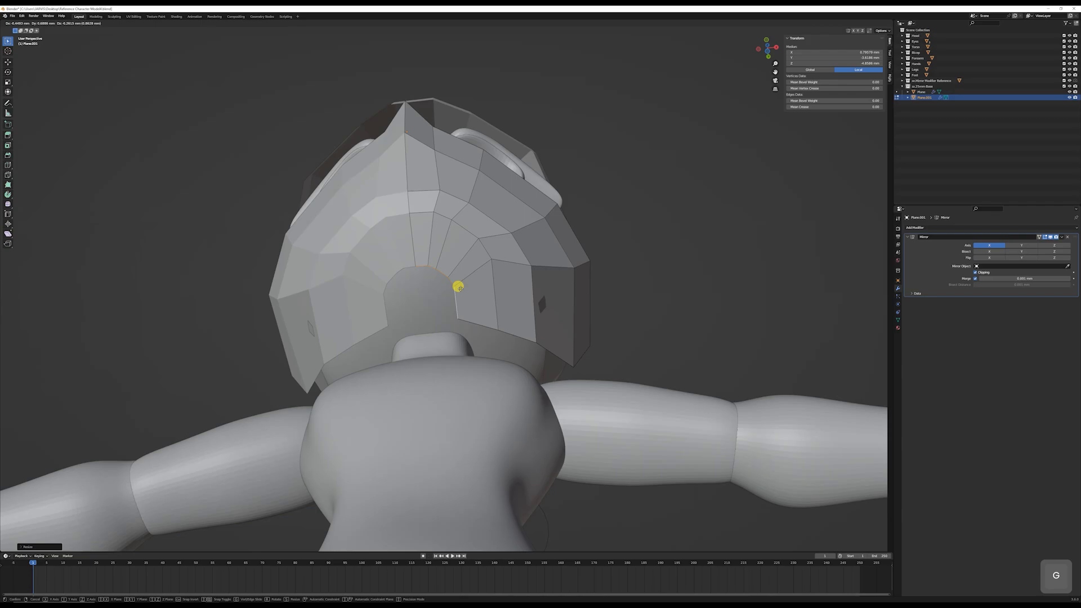
left_click(458, 287)
middle_click_drag(422, 299, 456, 273)
key("ctrl+z")
scroll(456, 273, "up", 5)
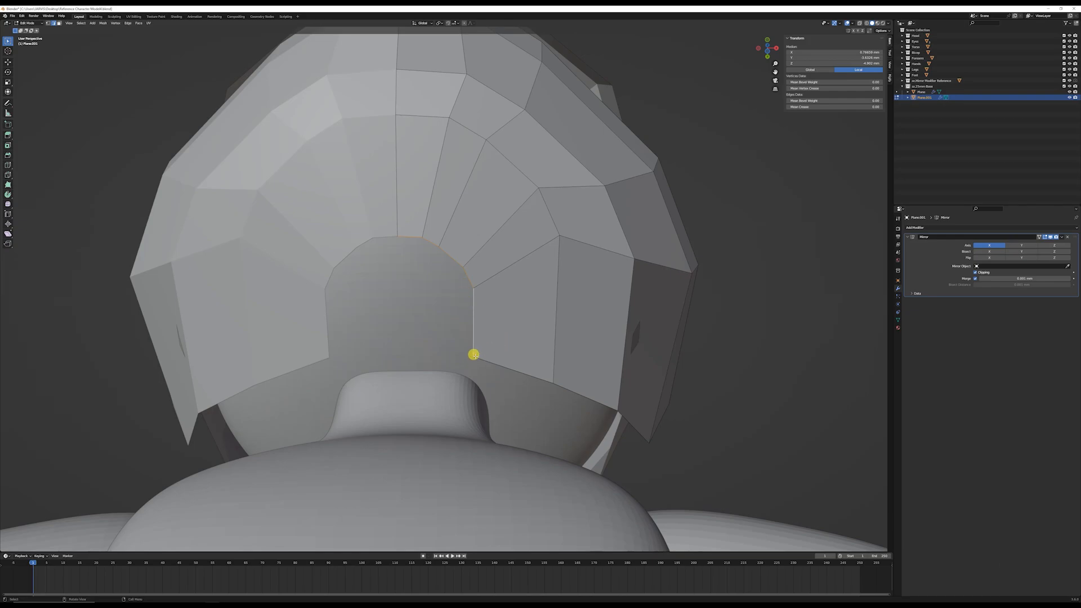
Step: Move the underside rim vertices one by one toward the neck to extend the faces beneath the chin
key("1")
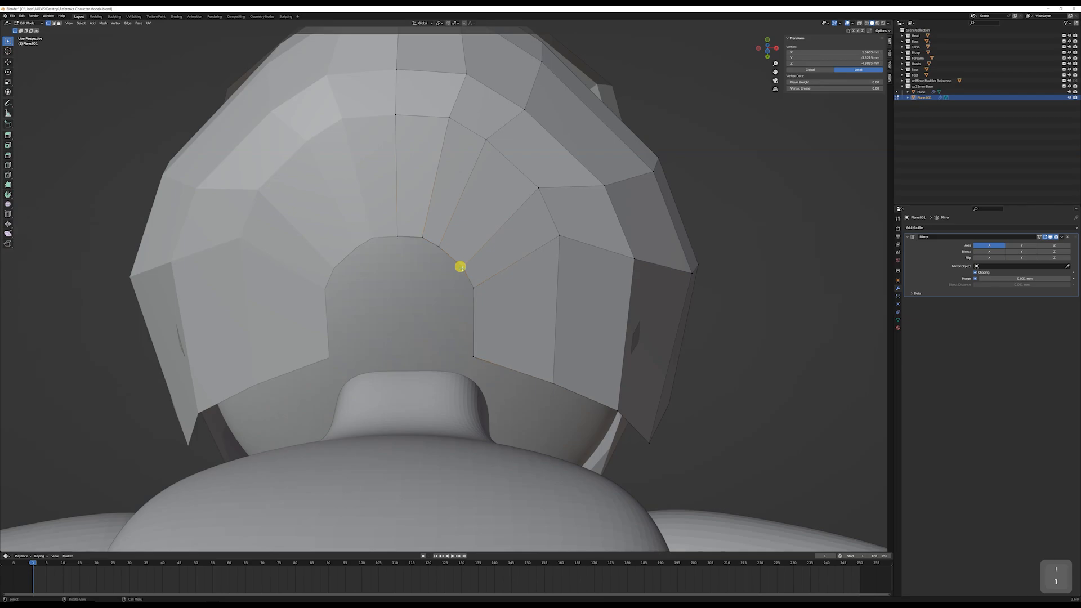
key("g")
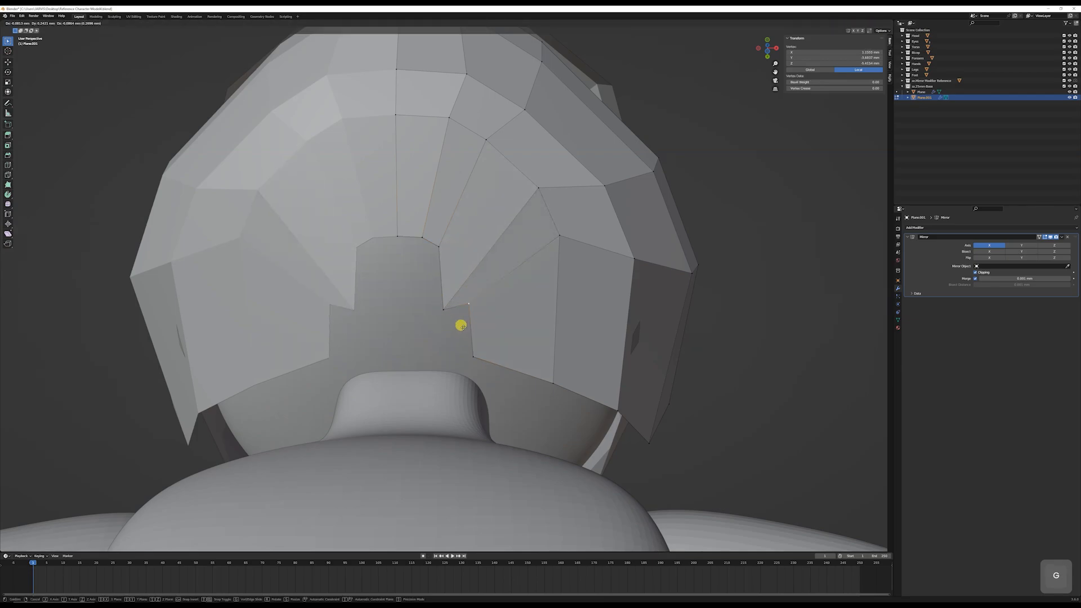
left_click(457, 344)
key("g")
left_click(421, 242)
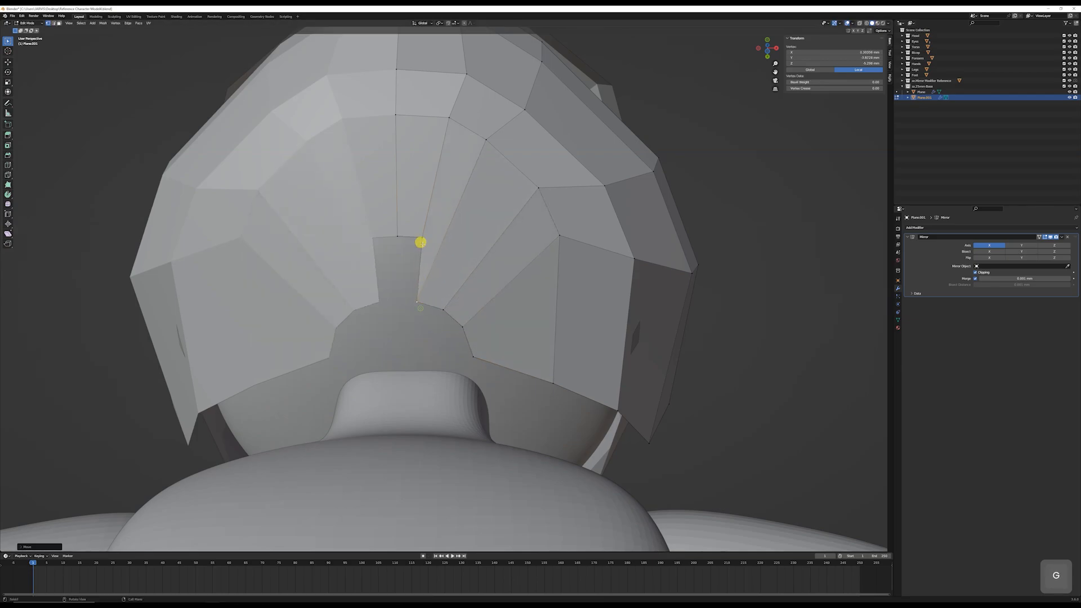
key("g")
left_click(406, 296)
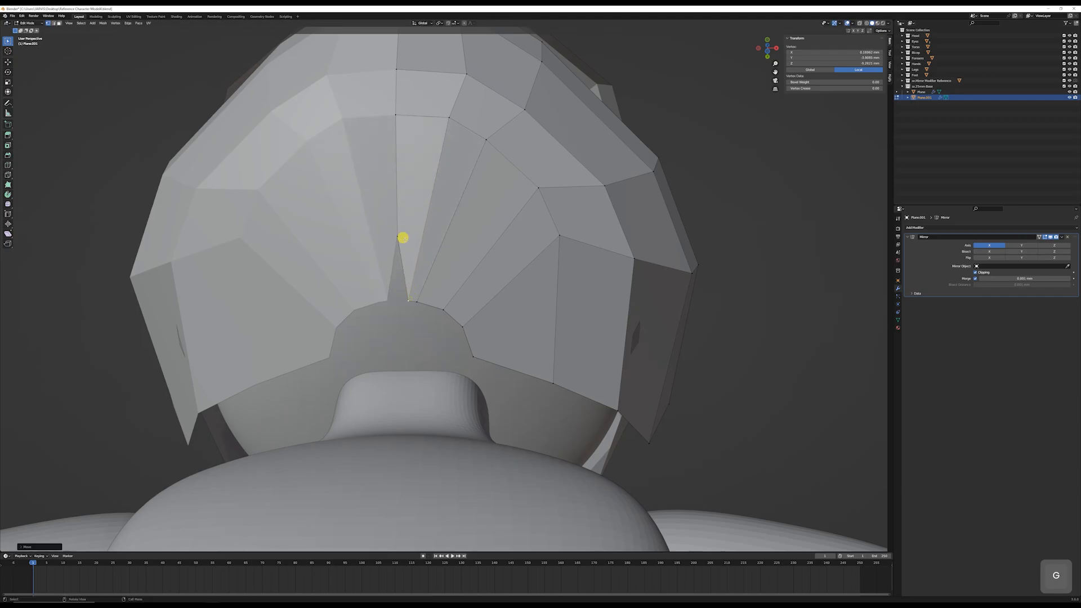
key("g")
left_click(400, 302)
Step: Reposition the side and centre vertices of the underside rim to even out the edge in front of the neck
middle_click_drag(415, 319, 330, 483)
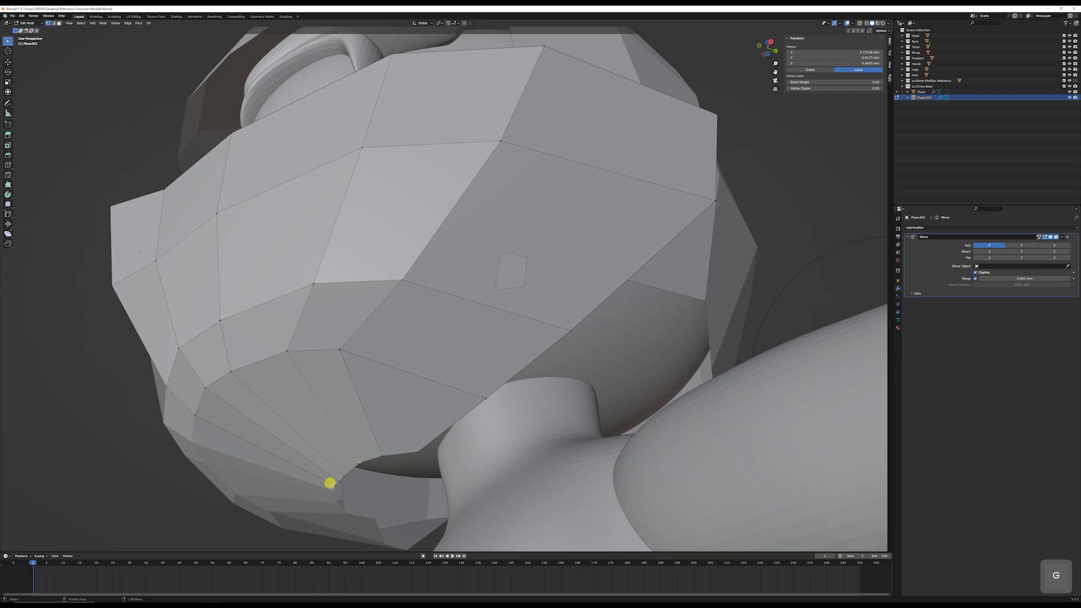
key("g")
left_click(420, 408)
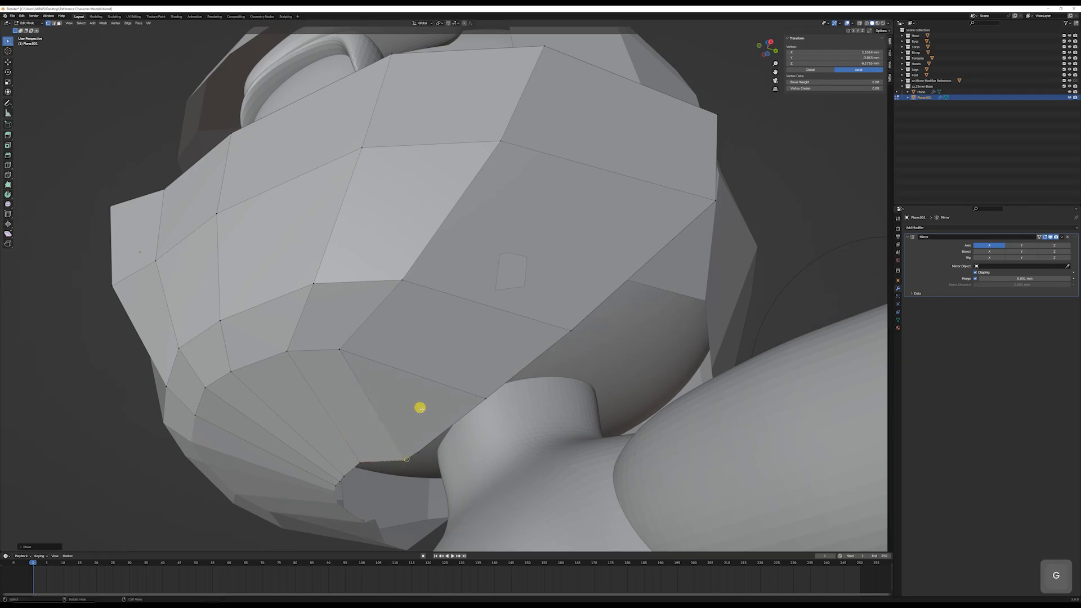
middle_click_drag(420, 408, 432, 212)
key("g")
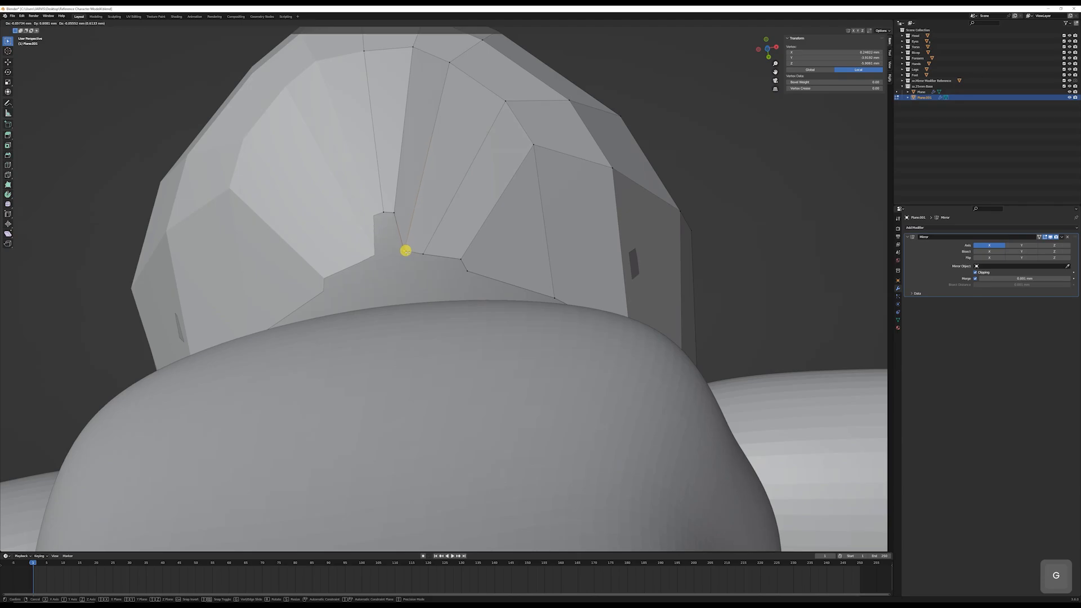
left_click(406, 251)
left_click(394, 211)
key("g")
left_click(395, 249)
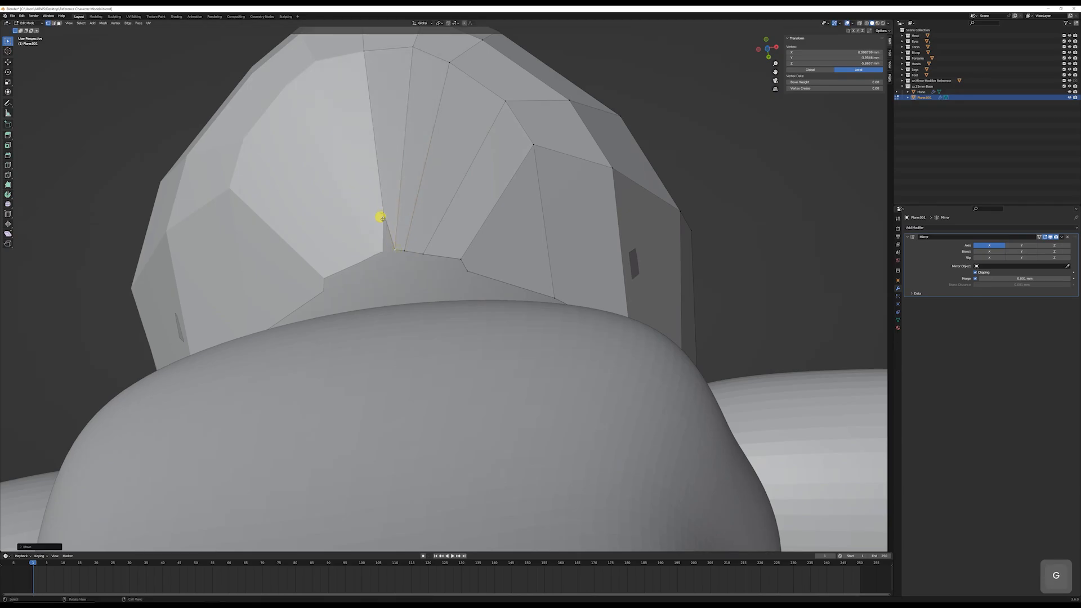
key("g")
left_click(384, 253)
Step: Select the edge loop around the guard's lower chin and scale it to refine the underside taper
middle_click_drag(415, 282, 485, 340)
key("Tab")
key("Tab")
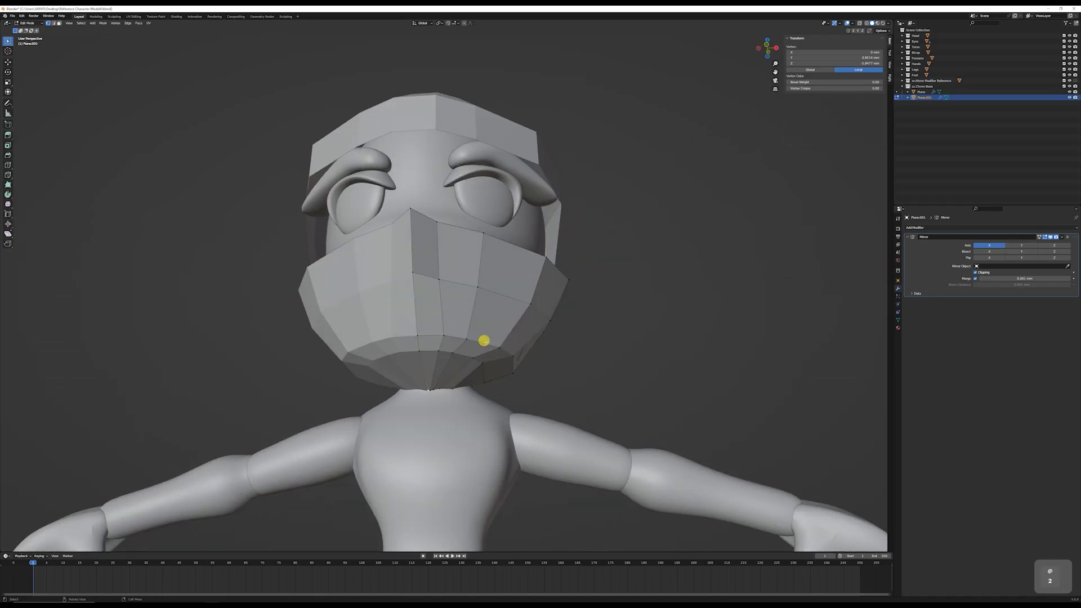
left_click(483, 341, "alt")
key("s")
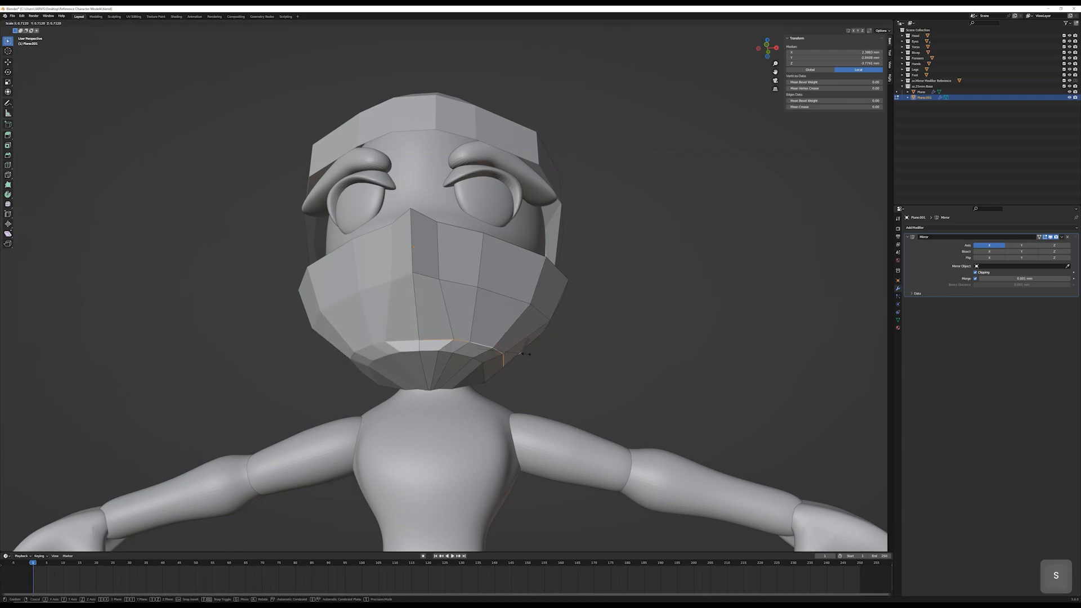
left_click(539, 356)
Step: Scale the whole chin guard slightly wider along X and slightly taller along Z
middle_click_drag(540, 356, 546, 384)
key("Tab")
key("s")
key("x")
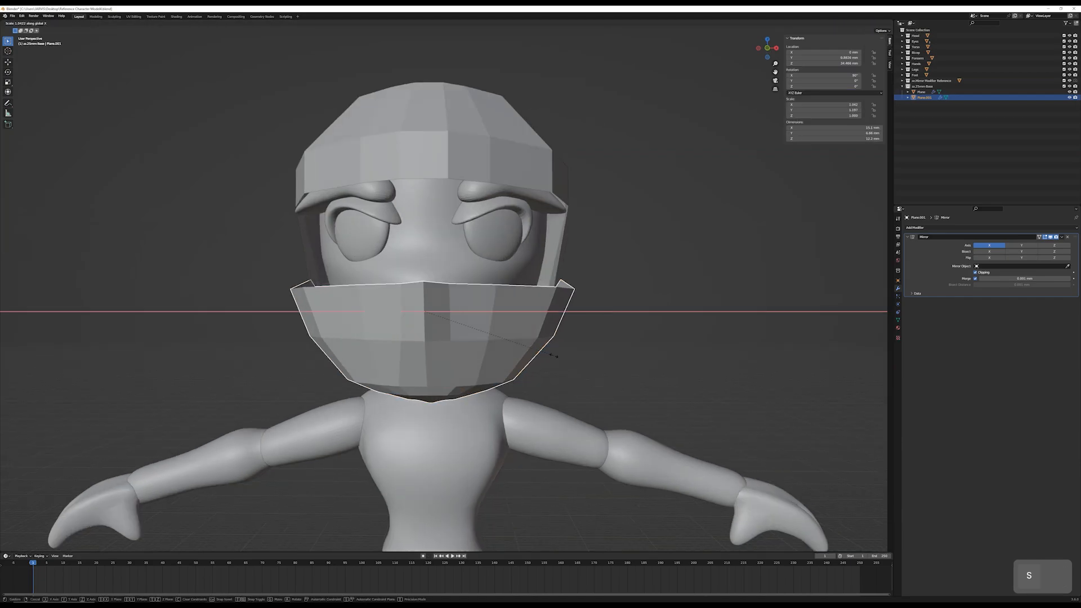
left_click(555, 357)
key("s")
key("z")
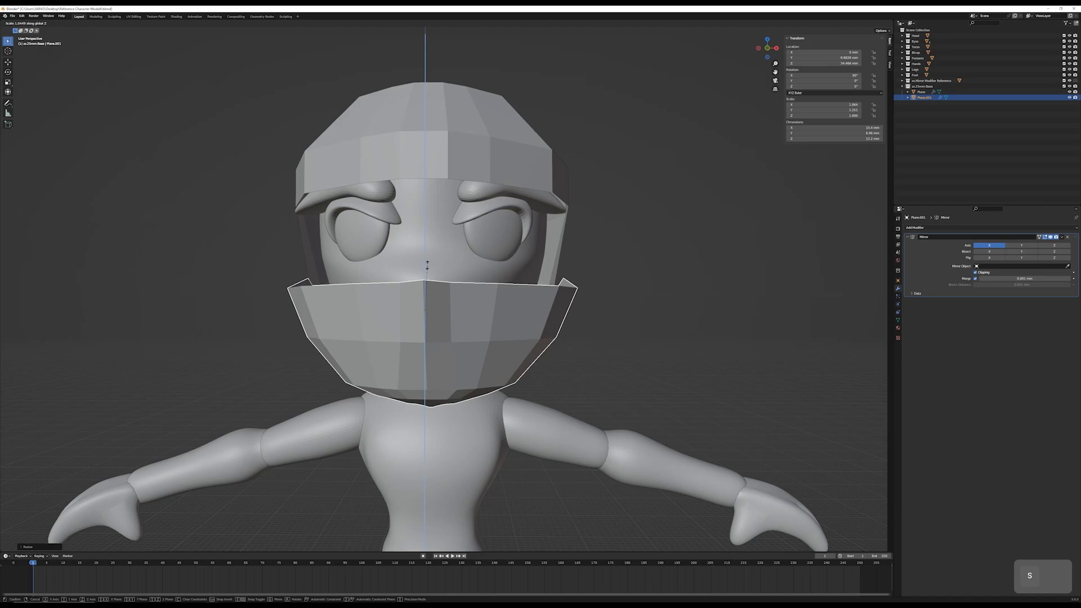
left_click(428, 263)
Step: Move the chin guard up along Z to cover the face up to just below the eyes
key("g")
key("z")
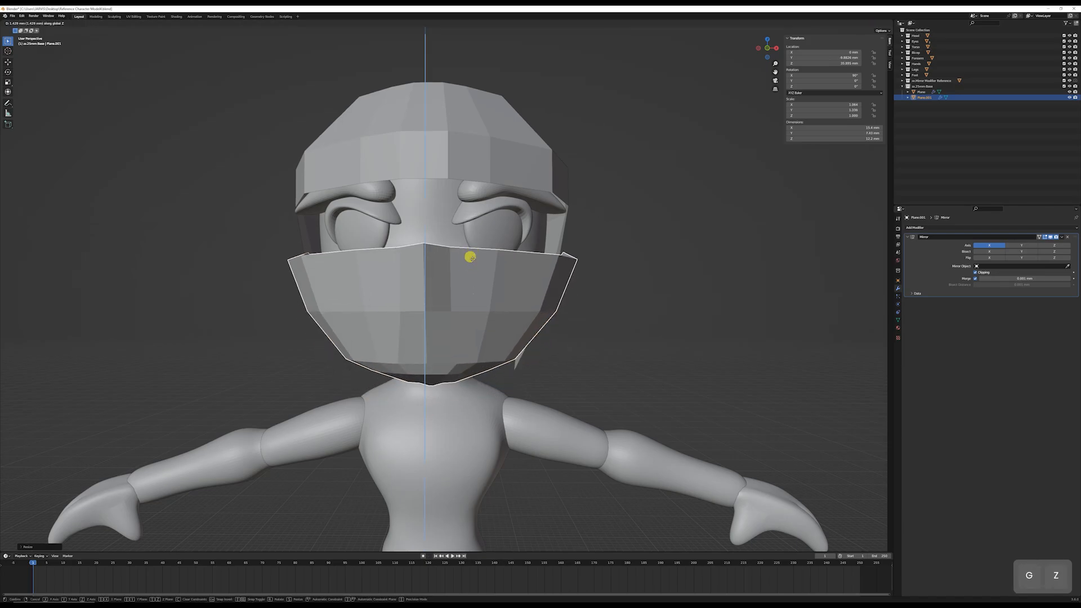
left_click(482, 268)
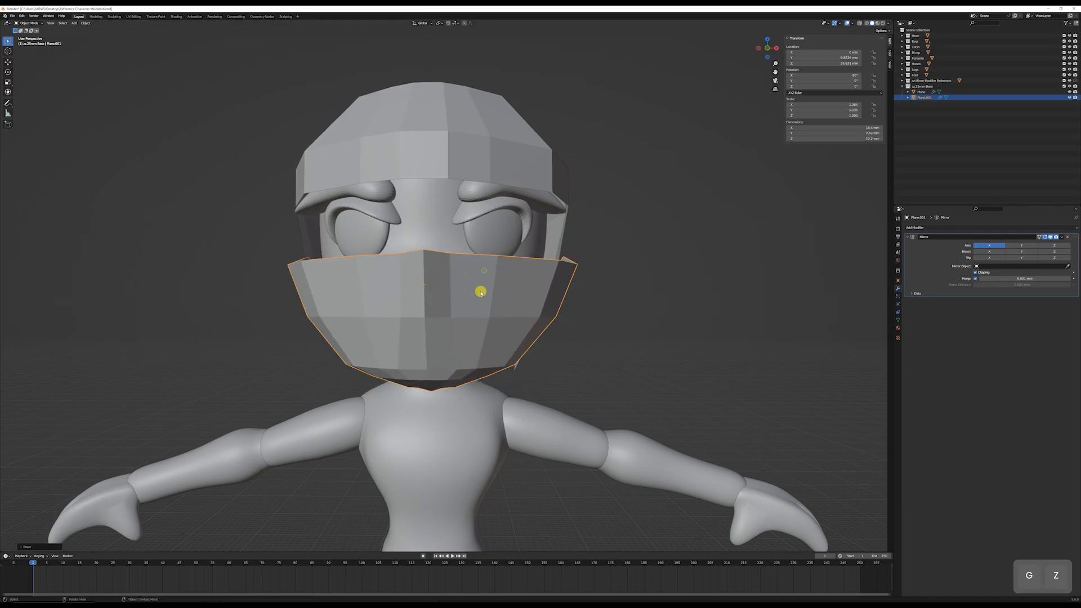
Step: Scale the lower rear edge of the helmet shell along X
middle_click_drag(483, 289, 542, 304)
left_click(514, 322)
key("Tab")
key("s")
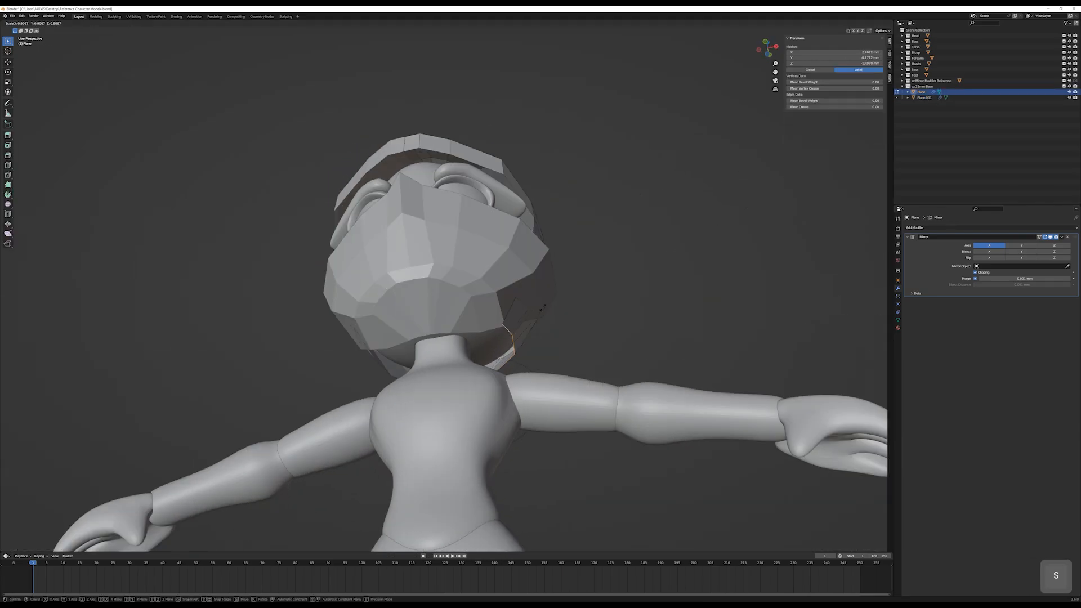
key("x")
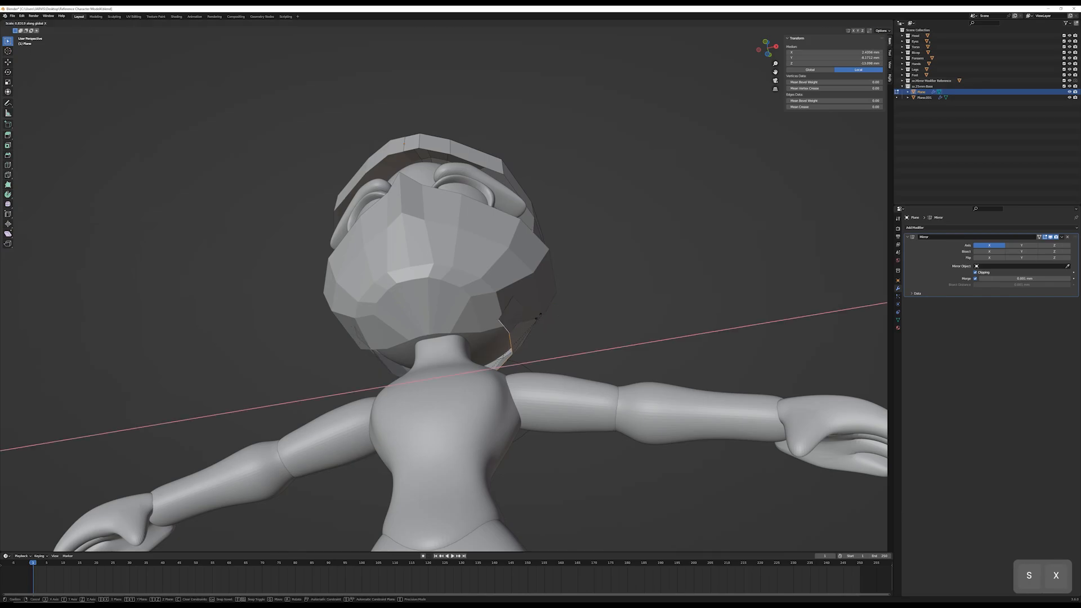
left_click(535, 320)
Step: Reposition the helmet's lower rear edge at the back of the head above the neck
key("KP_1")
key("g")
key("z")
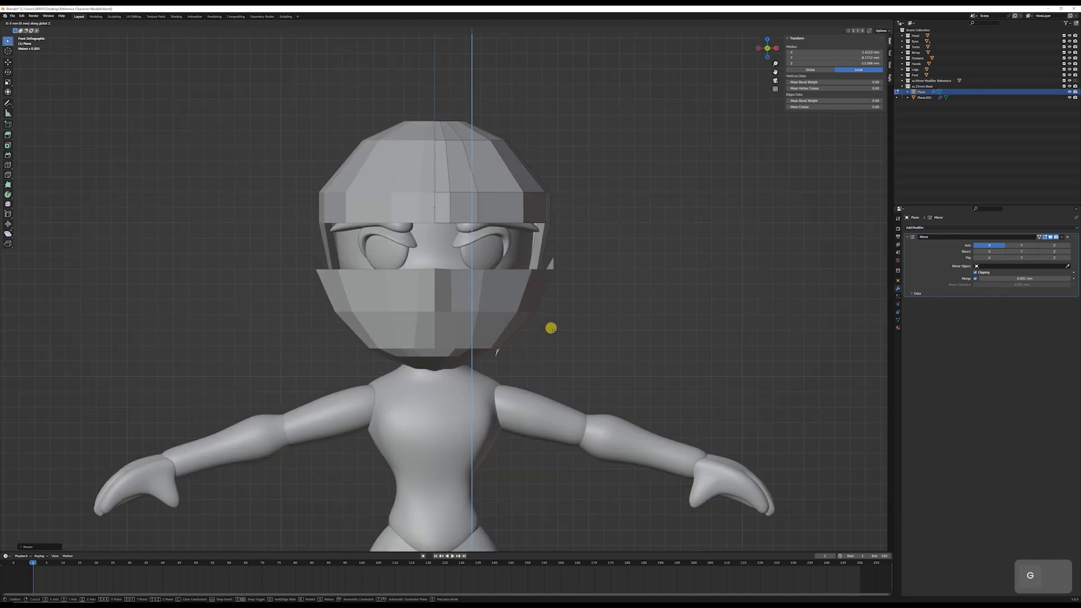
left_click(554, 314)
middle_click_drag(554, 314, 430, 299)
scroll(430, 299, "up", 3)
key("s")
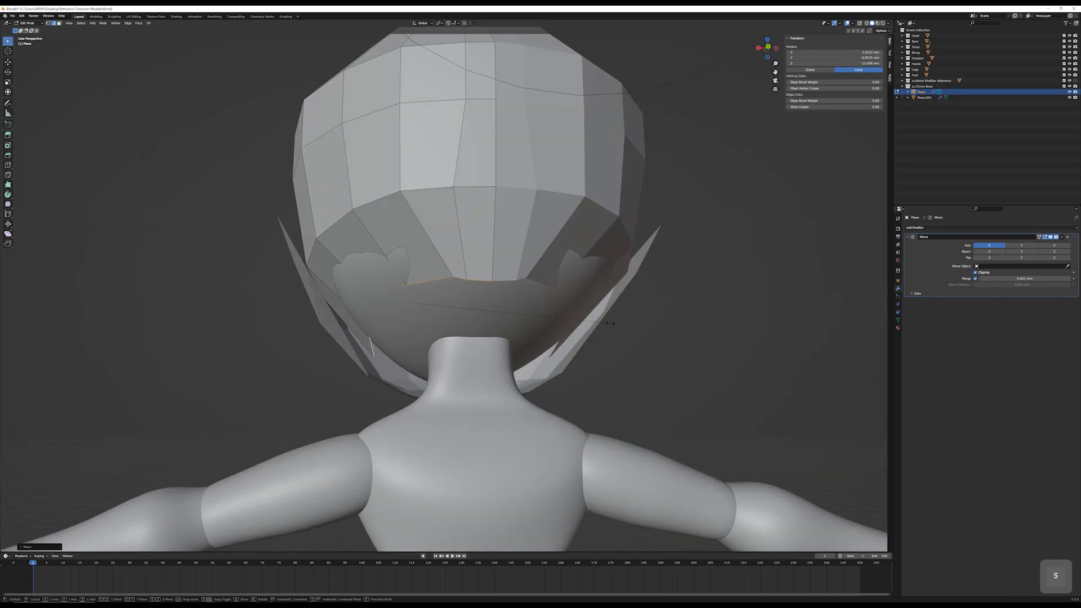
key("x")
left_click(632, 322)
key("g")
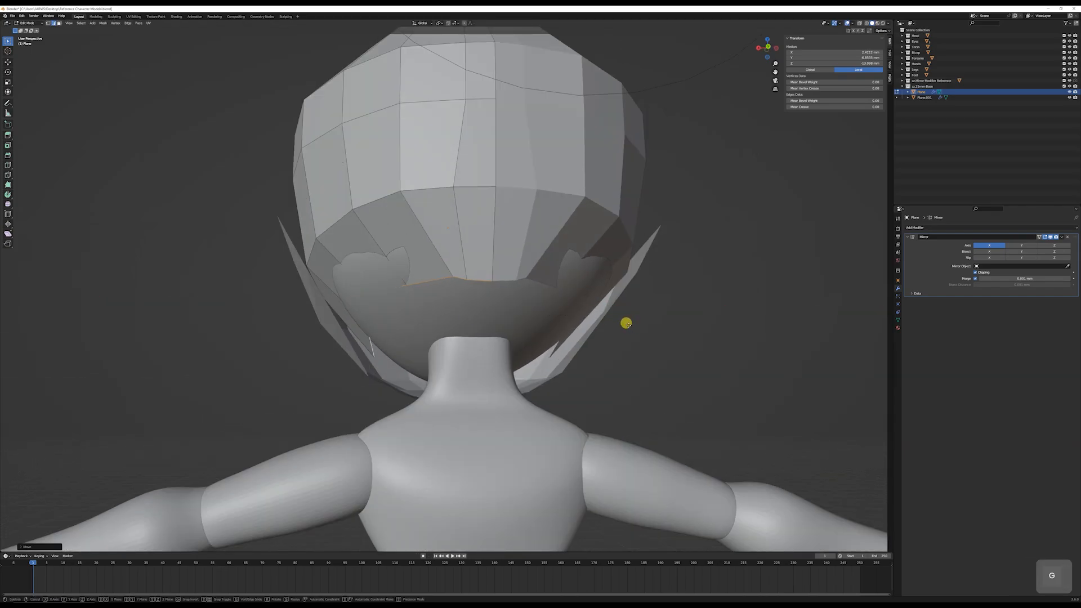
left_click(599, 333)
Step: Rotate and move the helmet's lower side edge that pokes through the chin guard
scroll(429, 354, "up", 3)
middle_click_drag(430, 353, 458, 345)
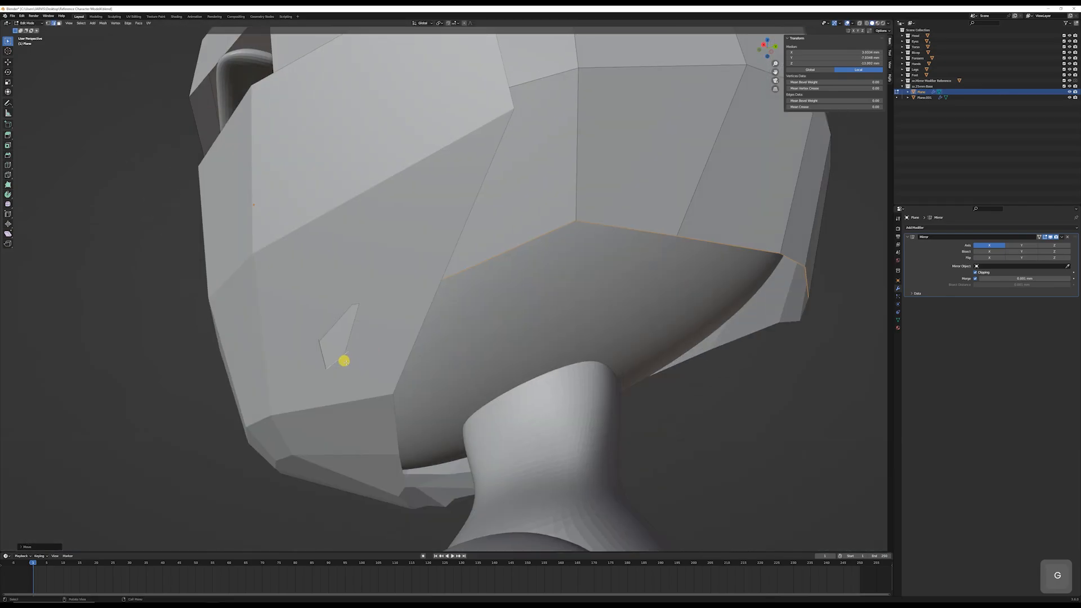
left_click(335, 362)
middle_click_drag(337, 362, 327, 393)
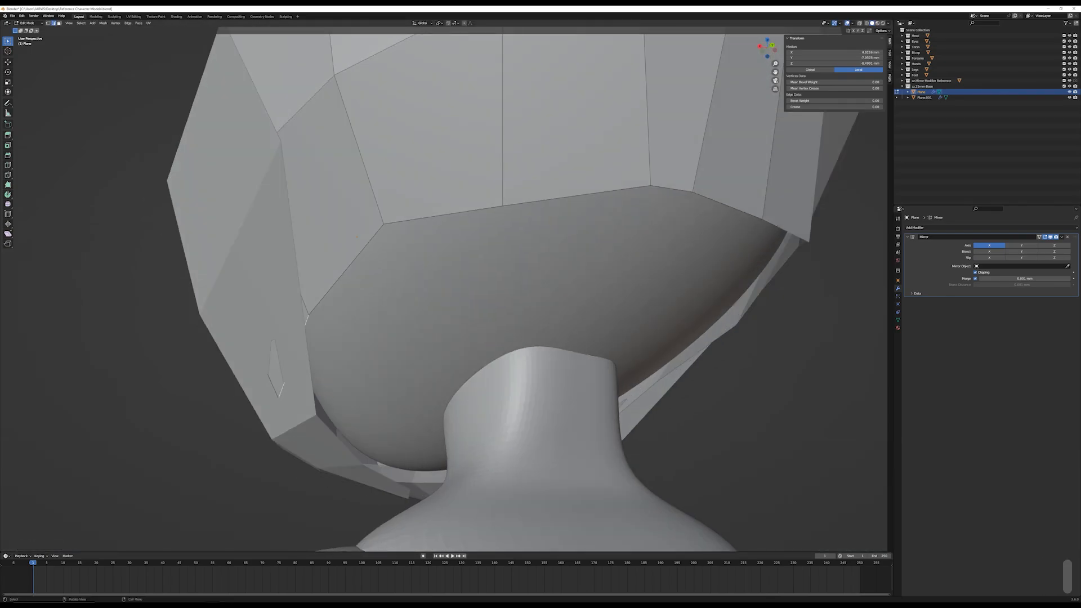
key("r")
left_click(475, 318)
key("g")
left_click(479, 321)
middle_click_drag(480, 321, 534, 320)
scroll(516, 344, "down", 4)
key("Tab")
left_click(620, 354)
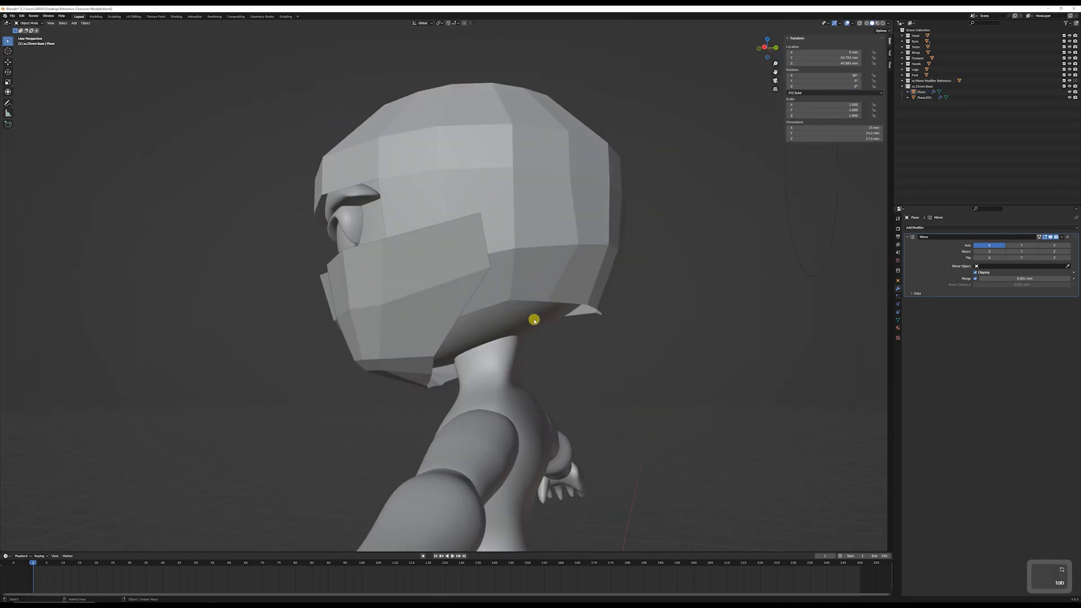
Step: Select the helmet's lower rear rim edges and lower them along Z to cover more of the neck
left_click(528, 298)
key("Tab")
left_click(538, 290)
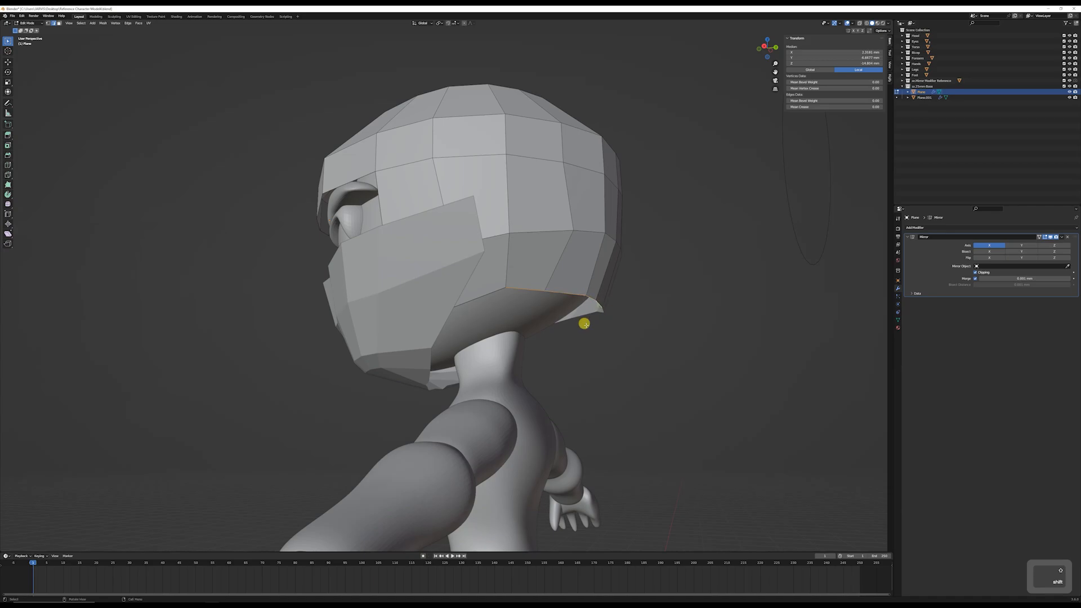
left_click(562, 325, "shift")
middle_click_drag(586, 325, 611, 328)
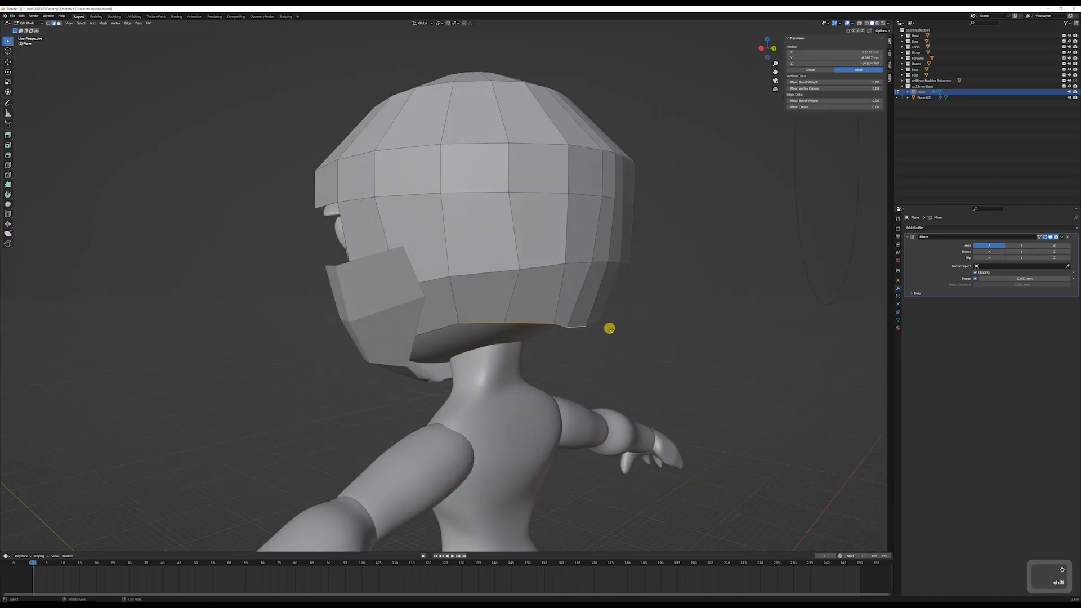
key("g")
key("z")
left_click(608, 382)
Step: Rotate the lower rear rim in side view and move it so the helmet's back slopes down behind the neck
mouse_move(608, 382)
middle_mouse_down()
mouse_move(631, 380)
mouse_move(621, 382)
middle_mouse_up()
key("Page_Down")
key("r")
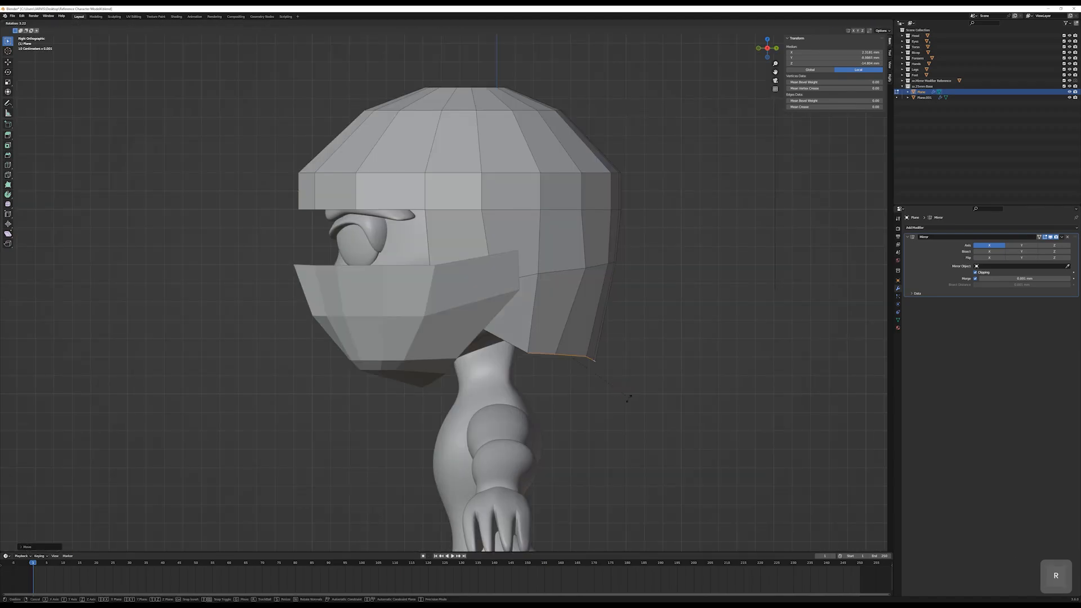
left_click(609, 411)
key("g")
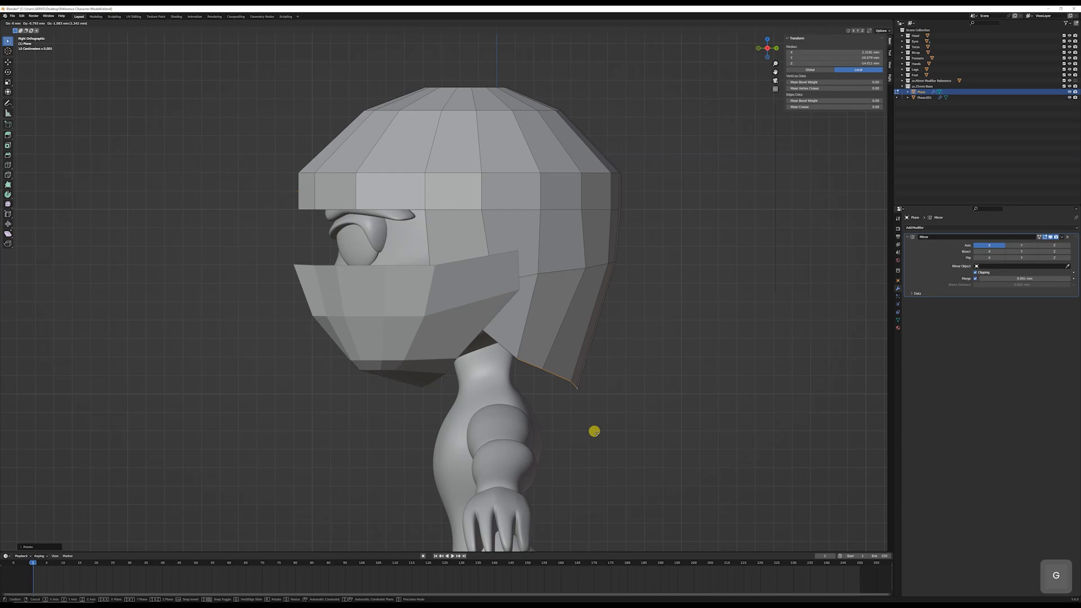
left_click(595, 431)
key("Tab")
Step: Select all of the helmet shell's faces and extrude them to give the helmet thickness
scroll(591, 411, "down", 3)
middle_click_drag(589, 391, 512, 248)
scroll(554, 345, "down", 4)
scroll(506, 294, "up", 5)
left_click(473, 181)
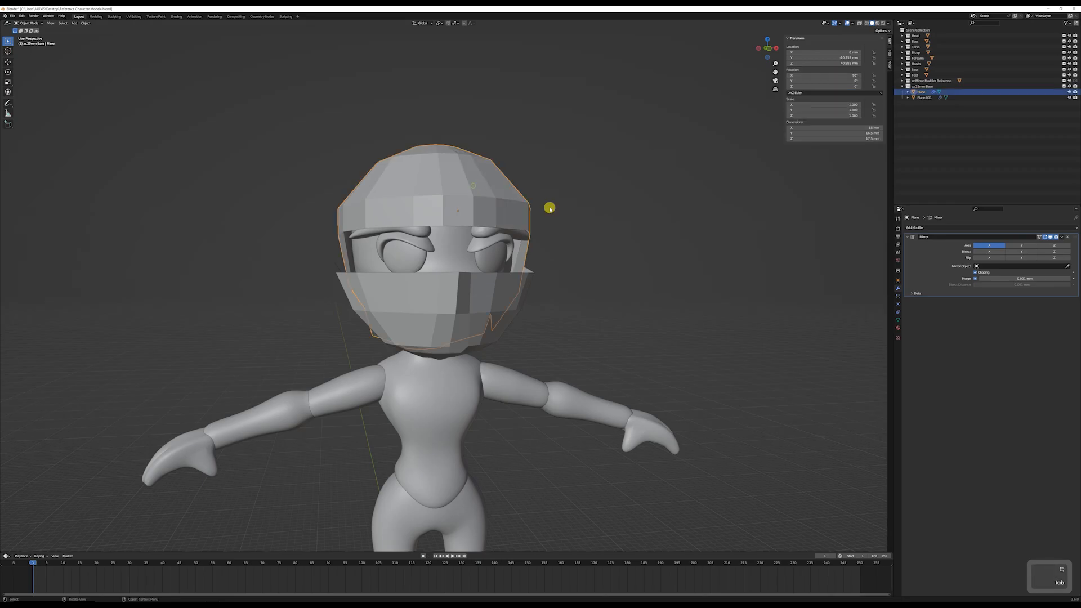
middle_click_drag(549, 209, 518, 212)
key("Tab")
key("Tab")
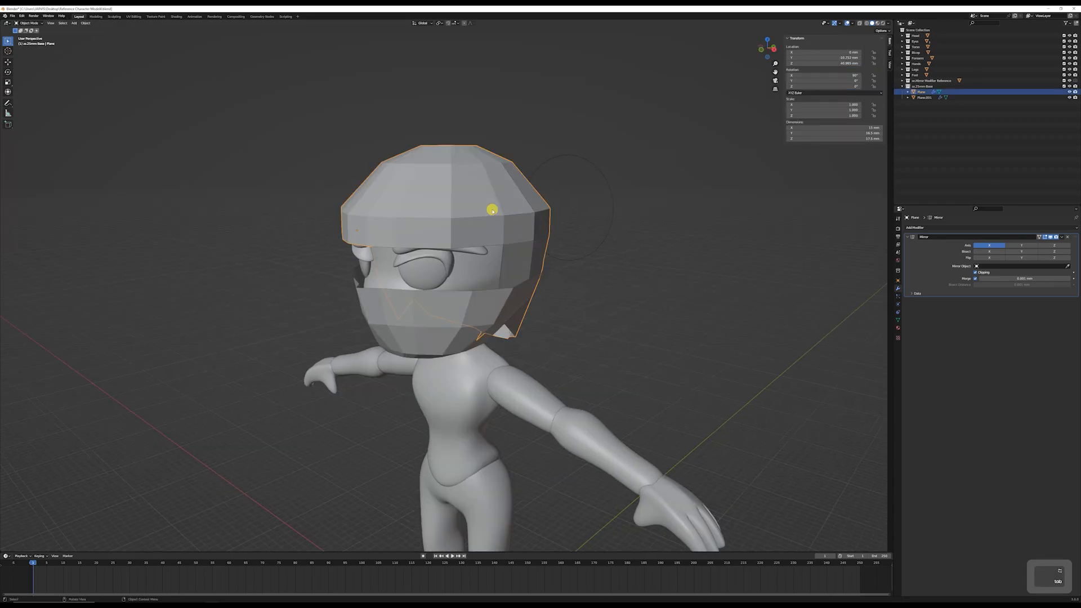
key("Tab")
key("a")
middle_click_drag(488, 209, 492, 219)
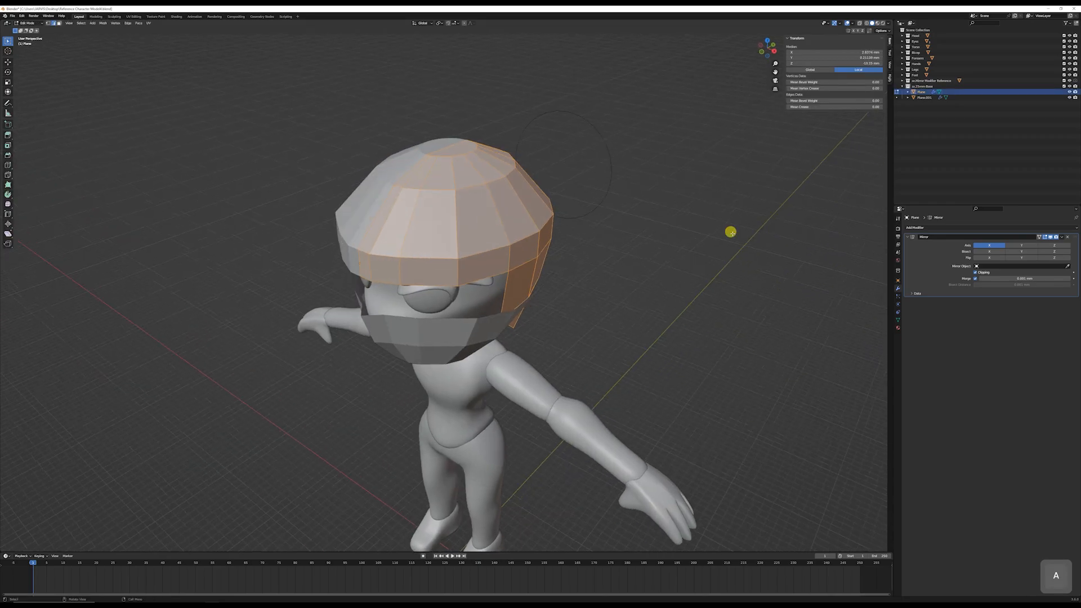
left_click(943, 229)
middle_click_drag(579, 181, 577, 183)
key("e")
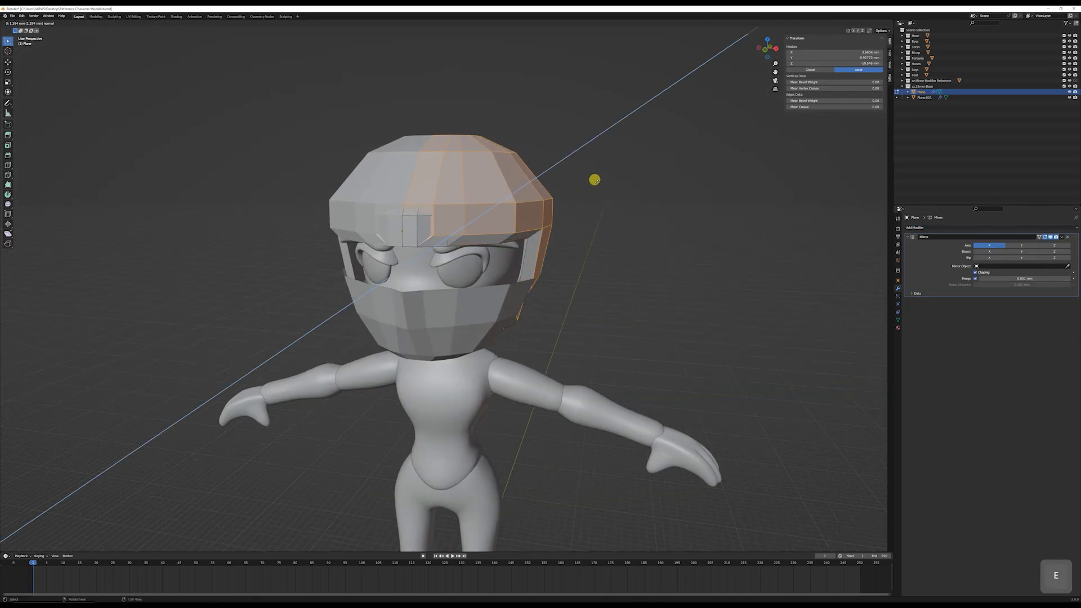
left_click(589, 184)
Step: Scale the helmet's extruded outer shell larger along Y and along X
middle_click_drag(589, 184, 541, 178)
key("s")
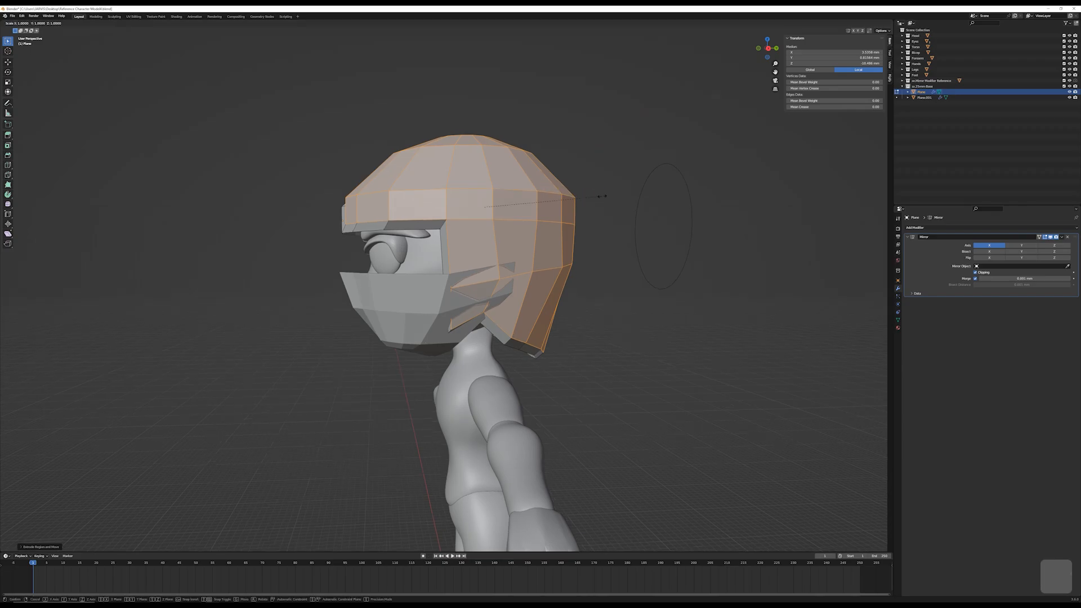
key("y")
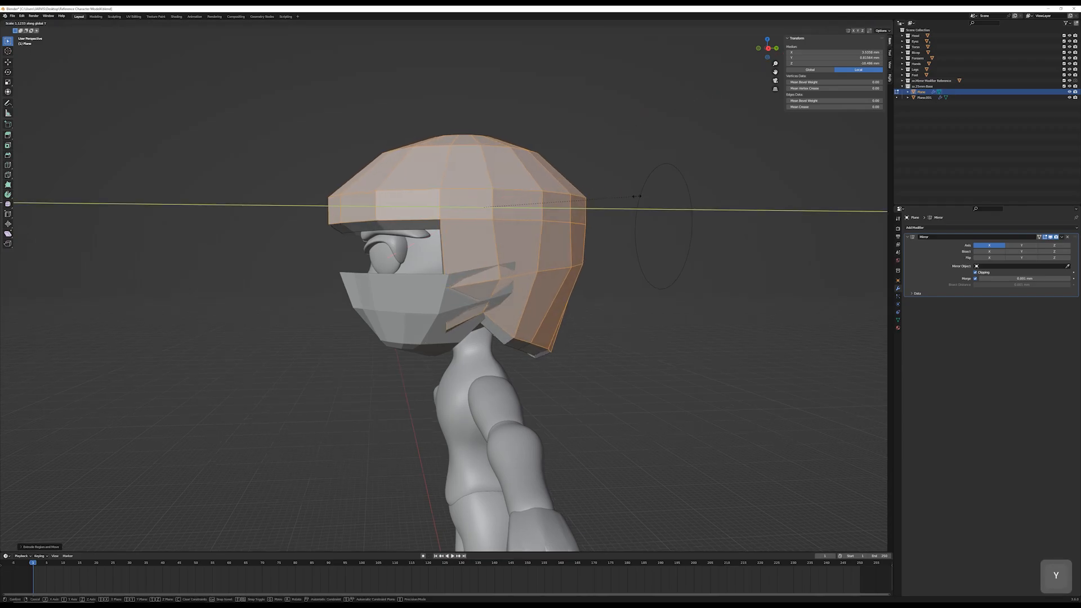
left_click(644, 197)
middle_click_drag(585, 218, 644, 217)
key("s")
key("x")
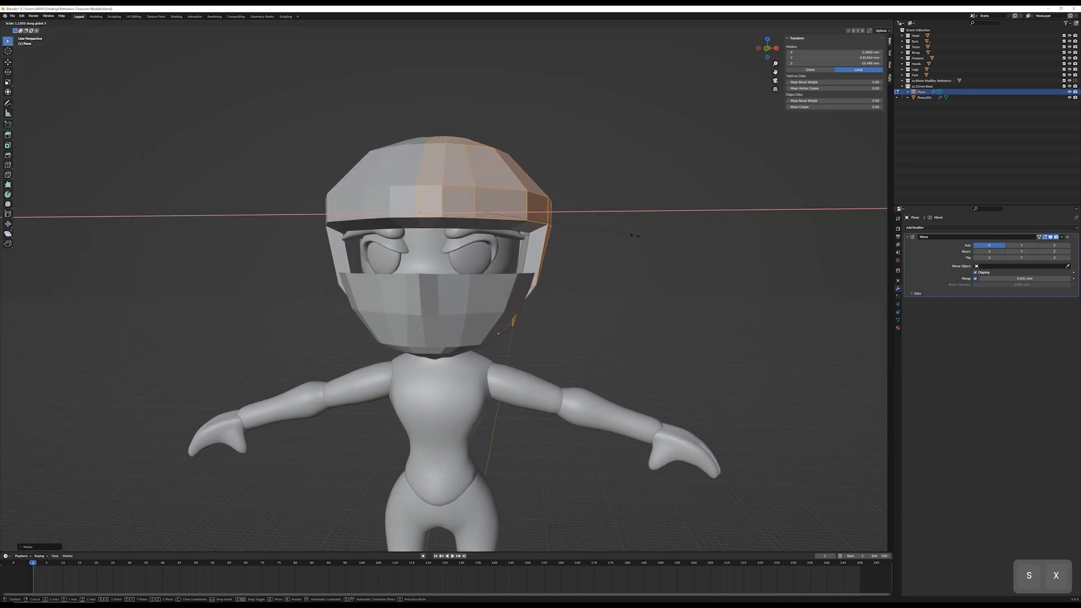
left_click(627, 235)
Step: Adjust the height of the helmet's extruded outer shell along Z
middle_click_drag(509, 198, 537, 293)
key("g")
key("z")
left_click(527, 208)
key("Tab")
Step: Select all of the chin guard's faces and extrude them outward to give the guard thickness
left_click(527, 242)
key("Tab")
key("a")
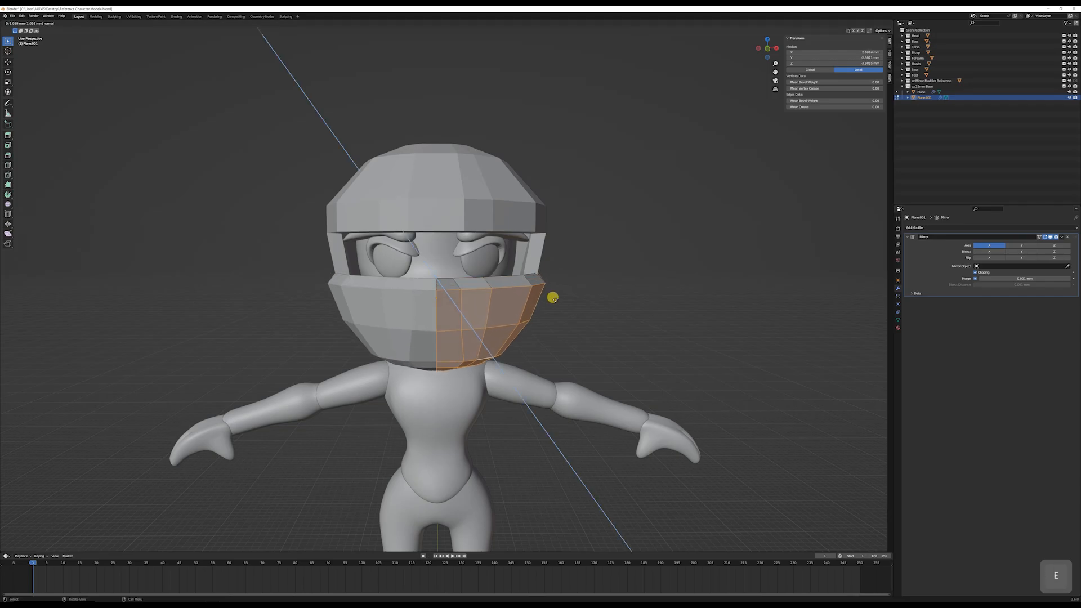
left_click(552, 295)
Step: Move the chin guard's extruded faces slightly up along Z and scale them along X
key("g")
key("z")
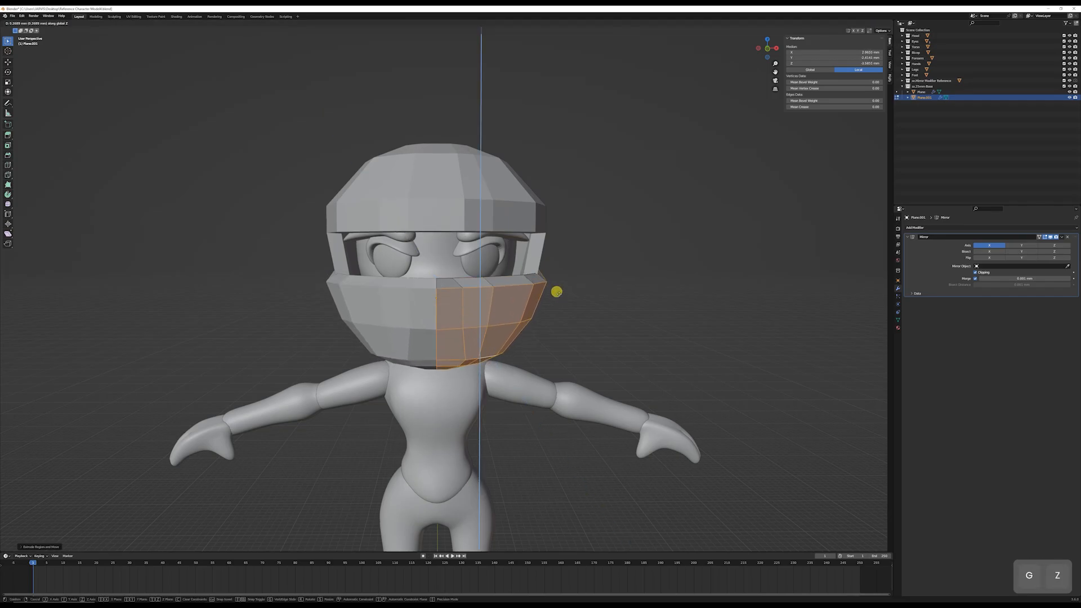
left_click(556, 291)
middle_click_drag(529, 285, 550, 309)
key("s")
key("x")
left_click(552, 257)
key("Tab")
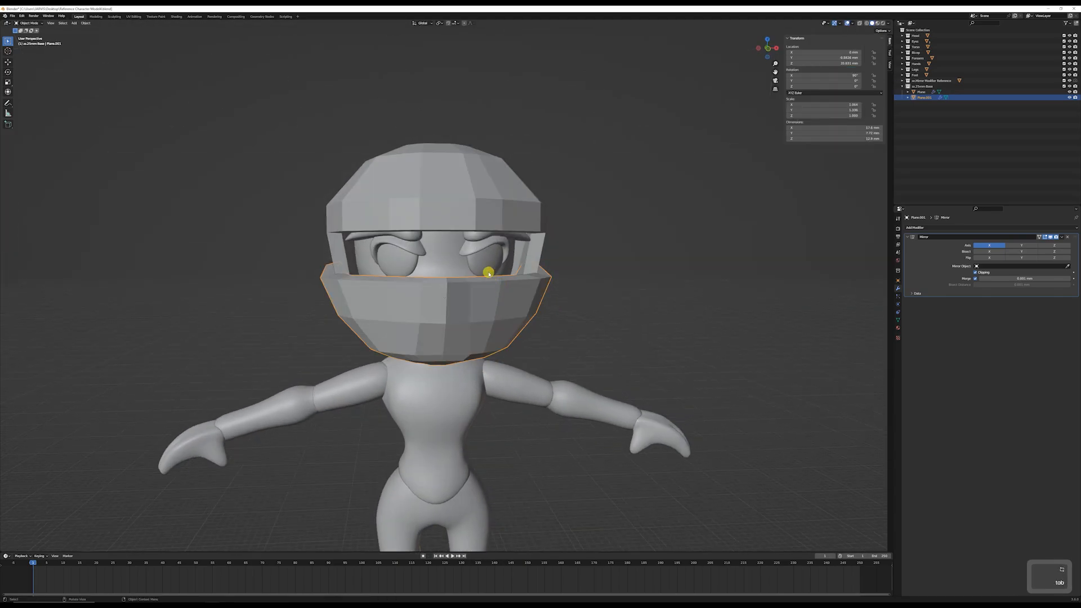
Step: Scale the whole chin guard object slightly larger
key("s")
key("z")
key("z")
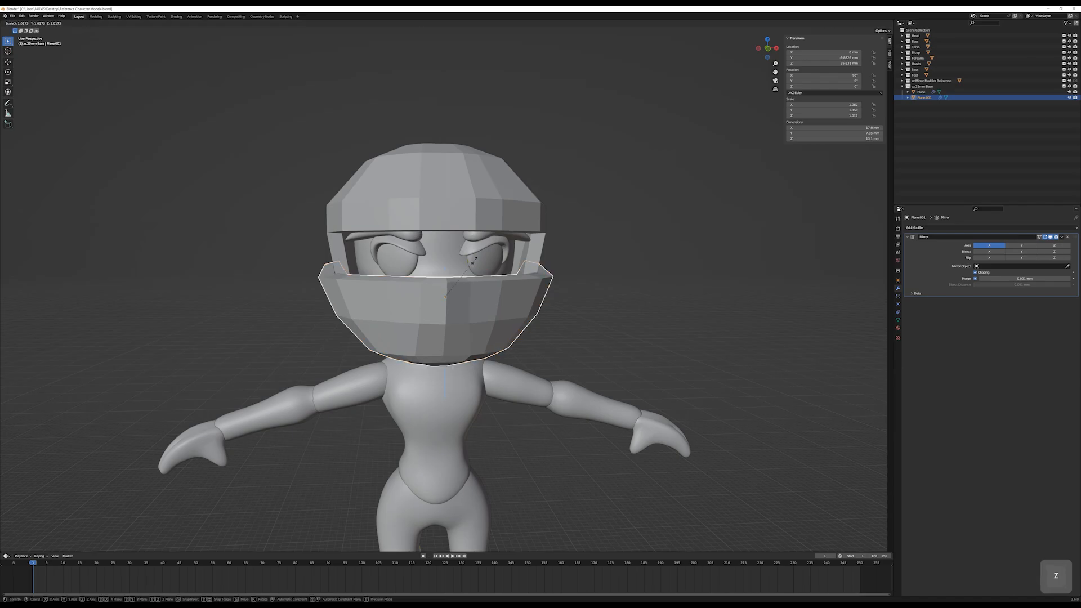
left_click(476, 255)
Step: Tilt the chin guard in side view so its front dips, and adjust its height along Z
middle_click_drag(476, 255, 612, 283)
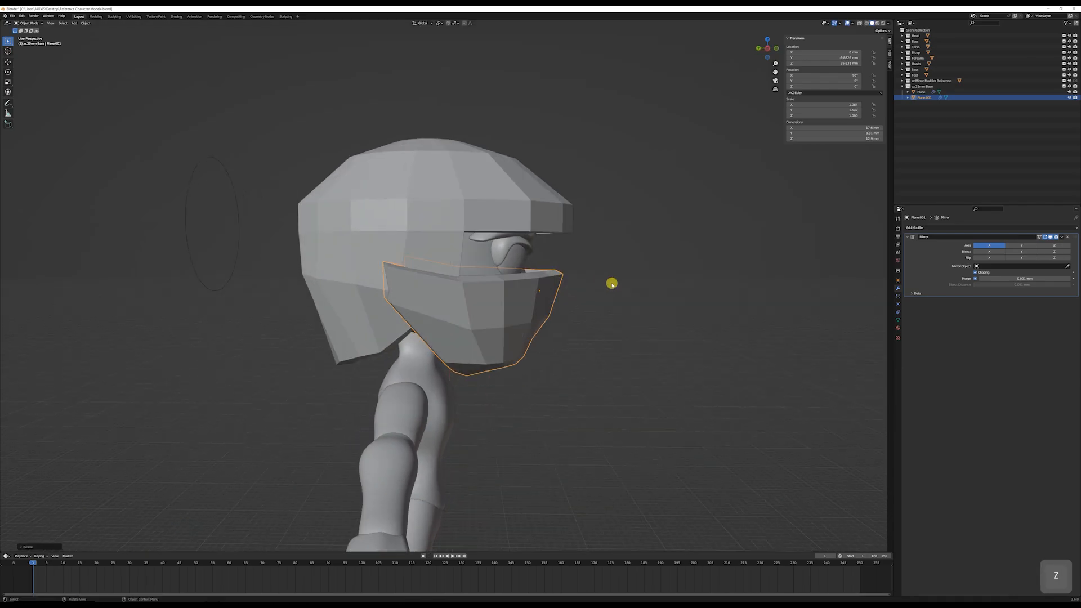
key("KP_End")
key("KP_Next")
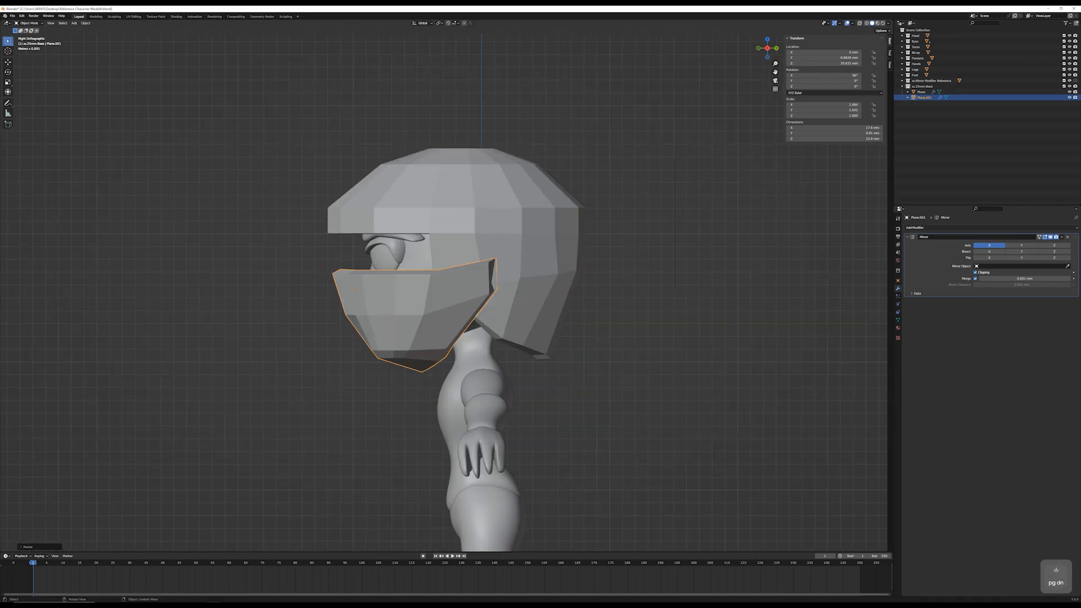
key("r")
left_click(478, 217)
key("g")
key("z")
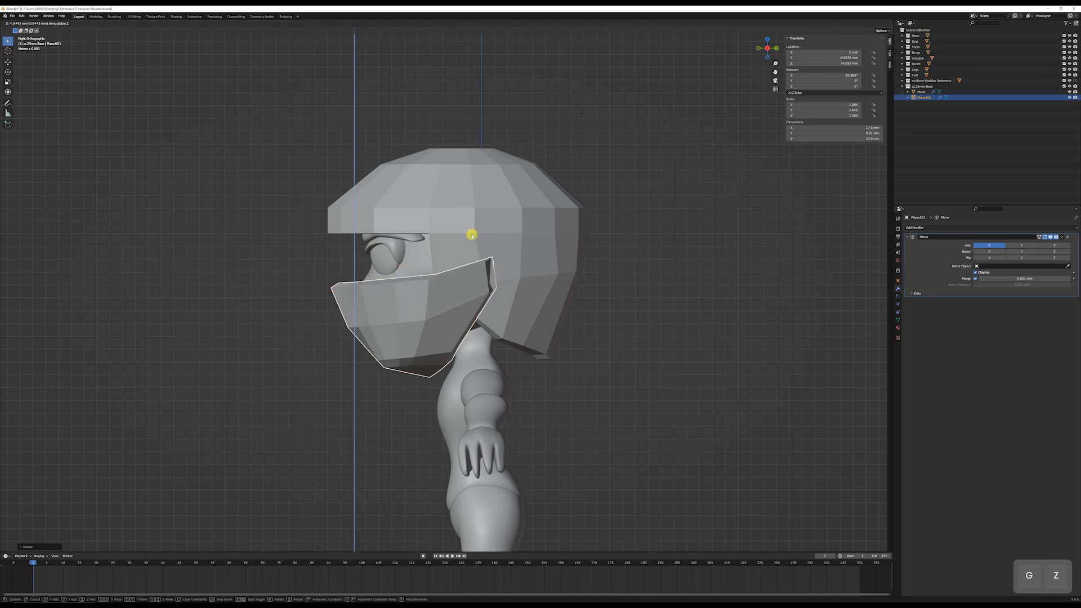
left_click(471, 235)
Step: Add a Subdivision Surface modifier to the helmet with viewport level 3
middle_click_drag(472, 234, 541, 248)
scroll(543, 273, "down", 5)
key("Tab")
left_click(549, 297)
key("Tab")
key("Tab")
key("Tab")
scroll(514, 244, "up", 3)
left_click(513, 244)
left_click(918, 228)
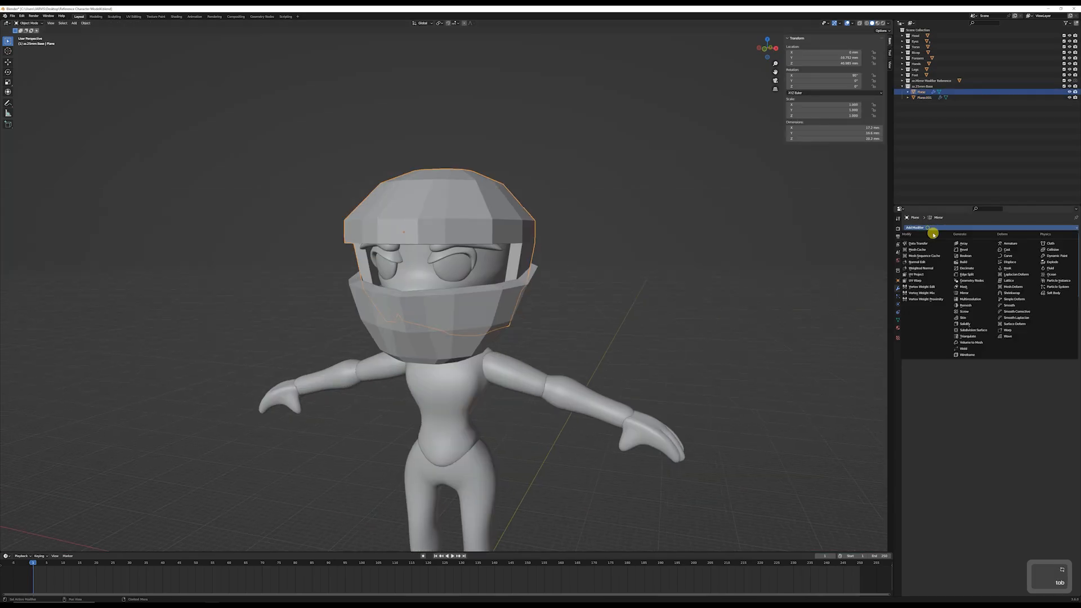
left_click(974, 330)
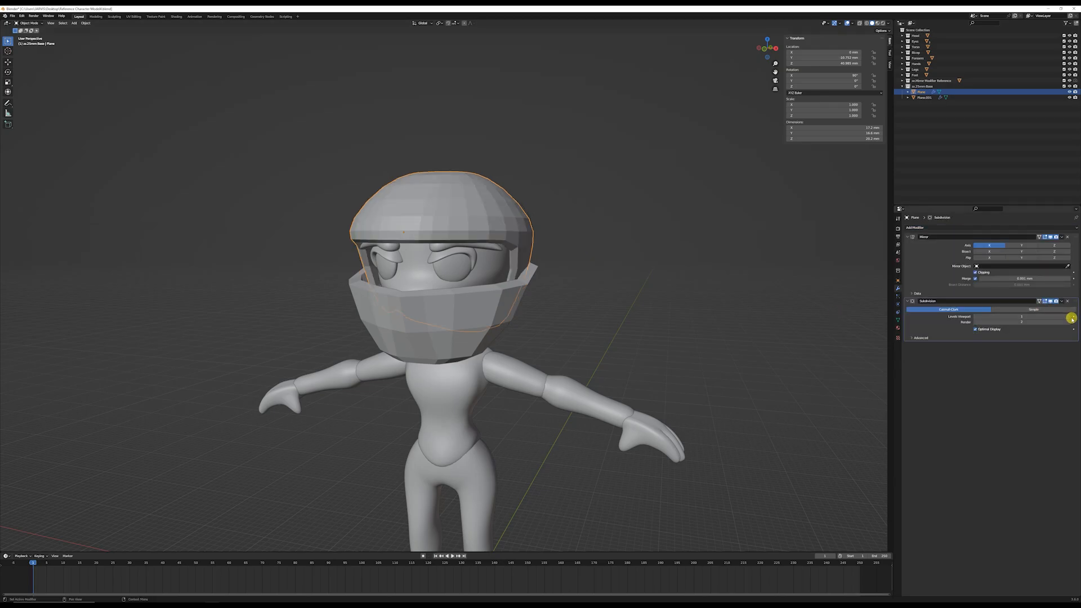
key("ctrl+3")
Step: Select the edges along the helmet's face opening down to the lower side, using wireframe display
scroll(562, 178, "up", 5)
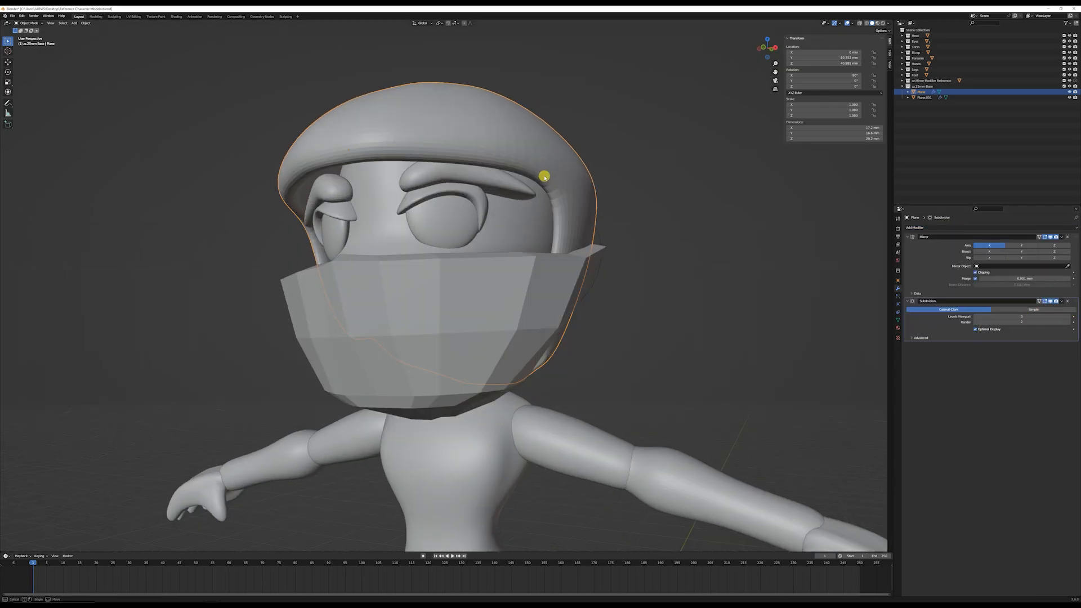
key("Tab")
key("2")
left_click(318, 121)
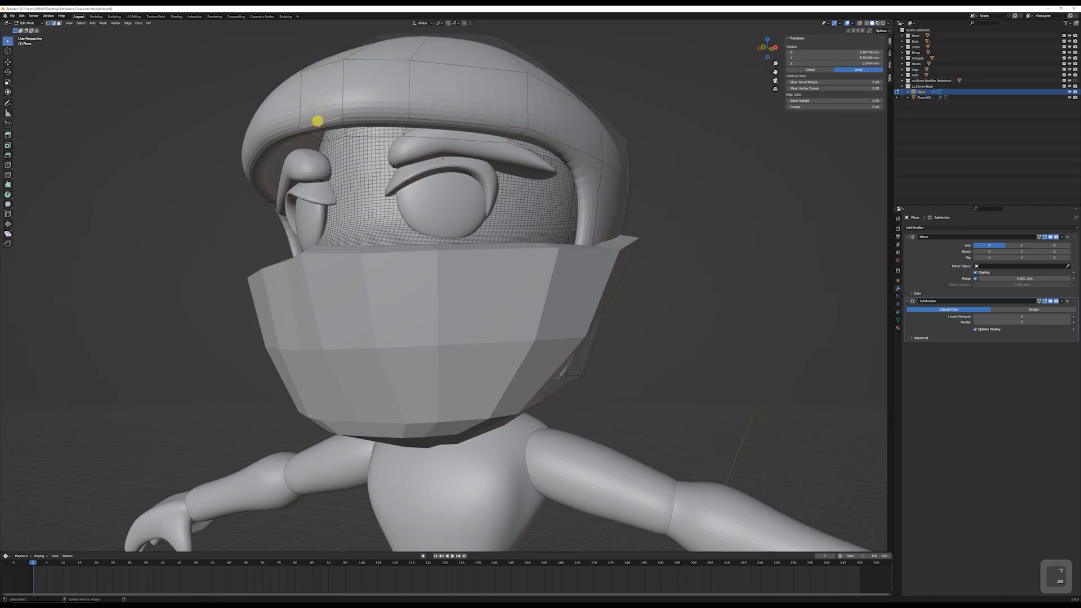
left_click(595, 185, "alt+shift")
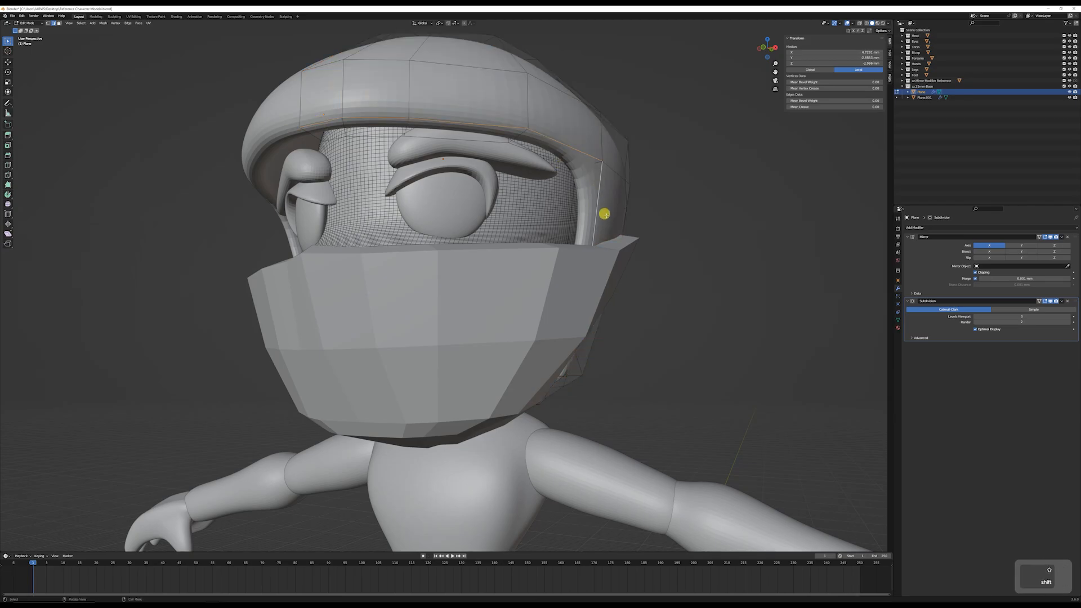
key("shift+z")
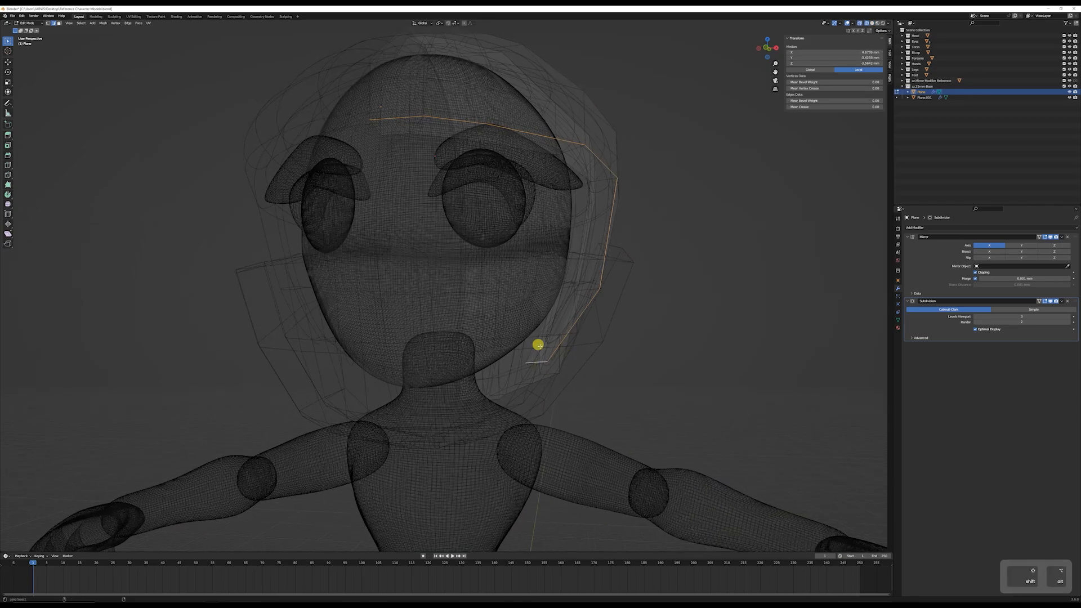
left_click(567, 324, "alt+shift")
middle_click_drag(550, 331, 551, 278)
key("ctrl+z")
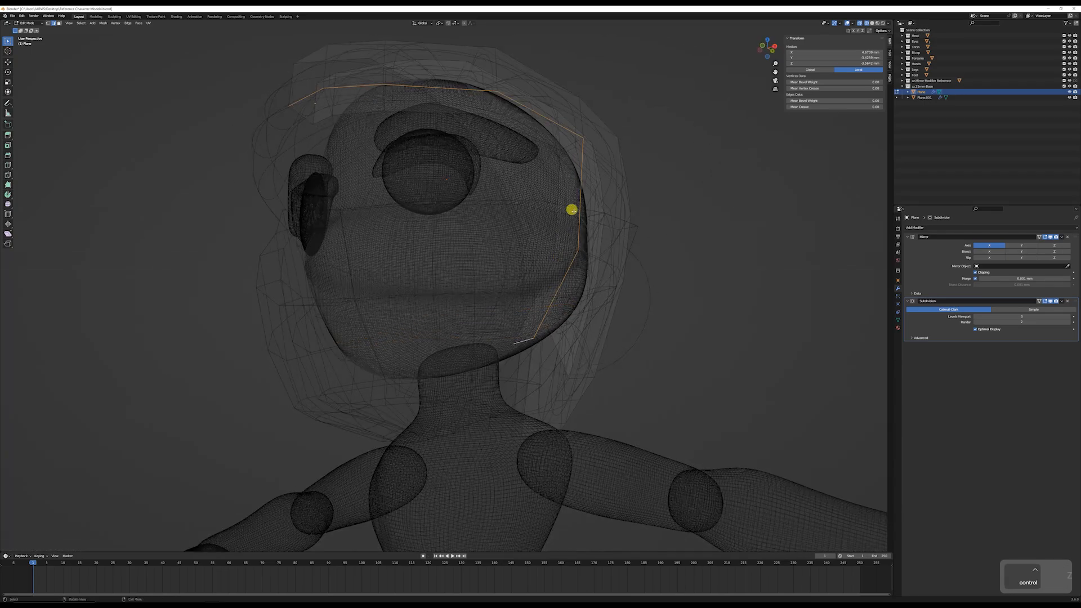
Step: Extend the edge selection to both the inner and outer rims of the helmet's face opening, undoing the stray selection on the head
middle_click_drag(572, 210, 596, 230)
scroll(588, 190, "up", 3)
middle_click_drag(722, 158, 665, 117)
left_click(715, 104, "alt+shift")
scroll(404, 132, "down", 3)
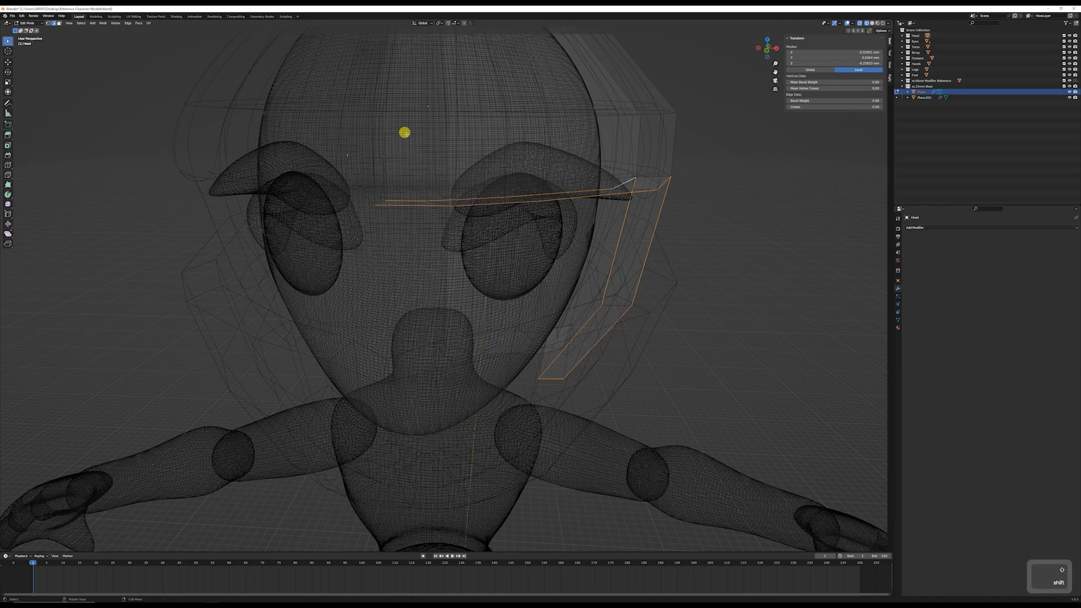
scroll(383, 110, "up", 2)
key("ctrl+z")
scroll(361, 125, "up", 1)
middle_click_drag(374, 118, 401, 100)
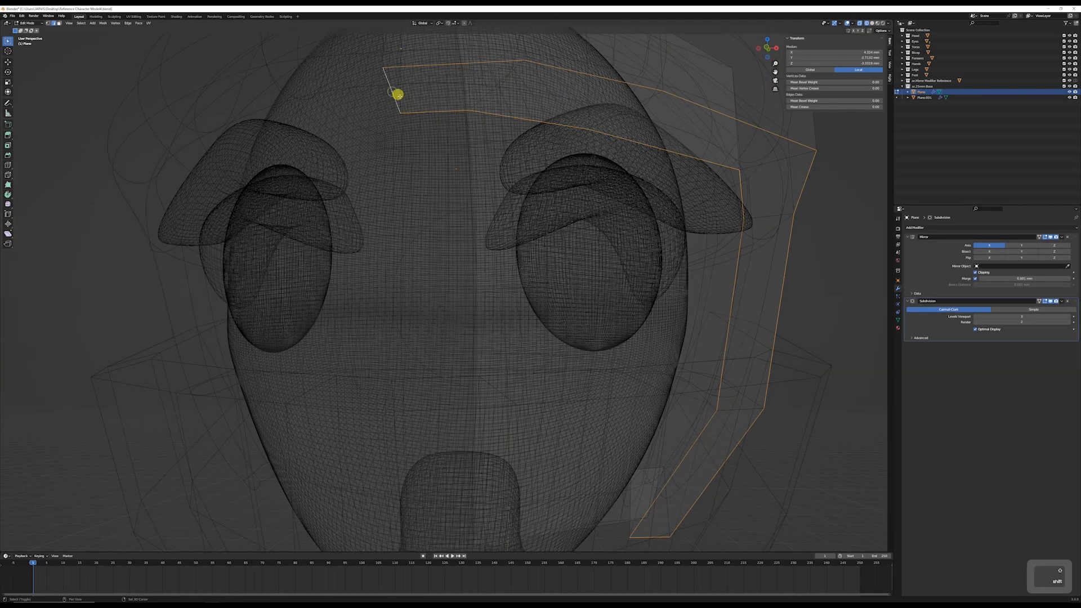
scroll(417, 107, "down", 1)
Step: Bevel the selected rim edges around the helmet's face opening with a narrow width to sharpen them
key("shift+z")
scroll(599, 180, "down", 2)
middle_click_drag(588, 185, 518, 147)
middle_click_drag(554, 206, 562, 193)
key("ctrl+b")
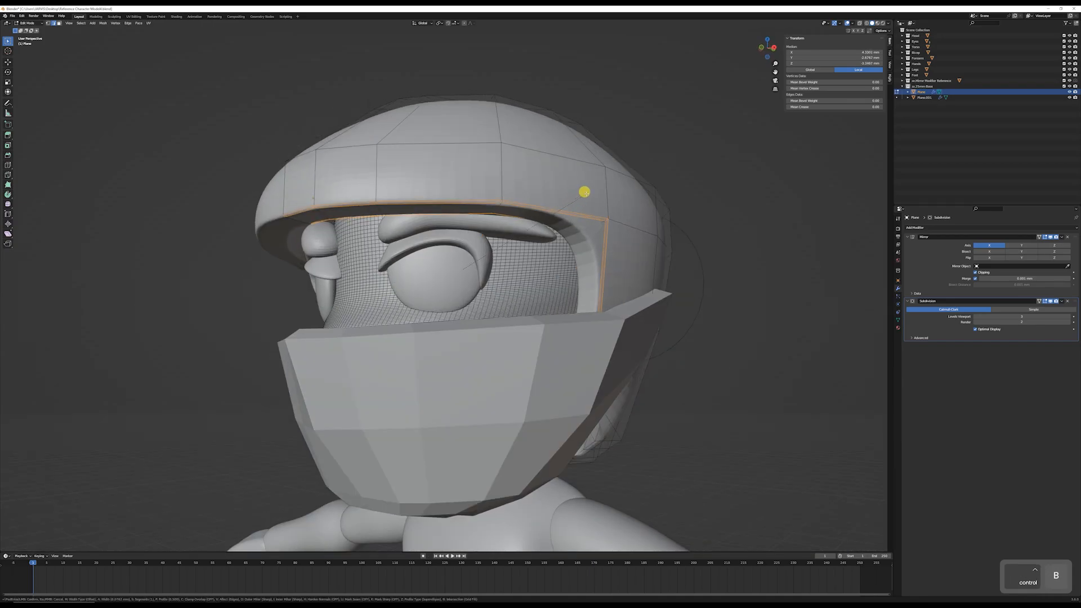
left_click(529, 197)
middle_click_drag(598, 214, 668, 198)
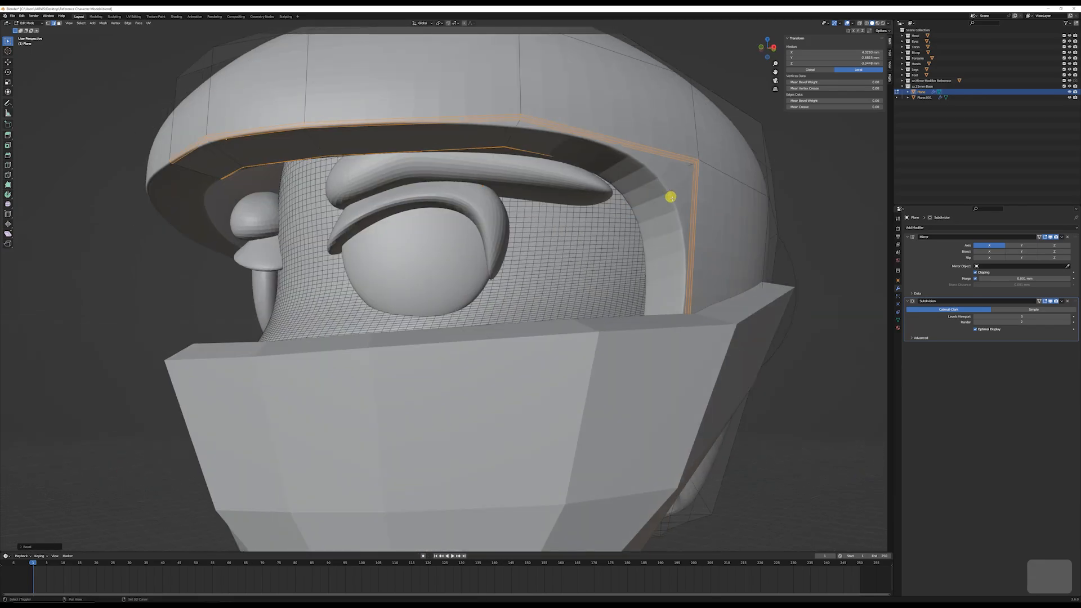
Step: Select the short edge across the rim at the face opening's upper rear corner in wireframe display and bevel it narrowly
key("shift+z")
left_click(681, 166)
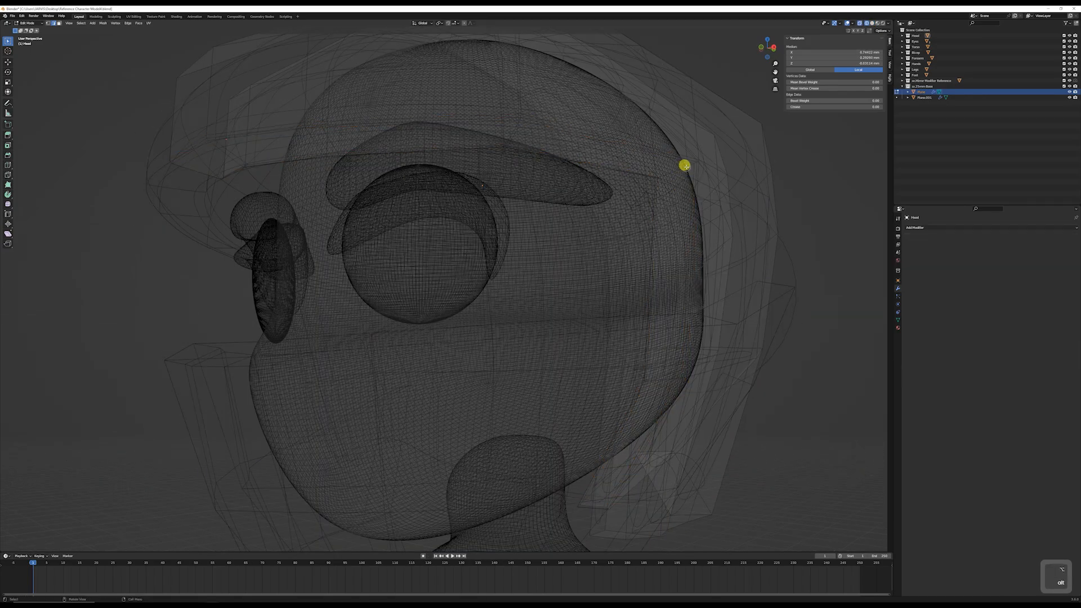
left_click(683, 165, "alt")
scroll(684, 169, "up", 4)
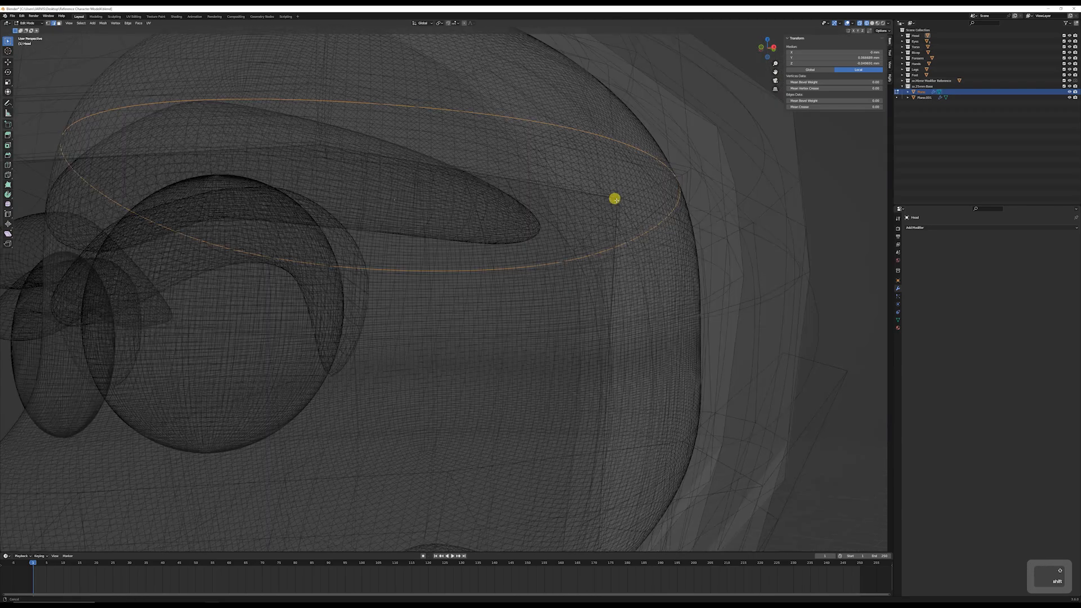
left_click(597, 218)
middle_click_drag(597, 218, 380, 300)
key("ctrl+b")
left_click(794, 225)
key("shift+z")
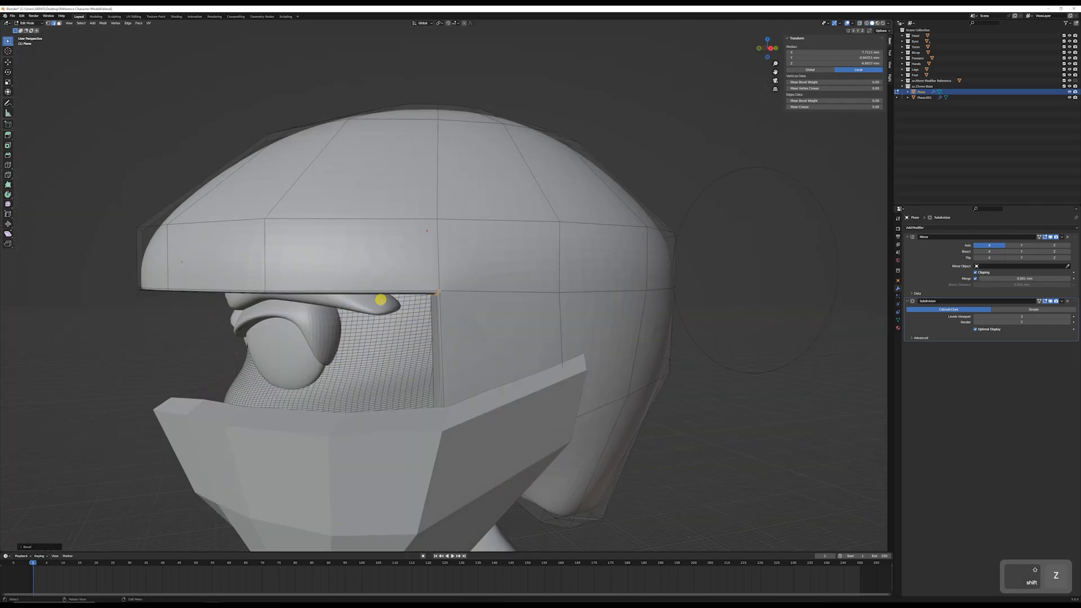
middle_click_drag(465, 275, 589, 289)
scroll(589, 290, "down", 4)
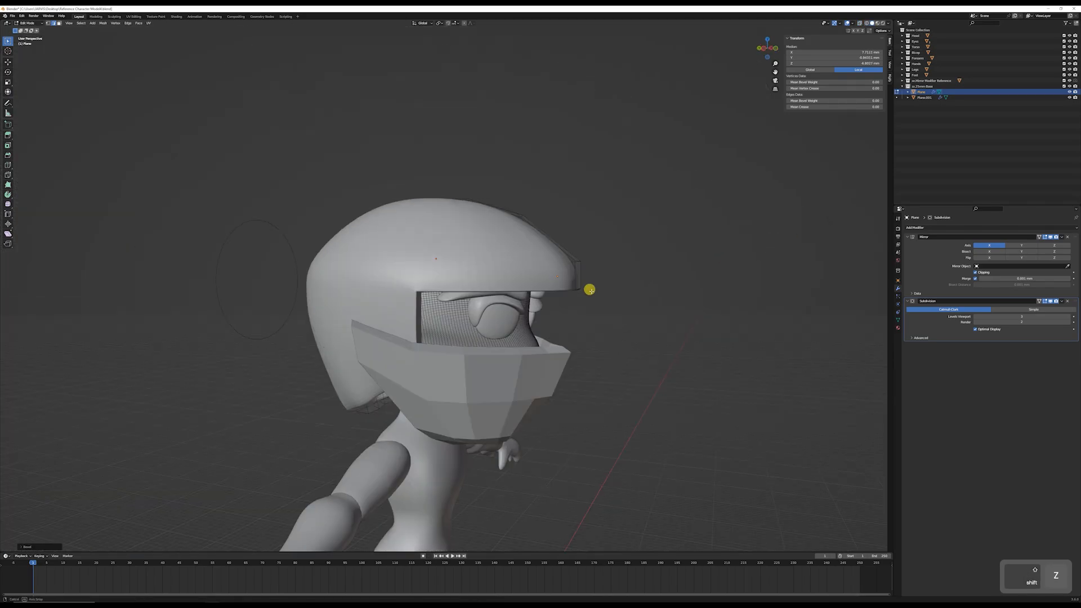
Step: Edge Slide the helmet's front edge loop beside the centreline closer to the mirror seam
middle_click_drag(505, 283, 411, 392)
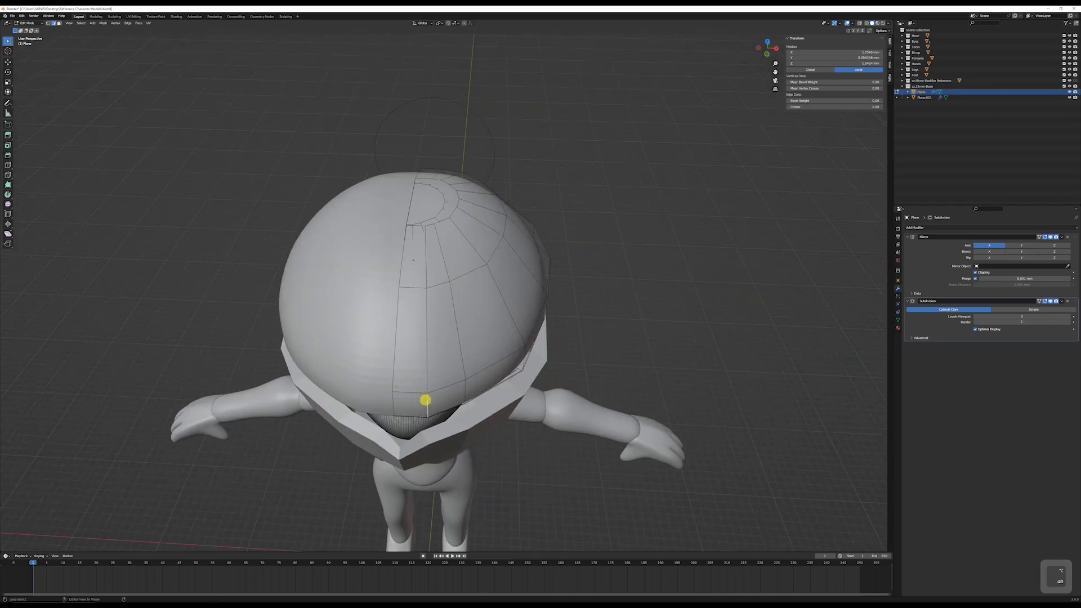
right_click(423, 361)
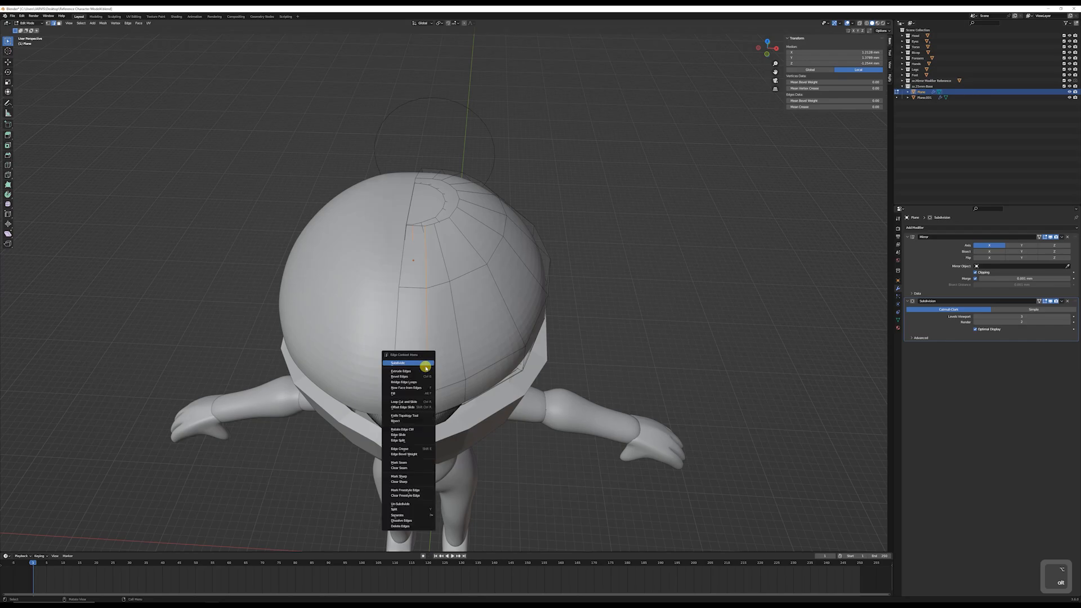
left_click(410, 435)
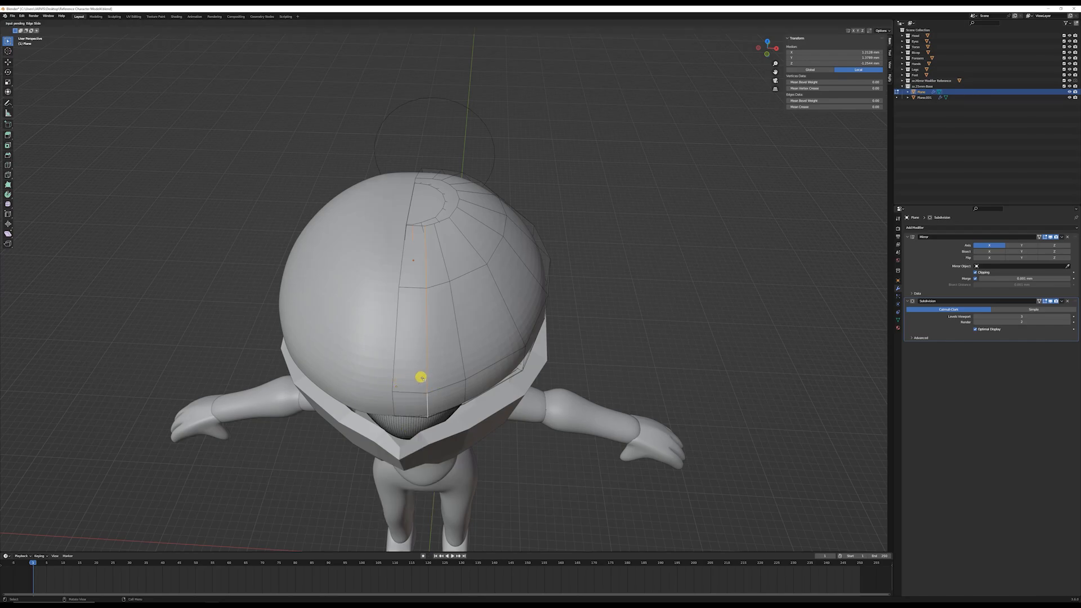
left_click_drag(421, 377, 405, 377)
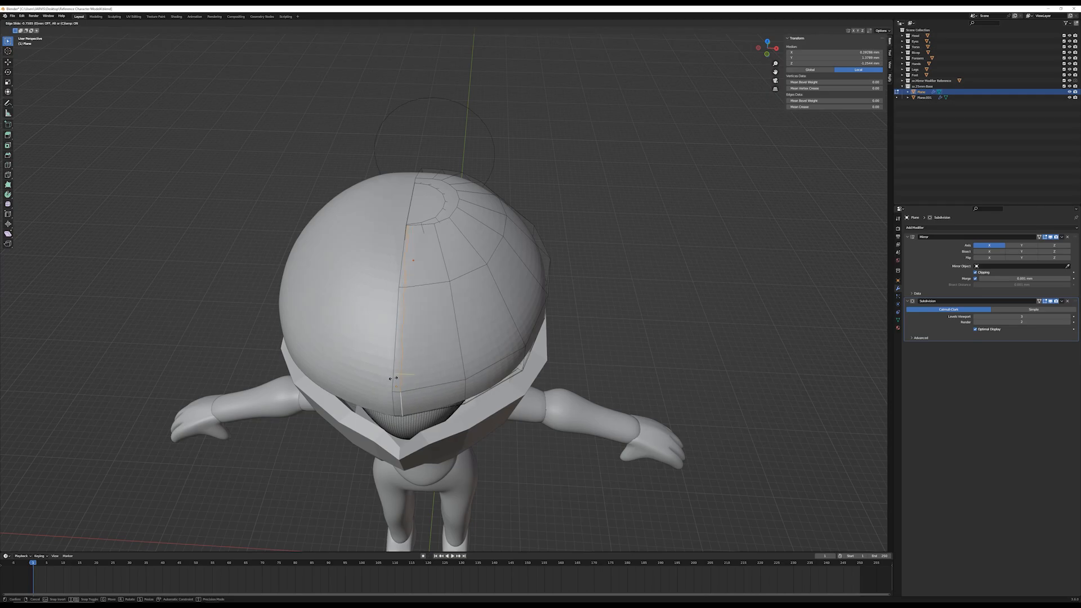
left_click(393, 378)
middle_click_drag(393, 378, 315, 282)
Step: Scale the edge loop along the helmet's centreline on the Y axis
key("Tab")
key("Tab")
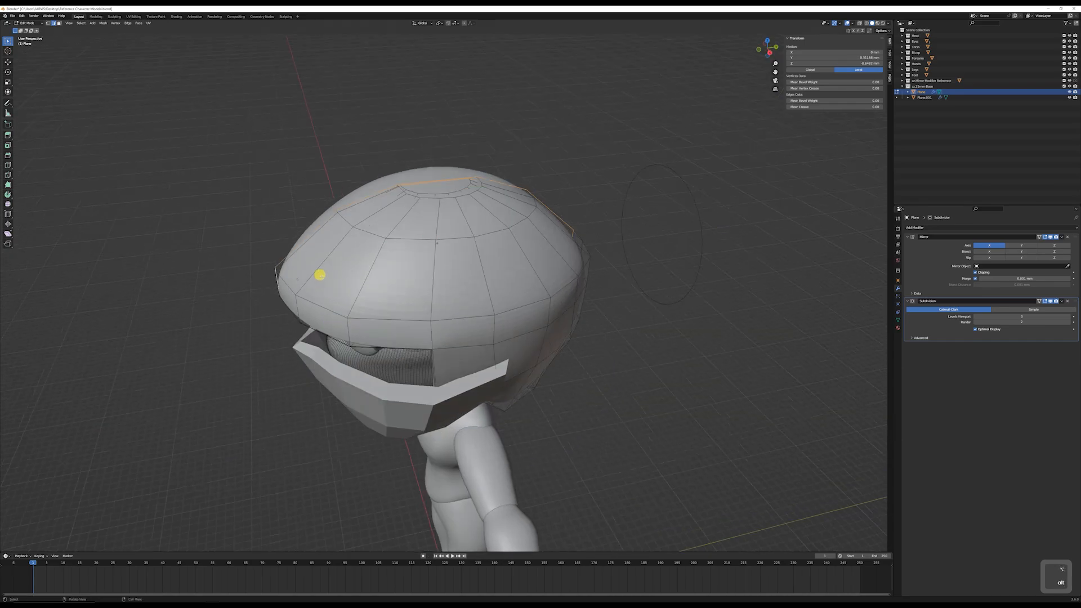
key("s")
key("y")
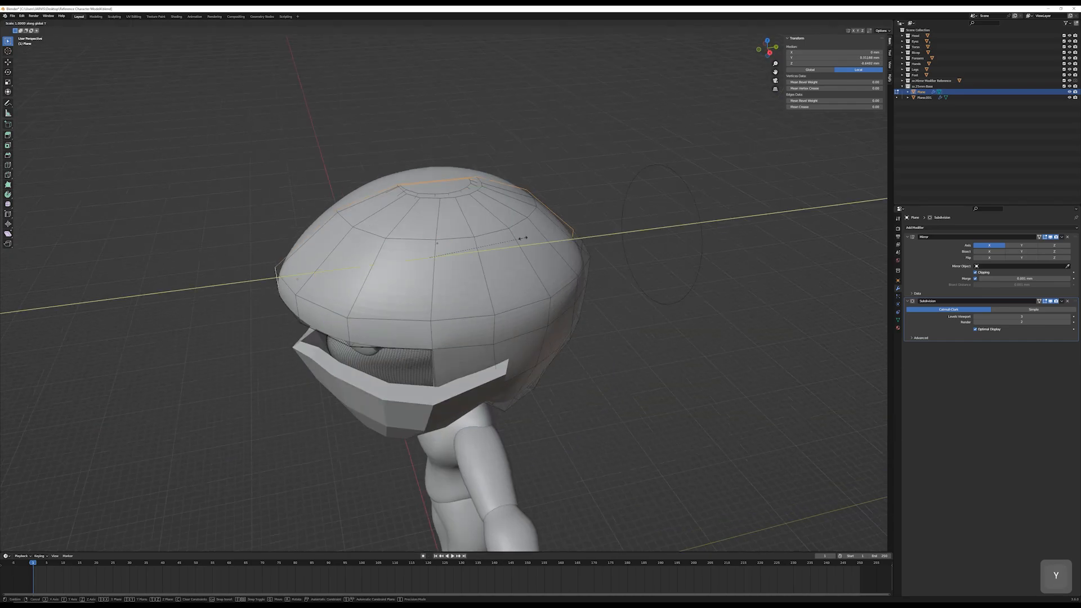
left_click(526, 238)
middle_click_drag(525, 239, 516, 283)
key("Tab")
key("Tab")
Step: Bevel the vertical edge loops at the rear corner and along the side of the helmet with a narrow width
left_click(555, 287)
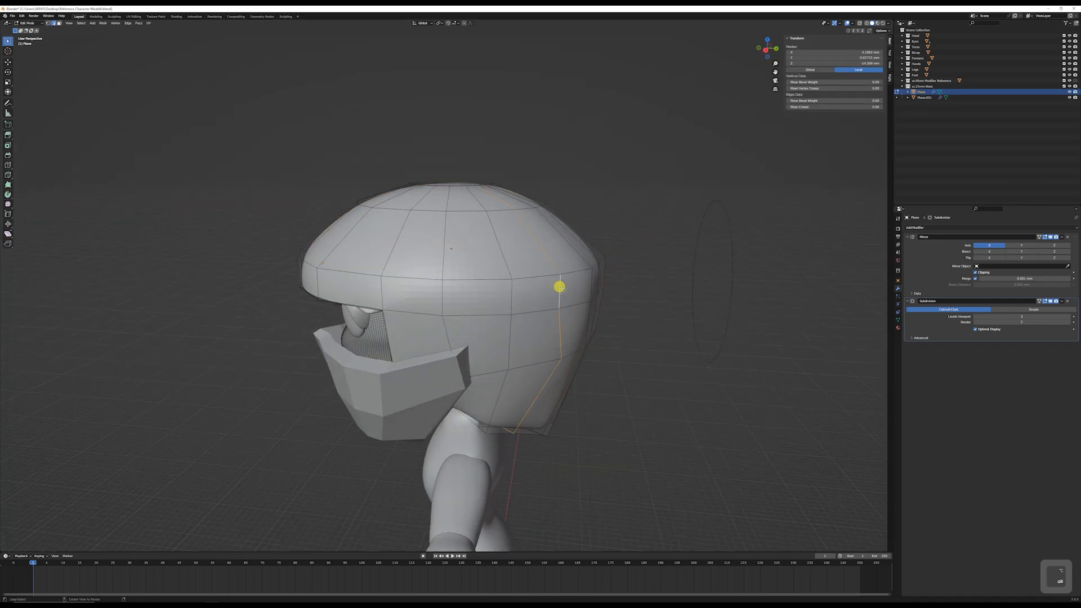
key("ctrl+b")
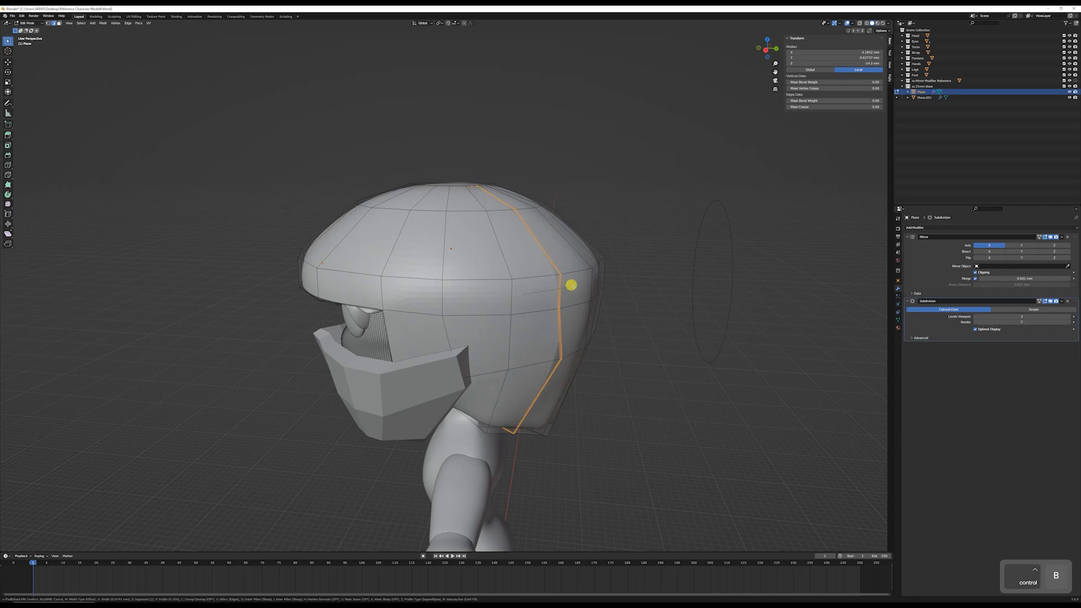
left_click(445, 289)
left_click(441, 290, "alt")
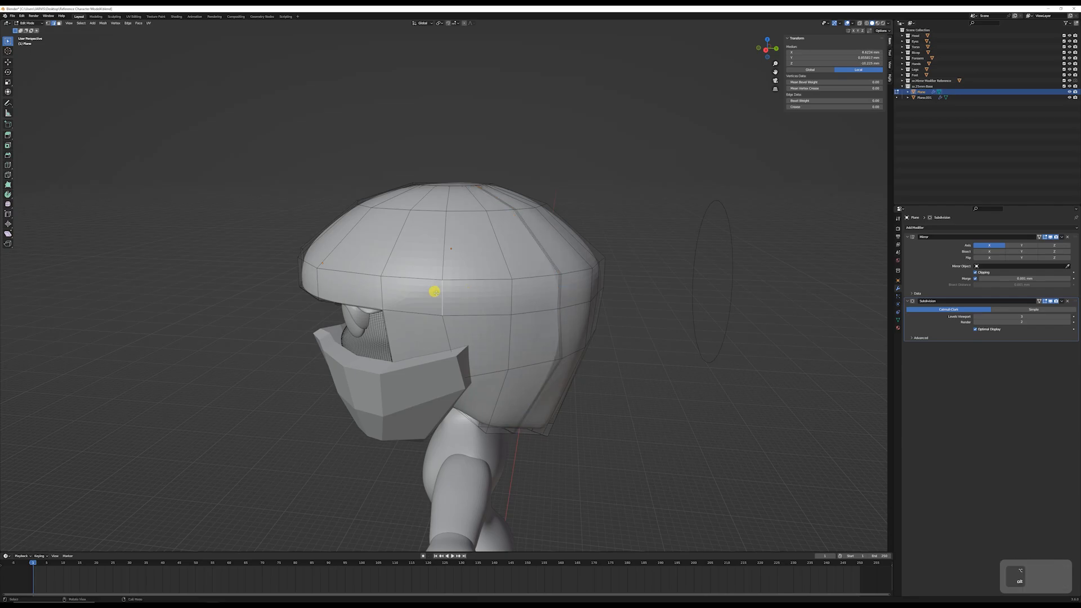
key("ctrl+b")
left_click(481, 294)
middle_click_drag(463, 293, 480, 302)
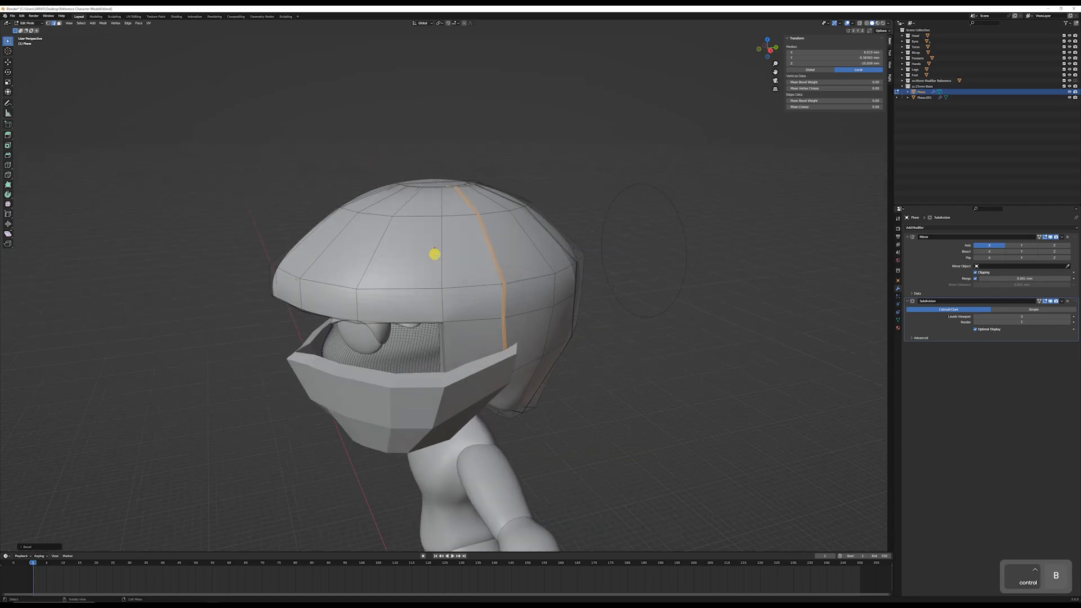
Step: Bevel the helmet's front vertical edge loop above the face opening with a narrow width
left_click(436, 255)
middle_click_drag(459, 261, 525, 266)
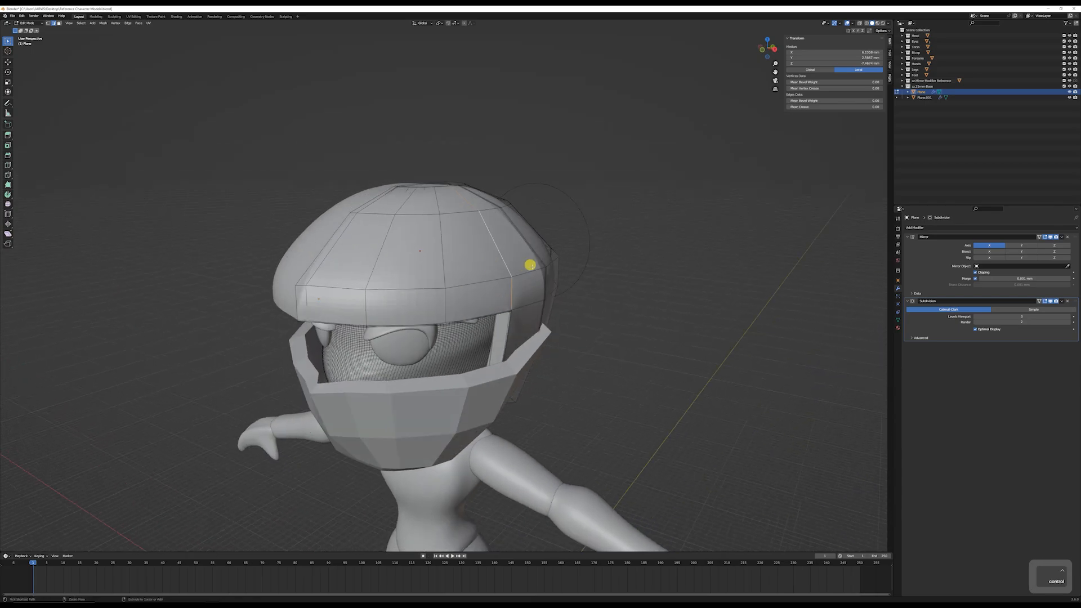
left_click(526, 266, "alt")
key("ctrl+b")
left_click(550, 260)
key("Tab")
middle_click_drag(502, 301, 458, 272)
Step: Bevel the horizontal edge loop around the helmet's widest part narrowly to form a crisp brow ridge
key("Tab")
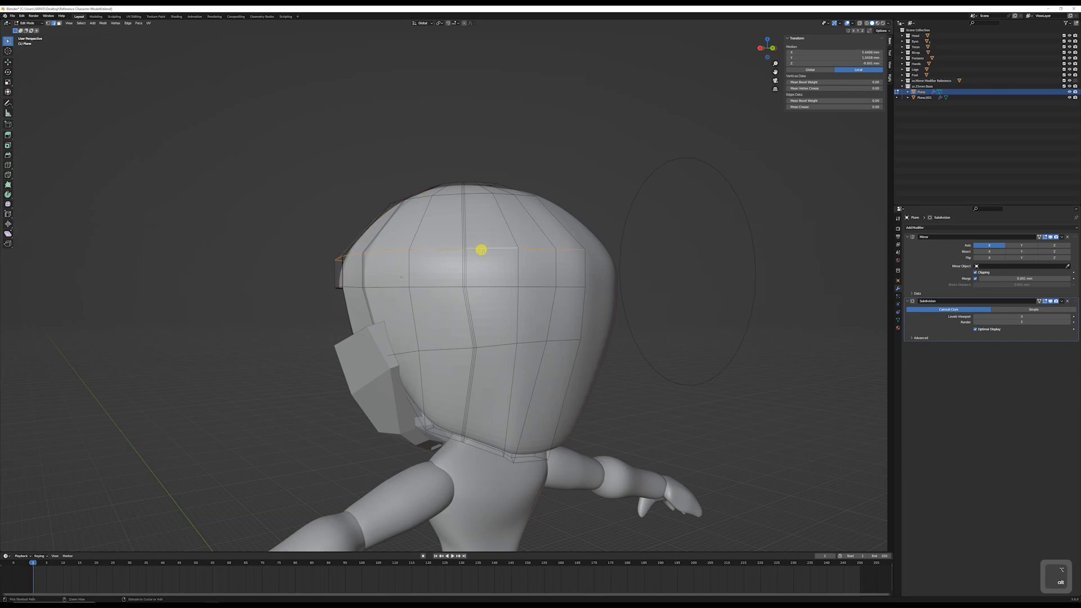
key("ctrl+b")
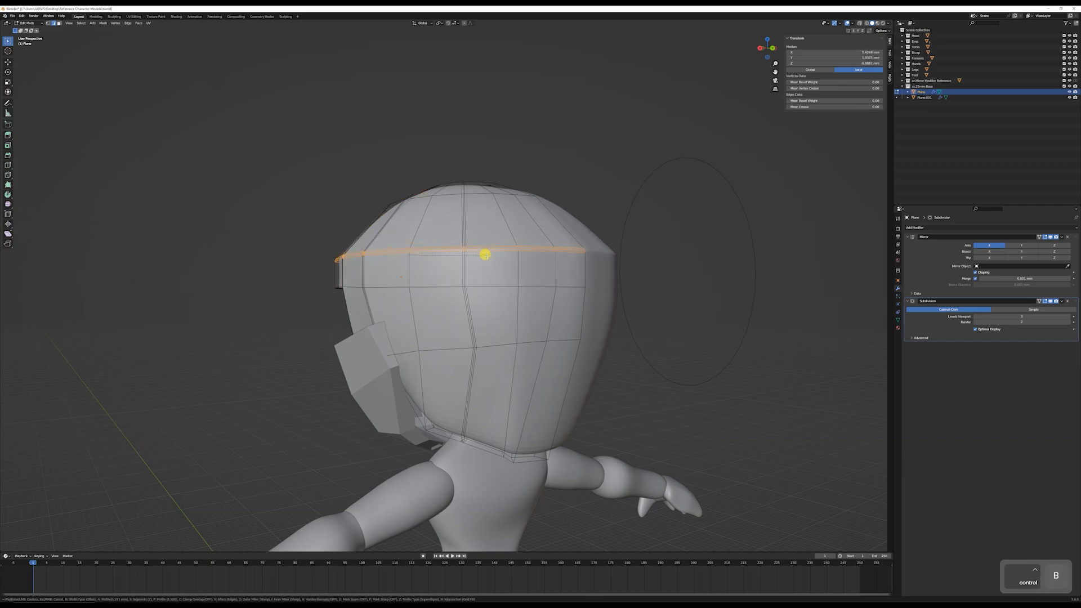
left_click(484, 254)
middle_click_drag(475, 294, 504, 336)
key("Tab")
scroll(583, 308, "down", 2)
Step: Add a Subdivision Surface modifier to the chin guard
left_click(473, 343)
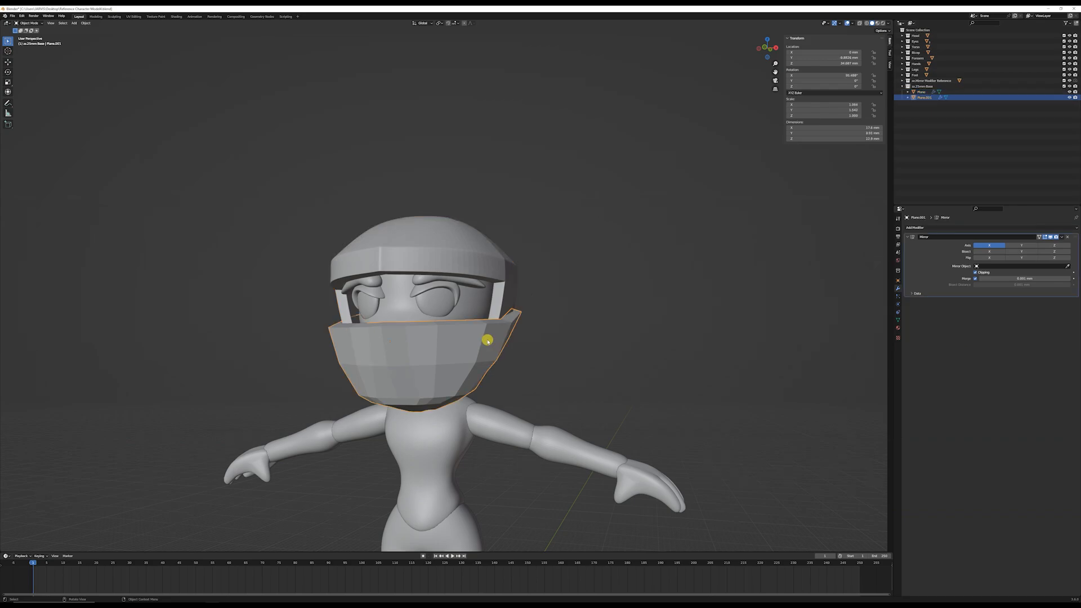
left_click(926, 229)
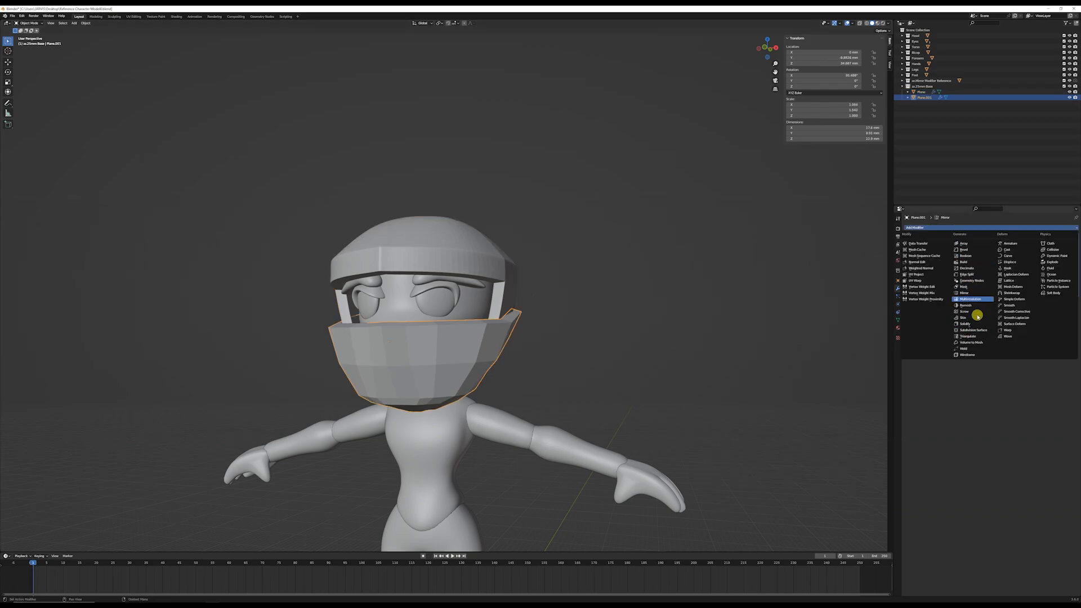
left_click(975, 333)
middle_click_drag(540, 316, 480, 381)
scroll(476, 375, "up", 4)
Step: Select the inner and outer rim edges of the chin guard along its upper, side and lower borders, using wireframe display
key("Tab")
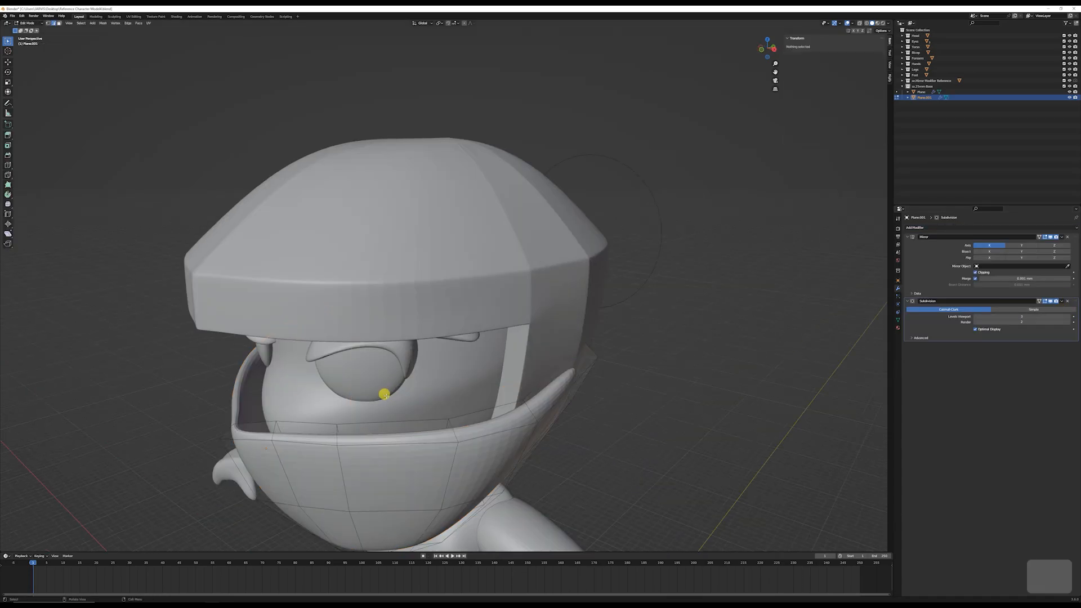
middle_click_drag(425, 405, 489, 373, "shift")
left_click(477, 377, "alt")
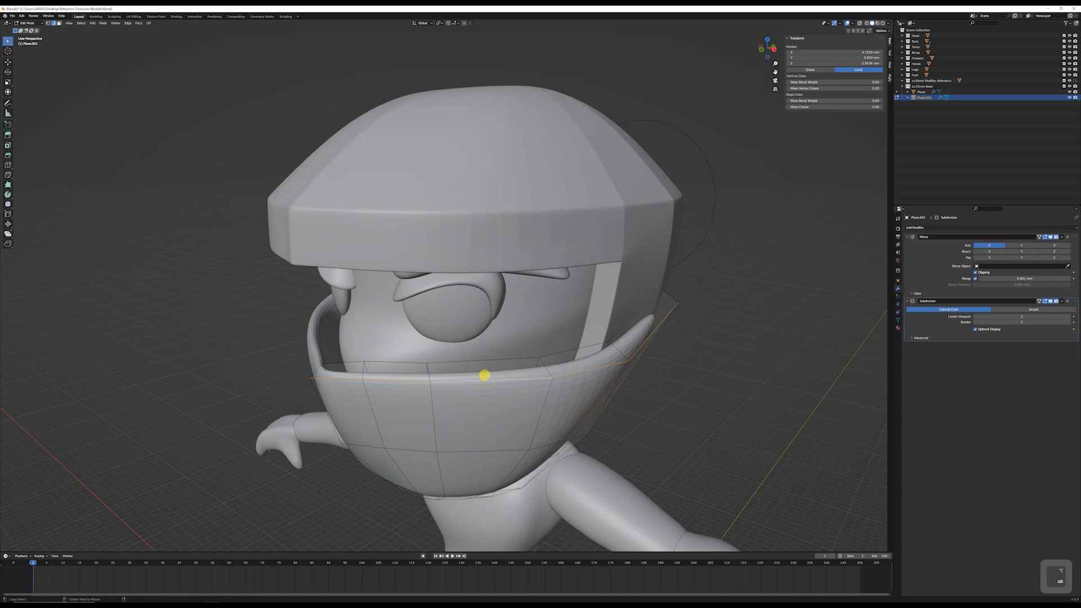
left_click(673, 298, "alt+shift")
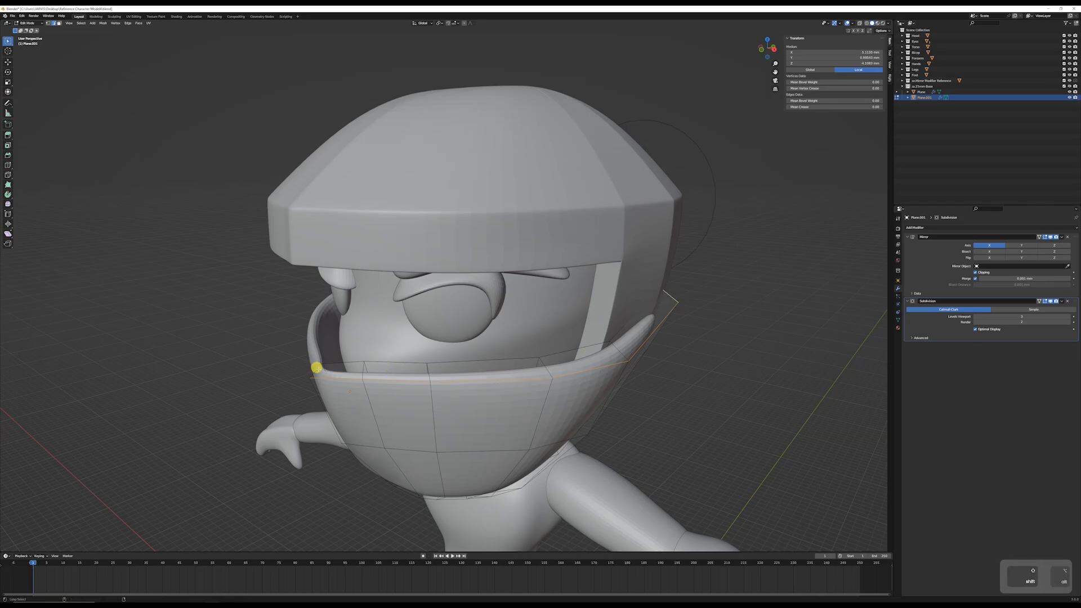
middle_click_drag(486, 364, 365, 348)
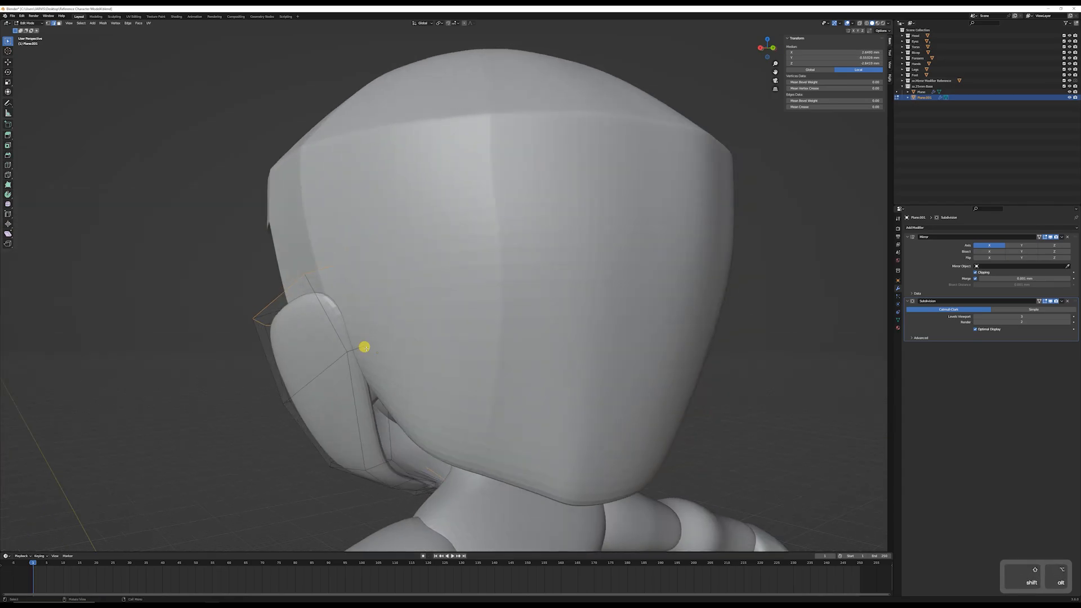
key("alt+z")
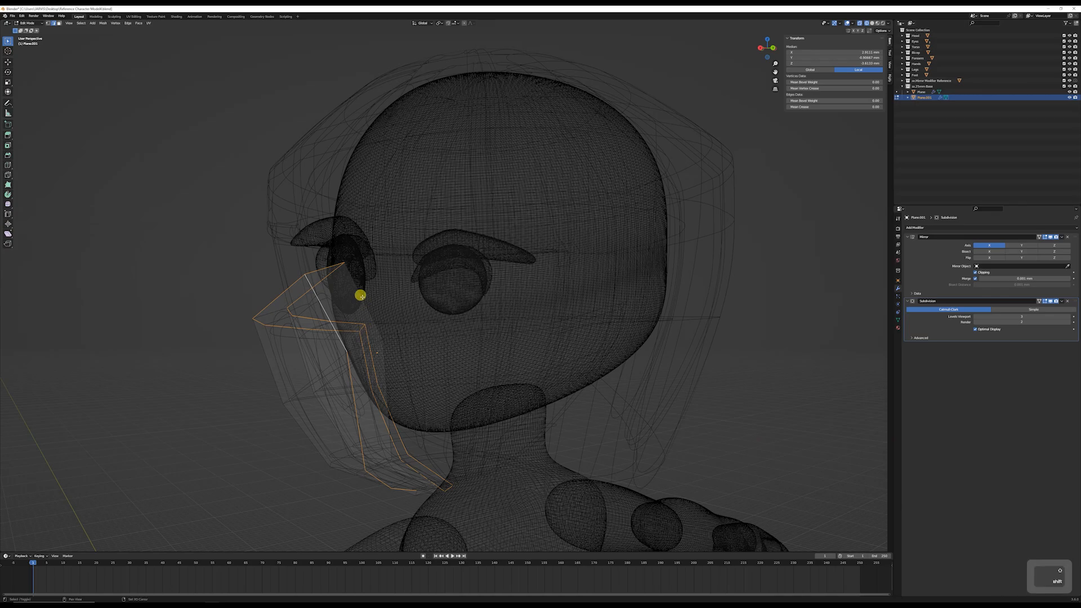
middle_click_drag(403, 335, 574, 367)
mouse_move(486, 410)
middle_mouse_down("ctrl")
mouse_move(492, 362)
mouse_move(504, 362)
mouse_move(507, 375)
mouse_move(551, 379)
mouse_move(559, 420)
middle_mouse_up("ctrl")
key("shift+z")
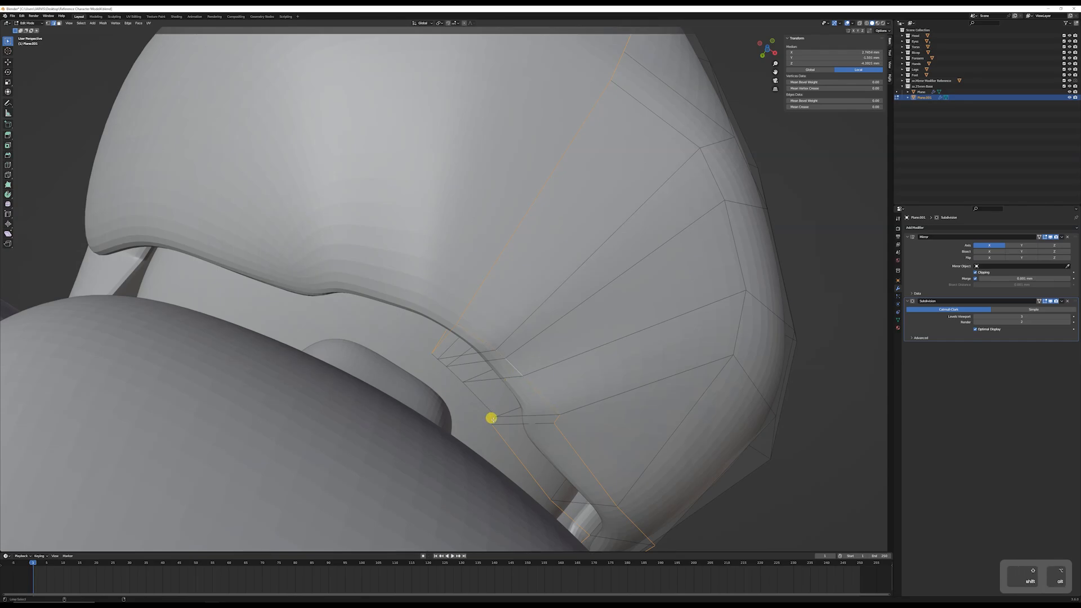
mouse_move(492, 404)
middle_mouse_down()
mouse_move(514, 393)
mouse_move(550, 412)
mouse_move(537, 431)
mouse_move(450, 448)
mouse_move(457, 459)
mouse_move(546, 439)
mouse_move(641, 374)
mouse_move(603, 393)
mouse_move(613, 377)
mouse_move(567, 373)
middle_mouse_up()
key("shift+z")
key("shift+z")
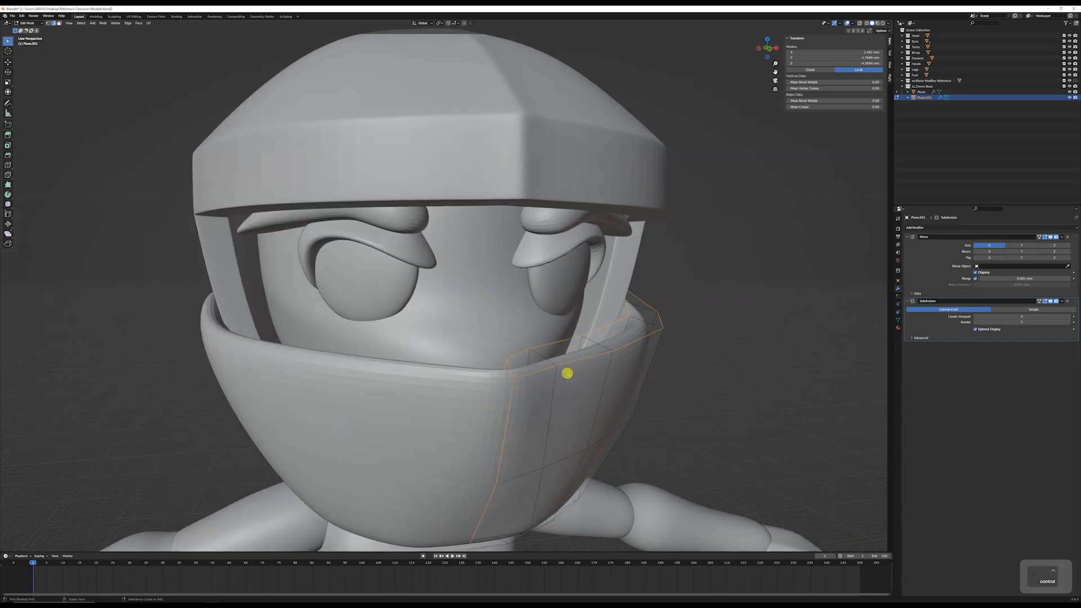
Step: Bevel the selected chin guard rim edges with a narrow width to sharpen them
key("ctrl+b")
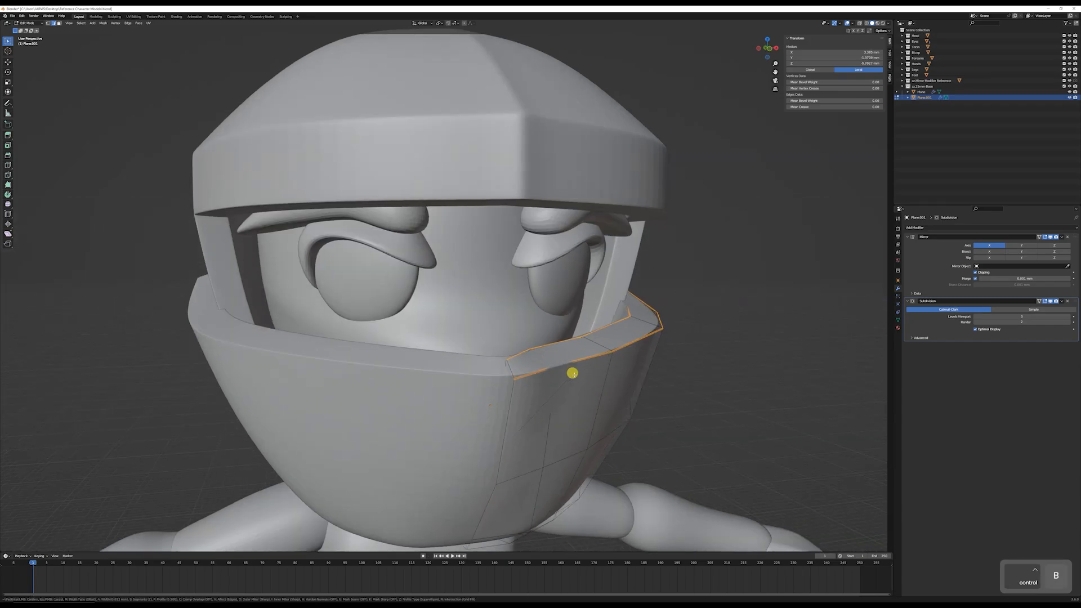
left_click(575, 373)
middle_click_drag(575, 374, 495, 362)
key("Tab")
Step: Bevel the vertical edge loops at the chin guard's front and side corners with a narrow width
key("Tab")
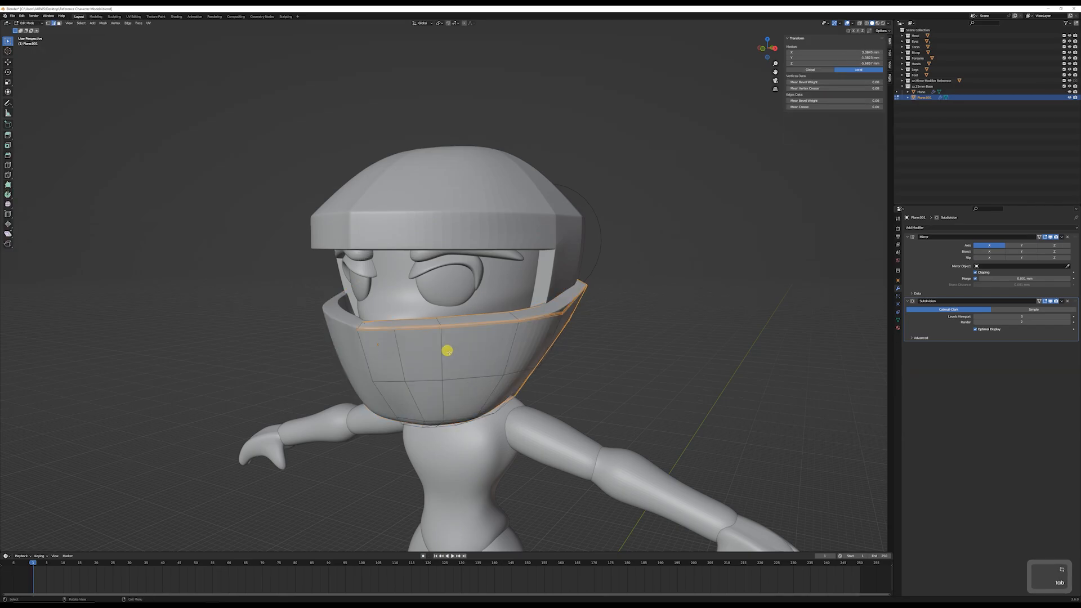
key("ctrl+b")
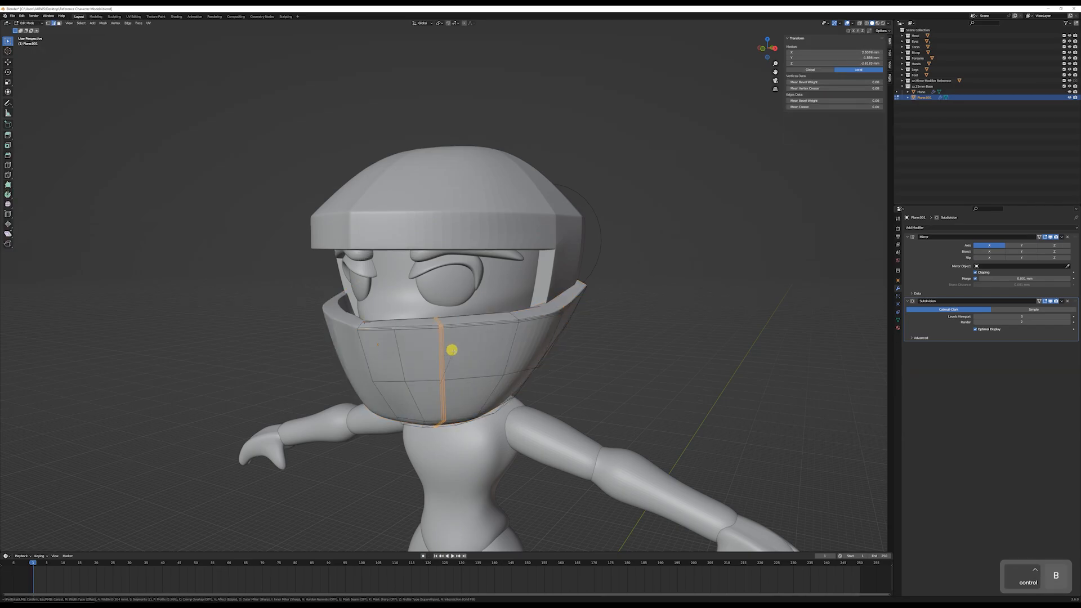
left_click(452, 352)
middle_click_drag(547, 334, 537, 323)
double_click(537, 323)
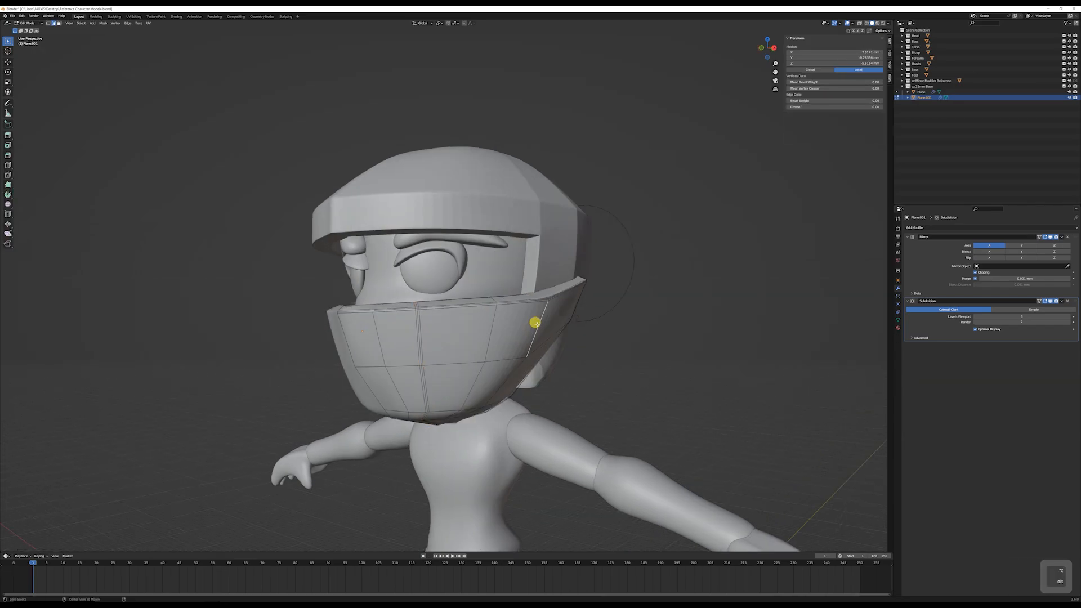
key("ctrl+b")
left_click(547, 325)
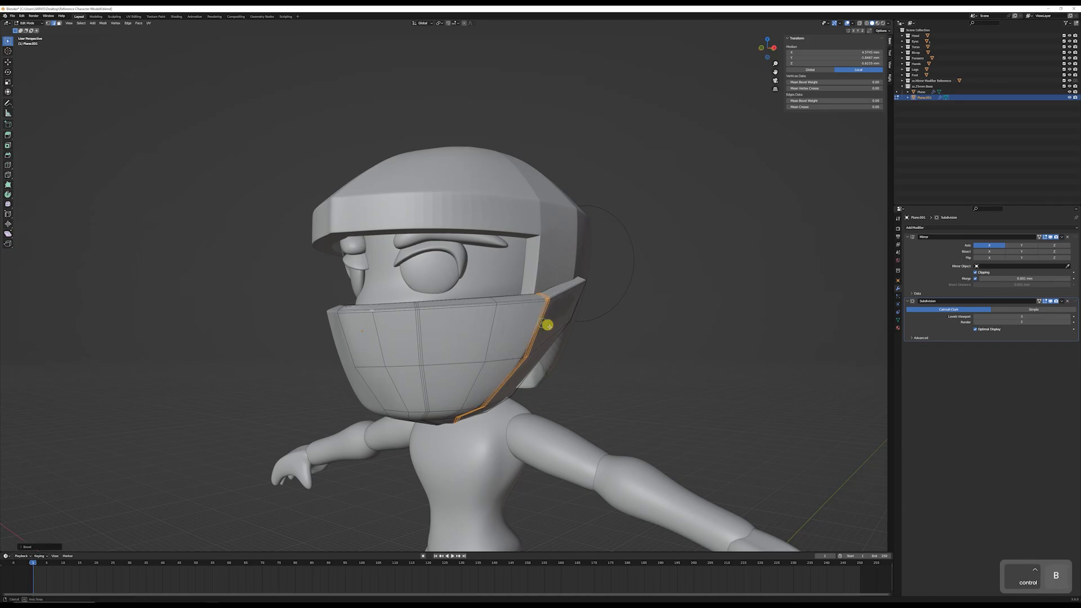
Step: Insert a supporting vertical edge loop in the chin guard, slid close beside its front centre line
middle_click_drag(548, 325, 478, 338)
key("Tab")
scroll(576, 302, "down", 3)
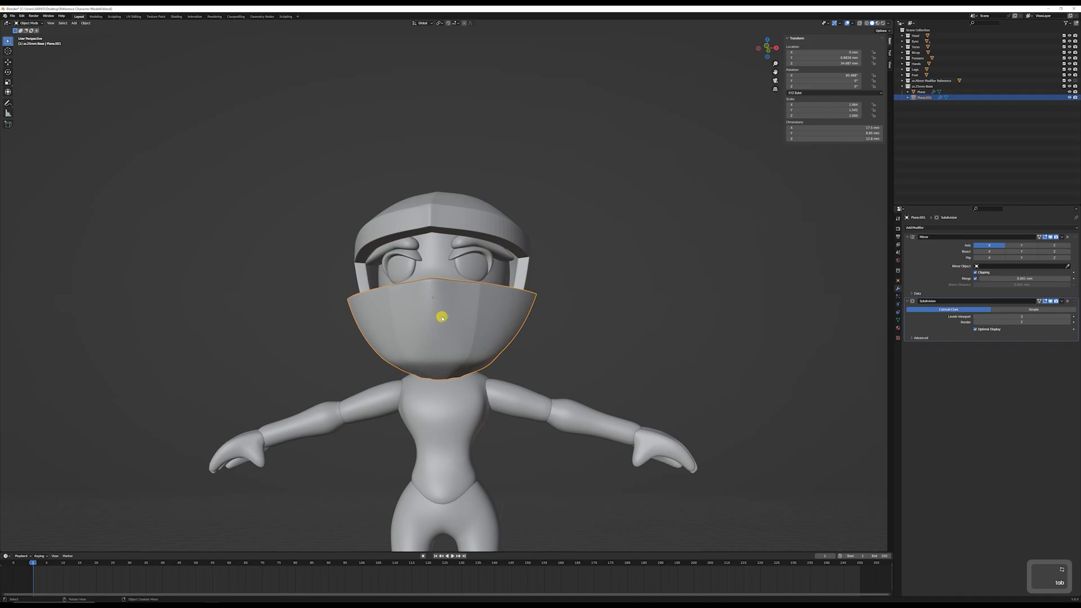
key("Tab")
scroll(434, 309, "up", 5)
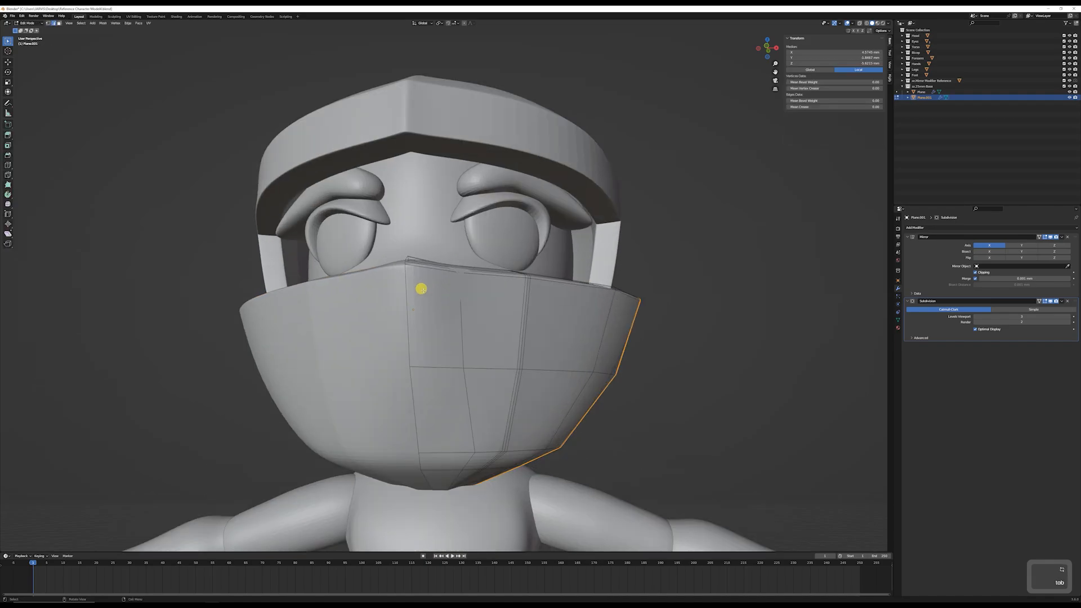
key("ctrl+r")
left_click(433, 366)
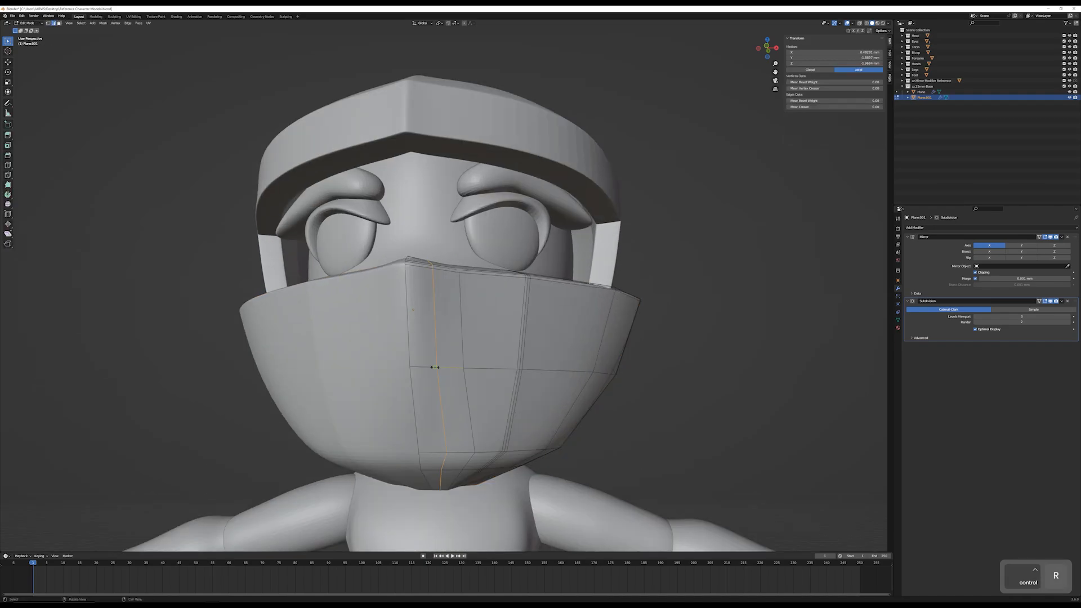
left_click(408, 378)
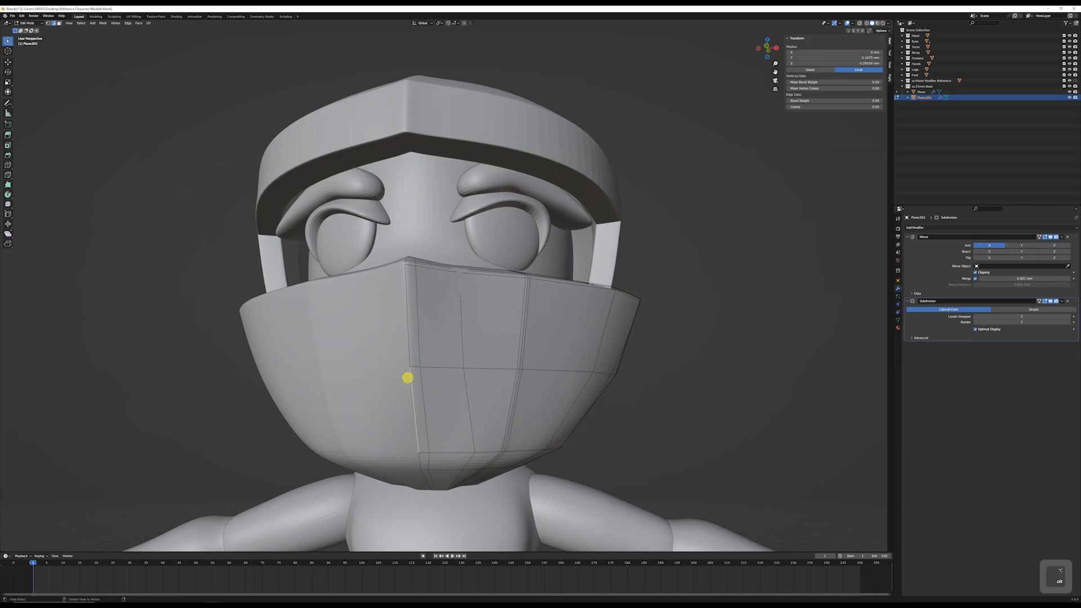
Step: Select the chin guard's front centre edge loop and move it slightly forward along Y to sharpen the crease
left_click_drag(384, 392, 374, 396, "alt")
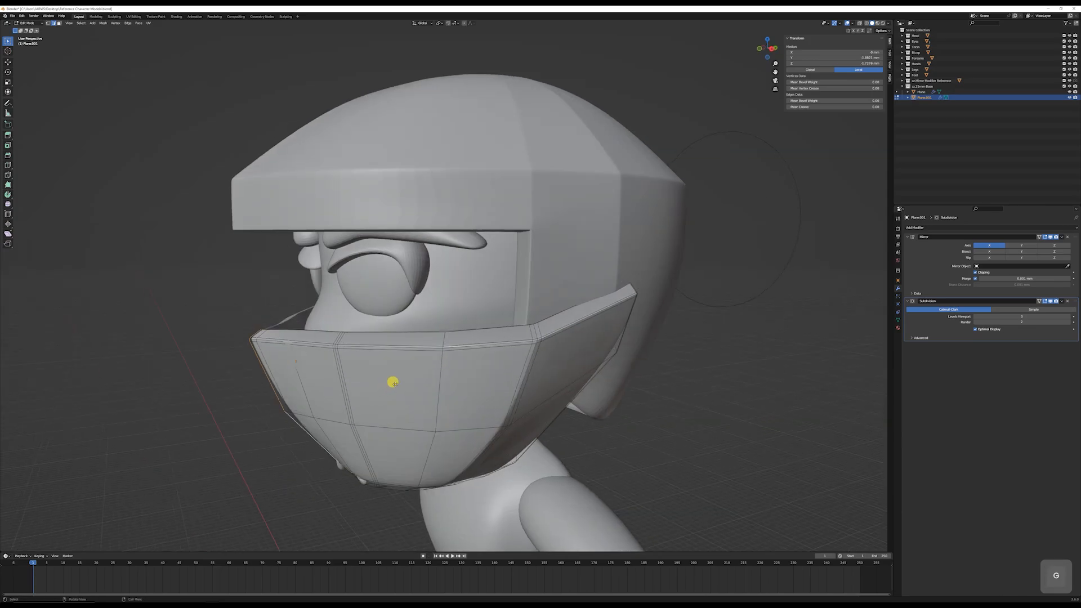
key("y")
left_click(388, 387)
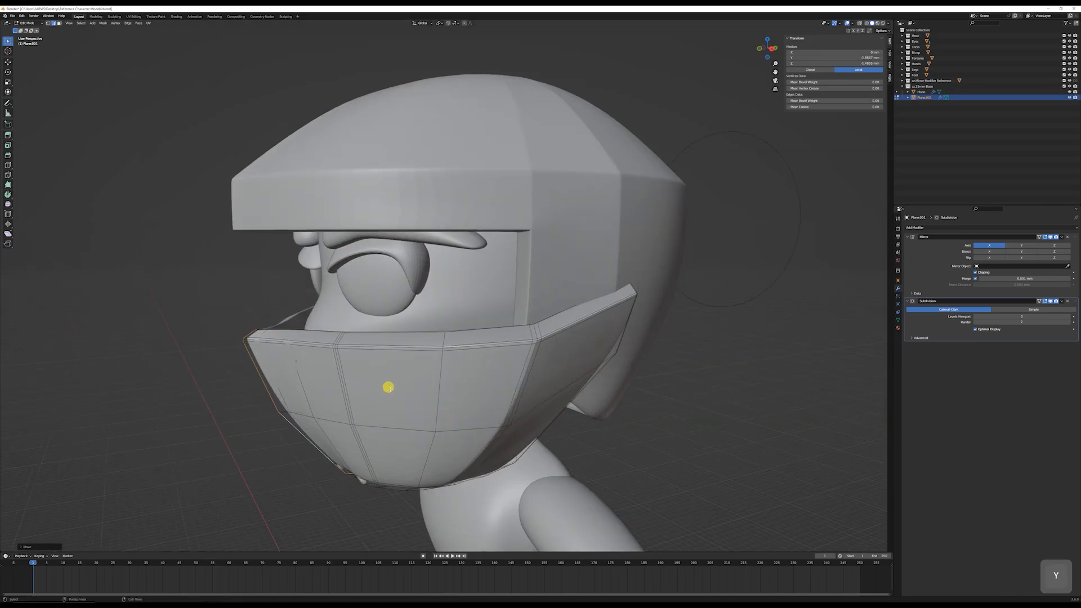
Step: Leave mesh editing and examine the chin guard's centre crease and overall shape from several angles
middle_click_drag(389, 388, 452, 363)
key("shift+z")
scroll(523, 363, "down", 3)
key("shift+z")
key("Tab")
middle_click_drag(604, 356, 368, 276)
left_click(597, 366)
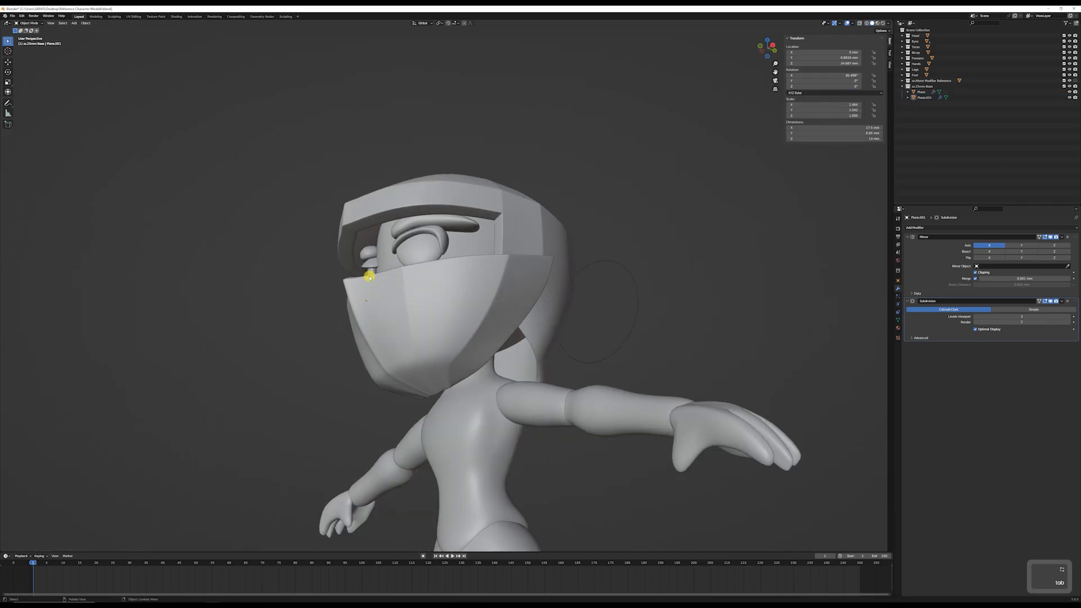
middle_click_drag(356, 317, 509, 361)
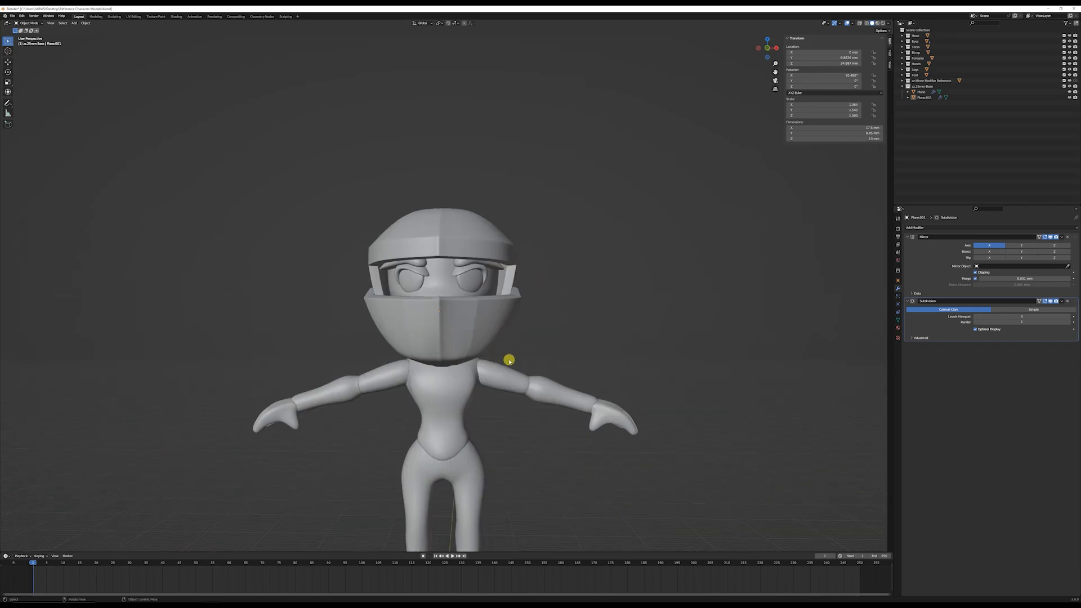
Step: Add a plane mesh and rotate it 90 degrees about the X axis so it stands upright
key("End")
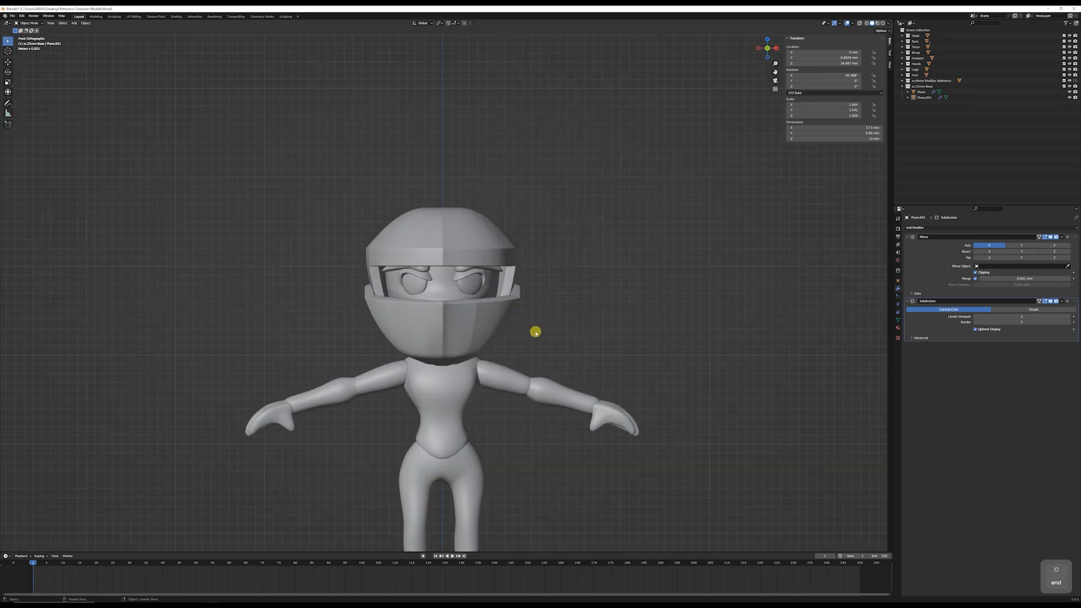
middle_click_drag(536, 332, 541, 288, "shift")
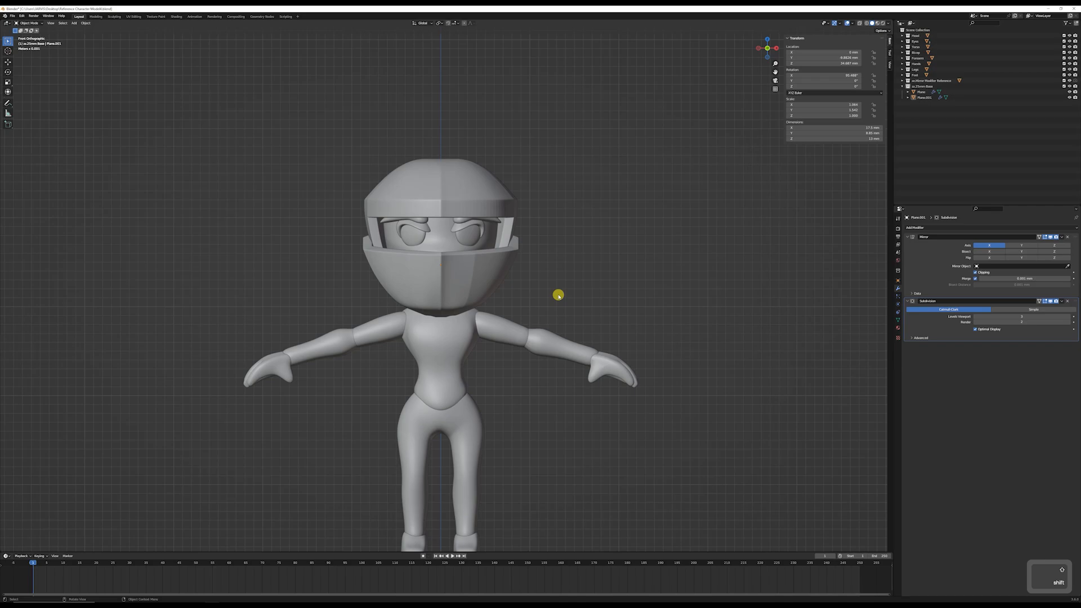
key("shift+a")
mouse_move(559, 295)
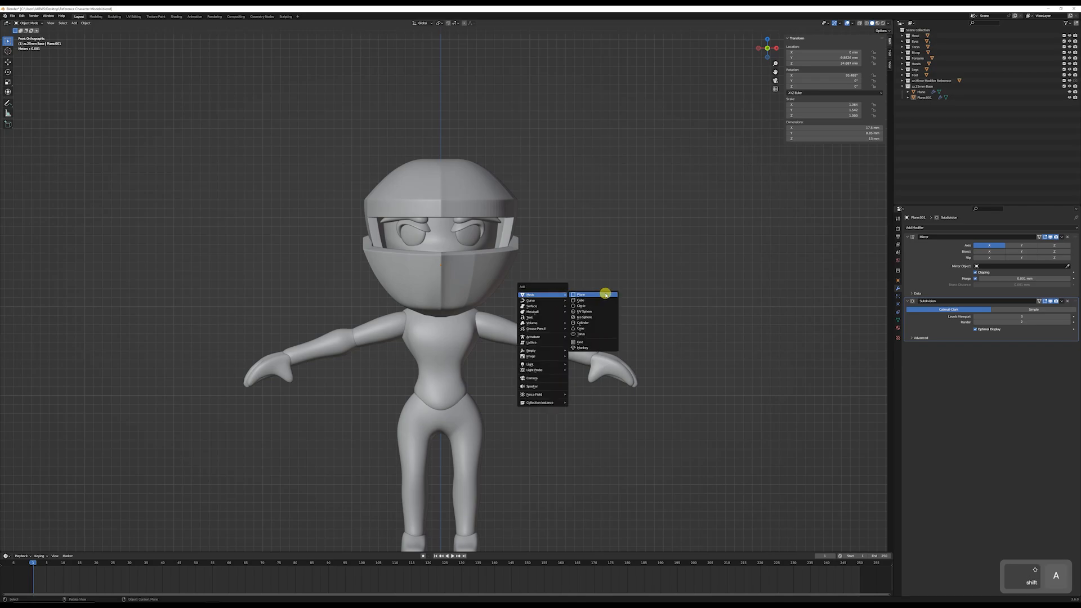
left_click(597, 297)
middle_click_drag(533, 345, 541, 284, "shift")
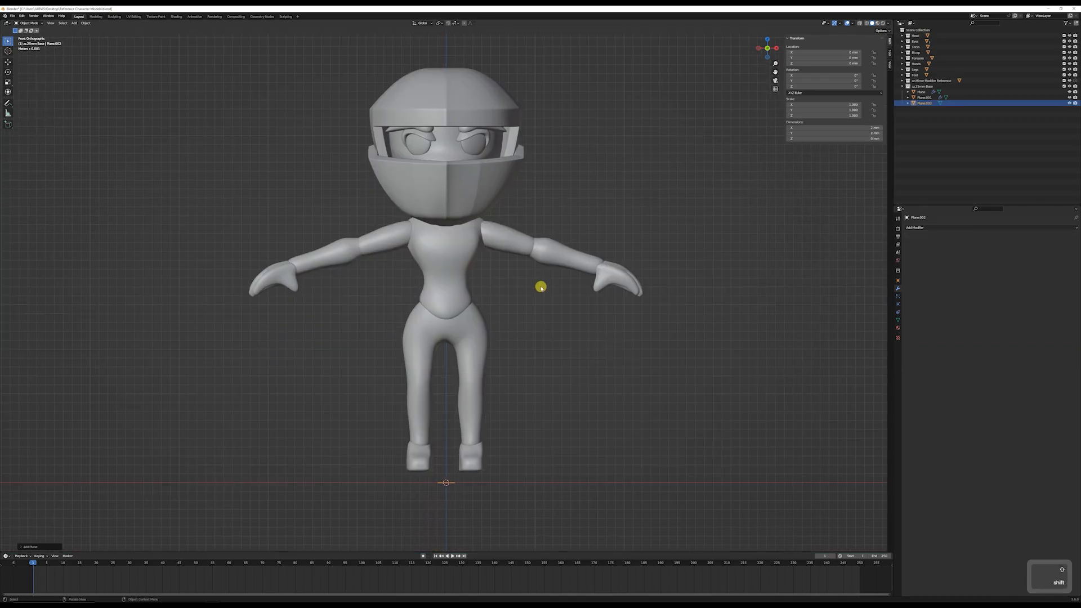
key("r")
key("x")
key("9")
key("0")
key("Return")
Step: Raise the plane along Z to the helmet's brow and move it along Y to just in front of the rim
key("g")
key("z")
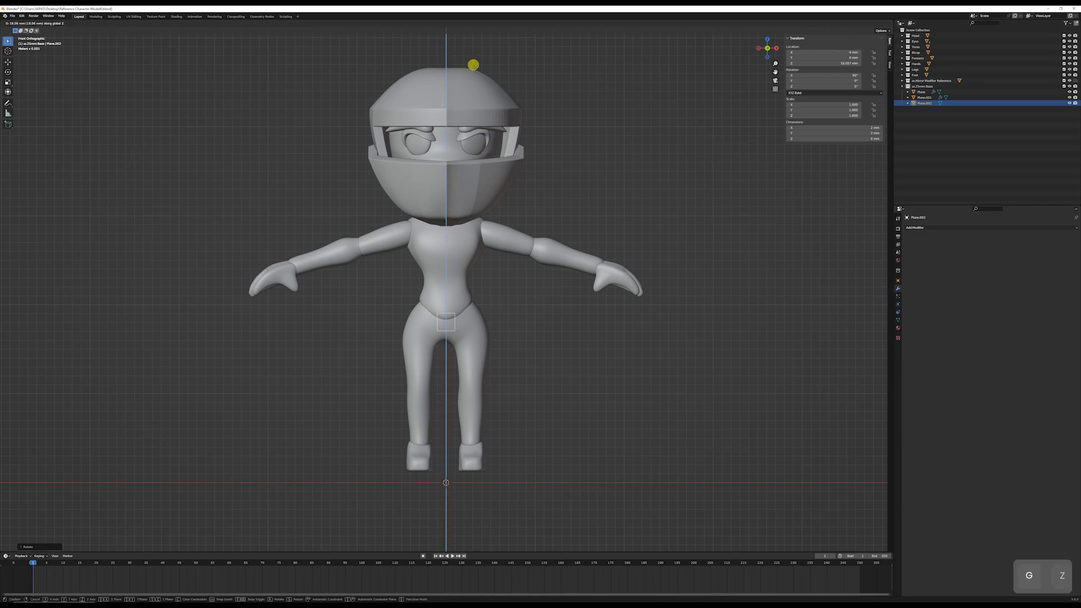
left_click(470, 485)
key("KP_3")
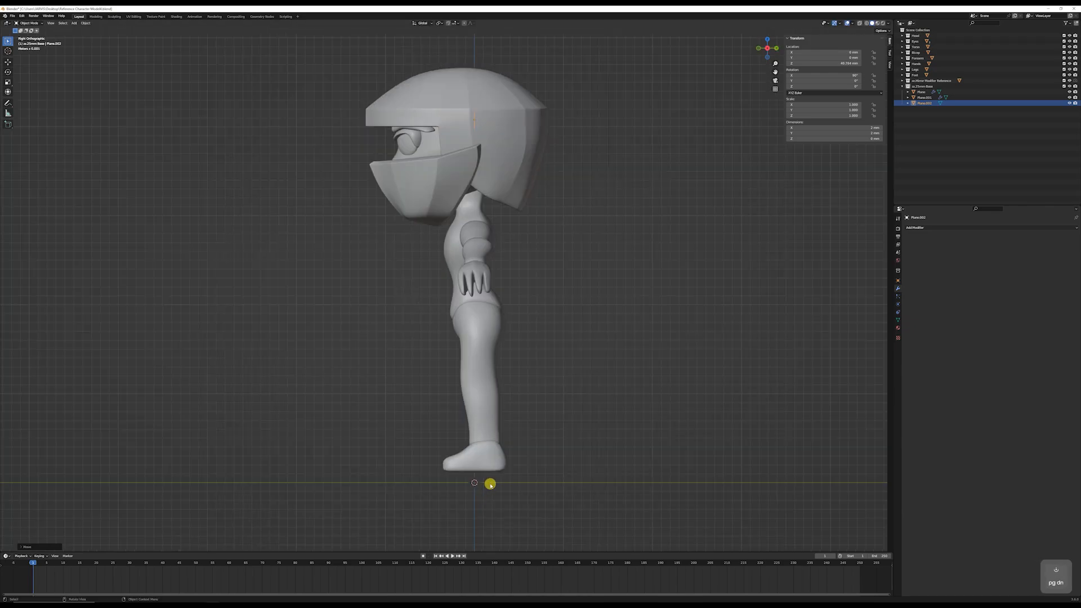
key("y")
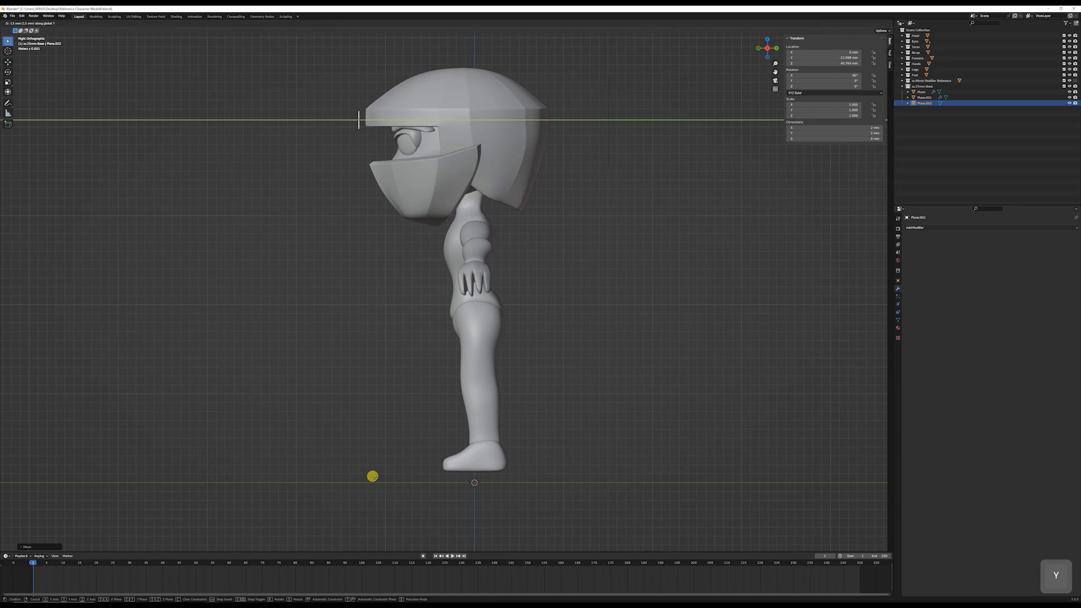
left_click(374, 478)
Step: Cut the plane vertically through its middle and delete the outer vertices of the half on the negative X side
middle_click_drag(356, 99, 502, 258)
scroll(425, 194, "up", 2)
scroll(442, 254, "up", 3)
key("Tab")
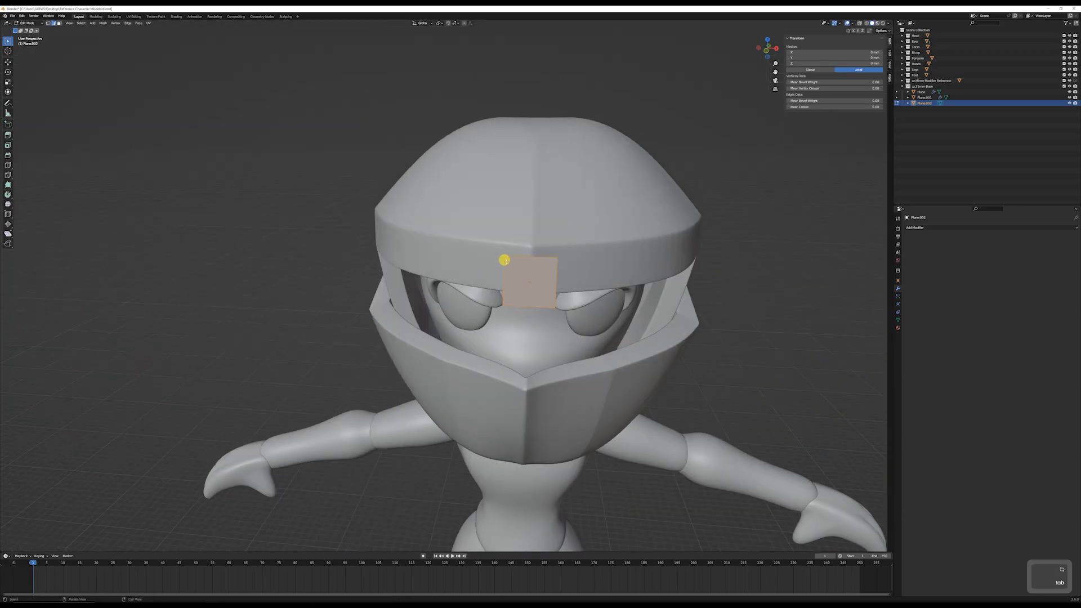
key("ctrl+r")
right_click(524, 259)
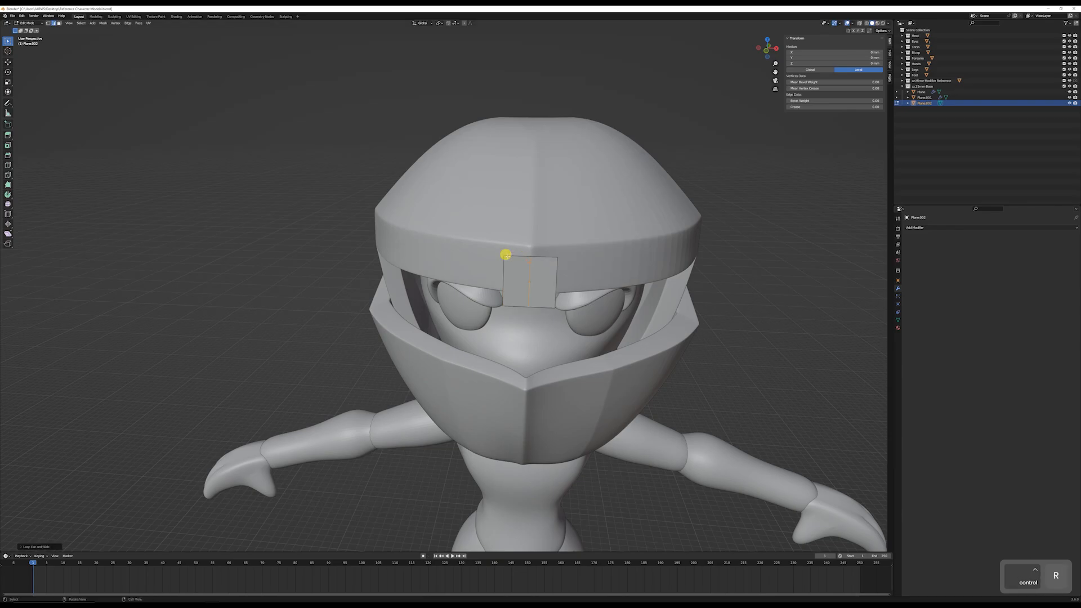
key("1")
left_click(504, 255)
left_click(509, 297, "shift")
key("x")
left_click(515, 297)
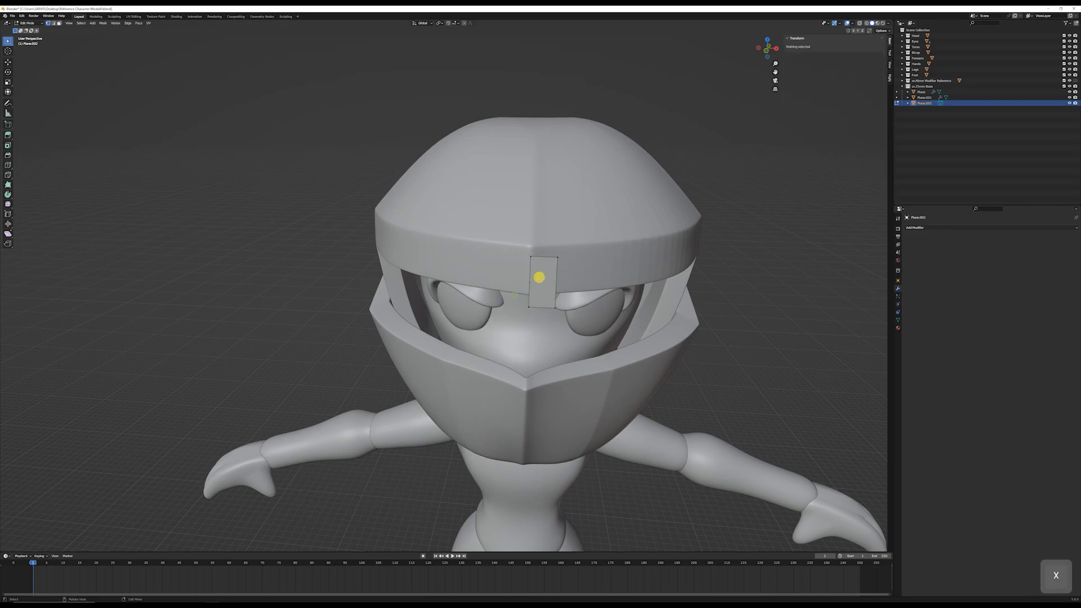
Step: Add a Mirror modifier on the X axis with clipping to the half plane and return to mesh editing
key("Tab")
left_click(913, 228)
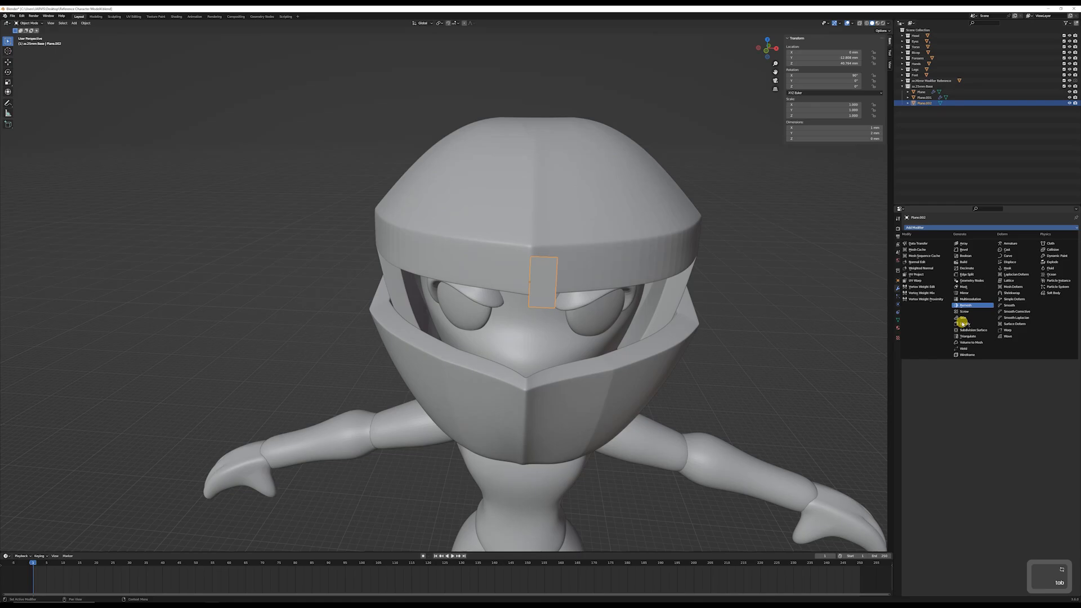
left_click(967, 294)
key("Tab")
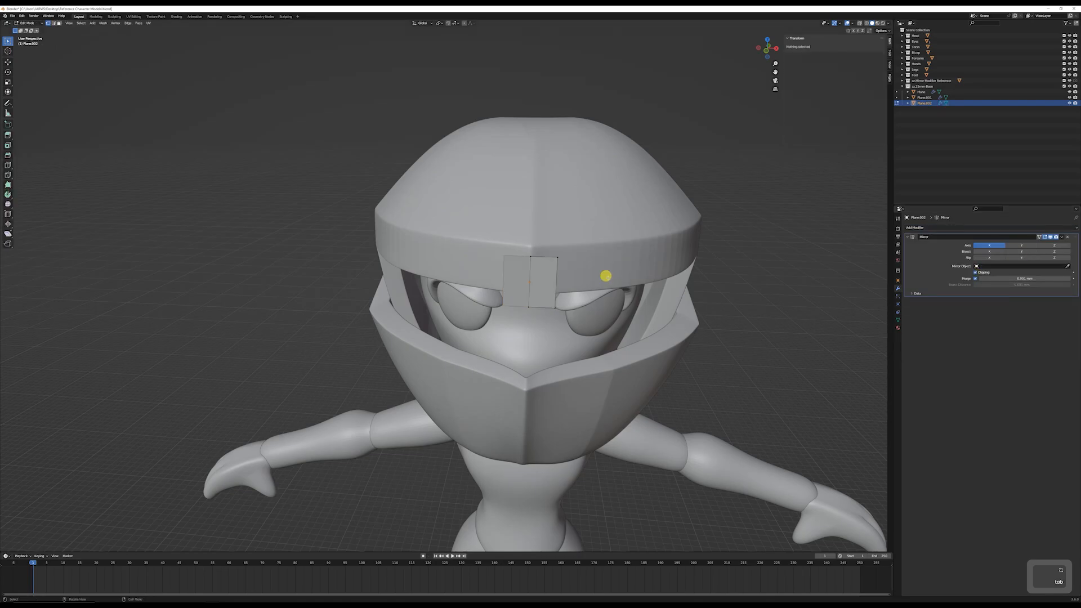
Step: Select the plane's centre edge and move it slightly forward in top view to form a pointed front
key("KP_End")
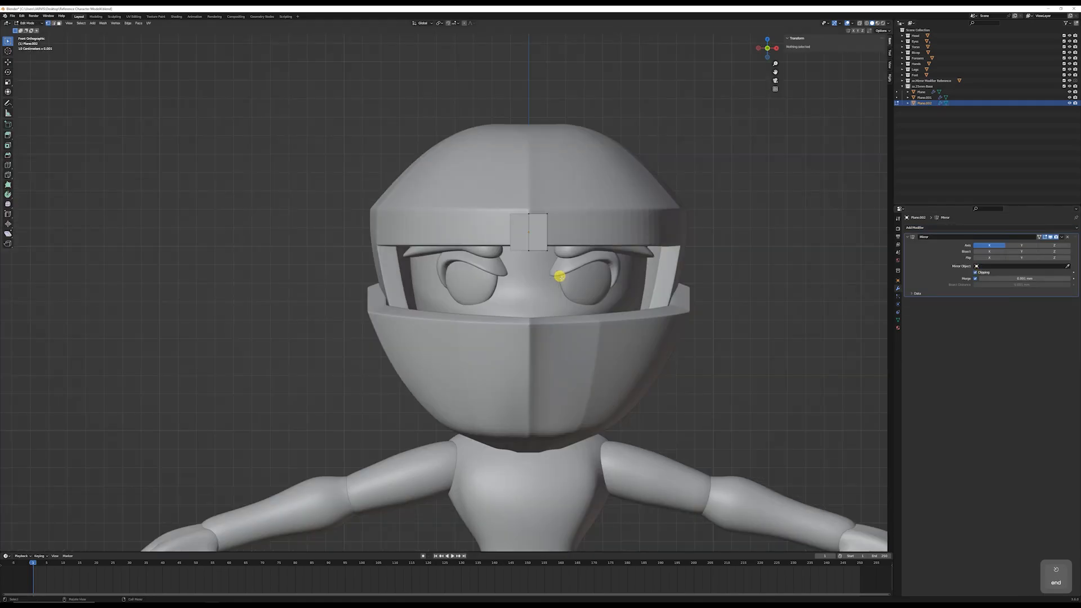
left_click(530, 221)
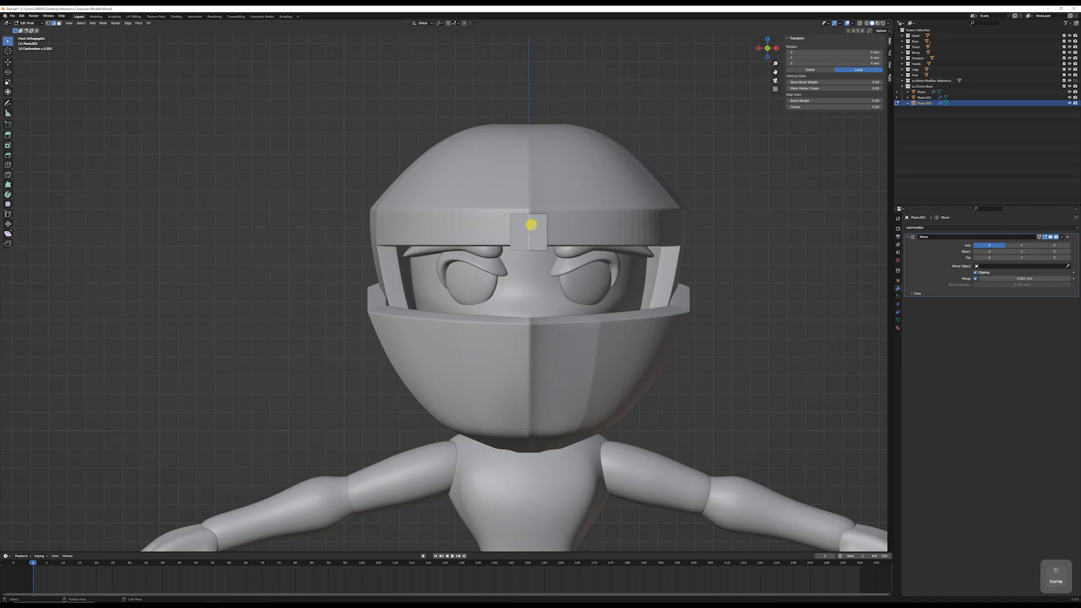
key("KP_Home")
key("g")
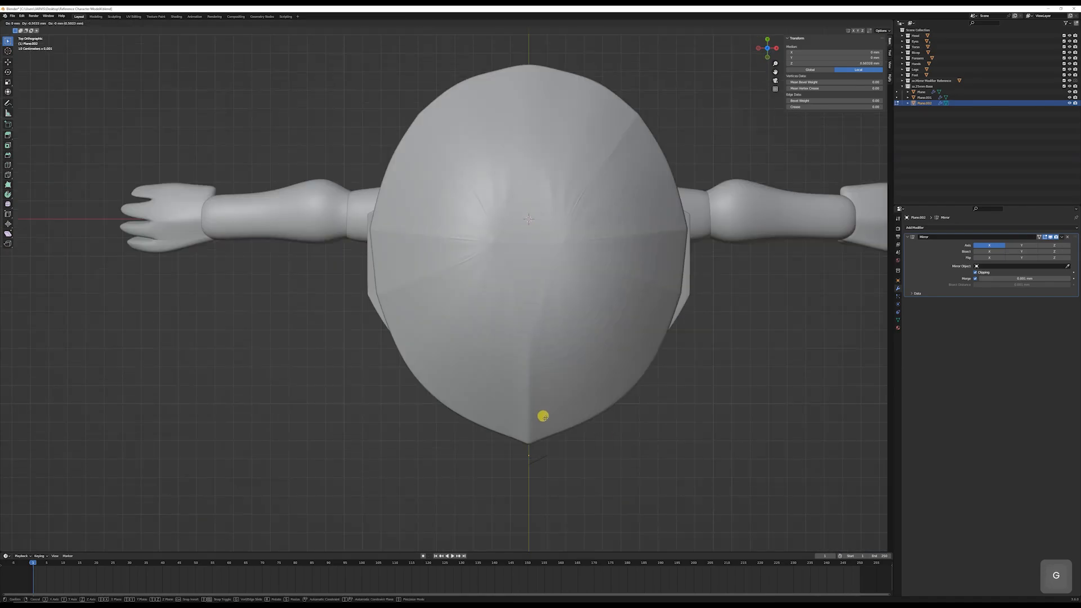
left_click(543, 415)
key("g")
left_click(544, 415)
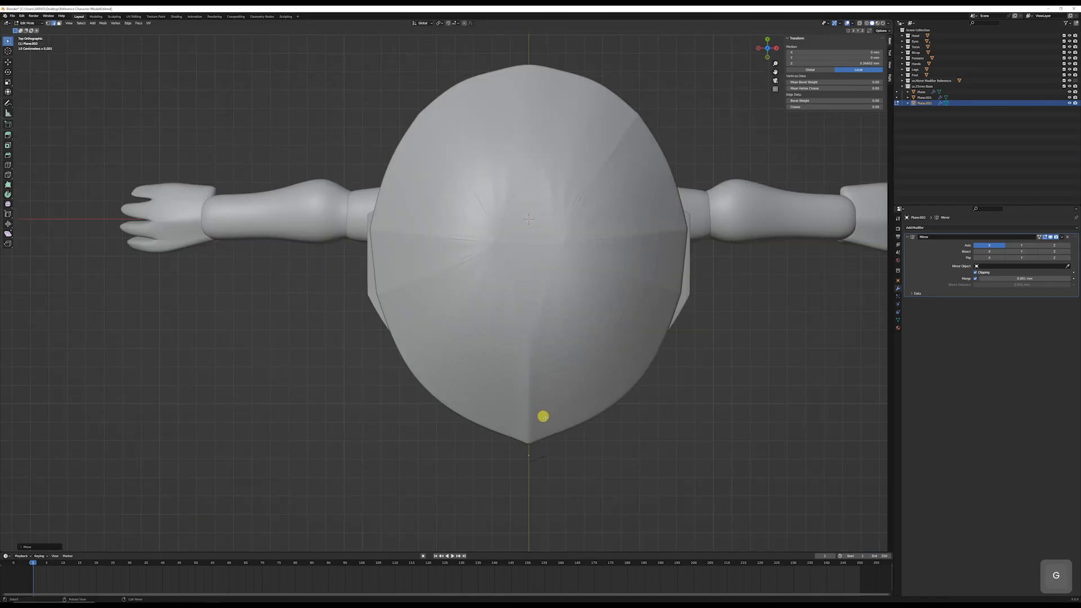
Step: Extrude the plane's outer vertical edge seven times in top wireframe view, following the helmet's outline from front to side
key("KP_End")
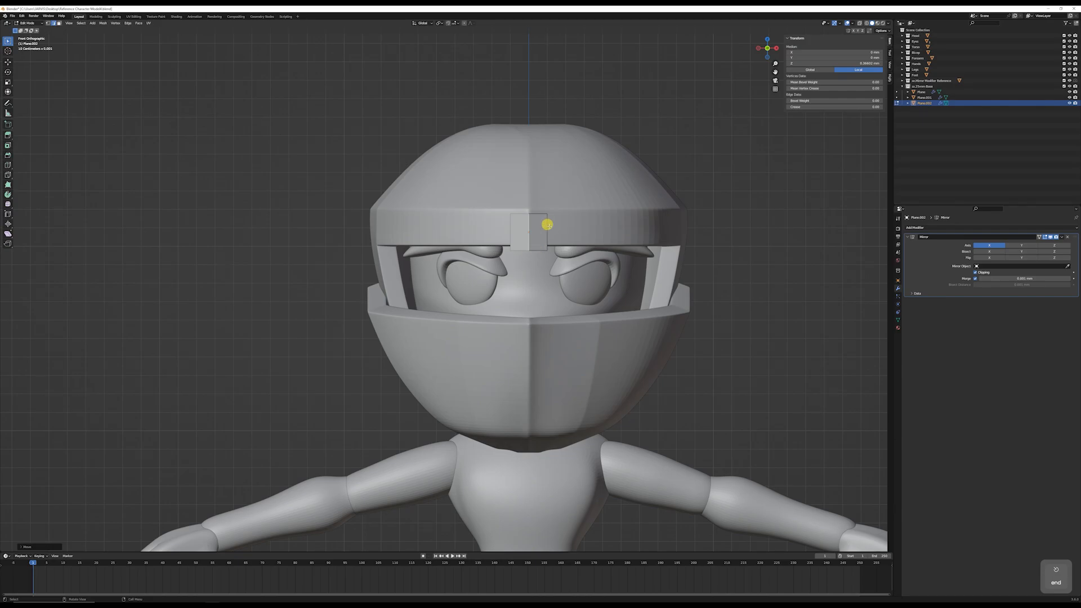
key("KP_Home")
key("shift+z")
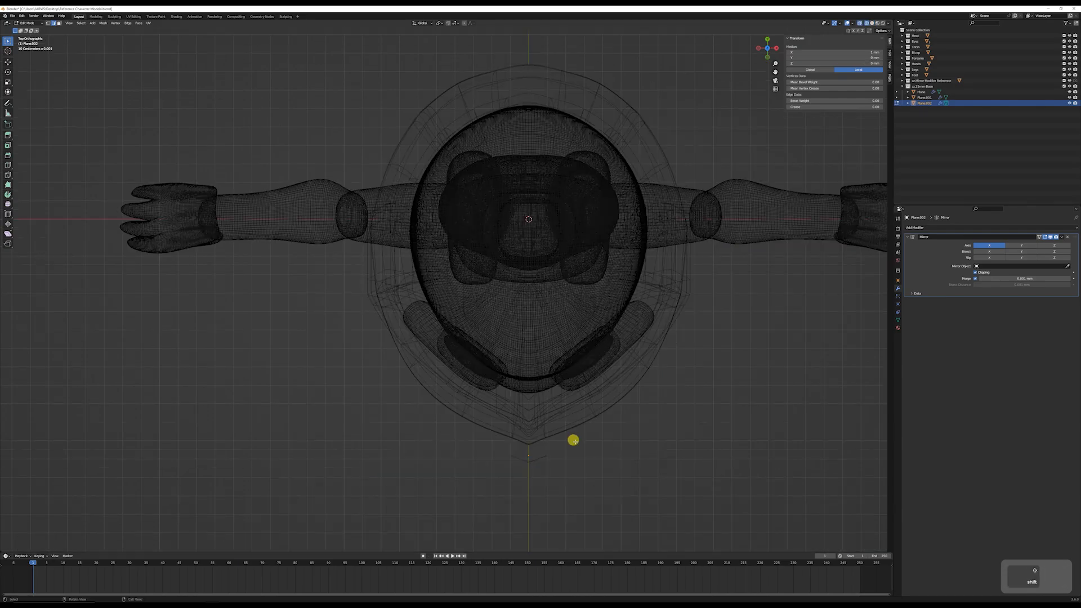
key("e")
left_click(618, 423)
key("e")
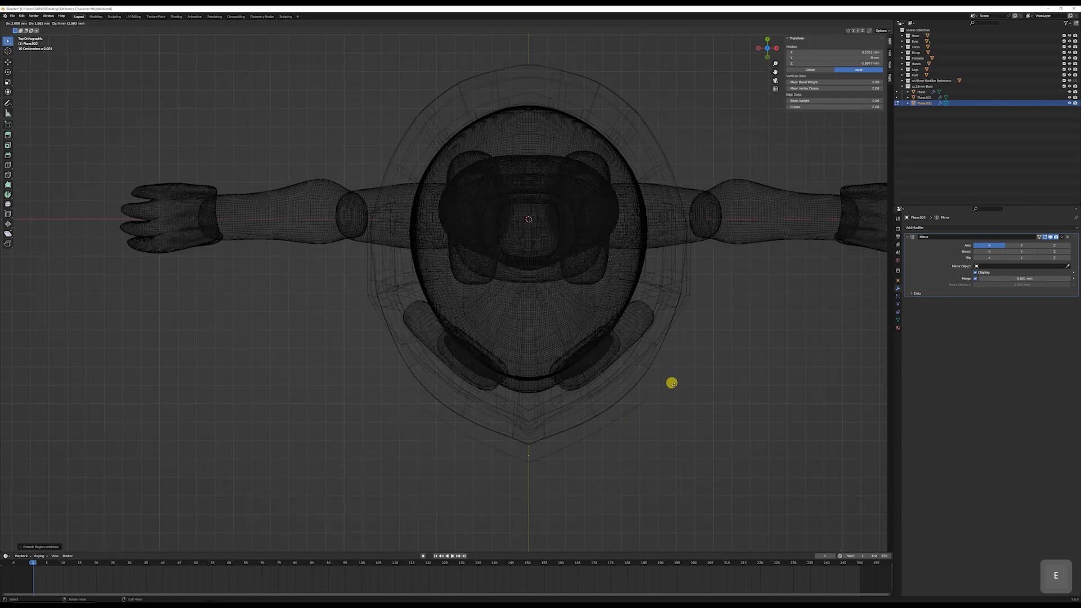
left_click(677, 381)
key("e")
left_click(704, 336)
key("e")
left_click(719, 286)
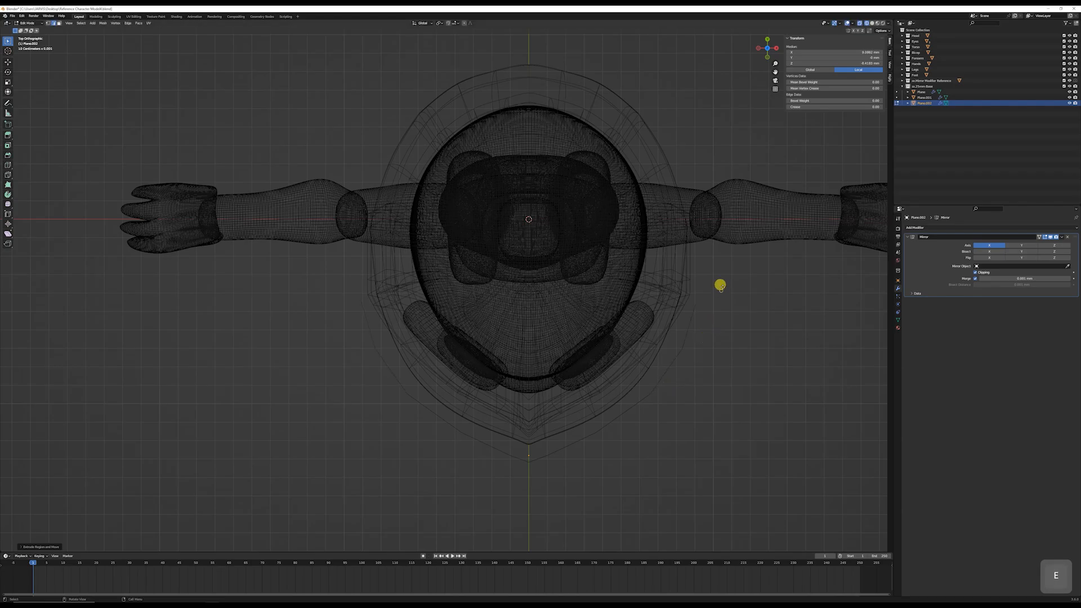
key("e")
left_click(722, 248)
key("e")
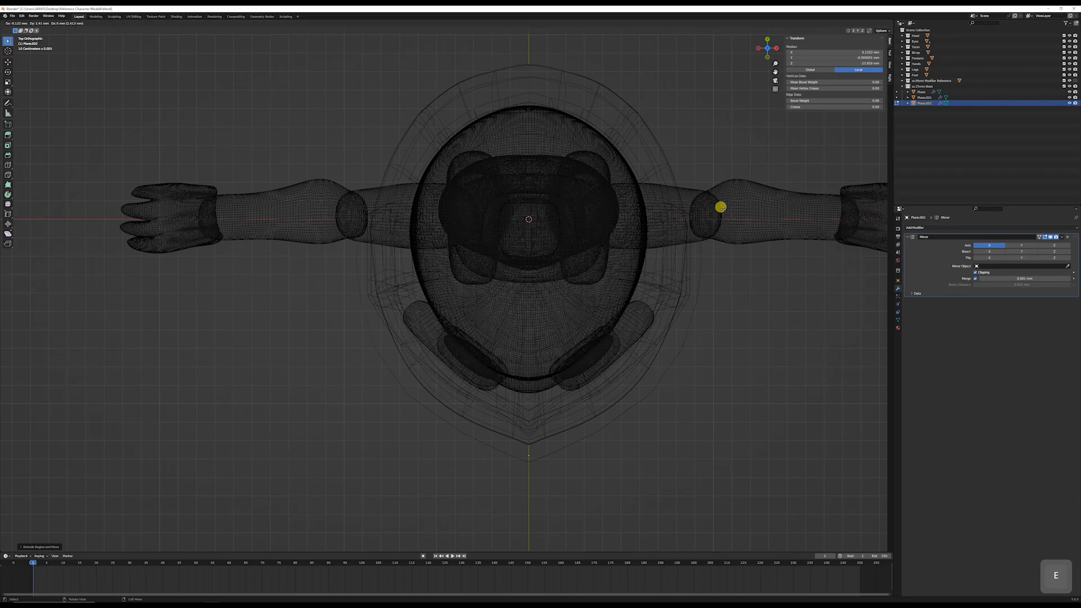
left_click(720, 203)
key("e")
left_click(721, 187)
Step: Select the upper edge loop of the new band in solid view and extrude it upward to above the helmet's crown
key("KP_1")
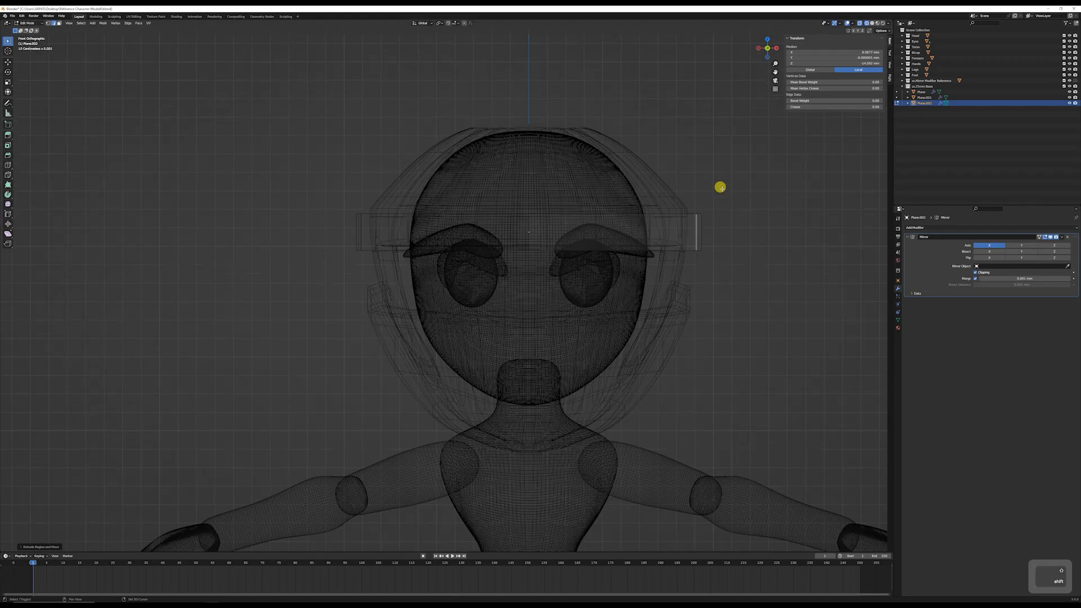
key("shift+z")
mouse_move(651, 193)
middle_mouse_down()
mouse_move(474, 206)
mouse_move(533, 209)
middle_mouse_up()
left_click(459, 199, "alt")
key("KP_1")
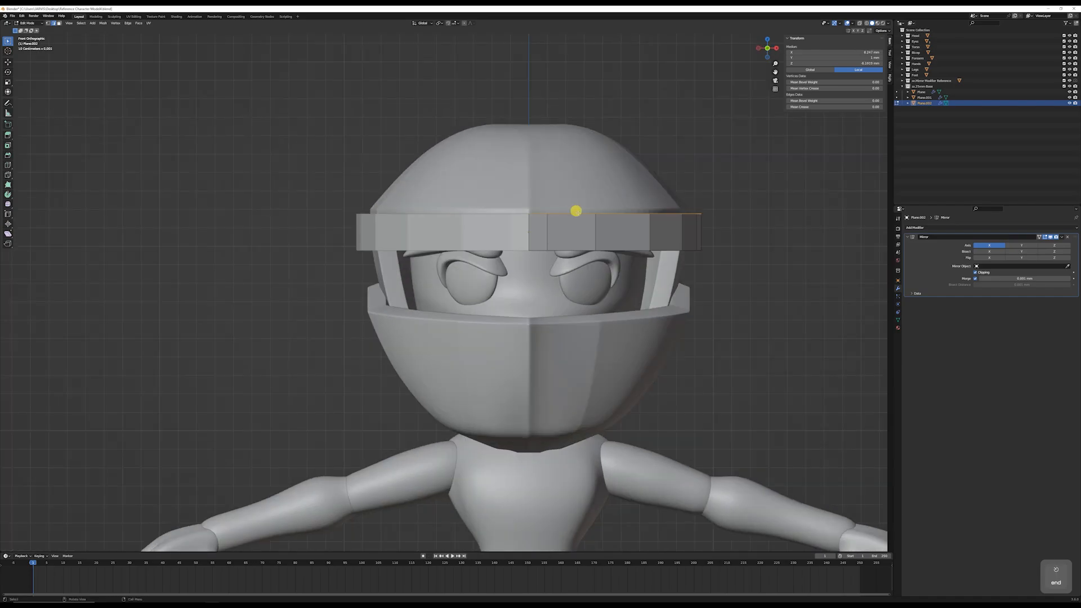
left_click(594, 114)
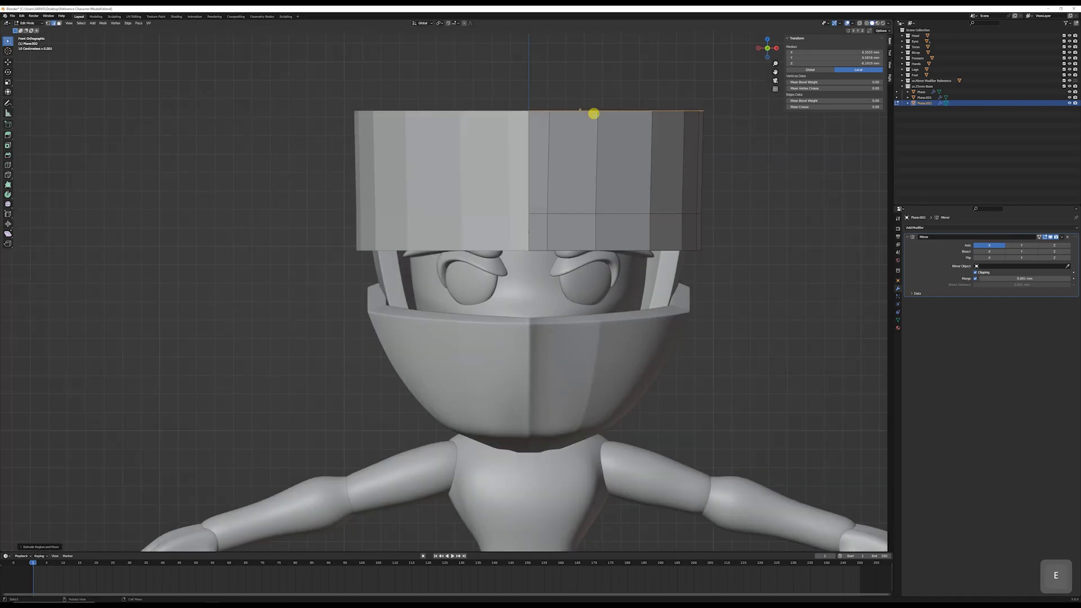
Step: Try scaling the band's extruded upper edge loop inward, and adjust its height along Z
key("s")
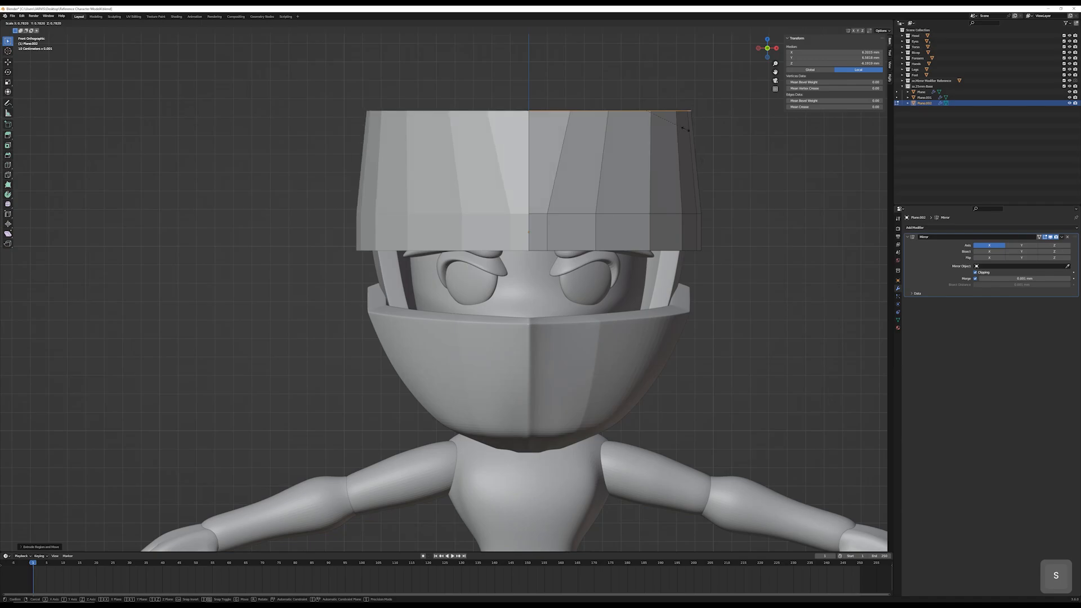
left_click(685, 128)
key("g")
key("z")
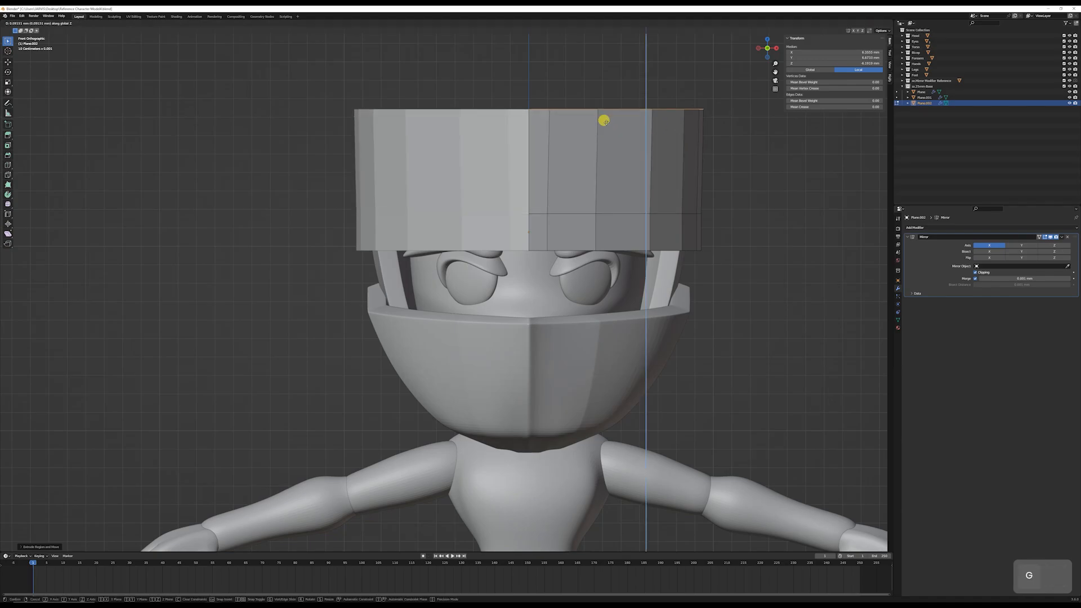
left_click(605, 112)
middle_click_drag(606, 112, 584, 170)
key("KP_3")
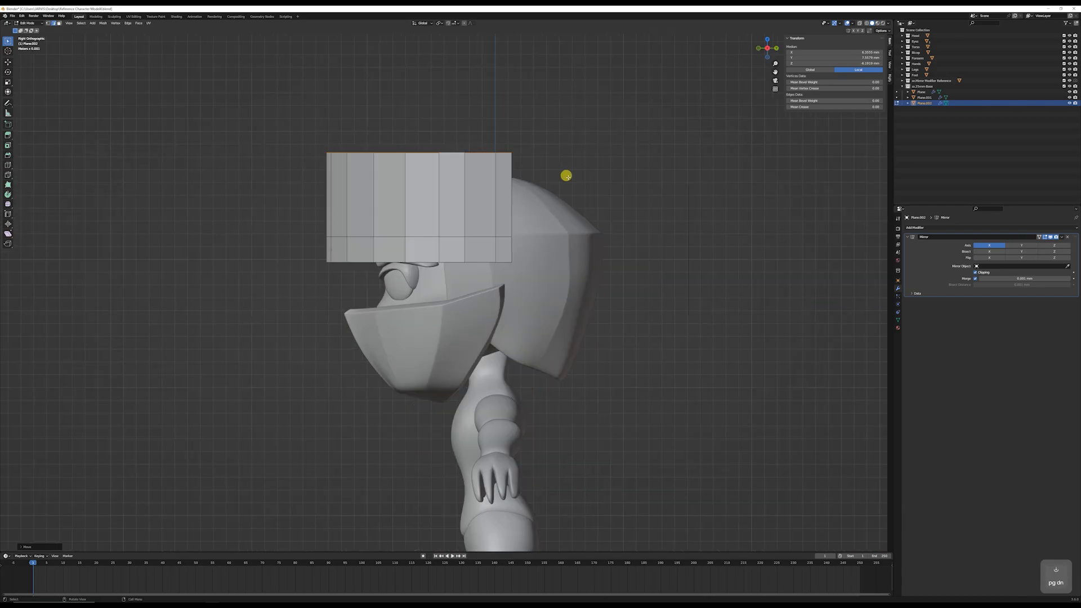
Step: Tilt the band's upper edge loop in side view so it slopes down toward the back, and move it down and back
key("r")
left_click(541, 225)
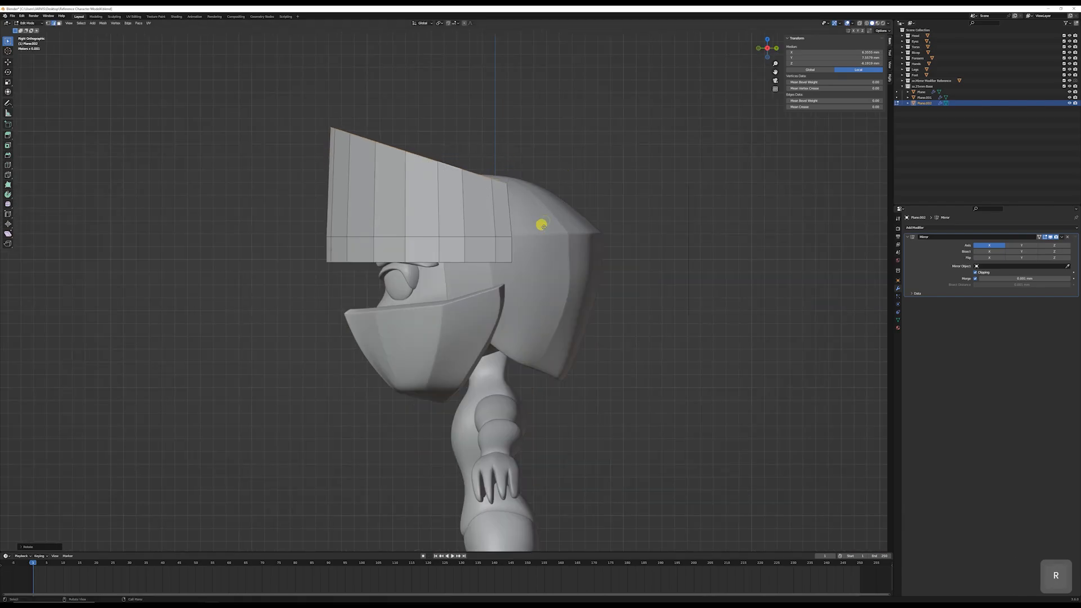
key("g")
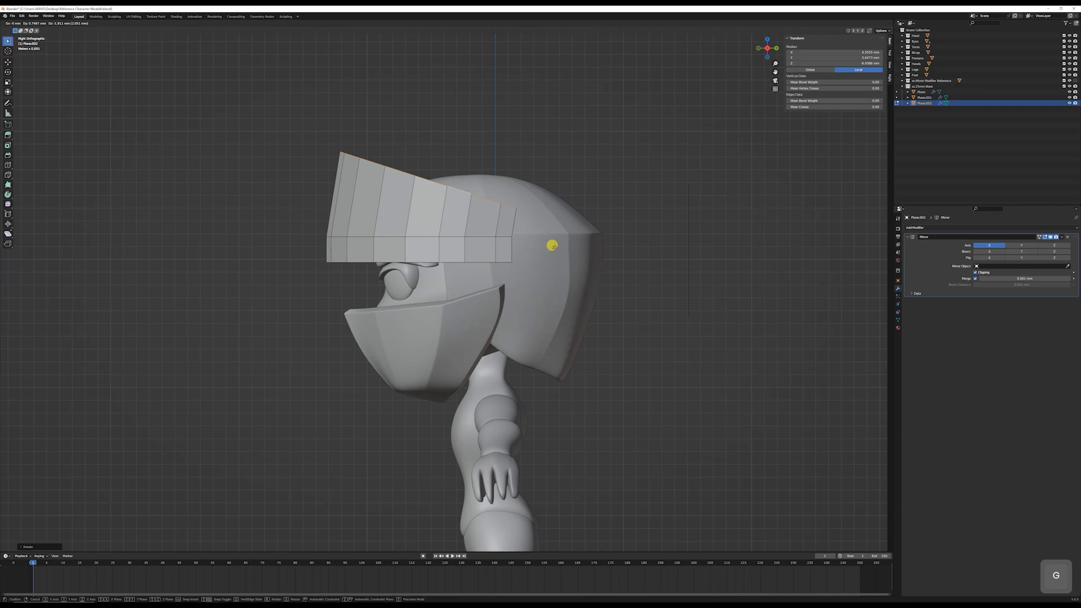
left_click(557, 243)
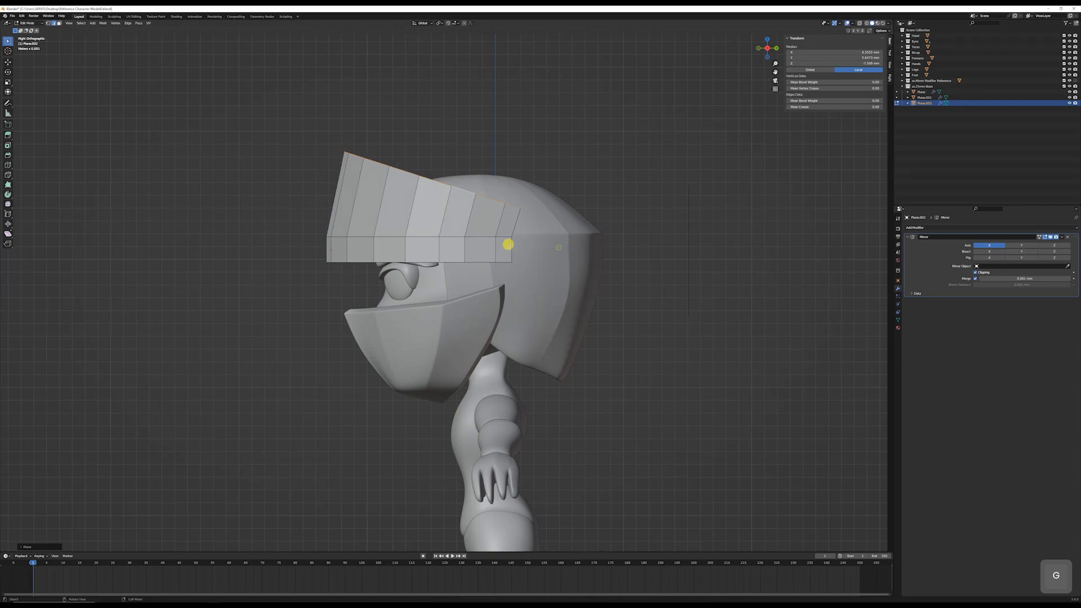
Step: Pull the middle vertex of the band's rear end backward in side view to form a pointed end
mouse_move(509, 241)
middle_mouse_down()
mouse_move(639, 246)
mouse_move(509, 244)
middle_mouse_up()
key("Page_Down")
left_click(516, 238)
key("g")
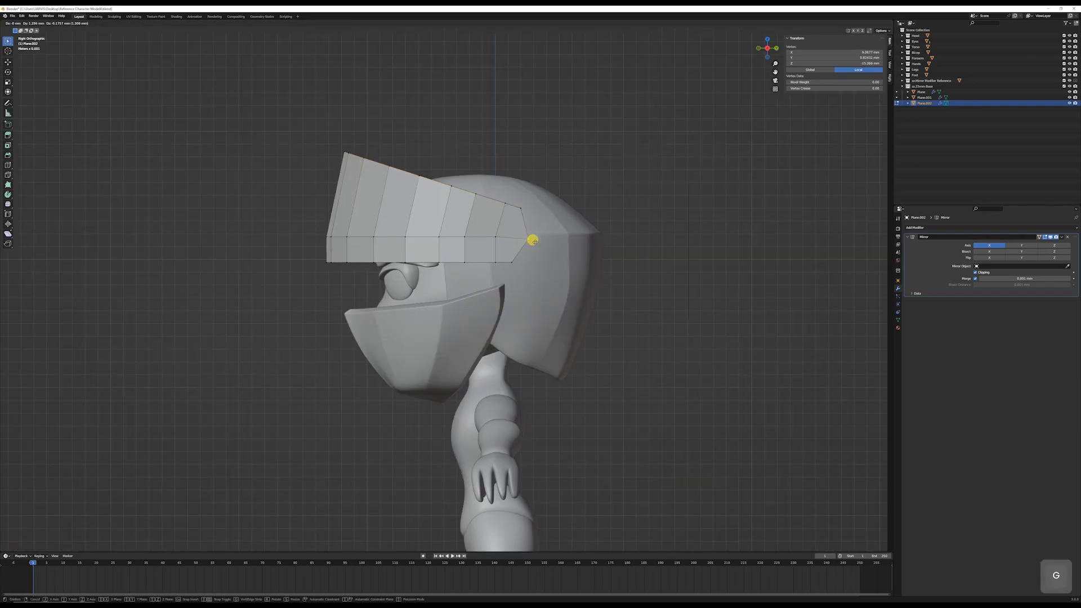
left_click(533, 241)
key("g")
left_click(519, 264)
Step: Select the band's lower edge loop in side view, tilt it down toward the front, and lower it
scroll(338, 258, "up", 1)
key("2")
left_click(302, 258)
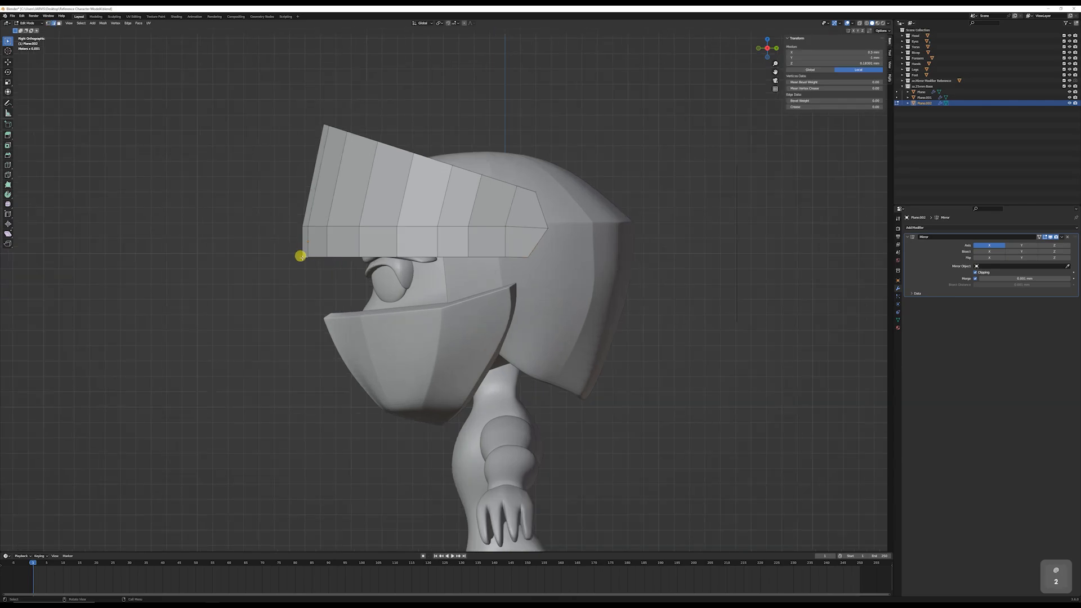
key("r")
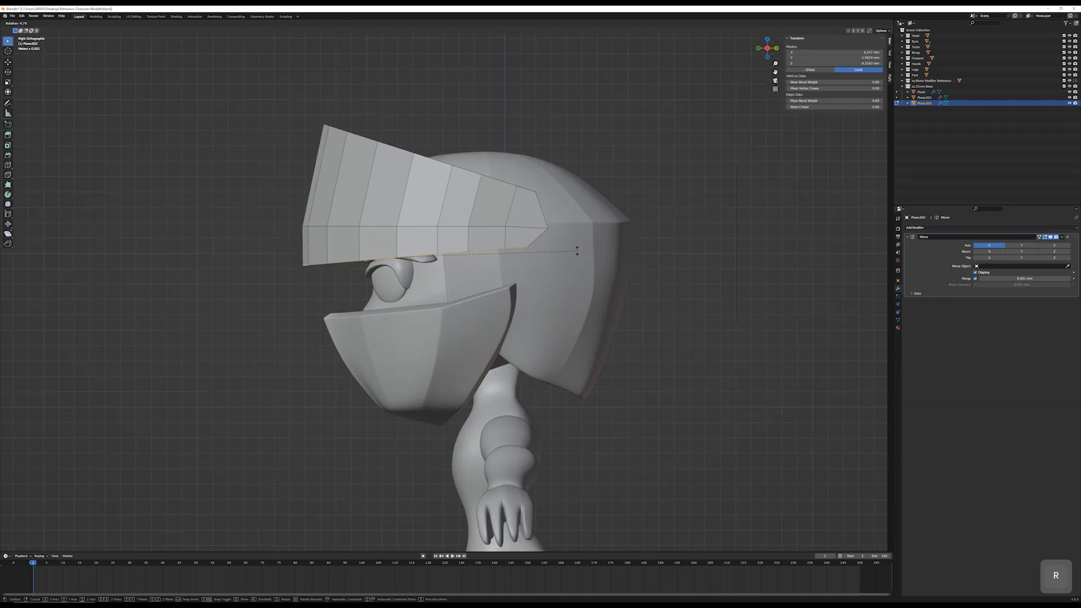
left_click(574, 248)
key("g")
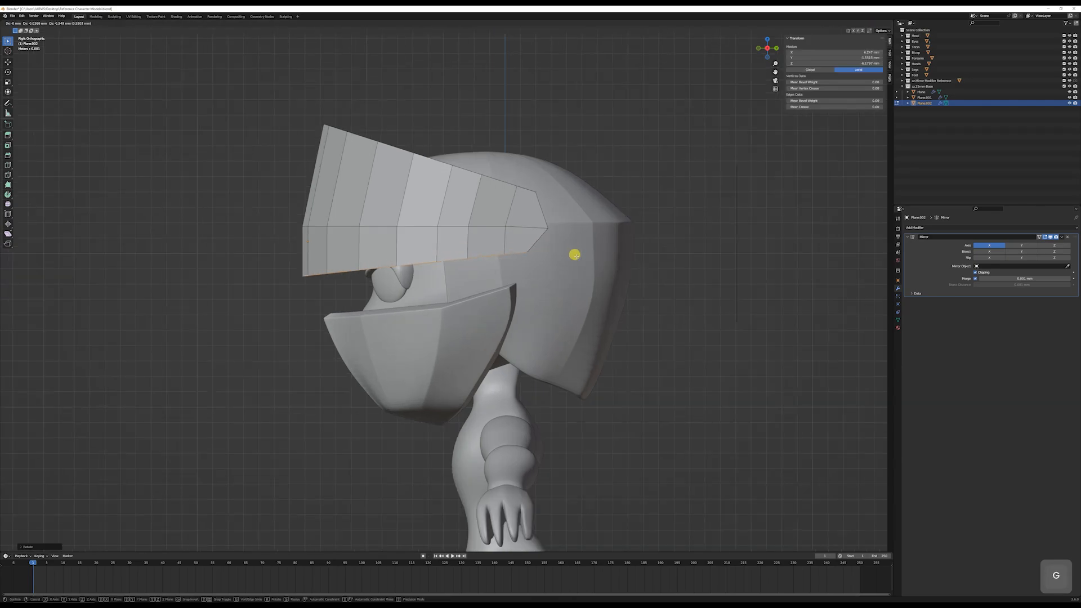
left_click(574, 255)
key("r")
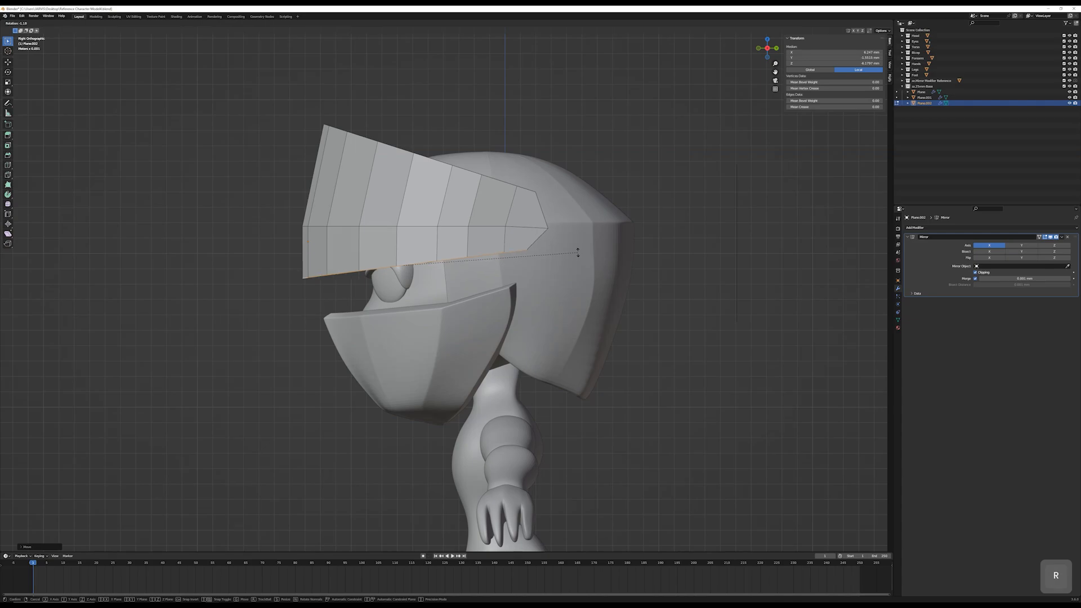
left_click(578, 253)
Step: Select the band's middle horizontal edge loop, scale it along X, and reposition it to bulge the sides slightly
key("Tab")
middle_click_drag(487, 249, 535, 224)
scroll(558, 246, "down", 1)
key("Tab")
left_click(535, 230, "alt")
key("s")
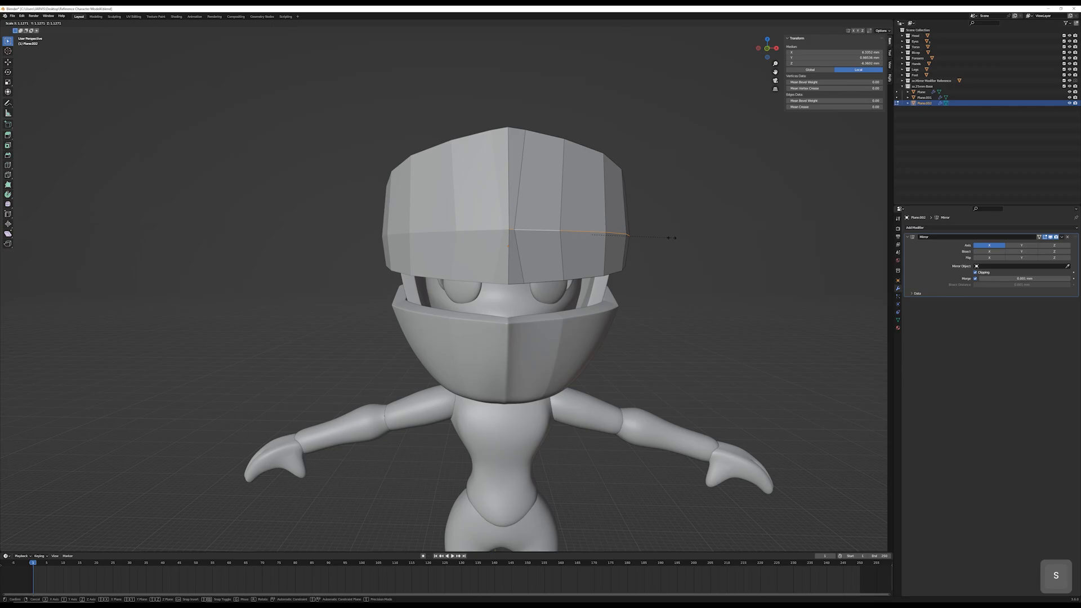
key("x")
left_click(682, 236)
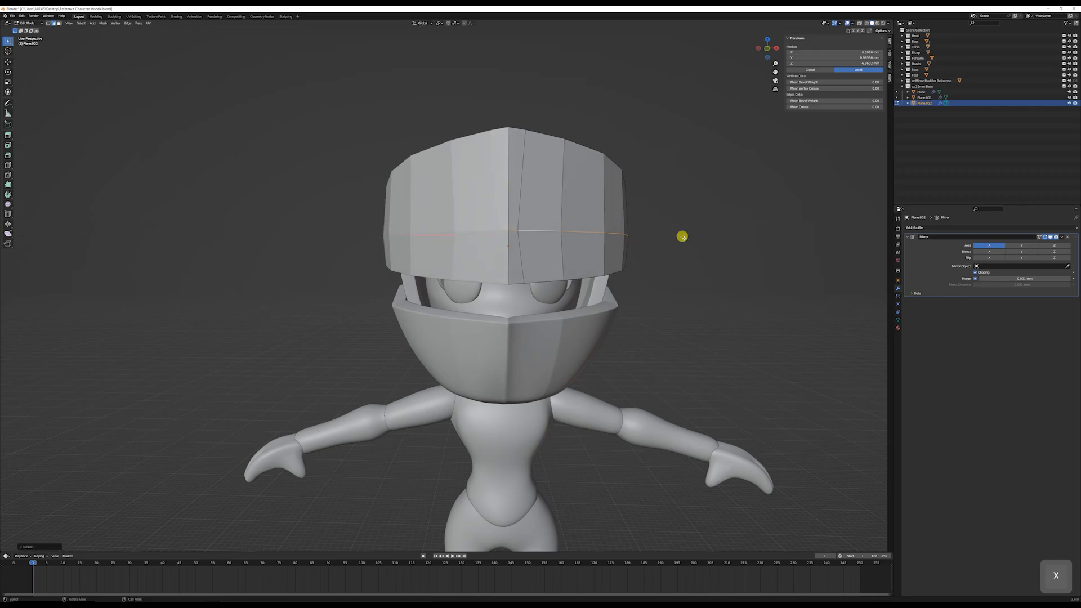
key("g")
left_click(689, 237)
middle_click_drag(686, 237, 617, 251)
Step: Scale the whole band up slightly in object mode, rotate it a little, and adjust its height along Z
key("Tab")
scroll(586, 244, "down", 1)
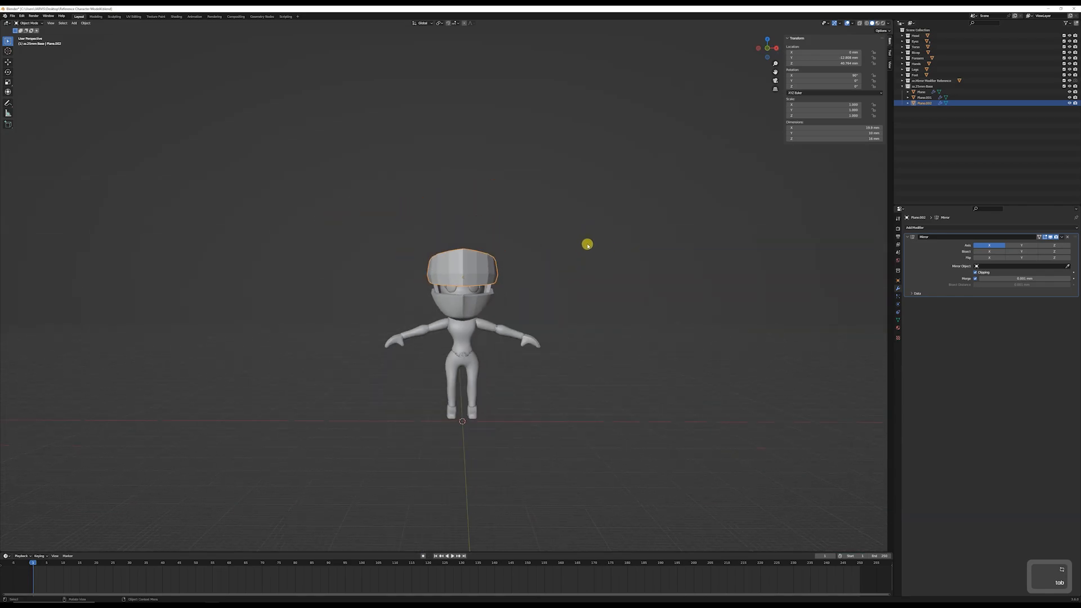
scroll(541, 237, "up", 3)
key("s")
left_click(534, 246)
middle_click_drag(534, 246, 627, 332)
key("r")
left_click(594, 236)
key("g")
key("z")
left_click(587, 235)
Step: Select all of the band's faces and extrude them outward to give the band thickness
scroll(516, 246, "up", 2)
key("Tab")
key("a")
scroll(535, 242, "down", 3)
key("e")
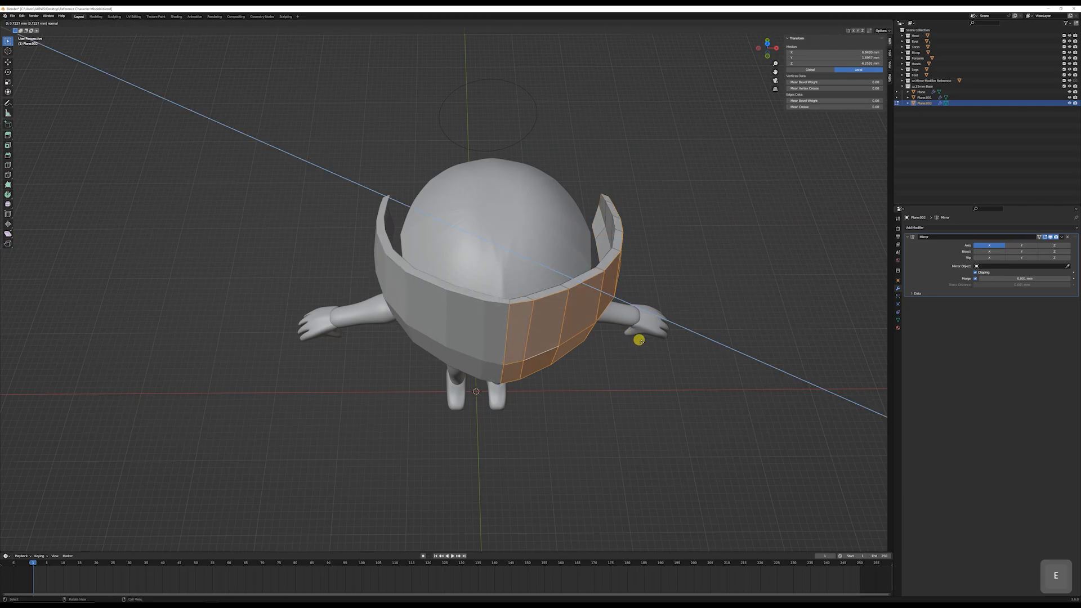
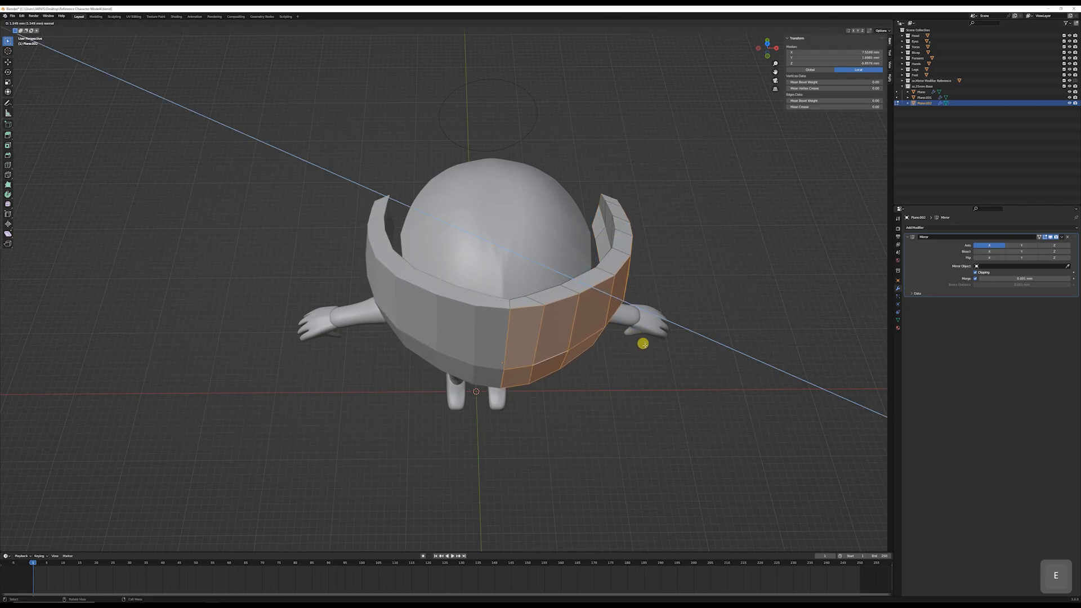
left_click(643, 341)
Step: Move the extruded outer faces of the band inward and forward in top view to even out its thickness
middle_click_drag(643, 341, 632, 246)
scroll(628, 252, "up", 3)
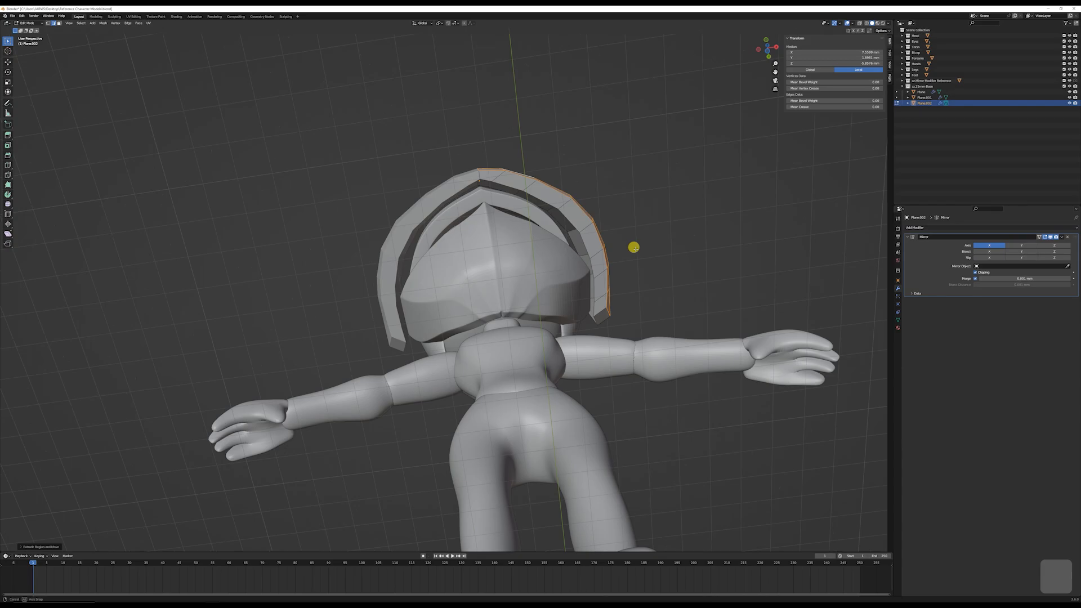
key("KP_7")
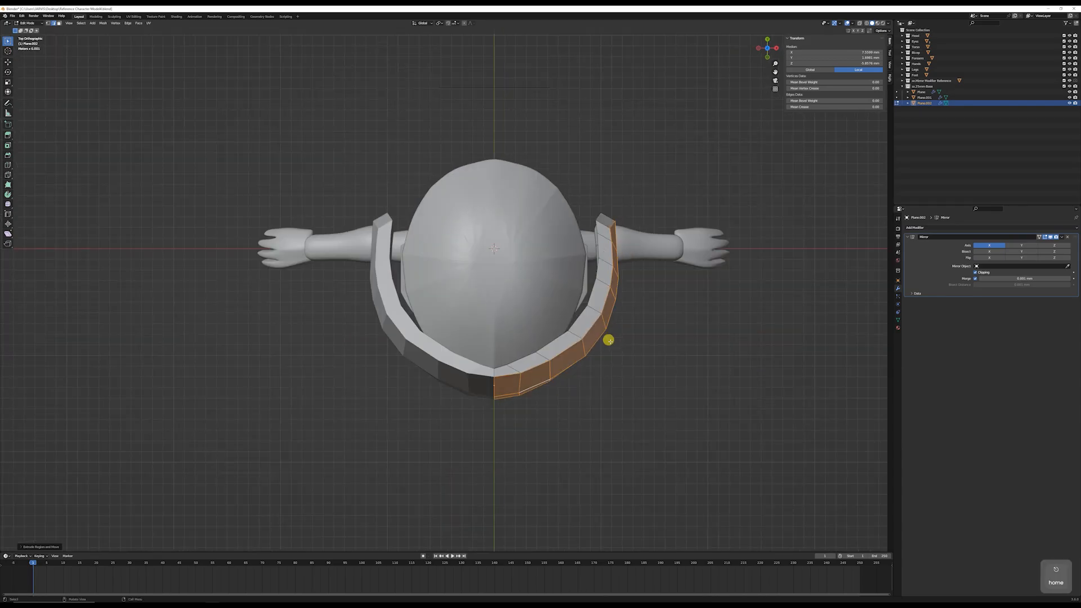
key("g")
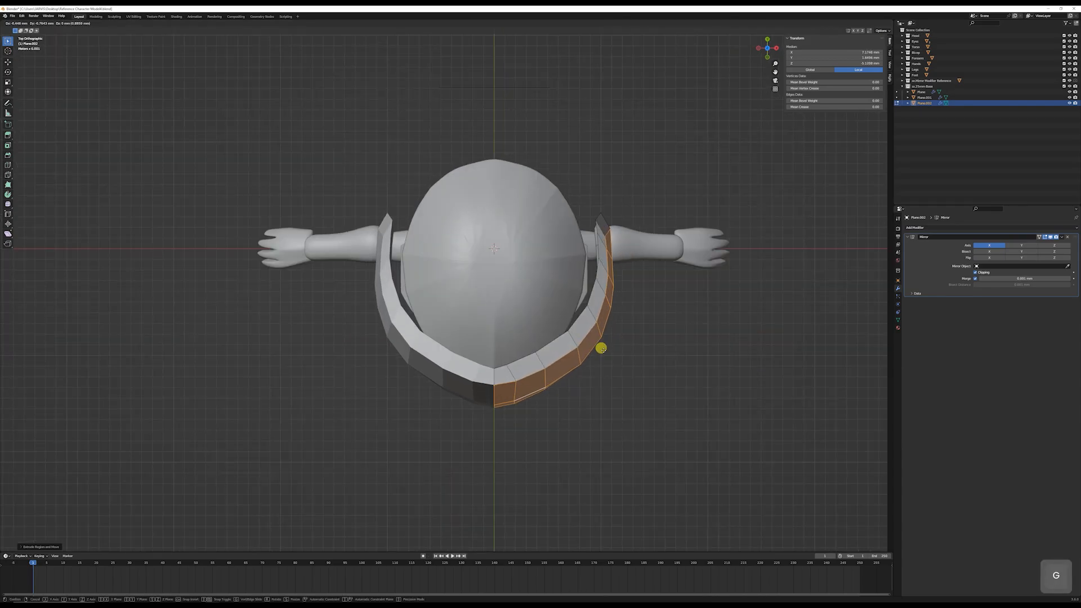
left_click(580, 321)
middle_click_drag(579, 321, 507, 285)
Step: Scale the whole band narrower along X in front view, and scale it along Z
key("Tab")
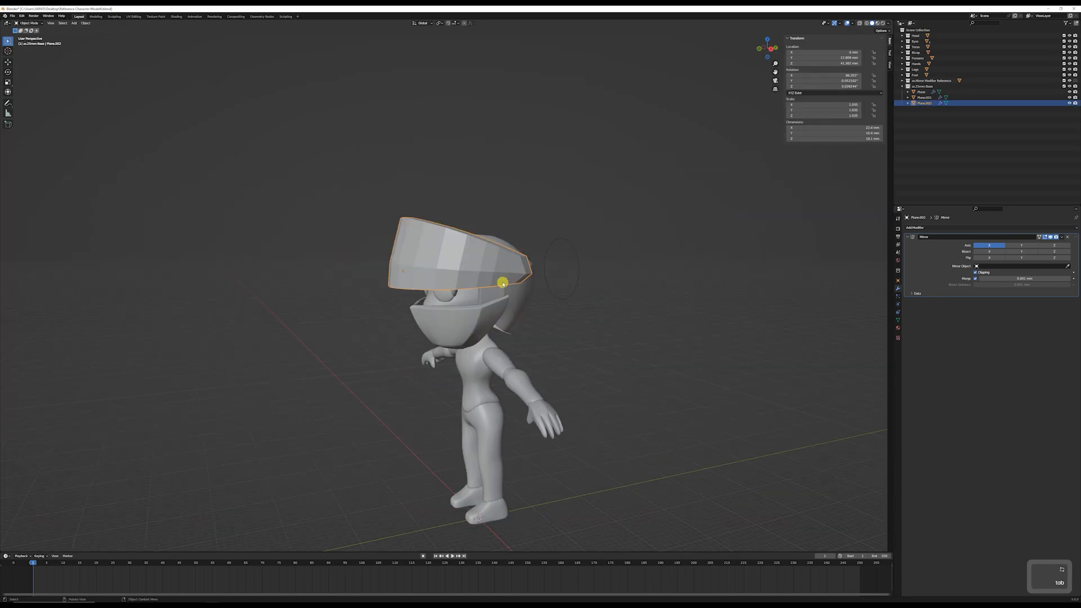
key("End")
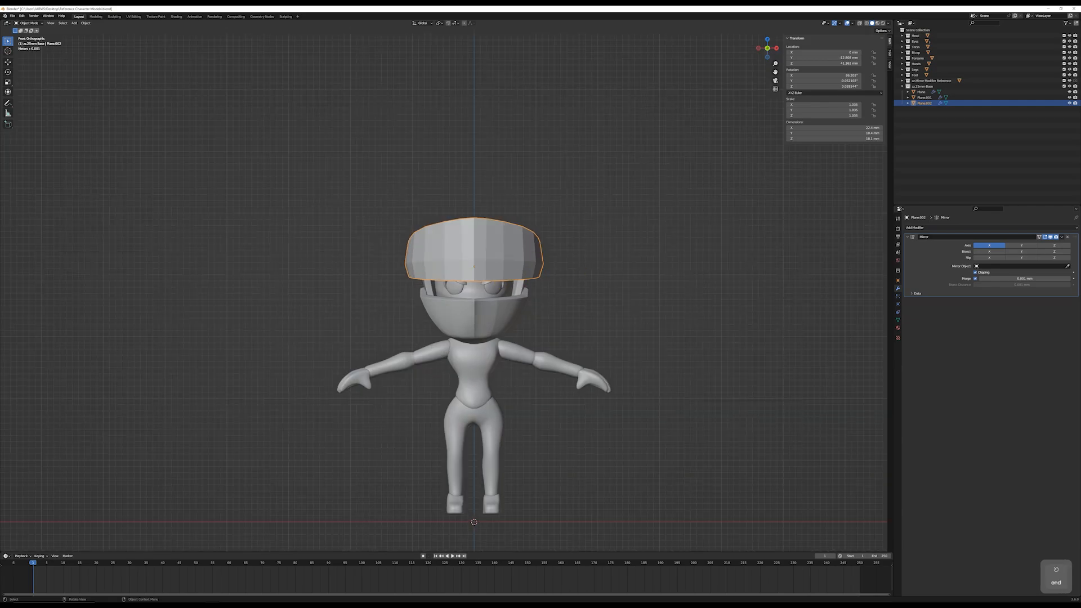
key("s")
key("x")
left_click(587, 288)
middle_click_drag(587, 287, 532, 253)
key("s")
key("z")
left_click(538, 243)
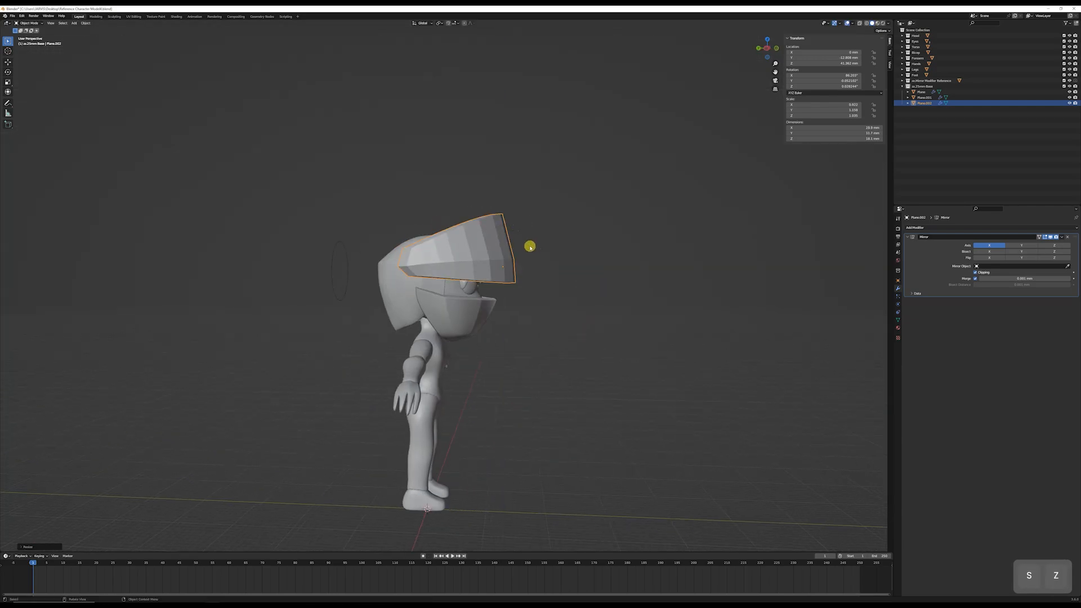
Step: Rotate the band in right side view to raise its front, and reposition it against the helmet
key("End")
key("Page_Down")
key("r")
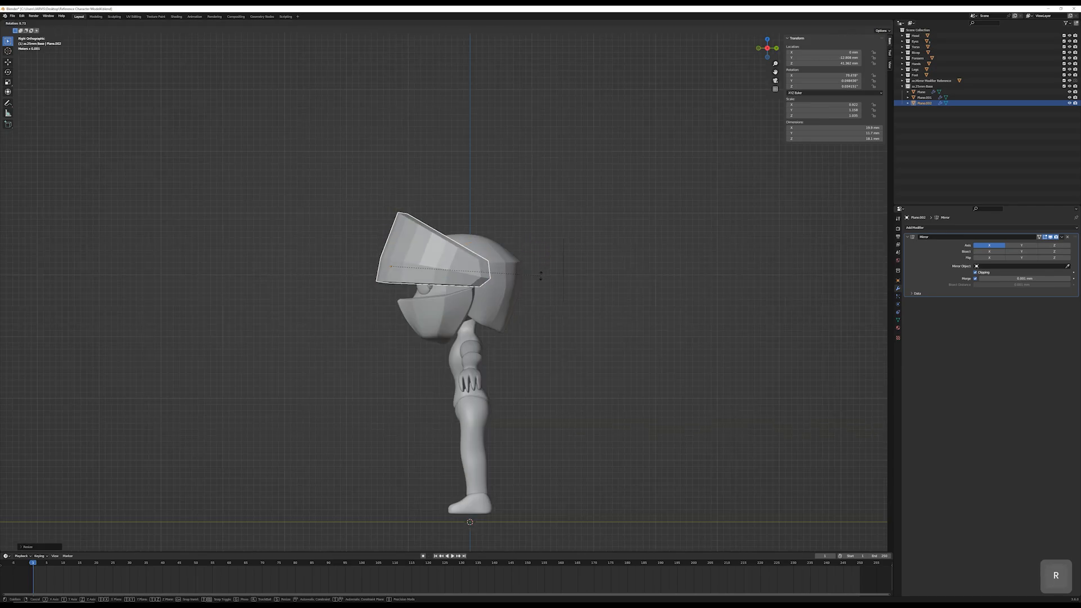
left_click(523, 263)
key("g")
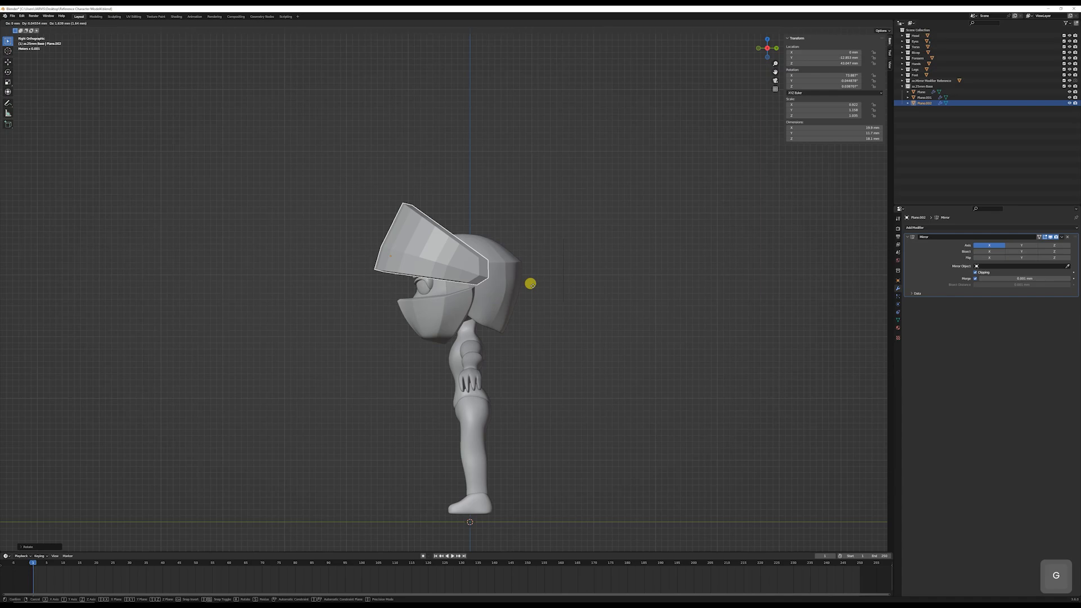
left_click(525, 291)
middle_click_drag(525, 291, 540, 343)
Step: Add three vertical loop cuts across the wide faces on the band's front and side
scroll(545, 311, "up", 5)
key("Tab")
mouse_move(541, 277)
middle_mouse_down()
mouse_move(545, 248)
mouse_move(531, 263)
middle_mouse_up()
key("alt+a")
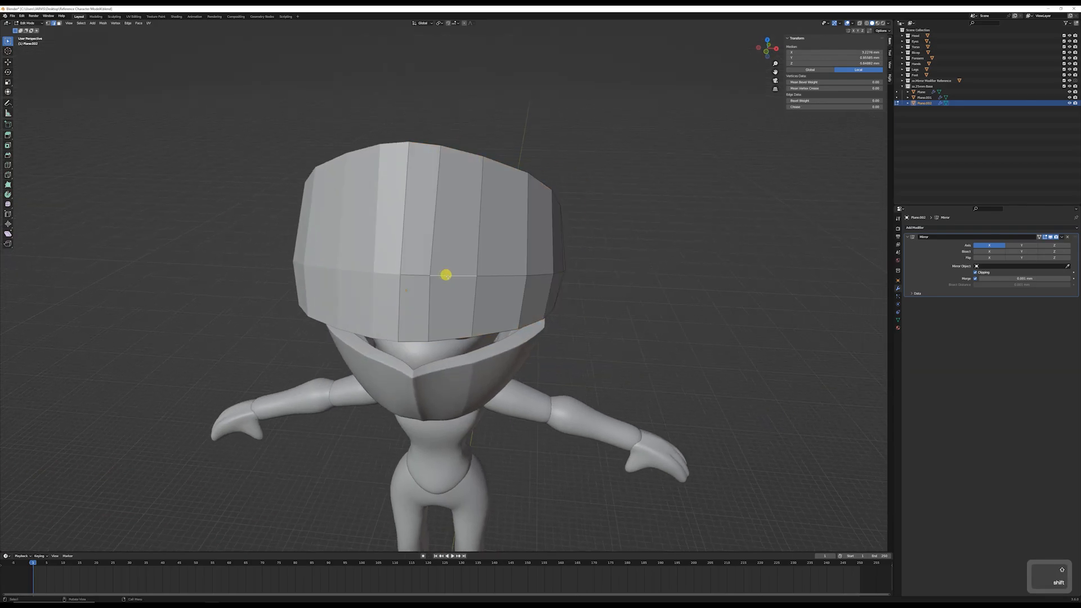
key("ctrl+r")
left_click(447, 276)
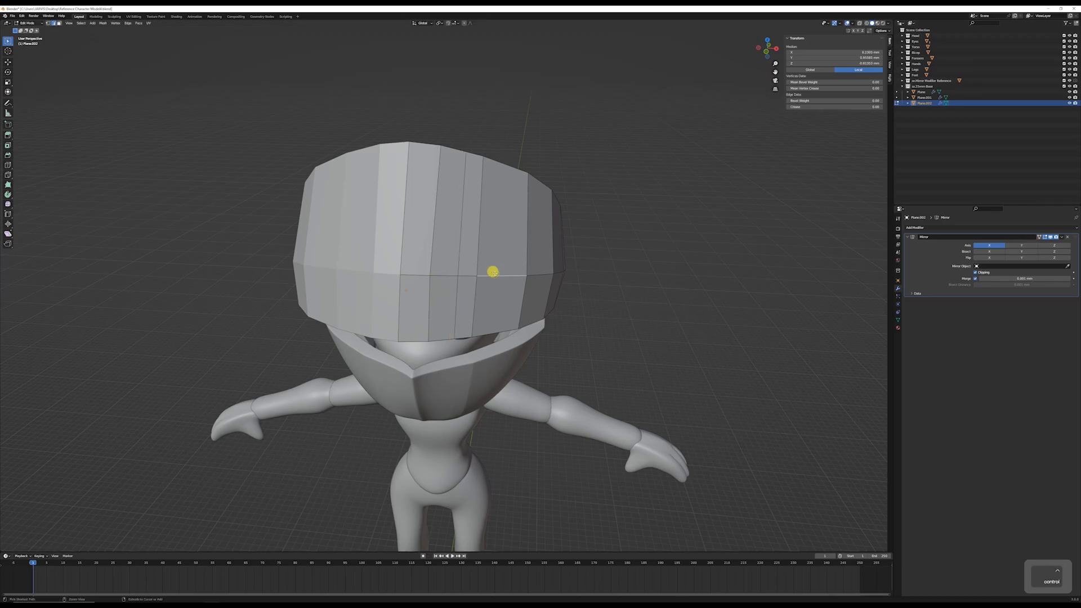
left_click(509, 272)
middle_click_drag(516, 271, 518, 274)
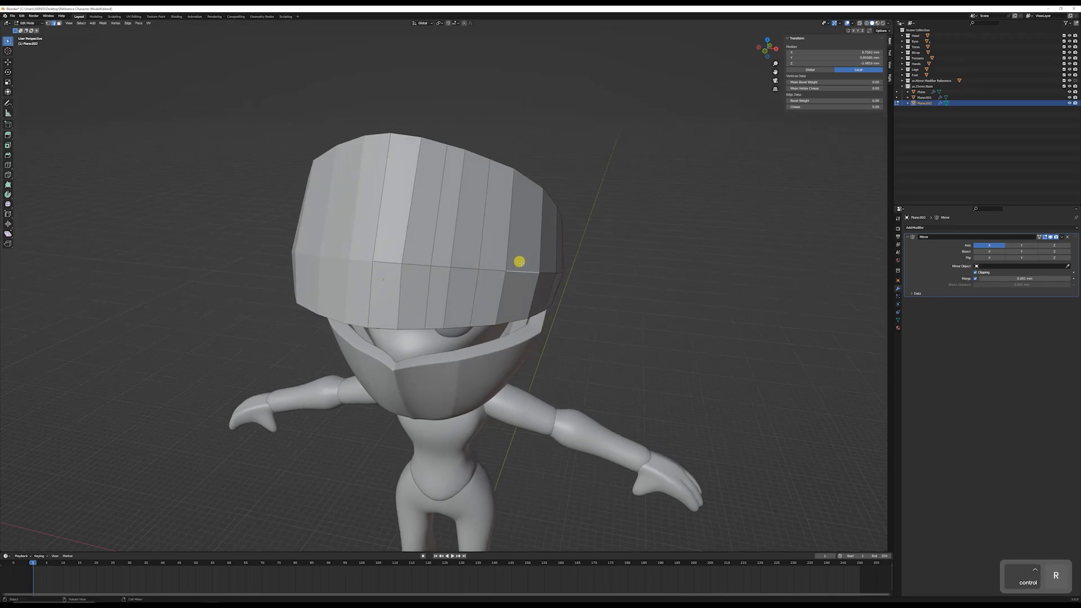
key("ctrl+r")
left_click(521, 266)
key("3")
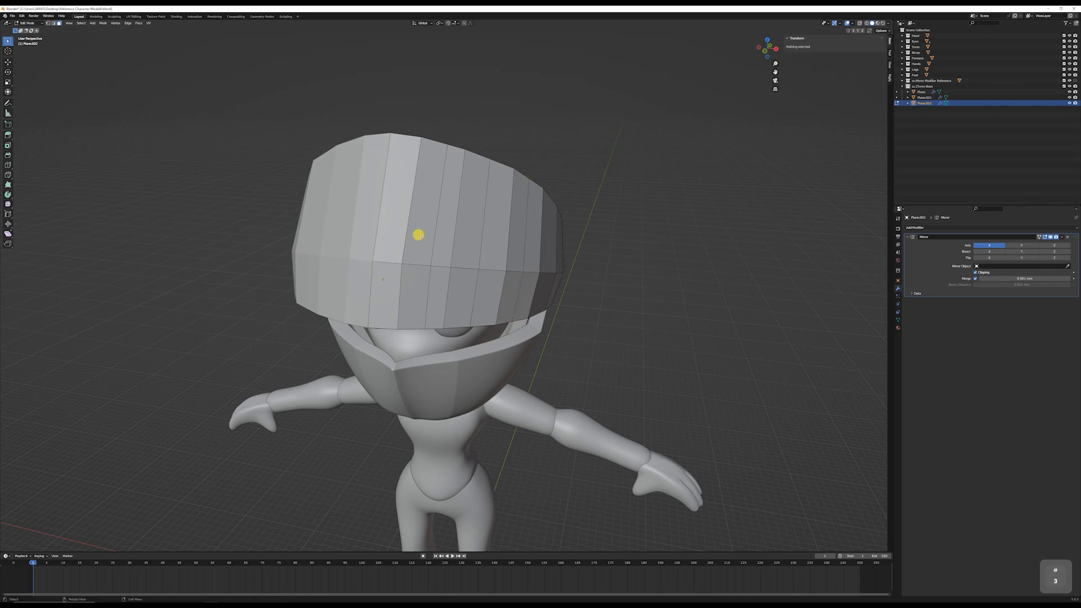
left_click(421, 237)
left_click(465, 240, "shift")
left_click(511, 241, "shift")
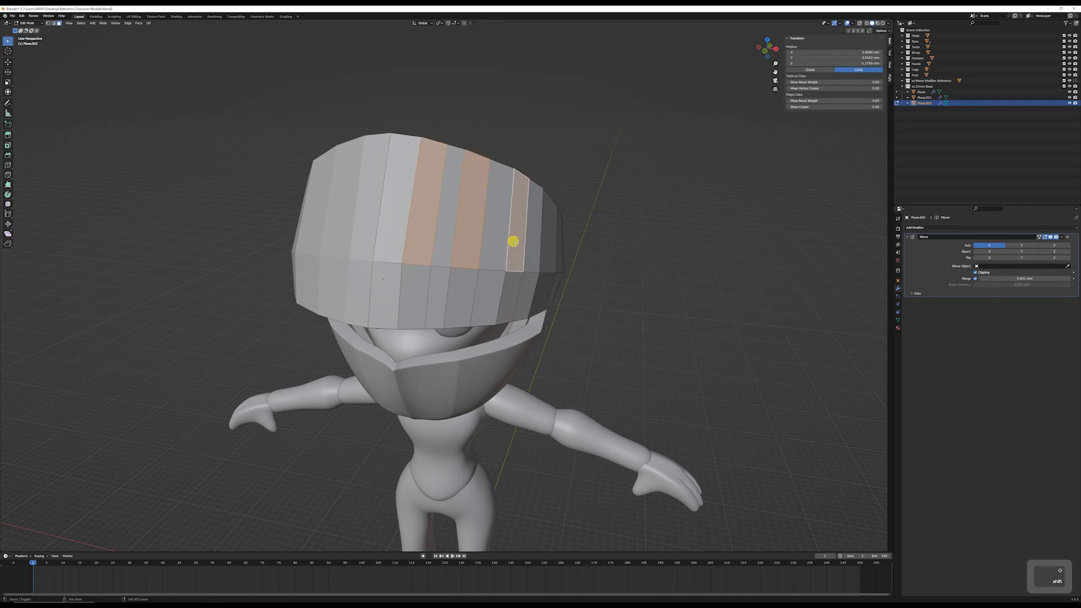
middle_click_drag(512, 241, 449, 210)
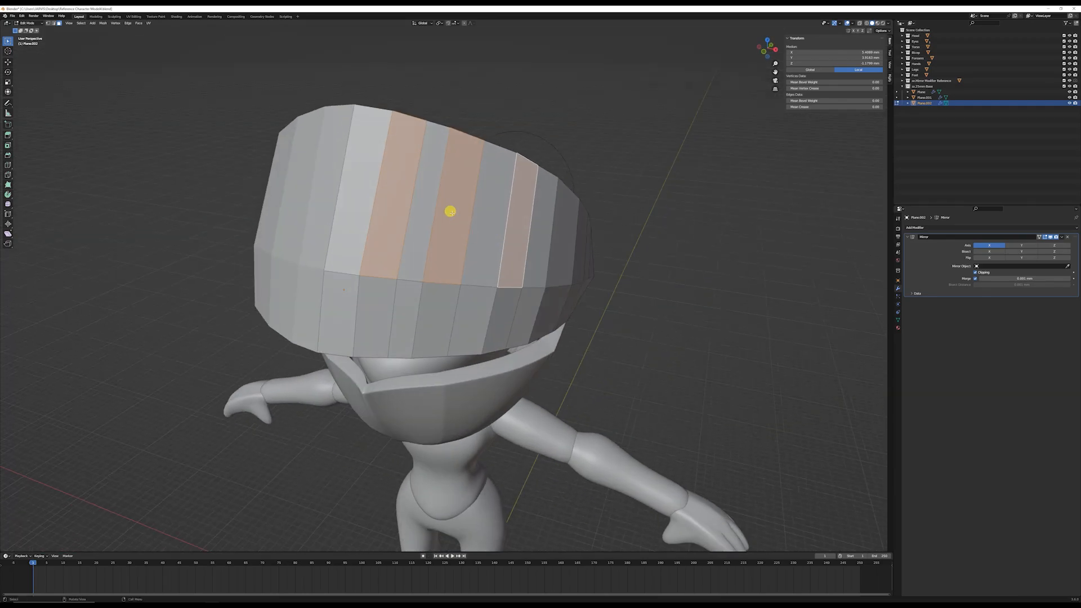
left_click(432, 206)
left_click(434, 208)
key("Tab")
key("Tab")
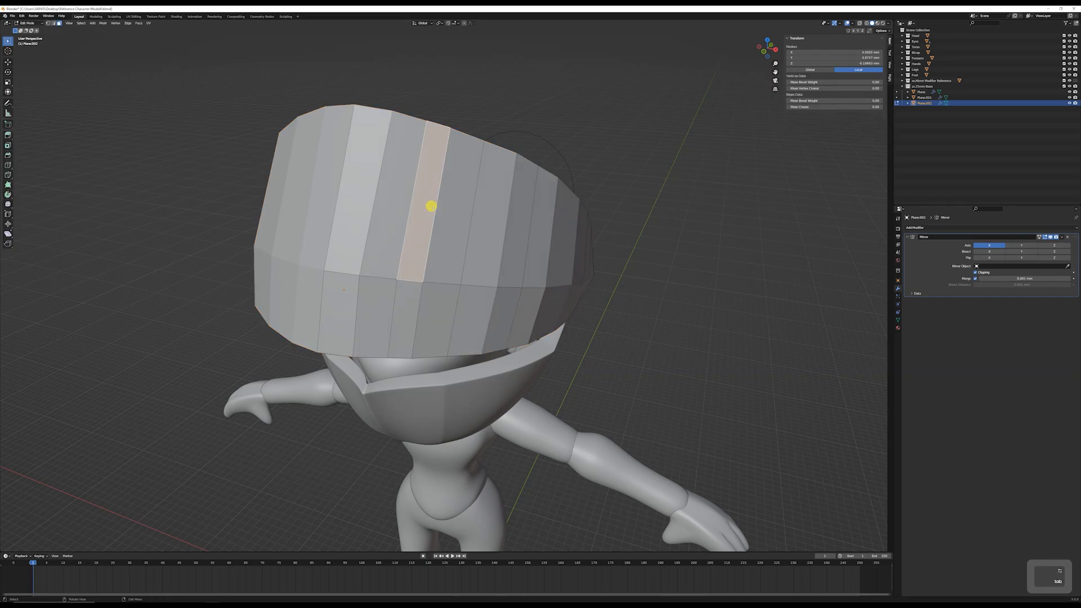
Step: Add two horizontal loop cuts around the band, one near its upper edge and one near its lower edge
key("2")
left_click(437, 207)
key("ctrl+r")
left_click(446, 176)
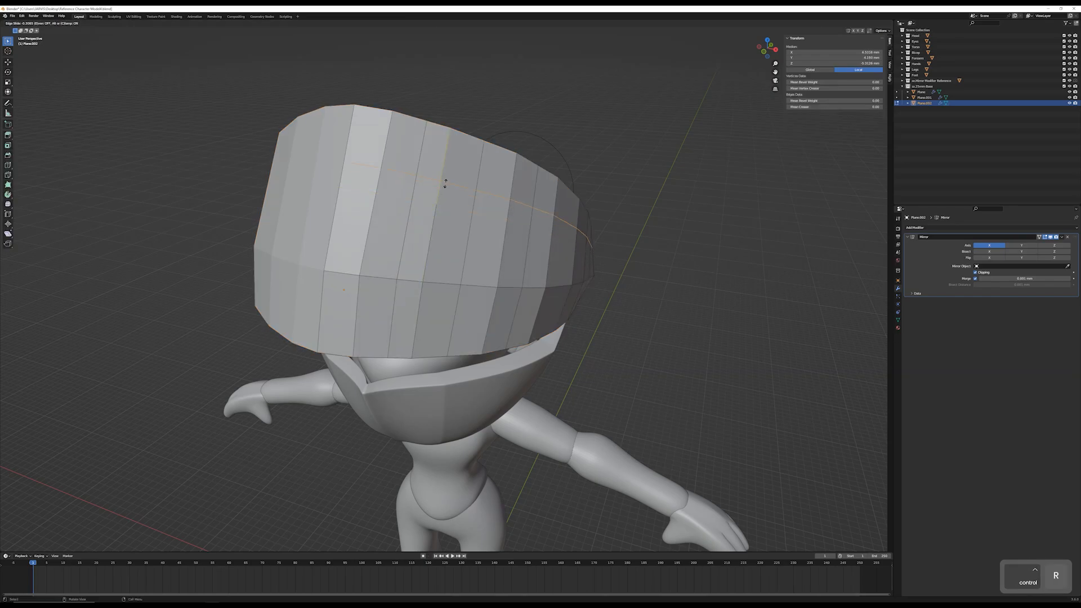
right_click(443, 186)
key("ctrl+r")
left_click(422, 323)
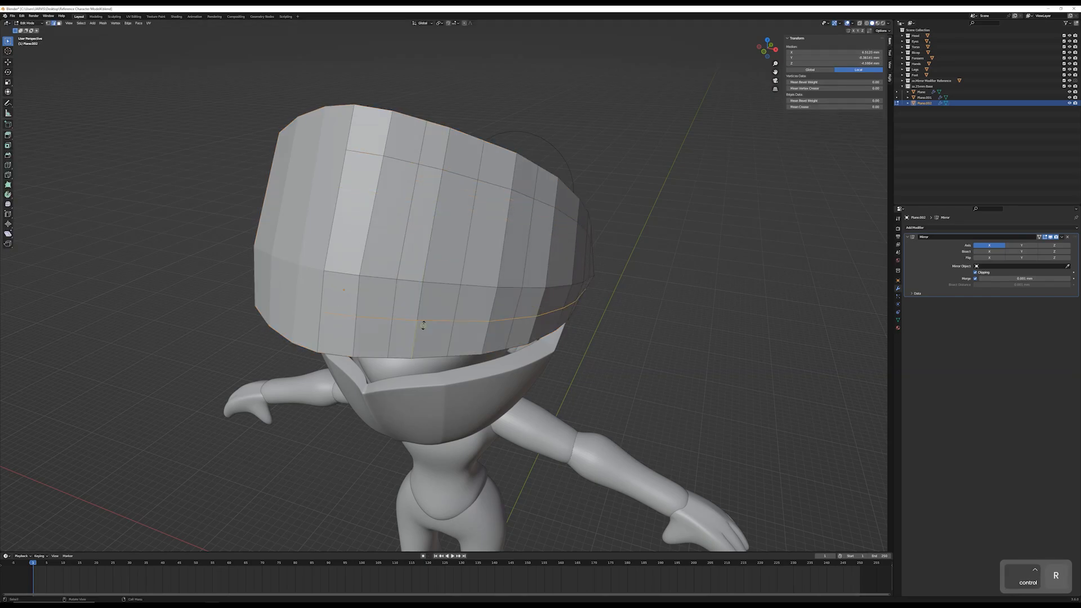
left_click(421, 331)
Step: Select alternating vertical face strips between the horizontal loop cuts and extrude them inward to form recessed slots
key("3")
left_click(385, 238)
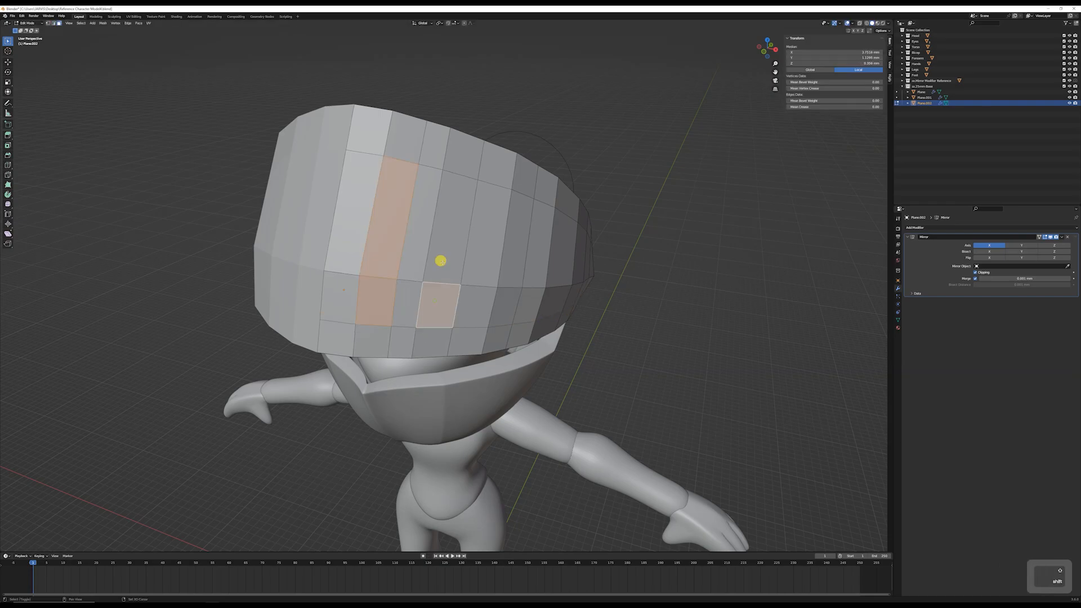
left_click(513, 267, "shift")
left_click(499, 308, "shift")
middle_click_drag(489, 260, 516, 273)
key("e")
left_click(486, 274)
scroll(518, 282, "down", 2)
key("Tab")
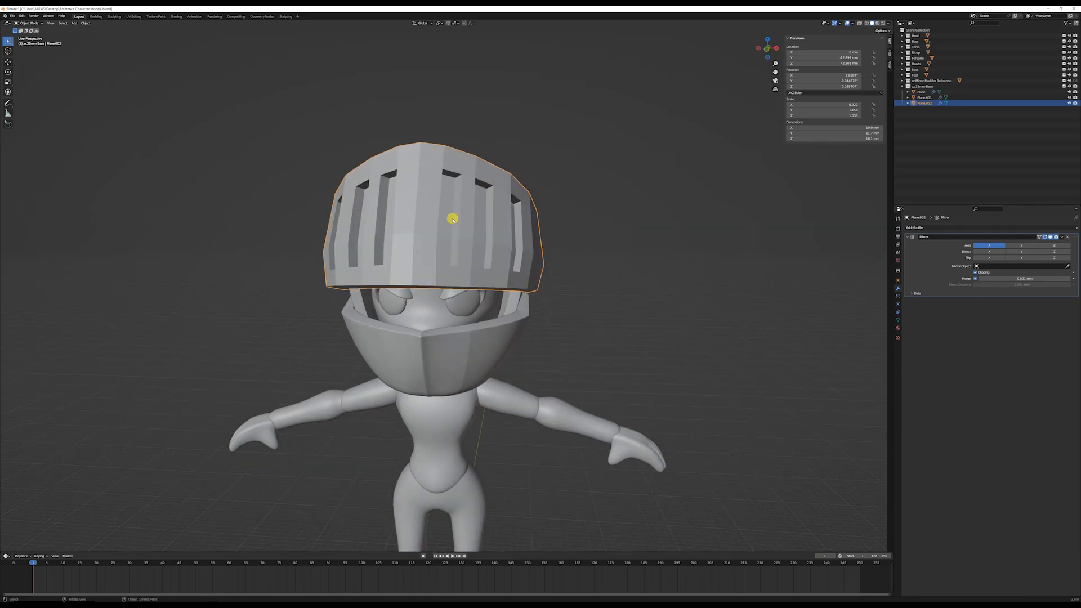
Step: Select the outer rim edges of the band's front slots in edge mode
middle_click_drag(452, 220, 482, 251)
scroll(484, 253, "up", 6)
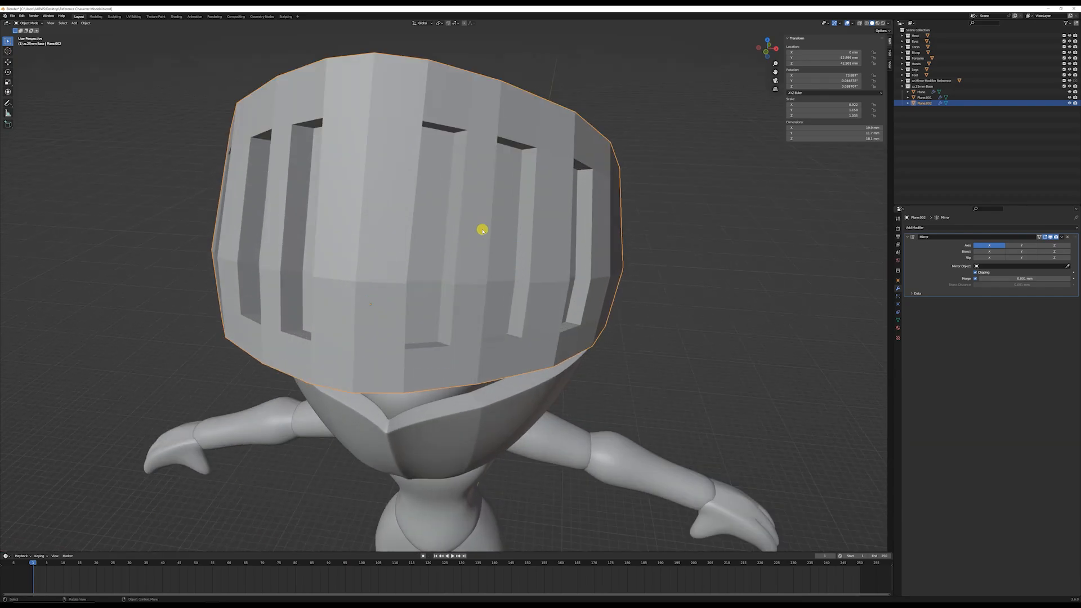
scroll(474, 294, "up", 4)
key("Tab")
scroll(457, 372, "down", 2)
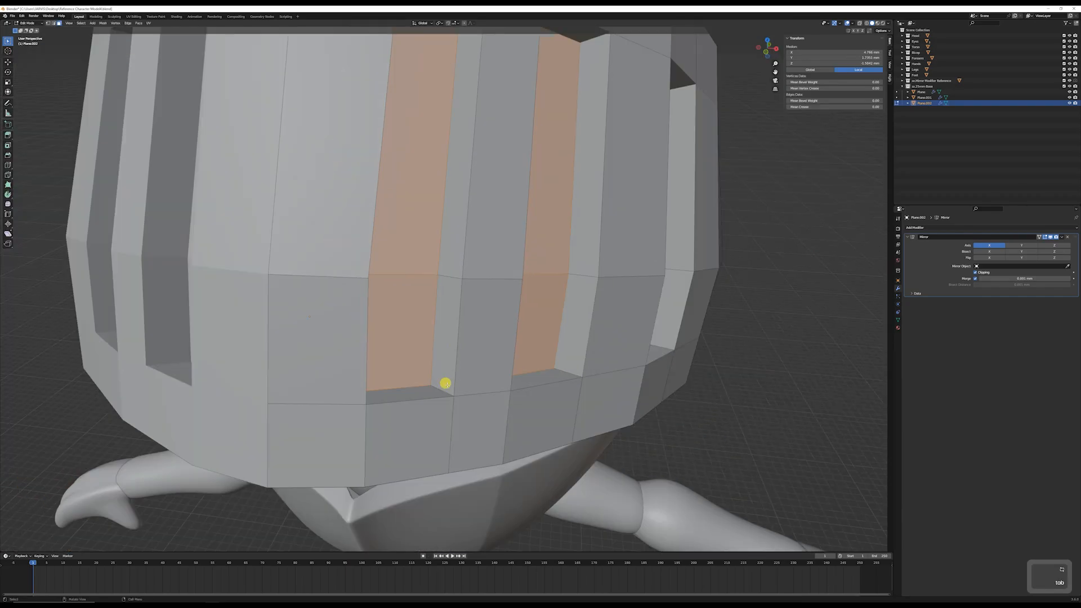
key("2")
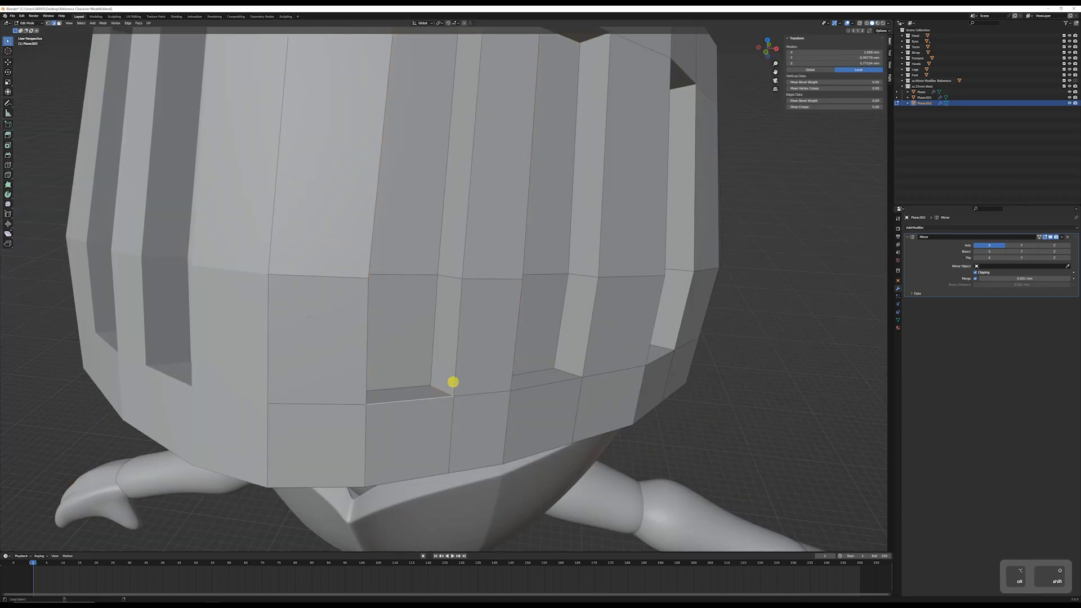
middle_click_drag(395, 390, 150, 323)
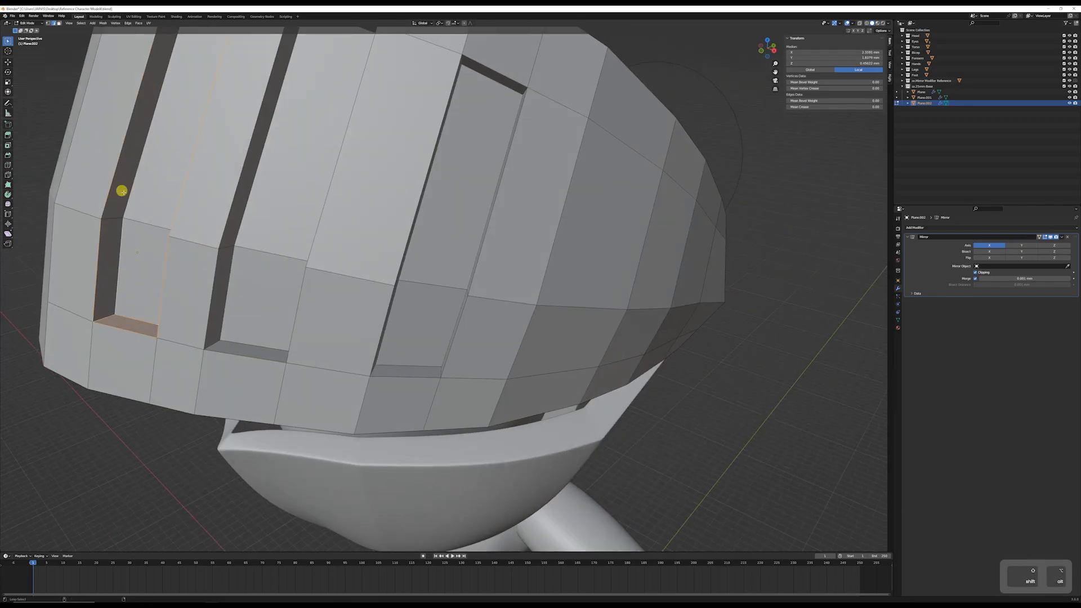
key("alt+z")
middle_click_drag(174, 198, 336, 261)
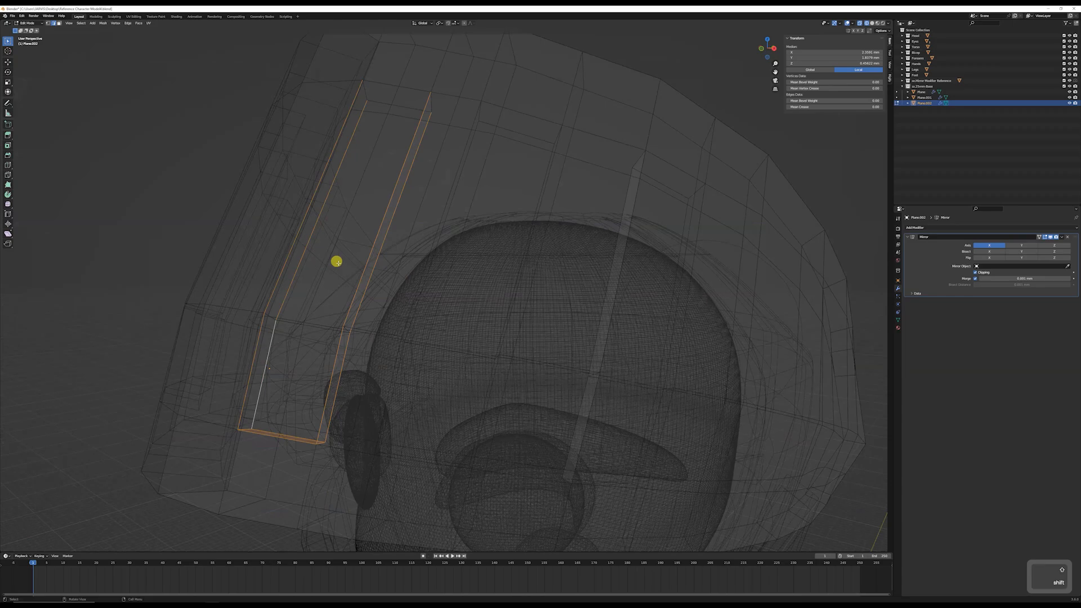
middle_click_drag(388, 109, 519, 106)
left_click(518, 106, "alt+shift")
Step: Select all inner wall faces of the visor slot nearest the centre line
middle_click_drag(562, 190, 293, 371)
left_click(207, 156, "shift")
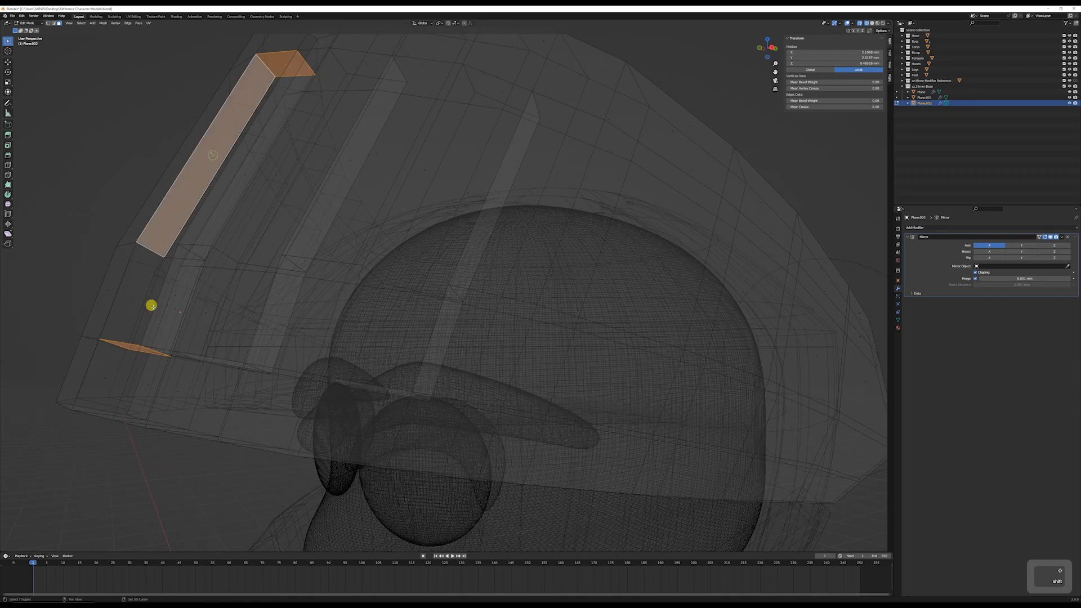
middle_click_drag(137, 303, 522, 294)
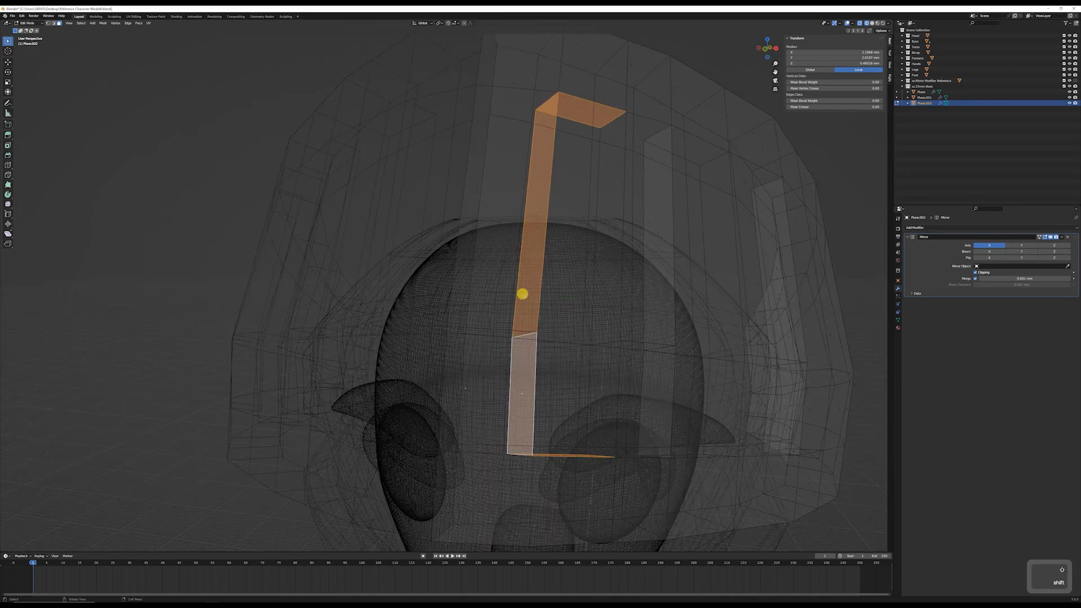
left_click(609, 229, "shift")
left_click(615, 384, "shift")
mouse_move(623, 379)
middle_mouse_down()
mouse_move(769, 373)
mouse_move(717, 378)
mouse_move(639, 434)
mouse_move(574, 448)
middle_mouse_up()
key("shift+z")
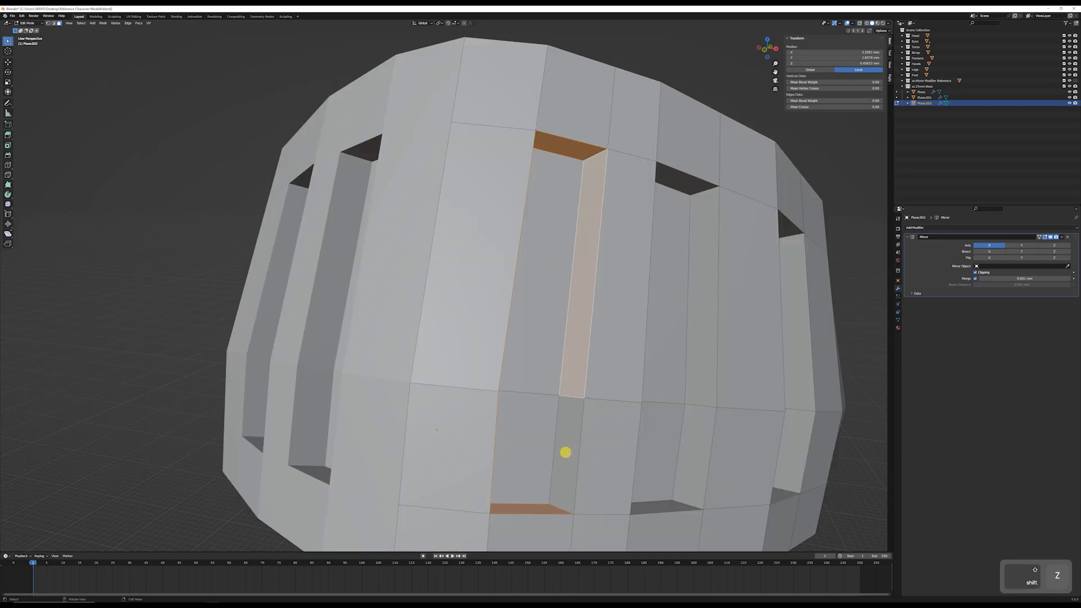
left_click(566, 453, "shift")
Step: Add all inner wall faces of the middle visor slot to the selection
left_click(686, 445, "shift")
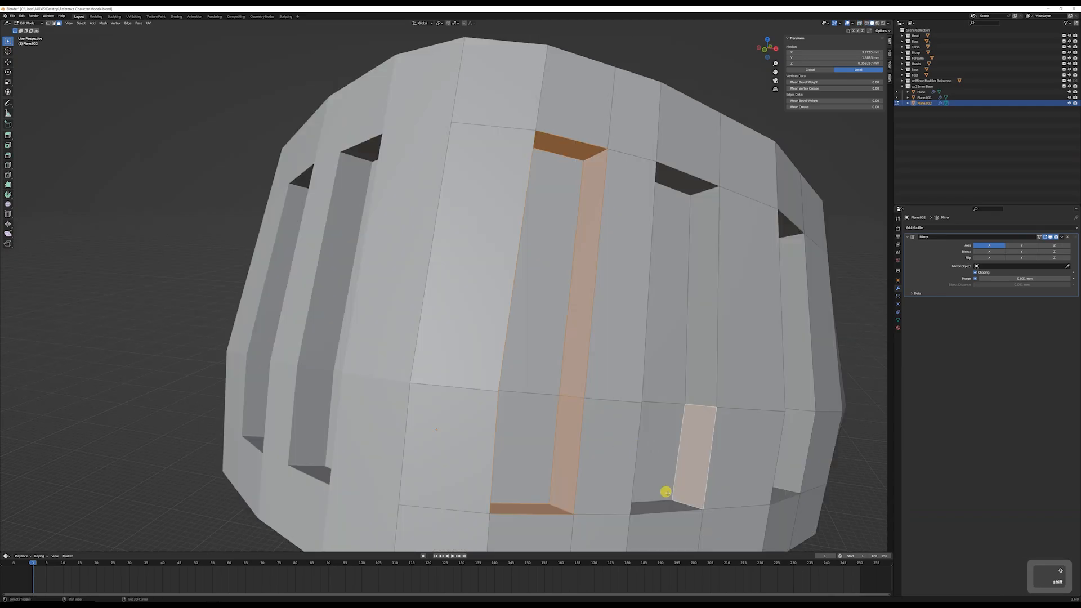
left_click(664, 501, "shift")
left_click(666, 505, "shift")
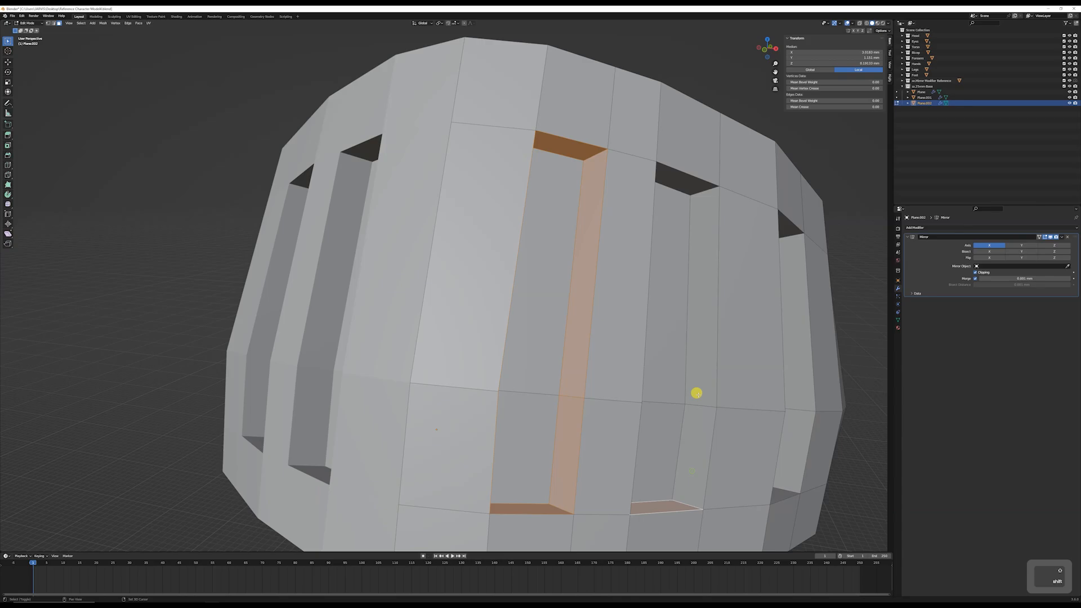
left_click(698, 374, "shift")
left_click(696, 419, "shift")
left_click(676, 183, "shift")
middle_click_drag(675, 183, 250, 128)
left_click(256, 143, "shift")
left_click(169, 321, "shift")
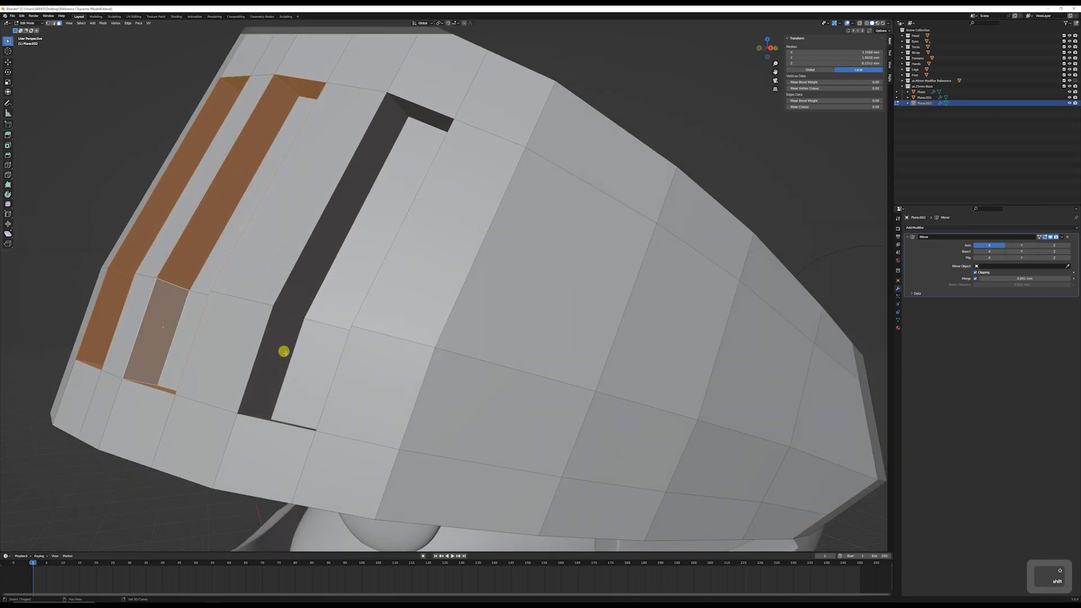
Step: Add all inner wall faces of the outermost visor slot to the selection
left_click(284, 390, "shift")
middle_click_drag(283, 390, 301, 354)
left_click(302, 355, "shift")
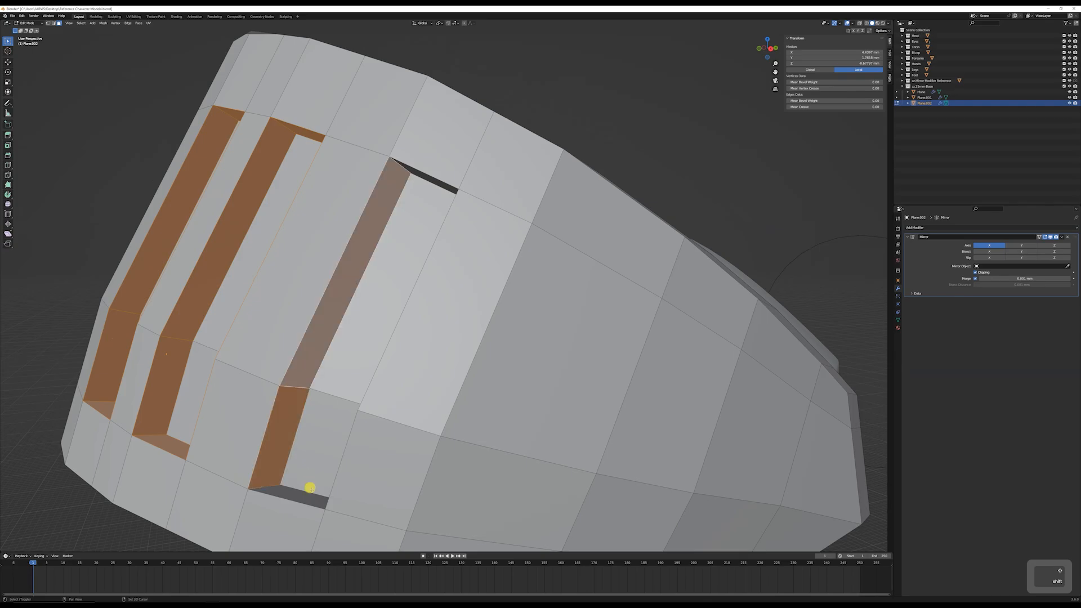
left_click(302, 498, "shift")
middle_click_drag(352, 482, 815, 401)
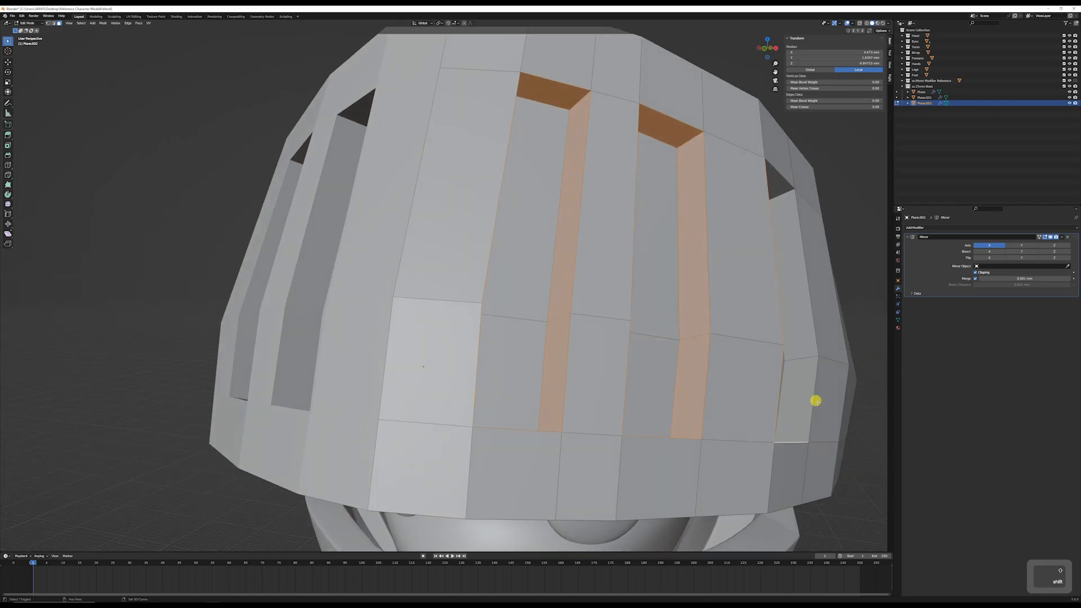
left_click(807, 370, "shift")
left_click(798, 244, "shift")
left_click(781, 191, "shift")
Step: Bevel the edges of the three selected visor slots with a very narrow width
mouse_move(766, 243)
middle_mouse_down()
mouse_move(596, 268)
mouse_move(611, 265)
middle_mouse_up()
key("shift+z")
key("shift+z")
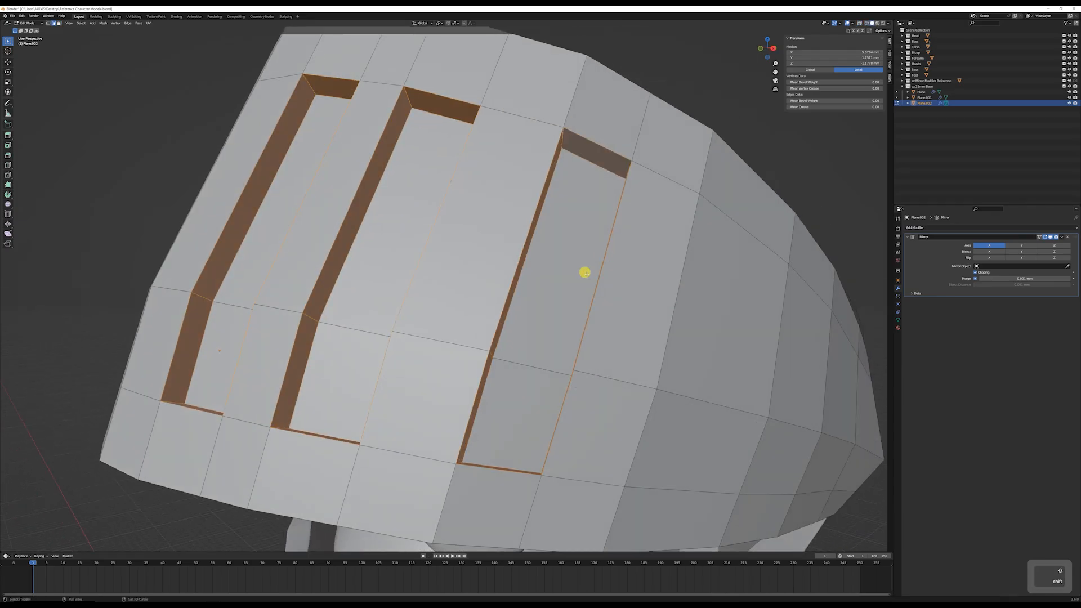
key("shift+z")
key("shift+z")
key("ctrl+b")
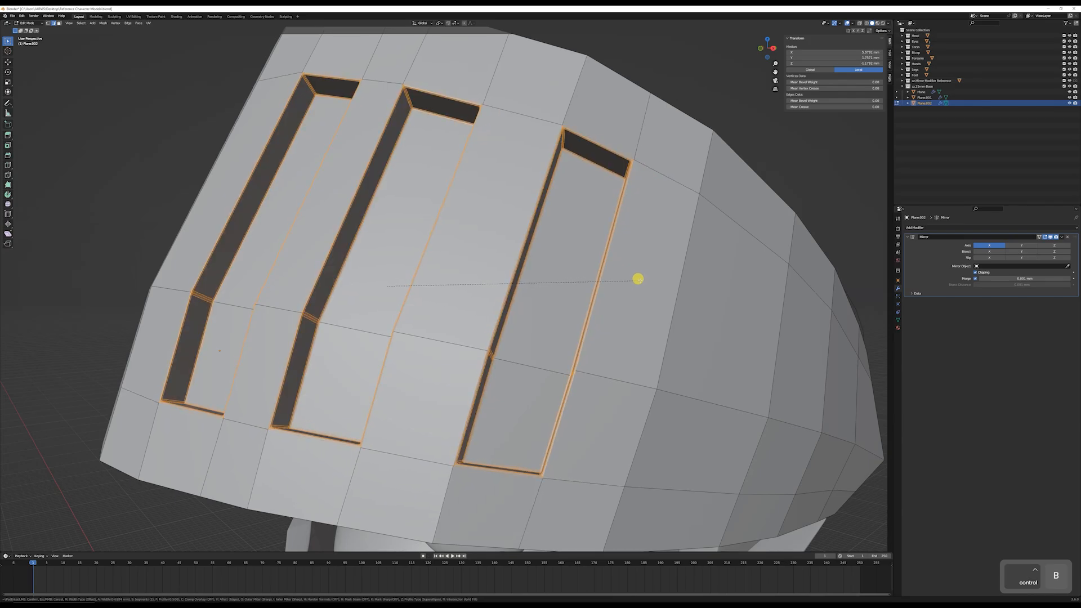
left_click(638, 279)
Step: Bevel the edge loop along the outer upper rim of the visor with a narrow width
scroll(627, 295, "down", 4)
middle_click_drag(627, 294, 454, 325)
key("Tab")
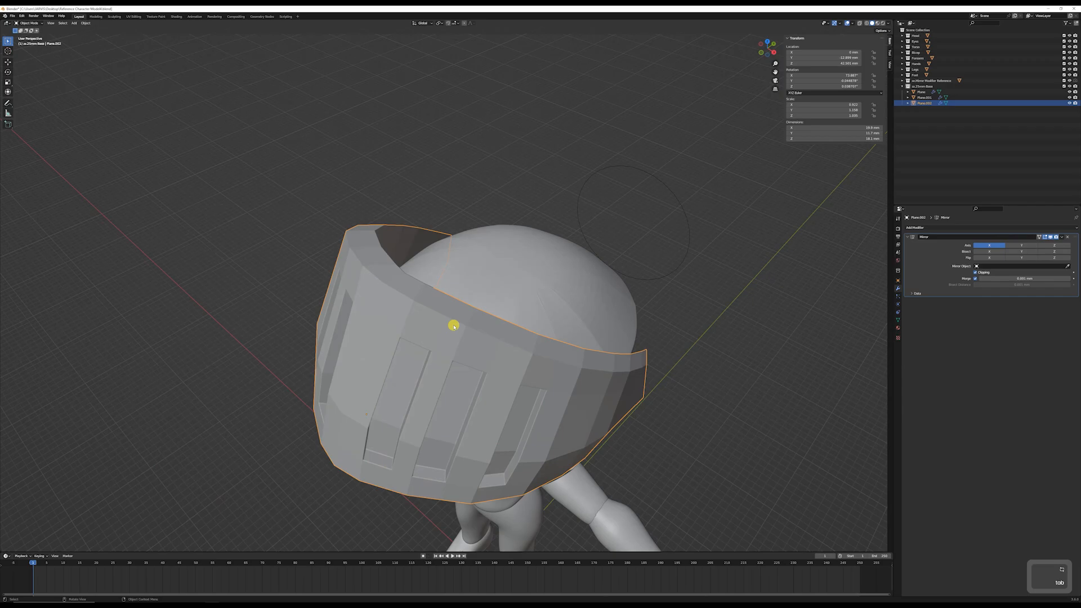
key("Tab")
key("alt+a")
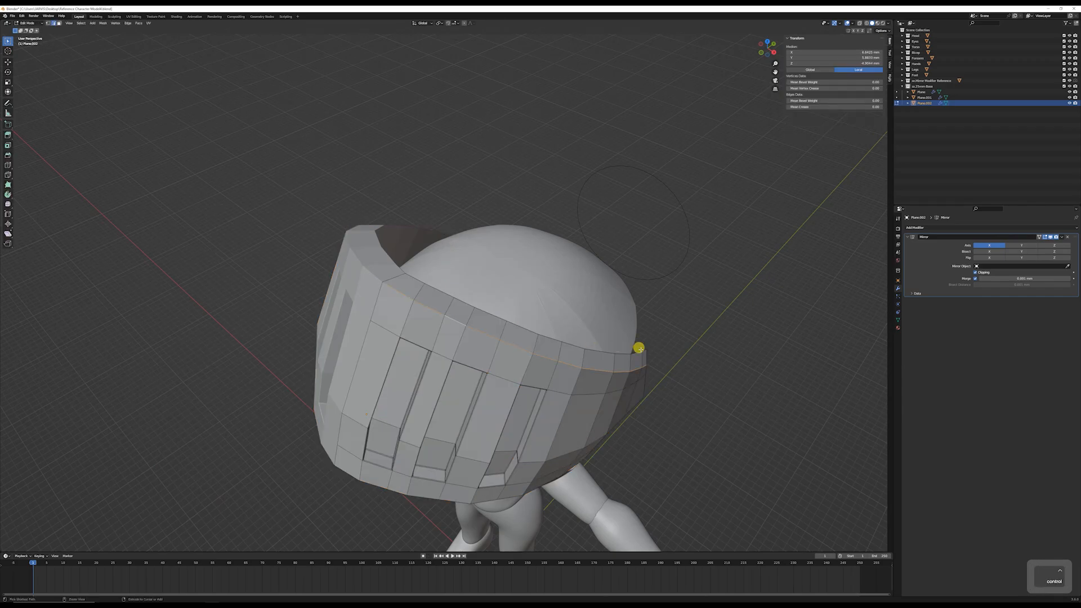
key("ctrl+b")
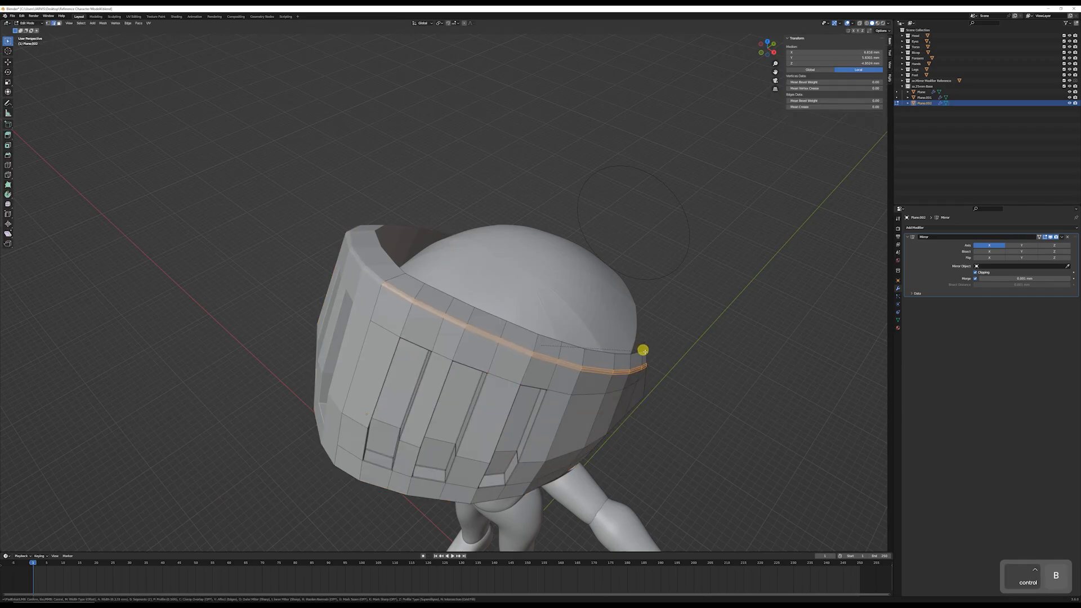
left_click(642, 350)
Step: Bevel the edge loop along the inner upper rim of the visor with a narrow width
key("alt+a")
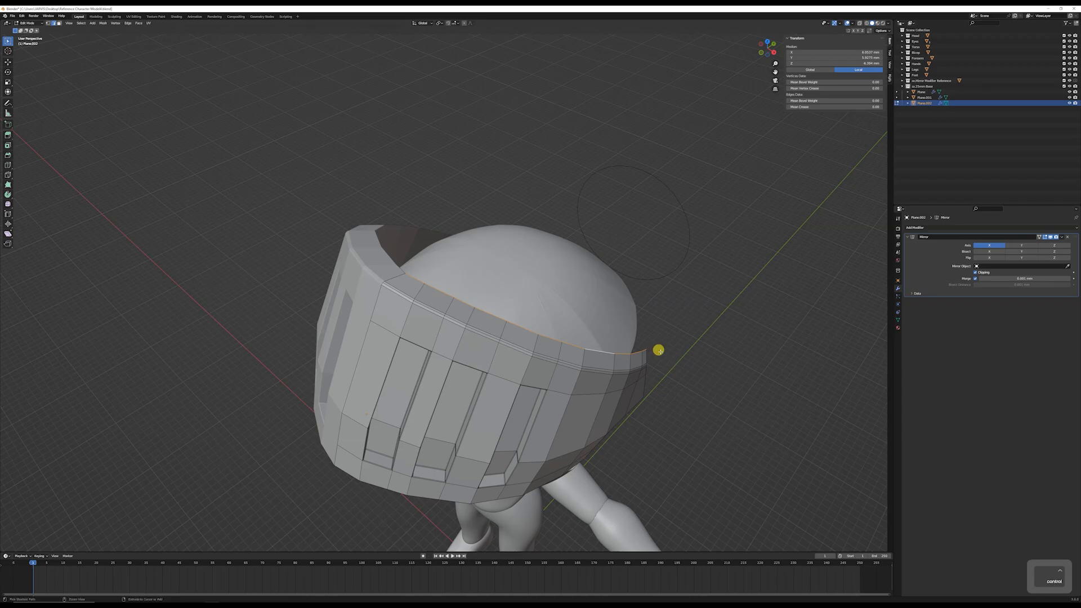
key("ctrl+b")
left_click(648, 352)
middle_click_drag(647, 352, 565, 322)
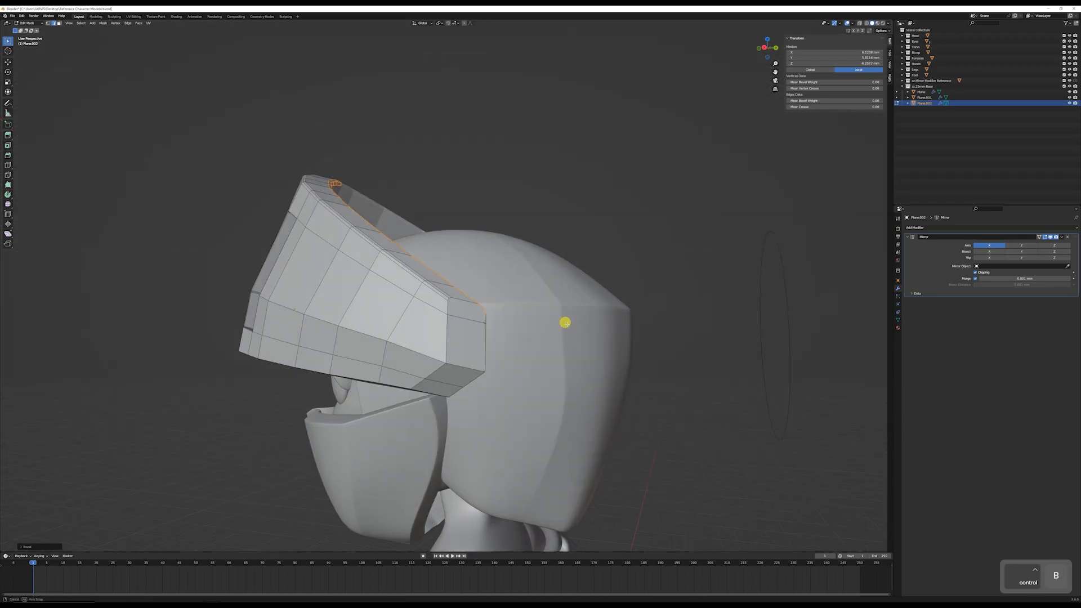
Step: Bevel the edge loops along the visor's lower rim and around its rear end face with a narrow width
left_click(388, 377, "alt")
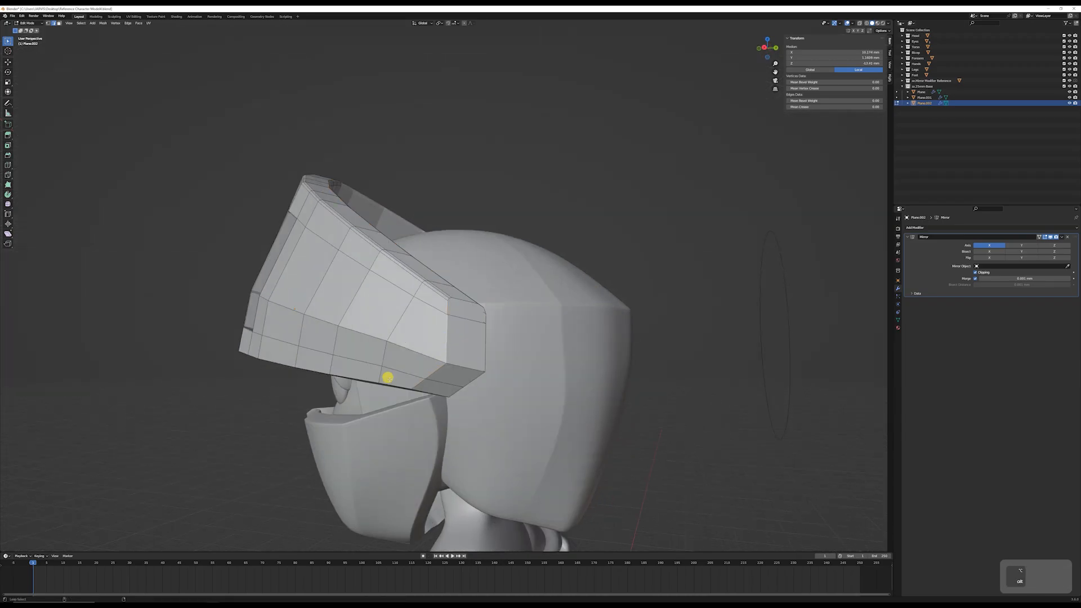
middle_click_drag(410, 381, 568, 299)
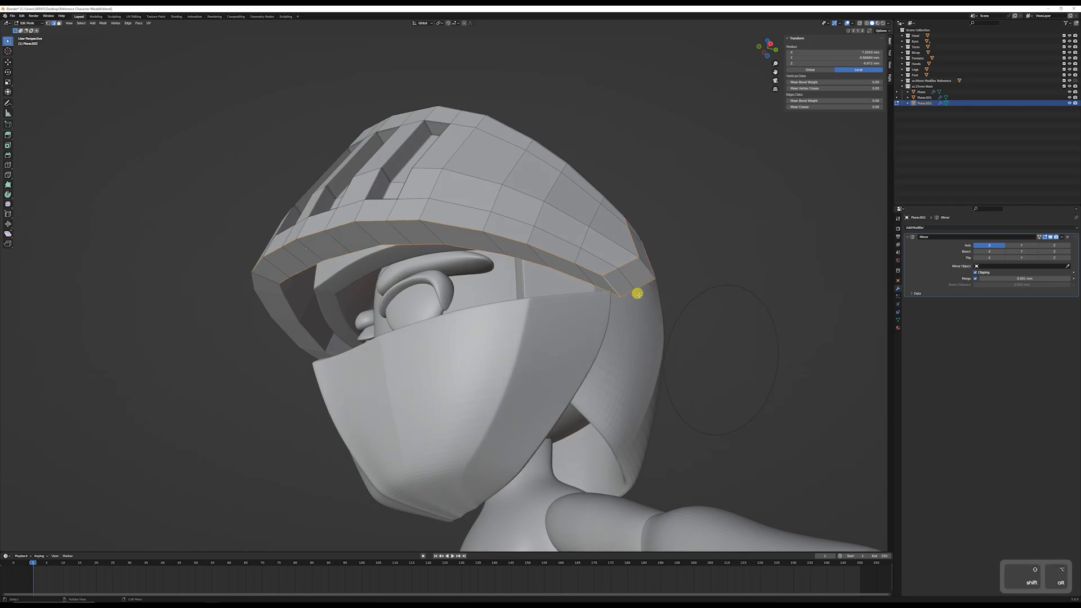
middle_click_drag(637, 293, 562, 357)
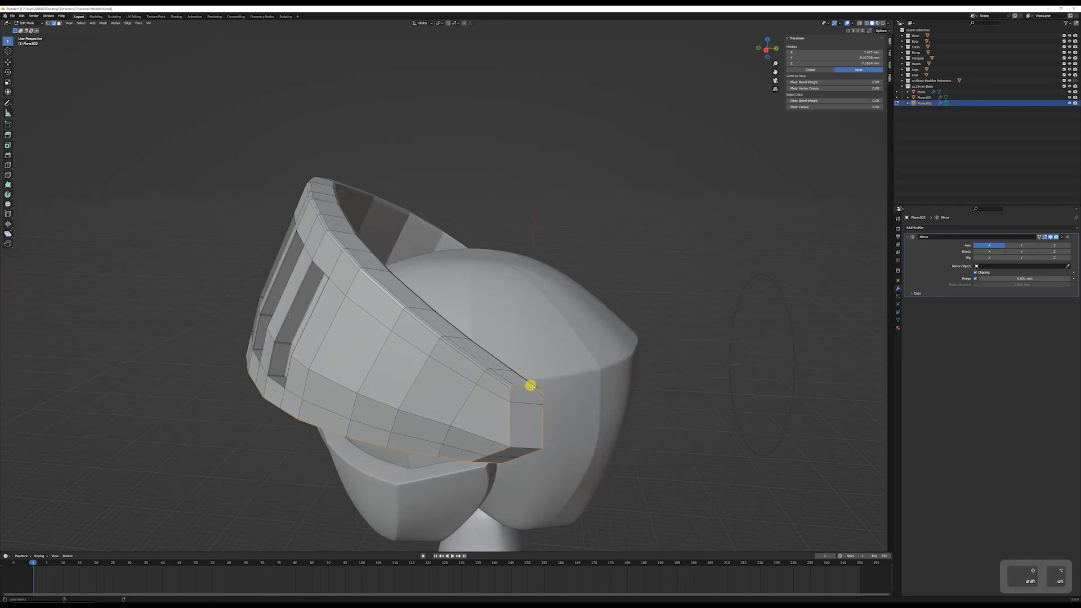
key("ctrl+b")
left_click(535, 386)
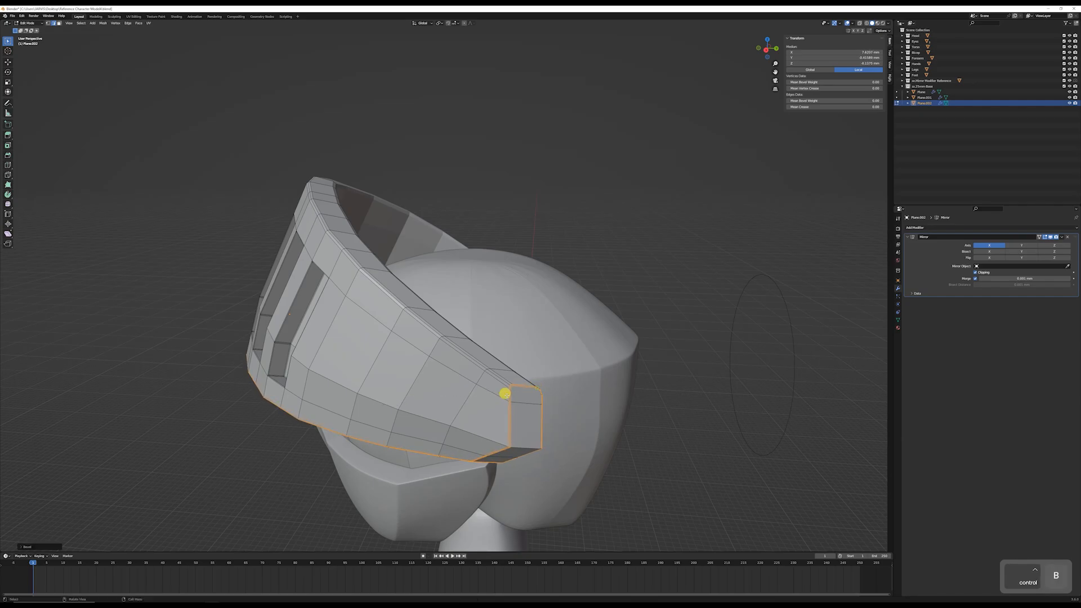
Step: Add a vertical loop cut on the visor front and slide it close to the mirror centre line
middle_click_drag(515, 389, 514, 357)
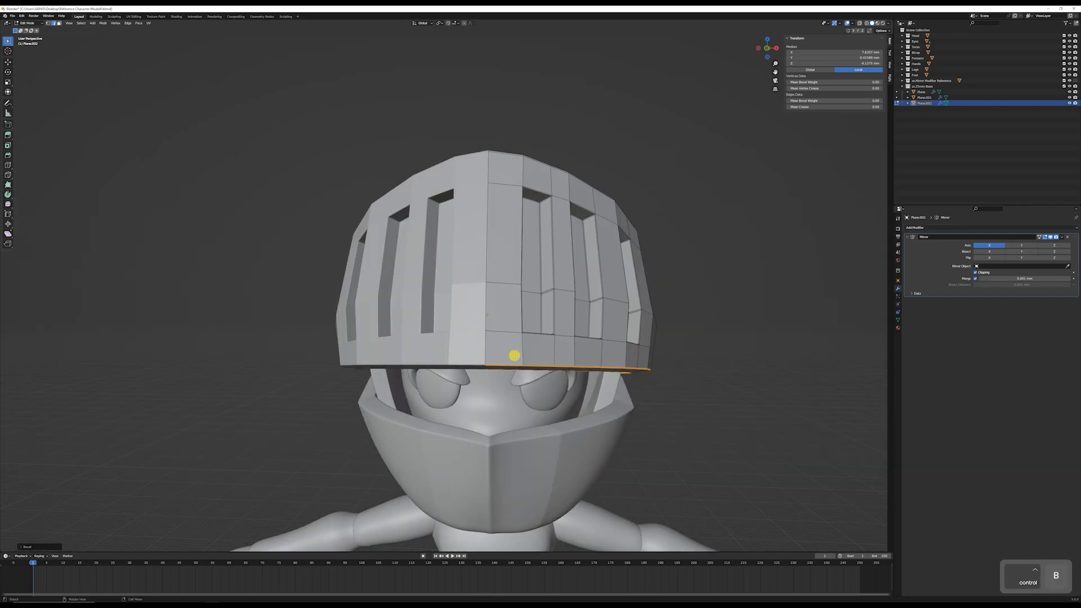
key("ctrl+r")
left_click(500, 330)
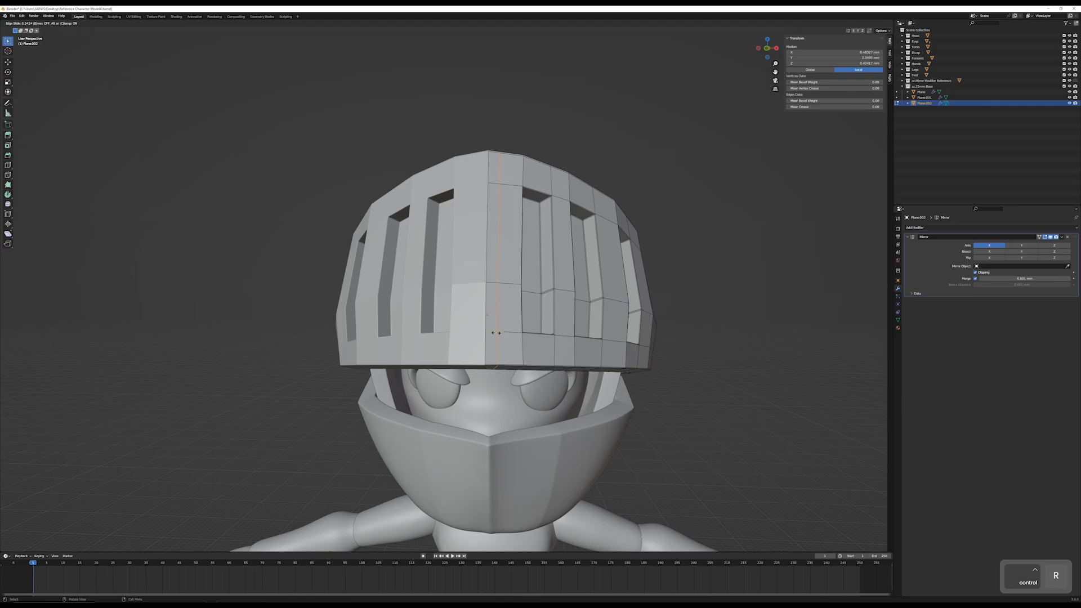
left_click(517, 328)
Step: Add a Subdivision Surface modifier to the visor and raise its viewport level
key("Tab")
left_click(936, 228)
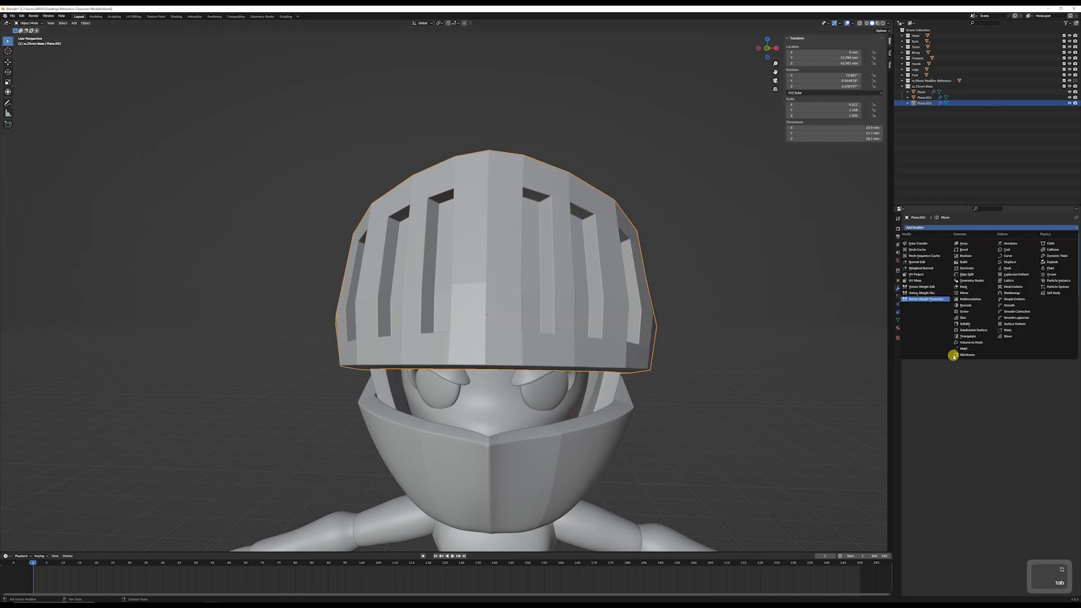
left_click(975, 330)
middle_click_drag(664, 311, 816, 316)
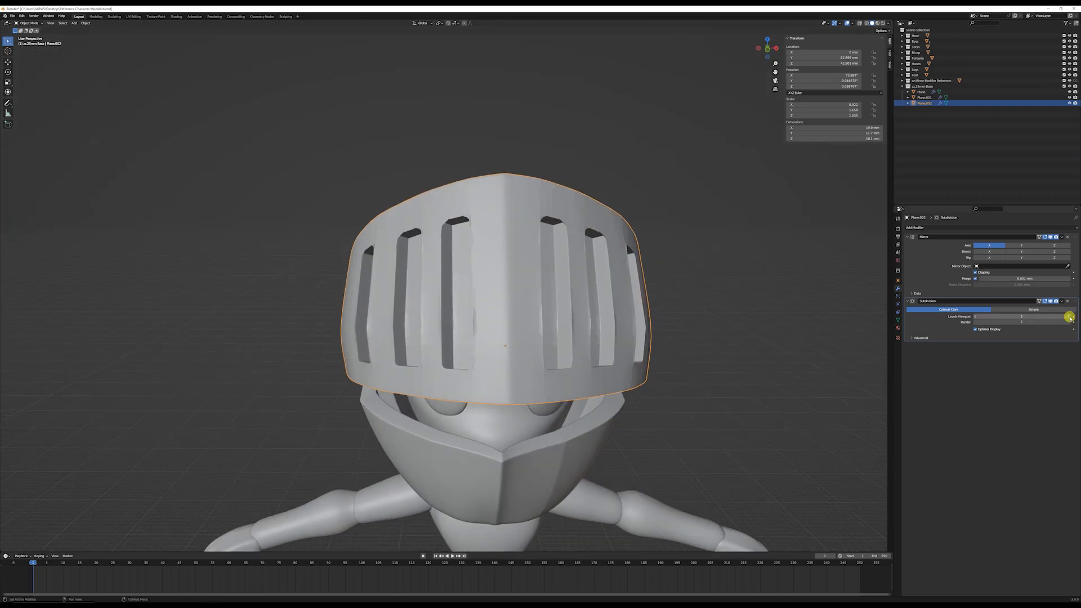
scroll(729, 350, "down", 4)
middle_click_drag(736, 318, 524, 313)
scroll(525, 303, "up", 3)
Step: Bevel the two neighbouring vertical edge loops on the visor's side behind the slots
key("Tab")
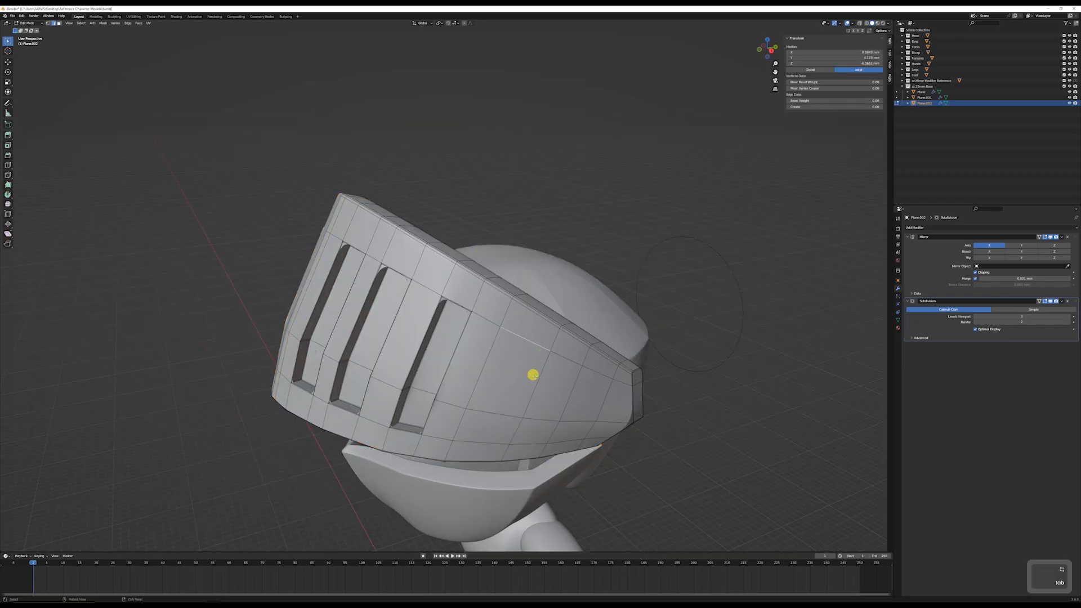
key("ctrl+r")
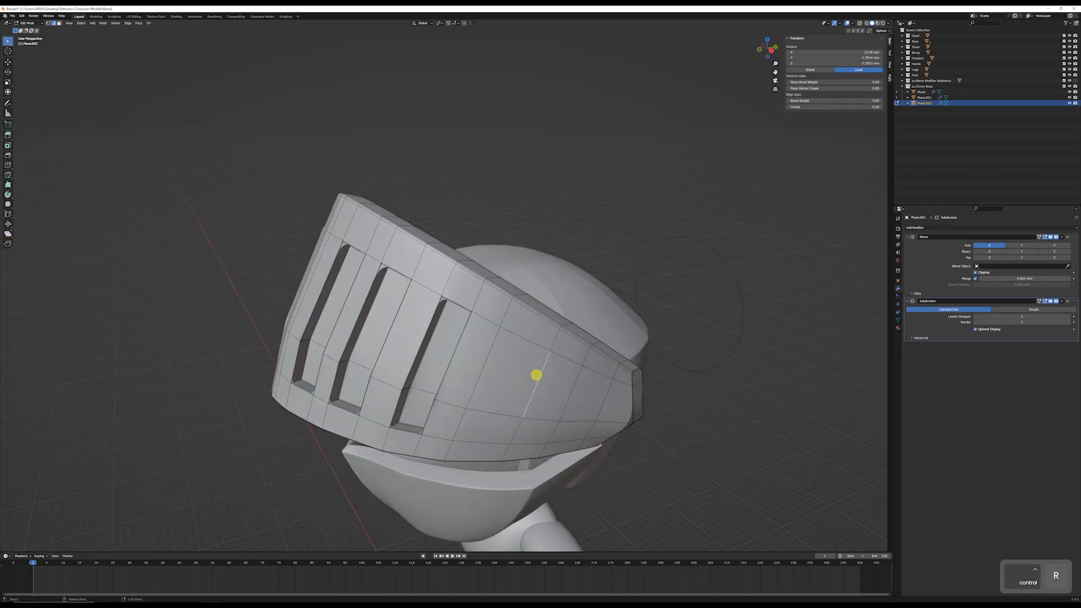
left_click(537, 375)
key("ctrl+b")
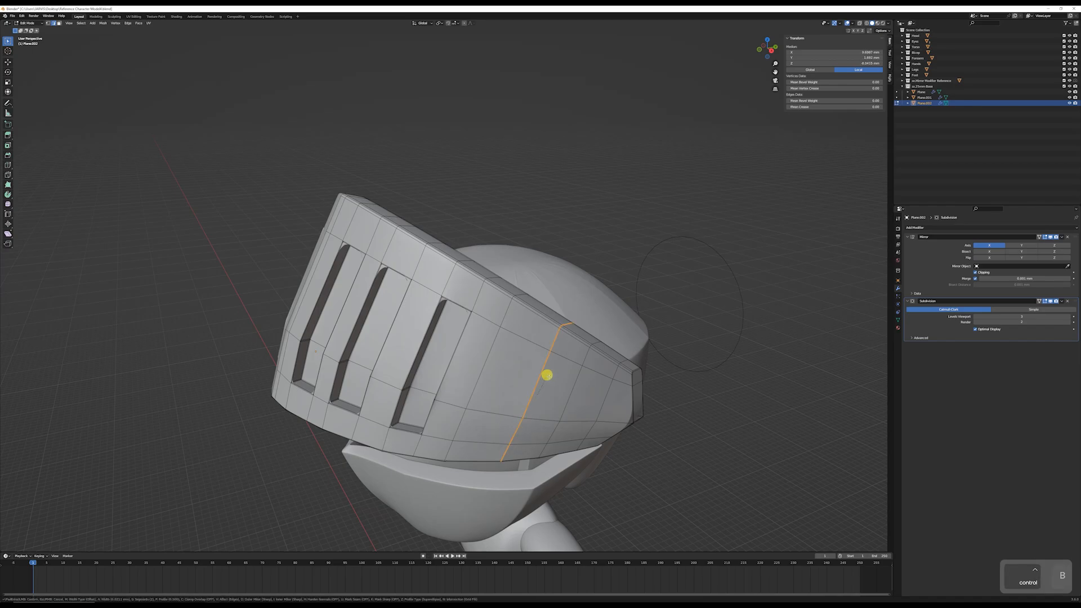
left_click(495, 369)
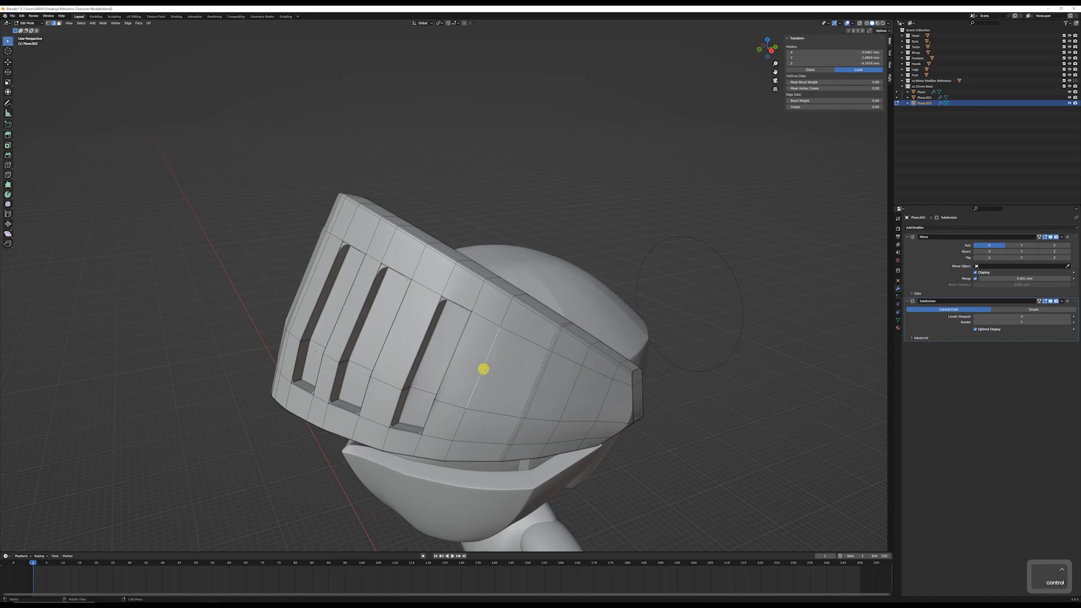
left_click(485, 369, "alt")
left_click(487, 369, "ctrl")
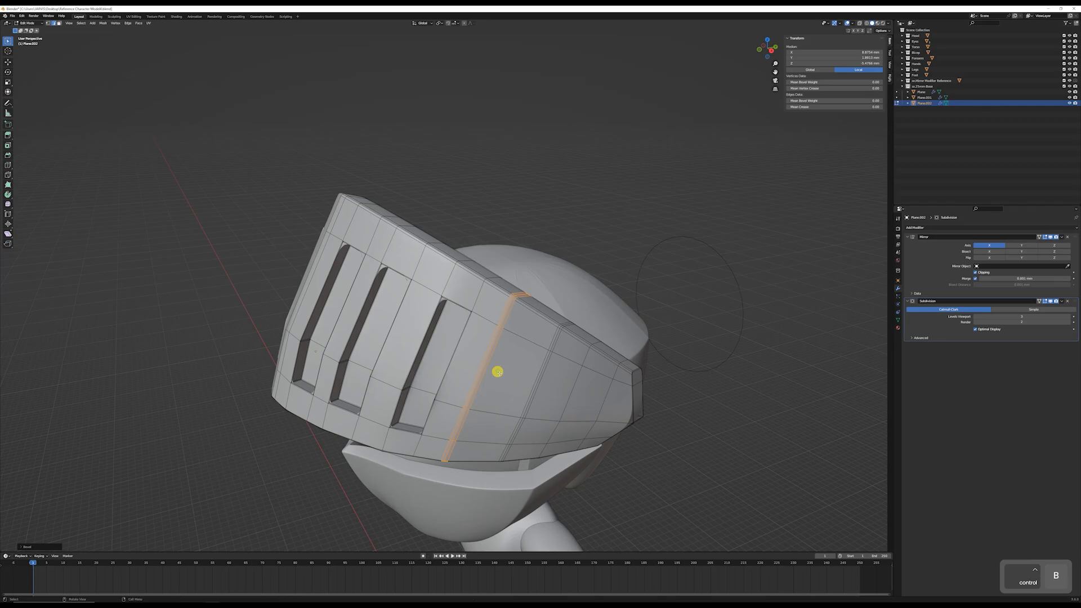
key("Tab")
Step: Deselect the visor and add a cylinder mesh in front view
middle_click_drag(495, 372, 603, 313)
scroll(563, 341, "down", 4)
left_click(591, 313)
key("KP_1")
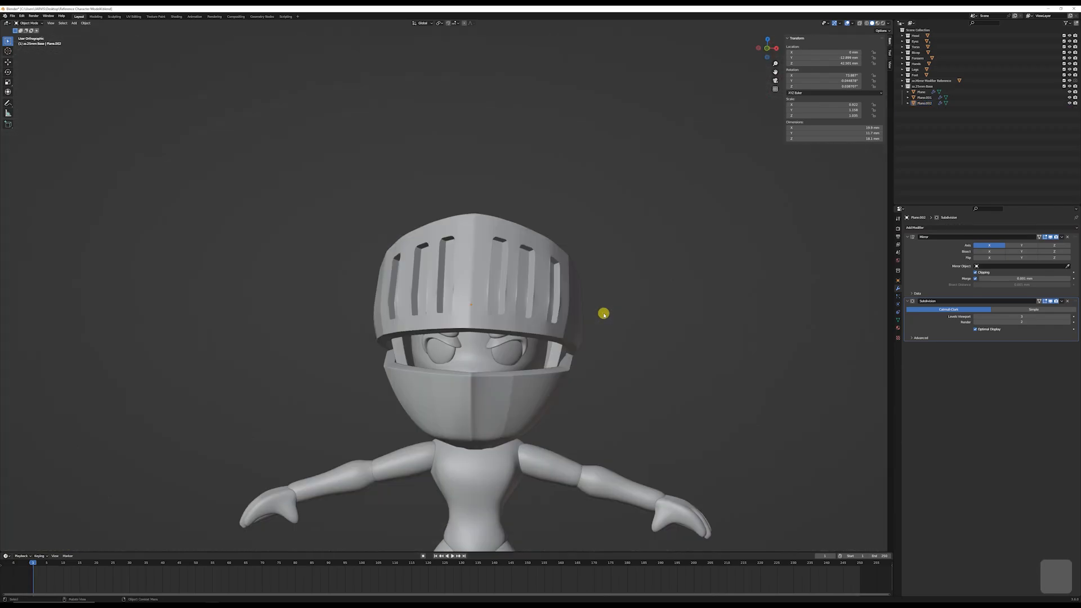
middle_click_drag(588, 384, 577, 276, "shift")
key("shift+a")
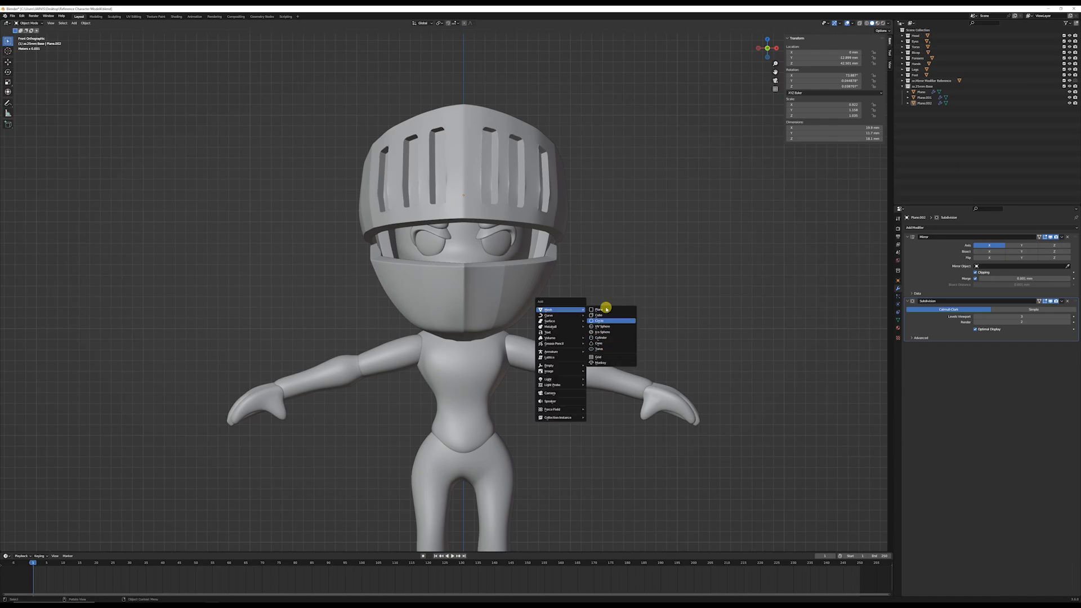
left_click(601, 338)
Step: Scale the new cylinder into a thin disc about 5.1 mm wide and 0.8 mm thick
scroll(528, 390, "down", 6)
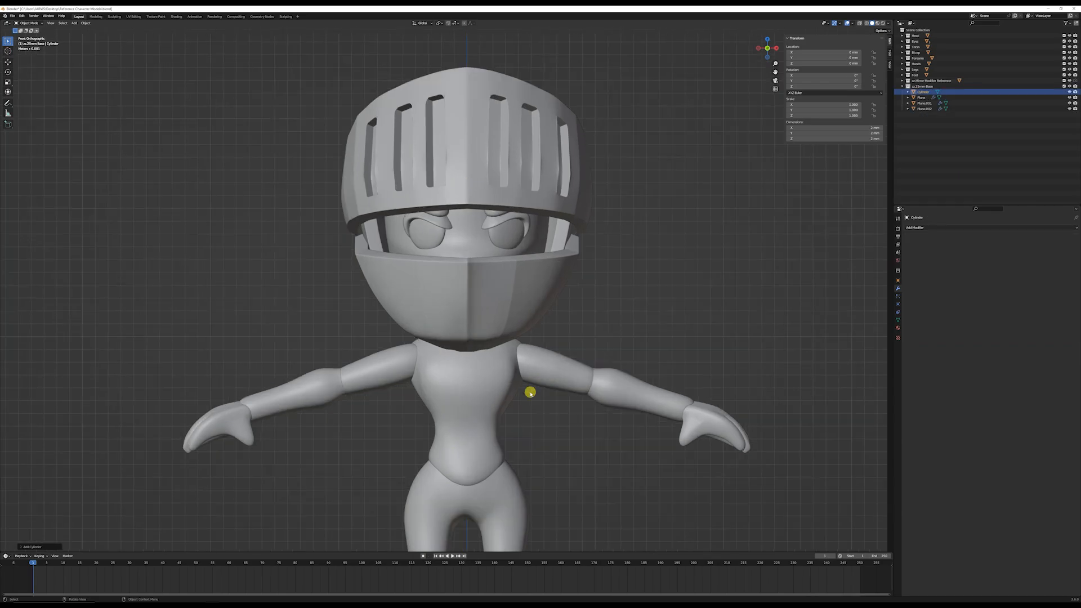
scroll(463, 437, "up", 3)
key("s")
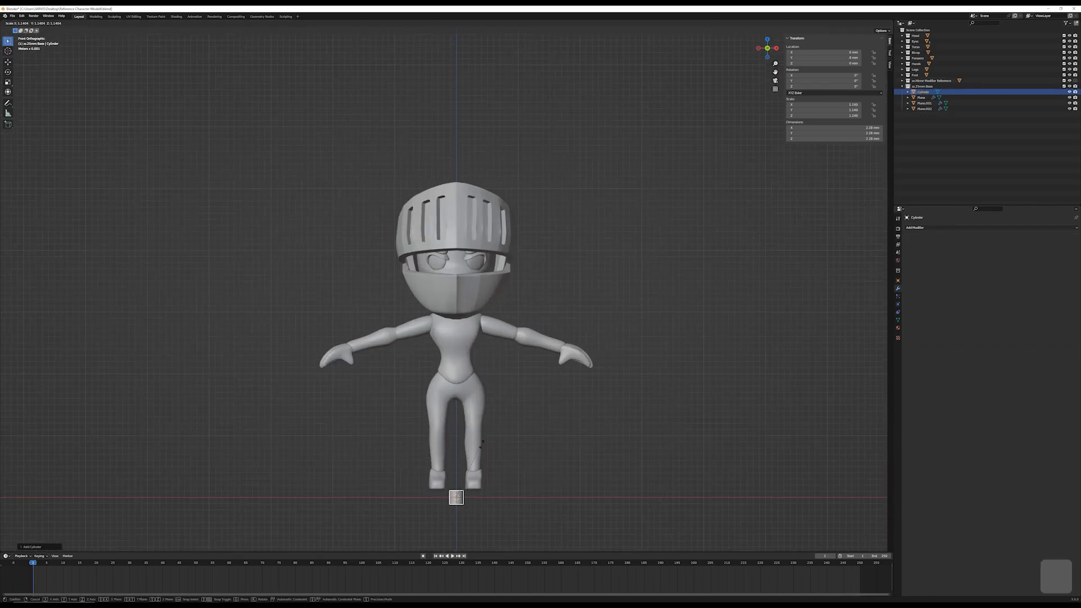
key("z")
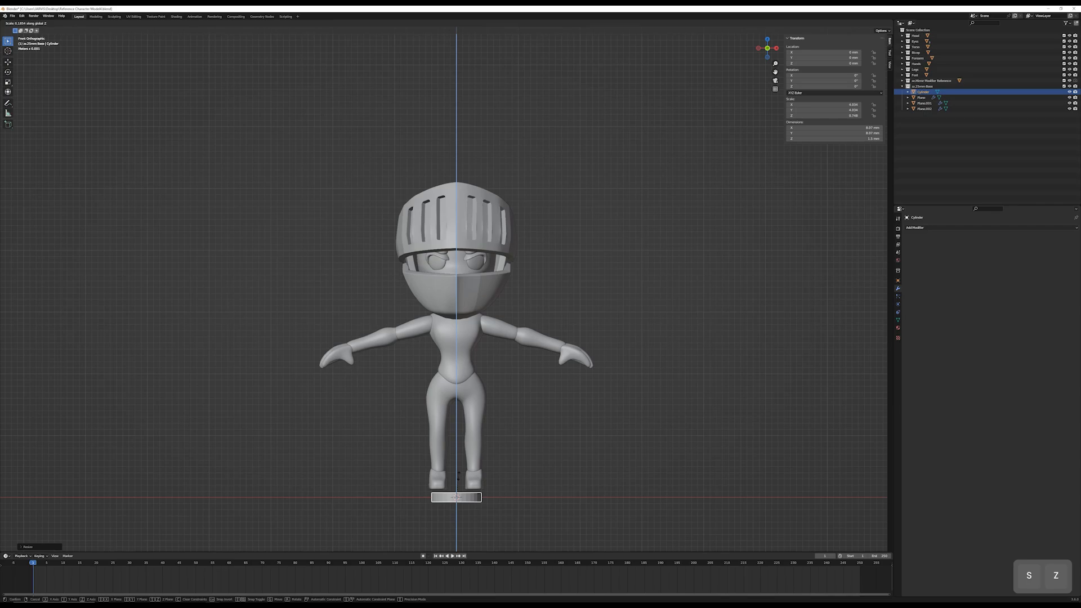
left_click(459, 479)
key("s")
left_click(496, 480)
Step: Raise the disc along Z to the helmet's crown and shift it to the rear of the helmet in side view
key("g")
key("z")
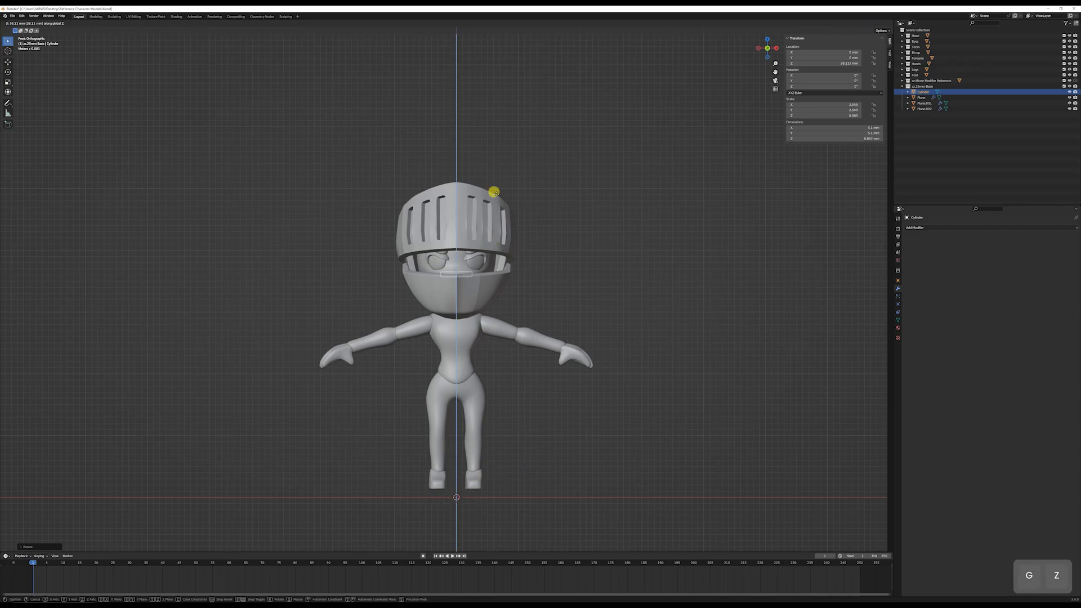
left_click(505, 203)
key("KP_3")
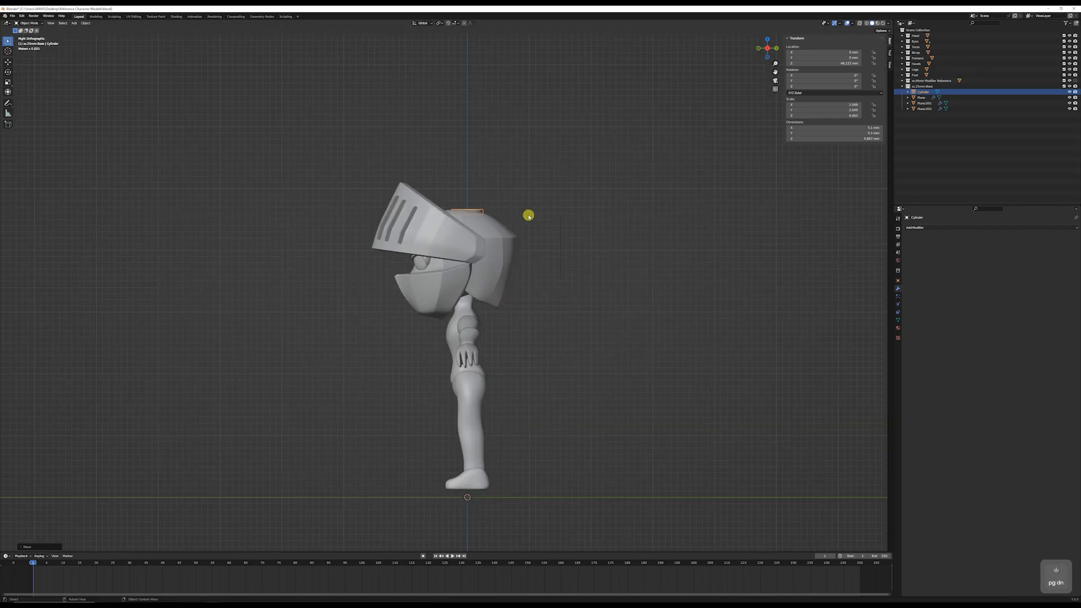
key("g")
left_click(575, 231)
Step: Tilt the disc about 37 degrees and seat it against the sloping rear top of the helmet
key("r")
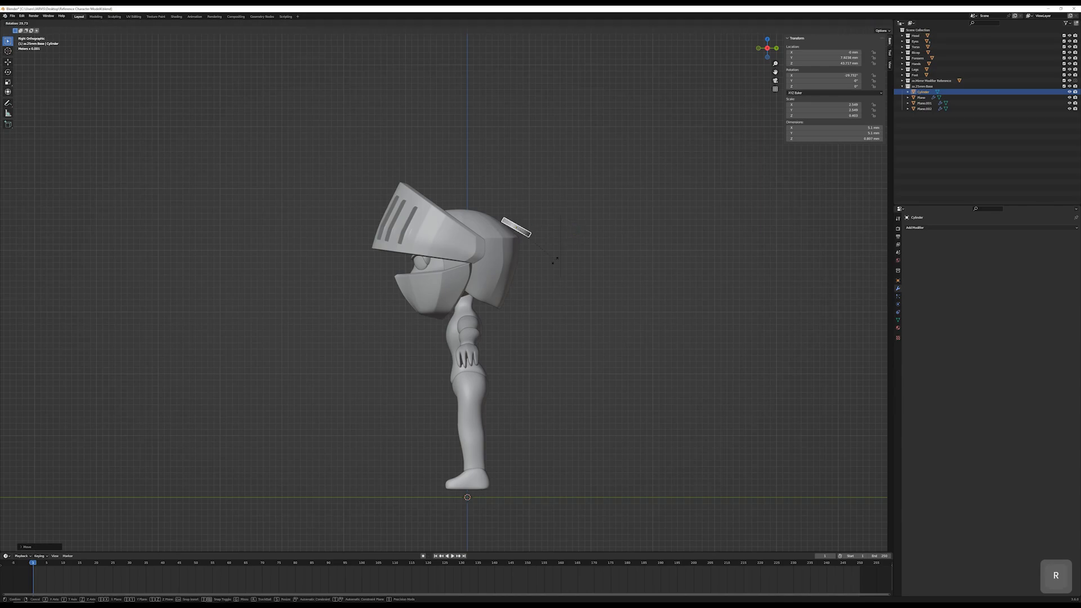
left_click(544, 269)
key("g")
left_click(538, 265)
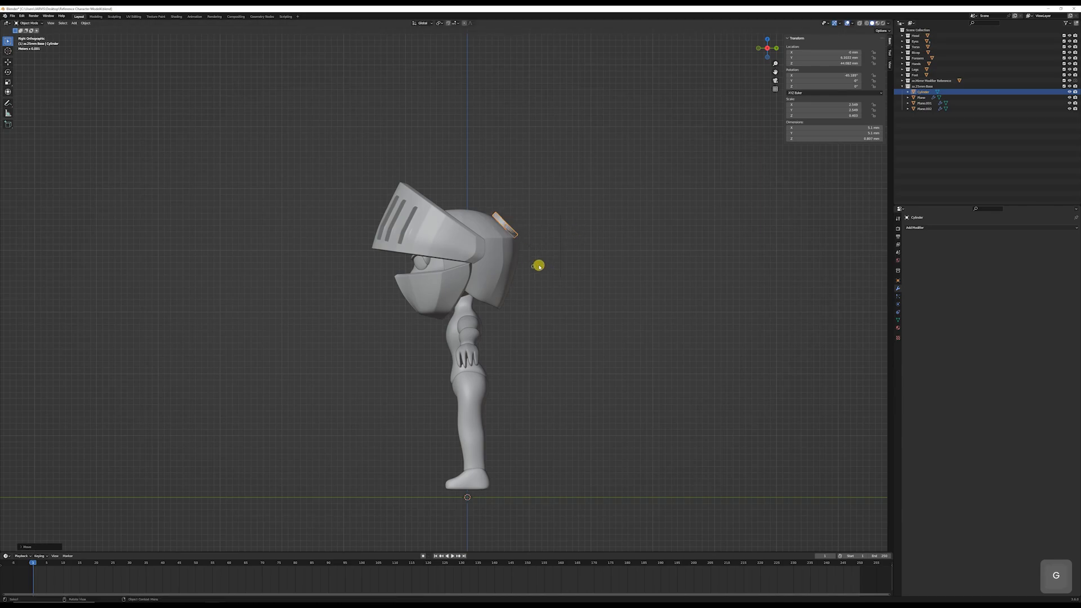
key("r")
left_click(550, 251)
key("s")
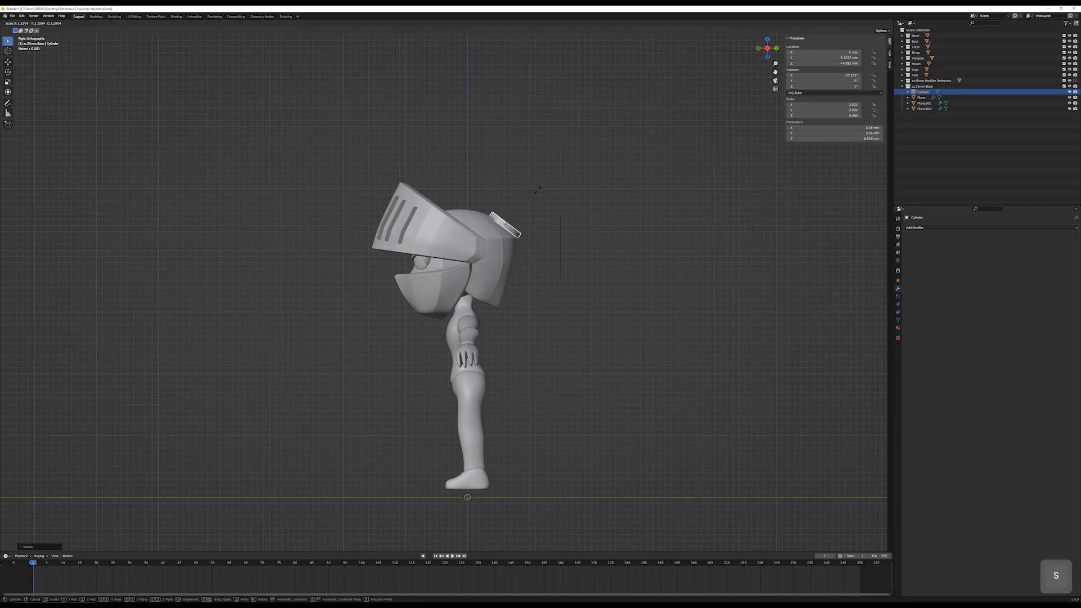
left_click(501, 224)
middle_click_drag(501, 224, 541, 232)
key("Tab")
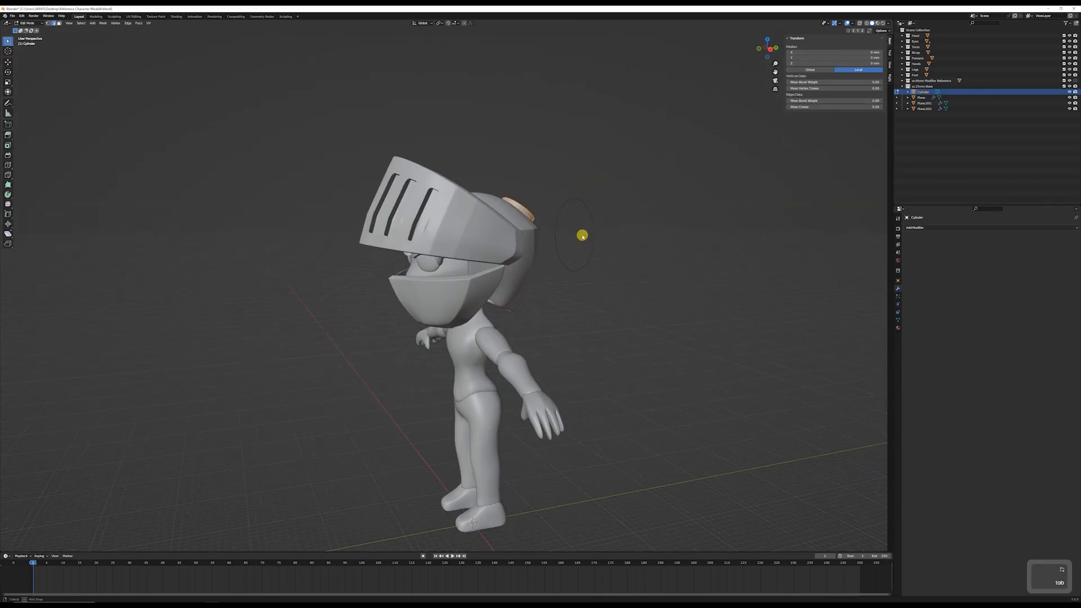
key("Tab")
key("KP_1")
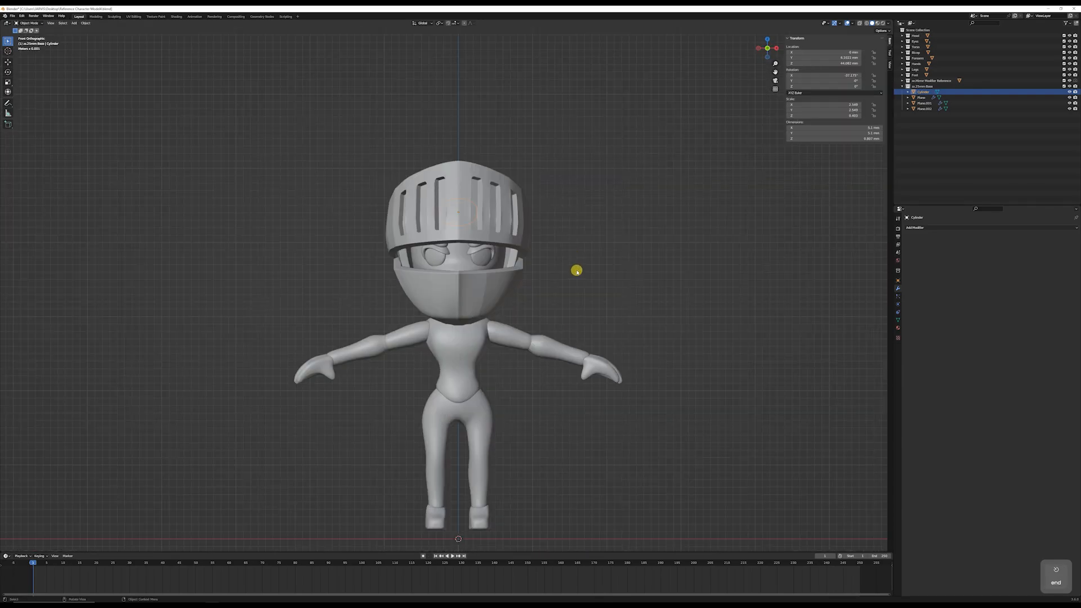
left_click(576, 271)
key("alt+z")
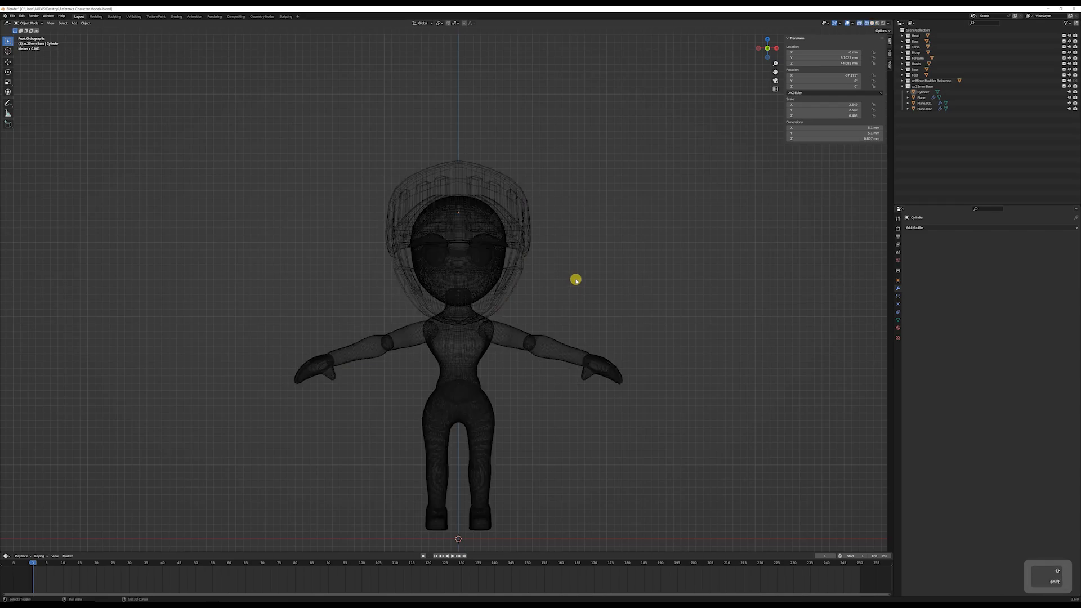
key("shift+z")
key("Tab")
key("Tab")
Step: Add a cube mesh and move it to the empty space beside the top of the helmet
key("shift+a")
mouse_move(569, 281)
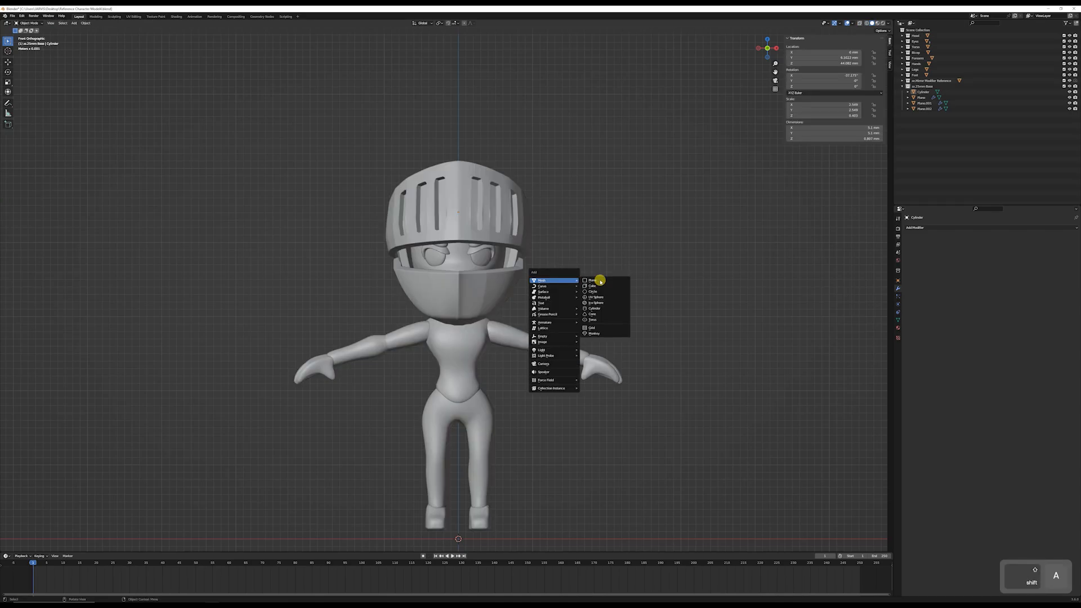
left_click(604, 287)
scroll(459, 489, "down", 1)
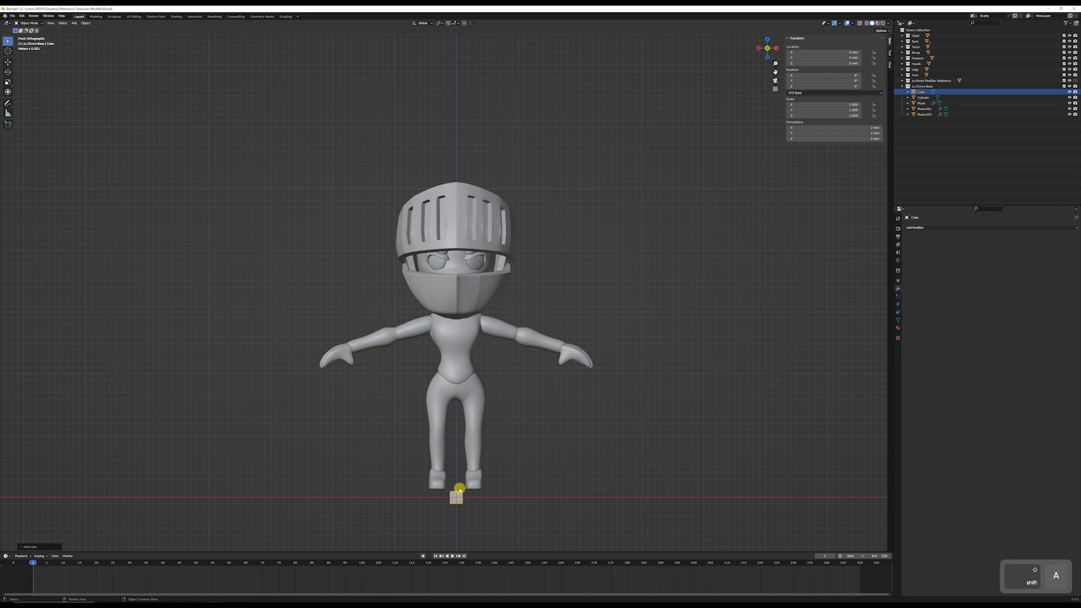
key("g")
left_click(618, 194)
Step: Add a centred horizontal loop cut around the cube in Edit Mode
scroll(630, 159, "up", 4)
middle_click_drag(630, 160, 345, 352, "shift")
middle_click_drag(493, 348, 485, 285)
key("Tab")
left_click(487, 291)
scroll(506, 314, "up", 2)
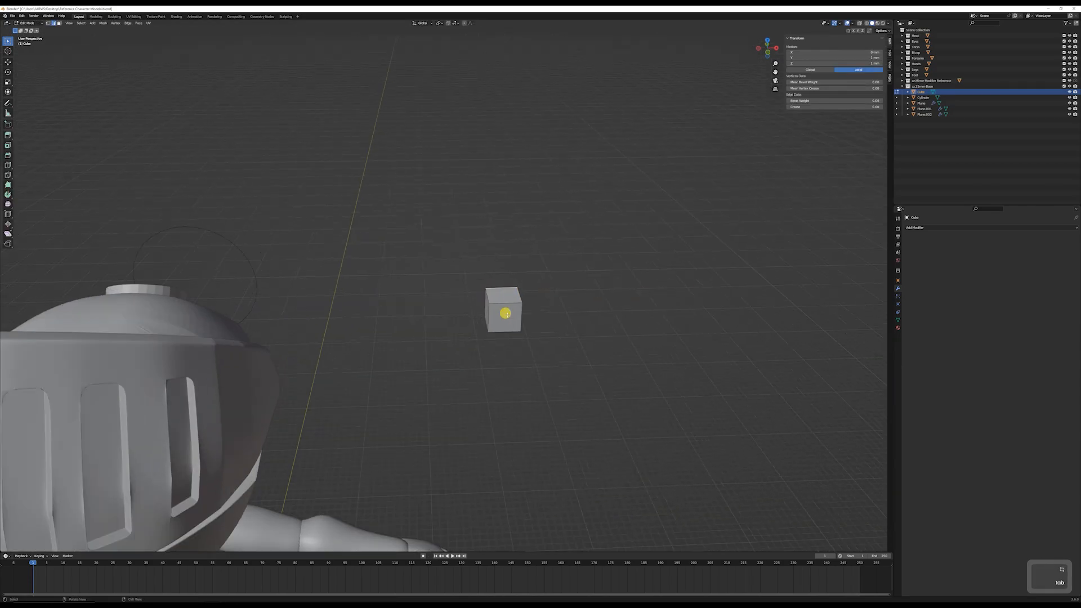
key("ctrl+r")
left_click(491, 321)
right_click(491, 320)
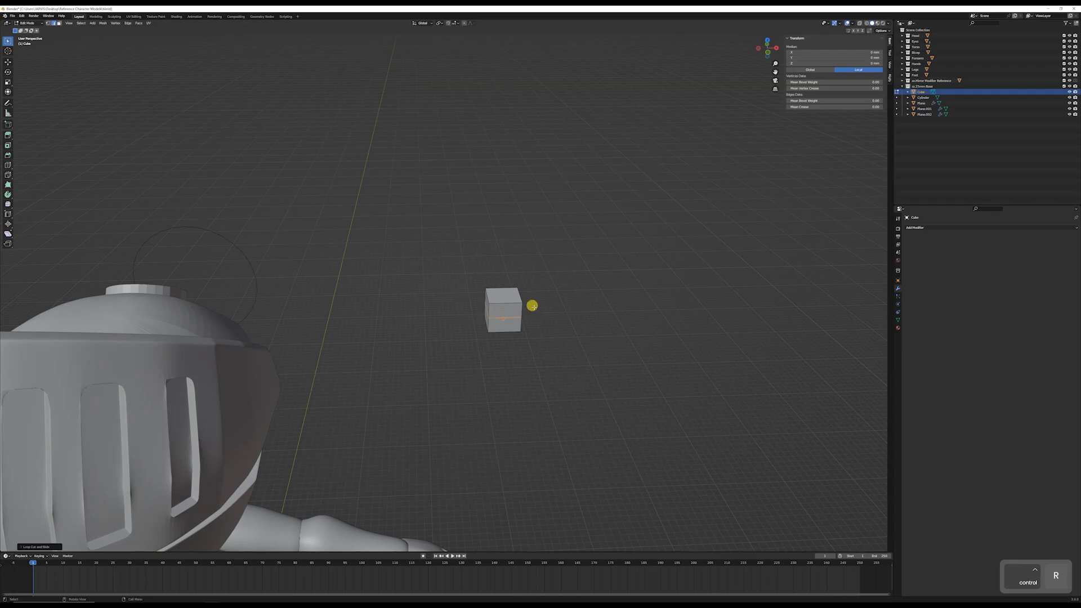
Step: Add two centred vertical loop cuts across the cube so its top is divided into four faces
scroll(535, 306, "up", 4)
middle_click_drag(567, 289, 545, 335, "shift")
key("ctrl+r")
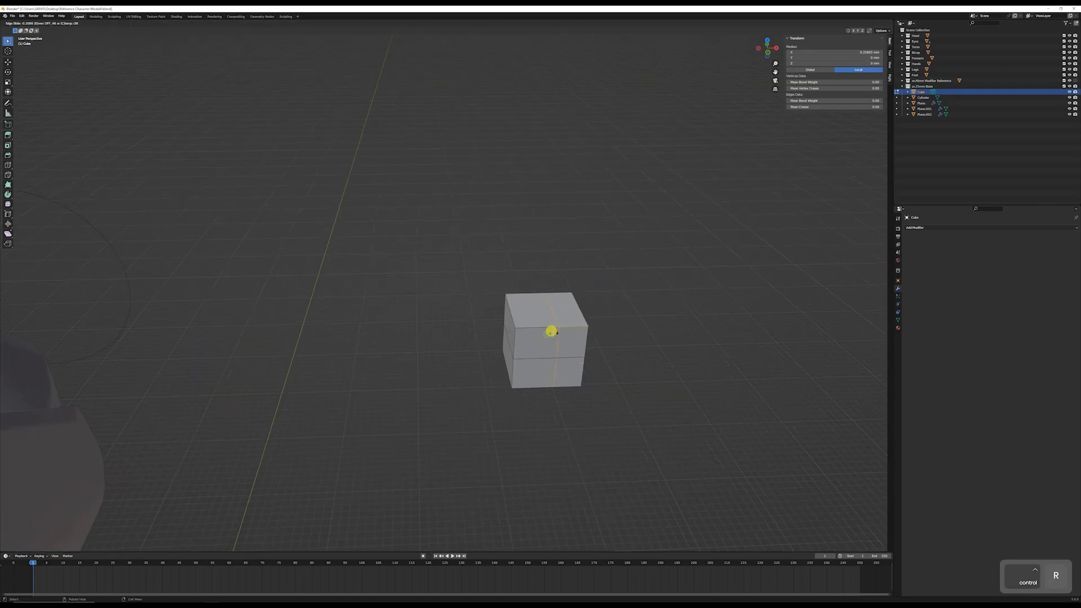
key("ctrl+r")
left_click(539, 311)
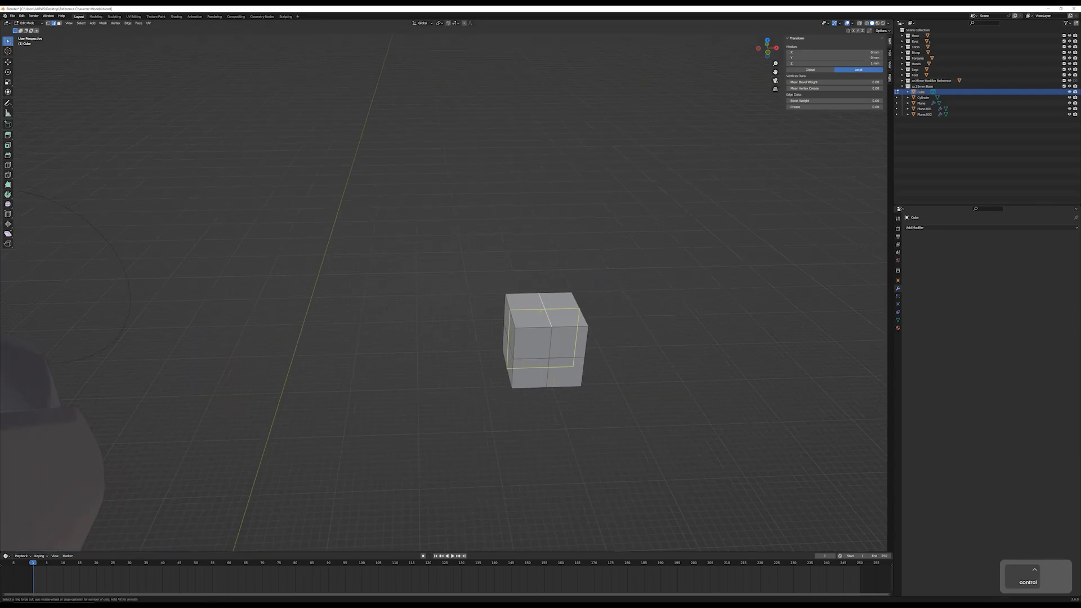
right_click(539, 310)
Step: Select the cube's top vertices and merge them At Last into a single centre point
key("1")
middle_click_drag(538, 336, 523, 309)
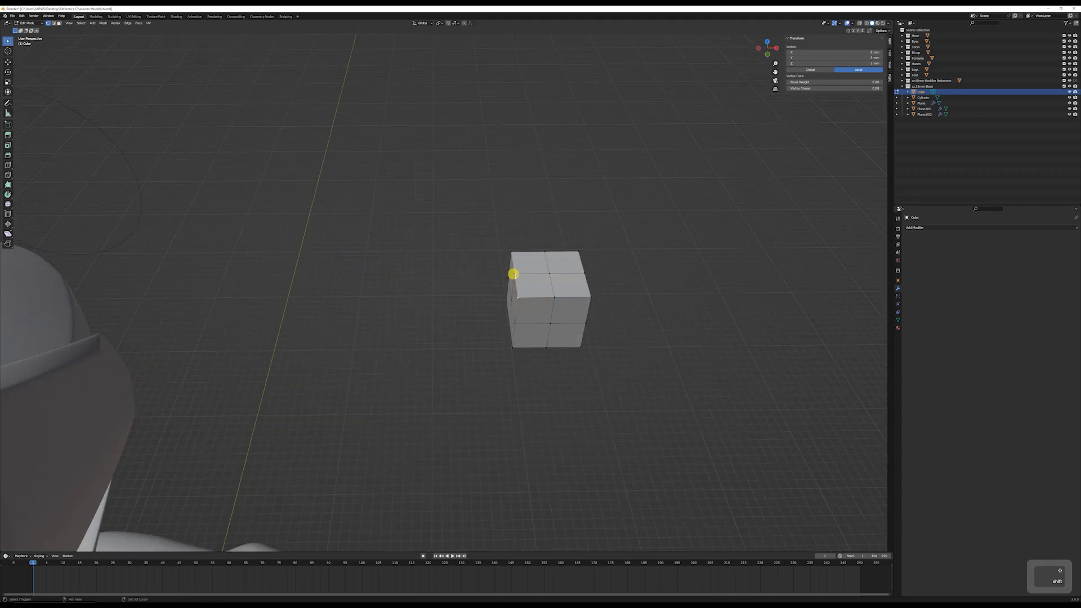
left_click(549, 273, "shift")
left_click(524, 295, "shift")
left_click(588, 295, "shift")
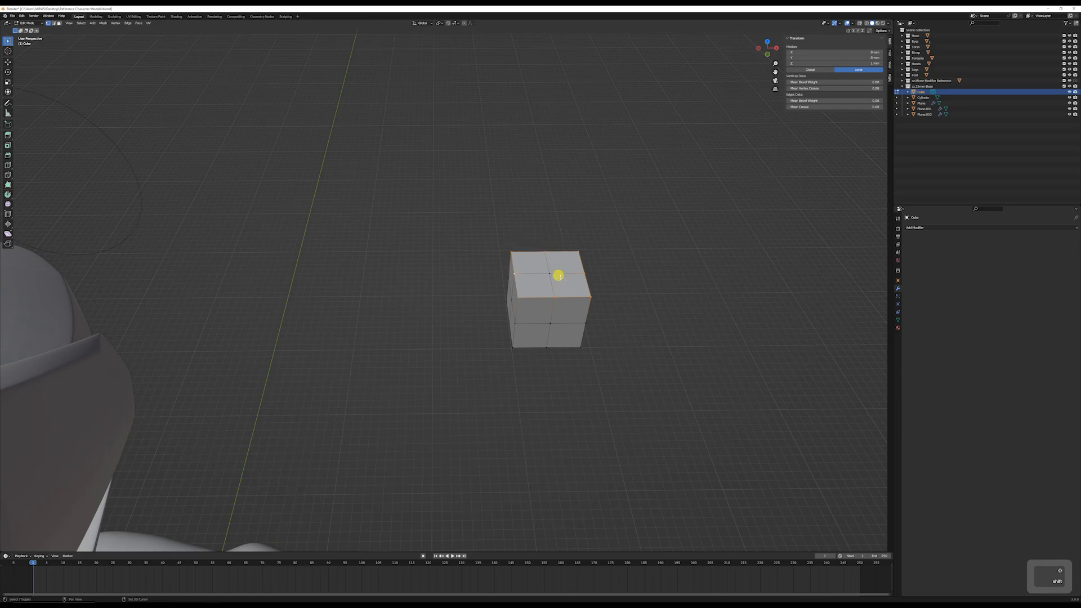
key("m")
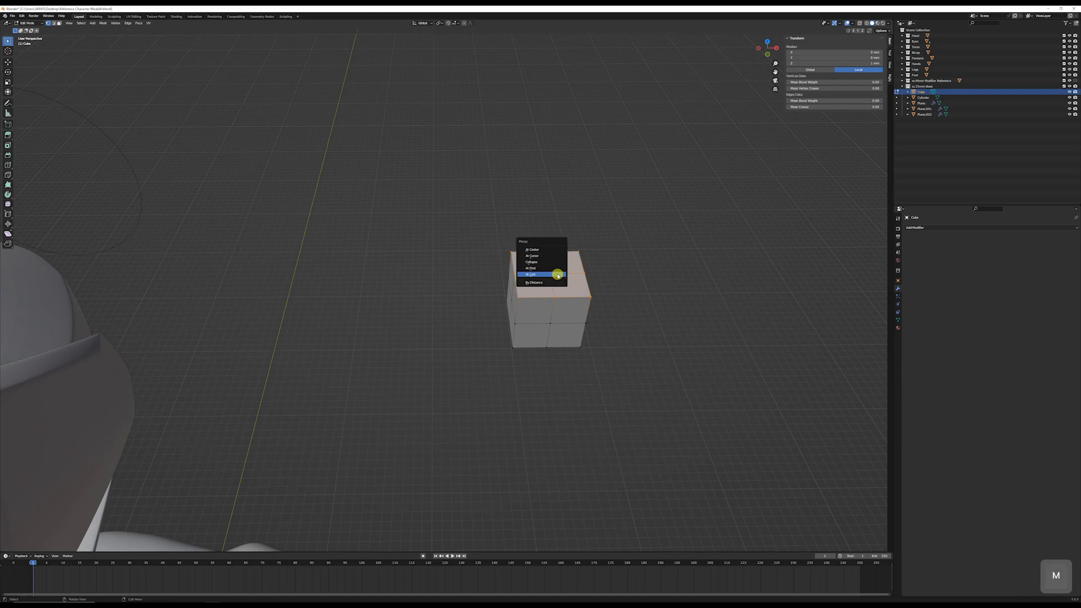
left_click(556, 274)
Step: Raise the merged apex vertex along Z by about 2.1 mm to form a tall spike
middle_click_drag(552, 278, 620, 360)
middle_click_drag(619, 425, 604, 382, "shift")
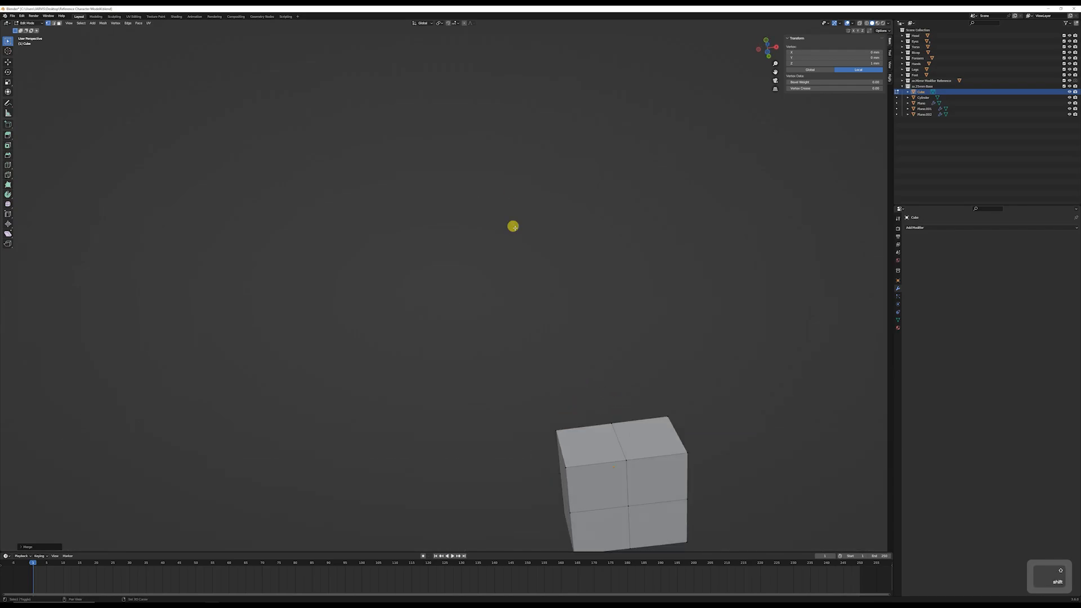
key("3")
middle_click_drag(514, 228, 517, 316, "shift")
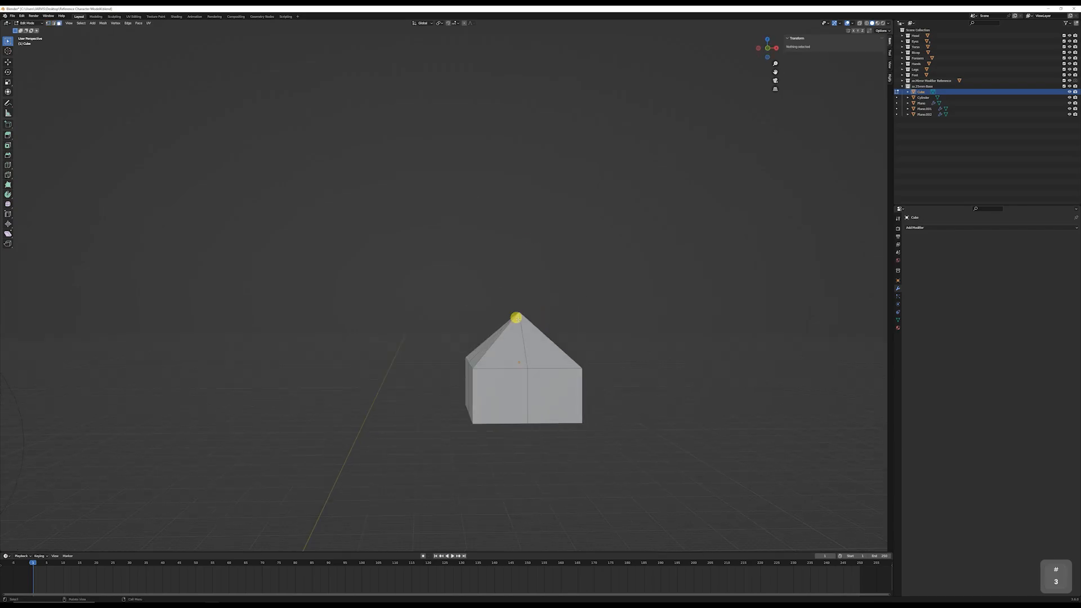
left_click(518, 311)
key("g")
key("z")
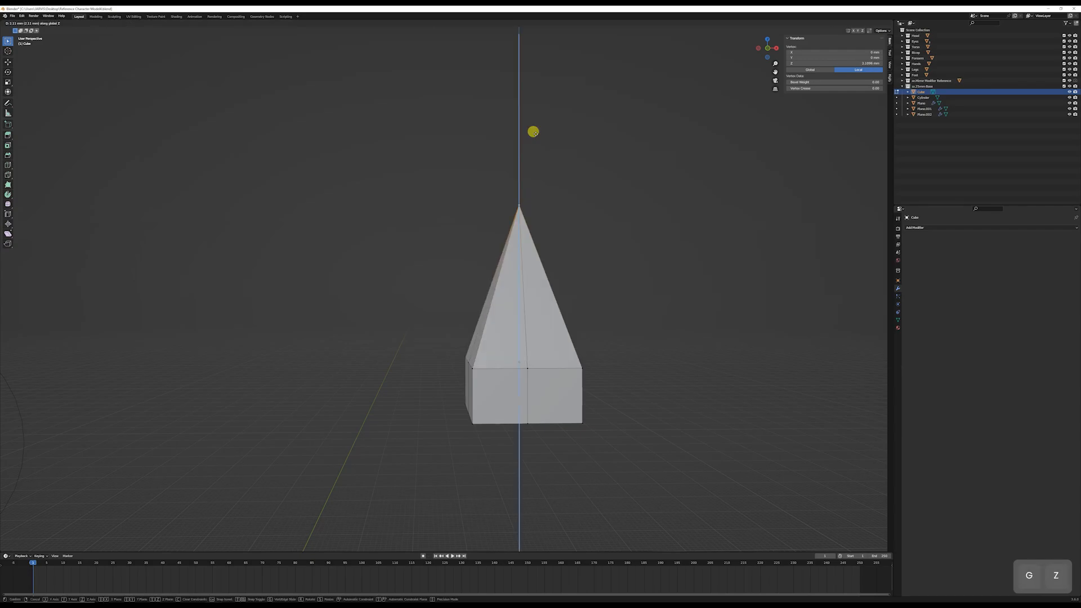
left_click(536, 169)
middle_click_drag(548, 272, 533, 295)
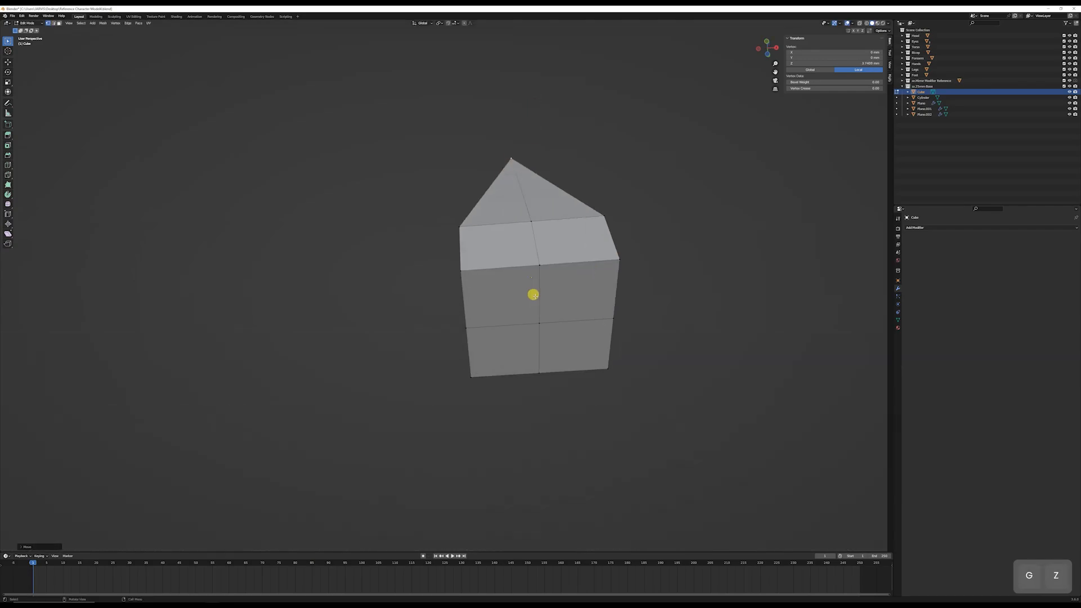
Step: Select the four bottom faces of the spike, scale them inward to taper the base, and leave Edit Mode
left_click(526, 296)
left_click(520, 296)
left_click(569, 297, "shift")
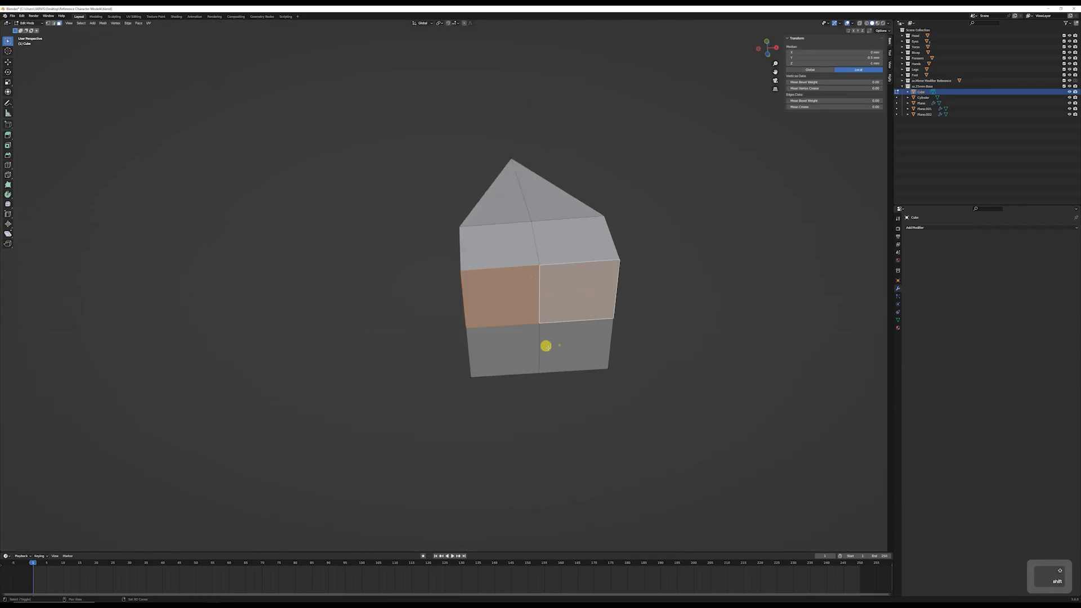
left_click(546, 345, "shift")
left_click(524, 348, "shift")
key("s")
left_click(608, 286)
key("Tab")
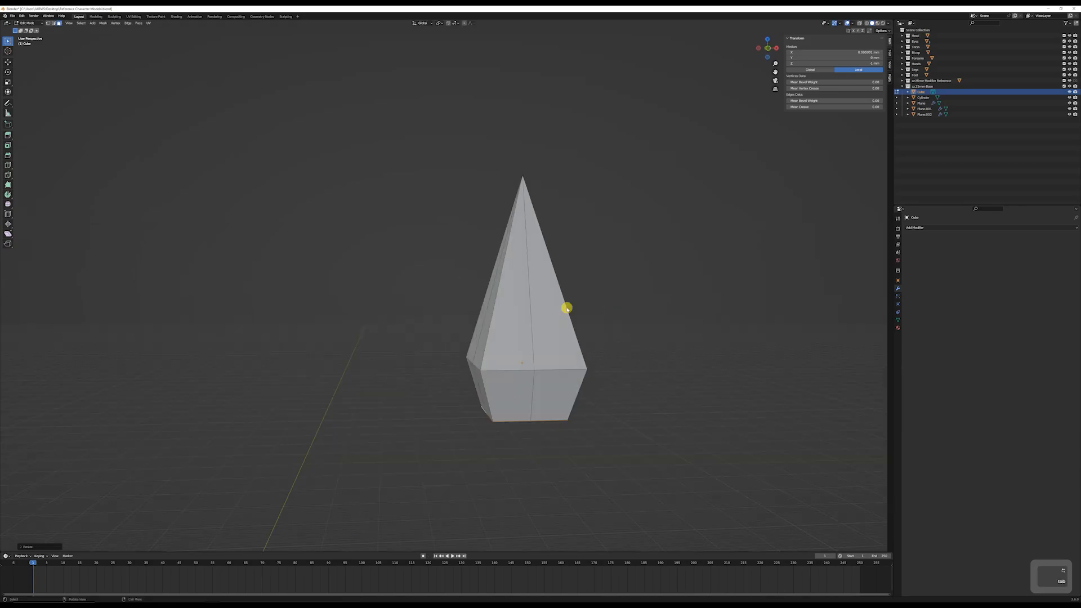
Step: Add a Subdivision Surface modifier with viewport level 3 to the spike and scale the object up to about 1.64
left_click(936, 228)
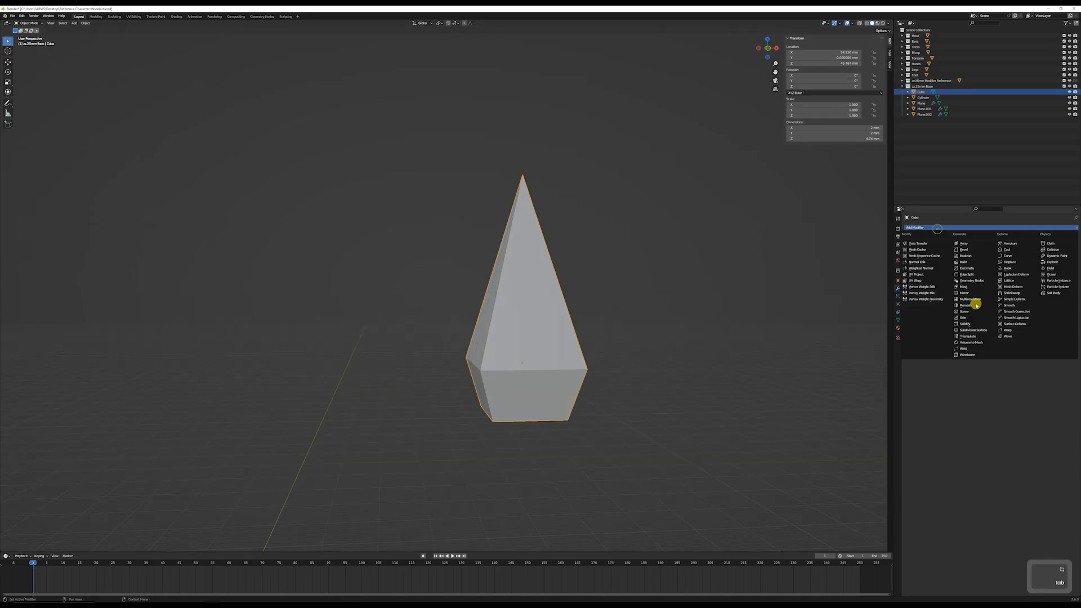
left_click(982, 332)
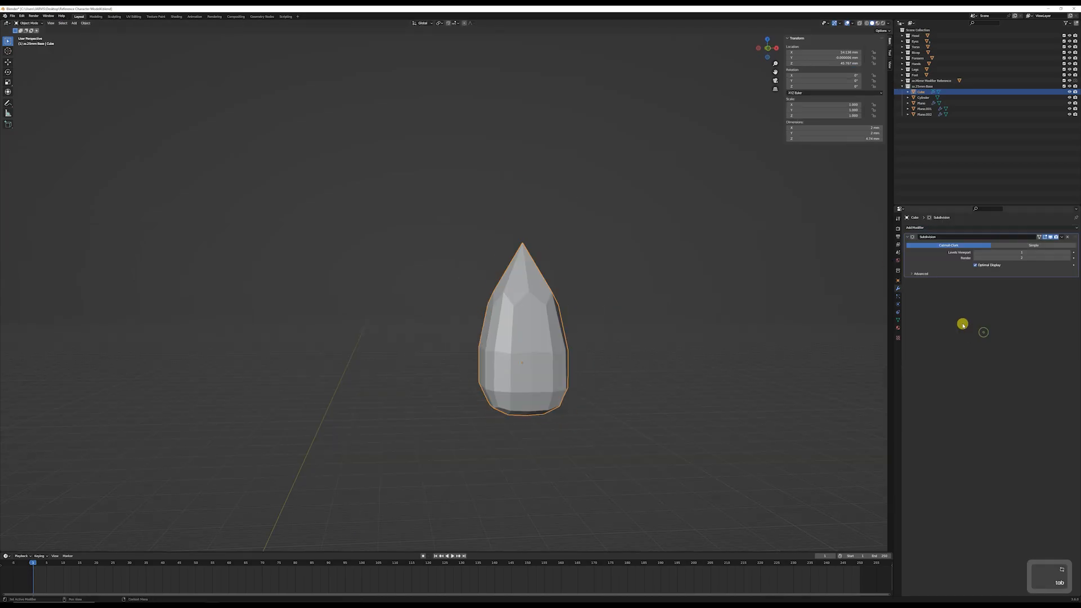
left_click(1070, 251)
left_click(1069, 252)
key("s")
left_click(580, 280)
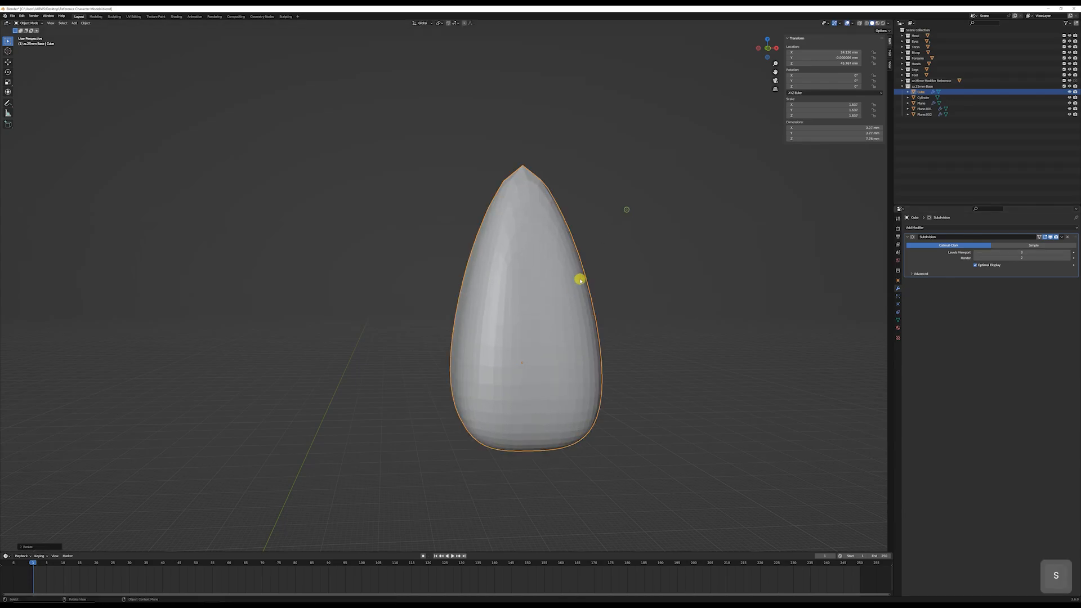
Step: Rescale the spike's bottom faces and its widest horizontal edge loop to refine the teardrop profile
middle_click_drag(580, 279, 576, 328)
key("Tab")
key("s")
left_click(619, 365)
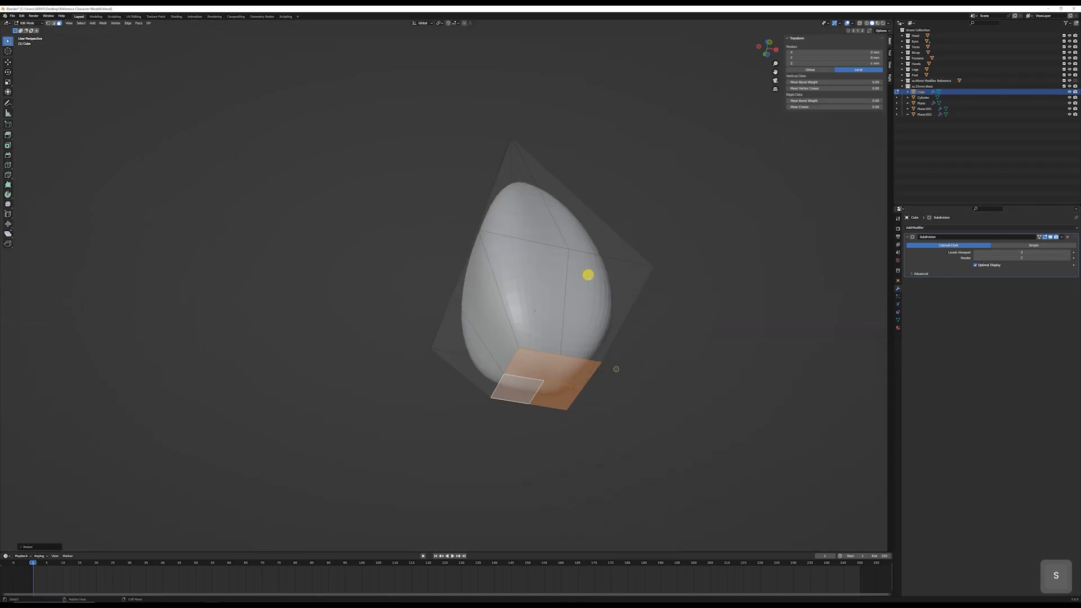
key("2")
middle_click_drag(590, 276, 483, 247)
key("s")
left_click(627, 328)
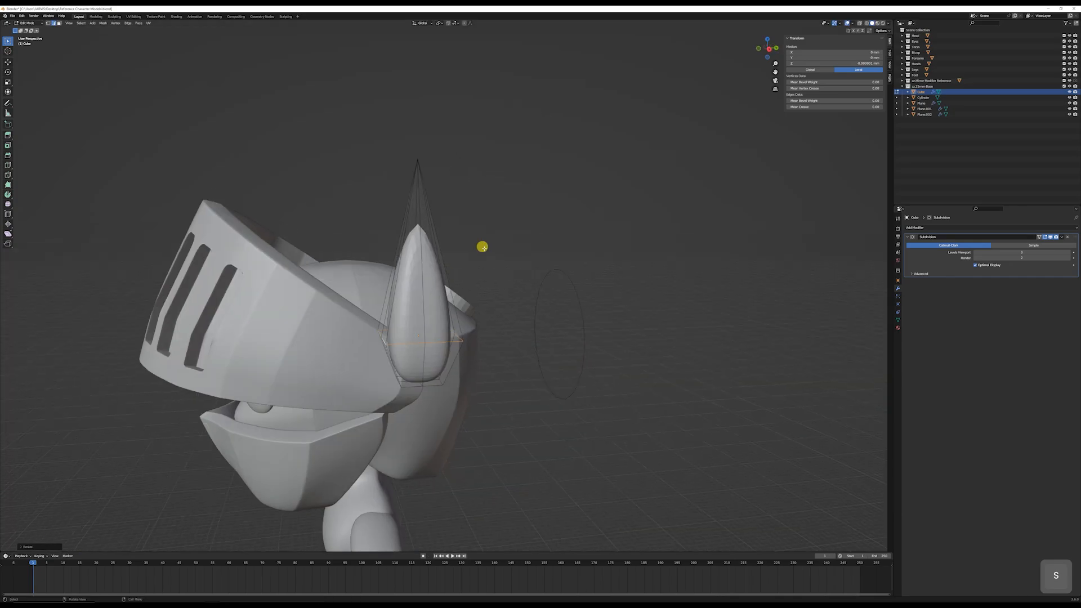
Step: Move the spike's tip vertex toward the back of the helmet so the shape leans rearward
key("g")
left_click(494, 192)
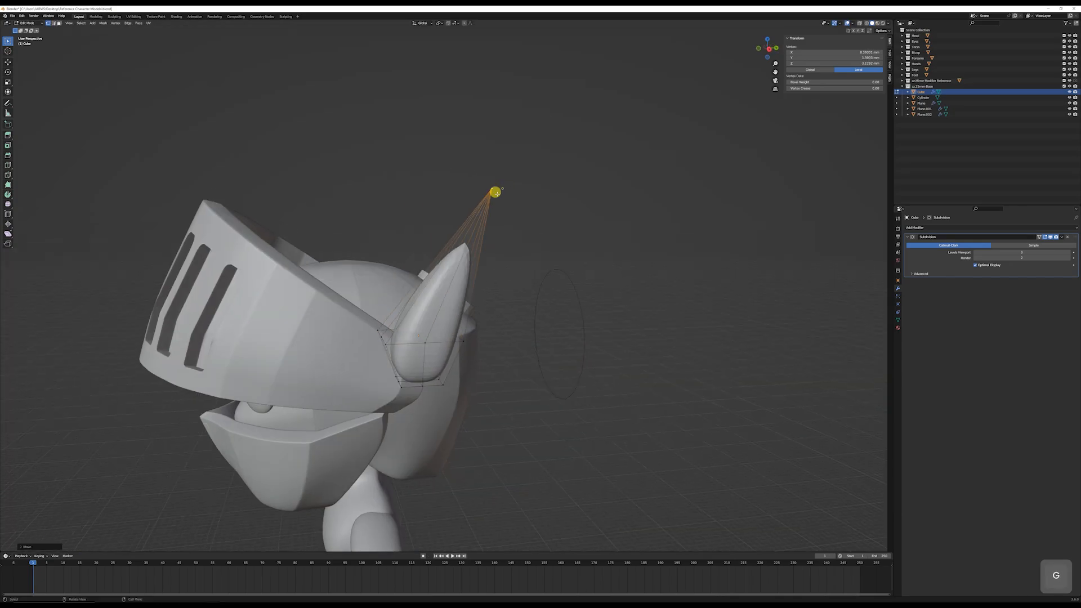
left_click(445, 292)
Step: Add a centred horizontal loop cut to the lower part of the spike, between its widest loop and the base
key("ctrl+r")
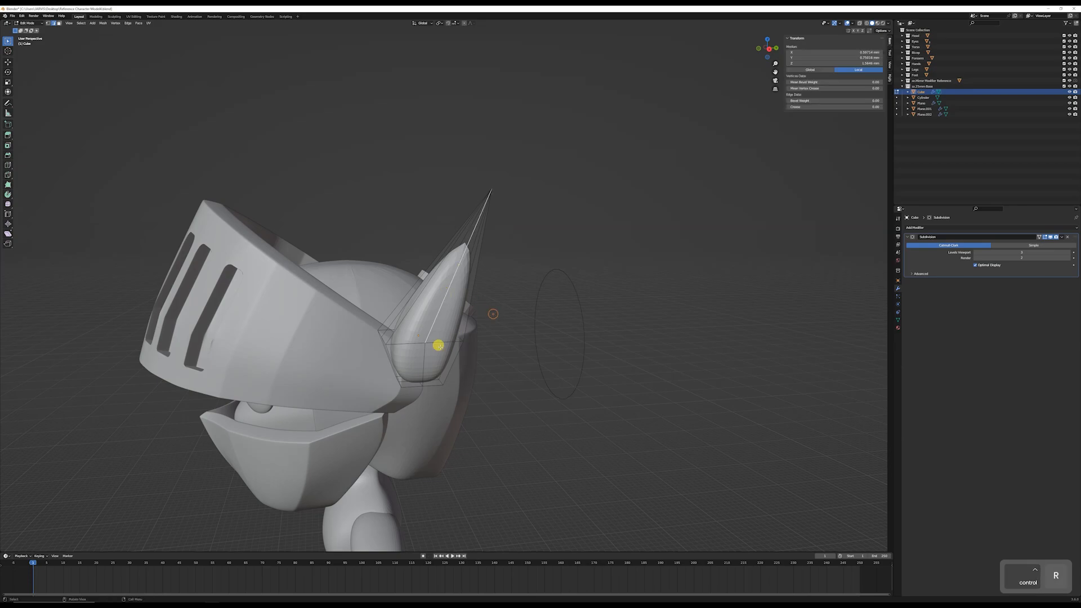
key("ctrl+r")
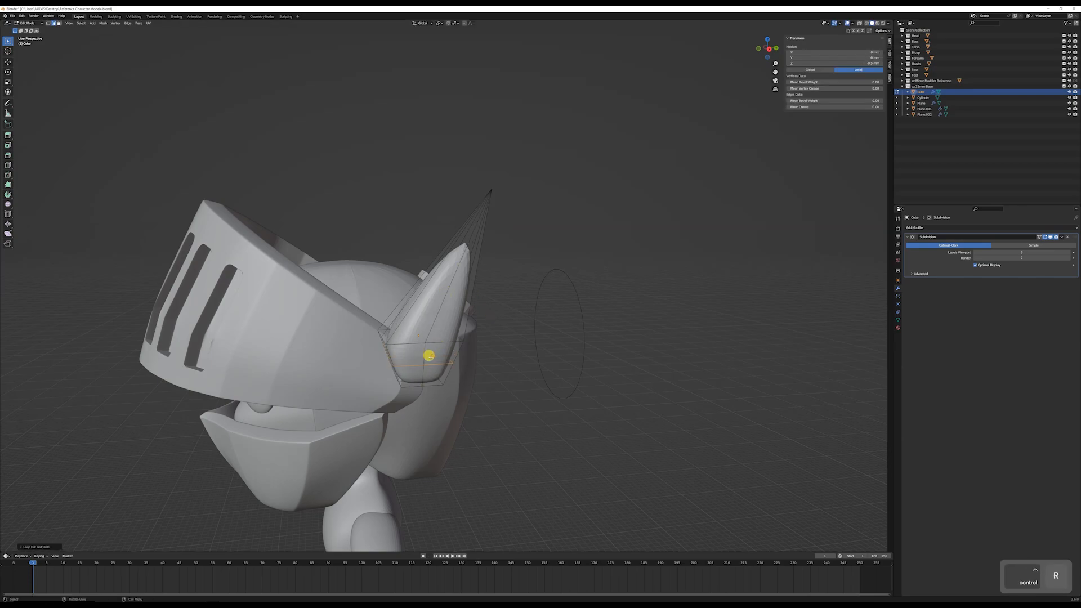
middle_click_drag(473, 334, 473, 332, "alt")
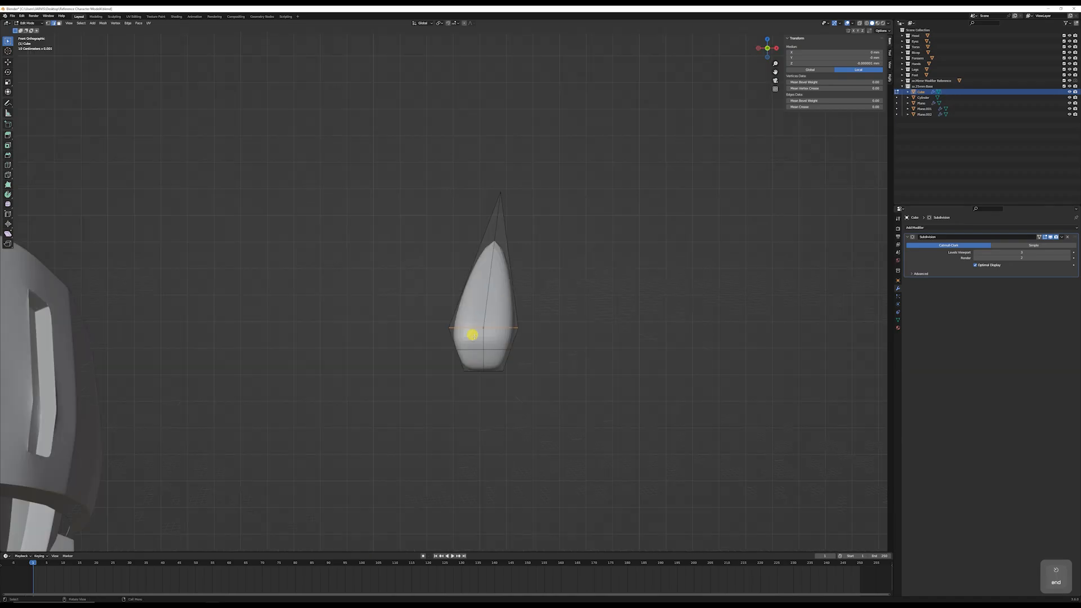
Step: Raise, enlarge and rotate the spike's widest edge loop so that it follows the shape's rearward lean
key("g")
left_click(481, 294)
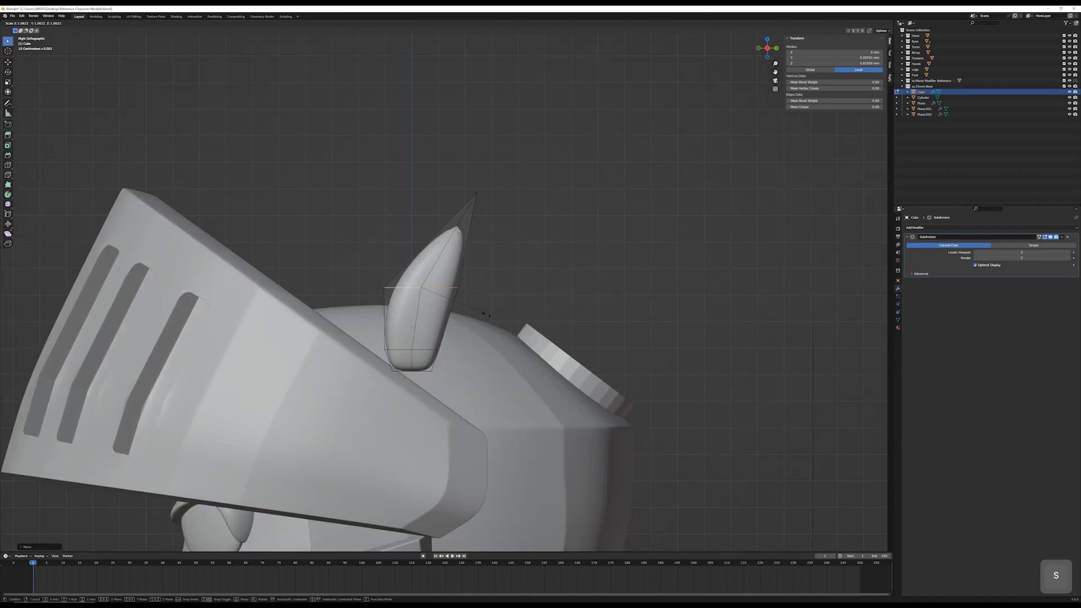
key("s")
key("r")
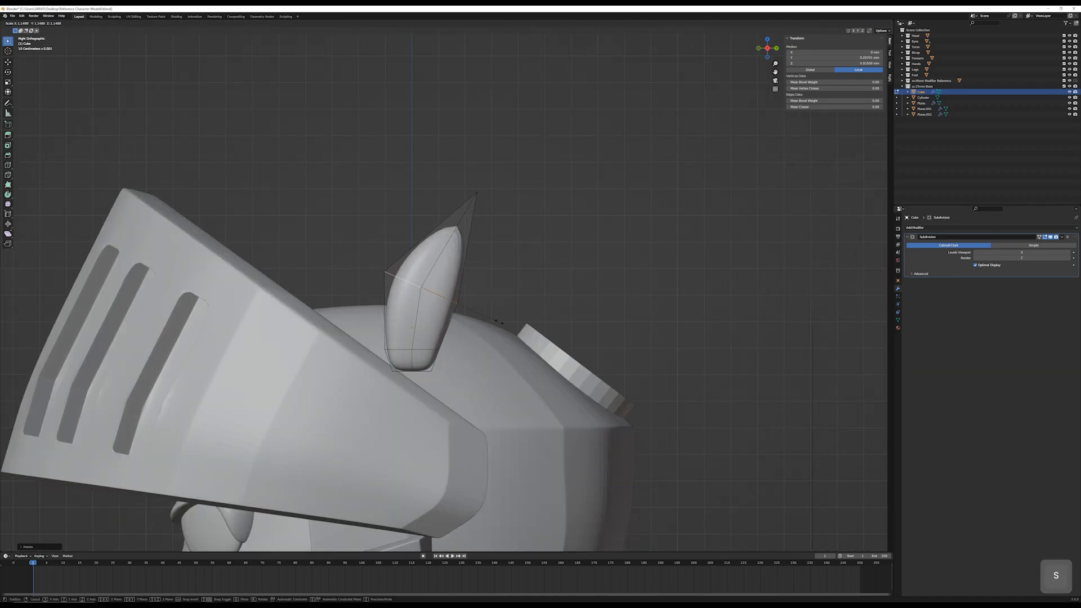
left_click(494, 313)
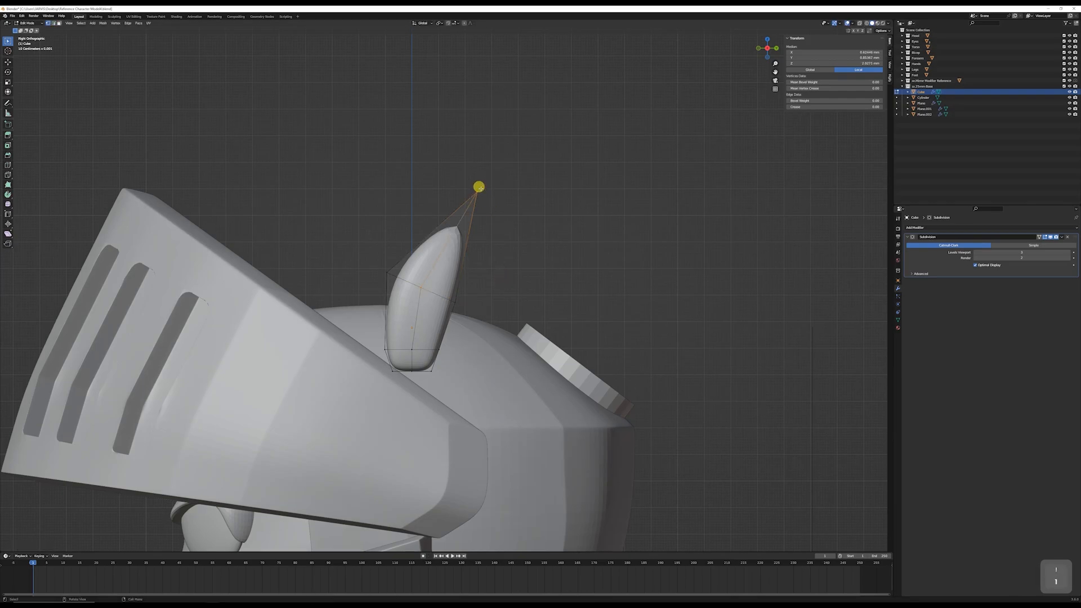
Step: Scale the whole spike object up uniformly to about 2.8
key("Tab")
middle_click_drag(497, 212, 499, 294)
key("KP_1")
key("s")
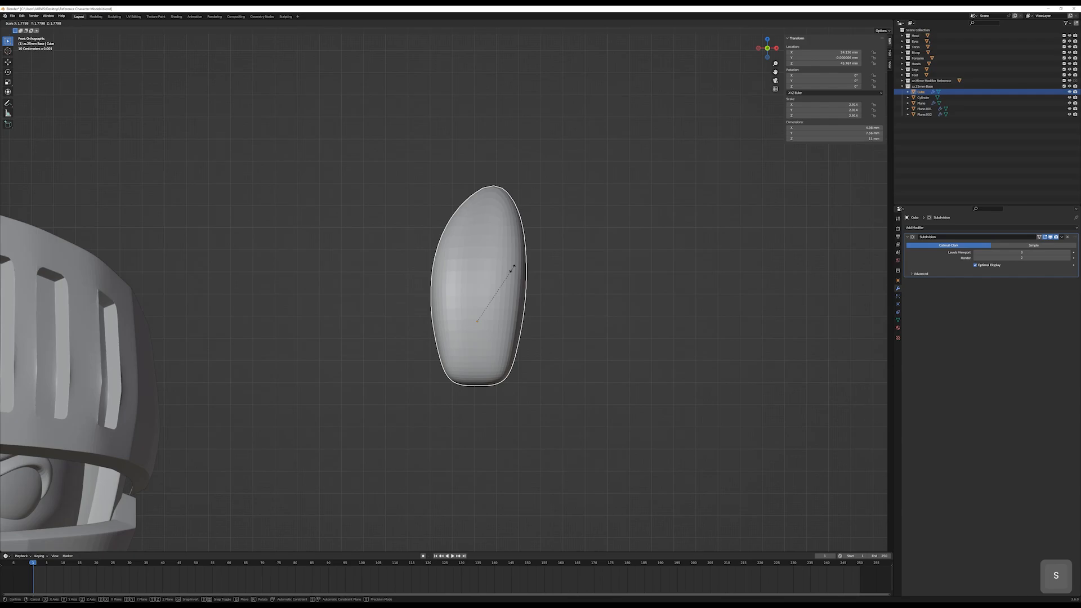
left_click(514, 275)
scroll(517, 276, "down", 3)
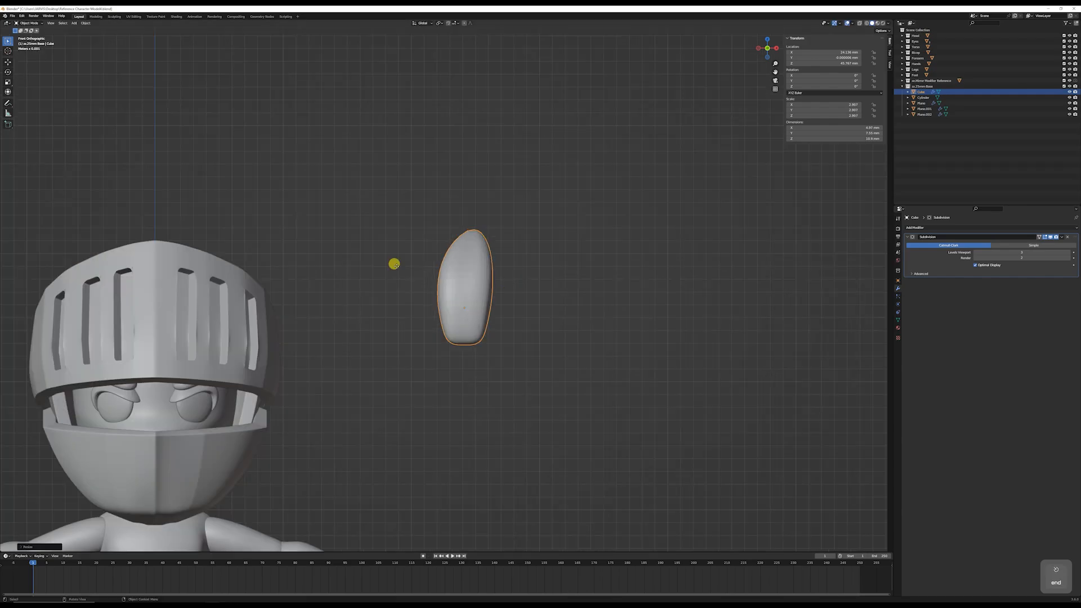
Step: Move the spike onto the cylindrical mount at the helmet's rear and tilt it backward
key("g")
left_click(177, 230)
key("KP_3")
scroll(190, 214, "up", 3)
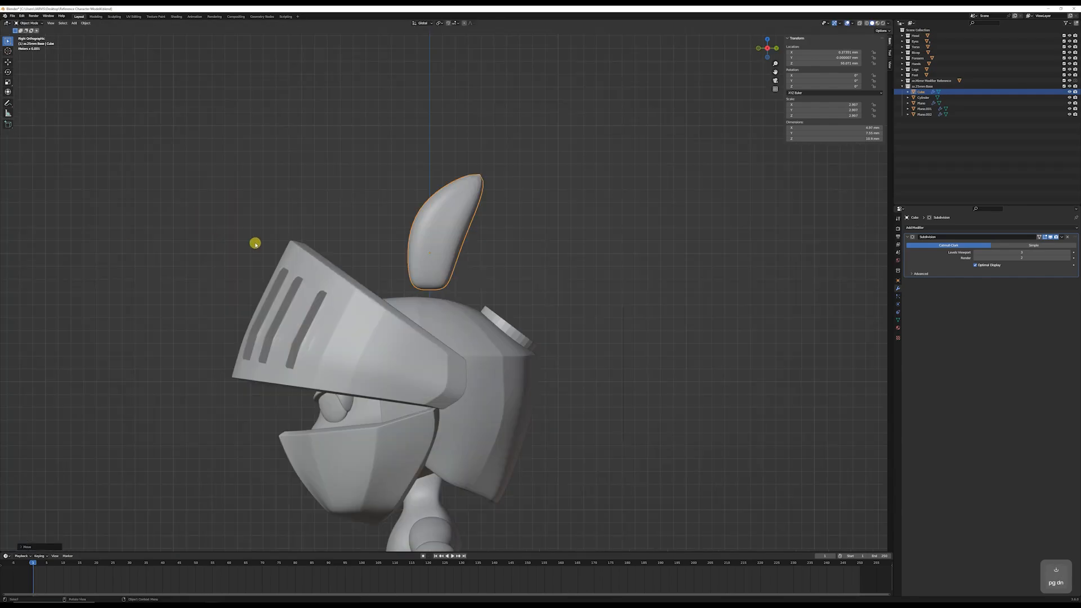
key("r")
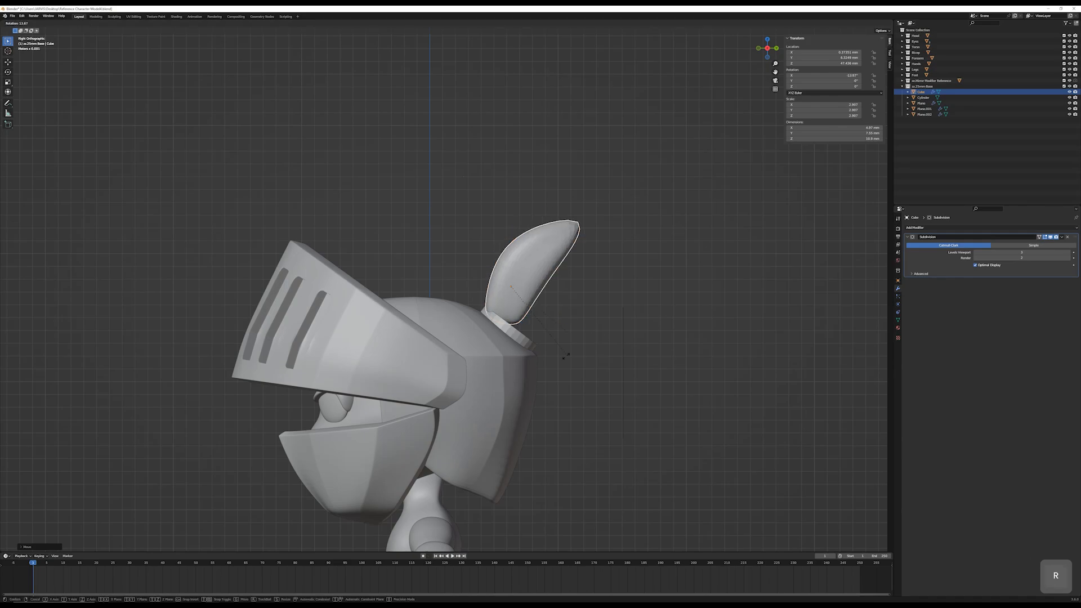
left_click(515, 342)
key("g")
left_click(551, 310)
Step: Enlarge the feather and shift it so its base sits on the cylindrical mount
key("s")
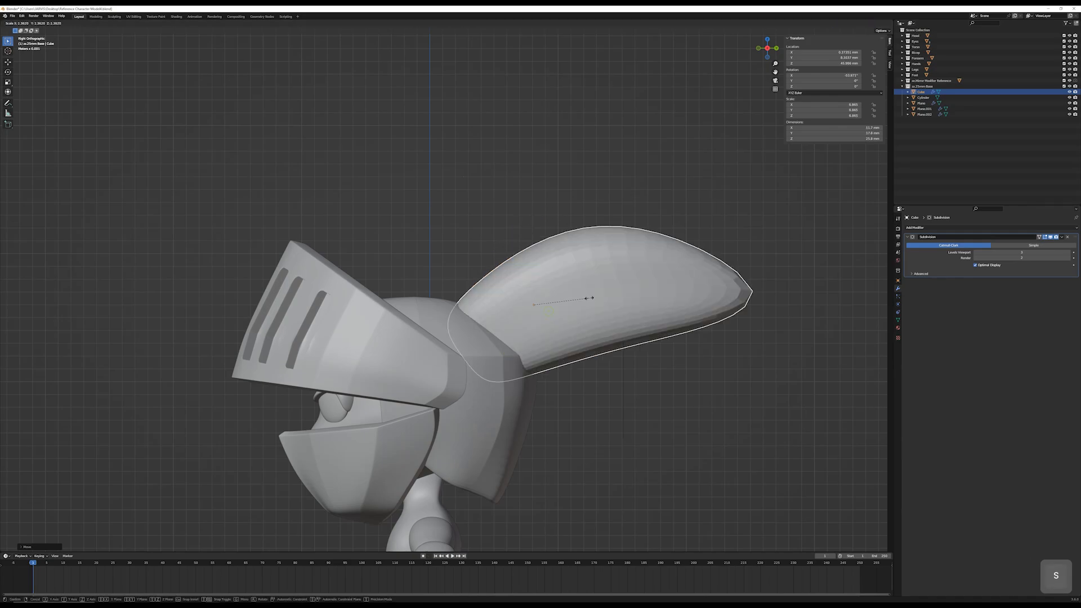
left_click(561, 316)
key("g")
key("z")
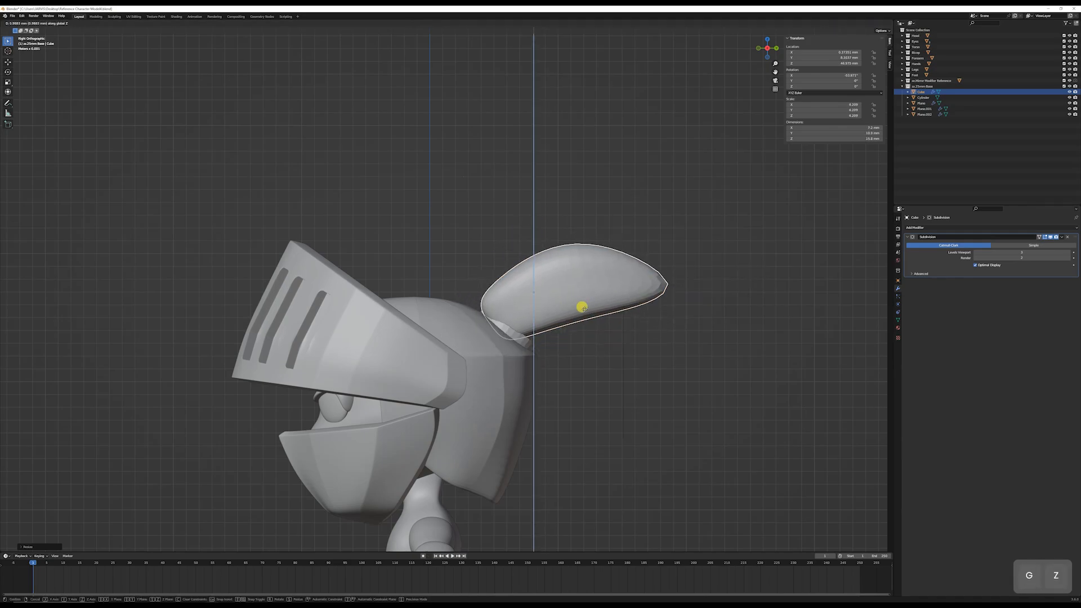
left_click(583, 305)
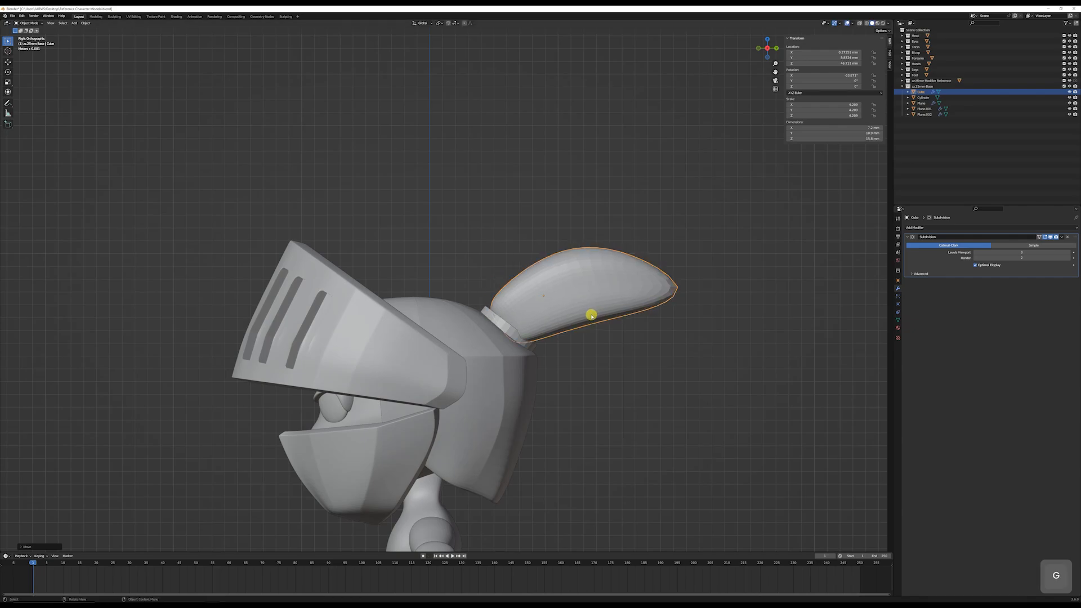
Step: Rotate the feather sideways as seen from above and reposition its base on the mount
key("KP_7")
key("shift")
middle_click_drag(407, 241, 444, 309, "shift")
key("r")
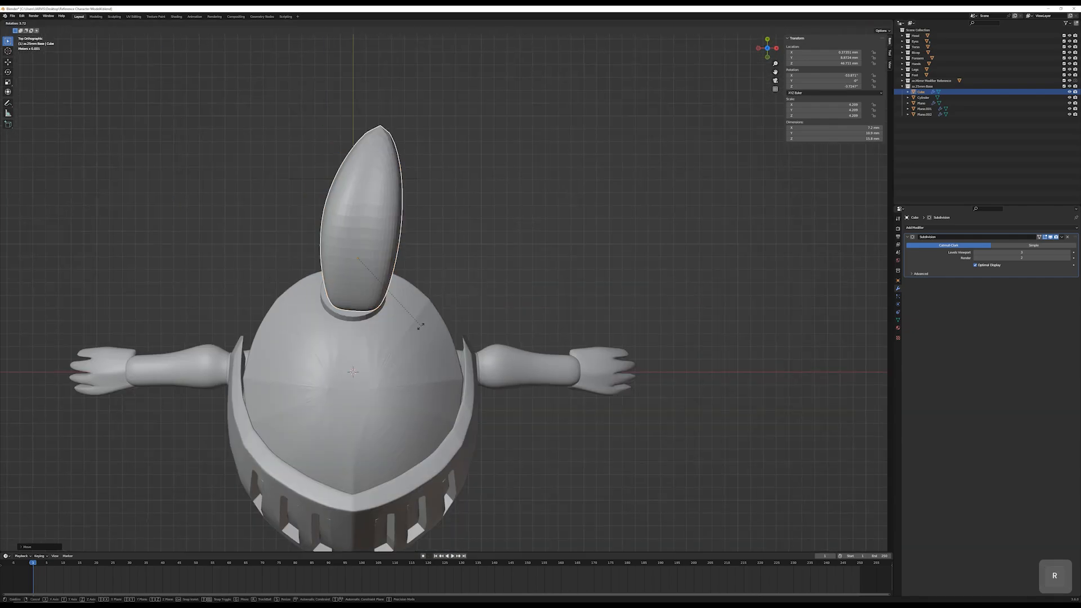
left_click(403, 327)
key("g")
left_click(412, 330)
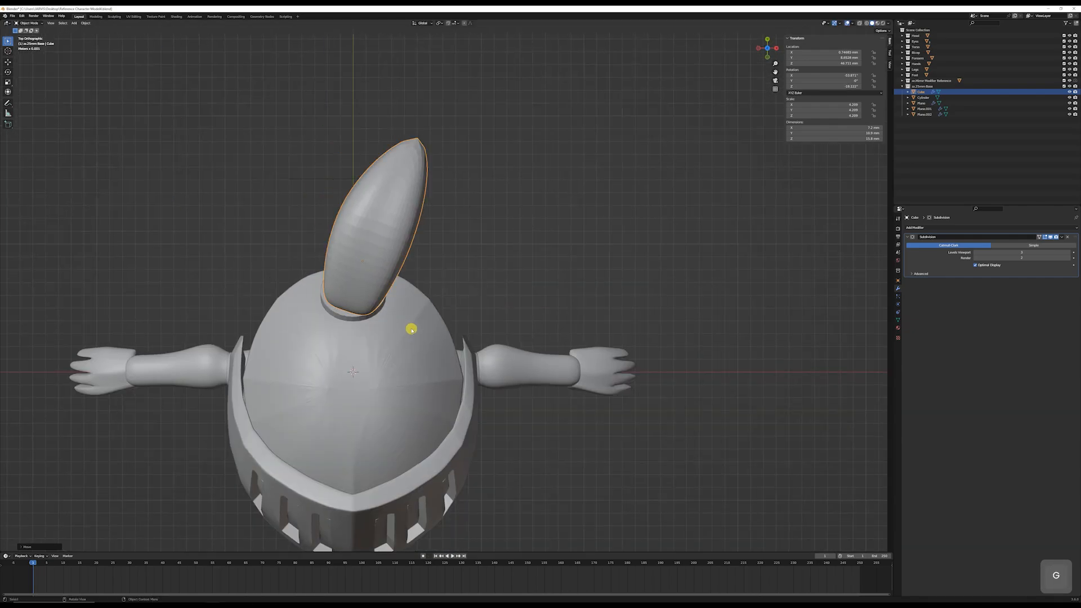
Step: Duplicate the feather, rotate the copy toward the opposite side and align its base with the mount
key("shift+d")
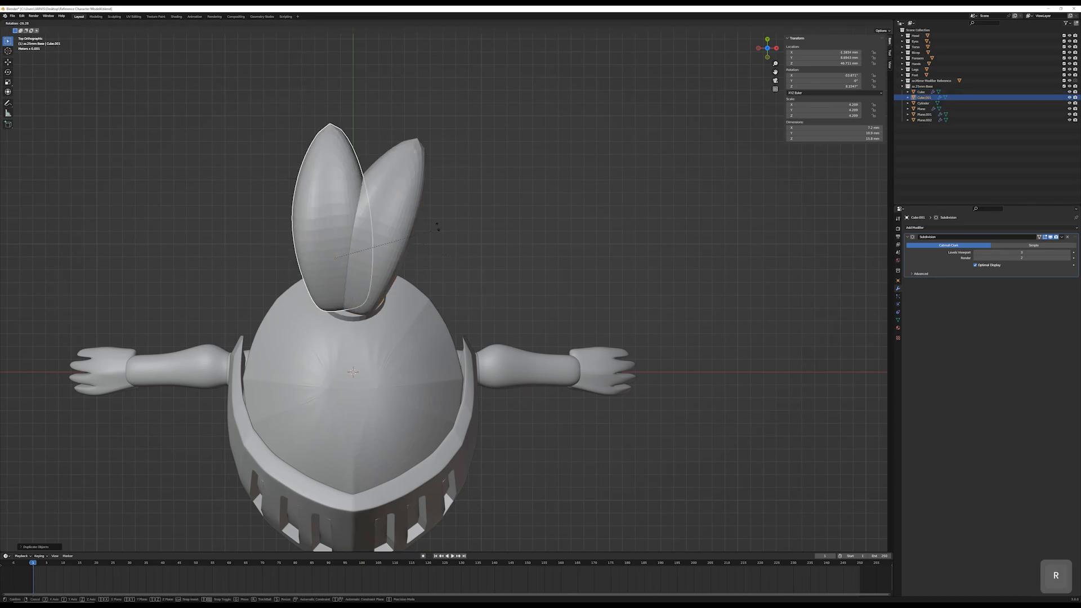
left_click(420, 221)
key("g")
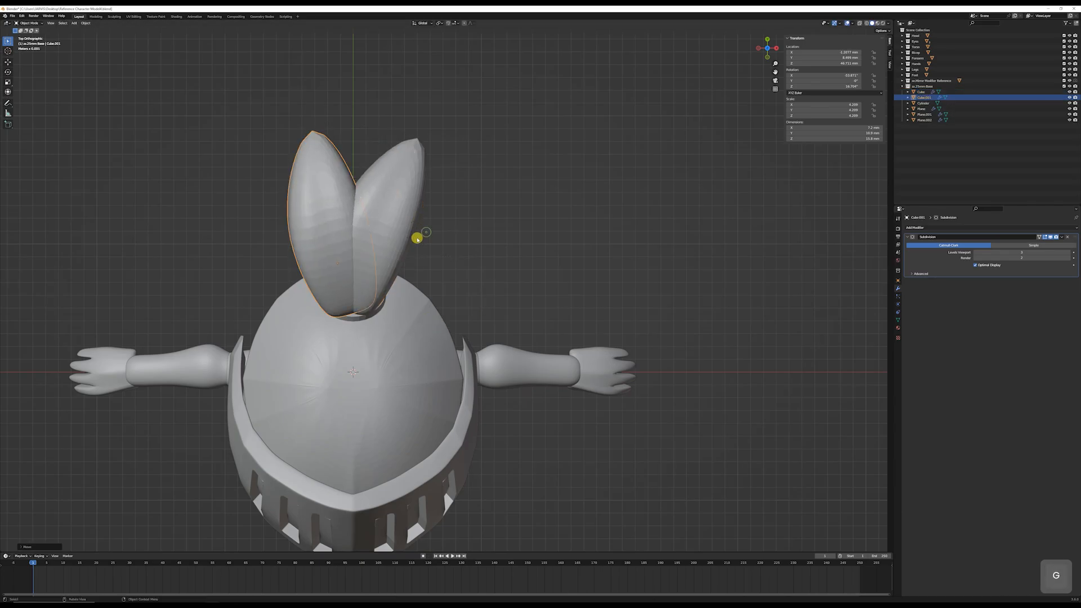
left_click(420, 234)
Step: Tilt the duplicated feather upward in side view and move its base back onto the mount
key("KP_1")
key("KP_3")
key("r")
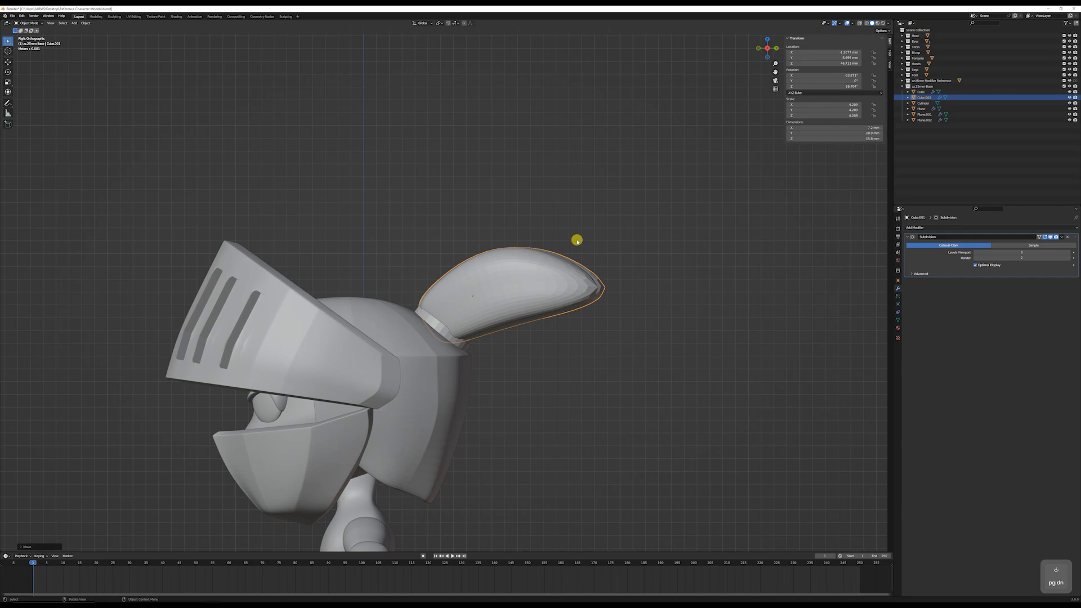
left_click(566, 214)
key("g")
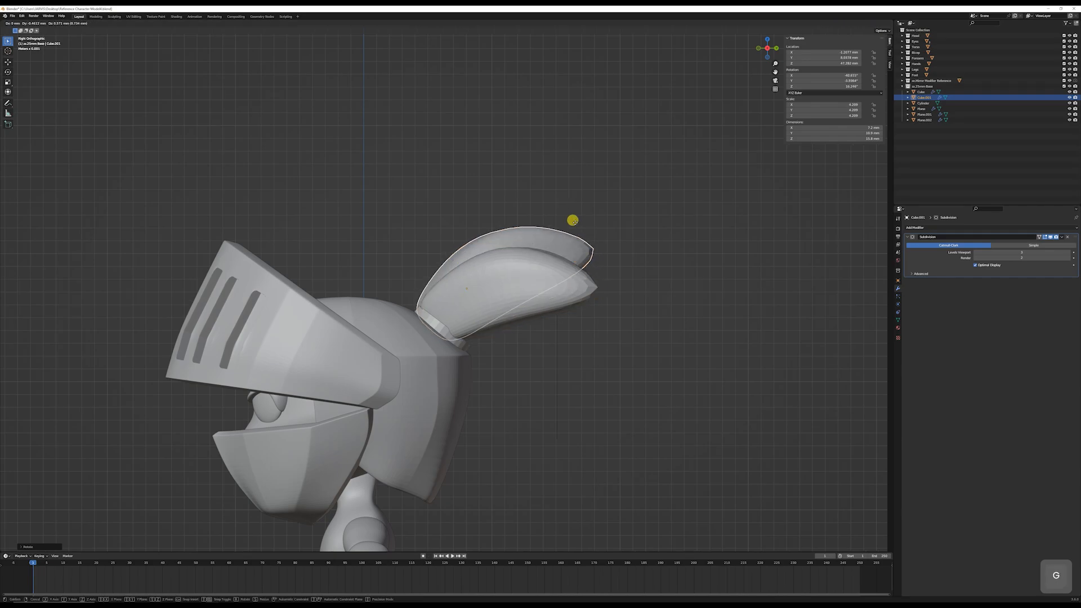
left_click(575, 220)
Step: Pull the duplicated feather's tip vertex farther back and shift its widest vertex ring to lengthen the shape
key("Tab")
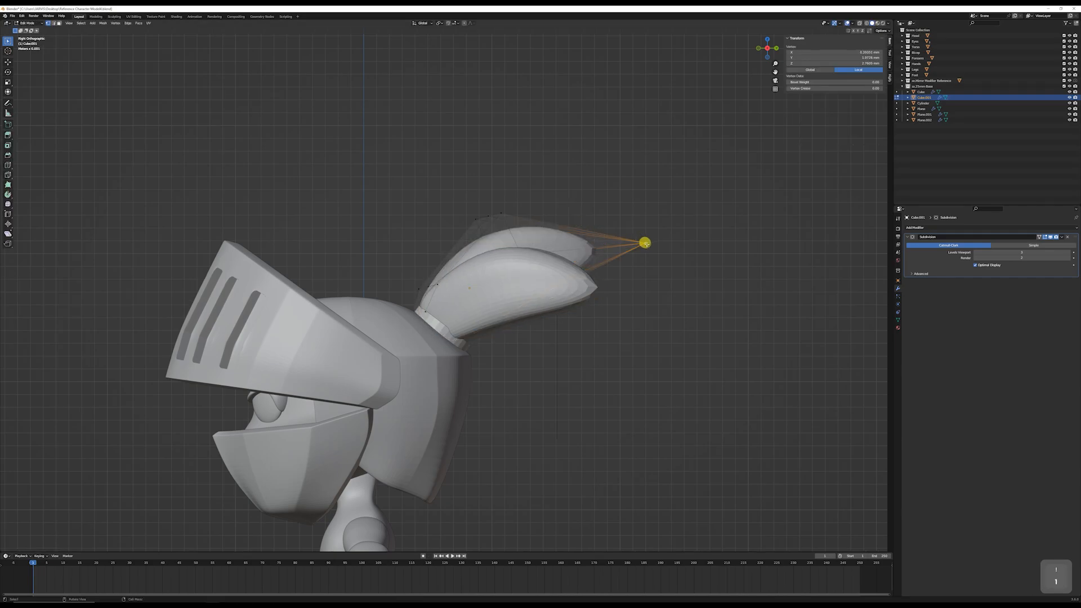
left_click(725, 253)
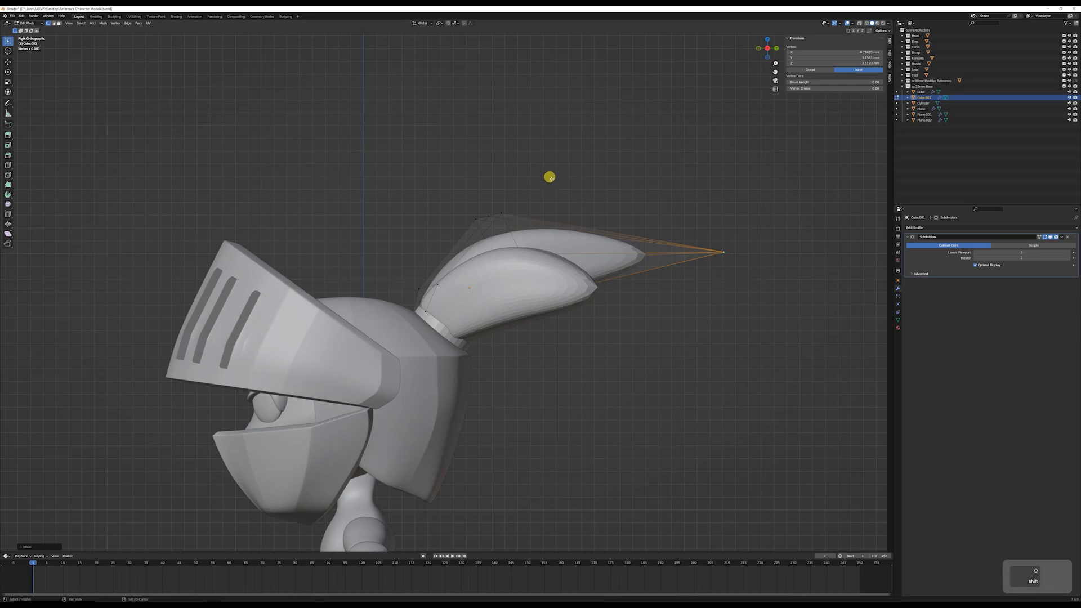
key("shift+z")
left_click_drag(549, 177, 482, 341, "shift")
left_click_drag(556, 159, 472, 310)
key("g")
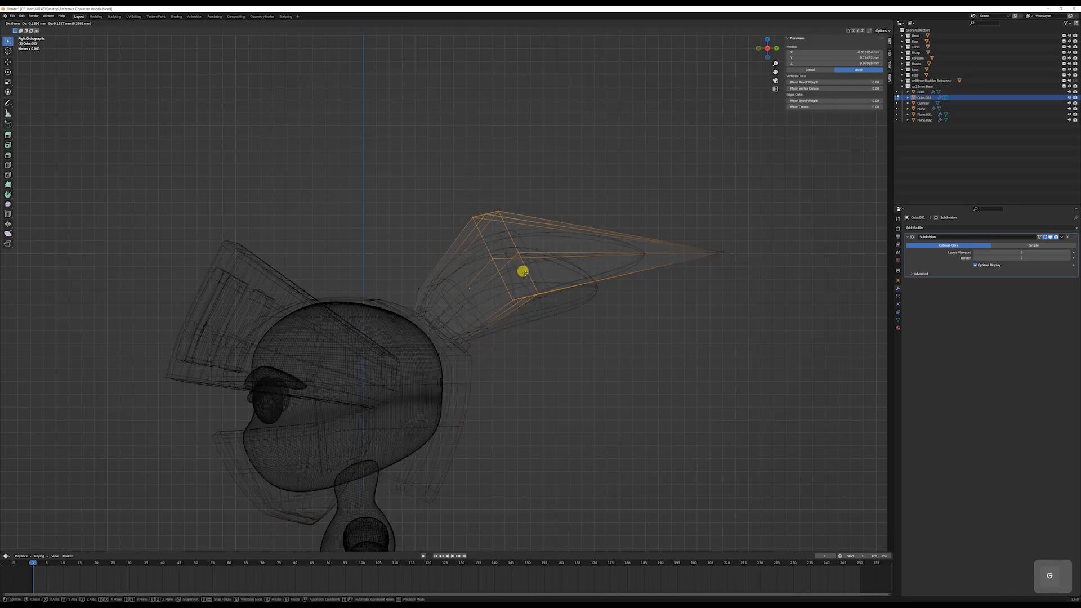
left_click(519, 281)
key("shift+z")
mouse_move(519, 281)
middle_mouse_down()
mouse_move(584, 316)
mouse_move(528, 315)
mouse_move(439, 270)
mouse_move(415, 280)
mouse_move(549, 276)
mouse_move(539, 284)
middle_mouse_up()
key("Tab")
Step: Duplicate the first feather and rotate the copy to form a third feather below the other two
left_click(414, 280)
key("KP_1")
key("KP_3")
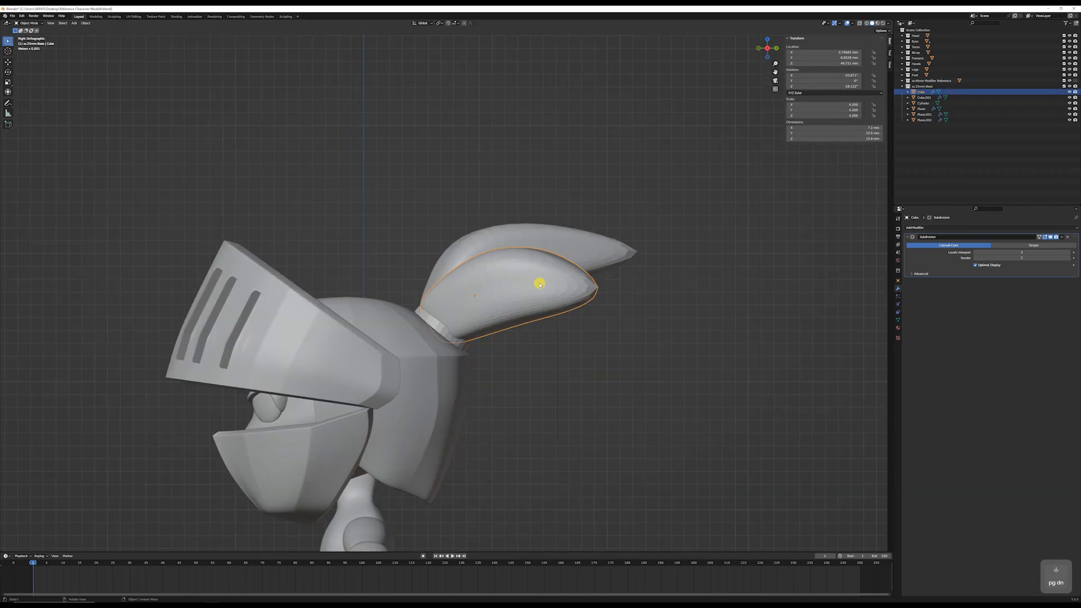
key("KP_6")
key("KP_6")
key("KP_6")
key("KP_6")
key("KP_6")
key("KP_6")
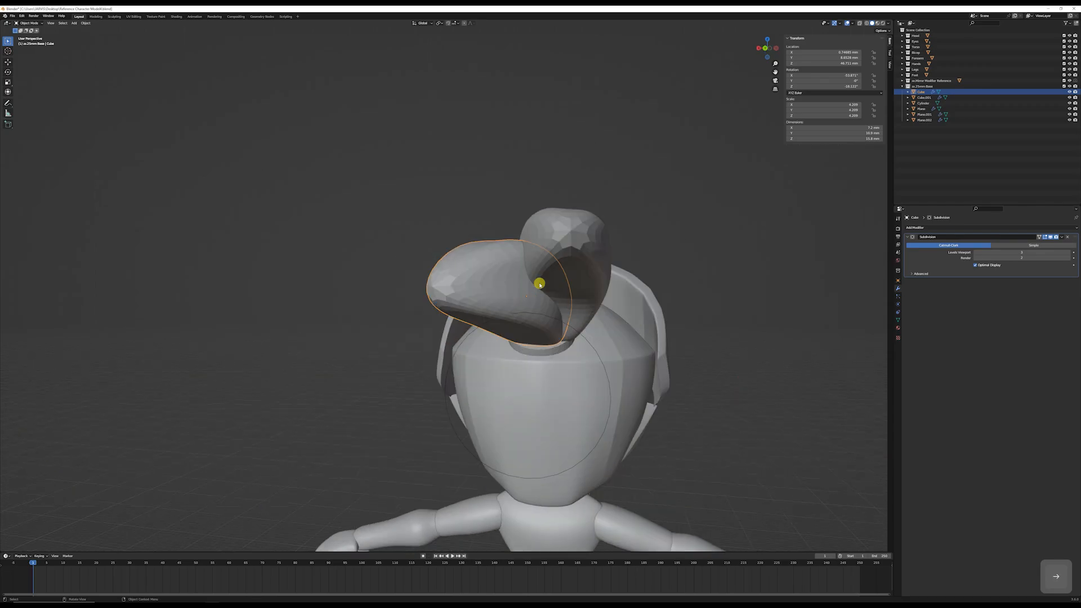
middle_click_drag(558, 308, 485, 279, "shift")
key("shift+d")
key("r")
left_click(525, 268)
key("r")
left_click(456, 283)
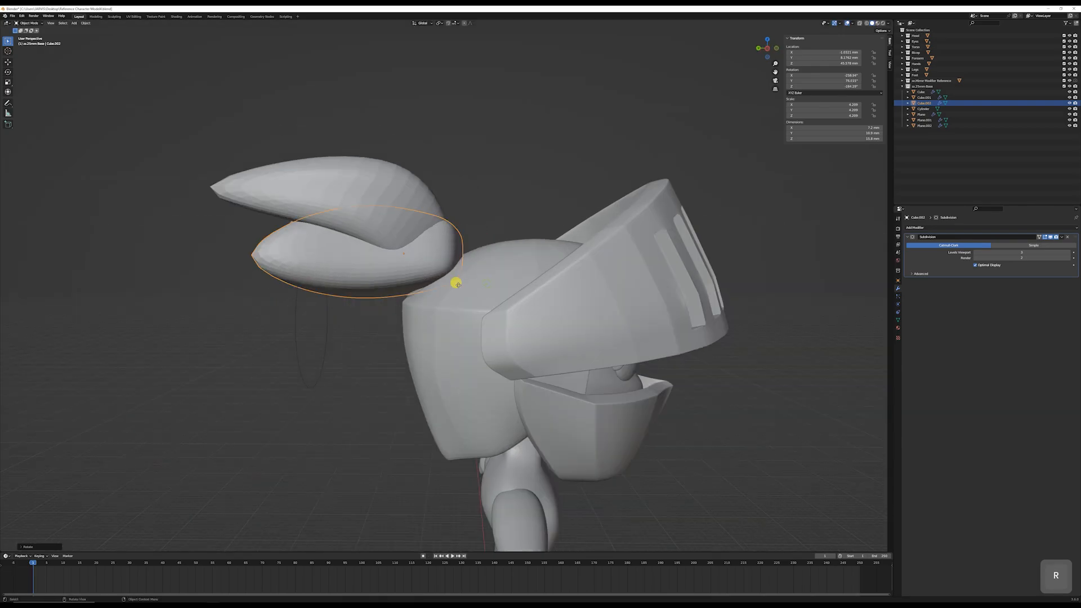
Step: Shrink the third feather slightly and position its base at the mount between and beneath the other feathers
key("g")
middle_click_drag(430, 285, 532, 180)
key("s")
left_click(550, 157)
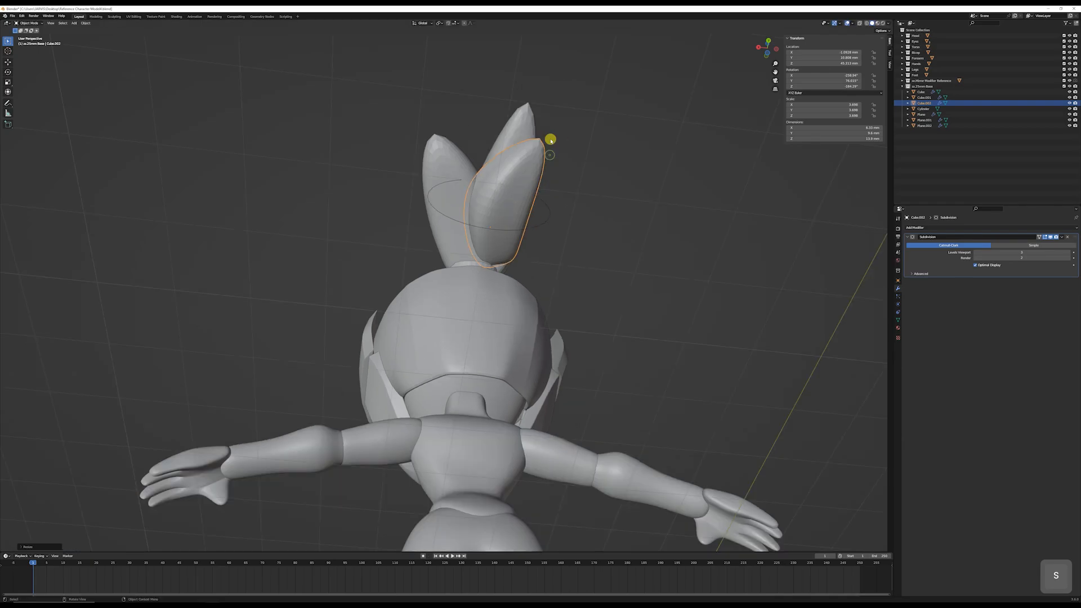
middle_click_drag(550, 139, 576, 160)
key("g")
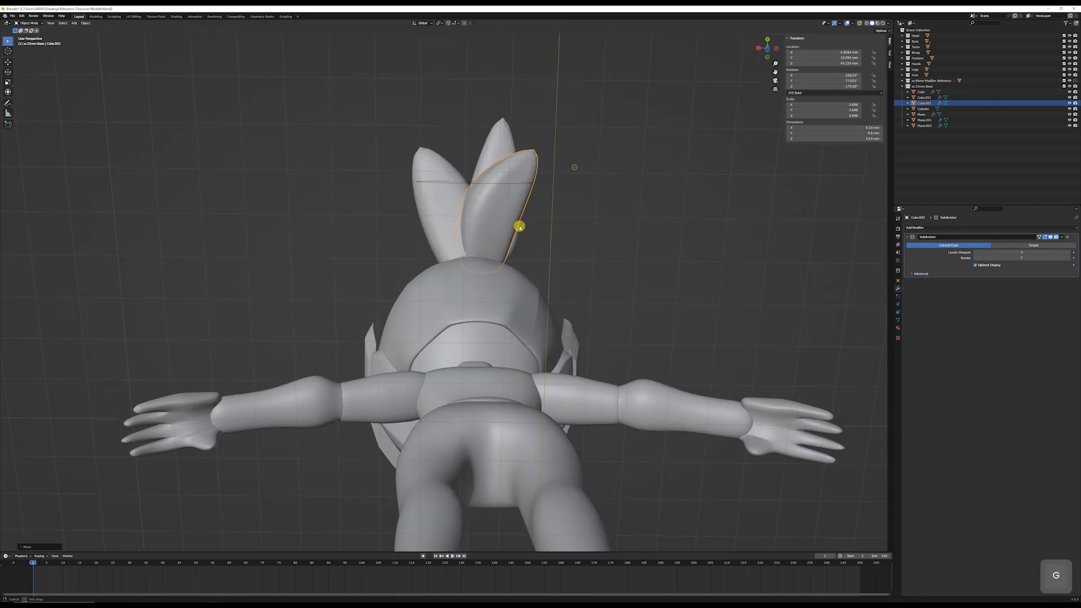
middle_click_drag(519, 227, 496, 254)
key("Tab")
key("Tab")
Step: Add a new cube and place it beside the helmet in front view, clear of the character
left_click(519, 192)
scroll(519, 191, "down", 4)
middle_click_drag(519, 192, 552, 306)
scroll(533, 313, "up", 3)
key("shift+a")
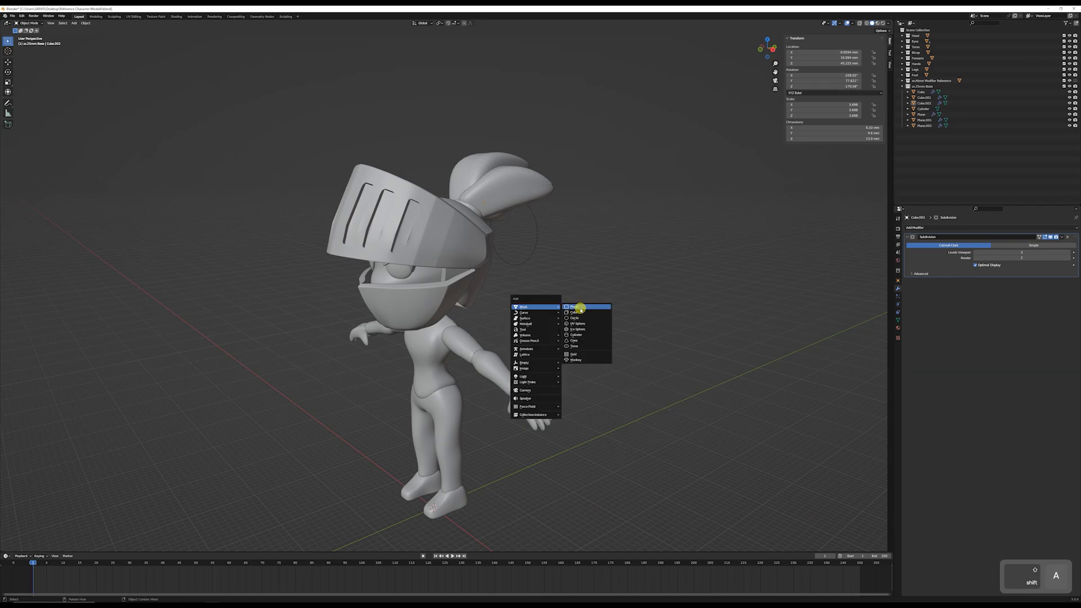
left_click(578, 313)
middle_click_drag(483, 393, 465, 435)
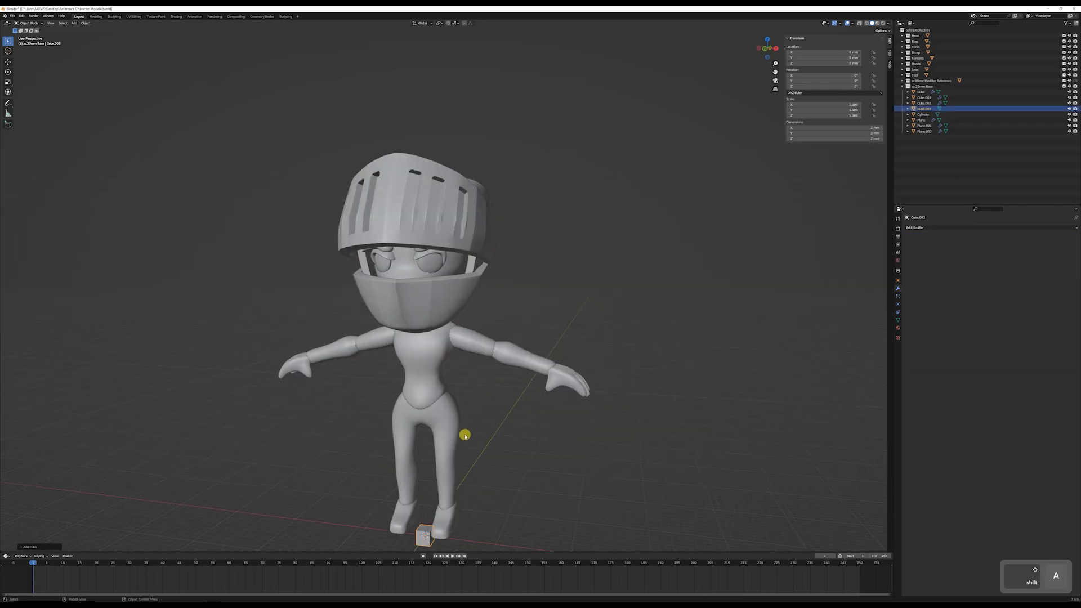
key("g")
right_click(664, 239)
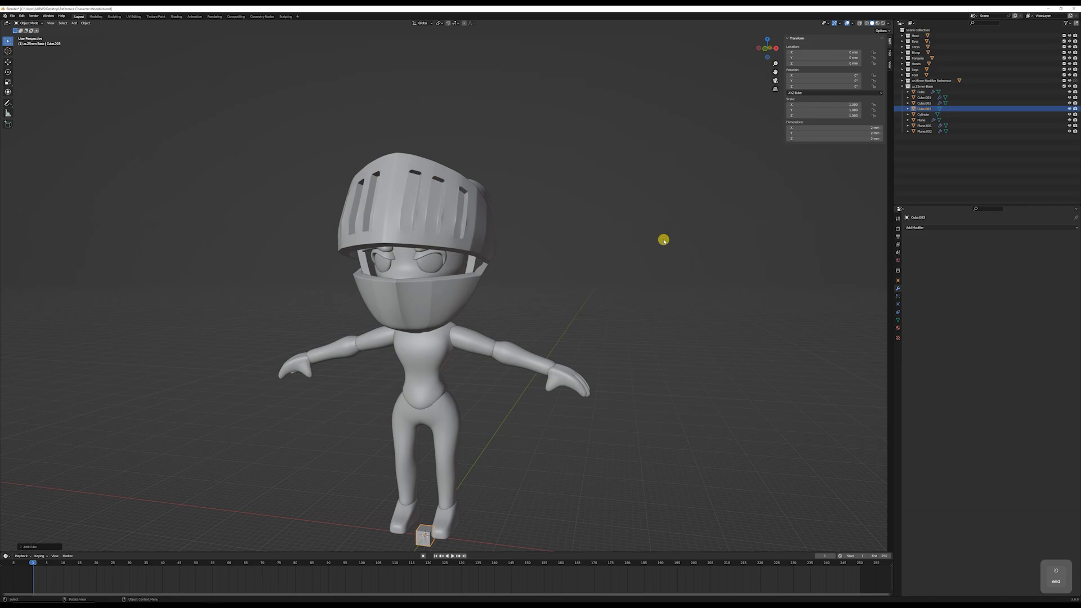
key("KP_1")
key("g")
left_click(688, 230)
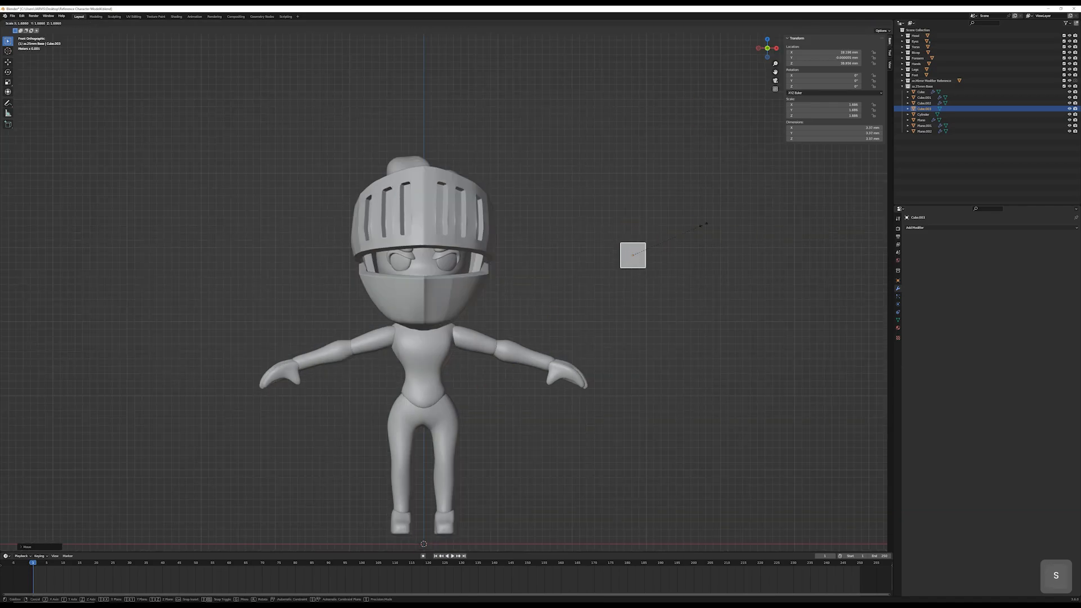
Step: Flatten the new cube along the Y axis to roughly a third of its depth
right_click(695, 230)
key("KP_3")
key("s")
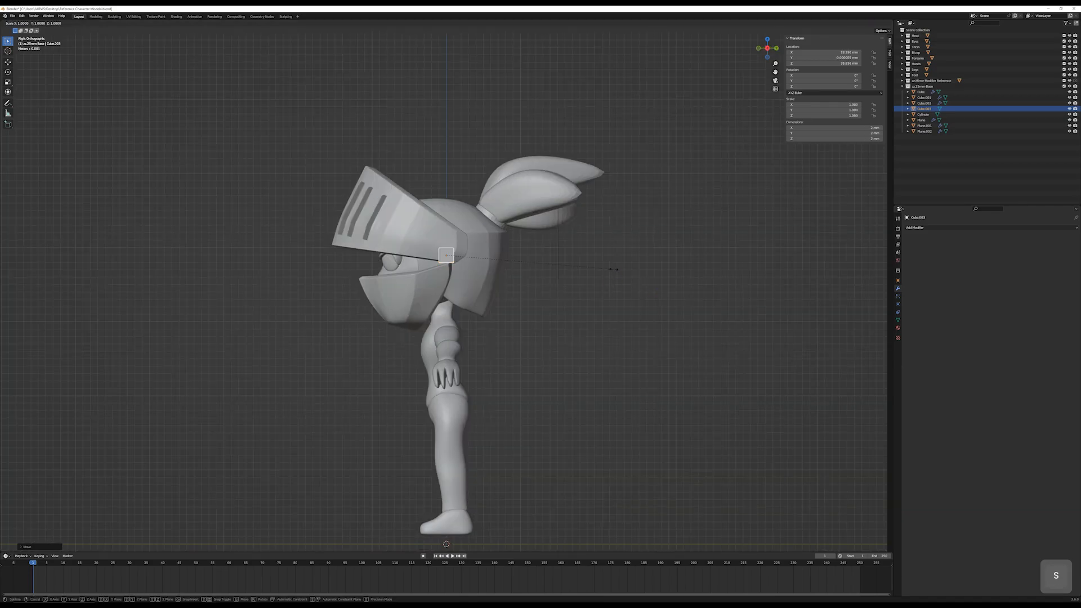
key("y")
left_click(504, 263)
scroll(458, 246, "up", 3)
middle_click_drag(459, 246, 526, 266)
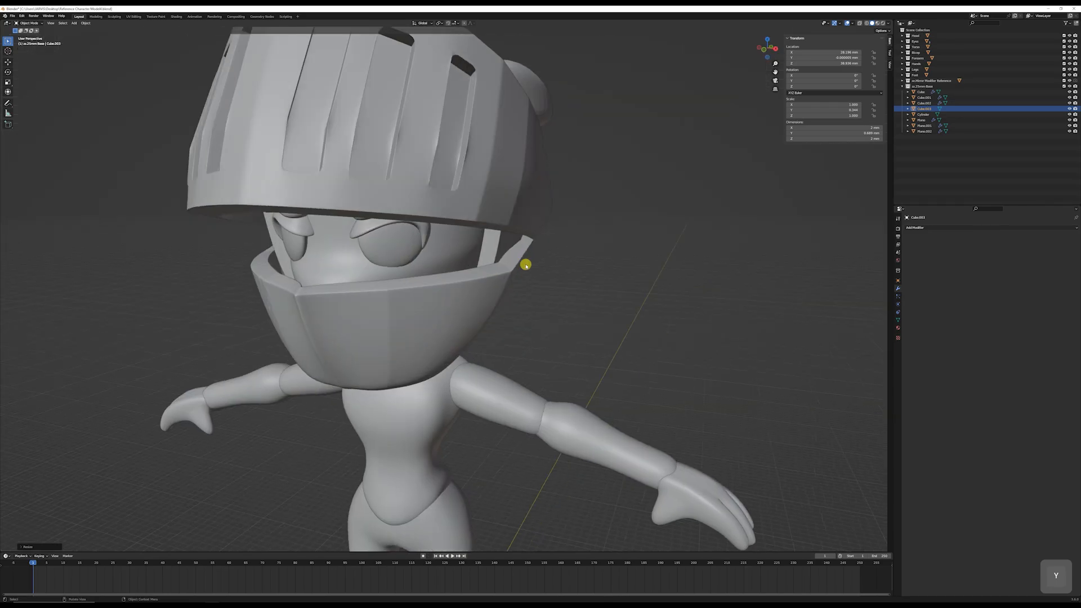
Step: Scale the flattened cube up uniformly
key("KP_1")
key("KP_Decimal")
key("s")
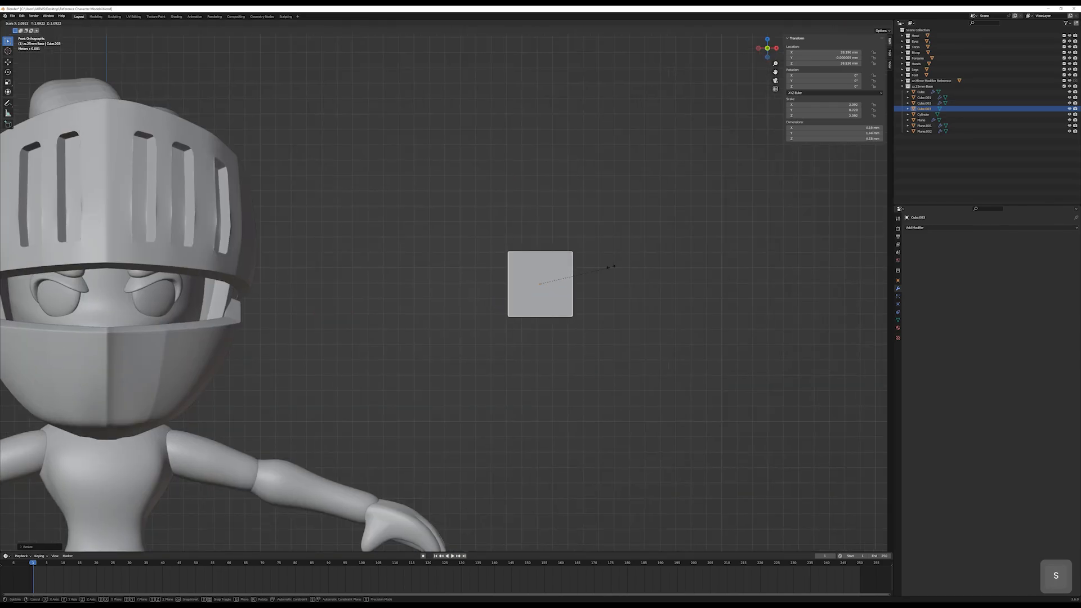
mouse_move(580, 259)
middle_mouse_down()
mouse_move(567, 262)
mouse_move(577, 255)
middle_mouse_up()
scroll(596, 250, "up", 3)
Step: Add one vertical and one horizontal loop cut through the middle of the flattened cube
key("Tab")
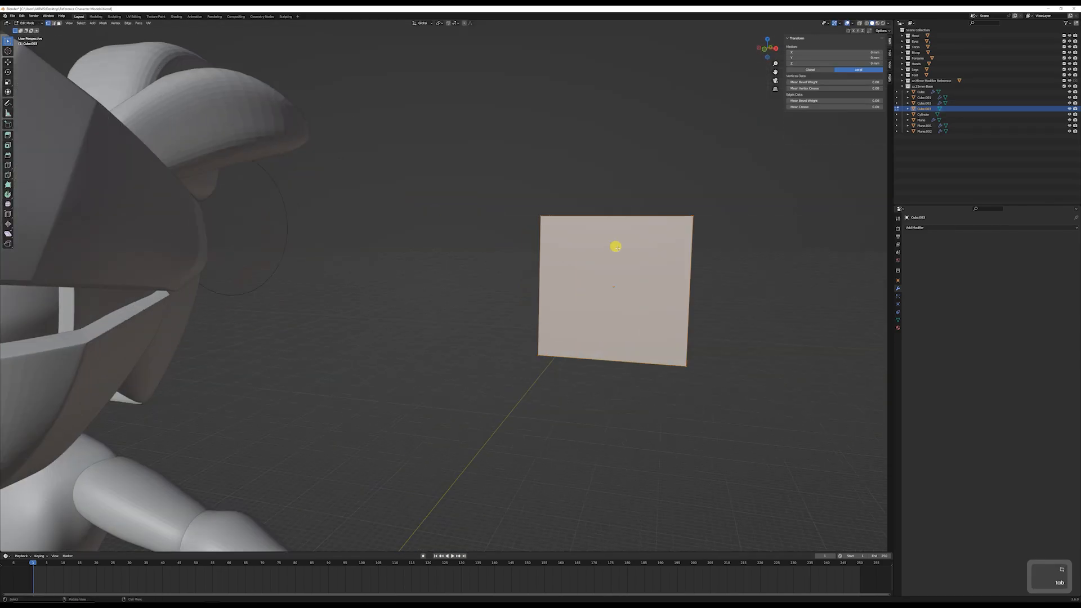
key("2")
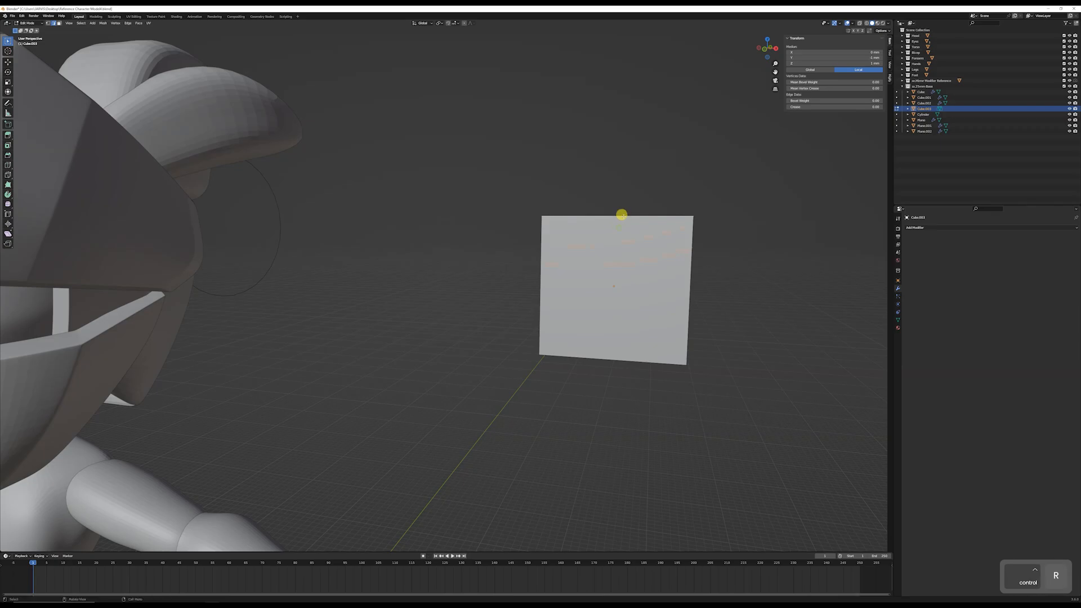
middle_click_drag(621, 214, 625, 248)
key("ctrl+r")
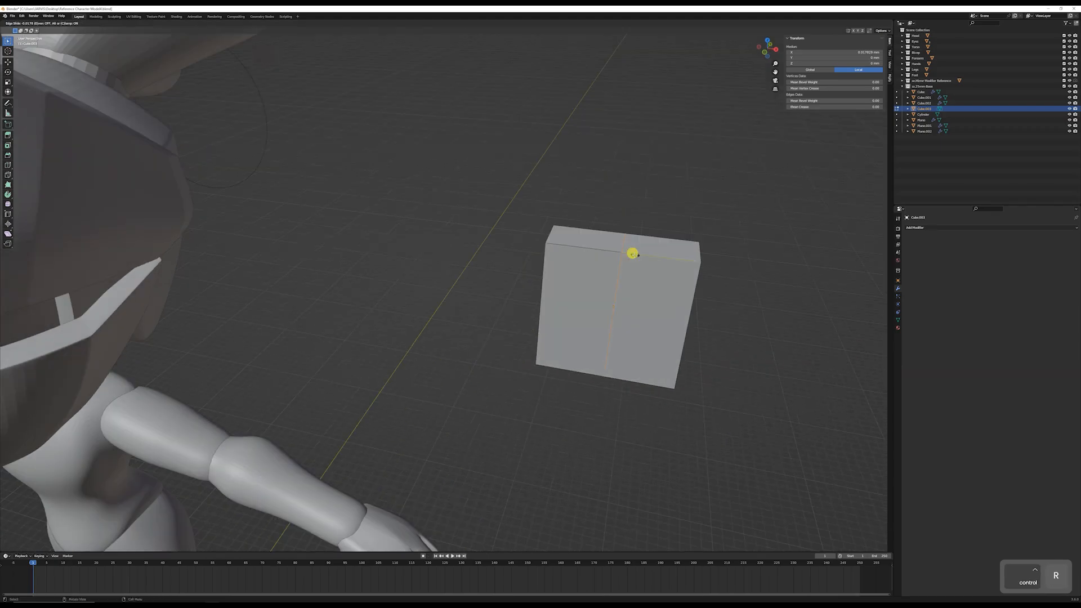
left_click(674, 309)
key("ctrl+r")
middle_click_drag(683, 301, 681, 314)
key("1")
key("2")
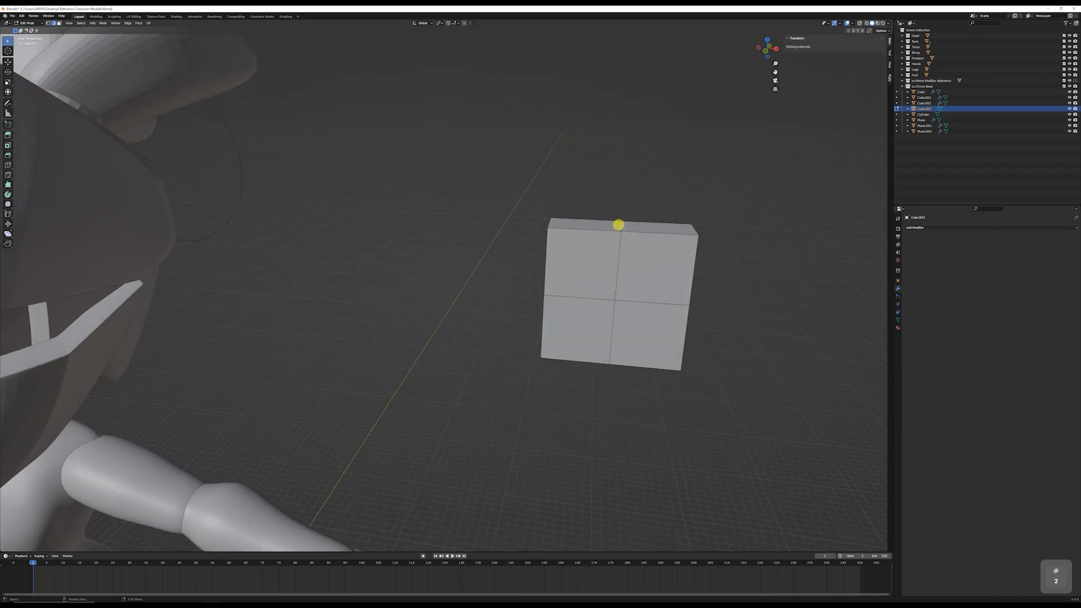
Step: Scale the block's middle edges outward along Z at the top and bottom and along X at the sides to form an octagon
left_click(619, 224)
middle_click_drag(654, 276, 649, 223)
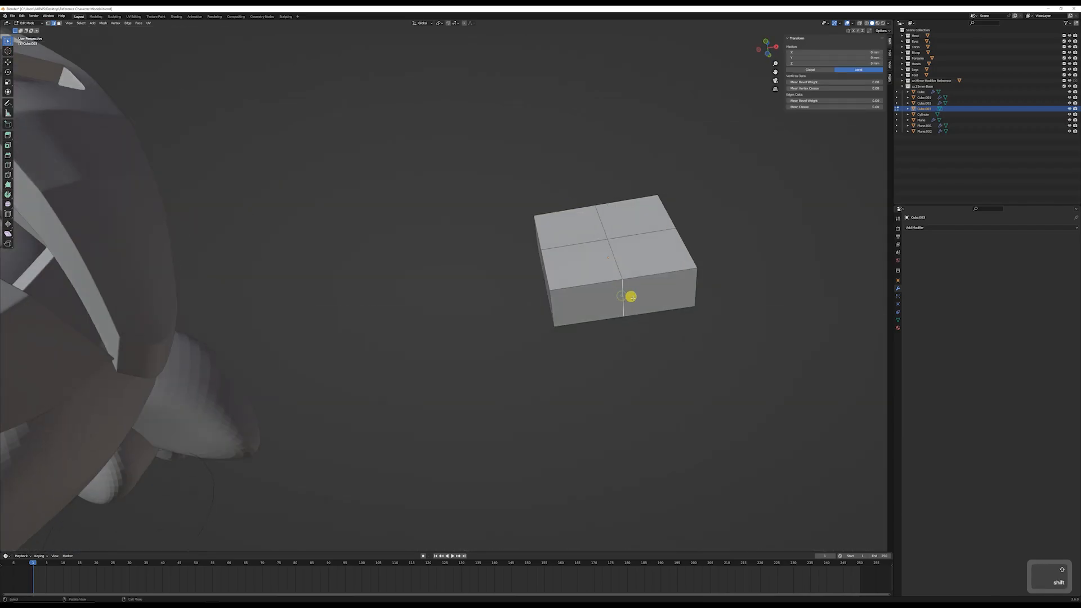
middle_click_drag(630, 296, 532, 295)
key("s")
key("z")
left_click(661, 287)
middle_click_drag(681, 298, 668, 299)
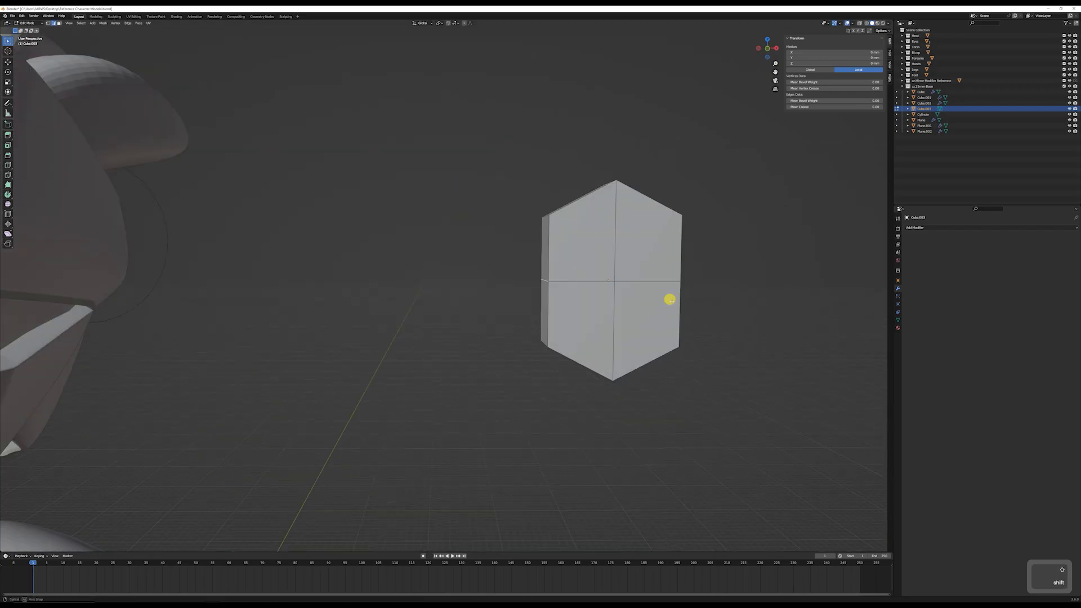
key("s")
key("x")
left_click(816, 292)
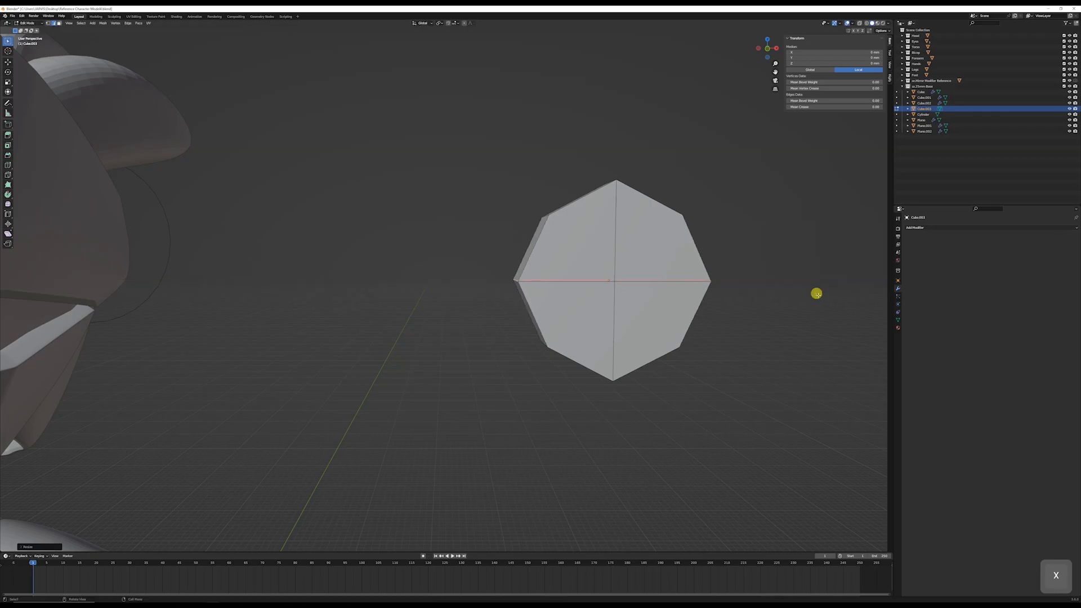
Step: Extrude the octagon's four front faces in place and scale them inward to leave a flat outer rim
key("shift+z")
middle_click_drag(816, 293, 667, 264)
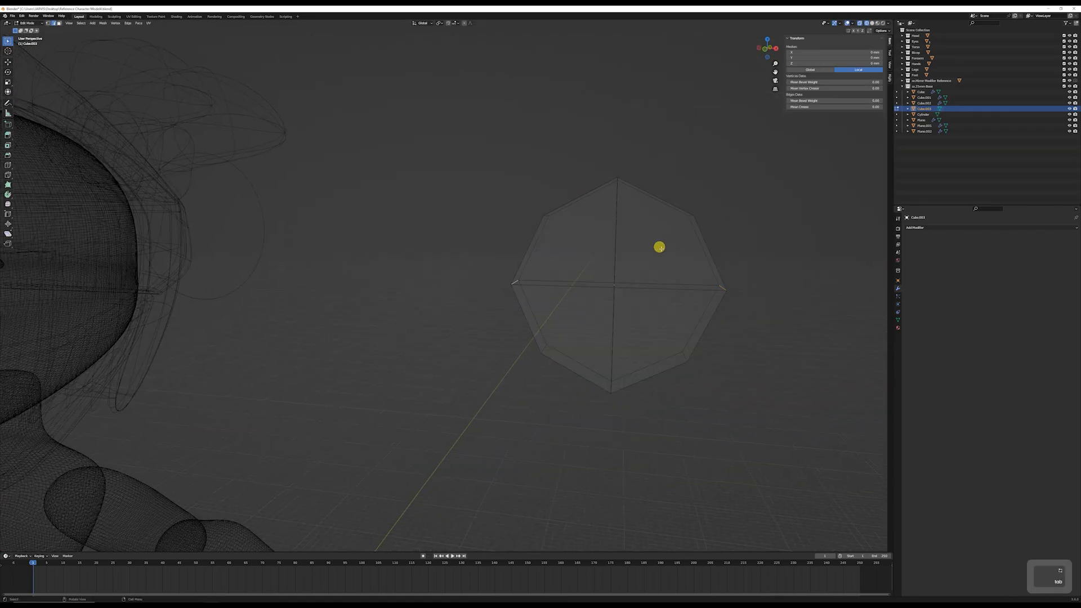
left_click(659, 248)
left_click(659, 247)
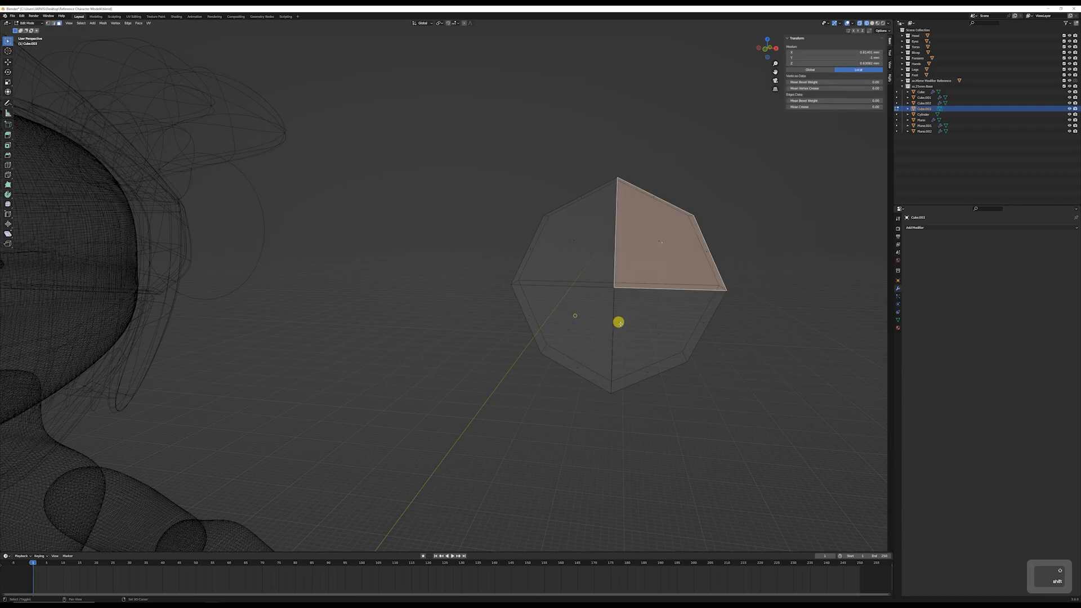
left_click(600, 283, "shift")
left_click(667, 339)
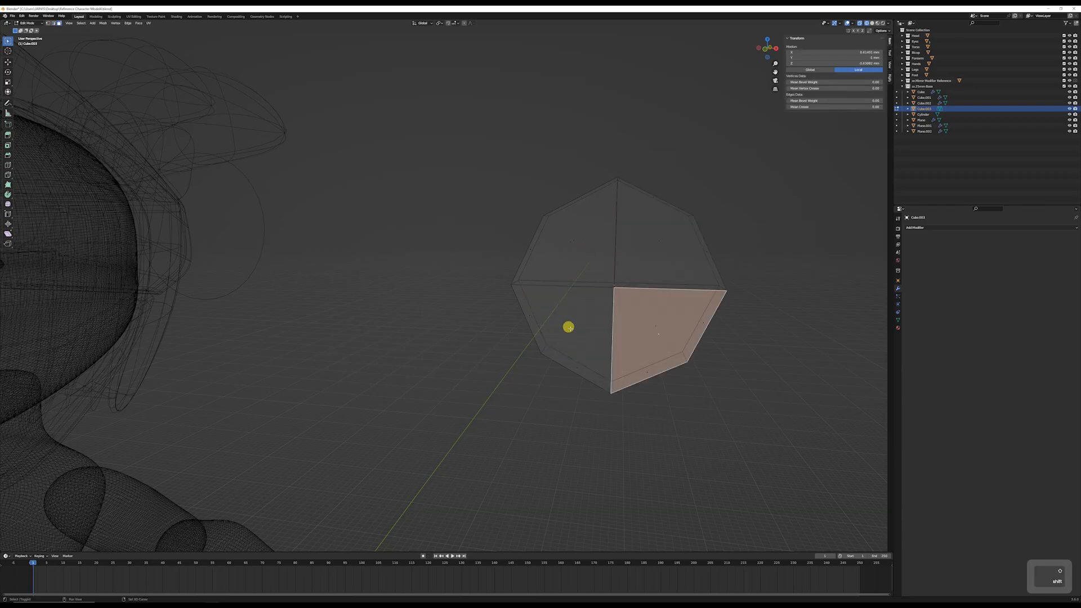
key("alt+z")
left_click(569, 326)
left_click(651, 294, "shift")
left_click(647, 253, "shift")
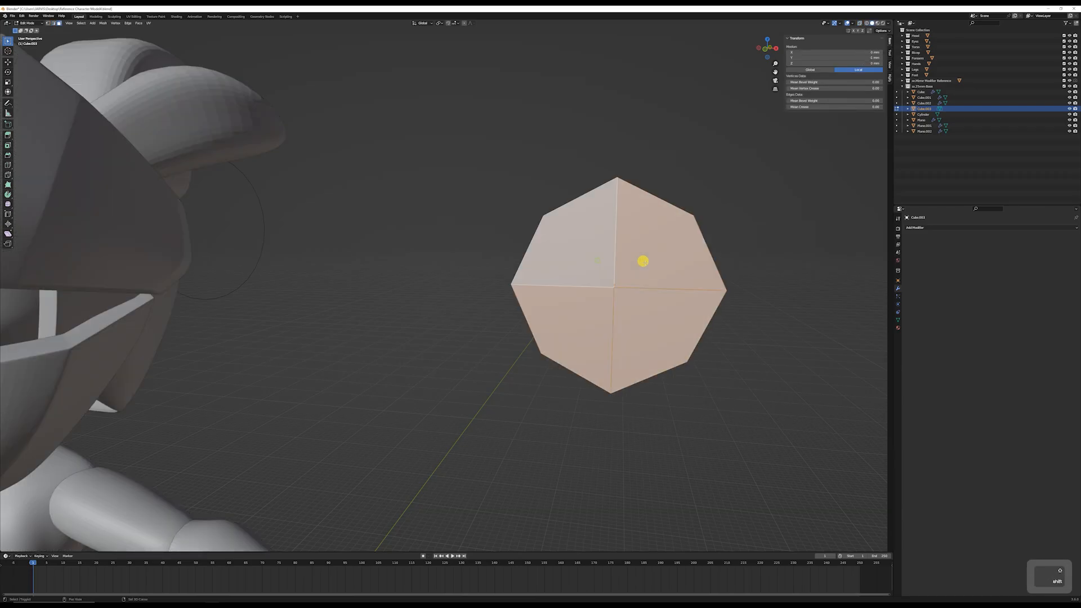
key("e")
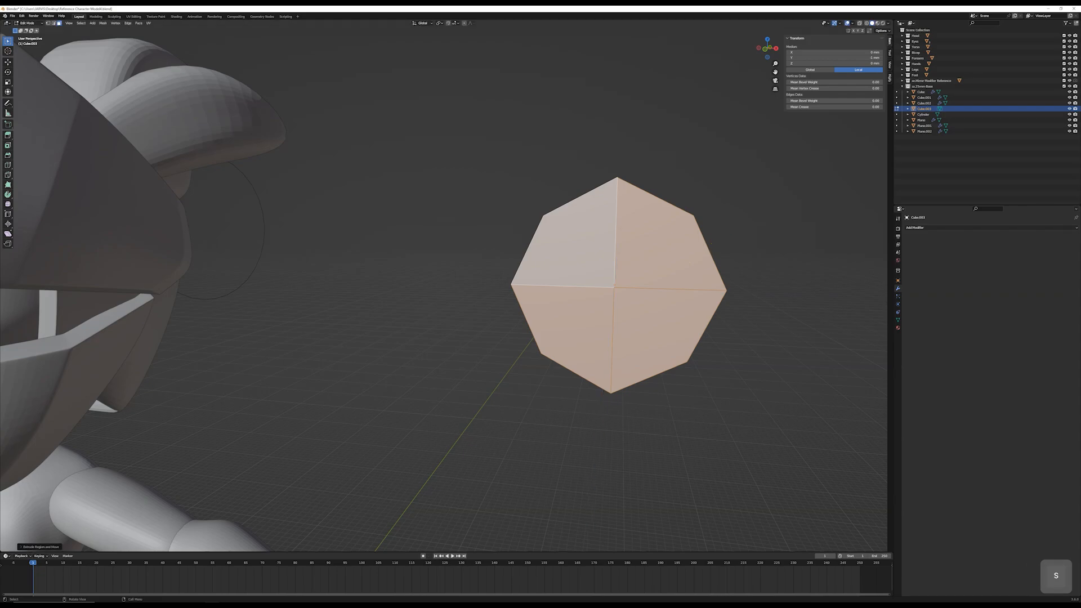
key("s")
left_click(637, 202)
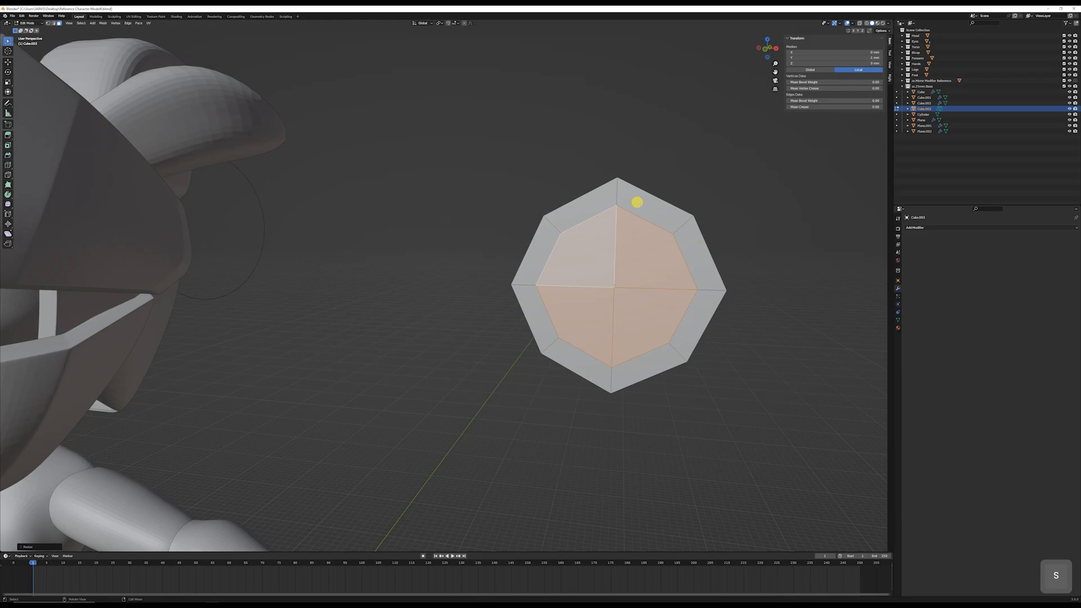
Step: Extrude the inner faces outward from the octagon and scale them down to a blunt point
middle_click_drag(704, 313, 548, 330)
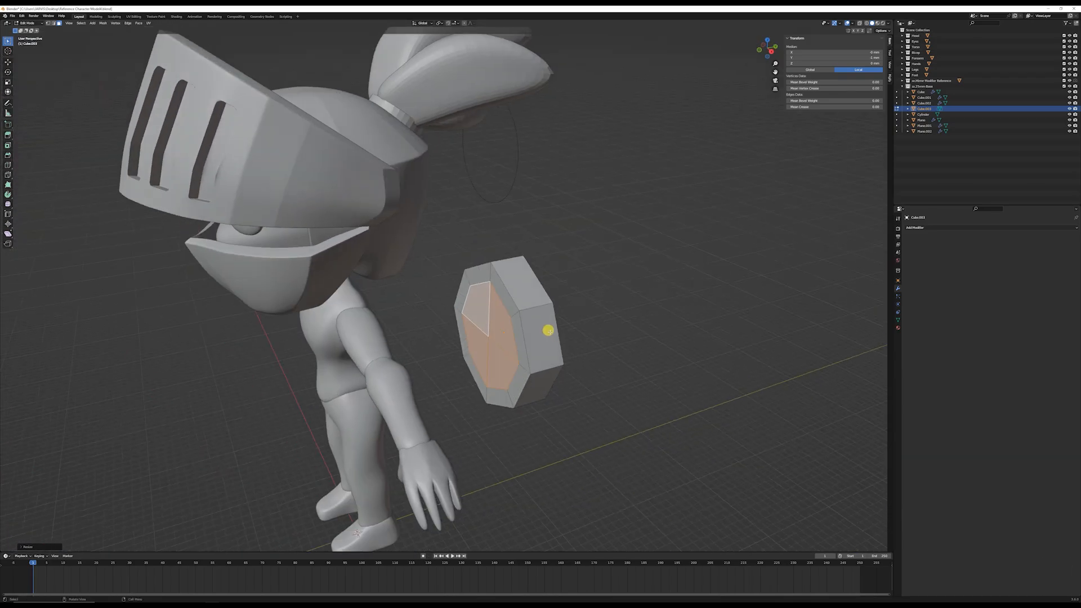
key("e")
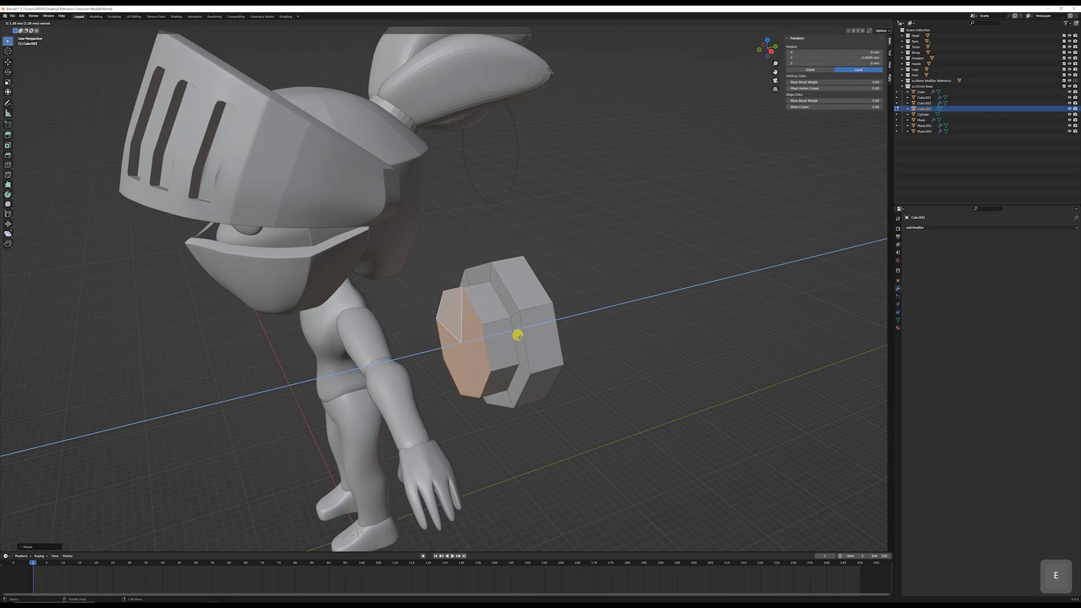
left_click(510, 336)
key("s")
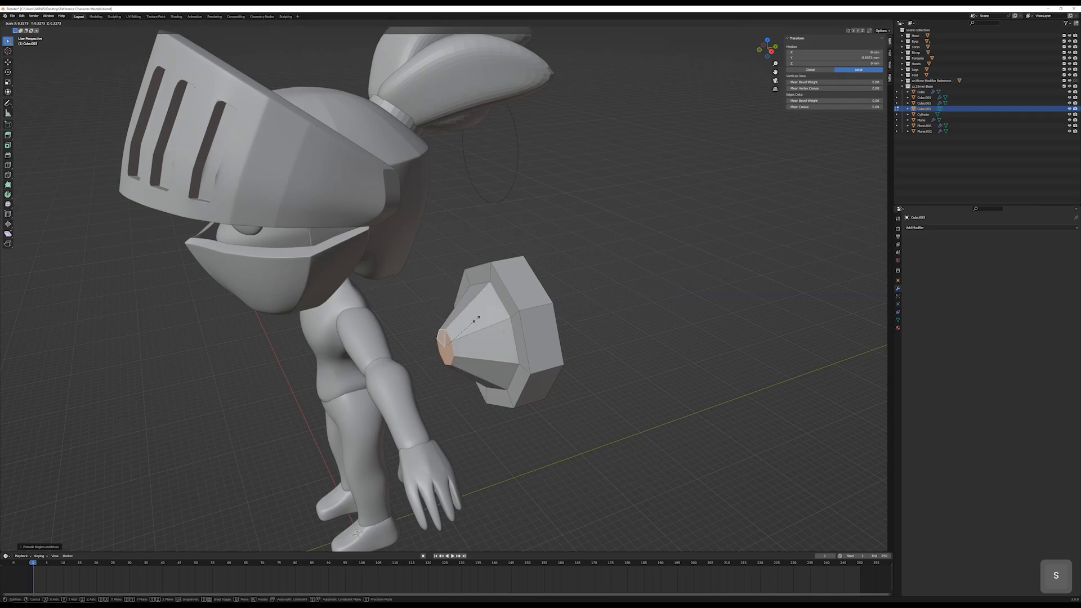
left_click(447, 338)
middle_click_drag(450, 337, 715, 354)
Step: Rotate the pointed octagonal disc in top view so its tip faces outward, and place it angled against the helmet's side
key("Tab")
key("KP_7")
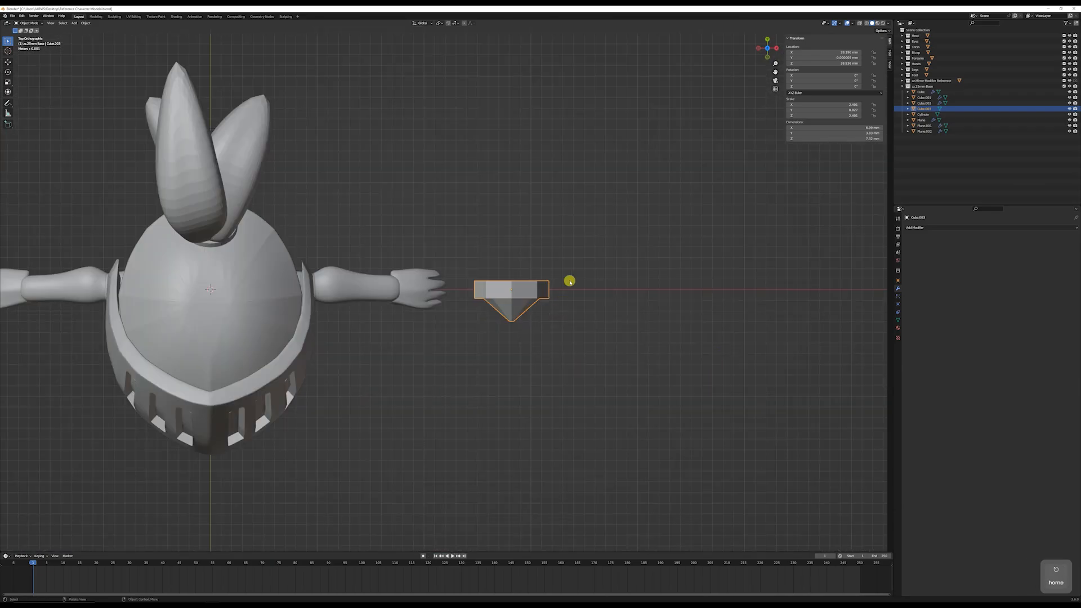
key("r")
left_click(515, 249)
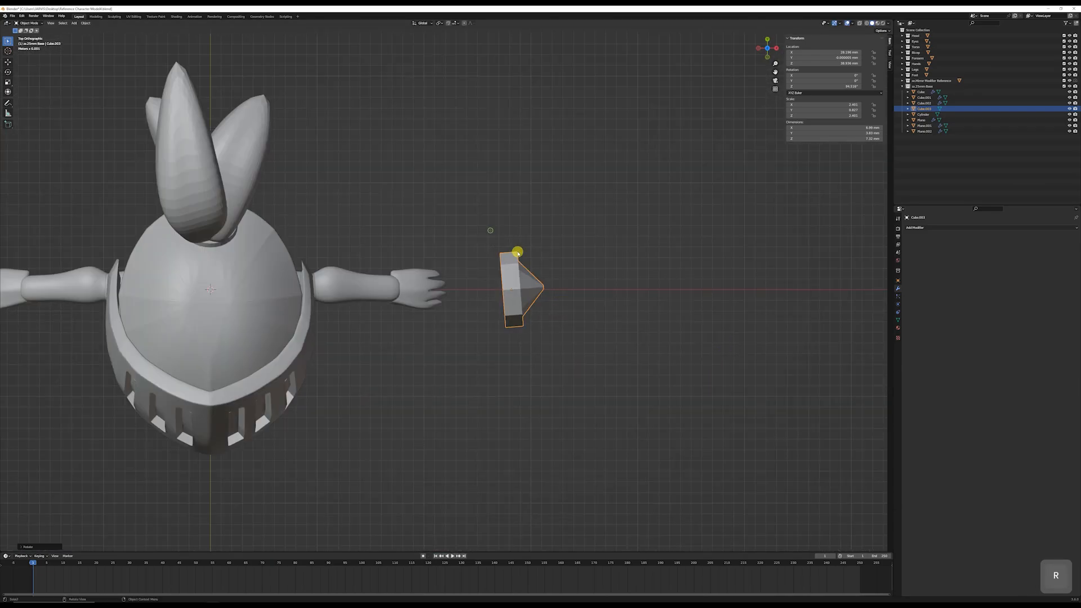
key("g")
left_click(307, 232)
key("r")
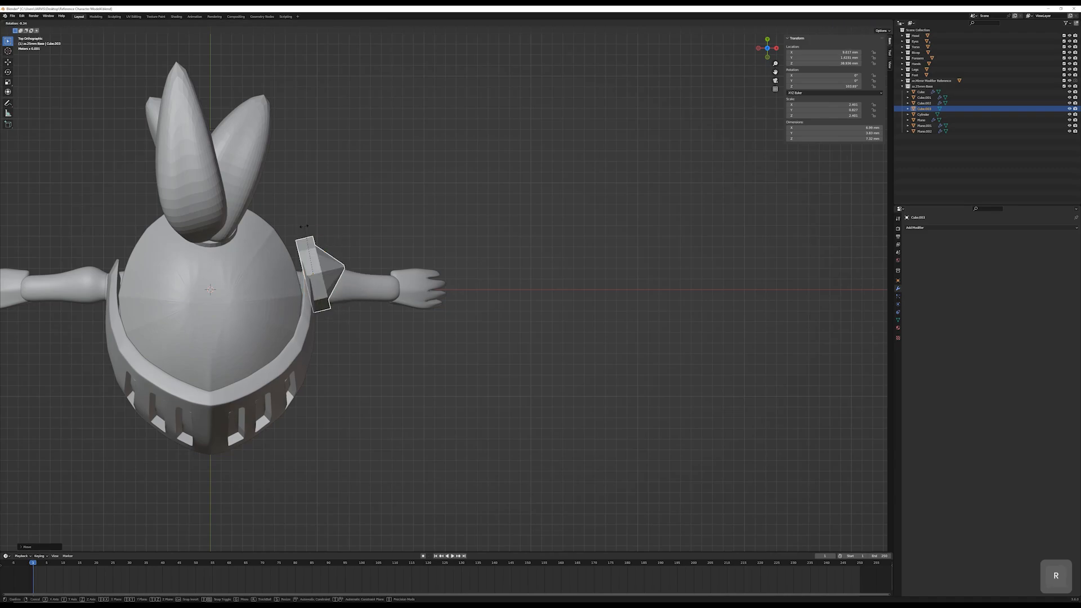
left_click(299, 226)
key("g")
left_click(292, 231)
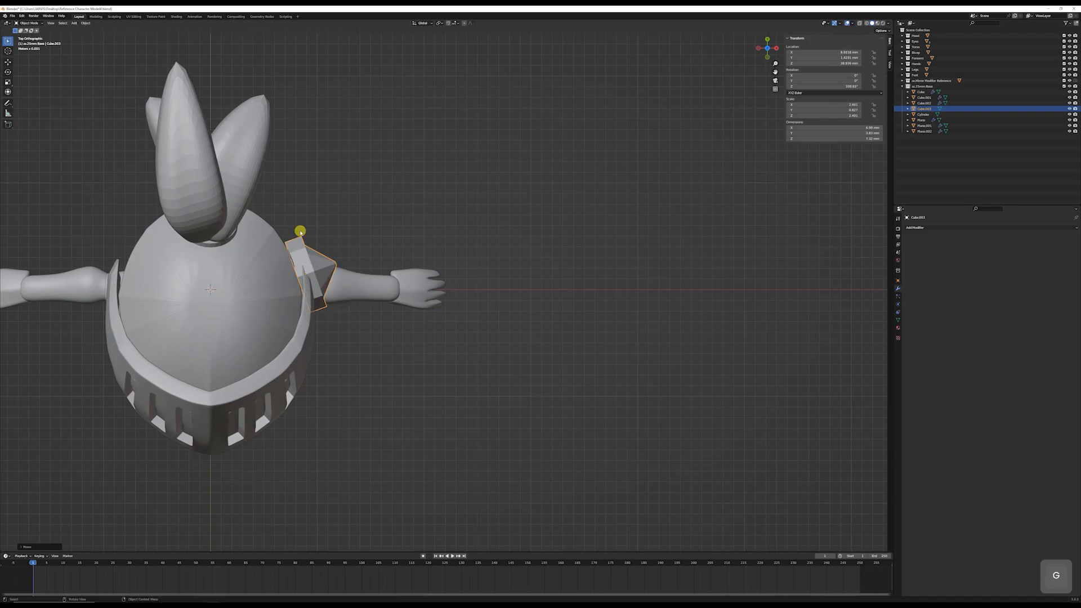
Step: Position the disc over the visor's pivot in side view and tilt it to follow the helmet's surface
key("Page_Down")
key("g")
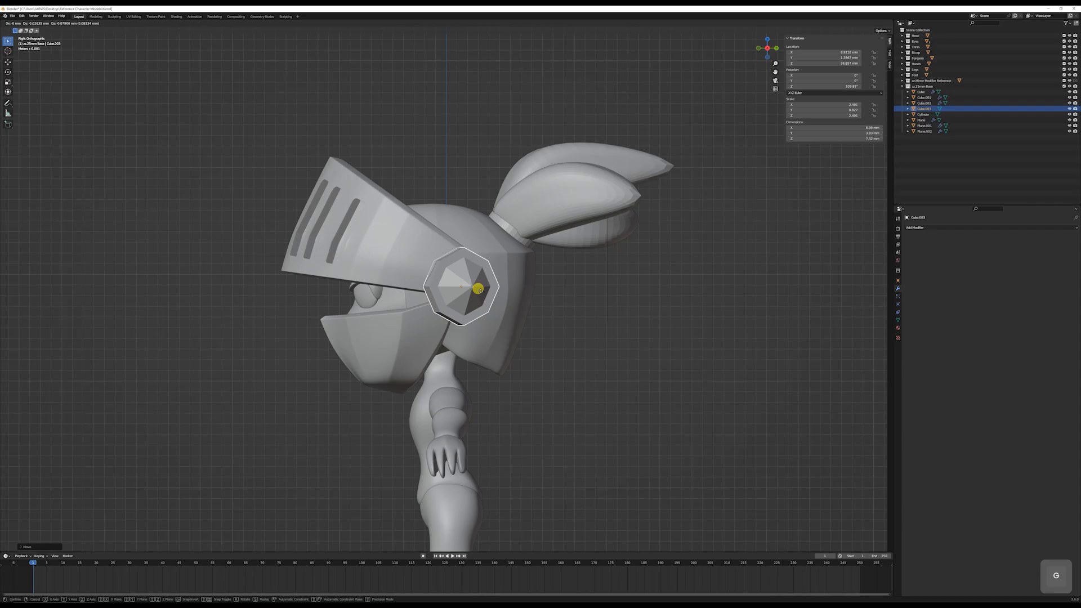
left_click(479, 293)
middle_click_drag(476, 308, 540, 309)
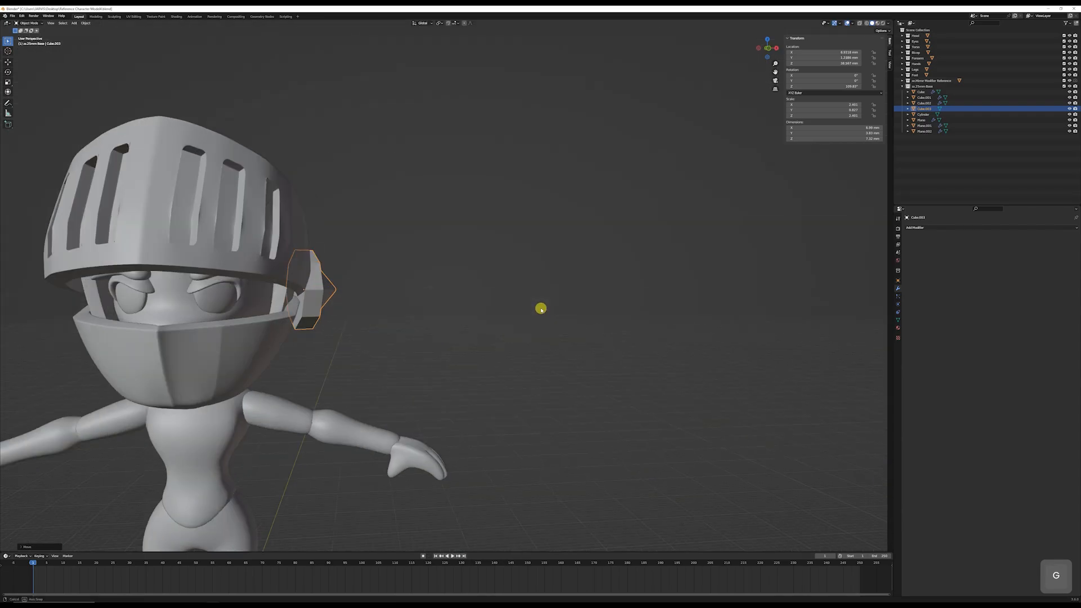
key("End")
key("Page_Down")
key("End")
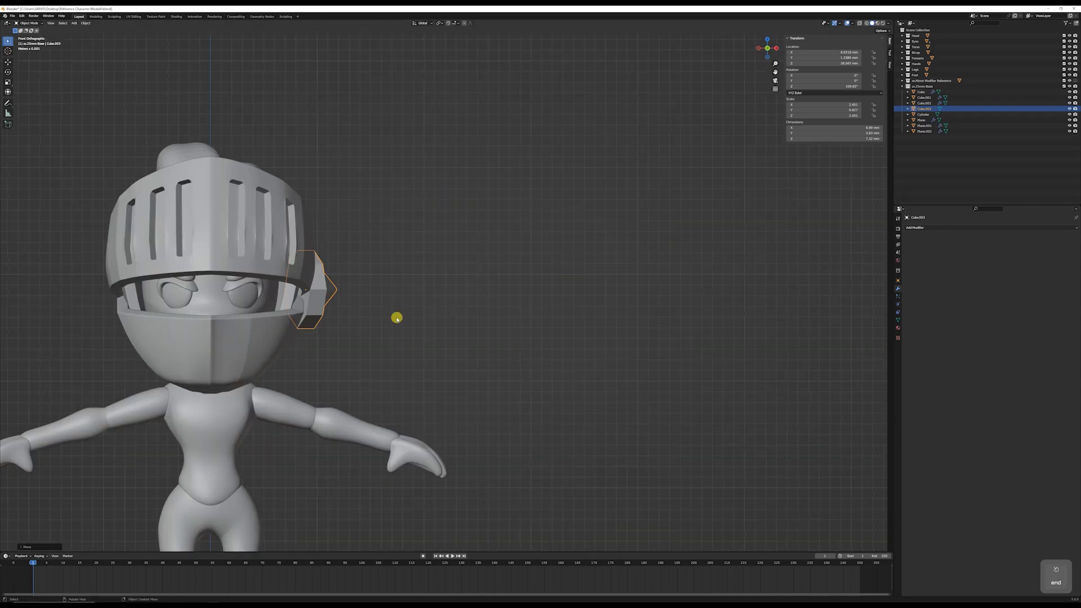
middle_click_drag(398, 316, 508, 335)
key("r")
left_click(359, 335)
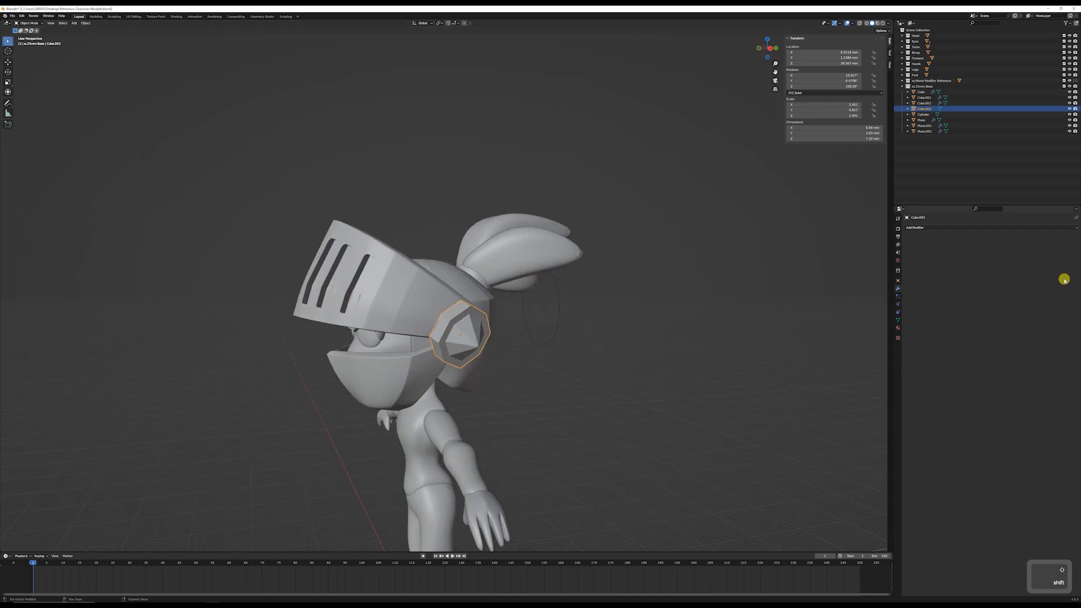
Step: Add an X-axis Mirror modifier to the disc with Reference as the mirror object
left_click(992, 228)
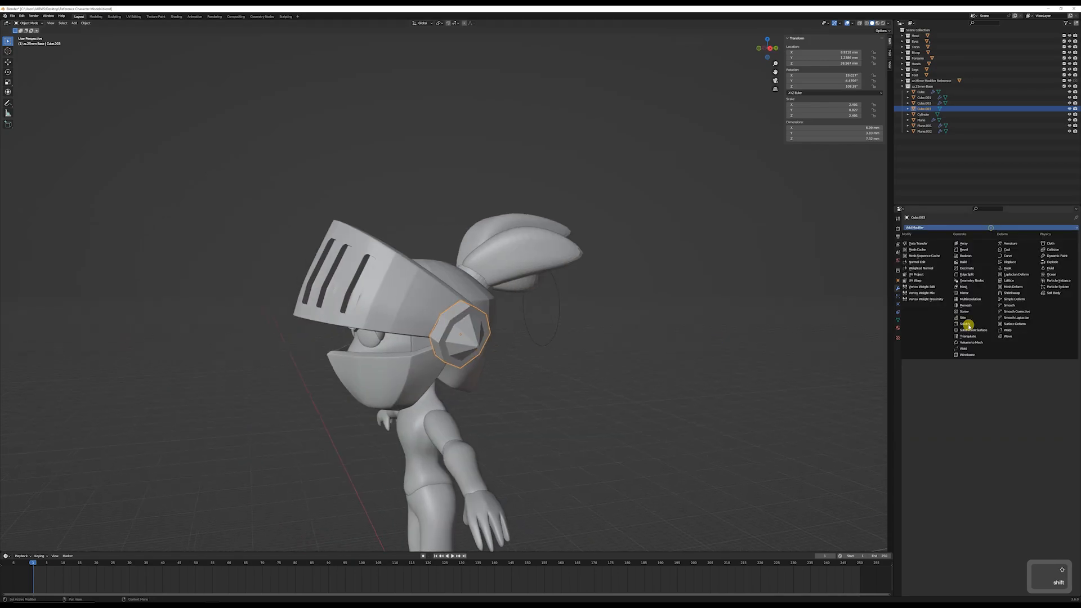
left_click(972, 293)
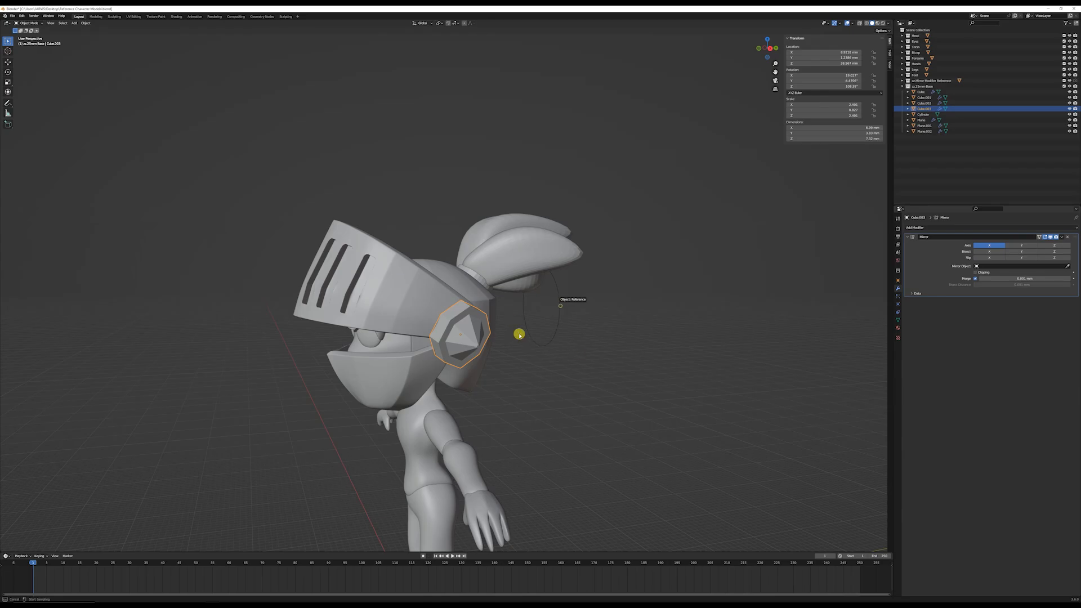
left_click(560, 306)
Step: Examine the mirrored discs and the overall helmet on the character from several angles
middle_click_drag(495, 347, 610, 295)
key("Tab")
left_click(484, 361)
scroll(479, 369, "down", 3)
key("Tab")
key("Tab")
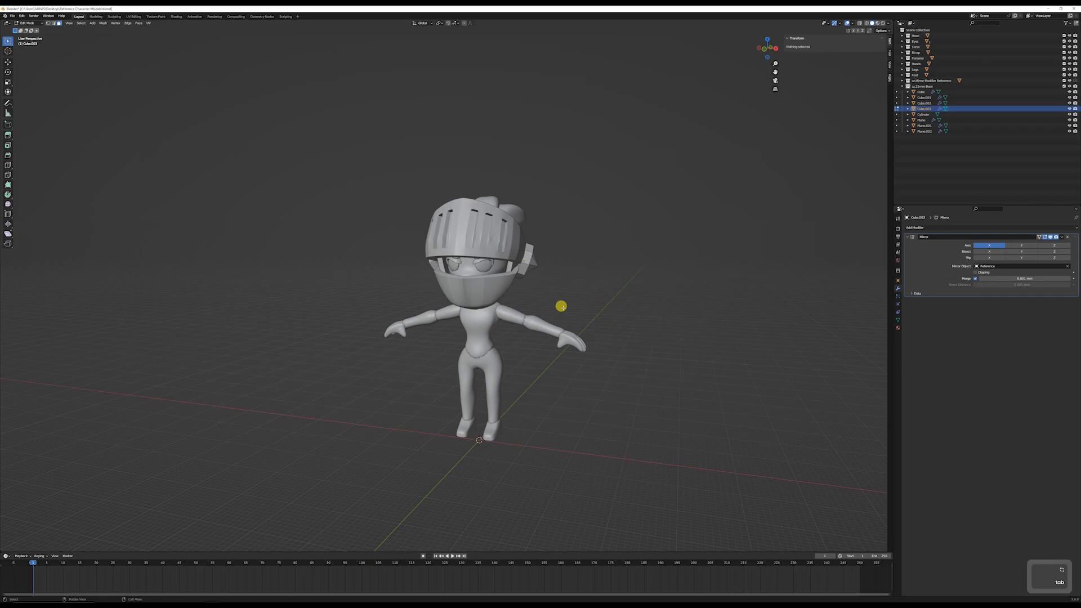
key("Tab")
scroll(553, 285, "up", 1)
middle_click_drag(533, 302, 549, 225)
scroll(475, 284, "up", 3)
scroll(475, 284, "down", 5)
middle_click_drag(549, 225, 566, 258)
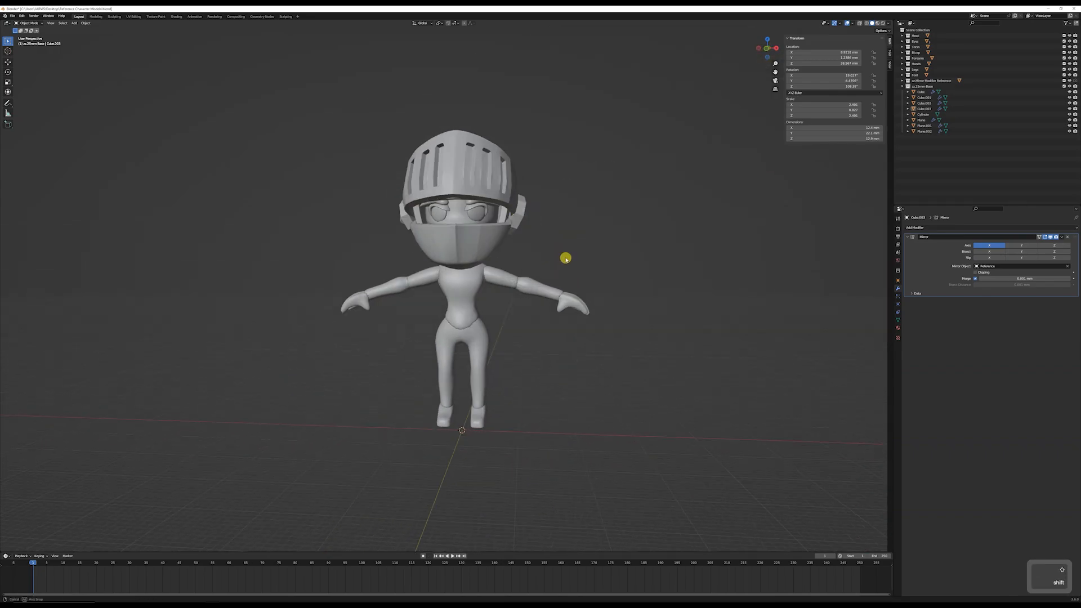
scroll(565, 257, "up", 2)
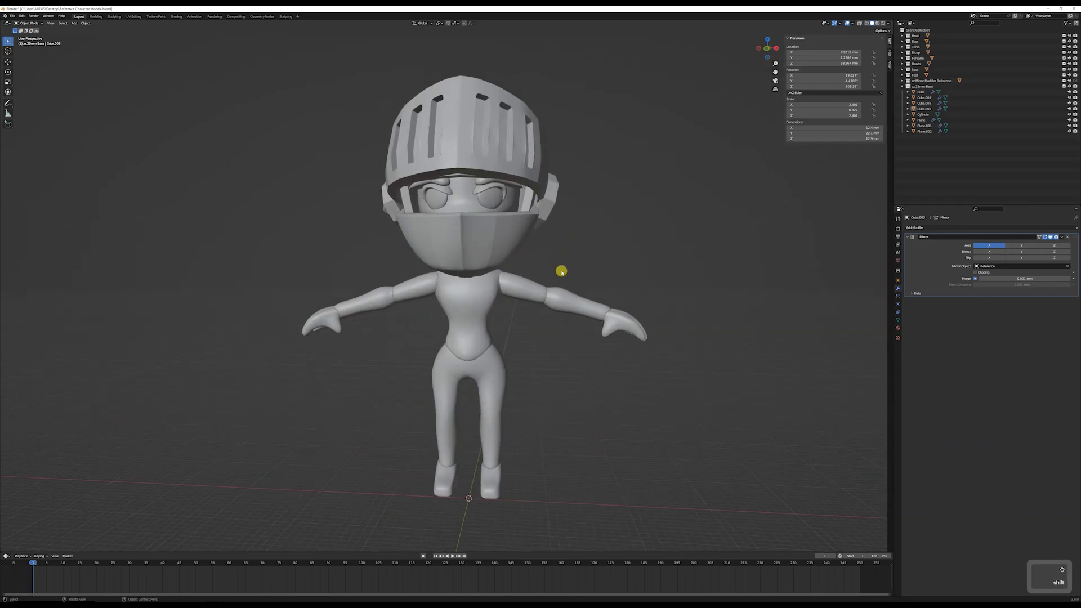
Step: Select the helmet shell, visor, chin guard, side discs and feathers together, and check the selection with a cancelled trial move
mouse_move(544, 253)
middle_mouse_down("shift")
mouse_move(552, 299)
mouse_move(562, 243)
mouse_move(594, 261)
mouse_move(527, 244)
middle_mouse_up("shift")
left_click(411, 187, "shift")
left_click(321, 185, "shift")
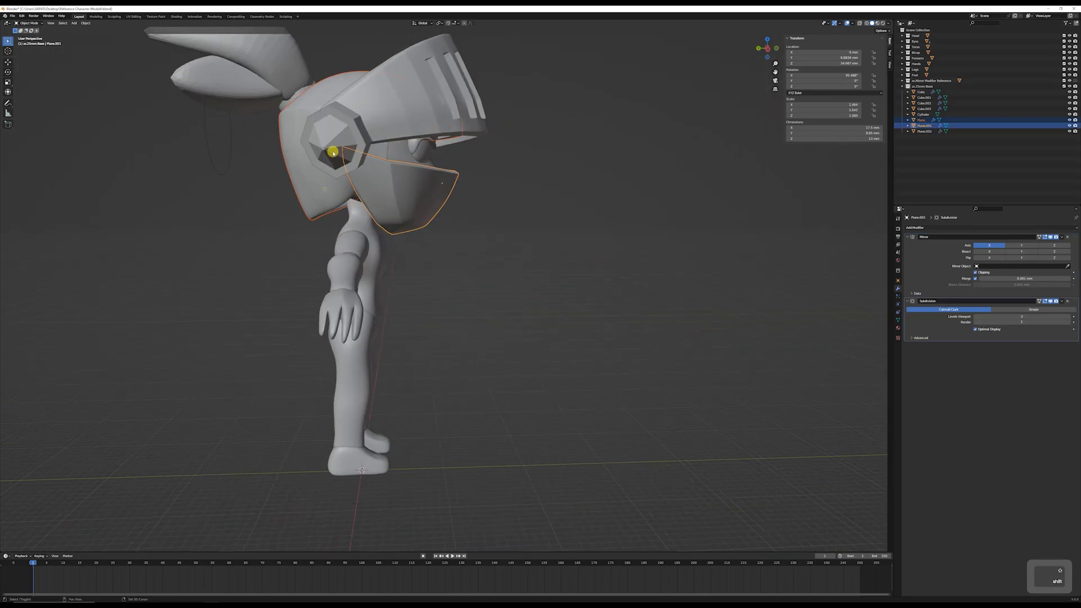
left_click(333, 150, "shift")
left_click(427, 105, "shift")
middle_click_drag(555, 178, 588, 54)
left_click(638, 156, "shift")
left_click(639, 102, "shift")
left_click(635, 116, "shift")
left_click(589, 109, "shift")
middle_click_drag(589, 109, 379, 193)
key("g")
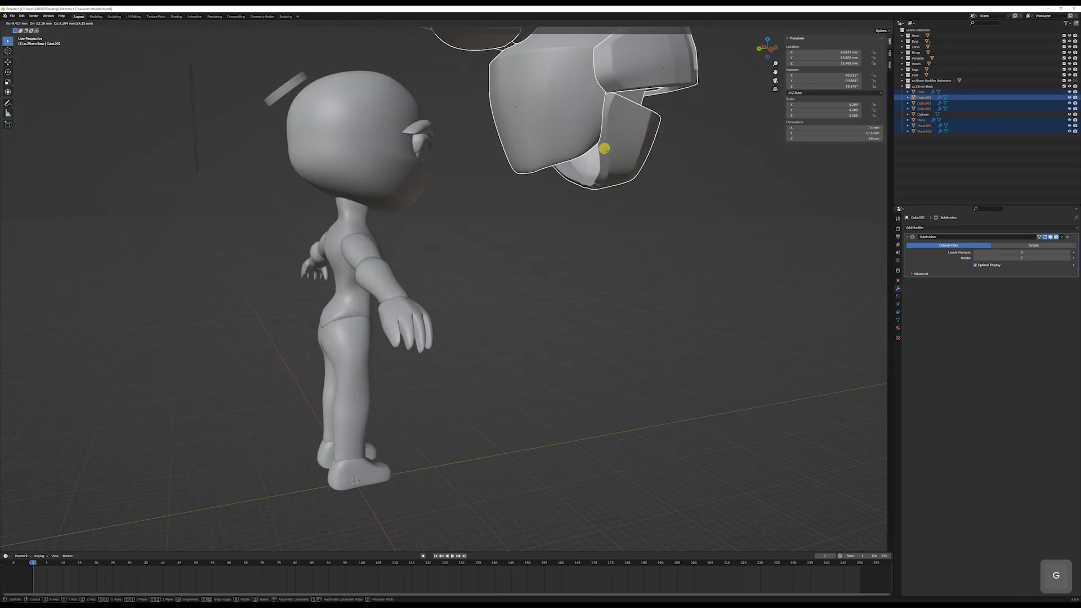
right_click(606, 151)
Step: Add the plume mount, eyes and eyebrows to the helmet selection and move everything slightly up along Z
left_click(468, 145, "shift")
middle_click_drag(468, 145, 414, 144)
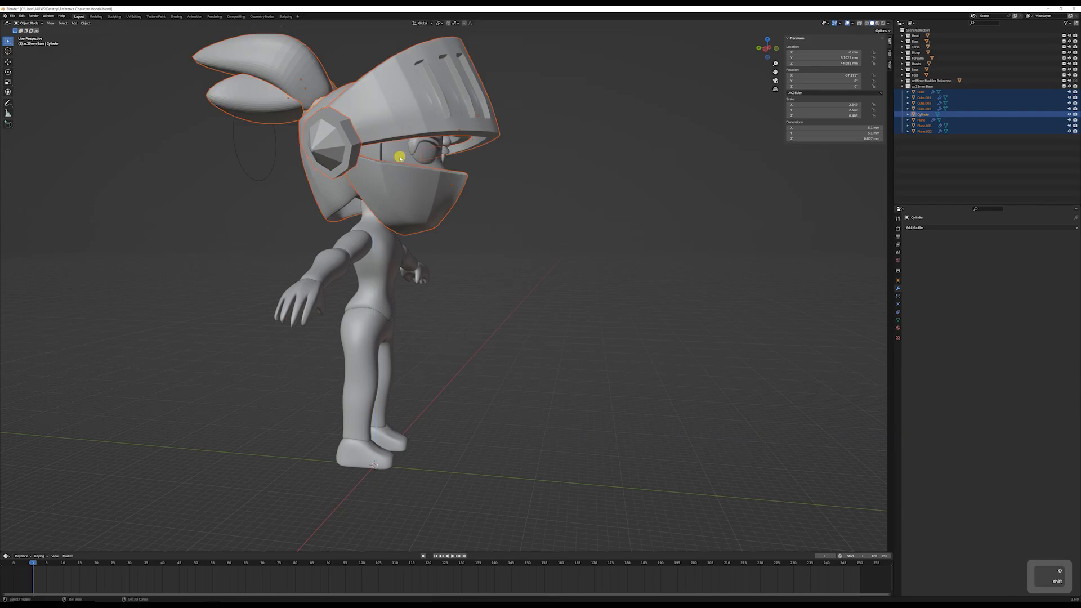
left_click(425, 150, "shift")
left_click(429, 154, "shift")
middle_click_drag(429, 154, 473, 207)
key("g")
key("z")
left_click(472, 184)
left_click(516, 198)
scroll(516, 198, "down", 3)
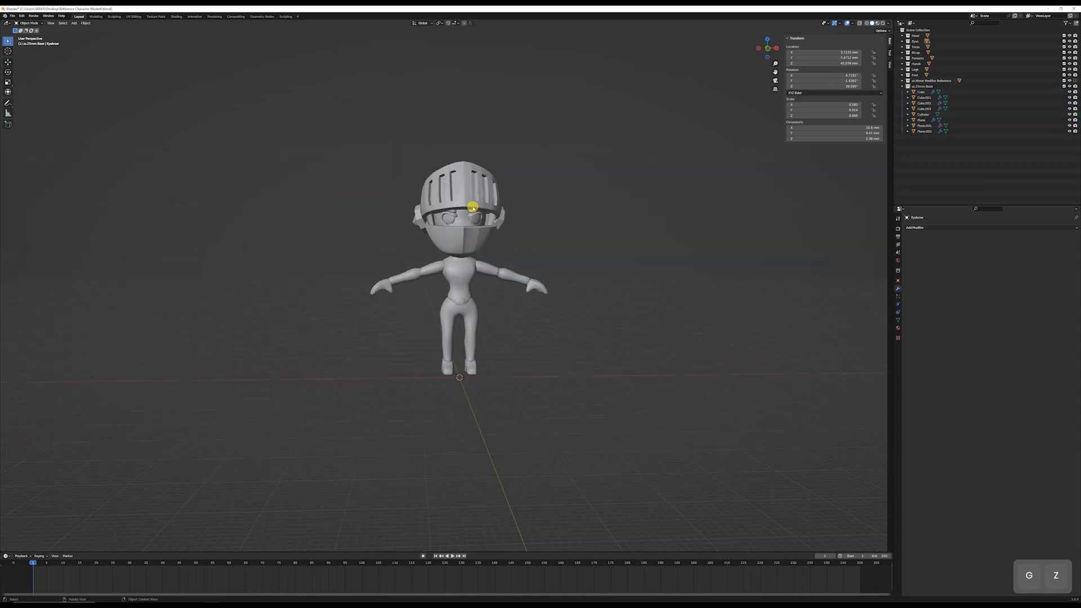
Step: Add a plane in front view and rotate it 90 degrees about the X axis so it stands upright
scroll(508, 237, "up", 4)
key("KP_1")
key("shift+a")
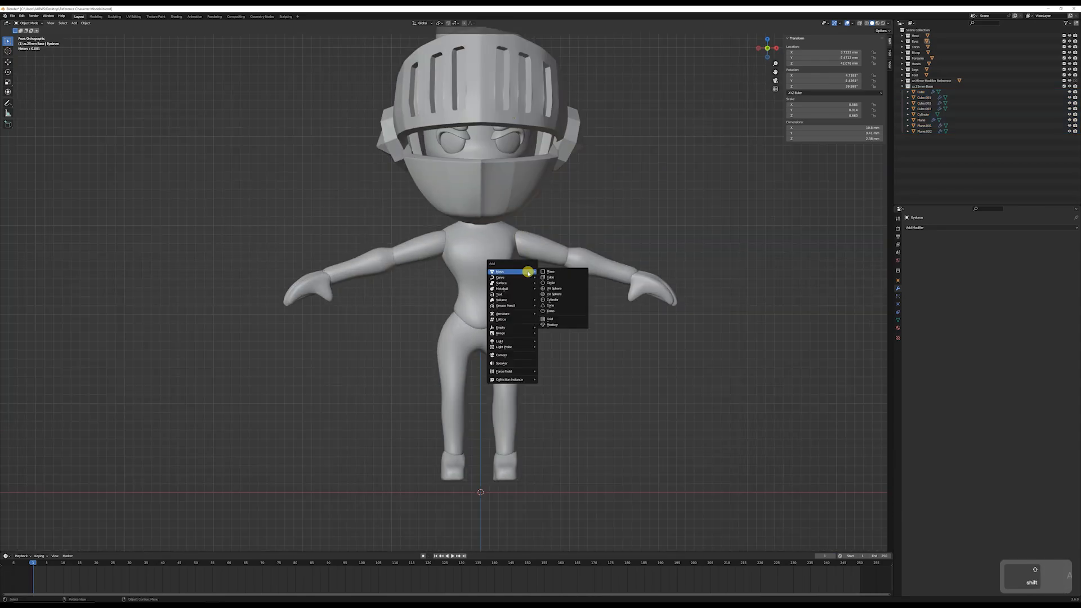
left_click(552, 272)
type("r")
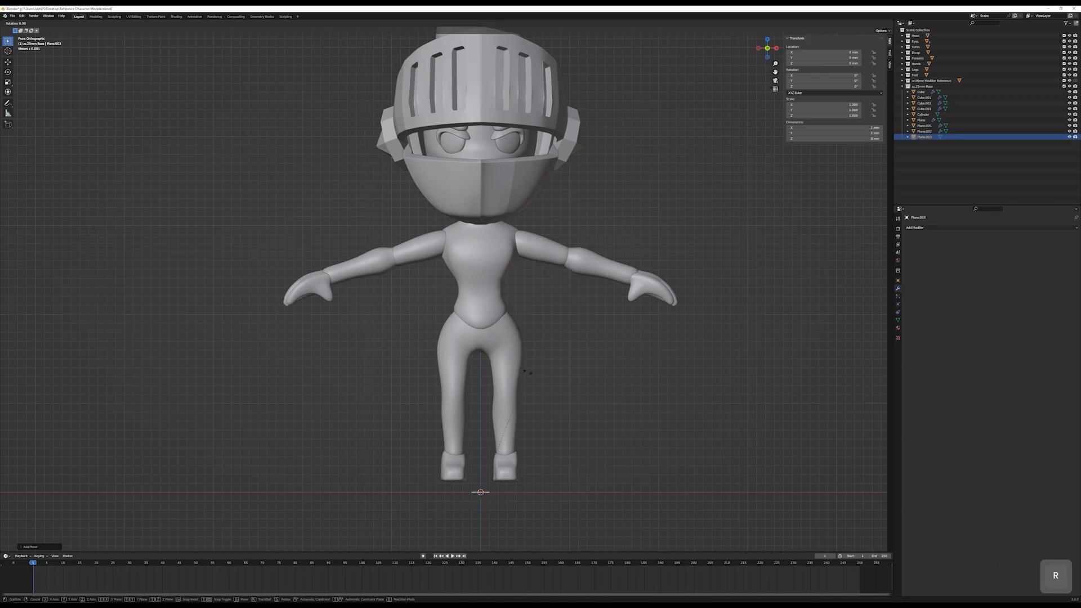
type("x90")
key("Return")
Step: Move the plane up along Z to chest height and forward along Y so it sits just in front of the torso
key("g")
key("z")
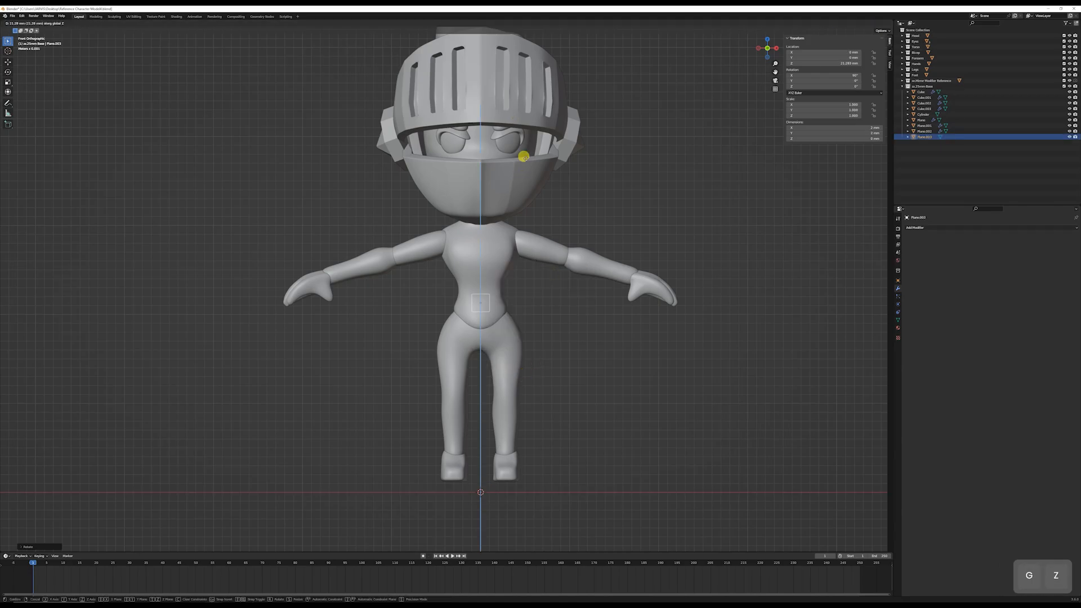
left_click(524, 137)
key("KP_3")
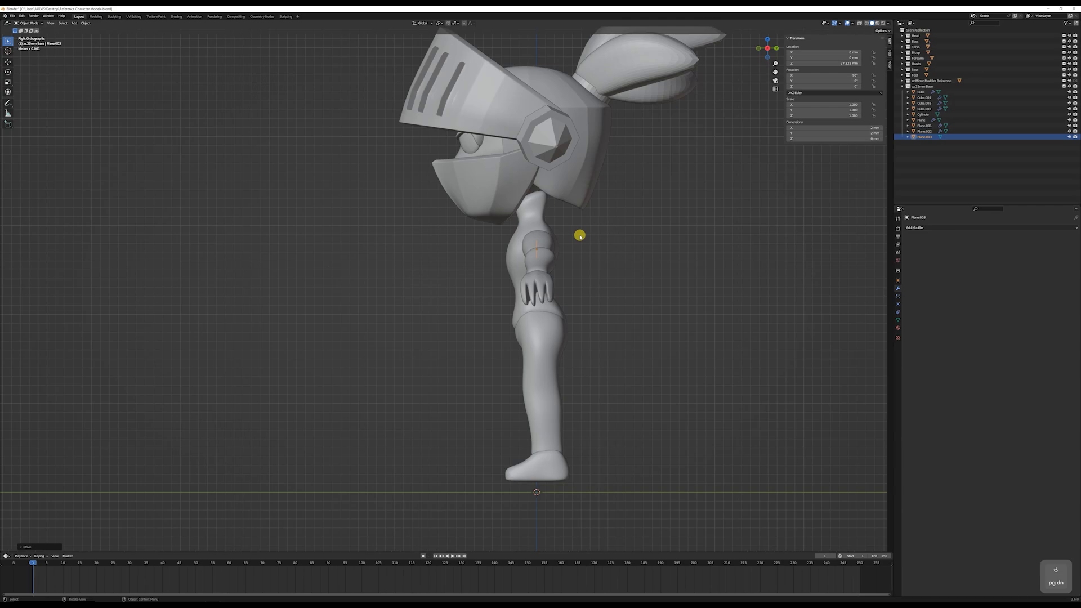
key("g")
key("y")
left_click(550, 249)
key("g")
key("z")
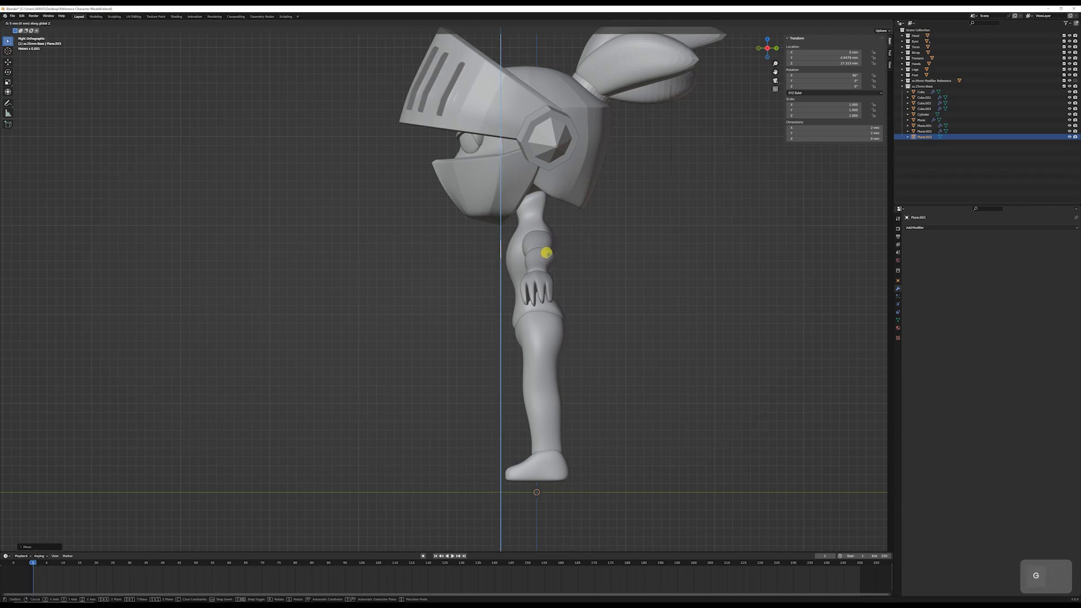
left_click(547, 255)
key("KP_1")
scroll(512, 246, "up", 4)
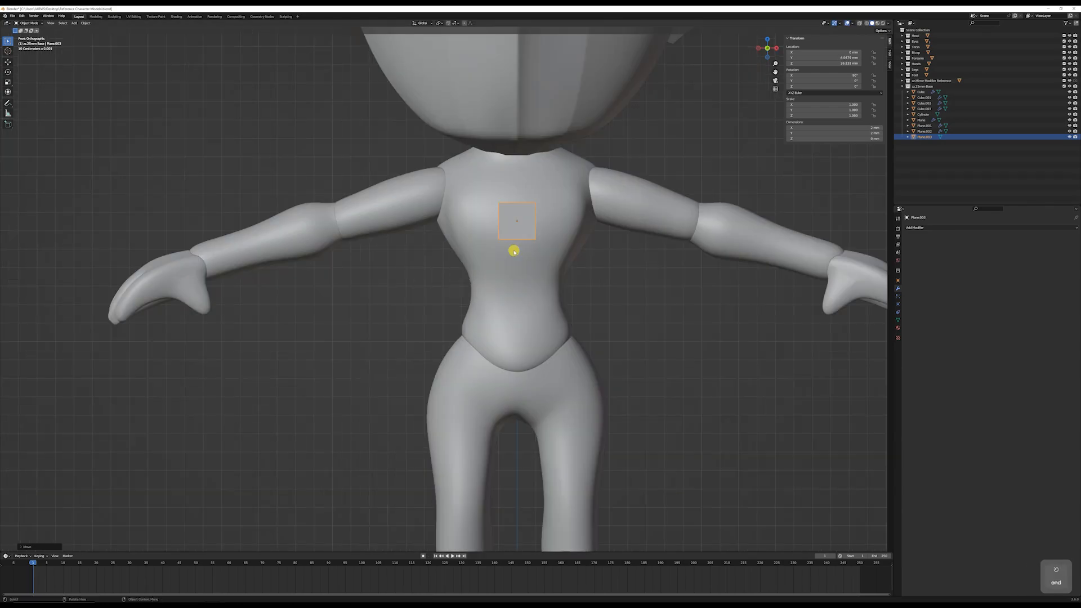
Step: Add a centred vertical loop cut to the upright plane in front of the chest
key("Tab")
key("2")
left_click(512, 204)
key("ctrl+r")
left_click(512, 204)
right_click(503, 204)
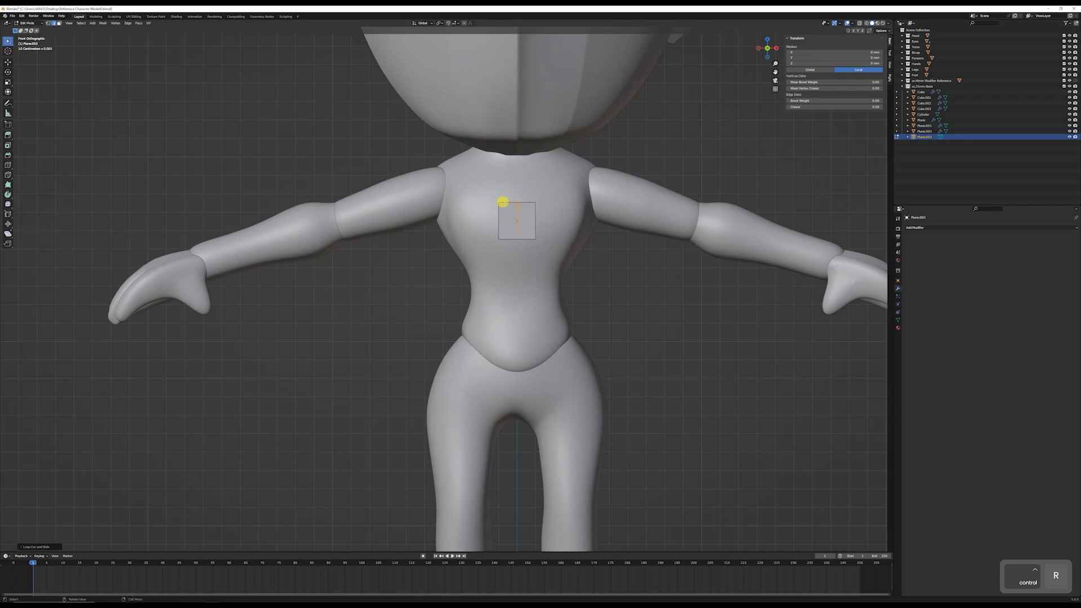
Step: Delete the outer vertices on one half of the plane and add a Mirror modifier on the X axis
key("1")
left_click(497, 237, "shift")
key("x")
left_click(514, 217)
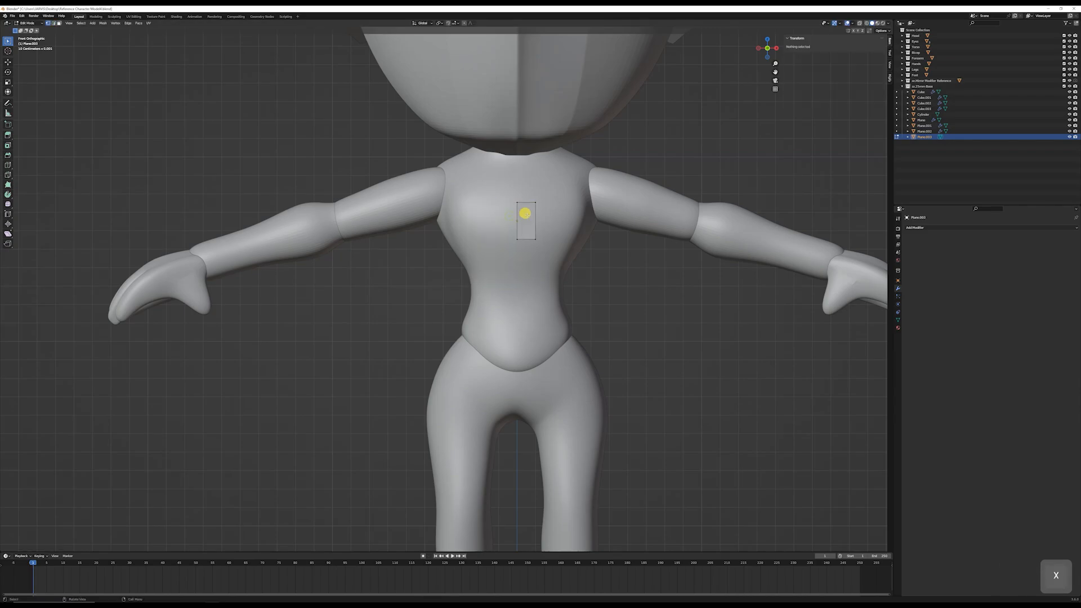
key("Tab")
left_click(926, 228)
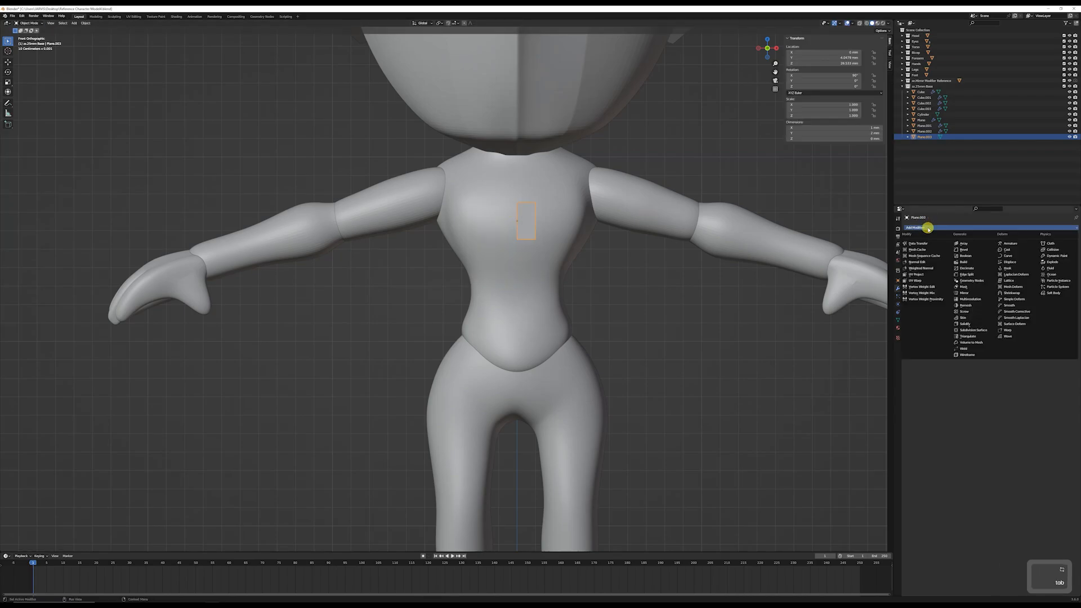
left_click(967, 293)
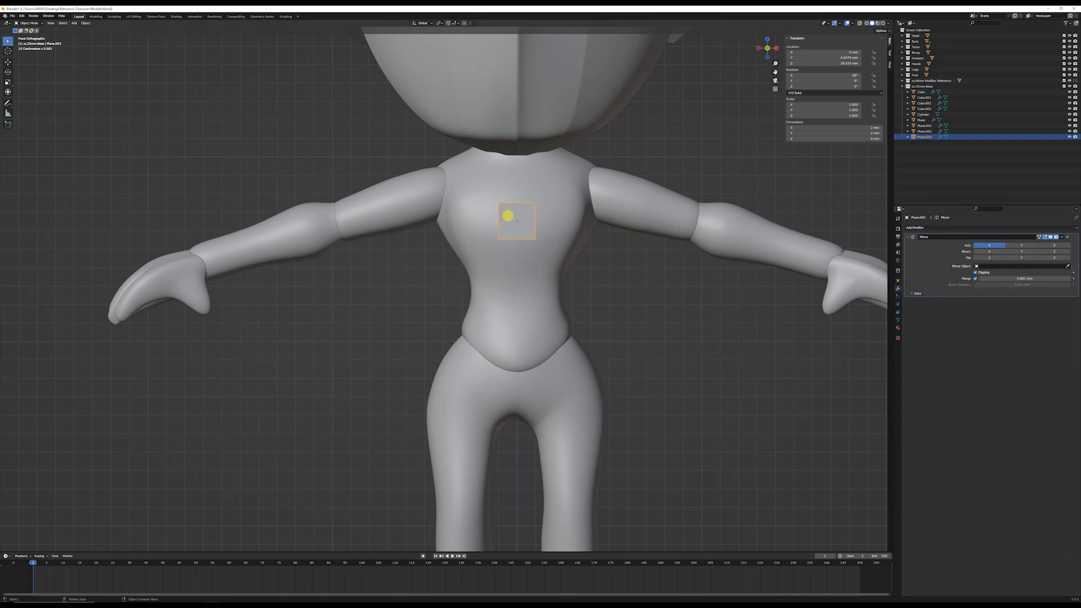
Step: Select the plane's centre edge and move it forward in top view to form a raised ridge down the chest
key("Tab")
left_click(517, 211)
key("2")
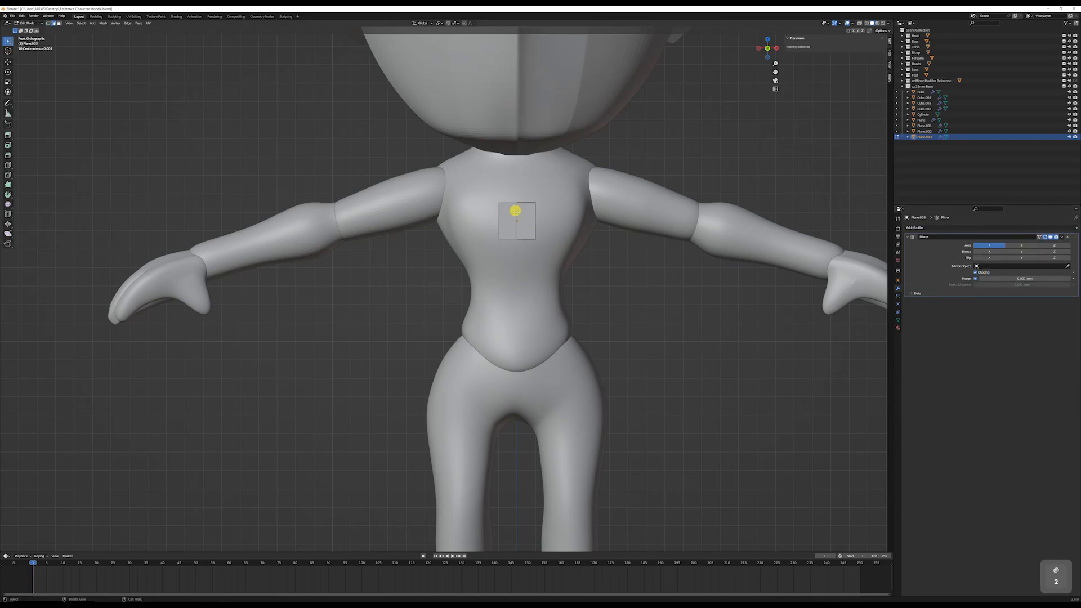
left_click(516, 214)
key("KP_7")
key("shift+z")
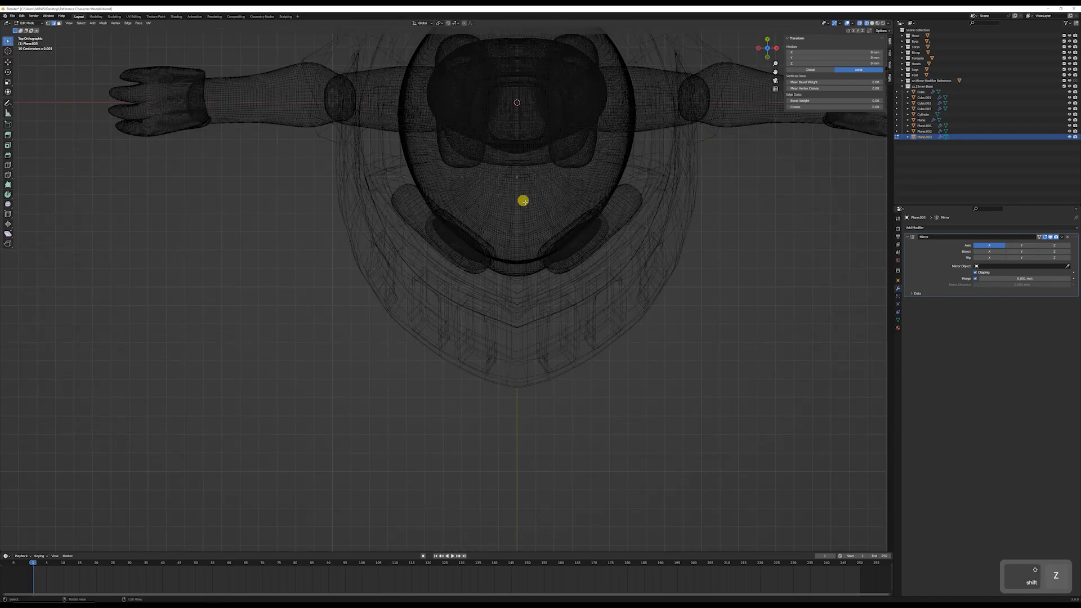
key("g")
left_click(537, 227)
key("shift+z")
middle_click_drag(537, 226, 543, 178)
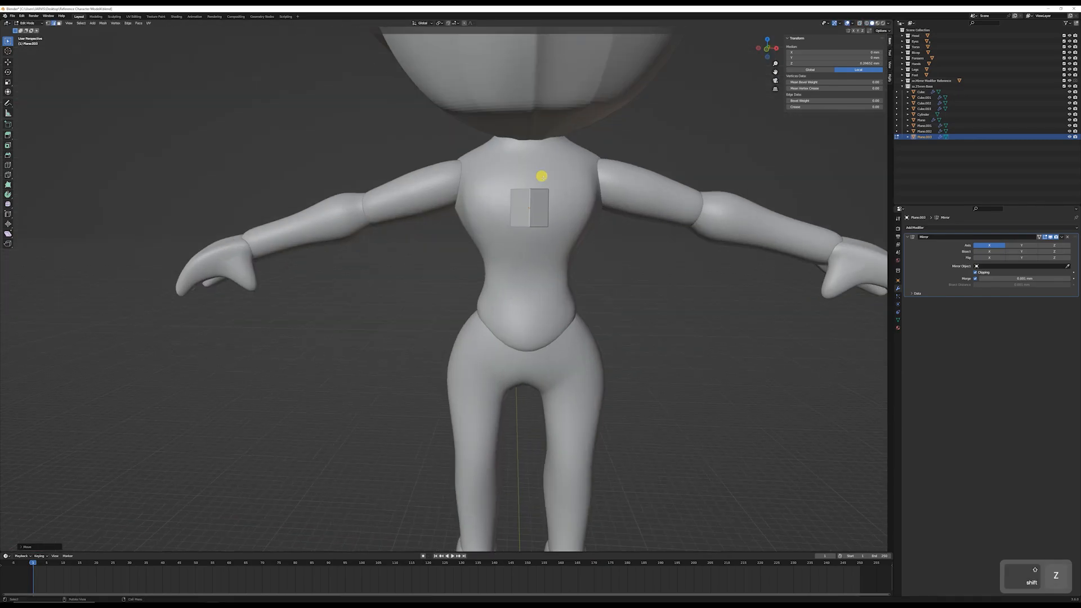
Step: Extrude the plane's outer vertical edge across the chest, and extrude it again so the band turns toward the armpit
key("KP_1")
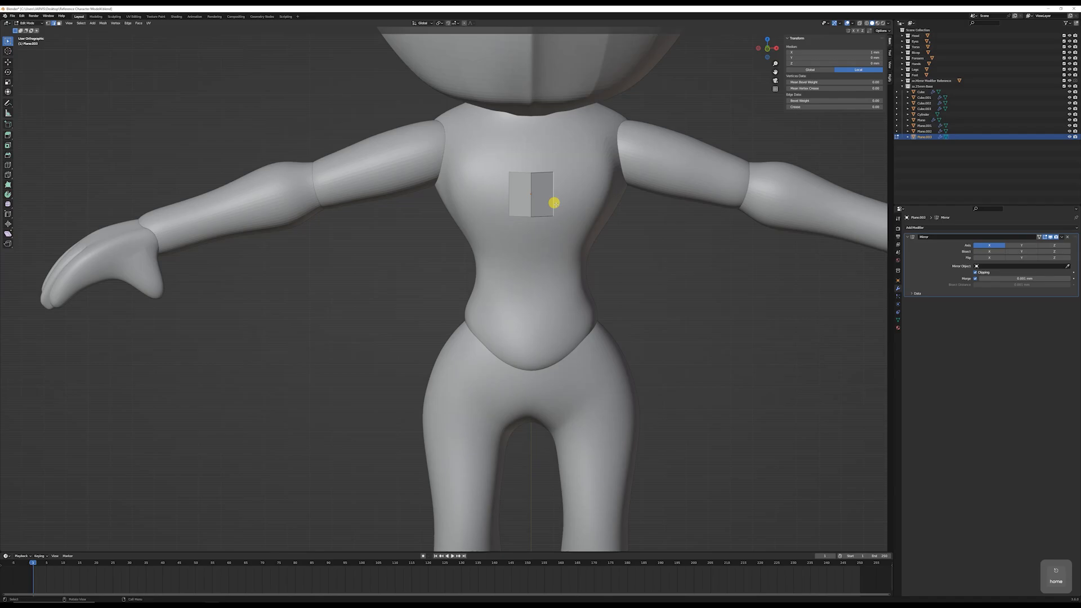
key("KP_7")
key("shift+z")
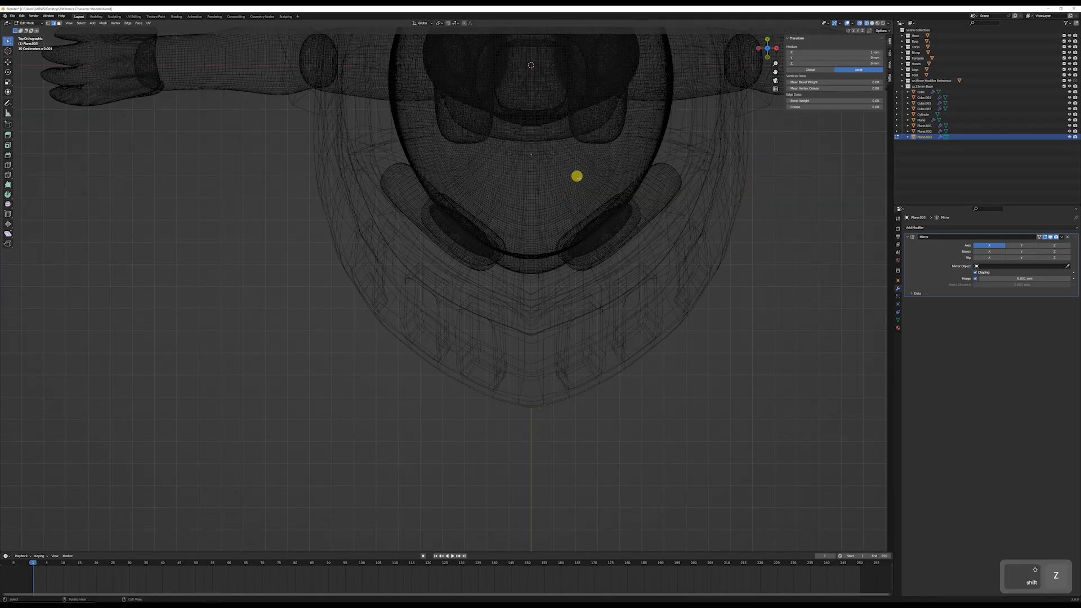
key("e")
left_click(632, 153)
mouse_move(622, 156)
middle_mouse_down("shift")
mouse_move(594, 206)
mouse_move(596, 150)
mouse_move(579, 126)
mouse_move(579, 279)
mouse_move(531, 238)
middle_mouse_up("shift")
key("shift+z")
key("e")
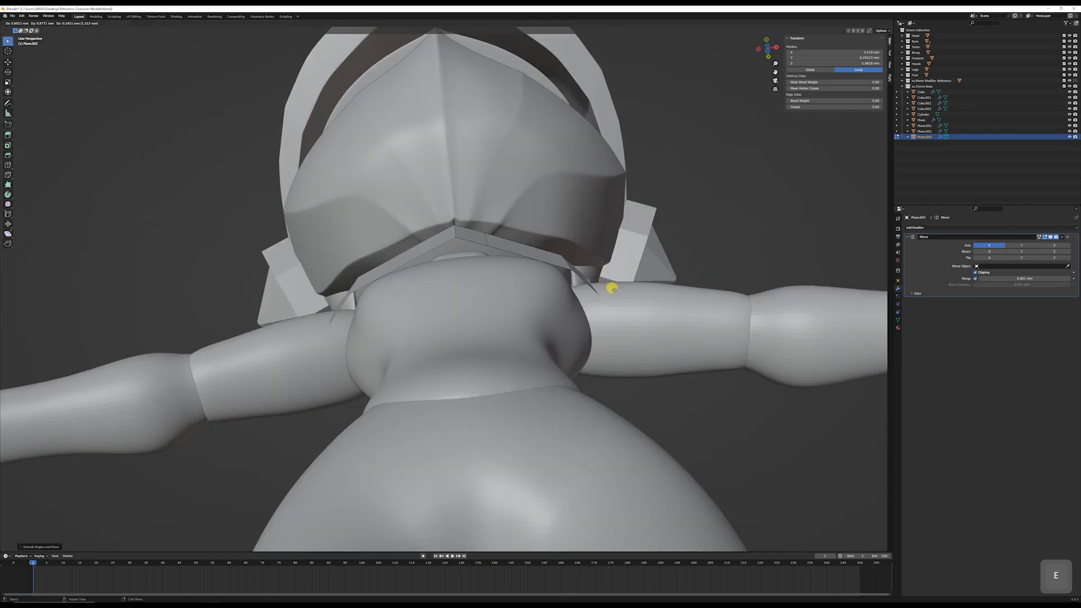
left_click(599, 276)
Step: Extrude the band under the arm and reposition its side edges so they follow the torso's contour
middle_click_drag(598, 278, 545, 348)
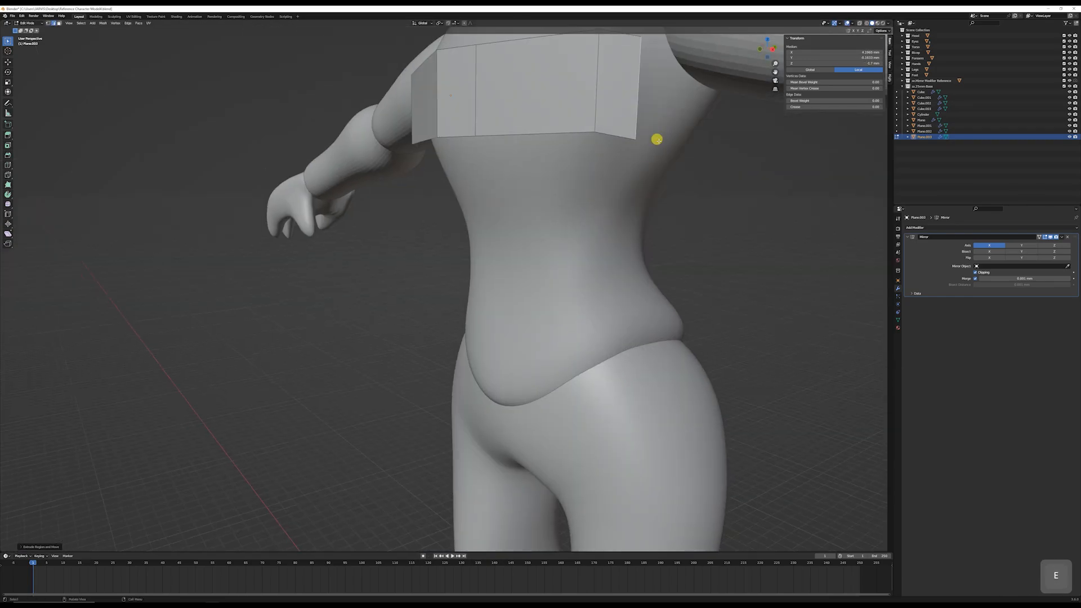
middle_click_drag(570, 198, 542, 188, "shift")
key("e")
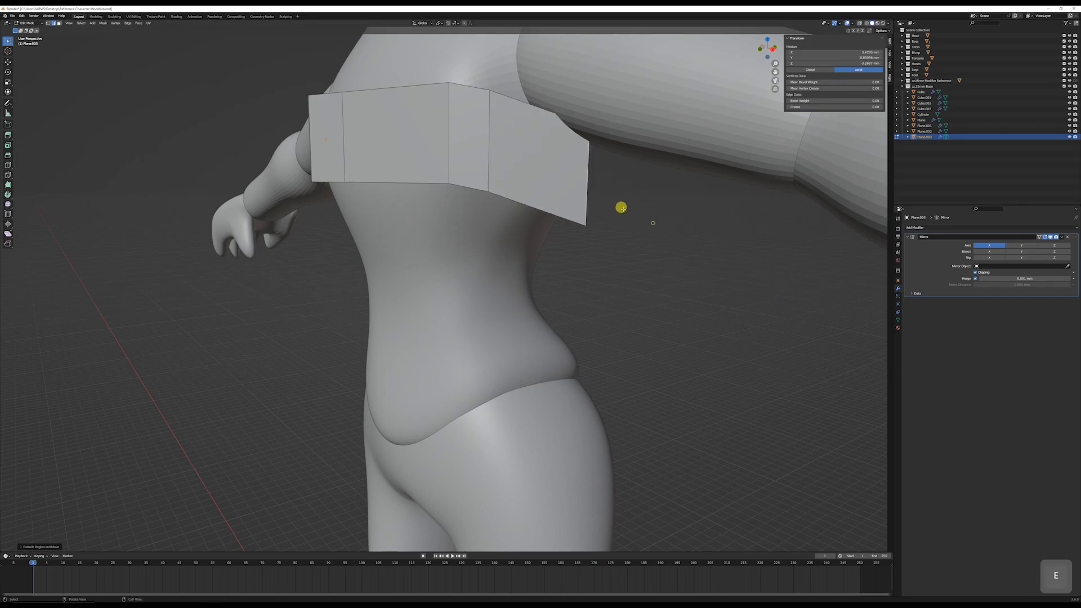
middle_click_drag(622, 210, 586, 103)
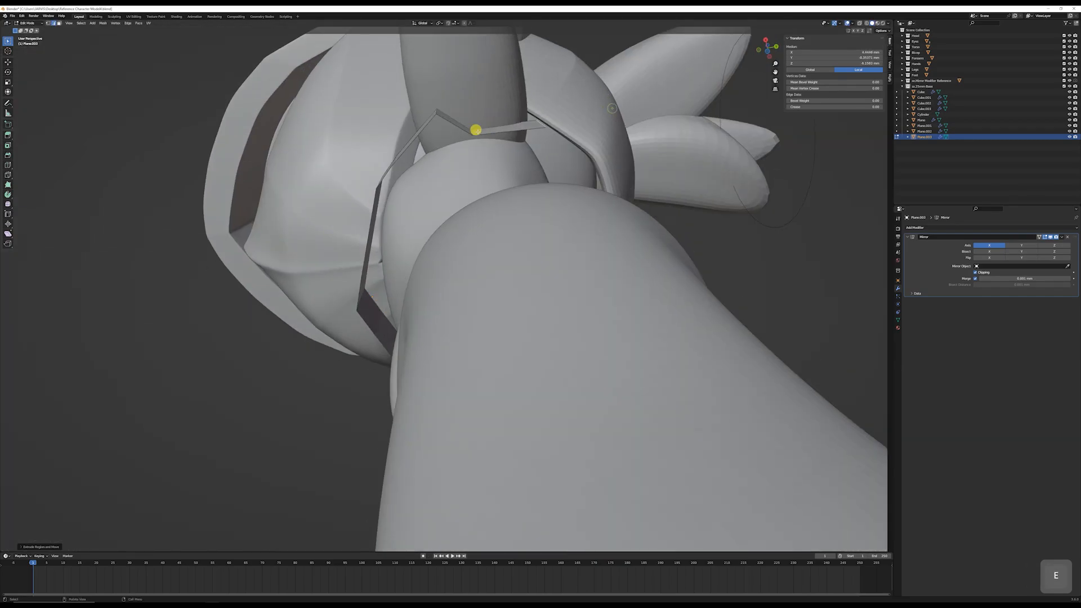
key("g")
left_click(435, 112)
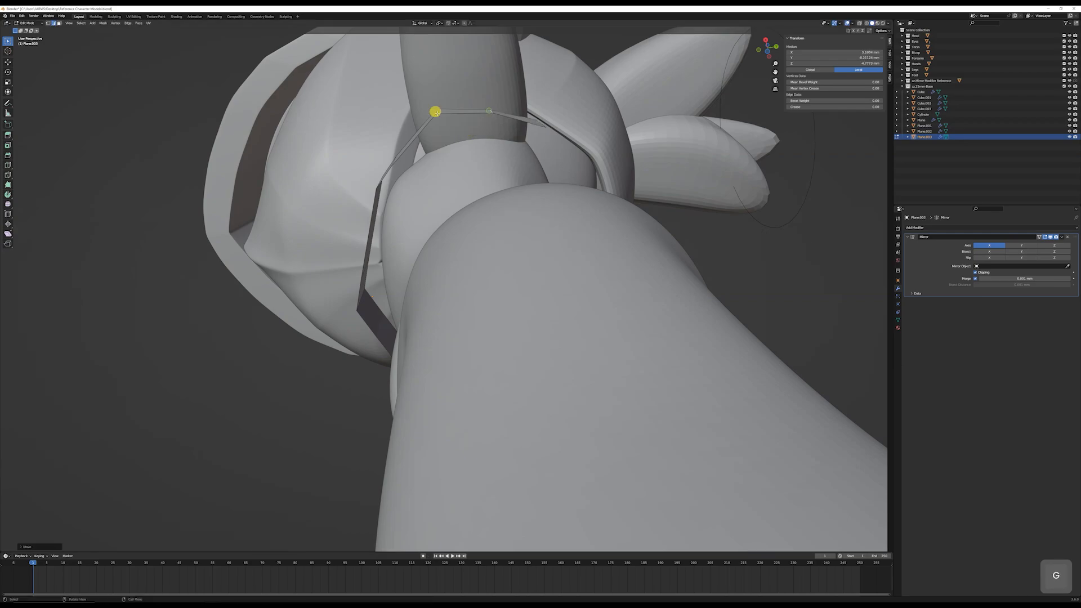
key("g")
left_click(444, 135)
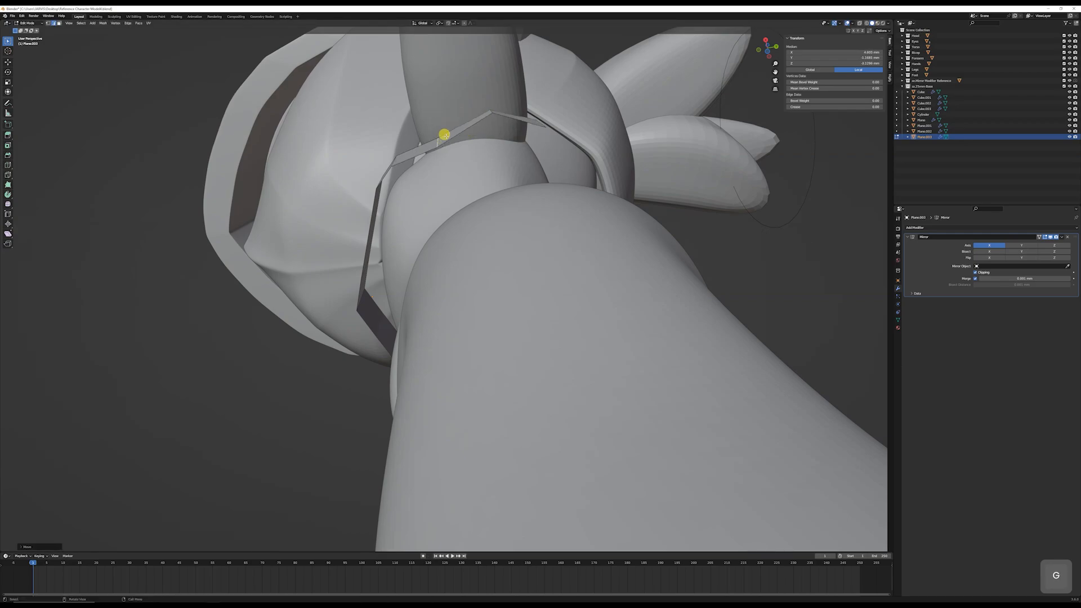
key("g")
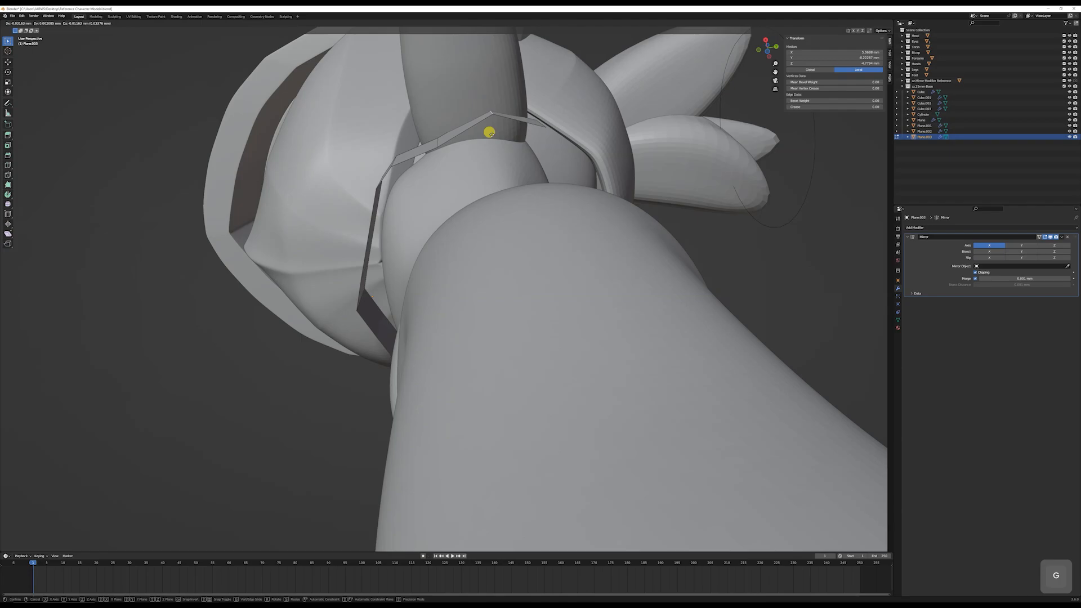
left_click(571, 126)
Step: Extrude the band's end edge around the side and across the back until it meets the mirrored half
middle_click_drag(572, 126, 518, 99)
key("e")
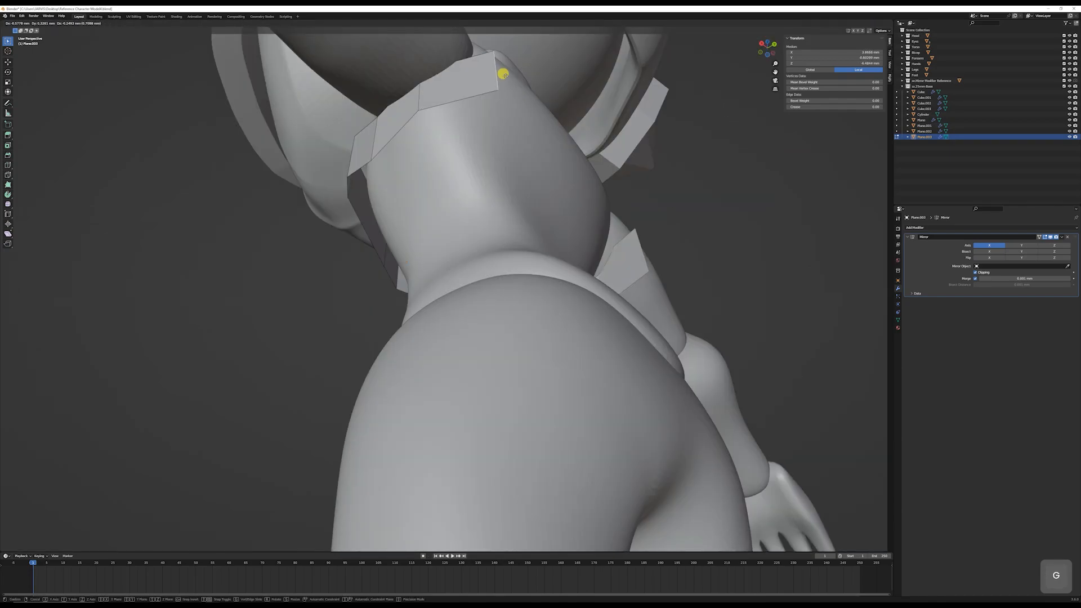
left_click(579, 128)
middle_click_drag(578, 127, 443, 151)
key("e")
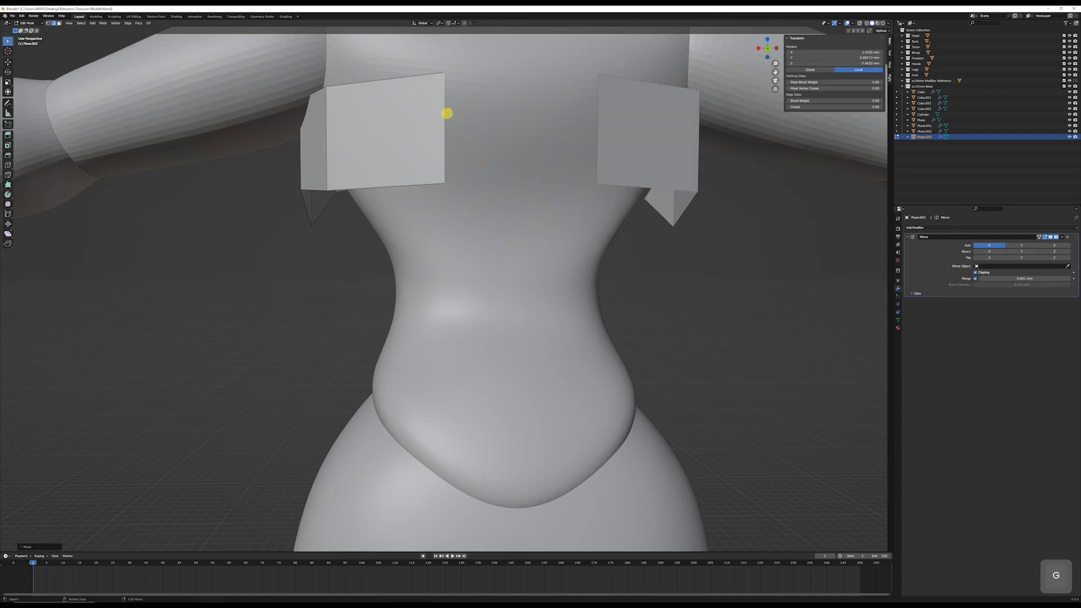
left_click(549, 116)
middle_click_drag(549, 116, 428, 226)
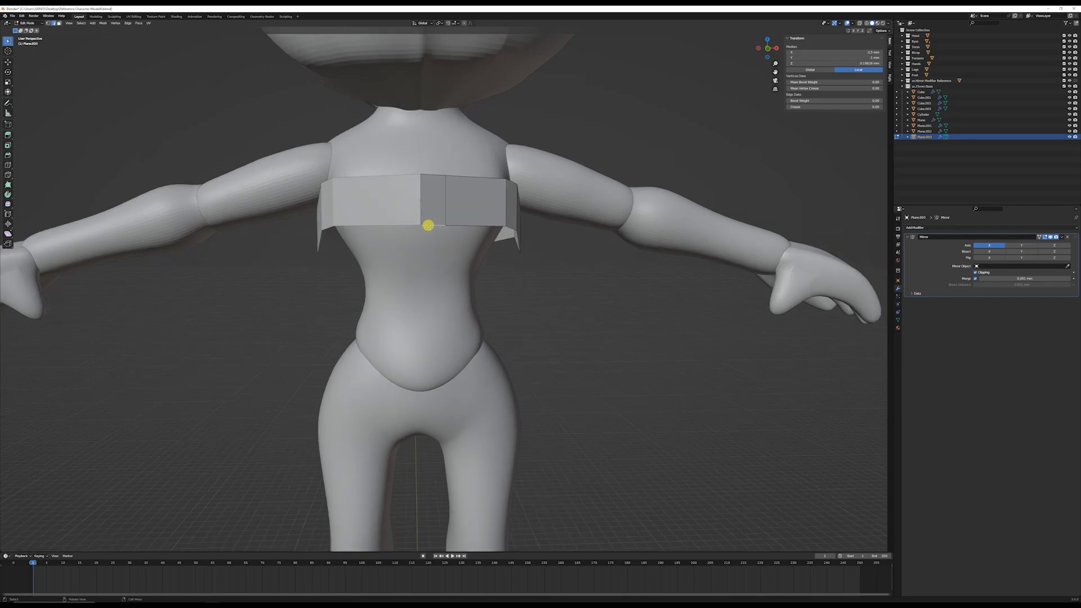
Step: Lower the bottom front edge of the chest band and rotate it in front view to form a central point
key("g")
left_click(428, 268)
key("r")
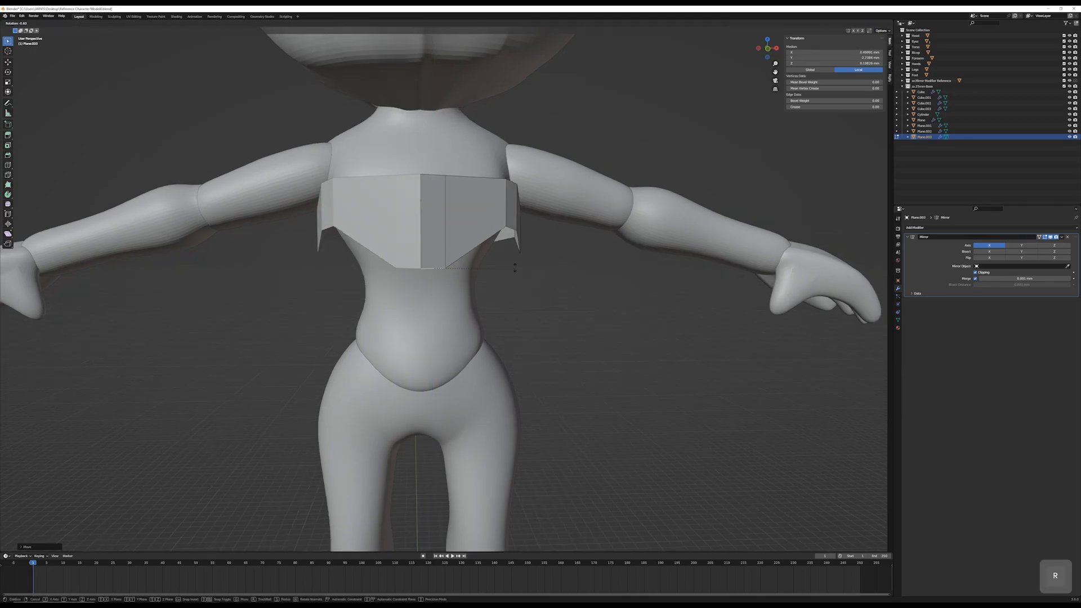
right_click(512, 246)
key("KP_1")
key("r")
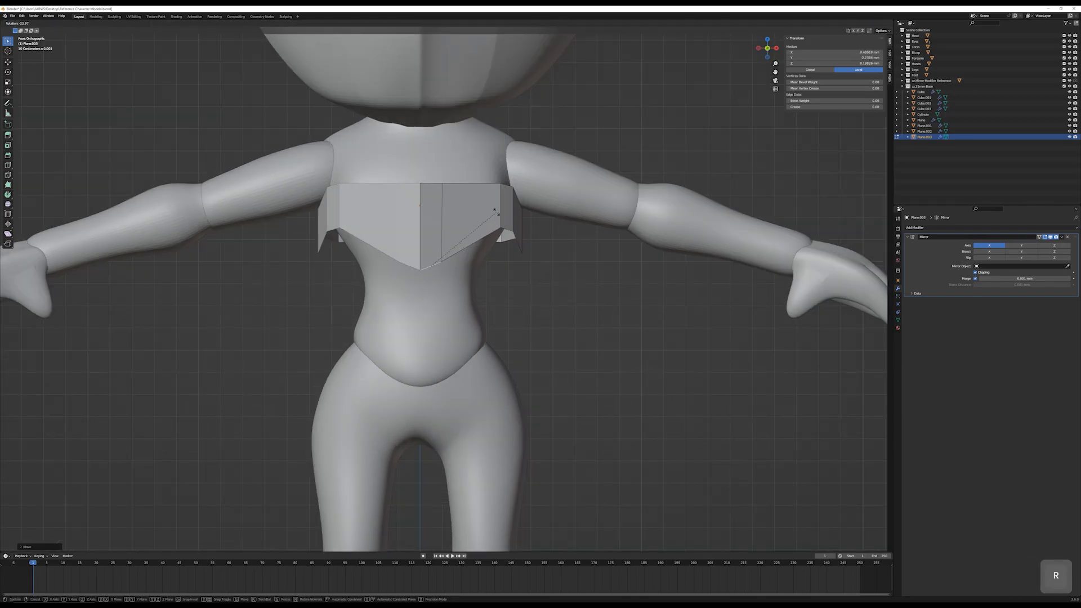
left_click(495, 211)
Step: Move the band's lower side vertices inward so the bottom edge tapers toward the waist
key("g")
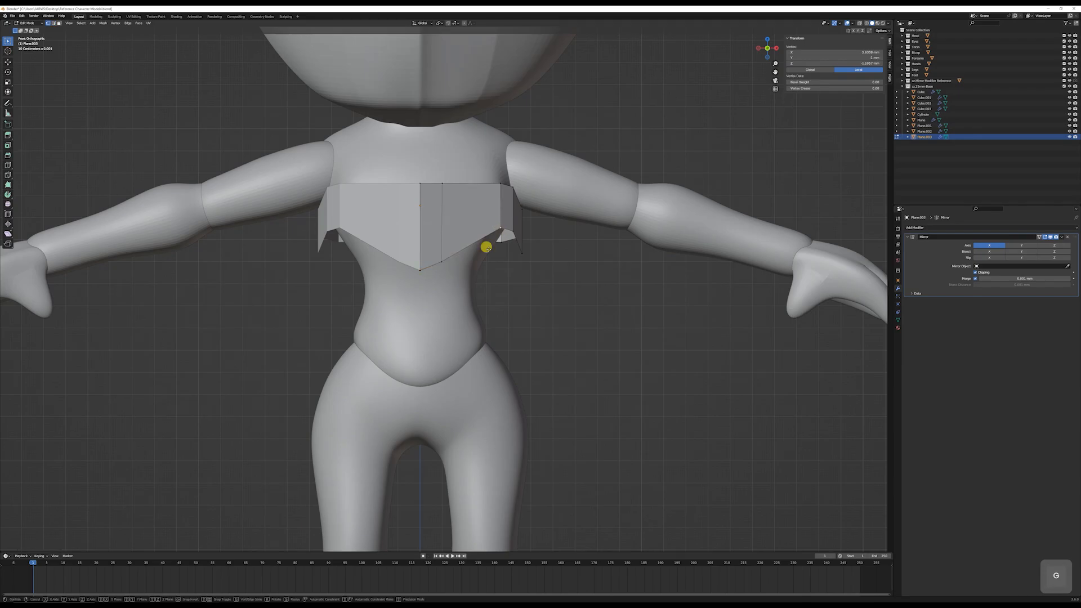
left_click(487, 243)
left_click(513, 229)
key("g")
left_click(502, 228)
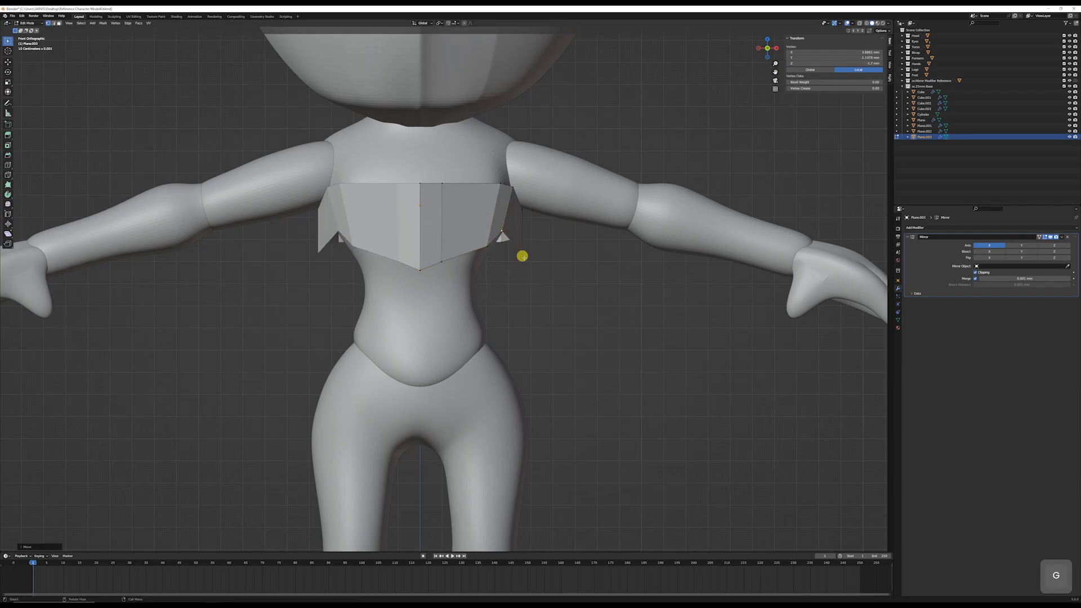
left_click(522, 255)
key("g")
left_click(507, 233)
Step: Pull the band's lower vertices beneath the armpit in closer to the torso
middle_click_drag(530, 235, 526, 245)
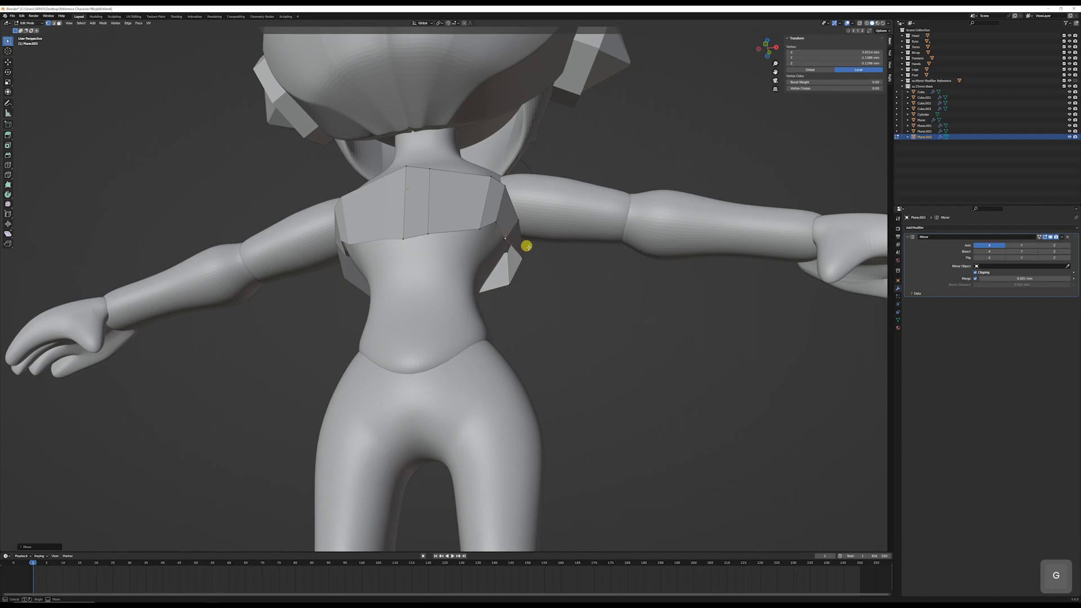
left_click(523, 252)
left_click(519, 257)
key("g")
left_click(508, 257)
key("g")
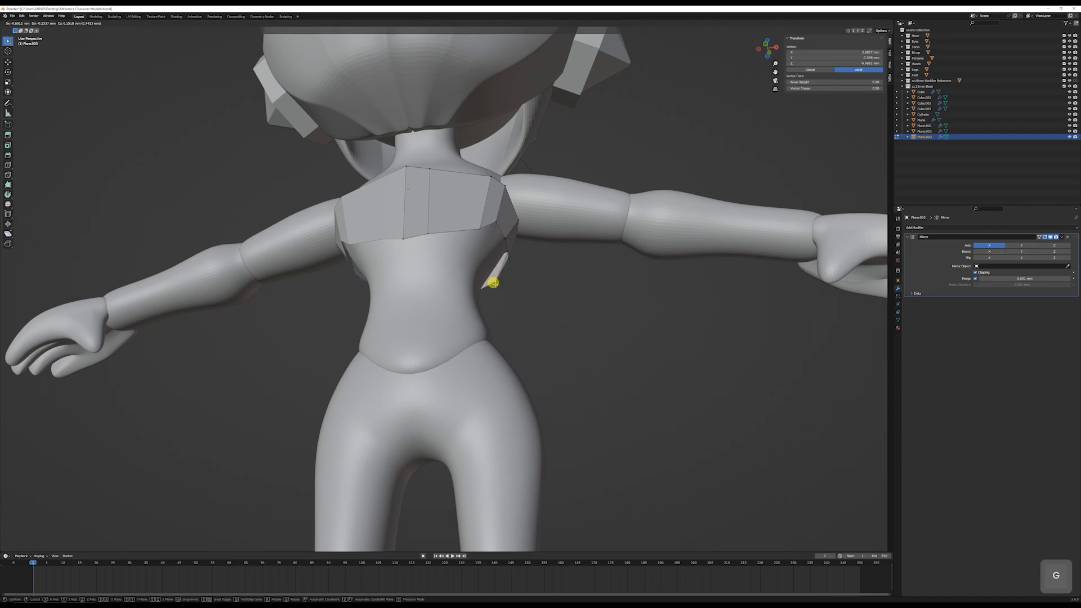
left_click(507, 273)
Step: Select the top front edges of the chest band and raise them along Z toward the collarbone
middle_click_drag(507, 273, 508, 215)
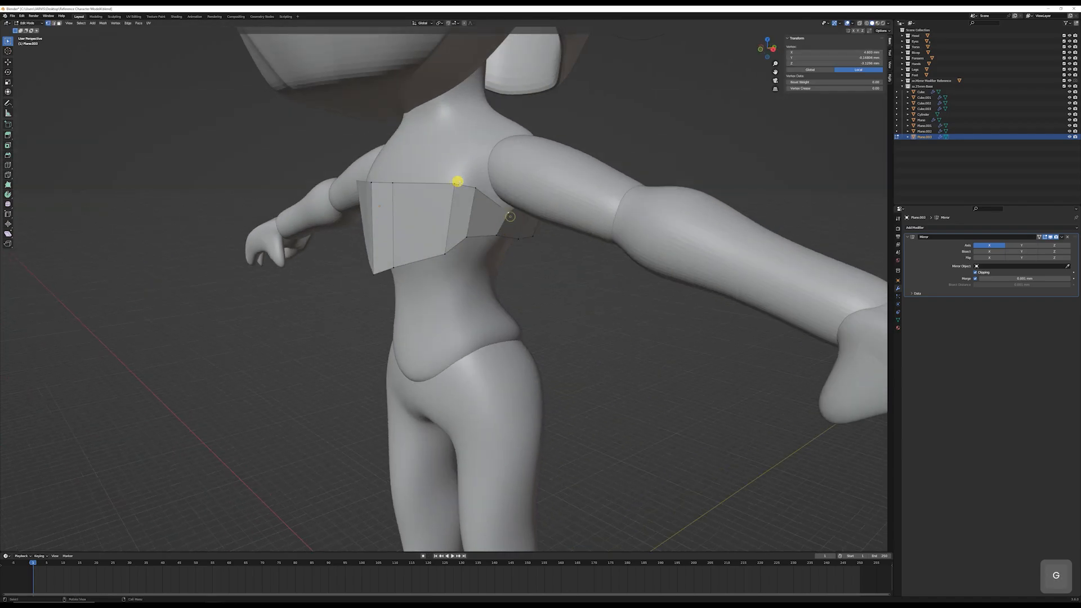
middle_click_drag(439, 185, 452, 189)
key("2")
left_click(396, 184)
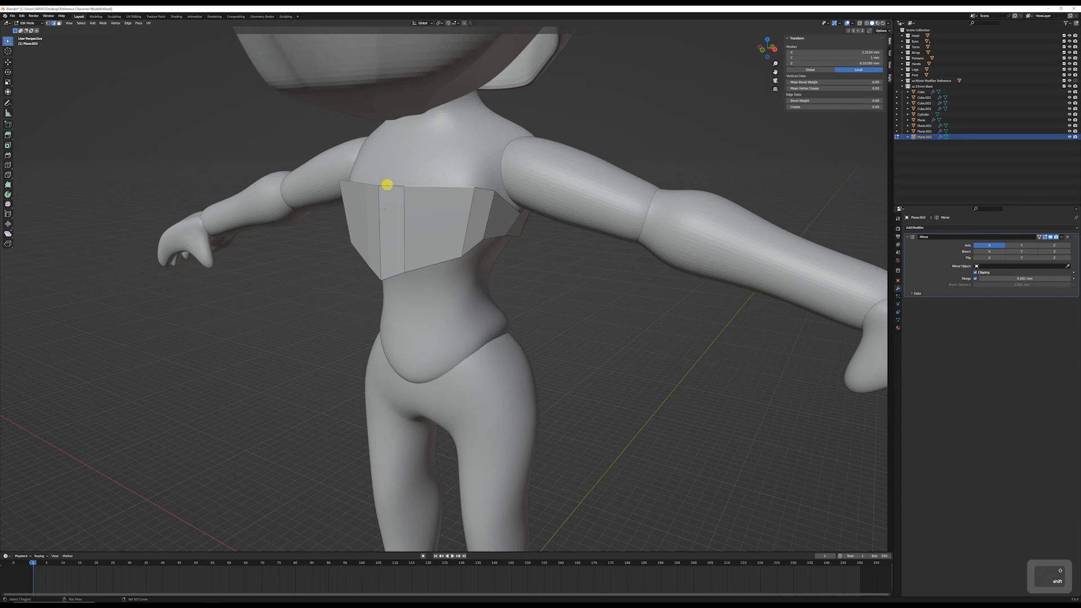
key("g")
key("z")
left_click(446, 150)
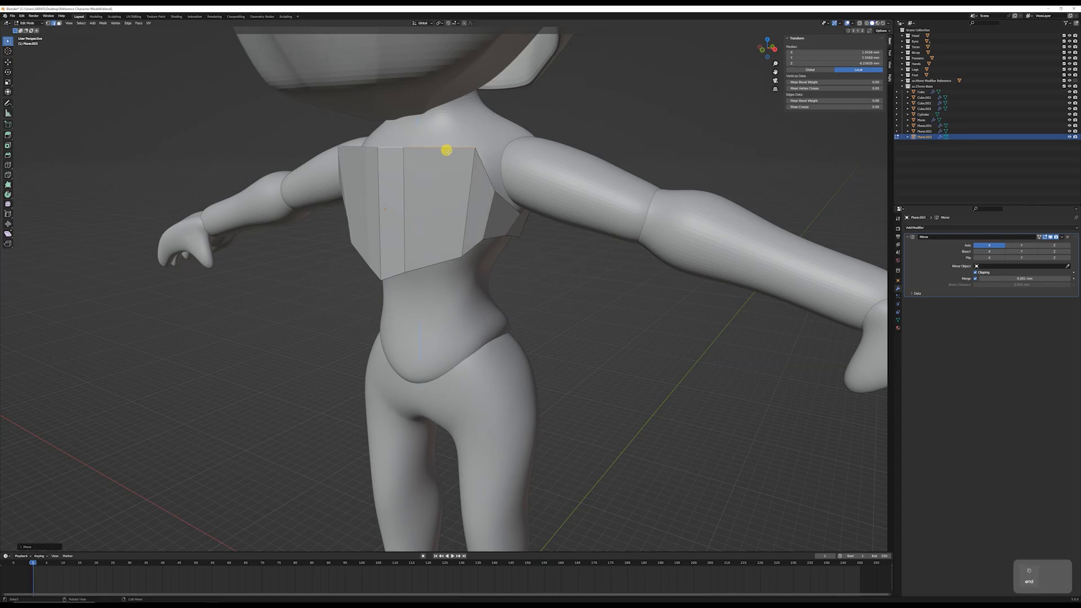
Step: Rotate the raised top front edges in front view and move them up to follow the shoulder slope
key("r")
left_click(501, 167)
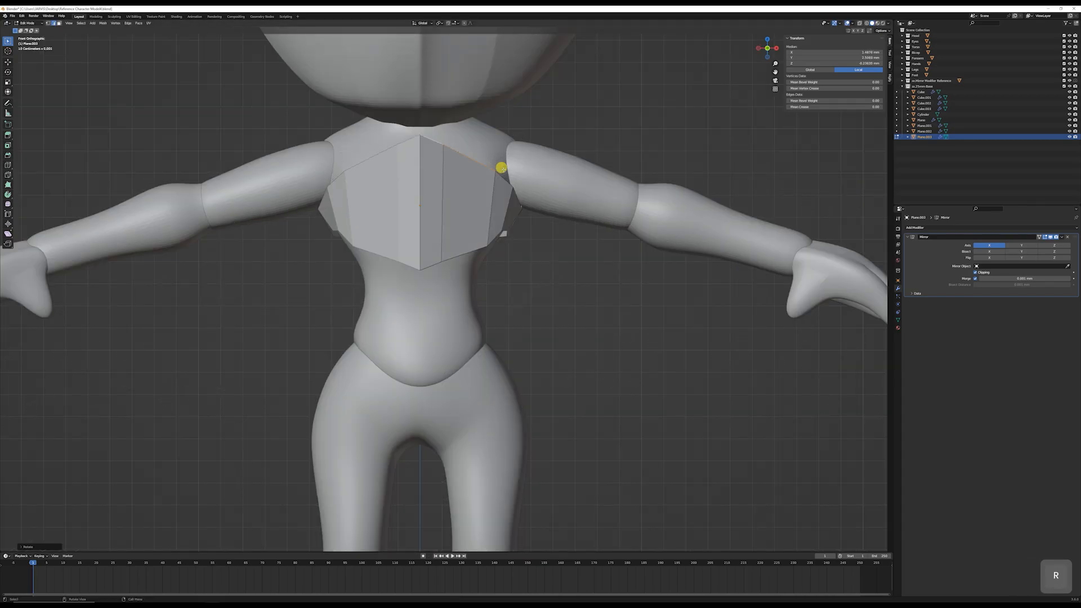
key("g")
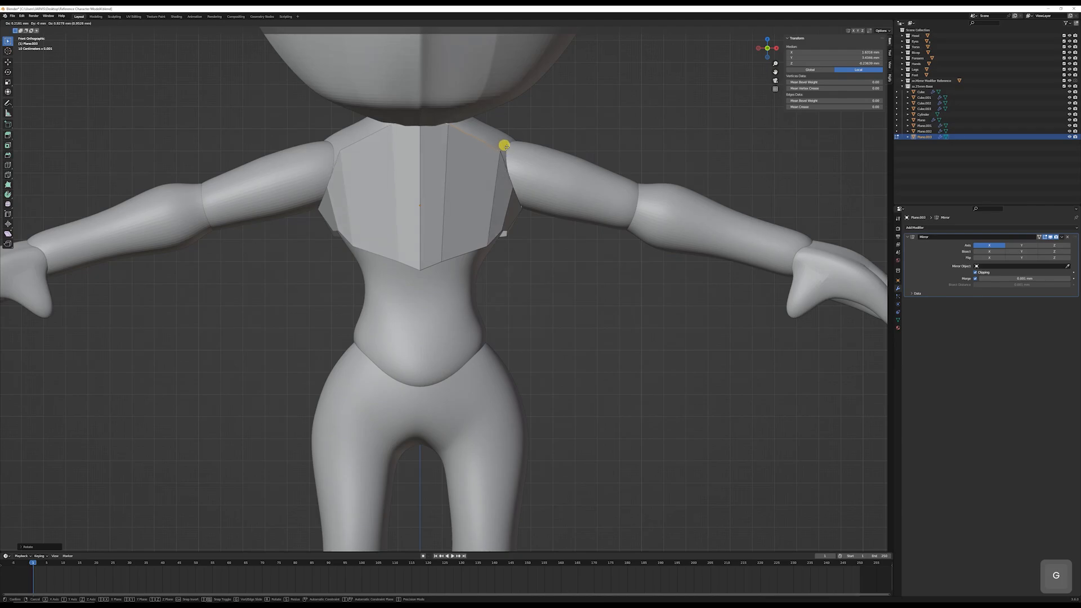
left_click(501, 161)
Step: Extrude the chest plate's sloped top edge twice over the shoulder to start a strap, and rotate its end edge
middle_click_drag(502, 162, 454, 163)
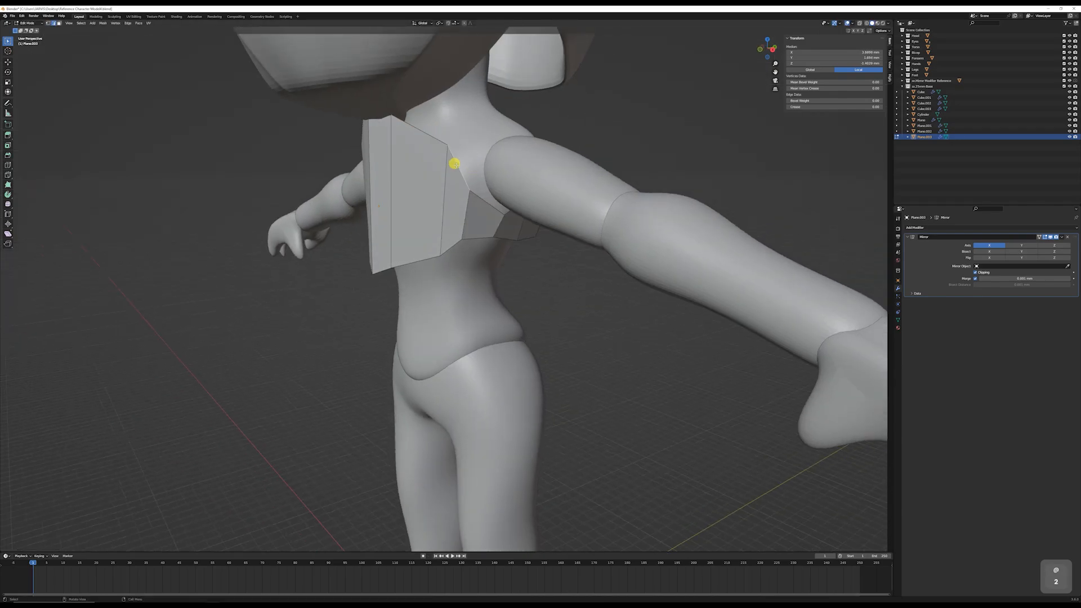
key("e")
left_click(495, 128)
middle_click_drag(494, 127, 448, 102)
key("e")
left_click(501, 117)
key("r")
left_click(488, 152)
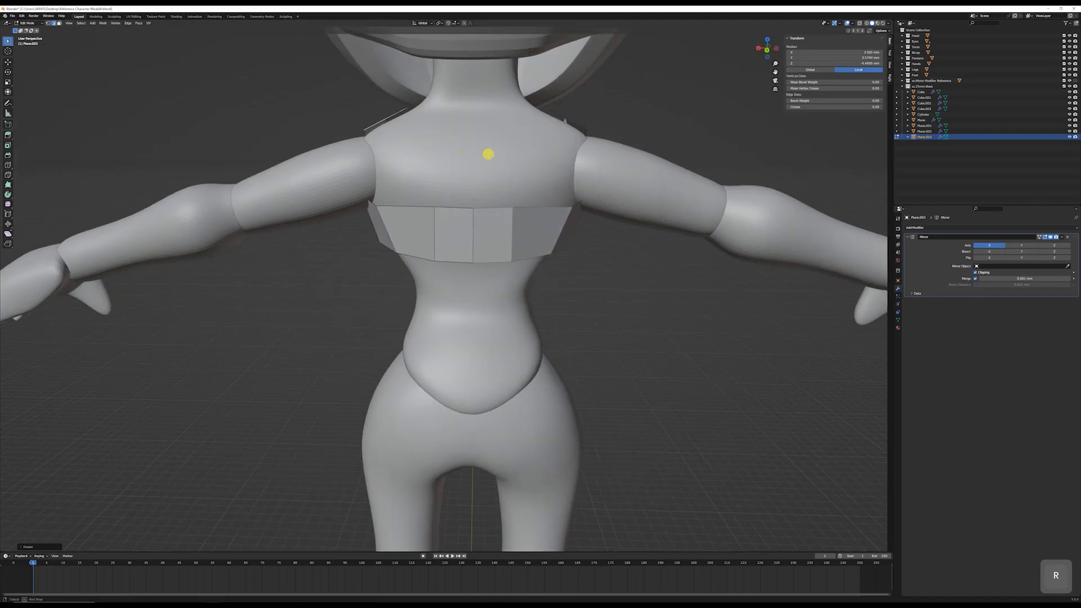
Step: Extrude the shoulder strap's end edge twice more so it runs down onto the upper back
middle_click_drag(488, 152, 449, 143)
key("e")
left_click(523, 148)
key("e")
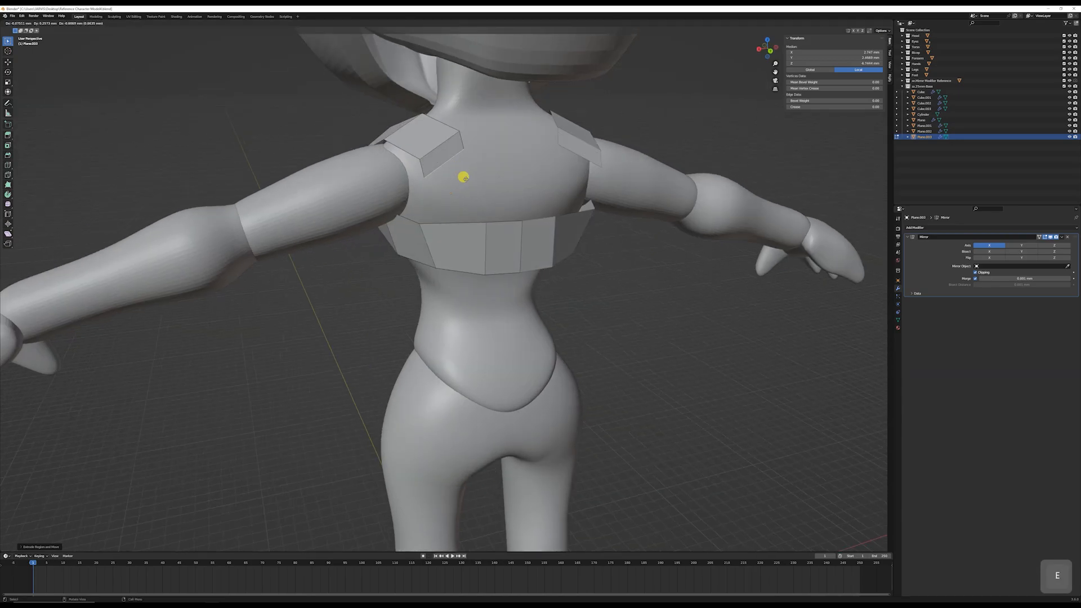
left_click(468, 184)
Step: Fill a face between the shoulder strap's end edge and the top edge of the back band
mouse_move(468, 184)
middle_mouse_down()
mouse_move(514, 169)
mouse_move(458, 181)
mouse_move(436, 171)
mouse_move(482, 177)
middle_mouse_up()
left_click(462, 174)
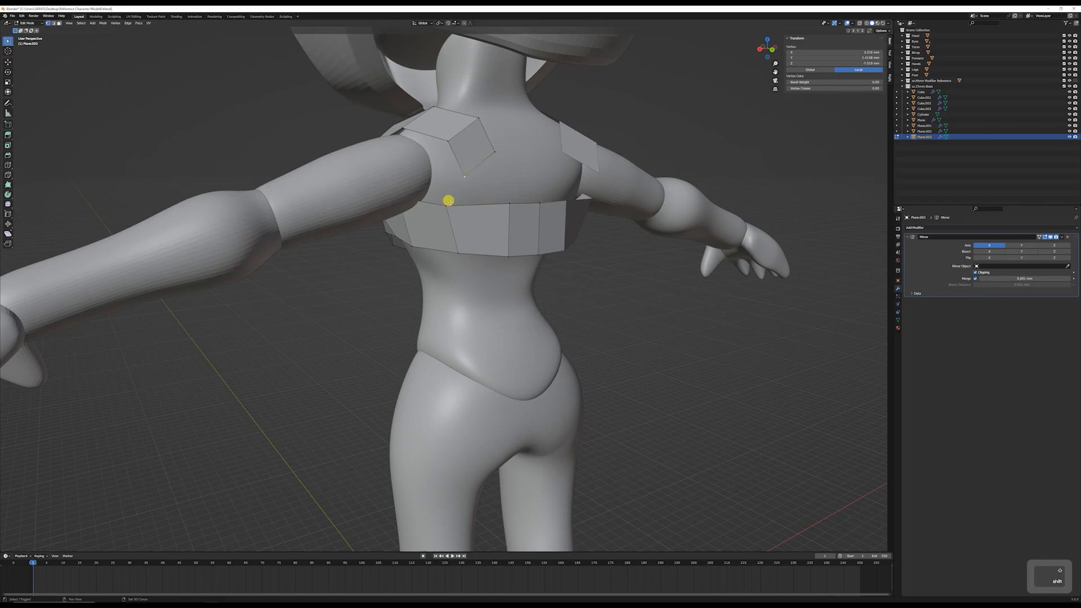
left_click(508, 198, "shift")
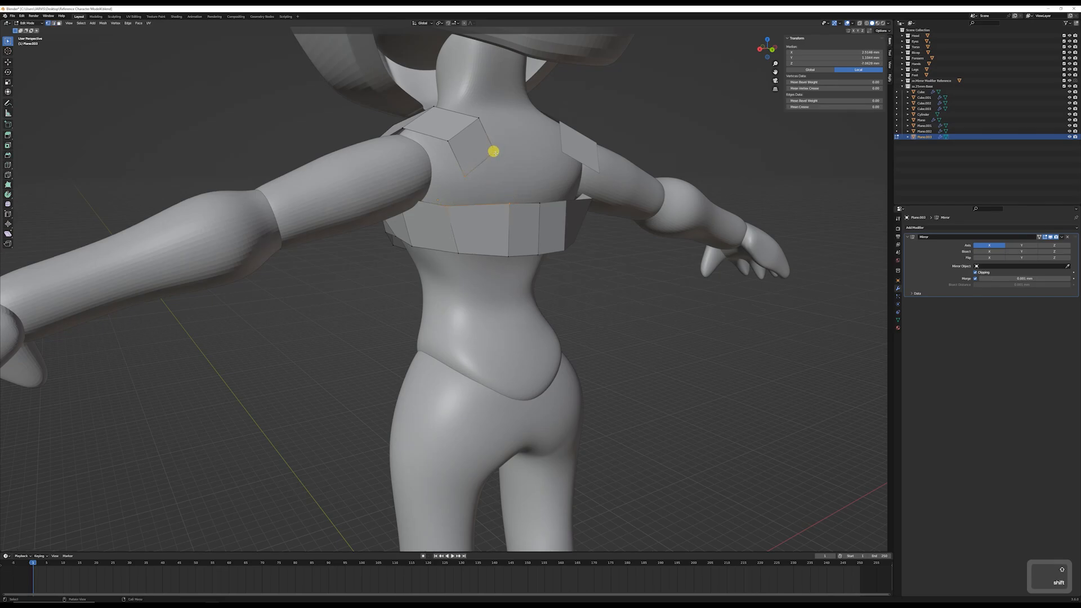
key("f")
middle_click_drag(500, 164, 468, 191)
scroll(467, 190, "up", 5)
scroll(492, 162, "down", 3)
Step: Move the outer vertex where the strap meets the back panel outward beside the armhole, and adjust its depth
left_click(504, 141)
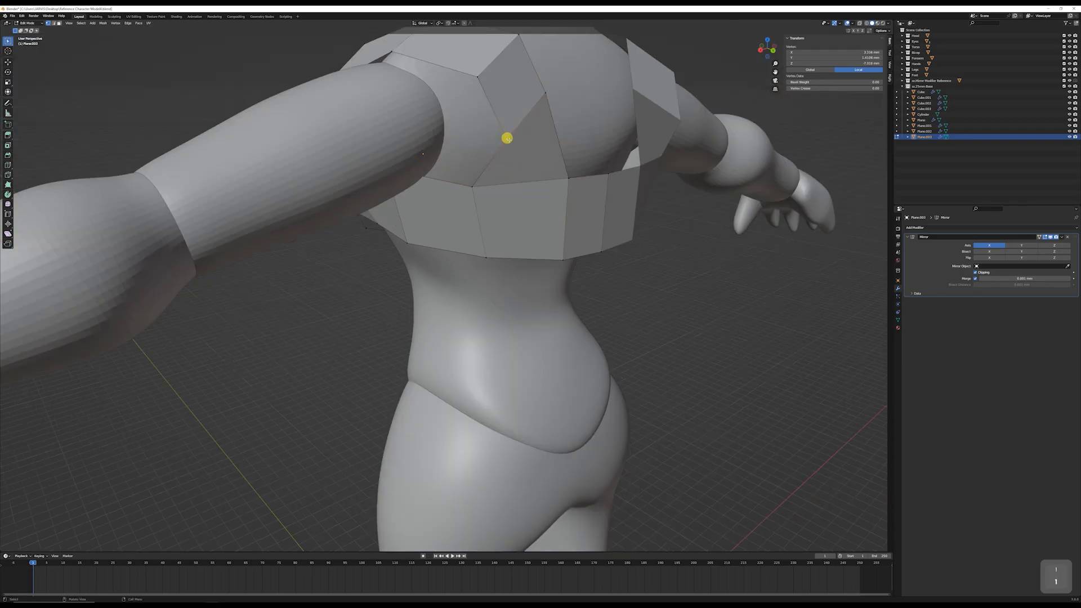
key("g")
left_click(468, 148)
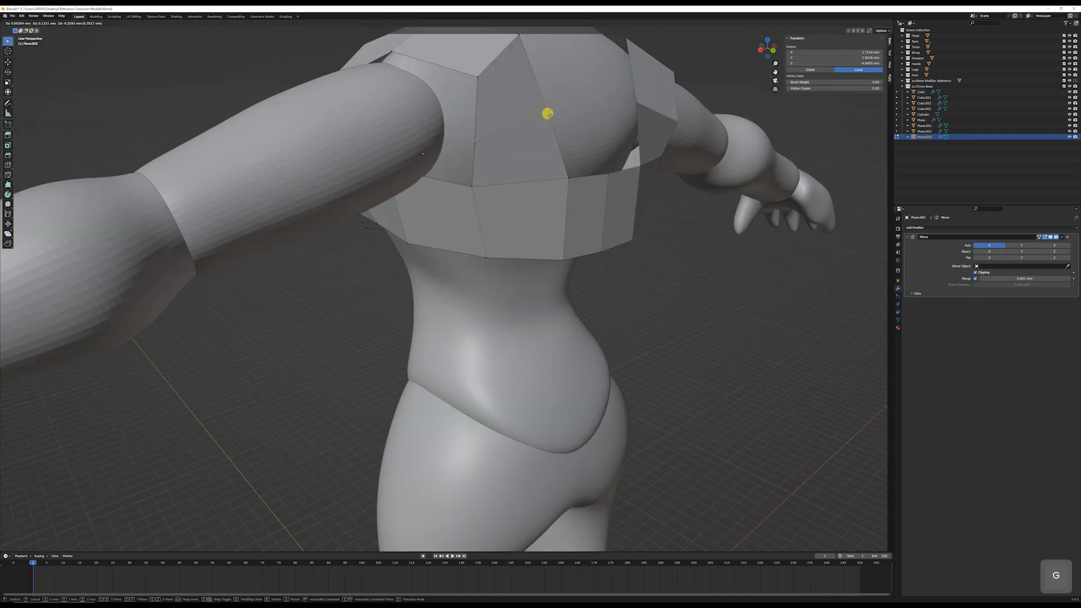
middle_click_drag(548, 114, 583, 113)
key("g")
left_click(554, 126)
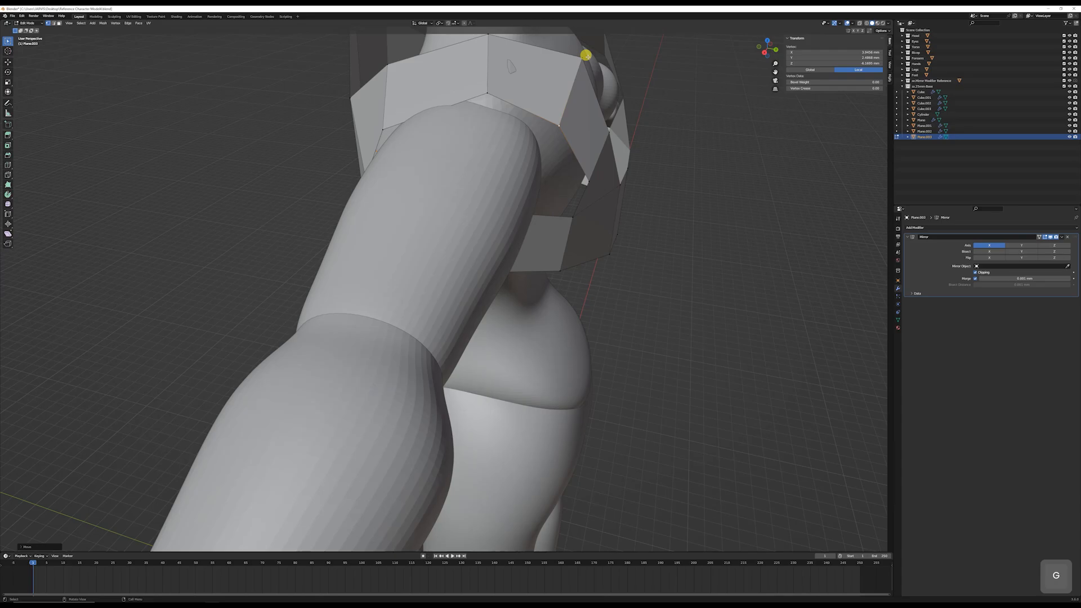
Step: Reposition the strap's upper back vertex and the outer vertex over the shoulder so the strap clears the body and arm
left_click(588, 57)
key("g")
left_click(601, 57)
key("g")
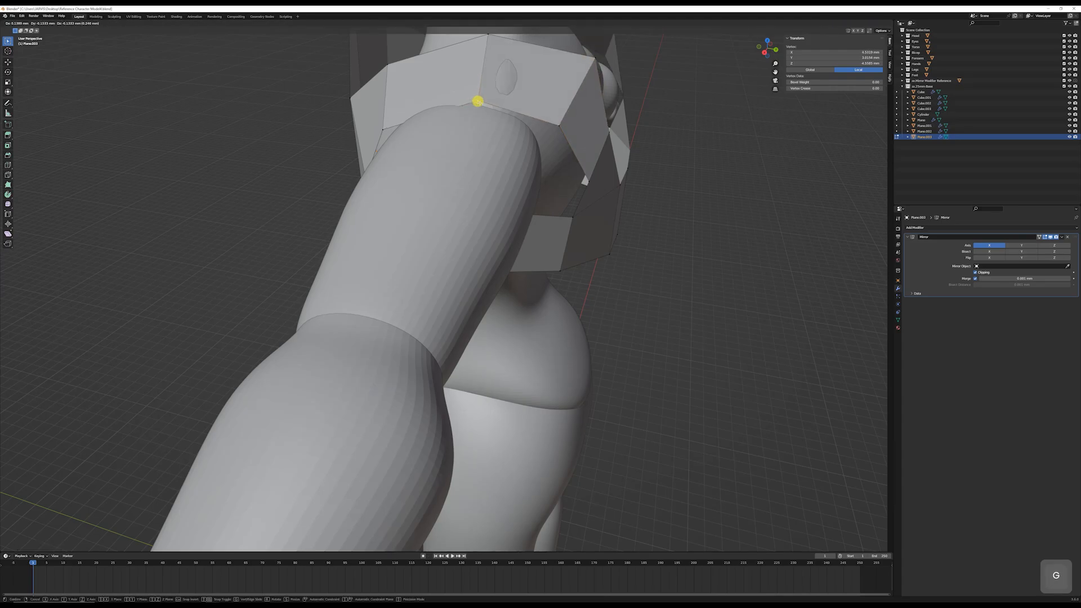
left_click(478, 99)
middle_click_drag(478, 99, 399, 73)
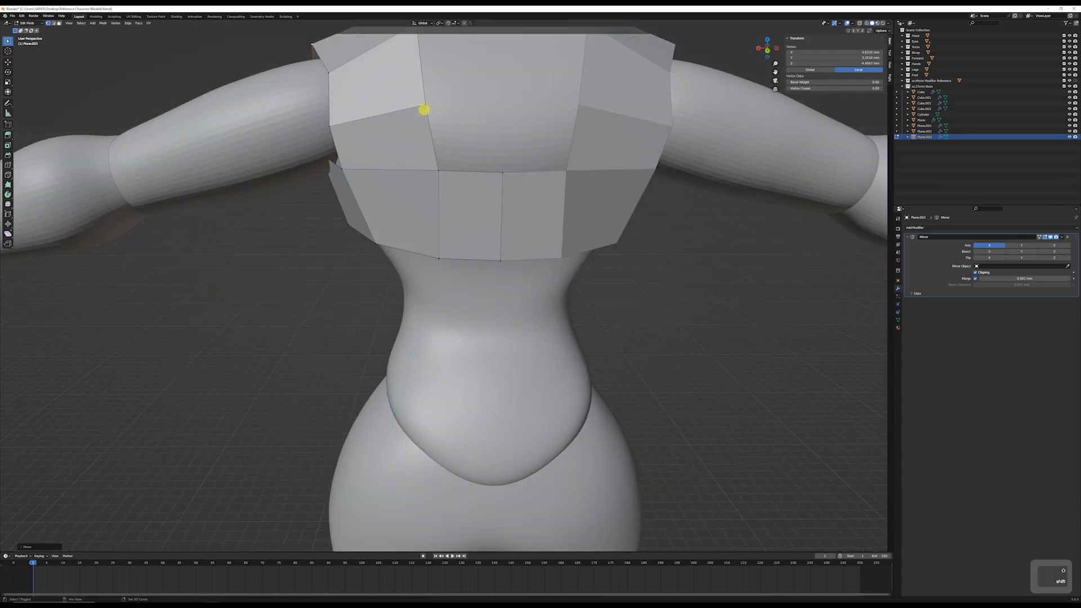
middle_click_drag(424, 110, 414, 105)
left_click(407, 71)
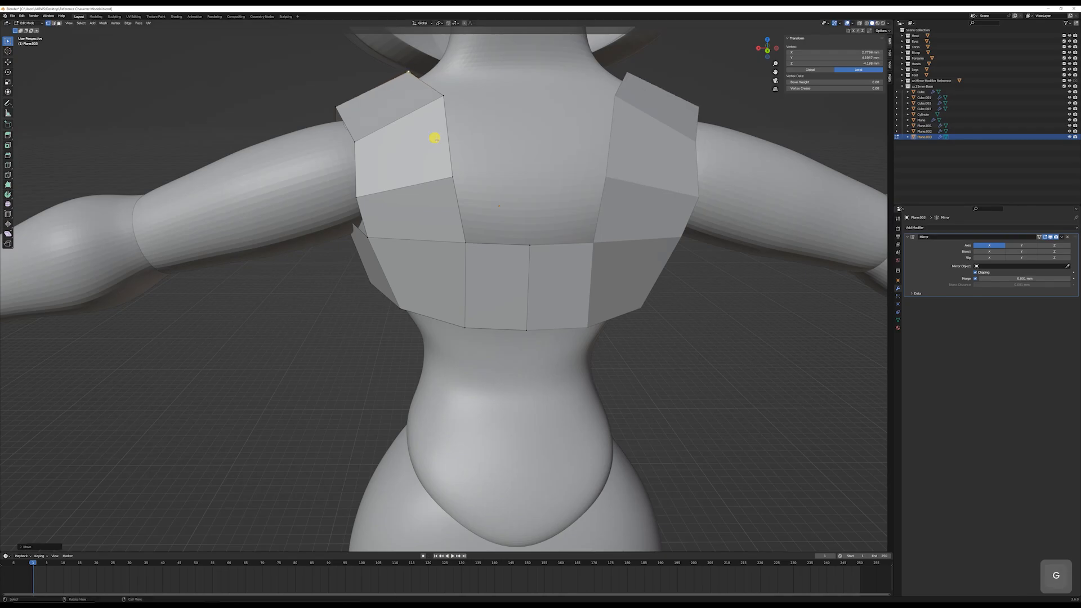
Step: Move the strap's lower inner vertex toward the spine and raise the back band's inner and centre top vertices to one level
left_click(447, 173)
key("g")
left_click(462, 197)
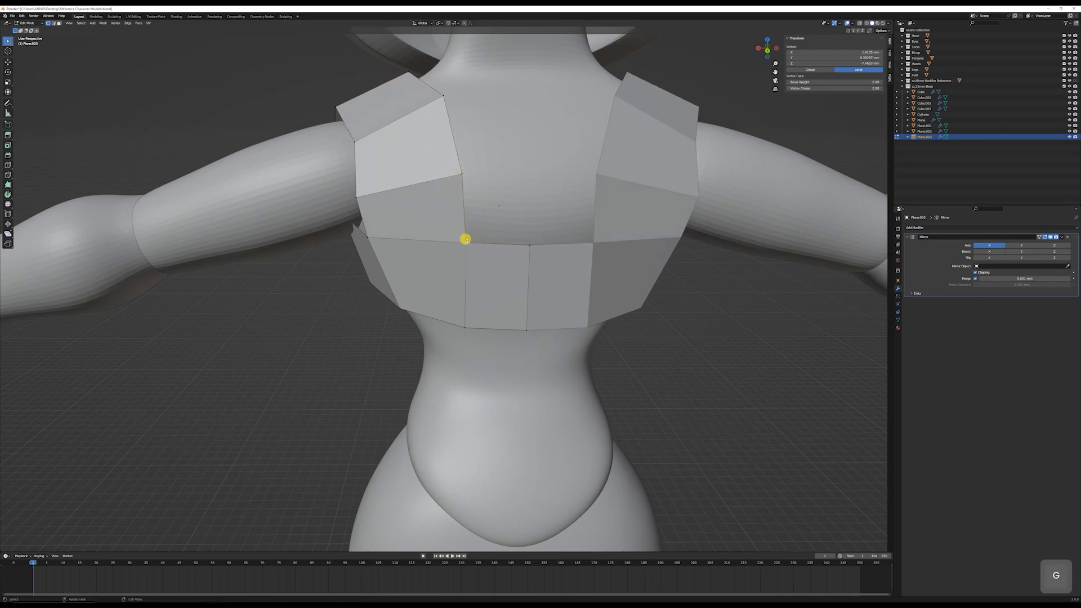
key("g")
left_click(503, 199)
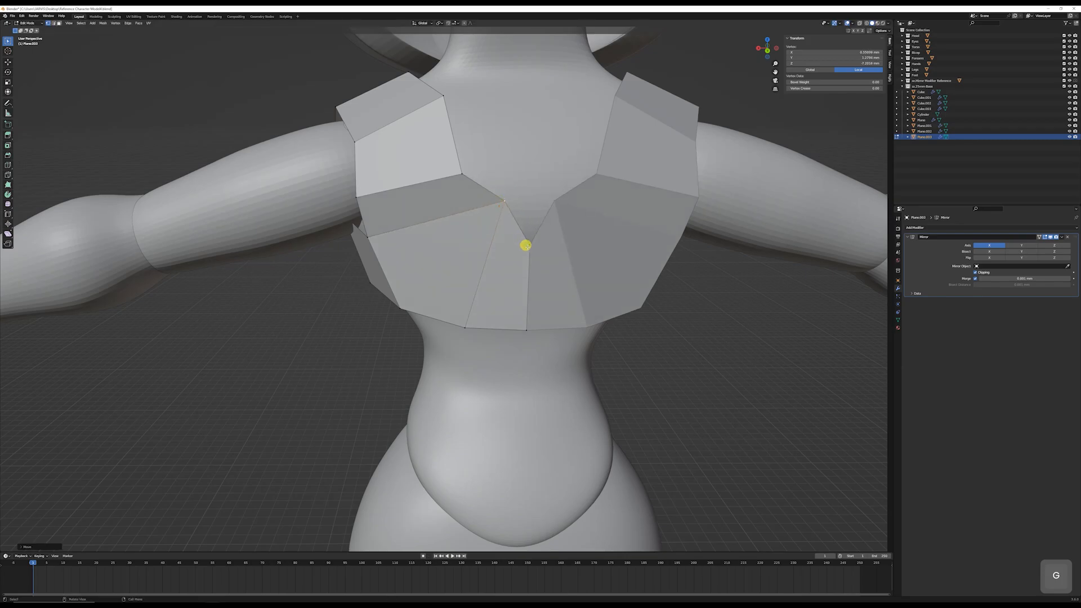
key("g")
left_click(526, 200)
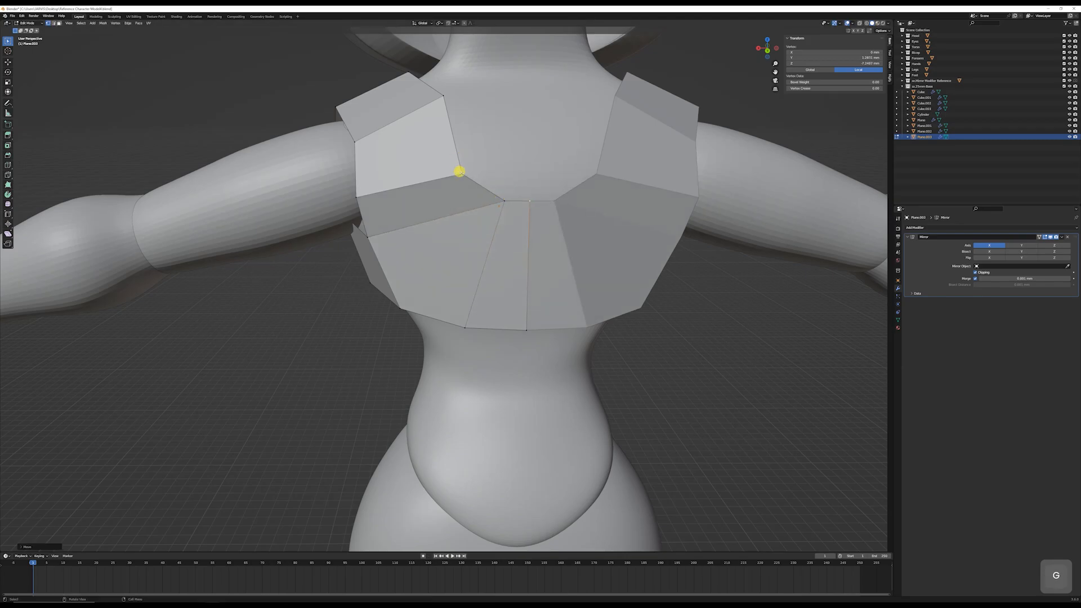
Step: Raise the back panel's three inner top vertices toward the nape to cover the upper back
left_click(461, 172)
key("g")
left_click(496, 106)
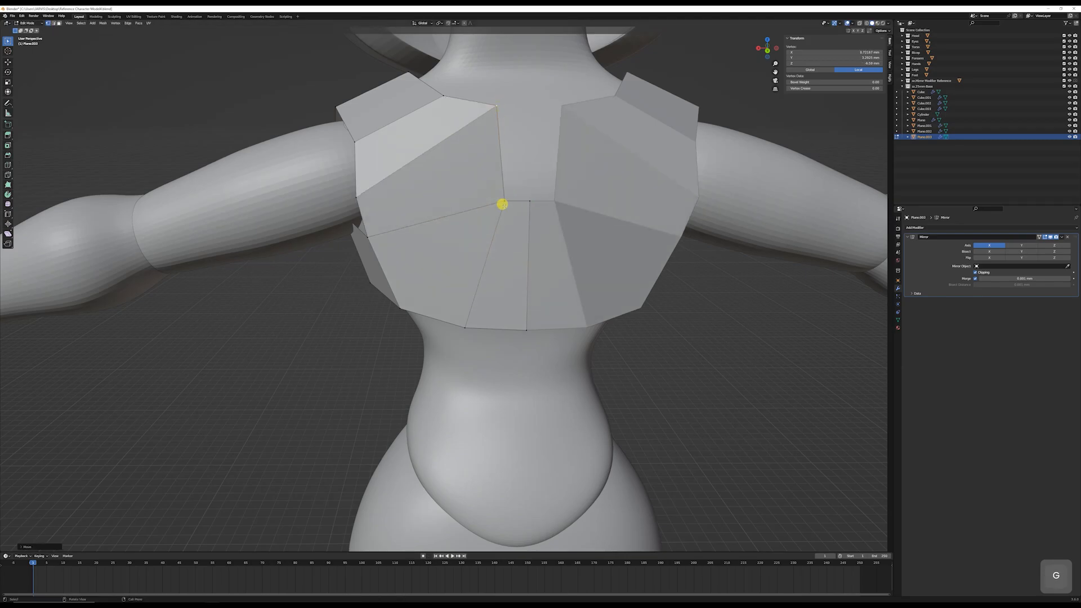
left_click(502, 204)
key("g")
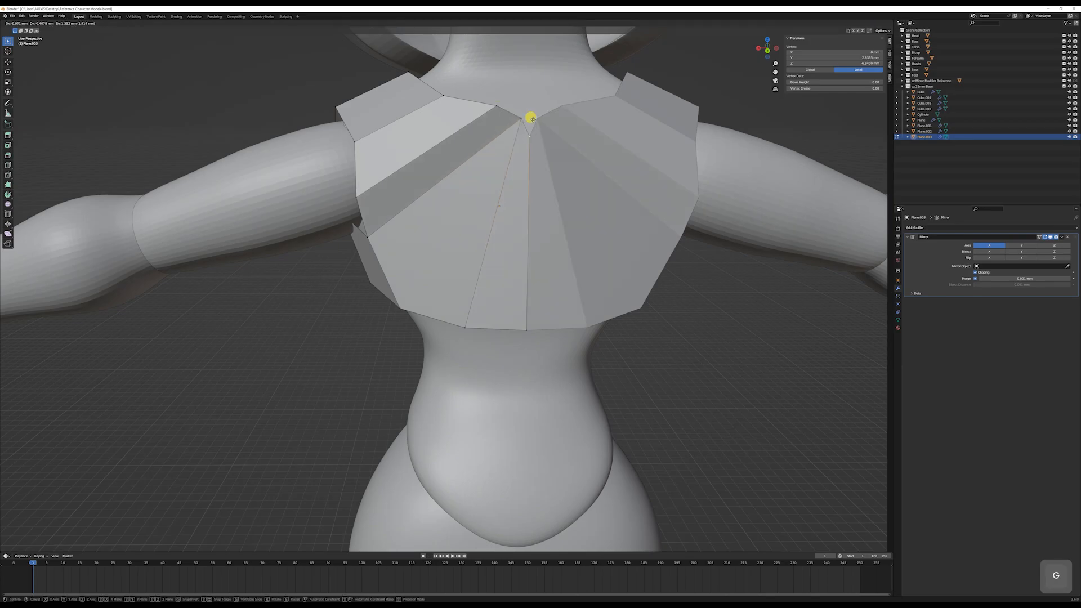
left_click(531, 115)
Step: From the side, pull the rear armhole vertices in toward the body and adjust the upper back vertex's depth
middle_click_drag(531, 115, 591, 161)
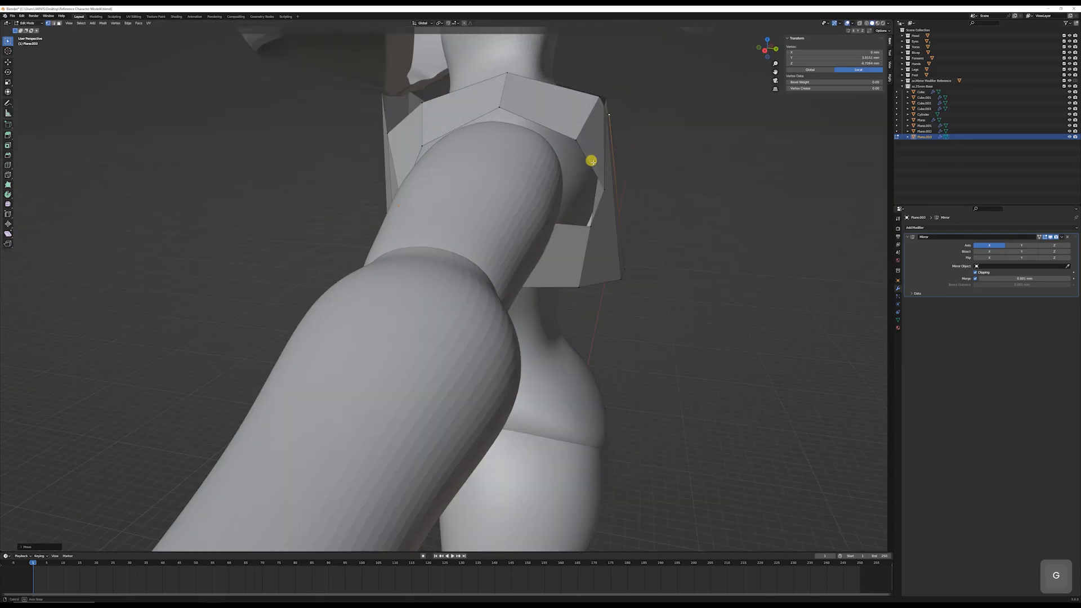
left_click(609, 191)
key("g")
left_click(588, 192)
key("g")
left_click(557, 146)
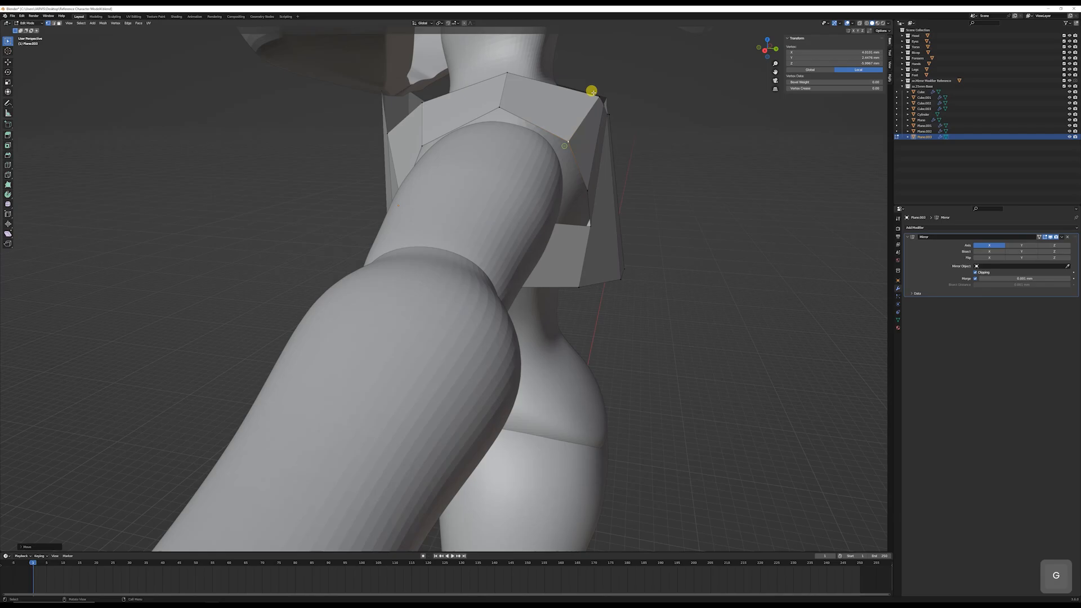
key("g")
left_click(597, 108)
Step: Even out the rear neckline by moving the centre top vertex and the two vertices beside it up along the neck base
middle_click_drag(596, 108, 536, 150)
left_click(535, 150)
key("g")
left_click(537, 125)
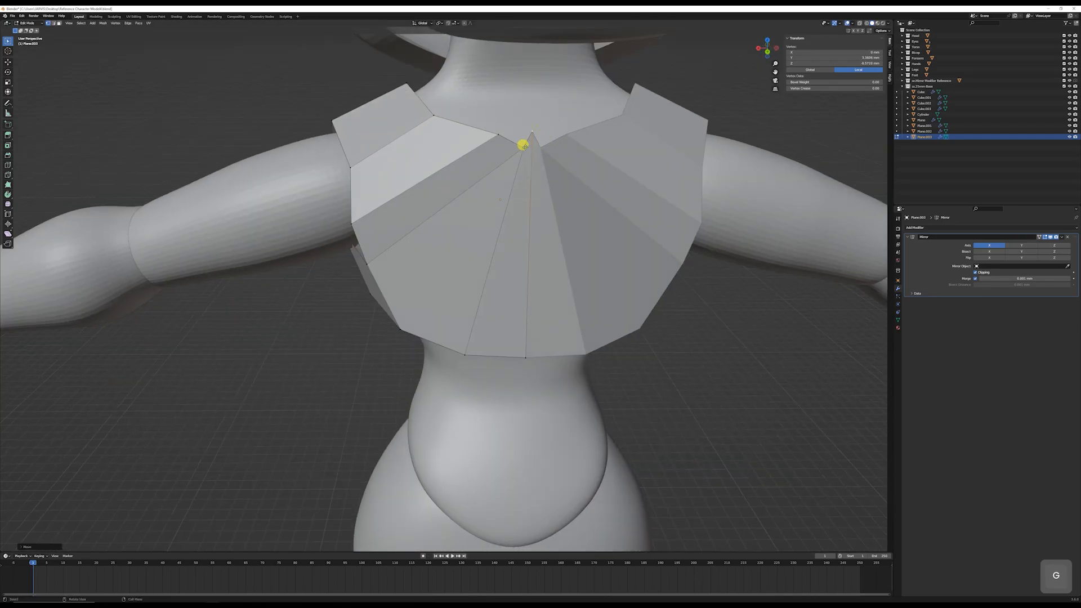
left_click(523, 145)
key("g")
left_click(515, 120)
left_click(498, 134)
key("g")
left_click(472, 119)
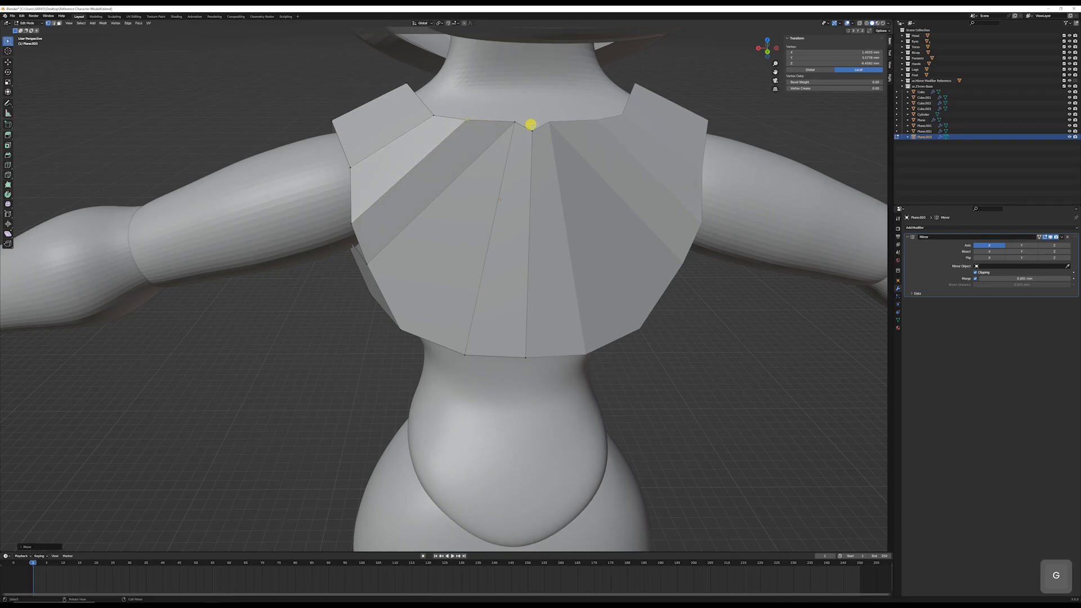
Step: Move the back panel's lower rim vertices inward so the rim follows the curve of the waist
left_click(531, 125)
middle_click_drag(531, 125, 611, 289)
left_click(611, 276, "shift")
key("g")
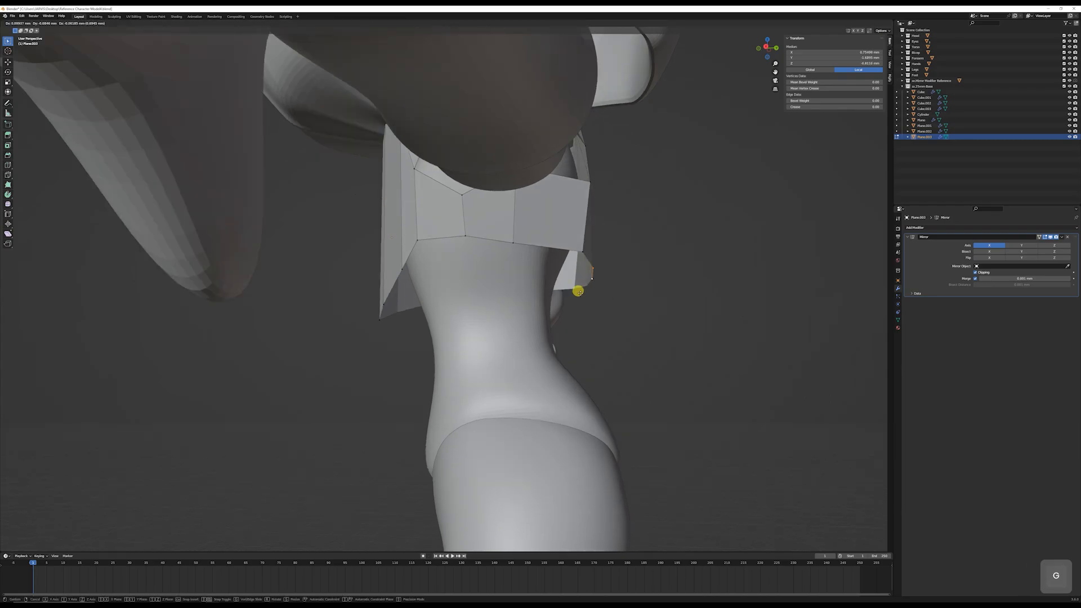
left_click(576, 290)
left_click(579, 252)
key("g")
left_click(553, 252)
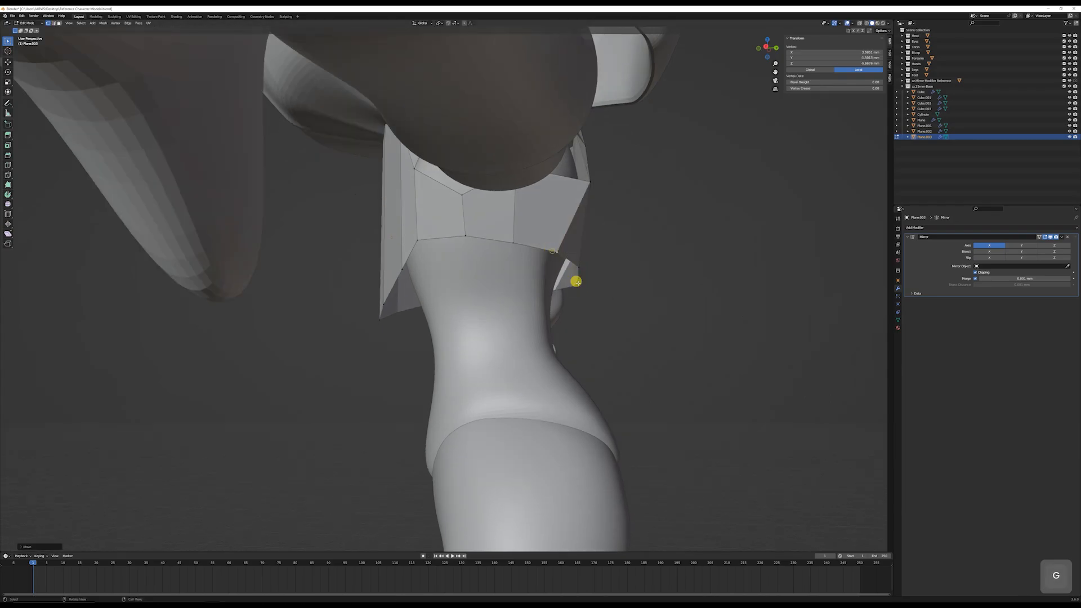
left_click(578, 266)
key("g")
left_click(568, 267)
middle_click_drag(569, 272, 559, 298)
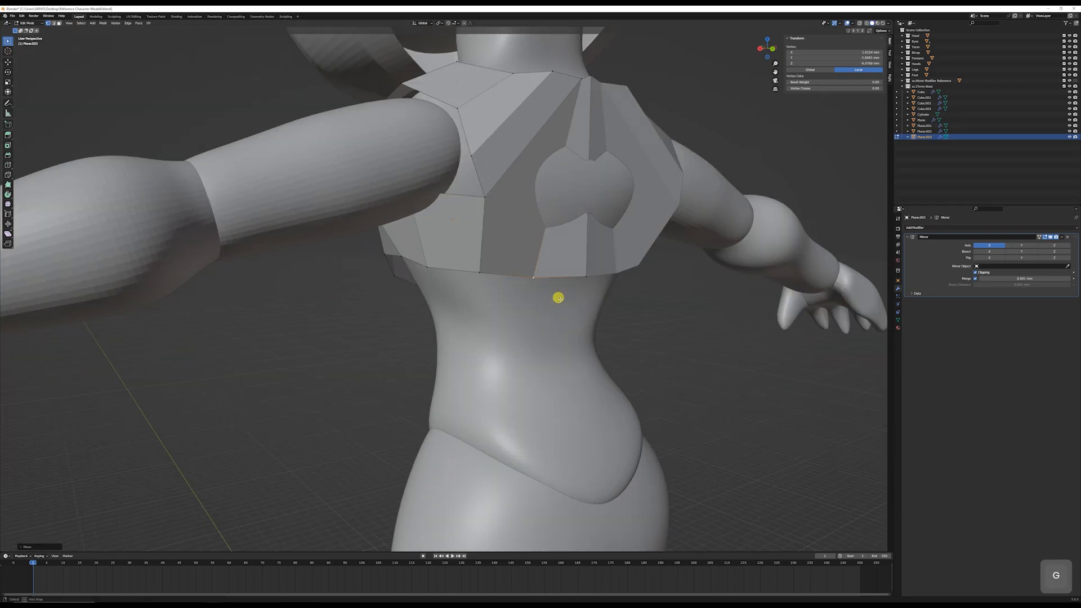
Step: Move the back panel's centre edge outward along Y and shift the neighbouring vertical edge so the panel covers the body
left_click(585, 203)
middle_click_drag(591, 212, 389, 220)
left_click(352, 212)
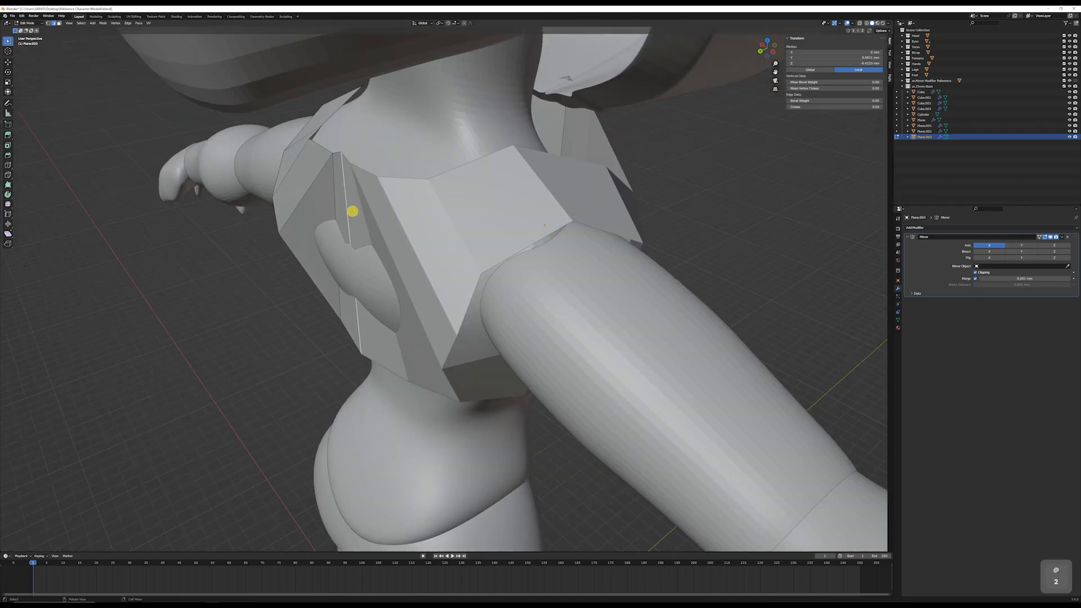
key("g")
key("y")
left_click(330, 220)
middle_click_drag(329, 220, 393, 182)
key("g")
left_click(559, 208)
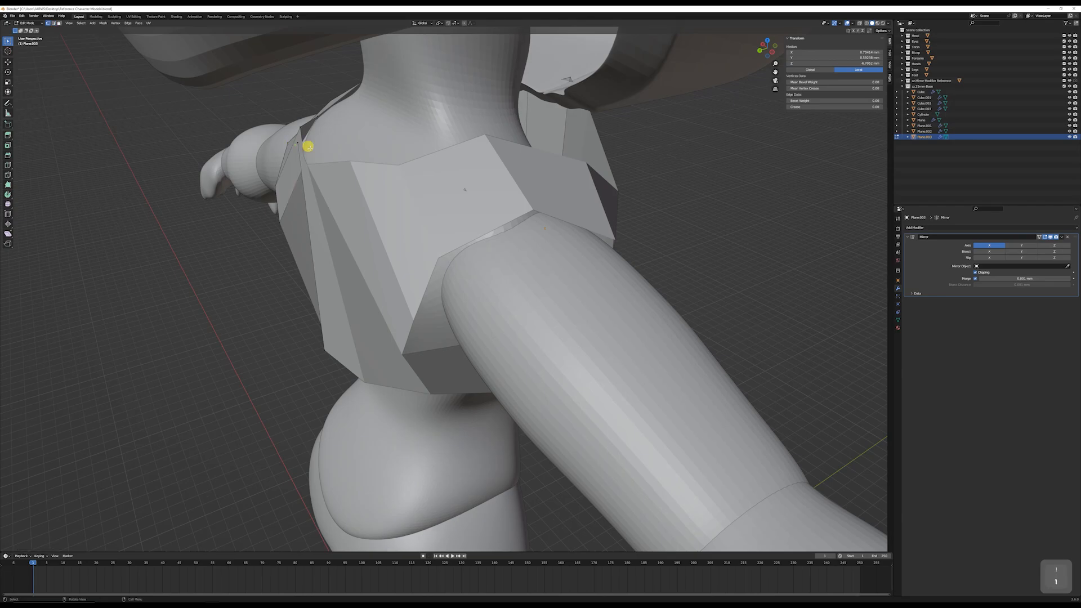
Step: Reposition the back panel's centre top vertex and a neighbouring vertex to smooth the upper back
left_click(307, 146)
middle_click_drag(308, 146, 465, 131)
key("g")
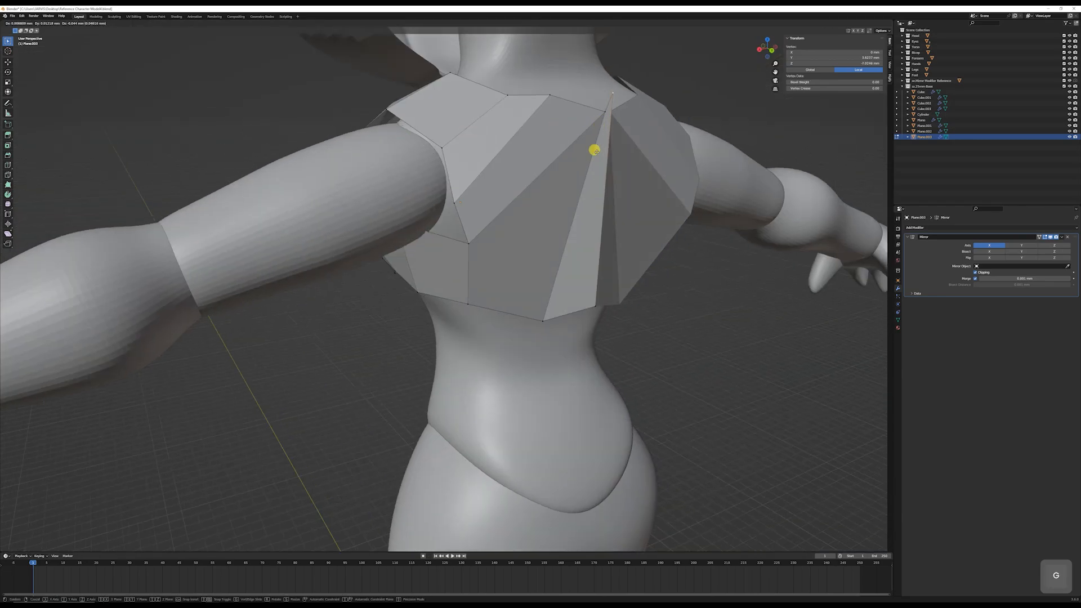
left_click(591, 152)
middle_click_drag(590, 153, 563, 191)
left_click(579, 190)
key("g")
left_click(542, 189)
Step: Extrude the entire chest plate mesh and scale it along Y to give the armour thickness
key("Tab")
scroll(551, 197, "down", 3)
middle_click_drag(546, 200, 462, 177)
scroll(529, 225, "up", 3)
key("Tab")
key("a")
key("s")
key("z")
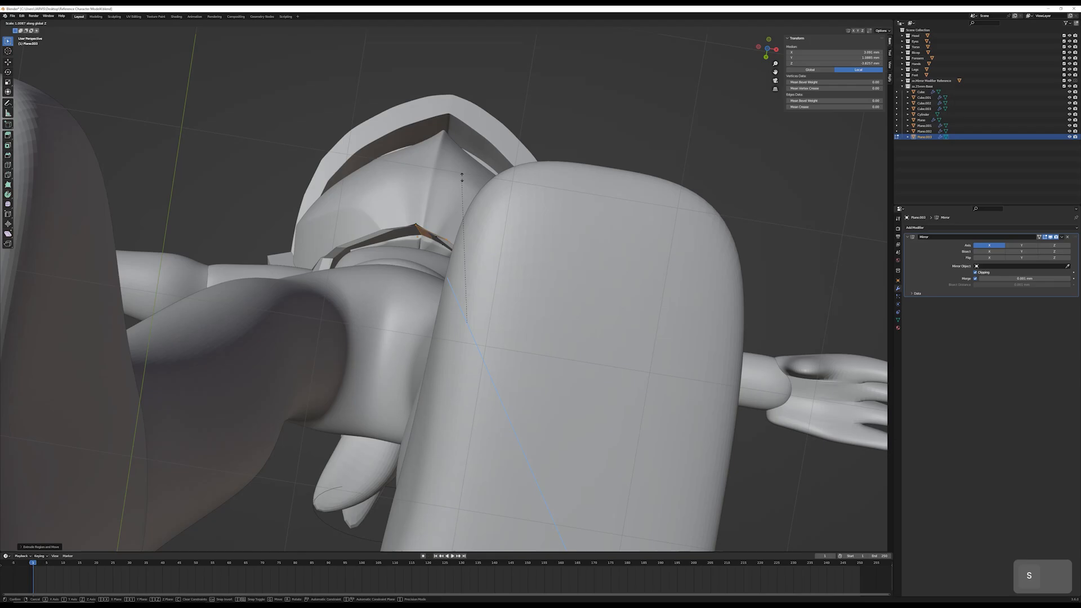
right_click(466, 143)
key("s")
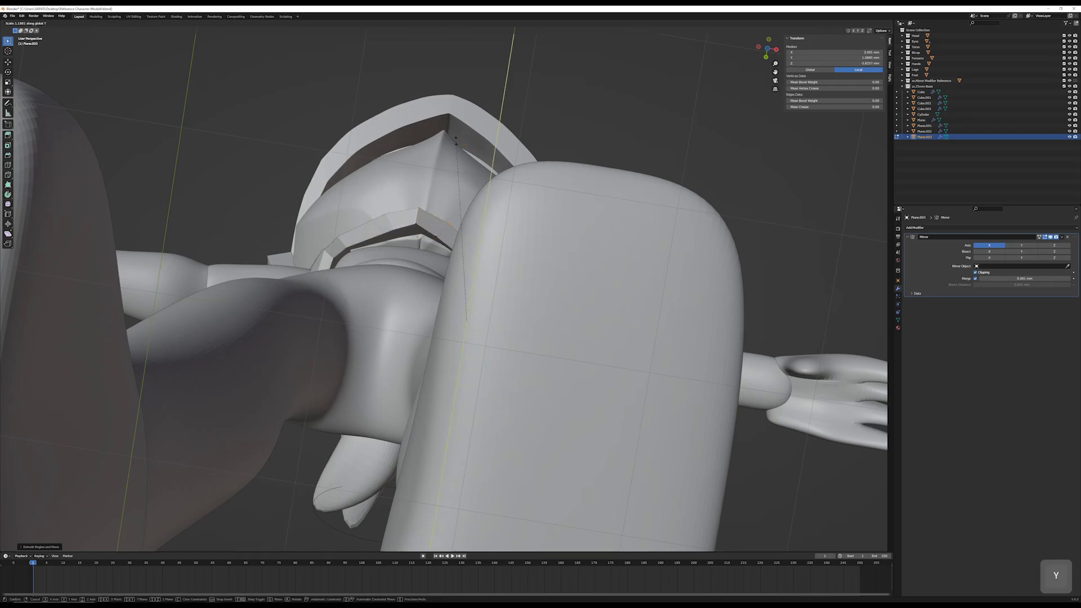
left_click(456, 144)
Step: Move the front neckline edge beside the shoulder strap up and inward toward the neck
middle_click_drag(458, 152, 468, 181)
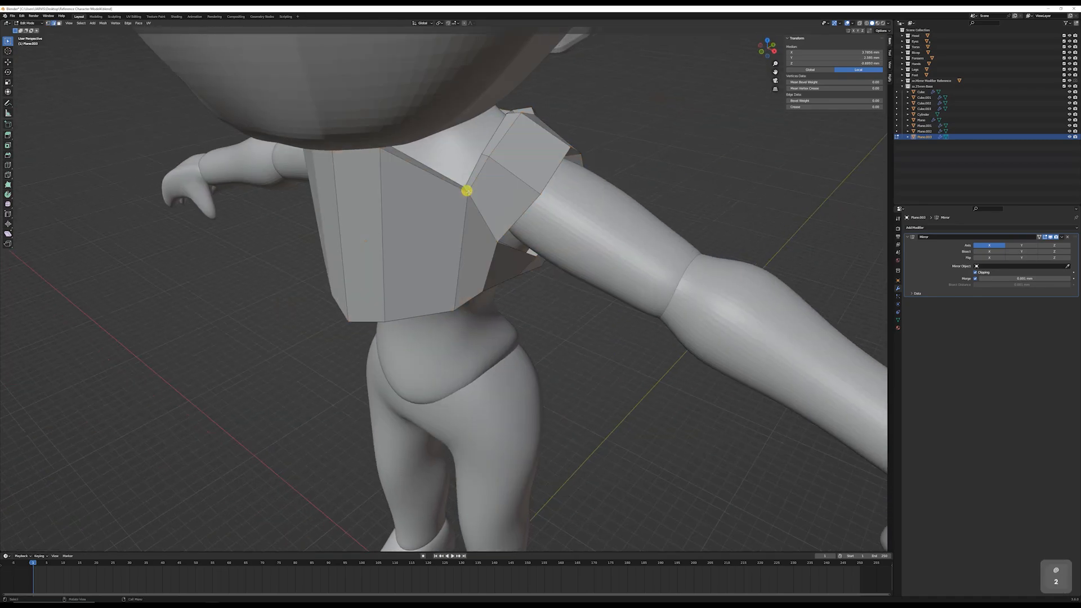
key("g")
left_click(454, 157)
Step: Add a horizontal loop cut around the chest plate and move its front centre edge forward along Y
middle_click_drag(454, 156, 488, 247)
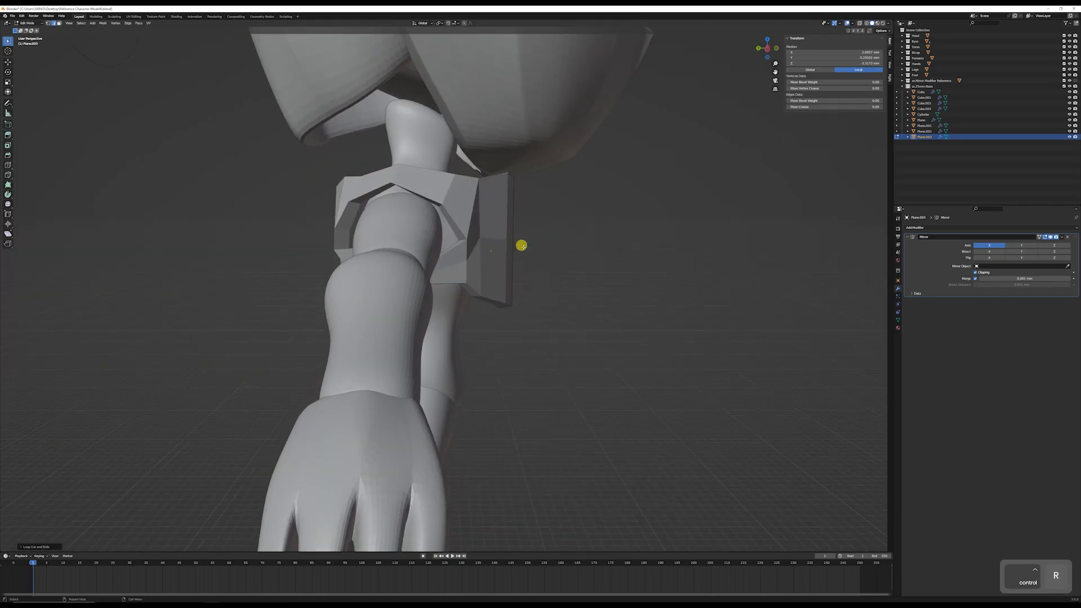
middle_click_drag(521, 245, 375, 236)
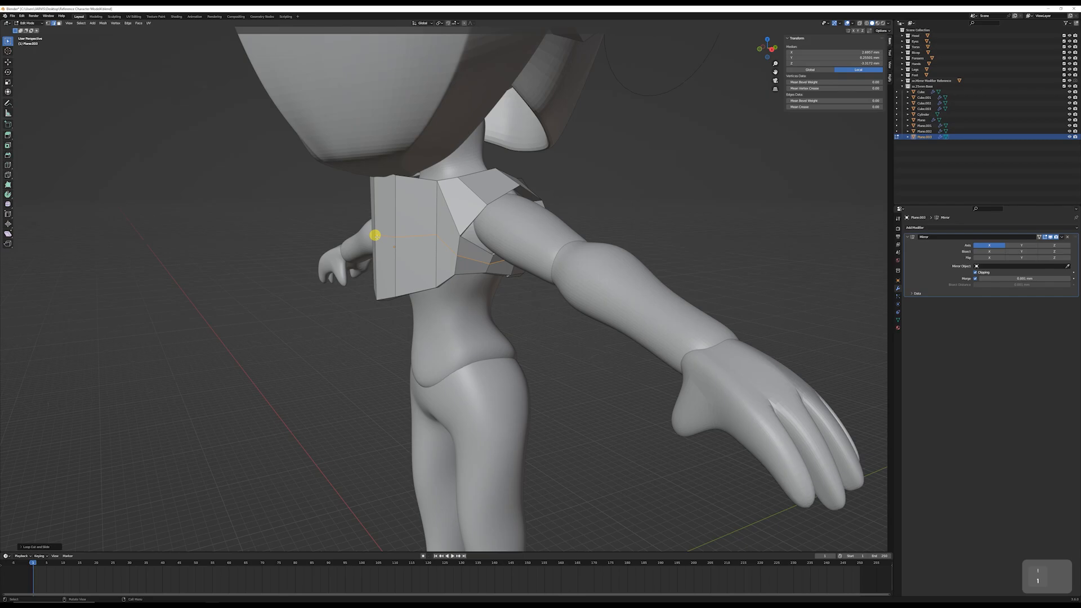
left_click(396, 234, "alt")
key("g")
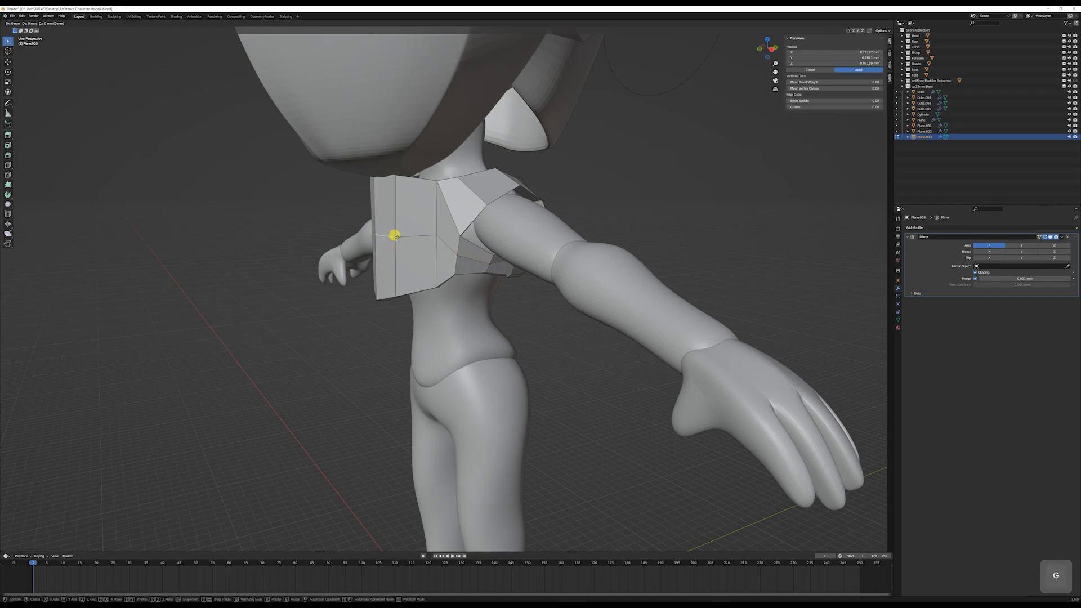
key("y")
left_click(383, 239)
middle_click_drag(383, 239, 500, 226)
Step: Add a Subdivision Surface modifier to the chest plate and raise its viewport level to 3
key("Tab")
scroll(550, 258, "down", 3)
scroll(489, 256, "up", 3)
scroll(500, 227, "up", 2)
left_click(962, 228)
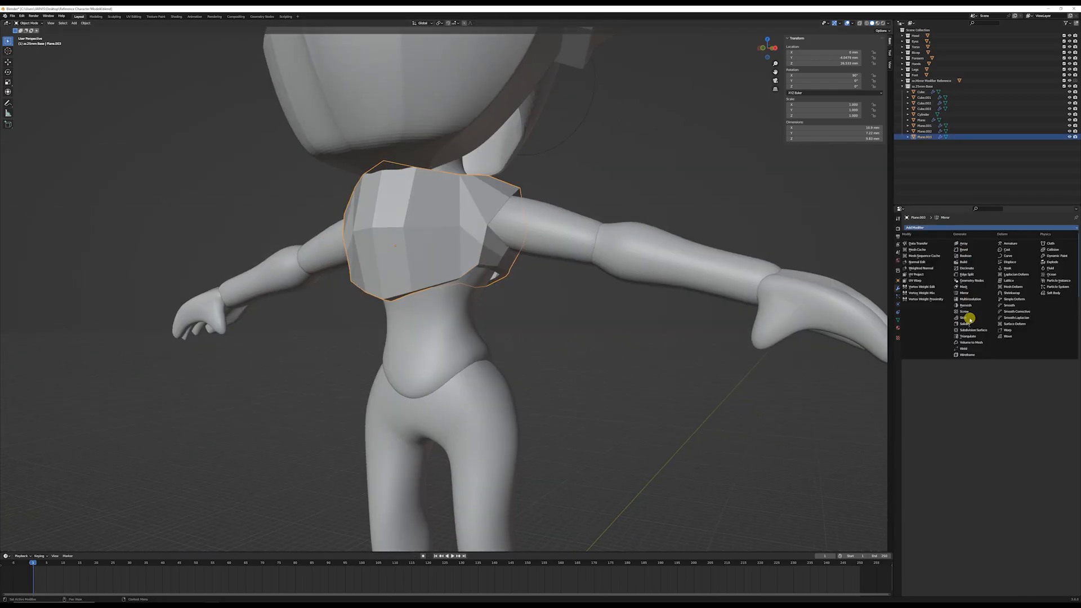
left_click(969, 330)
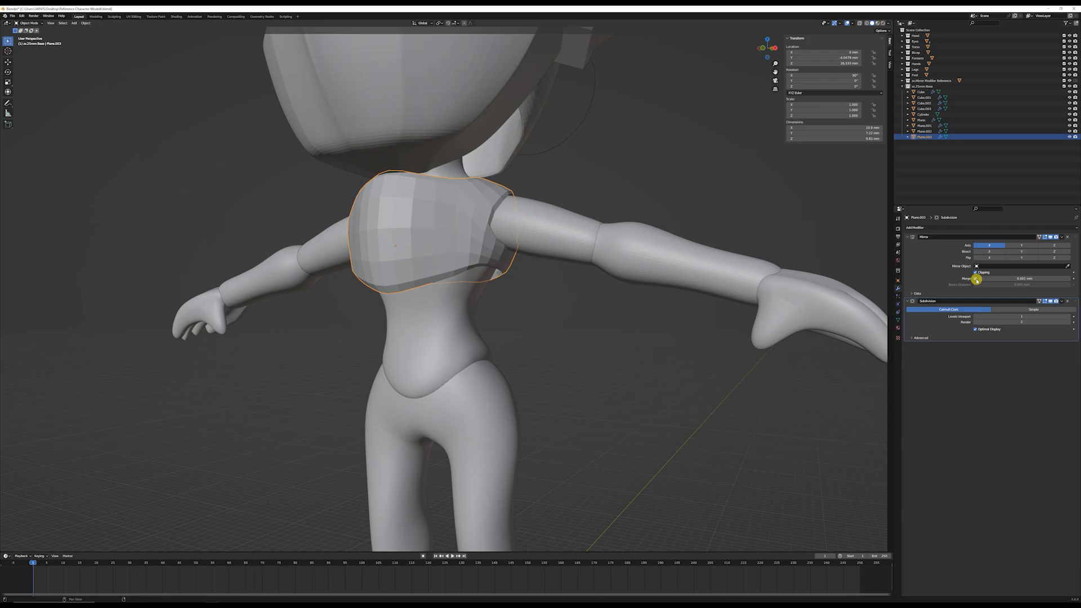
left_click(1068, 317)
left_click(1069, 318)
Step: Bevel the chest plate's rim edge loops around the neckline and the lower hem
scroll(470, 240, "up", 3)
key("Tab")
middle_click_drag(470, 236, 433, 181)
key("3")
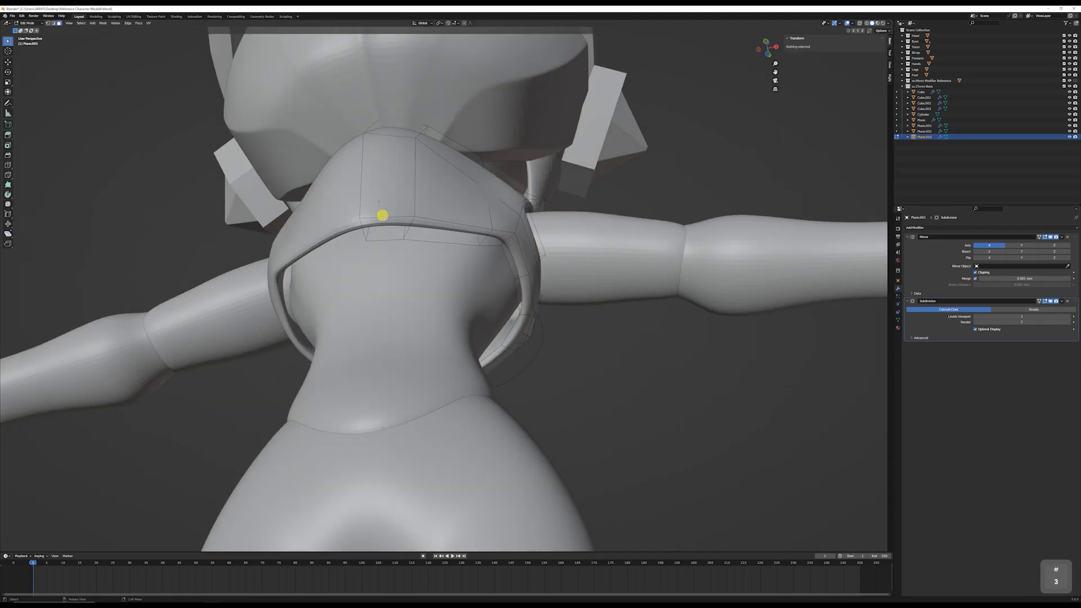
left_click(382, 215, "alt")
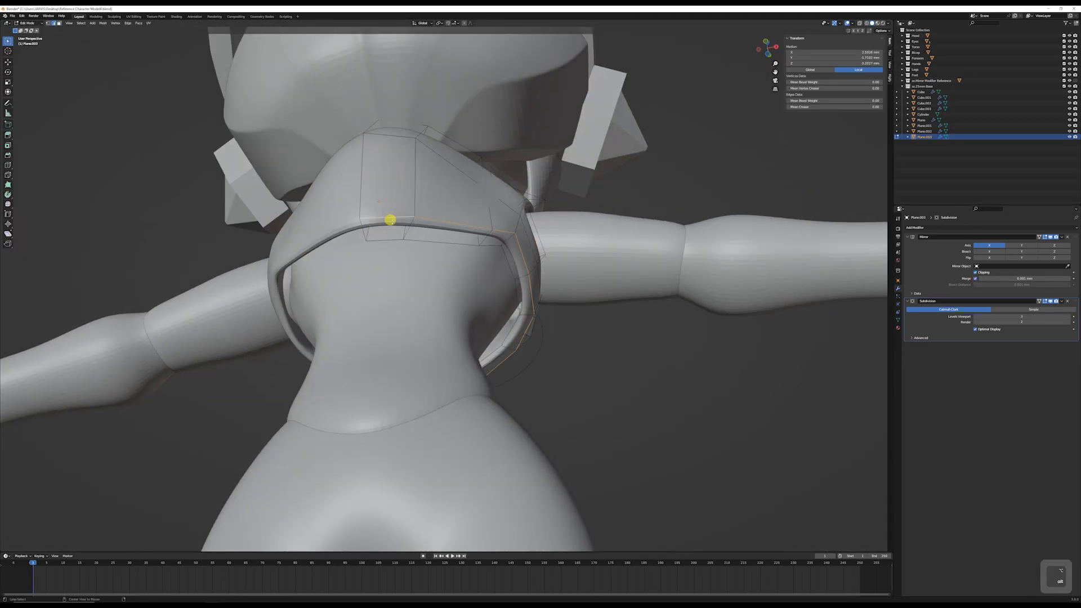
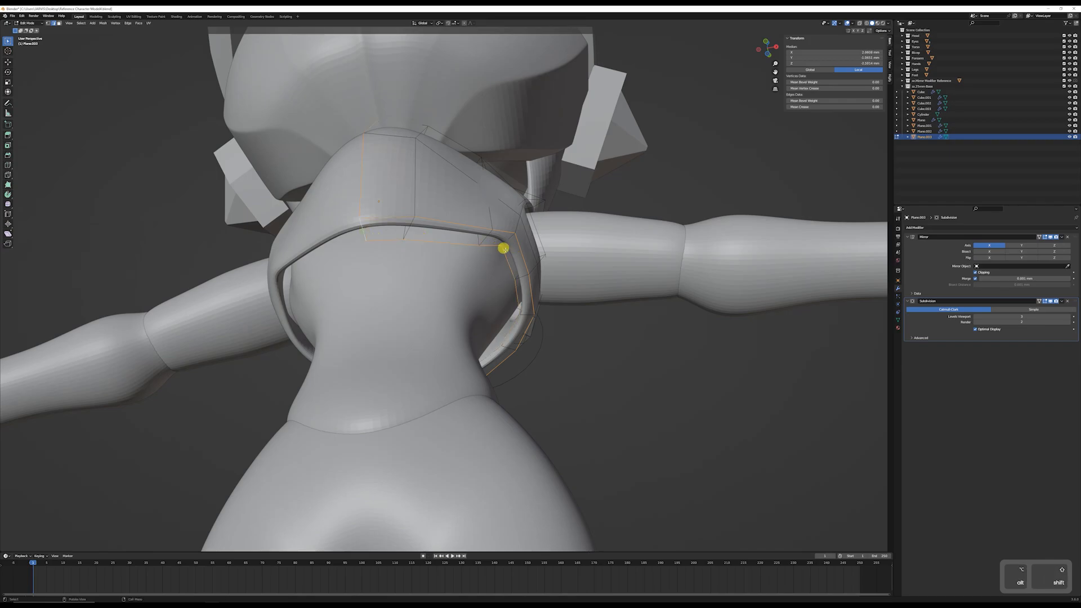
middle_click_drag(503, 248, 554, 308)
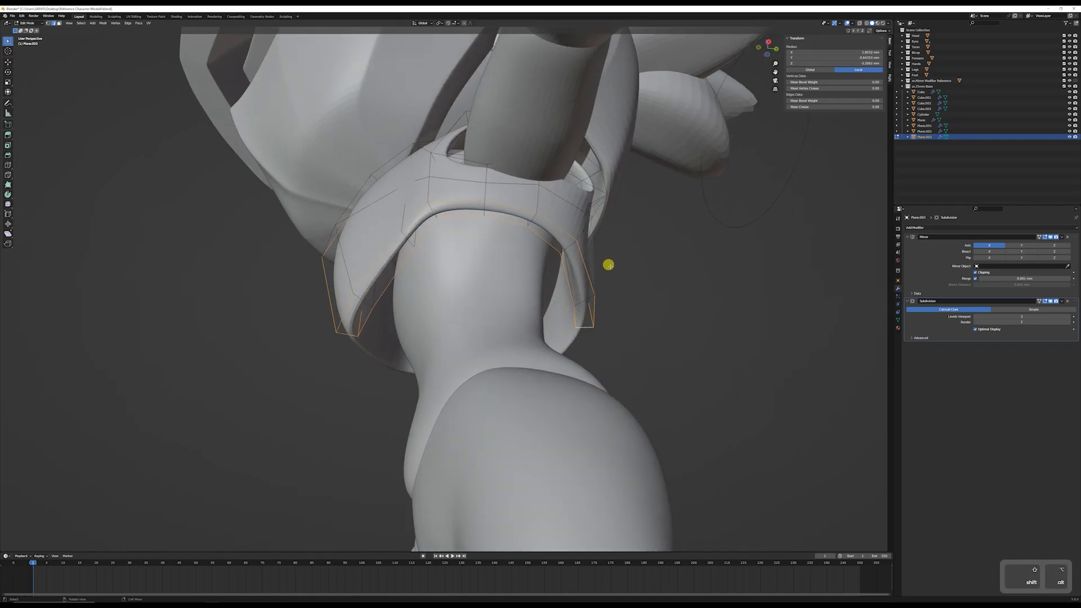
middle_click_drag(608, 265, 584, 294)
scroll(584, 295, "up", 3)
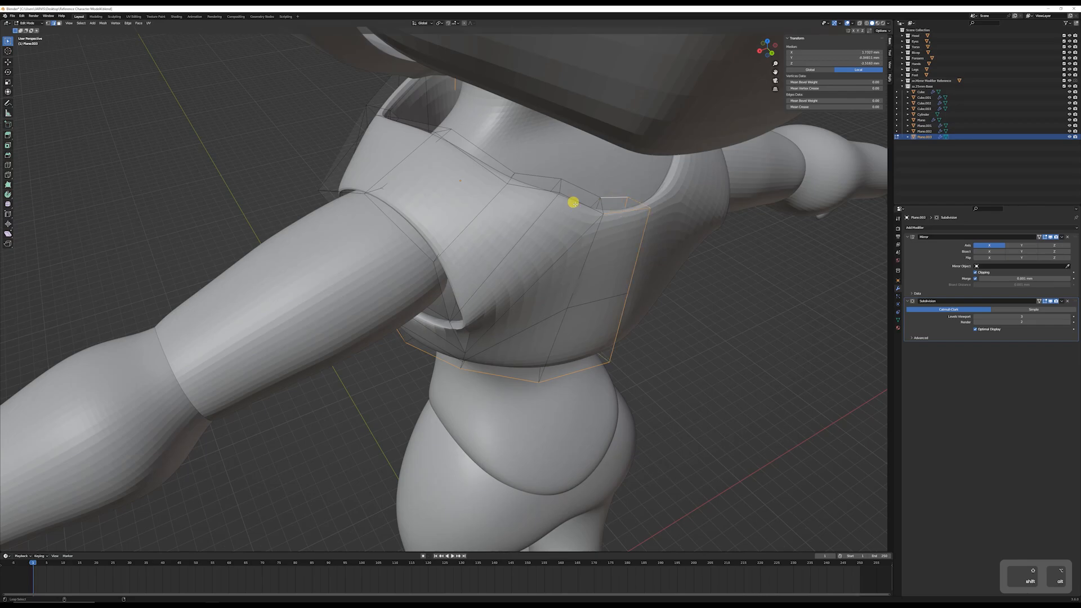
middle_click_drag(548, 193, 483, 154)
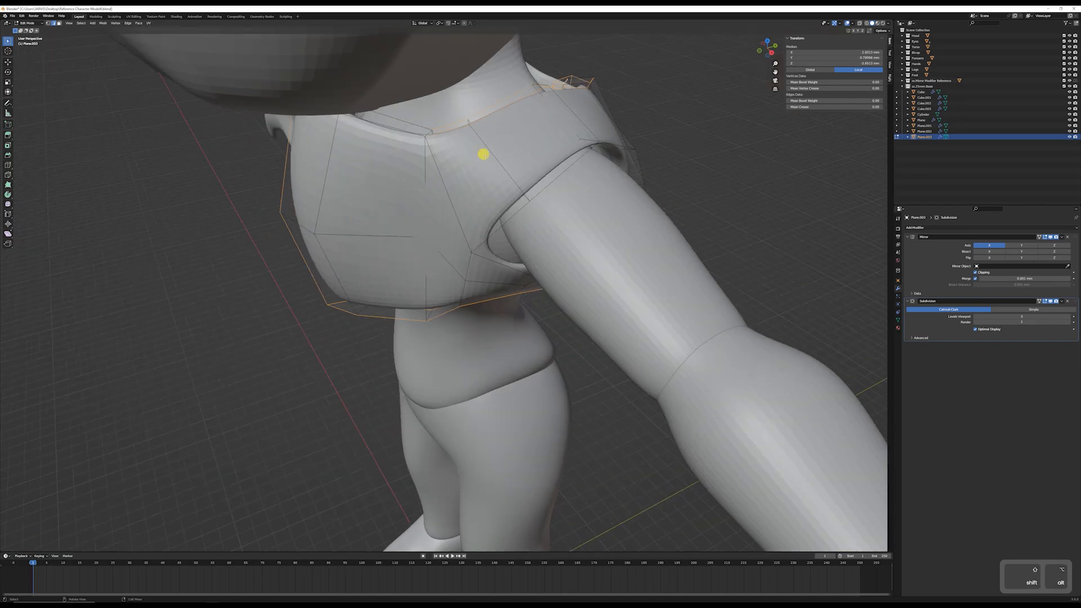
mouse_move(401, 120)
middle_mouse_down()
mouse_move(478, 176)
mouse_move(542, 186)
mouse_move(535, 174)
mouse_move(521, 186)
mouse_move(523, 174)
mouse_move(514, 197)
middle_mouse_up()
key("shift+z")
scroll(526, 173, "down", 4)
scroll(524, 174, "down", 2)
scroll(514, 197, "up", 3)
key("shift+z")
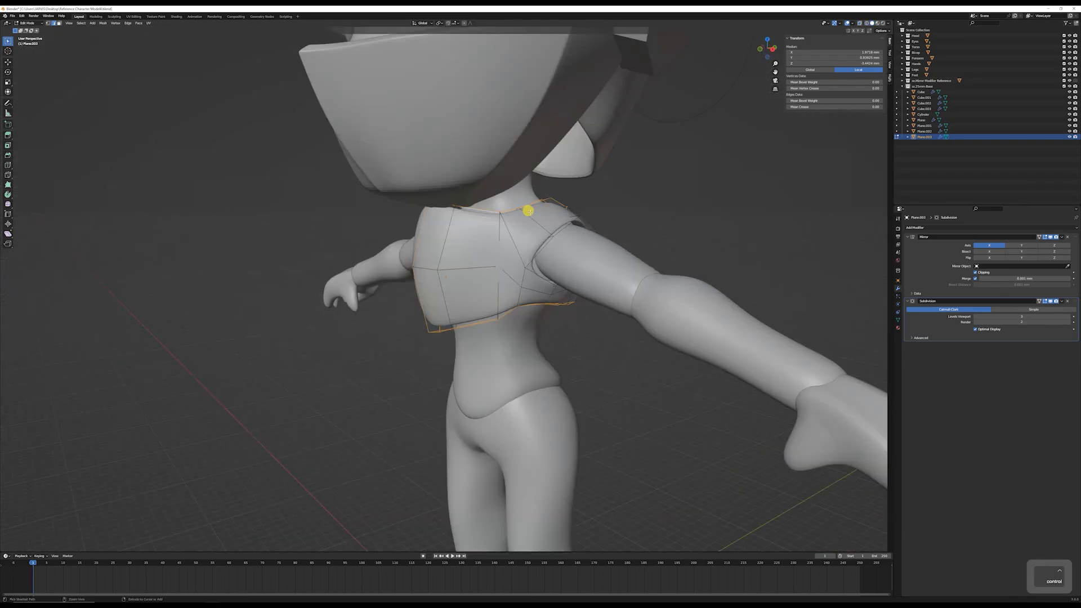
key("ctrl+b")
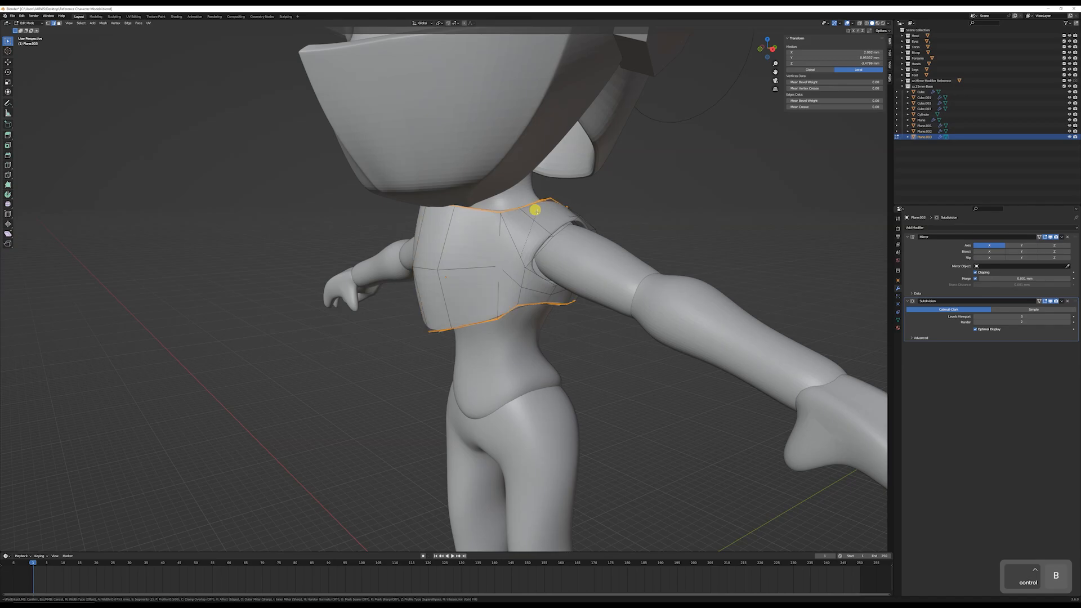
left_click(532, 210)
middle_click_drag(532, 210, 468, 227)
key("Tab")
key("Tab")
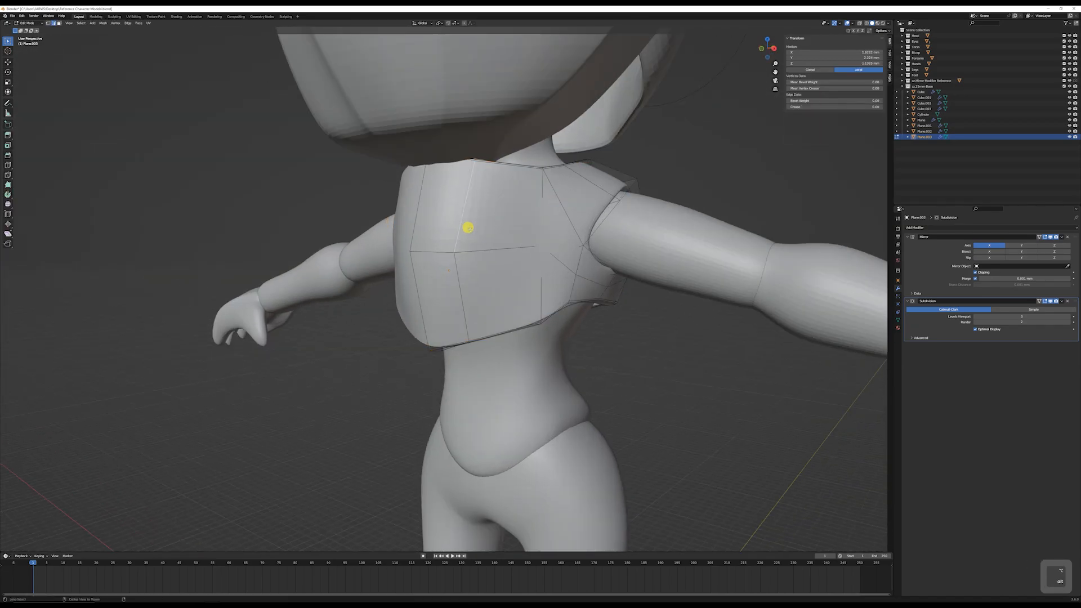
Step: Bevel the two vertical edge loops on the chest plate's front and side to sharpen them
key("ctrl+b")
left_click(477, 225)
middle_click_drag(477, 225, 549, 232)
left_click(549, 232, "alt")
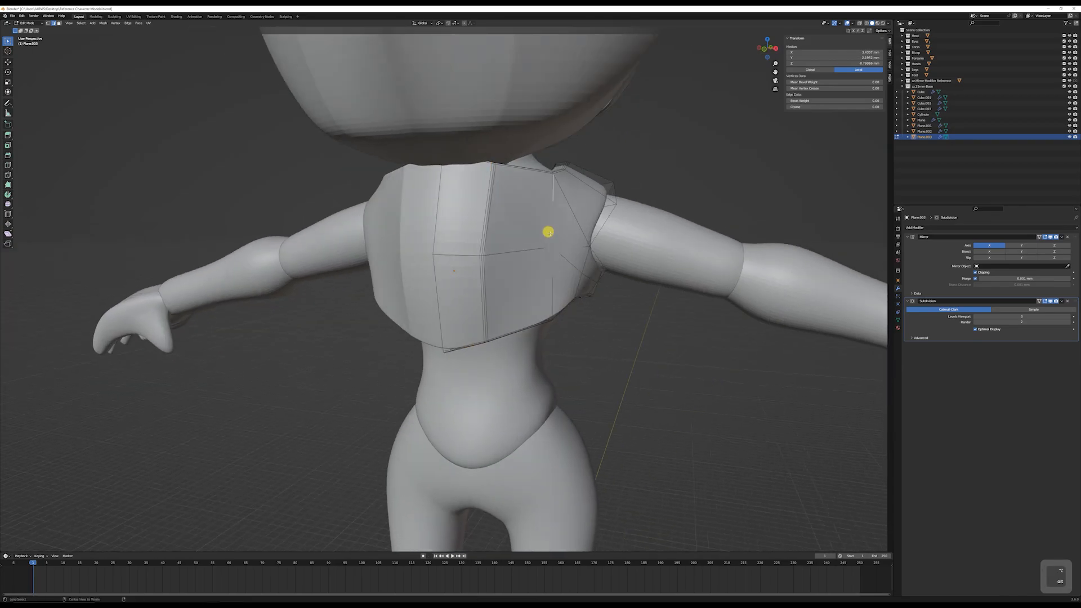
key("ctrl+b")
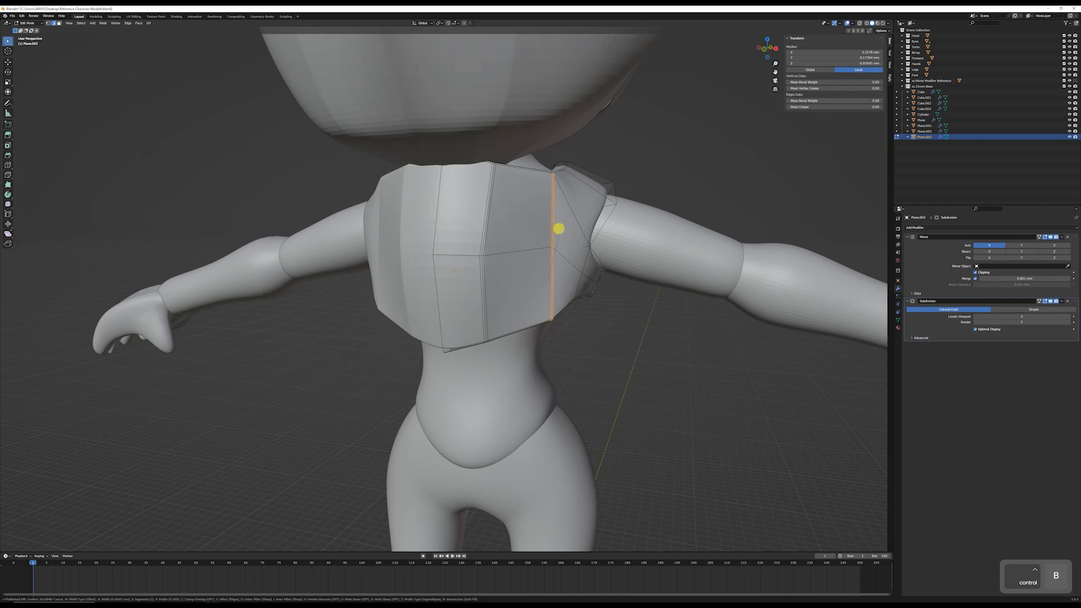
left_click(560, 230)
middle_click_drag(560, 229, 545, 236)
key("Tab")
scroll(545, 236, "down", 3)
left_click(613, 218)
Step: Add a new mesh plane in front view and rotate it 90 degrees about X
middle_click_drag(613, 218, 507, 260)
scroll(552, 260, "down", 3)
scroll(536, 254, "down", 1)
scroll(521, 295, "up", 3)
key("KP_1")
scroll(509, 324, "up", 1)
key("shift+a")
mouse_move(507, 292)
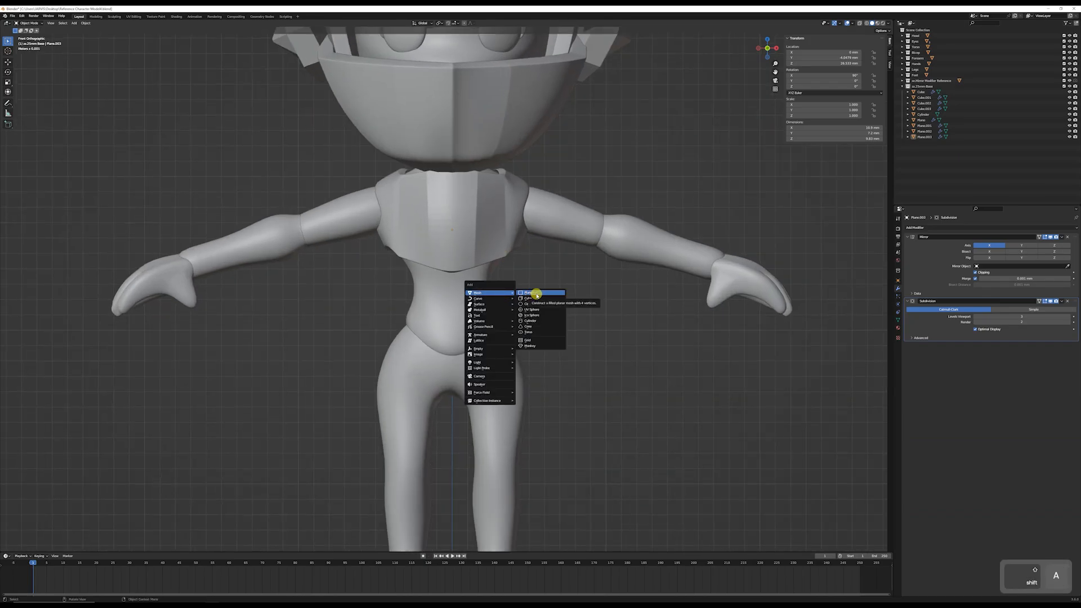
left_click(536, 293)
scroll(512, 290, "down", 3, "shift")
key("r")
key("x")
key("9")
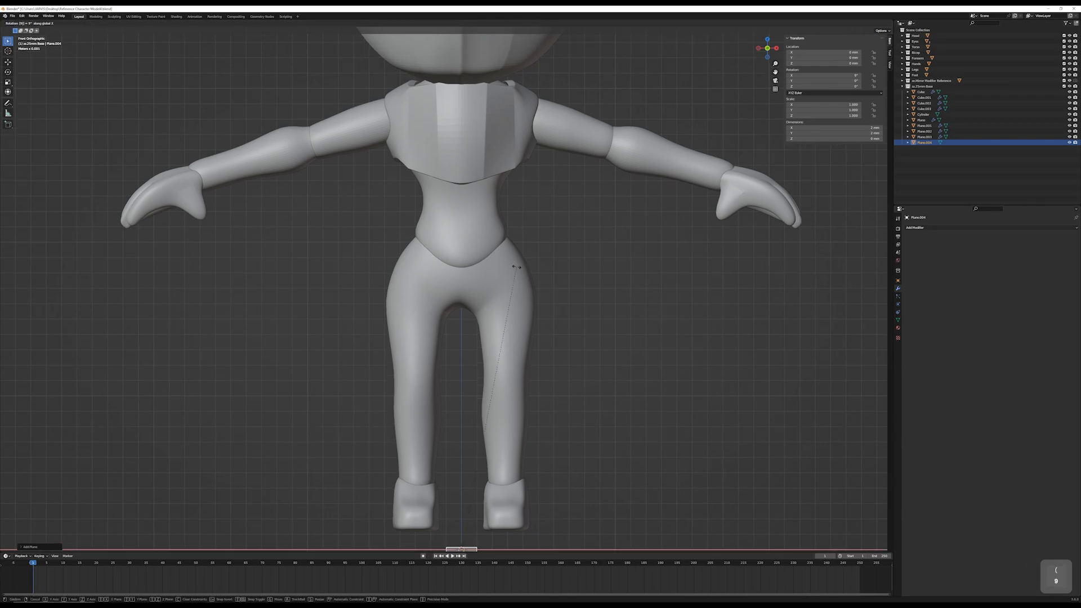
key("0")
key("Return")
Step: Move the new plane up along Z to the waist and forward, just in front of the abdomen
key("g")
key("z")
left_click(450, 431)
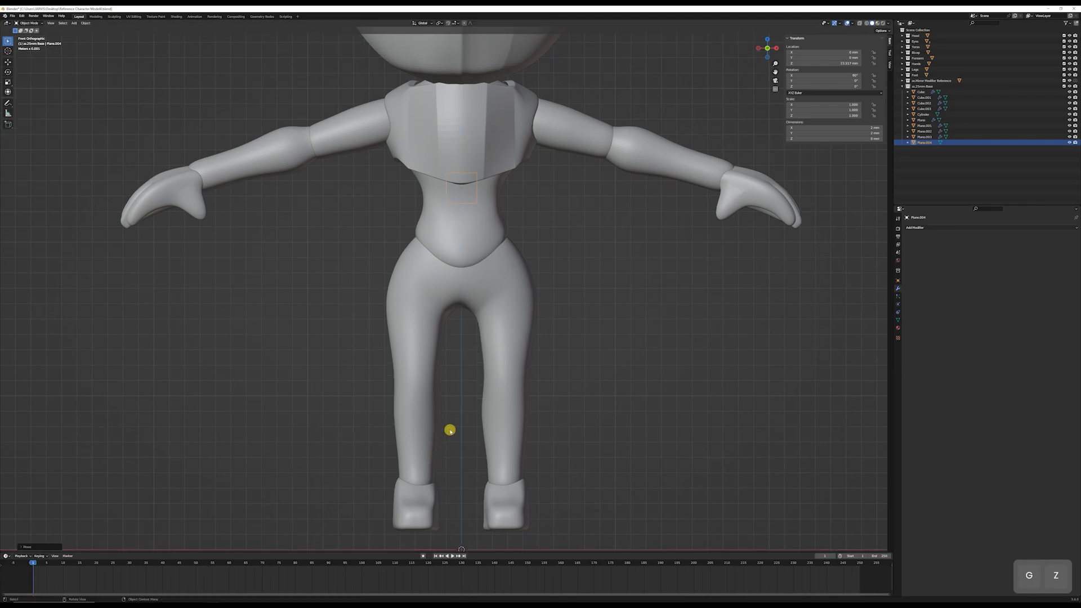
key("KP_3")
key("g")
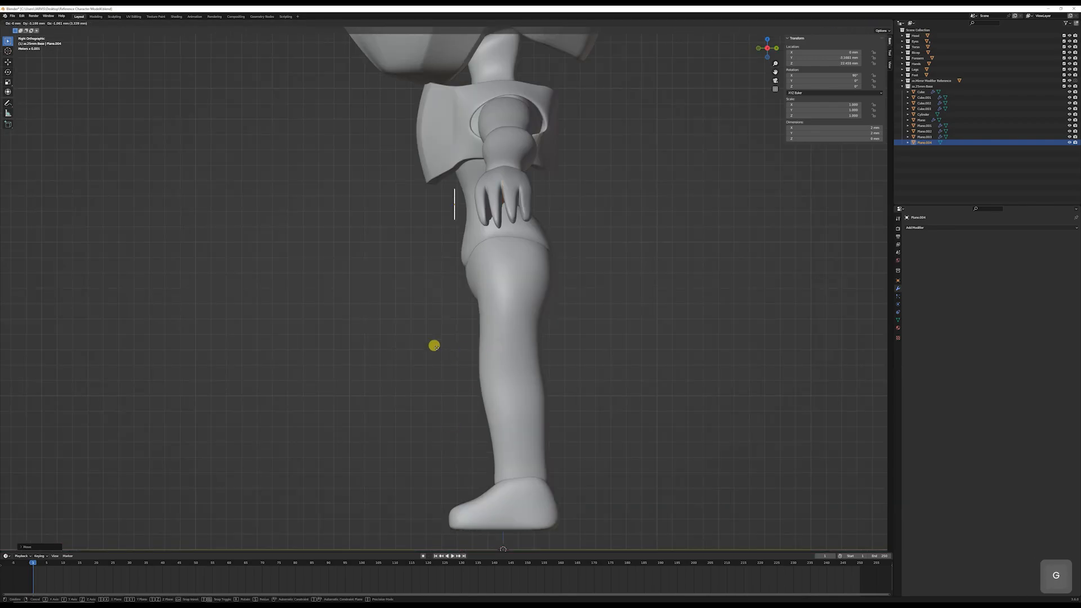
left_click(447, 354)
key("KP_1")
right_click(464, 279)
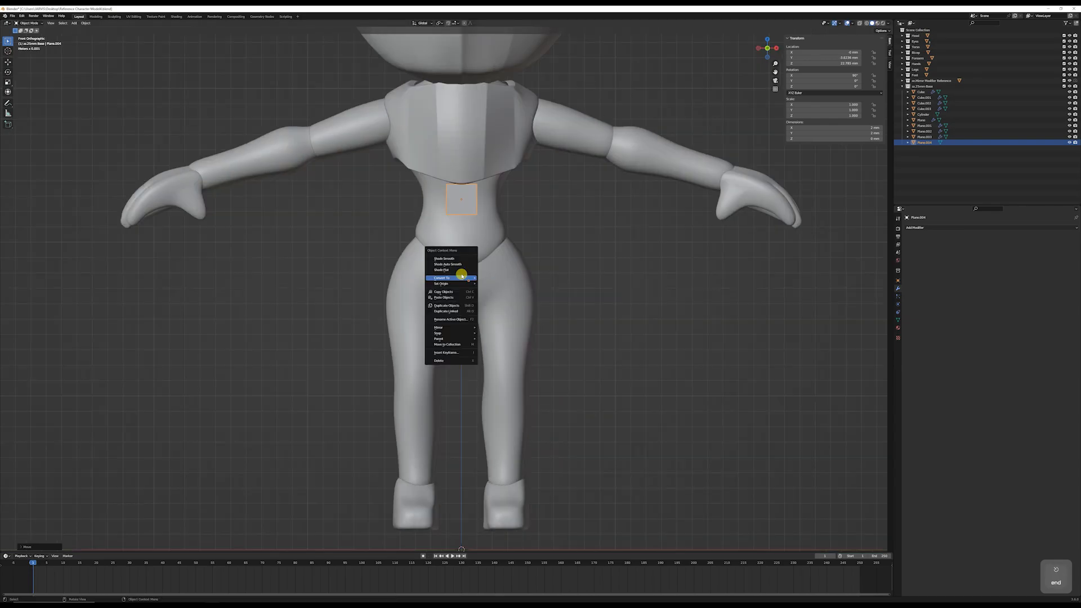
Step: Add a vertical loop cut through the middle of the plane and lower its centre edge slightly along Z
scroll(482, 152, "up", 4)
middle_click_drag(483, 152, 463, 227, "shift")
key("Tab")
key("2")
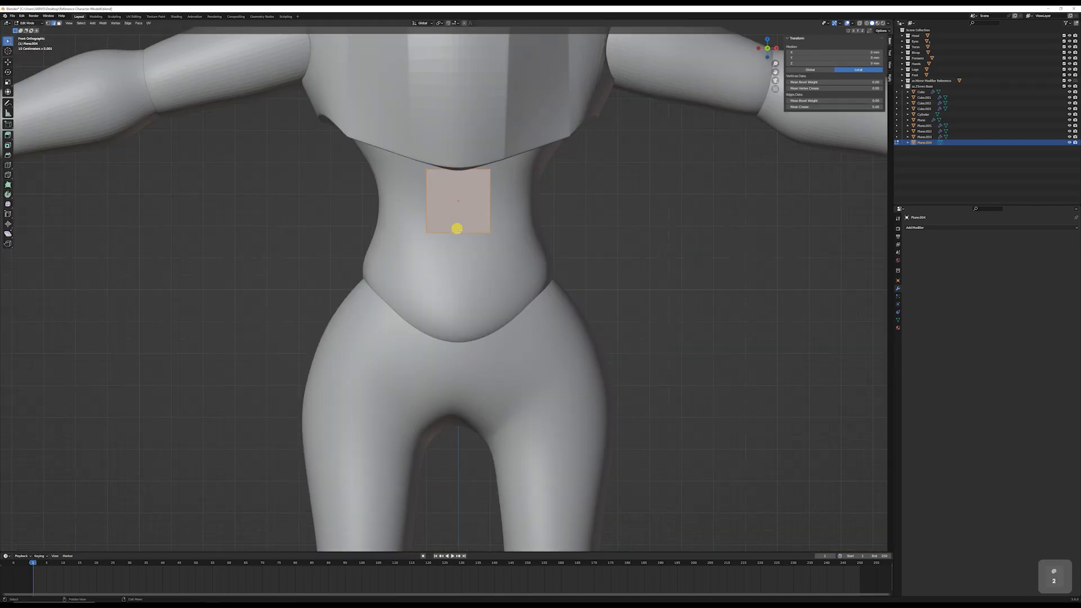
key("ctrl+r")
left_click(458, 229)
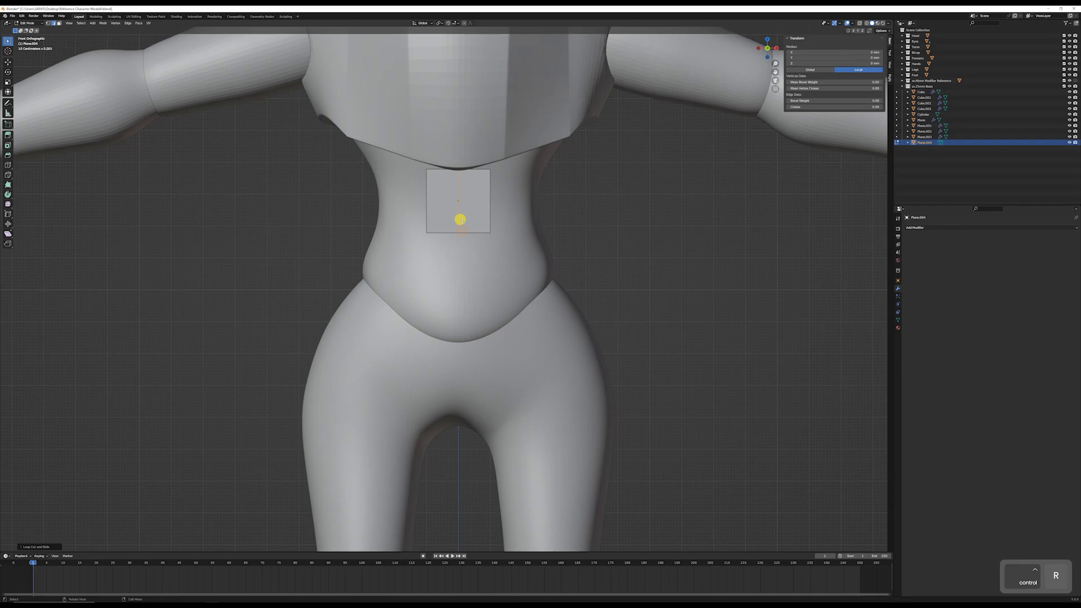
key("g")
key("z")
left_click(470, 211)
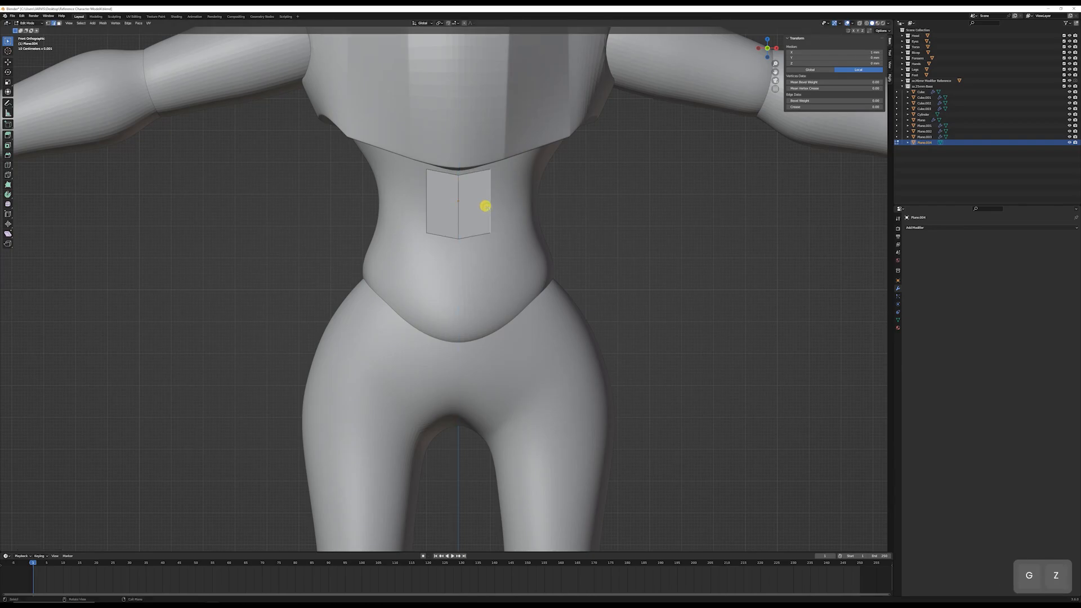
key("e")
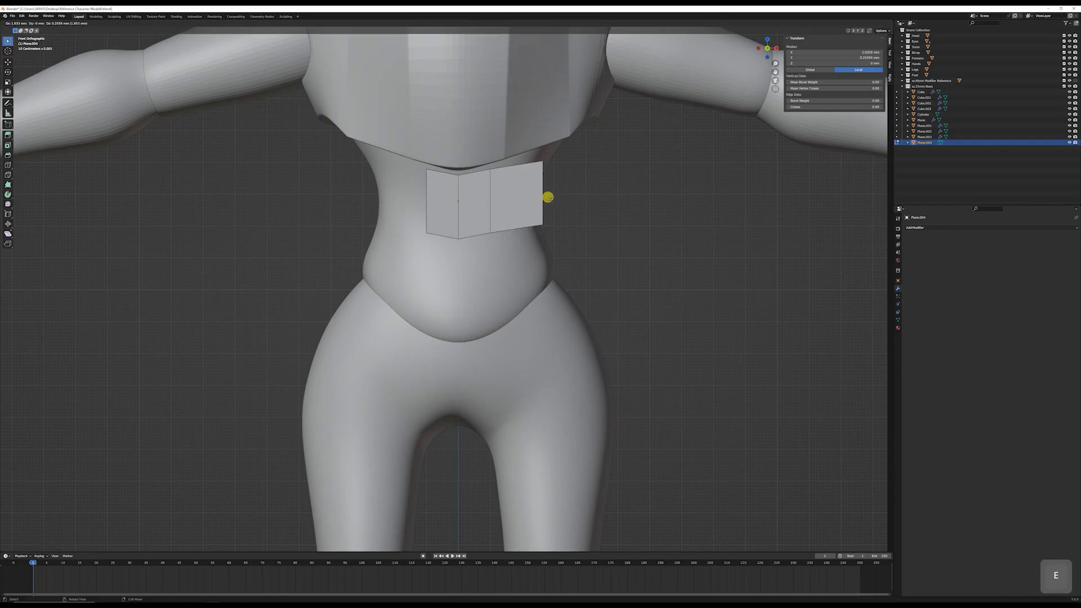
right_click(549, 198)
key("x")
left_click(472, 210)
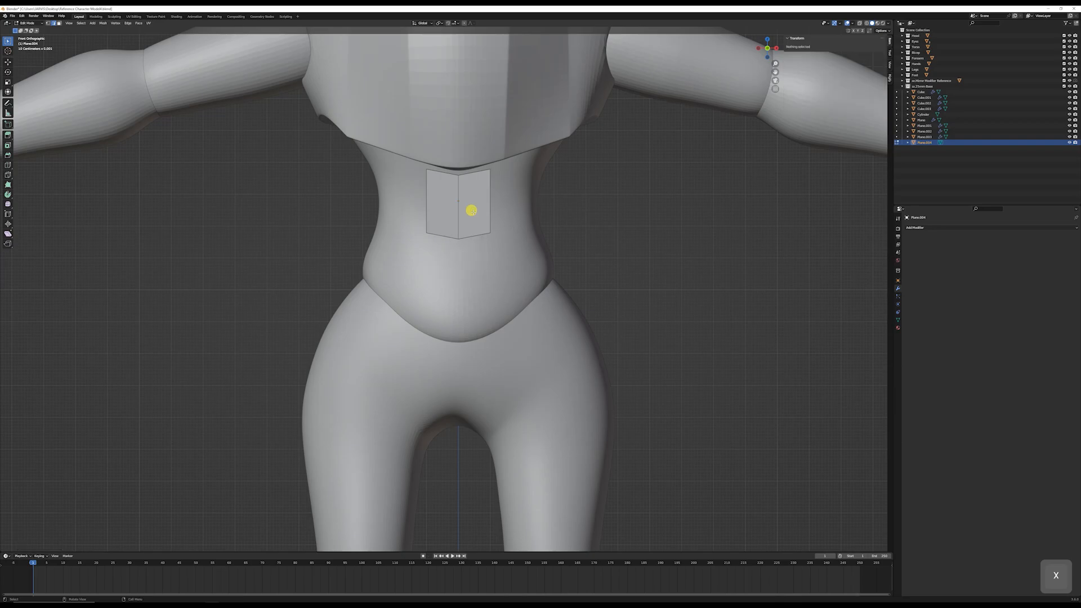
Step: Delete the outer vertices of the plane's negative-X half, keeping only the other half
scroll(492, 203, "down", 4)
scroll(487, 205, "up", 5)
key("Tab")
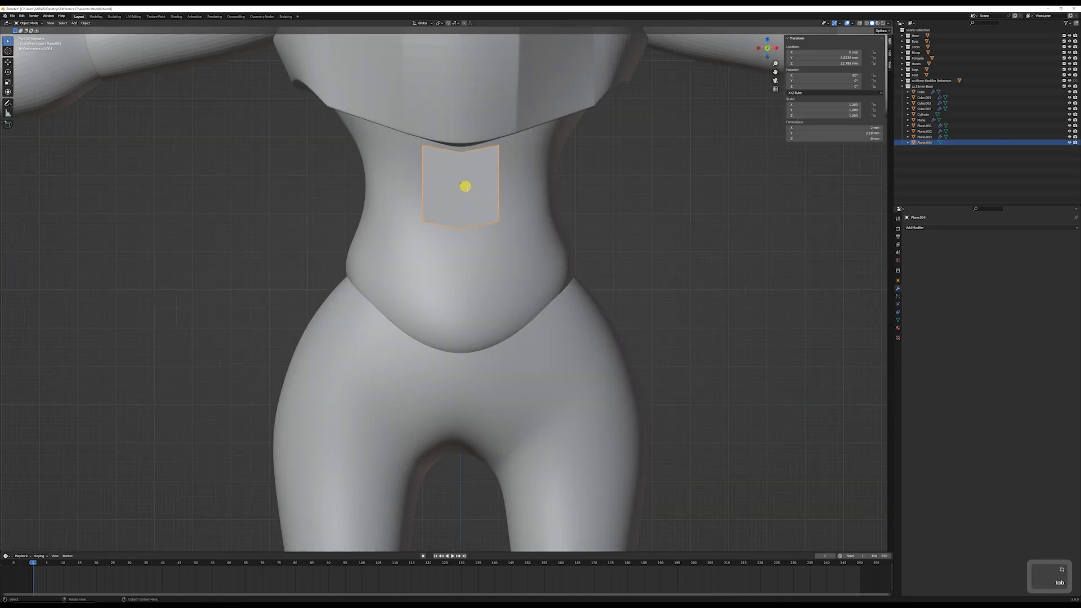
key("Tab")
key("1")
left_click(420, 146)
key("x")
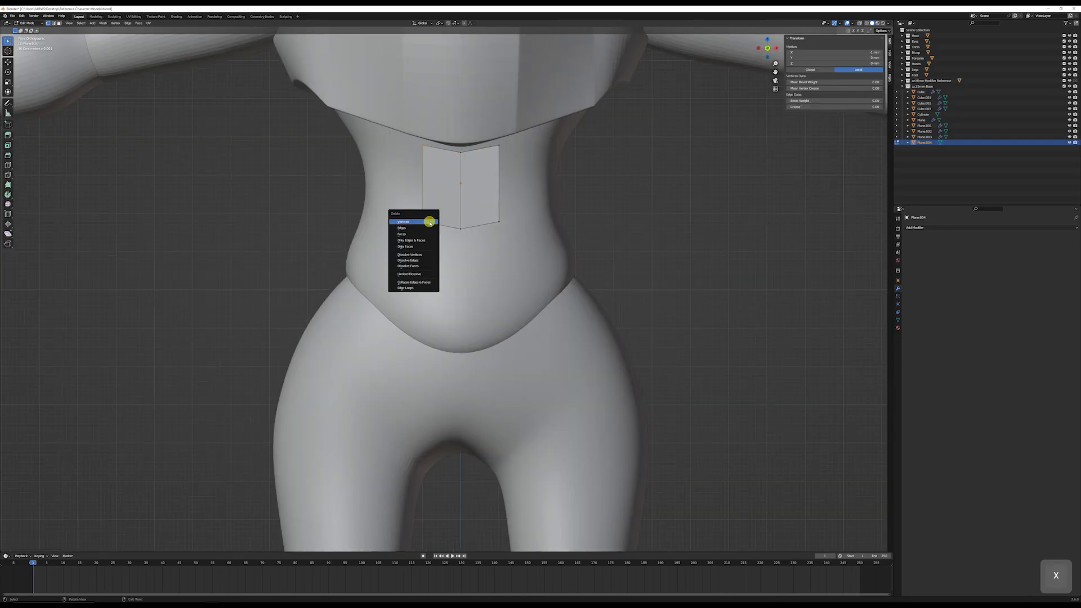
left_click(427, 221)
Step: Add a Mirror modifier on the X axis to the half plane
key("Tab")
left_click(929, 227)
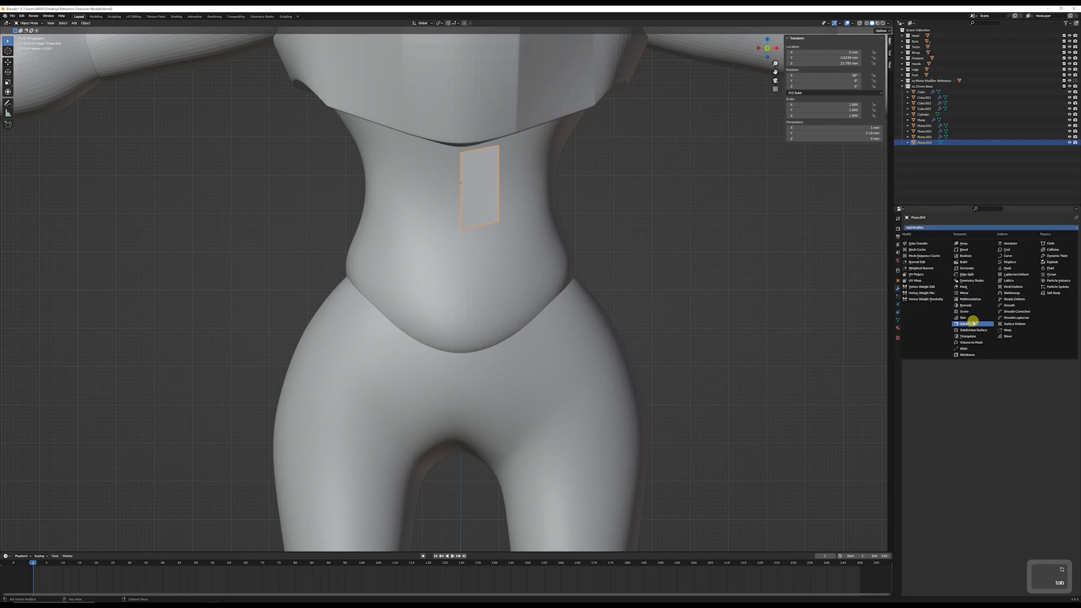
left_click(972, 293)
Step: Extrude the plane's outer edge in several segments around the side of the waist toward the back
key("Tab")
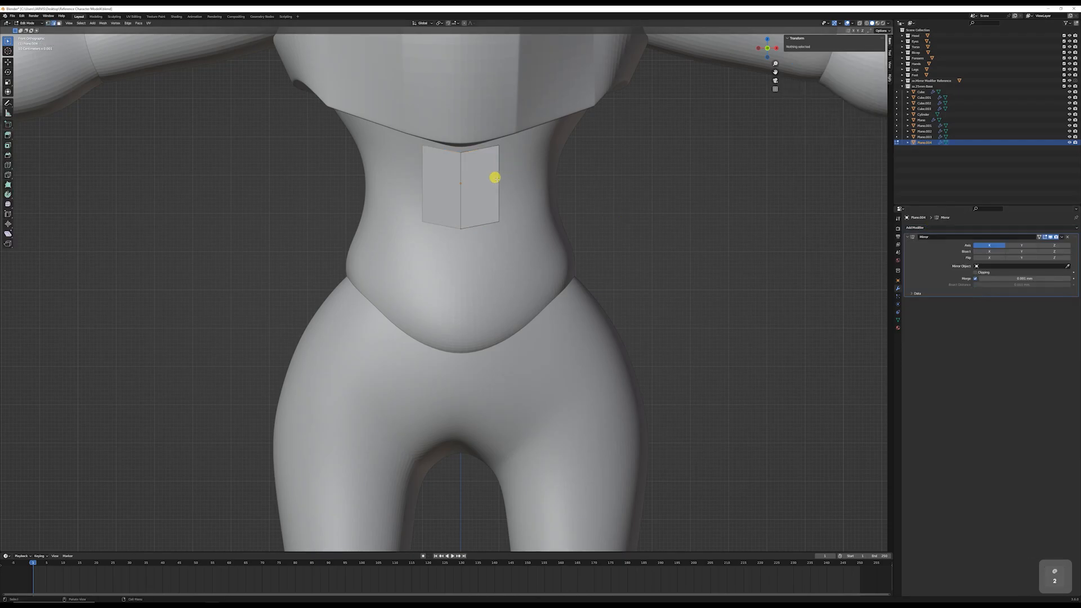
left_click(499, 179)
key("e")
left_click(568, 173)
key("e")
middle_click_drag(614, 173, 628, 231)
left_click(623, 164)
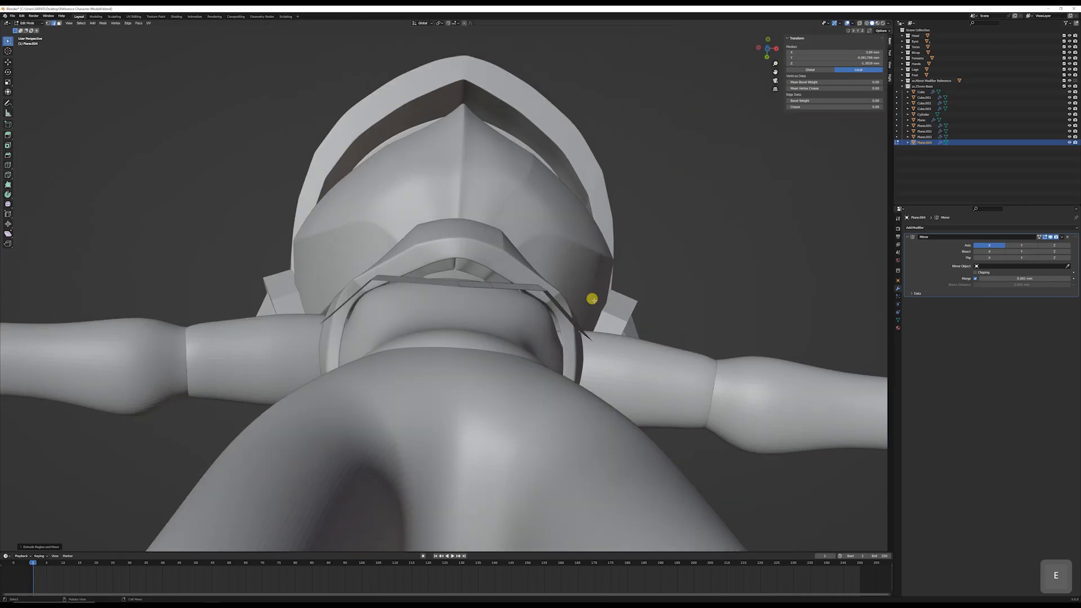
middle_click_drag(592, 299, 596, 168)
key("e")
left_click(769, 214)
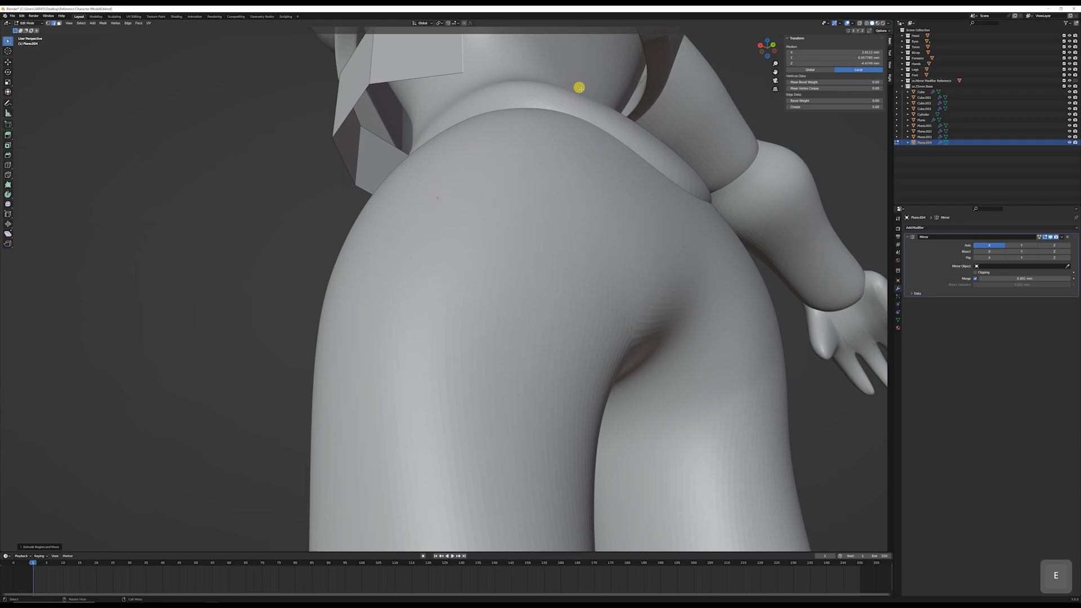
middle_click_drag(579, 89, 459, 222)
Step: Close the waist band at the back by extruding its end edge to the centre line with Mirror Clipping enabled
key("e")
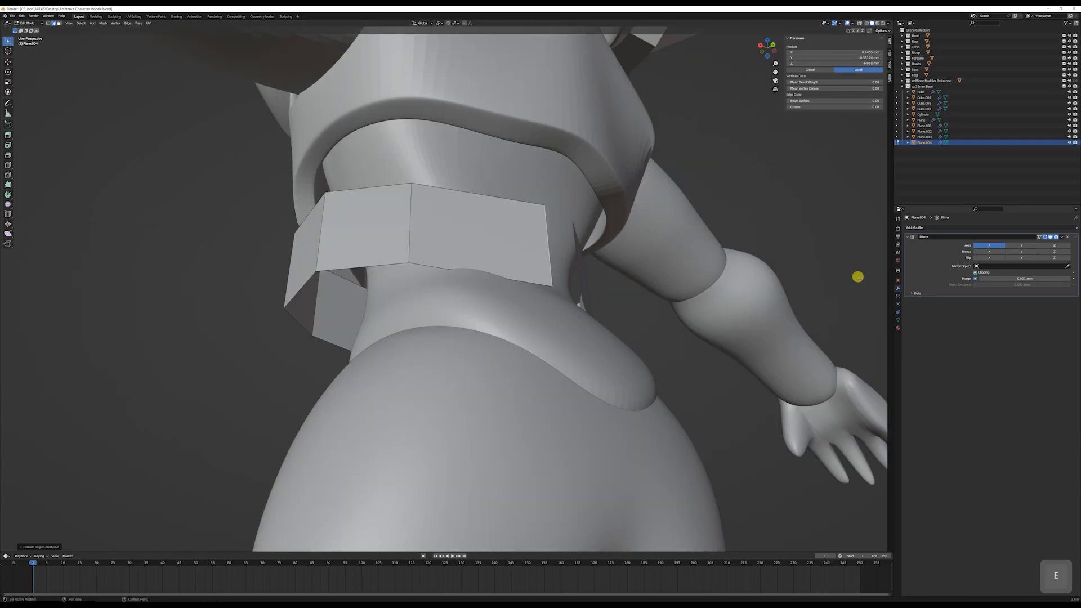
key("g")
left_click(613, 270)
middle_click_drag(613, 270, 573, 255)
Step: Reposition the waist band's individual vertical edges so the band wraps evenly around the torso
key("g")
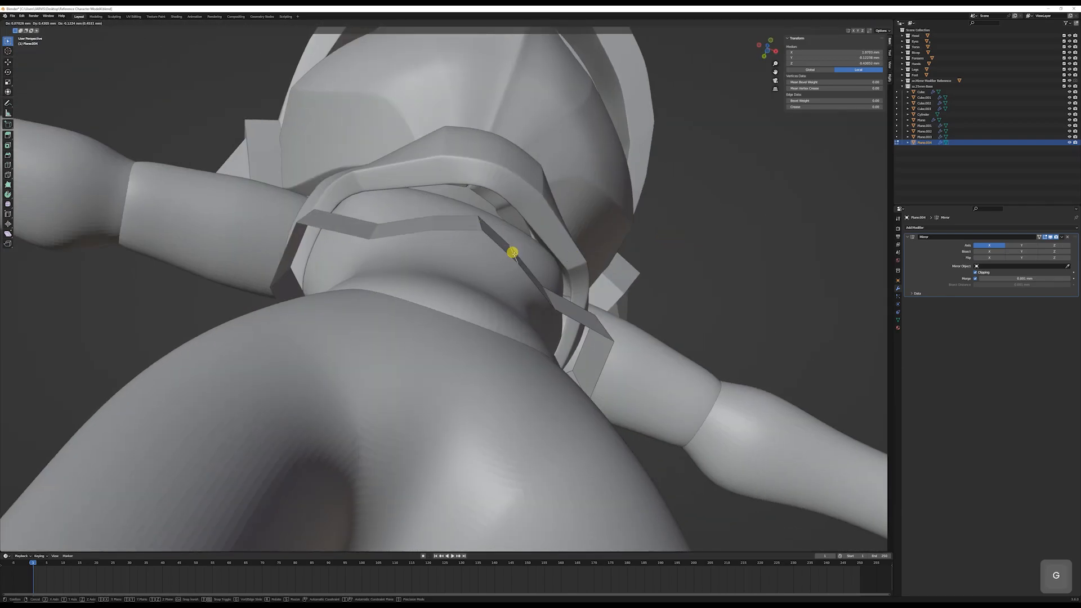
left_click(564, 338)
middle_click_drag(563, 338, 477, 316)
key("g")
left_click(575, 321)
left_click(588, 299)
key("g")
left_click(580, 304)
middle_click_drag(580, 304, 610, 311)
left_click(635, 310)
key("g")
left_click(586, 307)
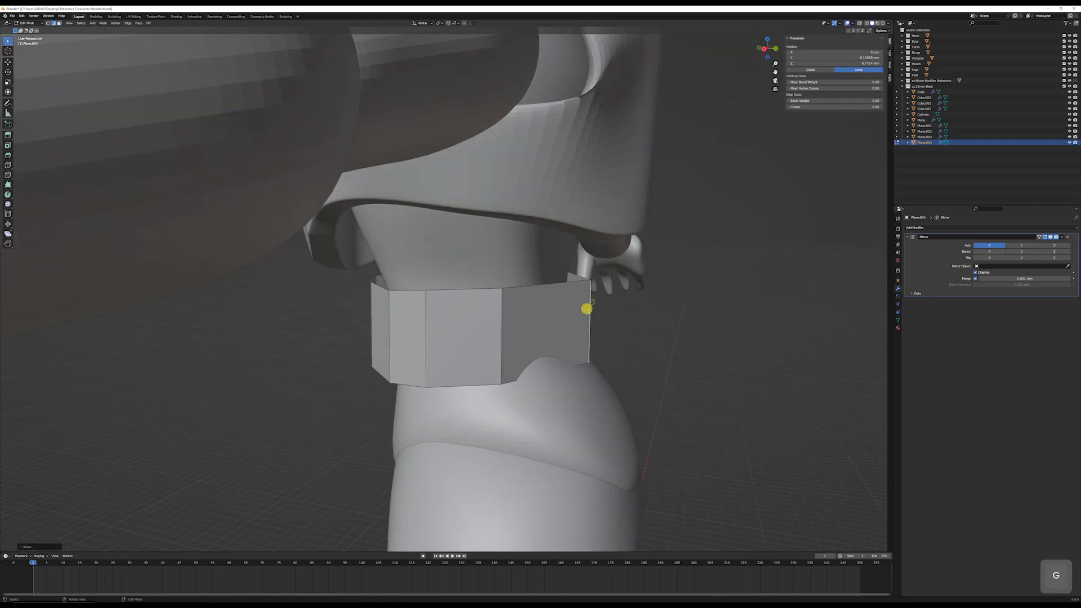
Step: Rotate the waist band's back edges in side view so their lower ends flare outward over the hips
key("Page_Down")
key("r")
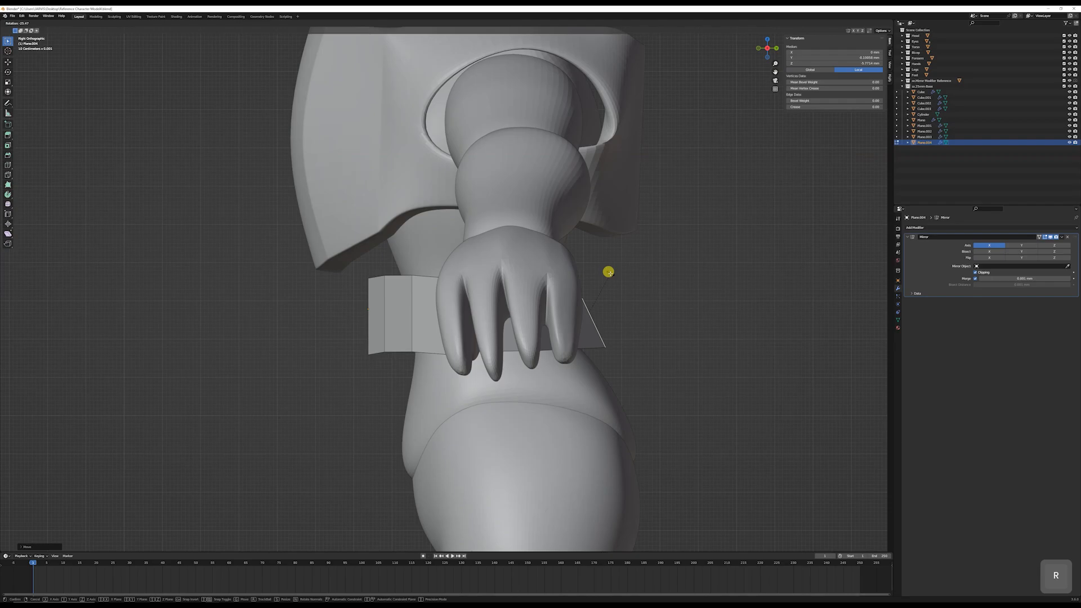
left_click(608, 270)
middle_click_drag(608, 270, 629, 309)
key("Page_Down")
key("r")
left_click(629, 341)
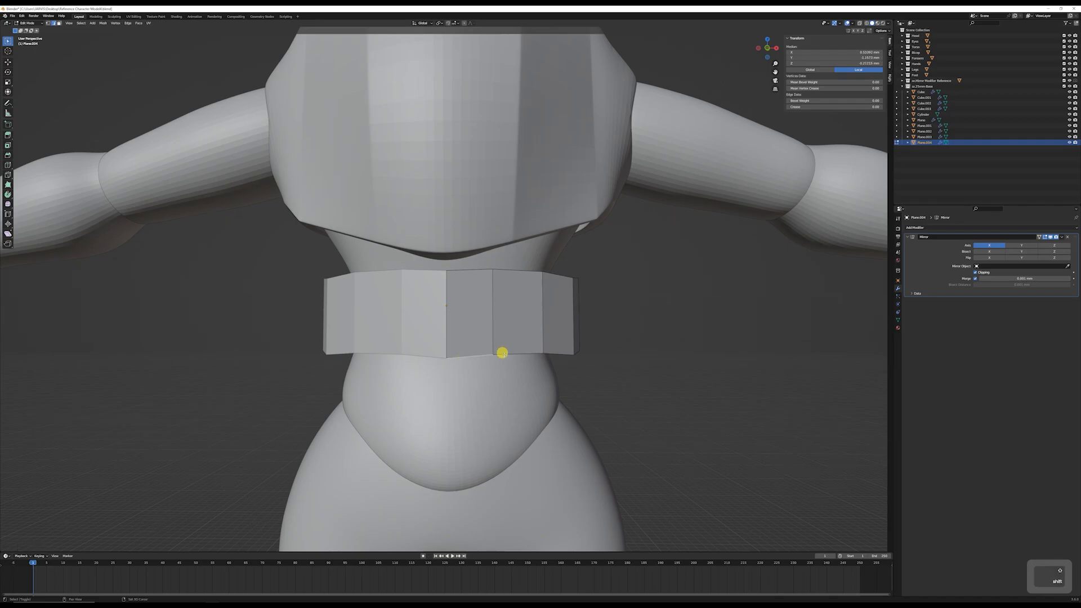
Step: Move the band's lower front edges down along Z and rotate them to form a V-shaped point at the centre
key("g")
key("z")
left_click(511, 378)
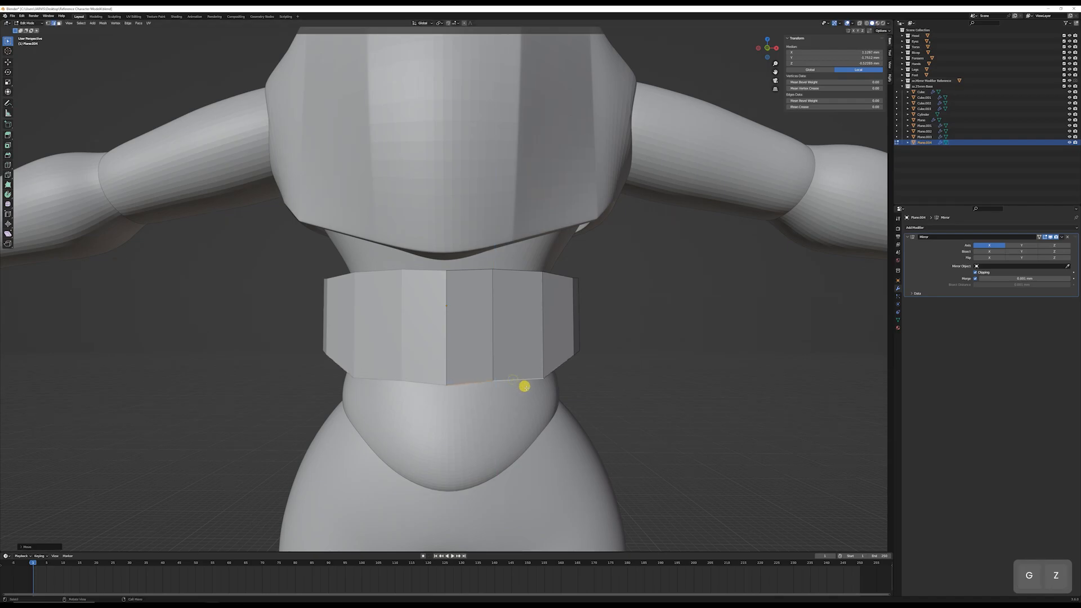
key("End")
key("r")
left_click(555, 355)
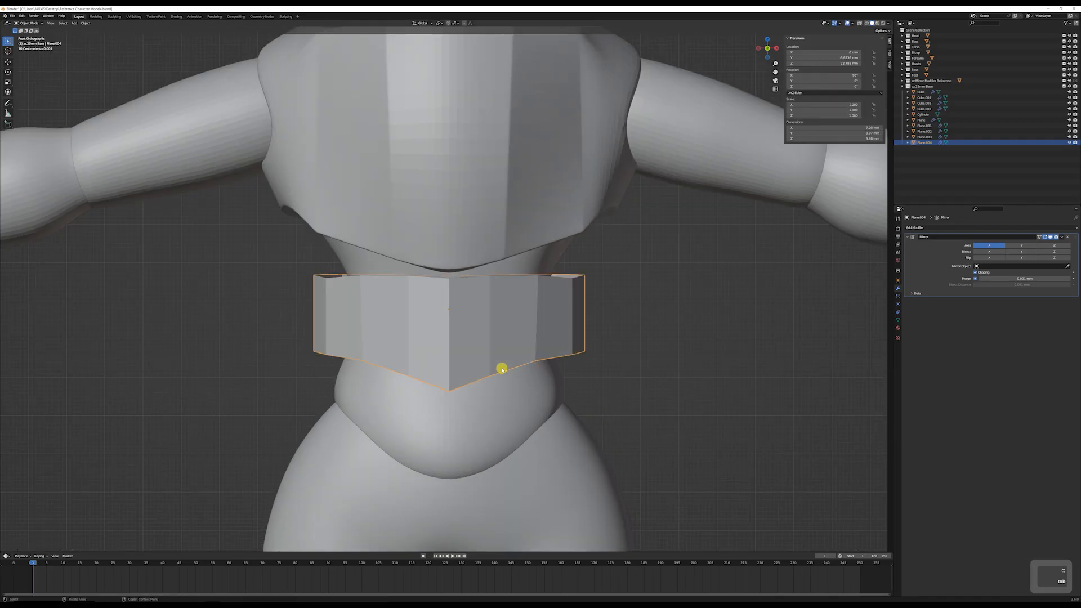
Step: Extrude the entire waist band mesh in place and scale it outward to give the armour thickness
key("Tab")
middle_click_drag(499, 366, 508, 323)
key("Tab")
key("a")
key("e")
right_click(586, 322)
key("s")
key("z")
left_click(494, 272)
key("Tab")
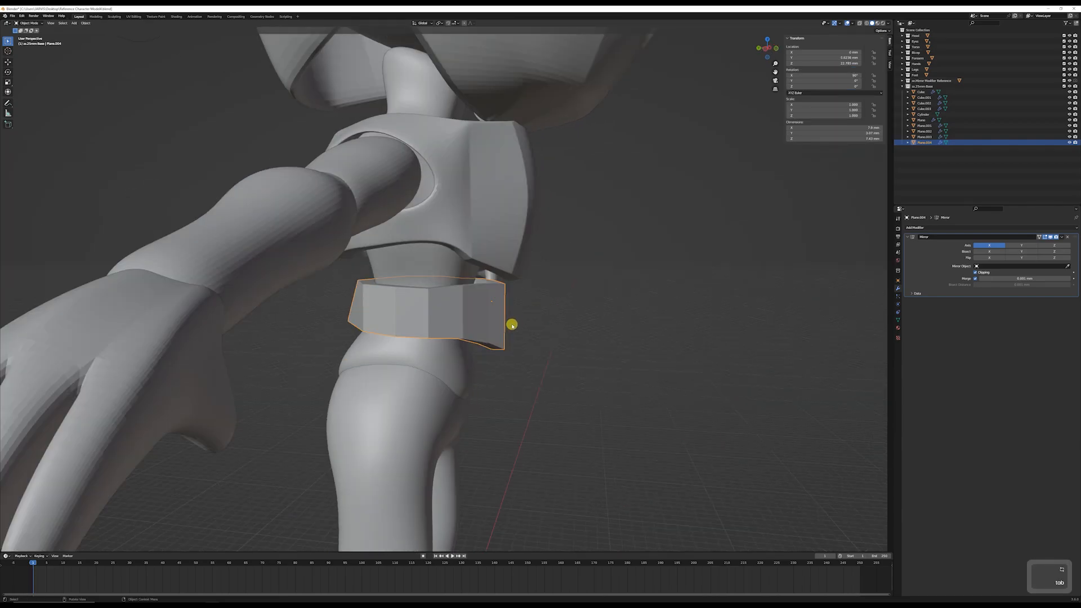
Step: Move the waist band up along Z beneath the chest plate and stretch it taller along Z
key("g")
key("z")
left_click(519, 297)
key("s")
key("z")
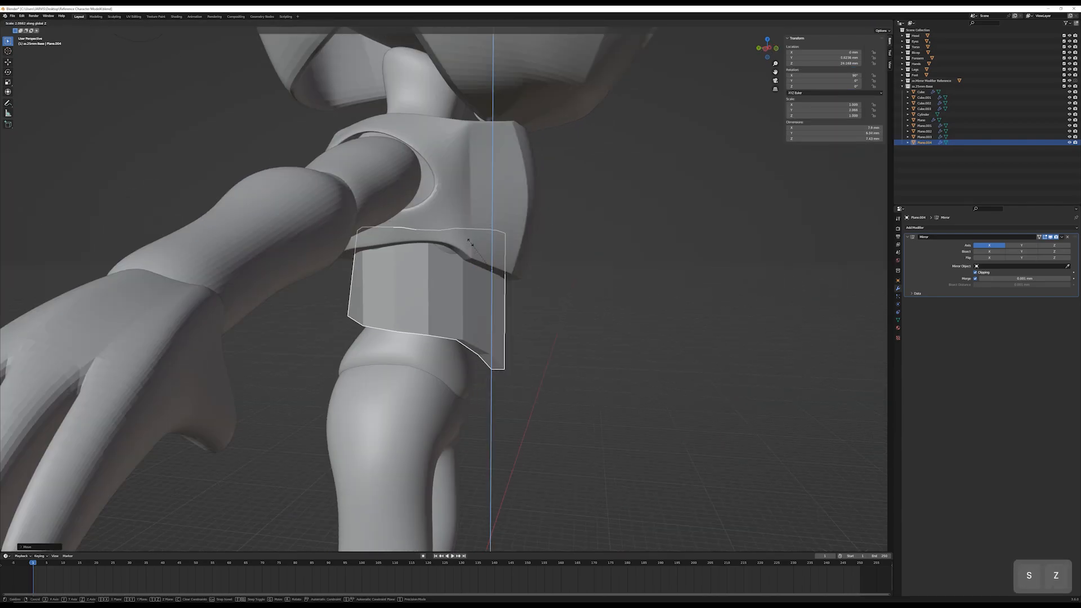
left_click(468, 250)
middle_click_drag(458, 256, 507, 275)
Step: Scale the waist band's lower vertices inward in front view and reposition them so the band tapers towards the hips
key("KP_1")
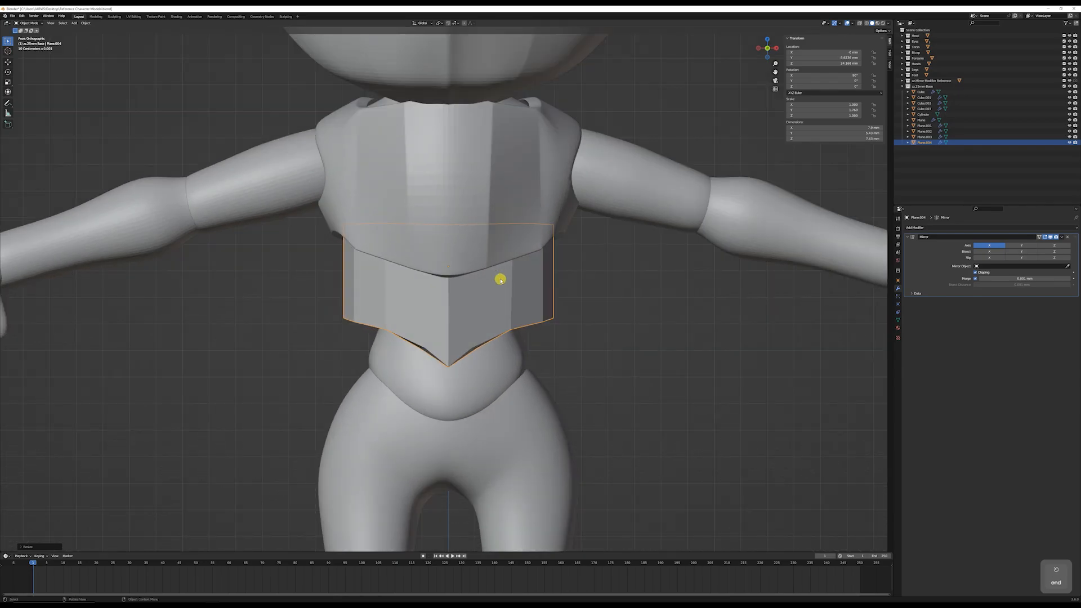
key("Tab")
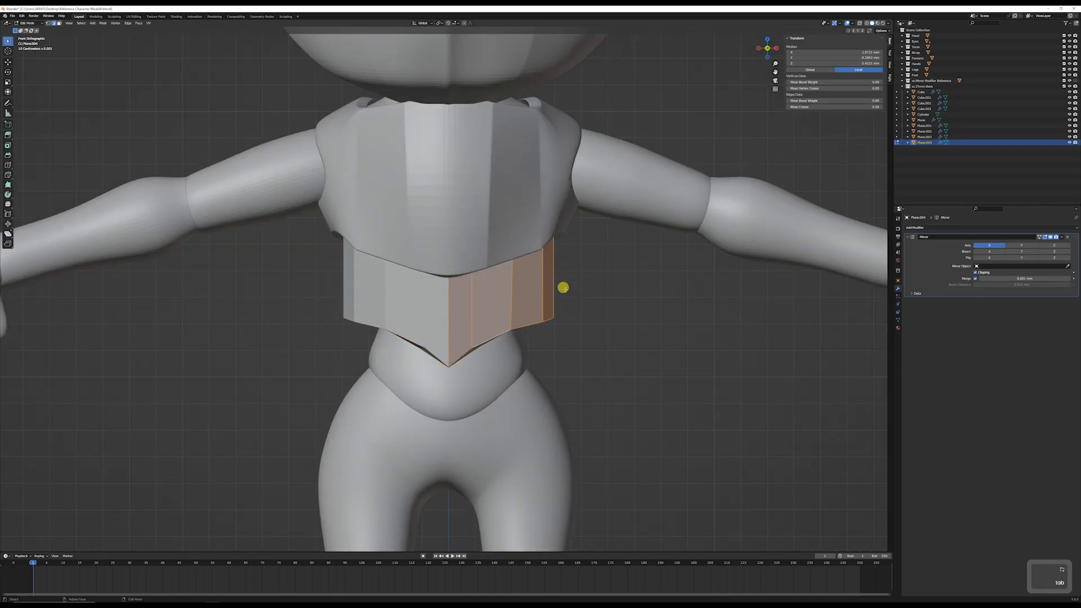
key("shift+z")
left_click_drag(603, 289, 386, 422)
key("s")
left_click(605, 332)
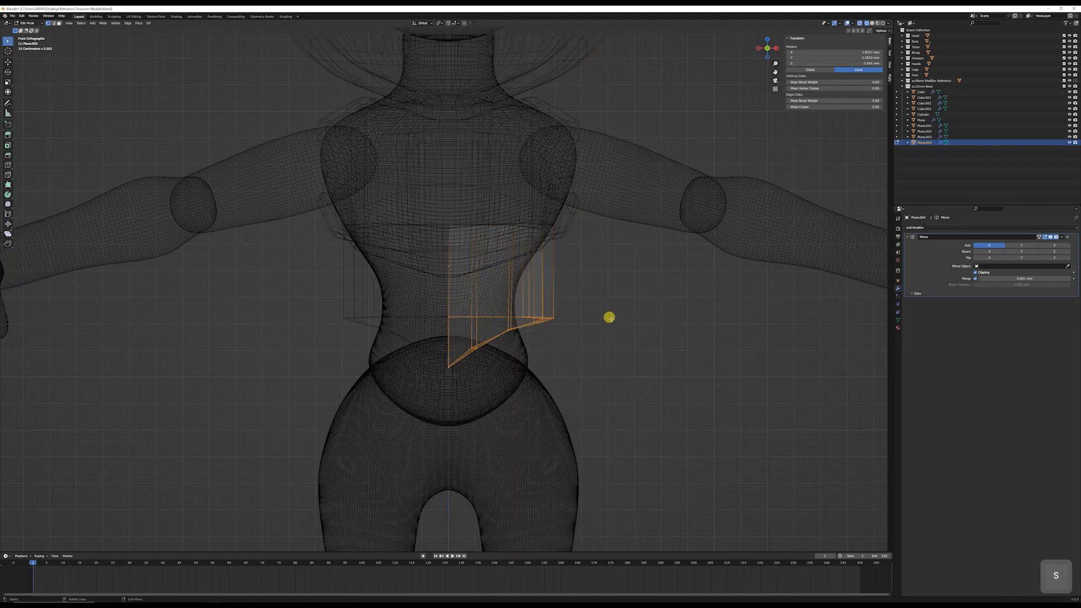
key("s")
left_click(583, 323)
key("g")
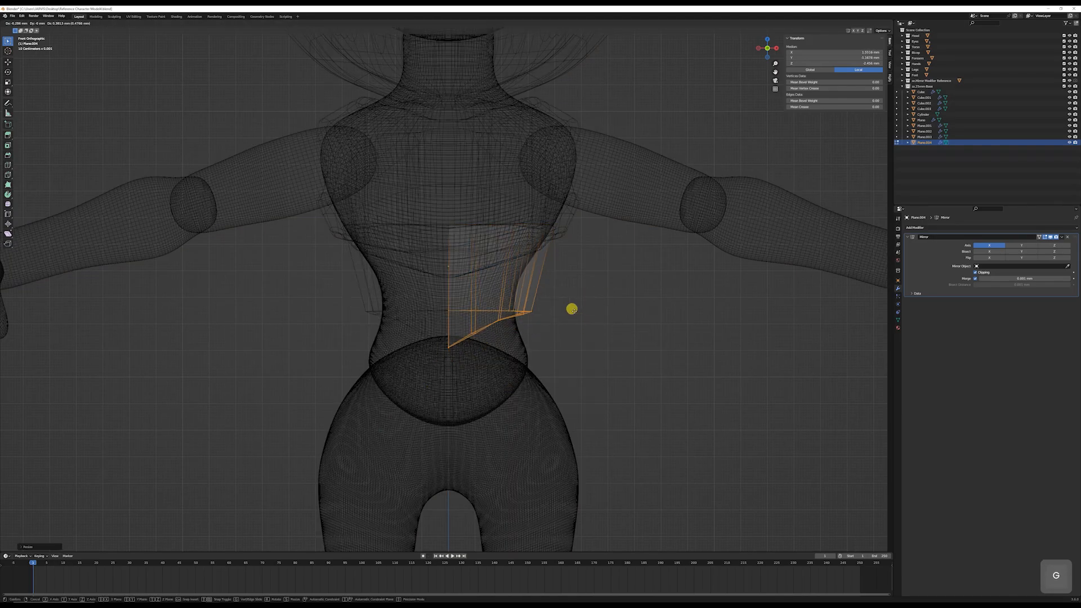
left_click(550, 315)
key("shift+z")
mouse_move(550, 316)
middle_mouse_down()
mouse_move(562, 313)
mouse_move(569, 280)
mouse_move(541, 309)
middle_mouse_up()
Step: Scale the waist band's upper vertices outward in front view and adjust their position to widen the top edge
key("Tab")
key("KP_1")
key("shift+z")
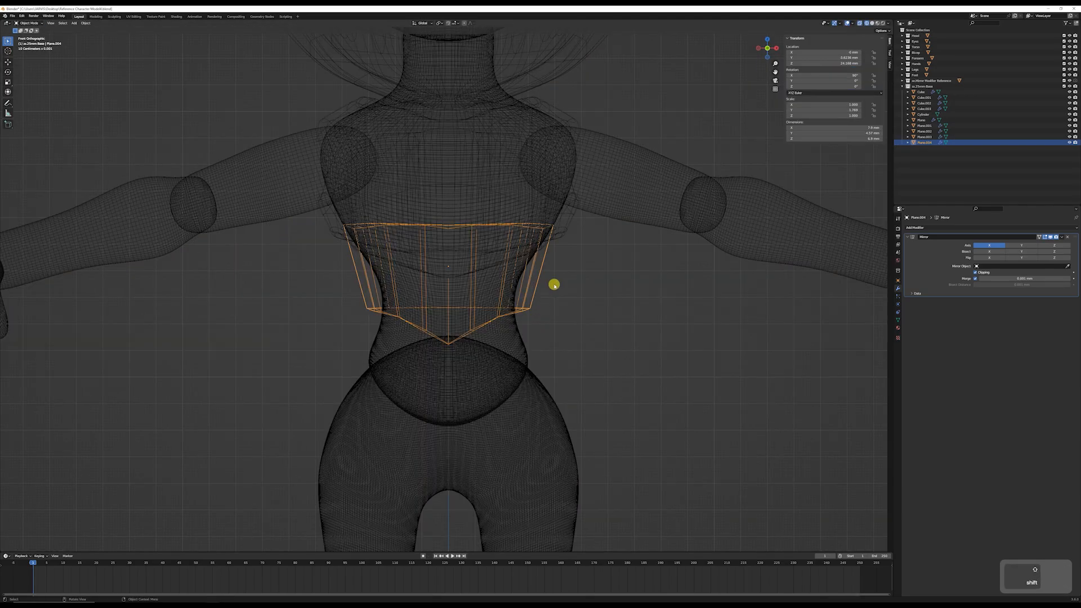
key("Tab")
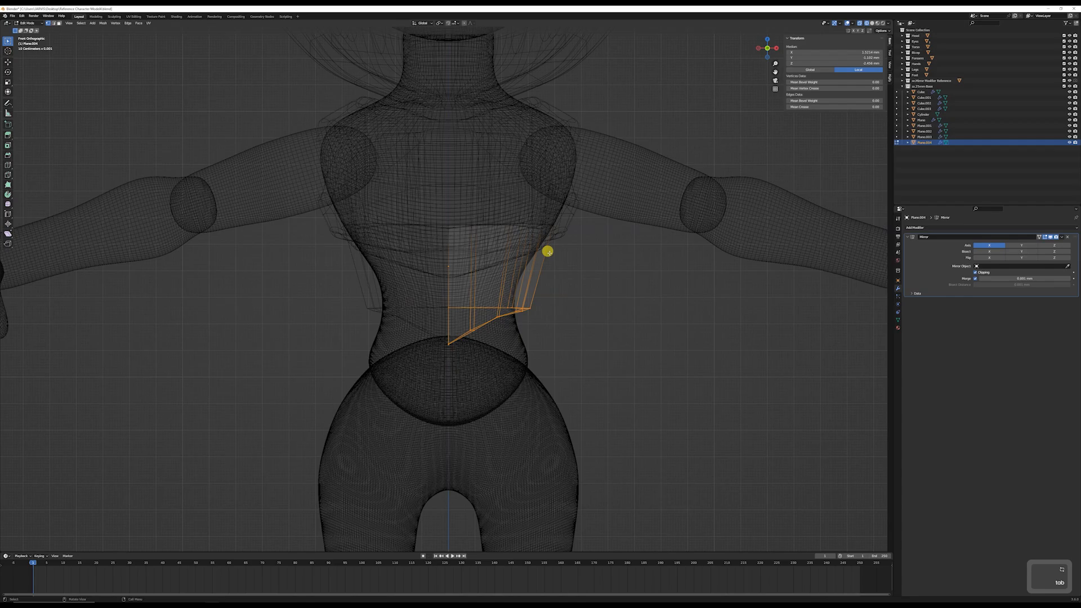
key("1")
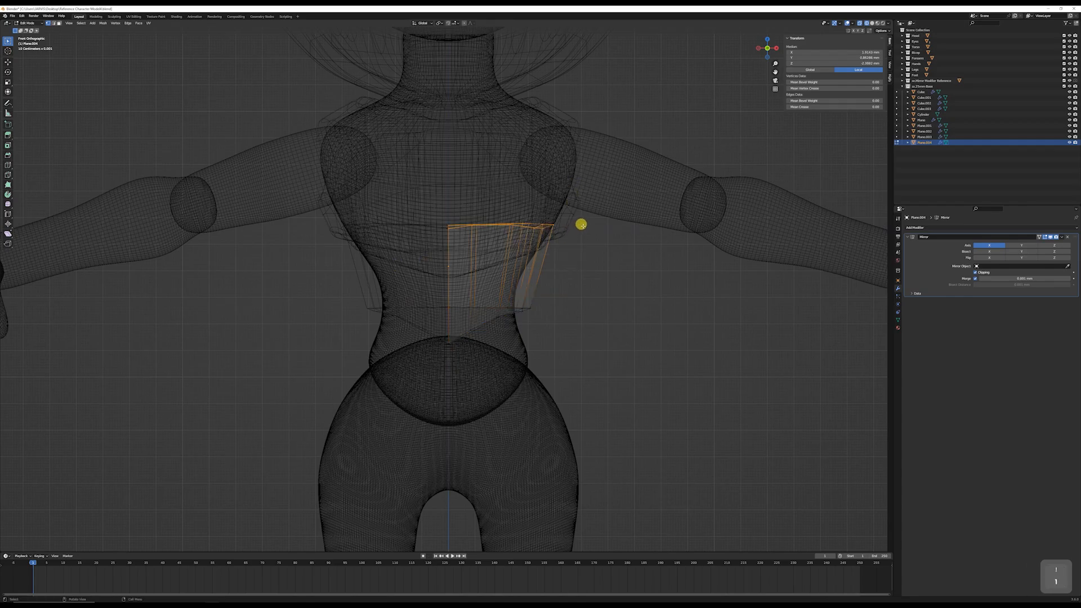
key("s")
left_click(595, 222)
key("g")
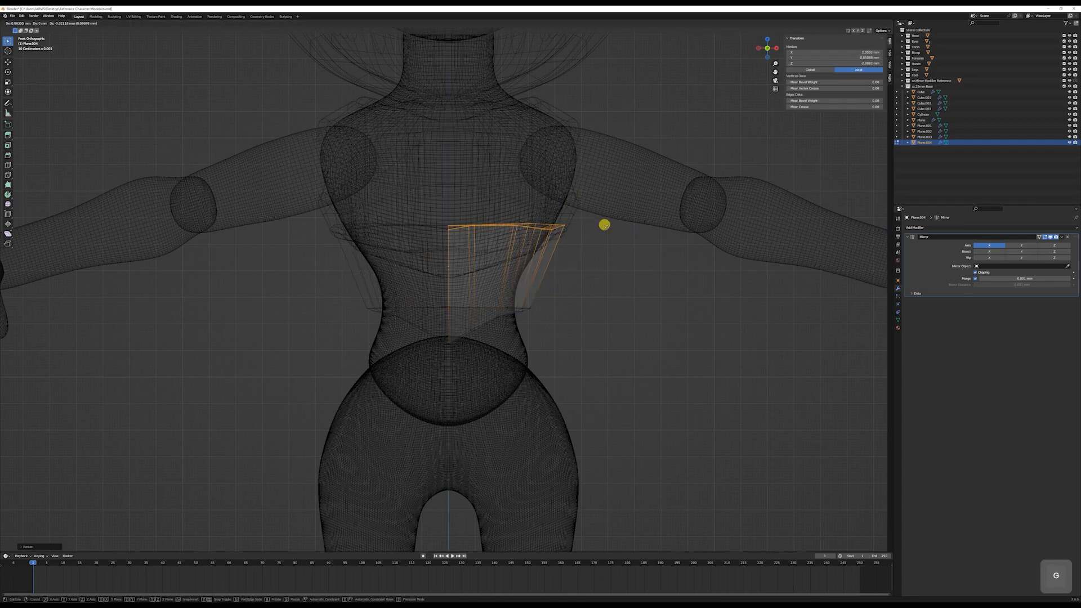
left_click(604, 224)
key("s")
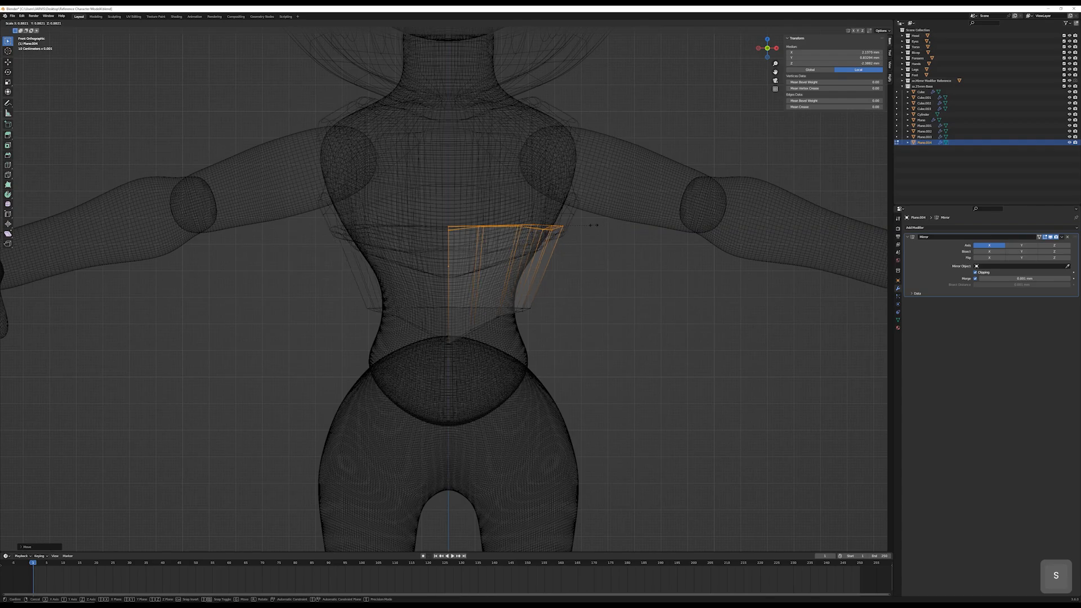
left_click(574, 246)
Step: Scale the whole waist band along Y to deepen it and shift it along Y around the torso
key("shift+z")
mouse_move(557, 287)
middle_mouse_down()
mouse_move(562, 299)
mouse_move(514, 323)
mouse_move(524, 259)
mouse_move(526, 270)
mouse_move(488, 288)
mouse_move(483, 258)
middle_mouse_up()
key("Tab")
left_click(482, 258)
key("s")
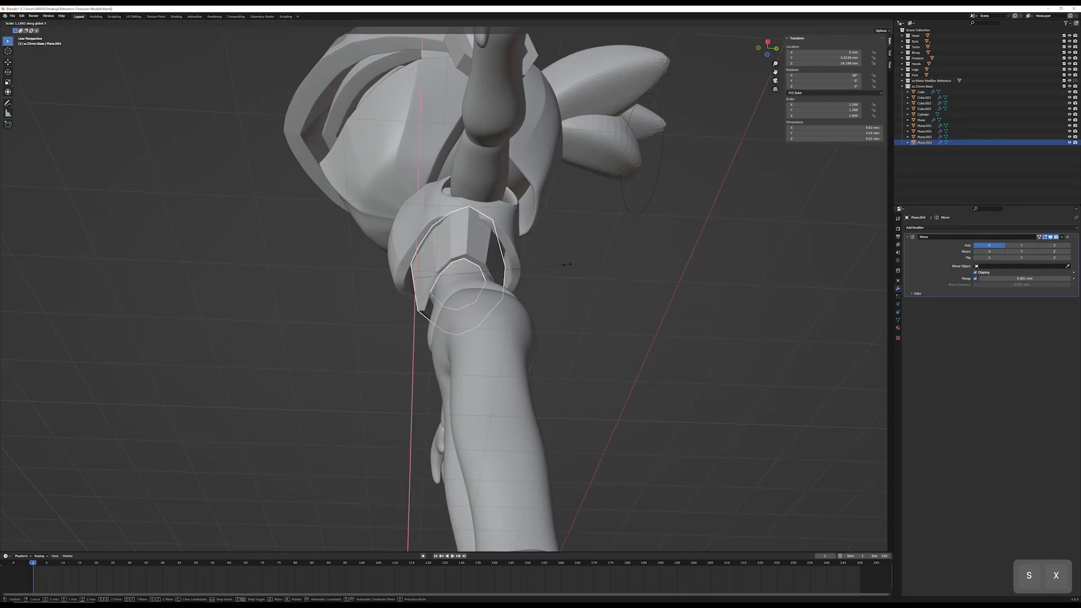
key("y")
key("g")
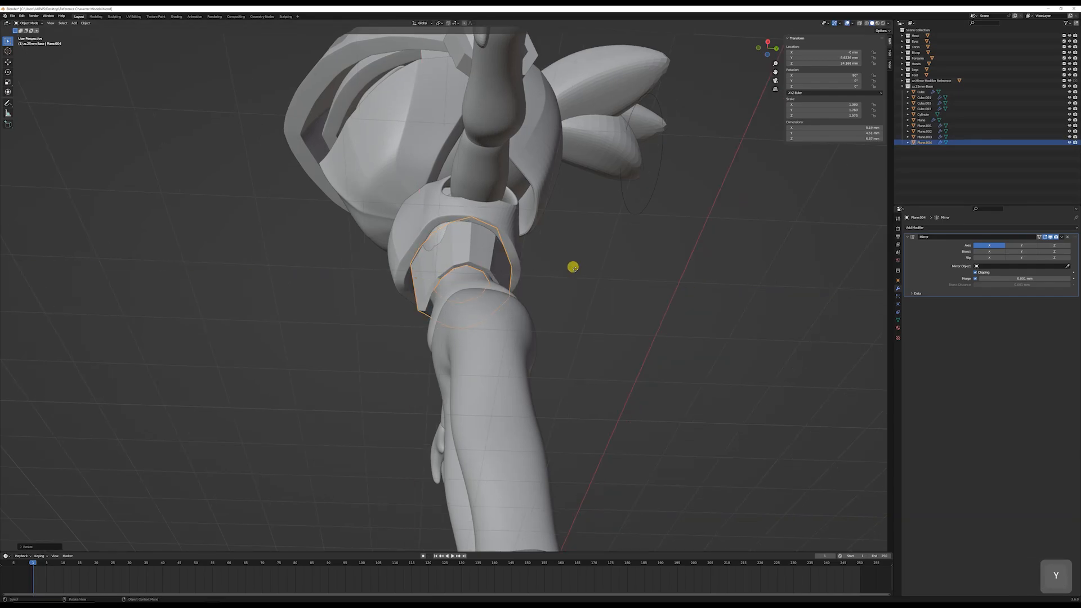
key("y")
left_click(572, 269)
middle_click_drag(572, 269, 589, 304)
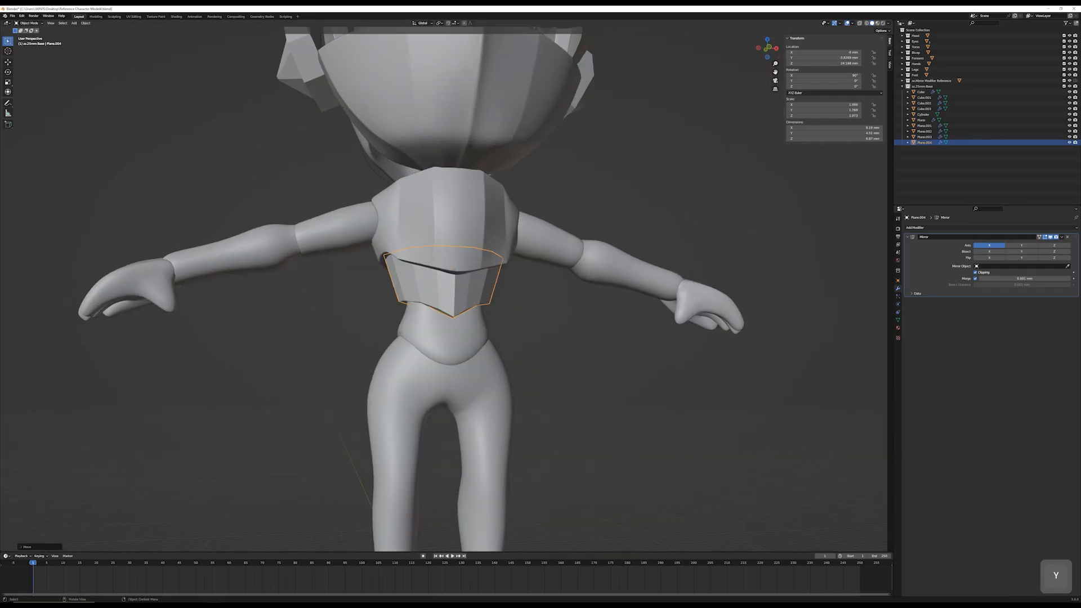
Step: Scale the waist band up slightly and enlarge the chest plate uniformly so it overlaps the band
key("s")
left_click(586, 304)
right_click(579, 309)
left_click(500, 230)
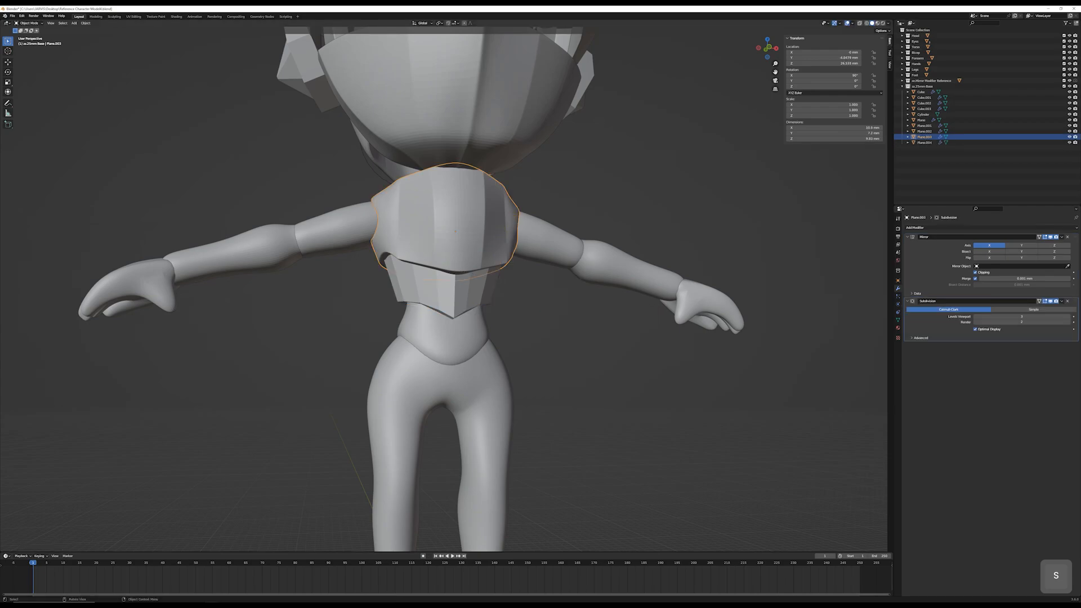
middle_click_drag(521, 214, 517, 239)
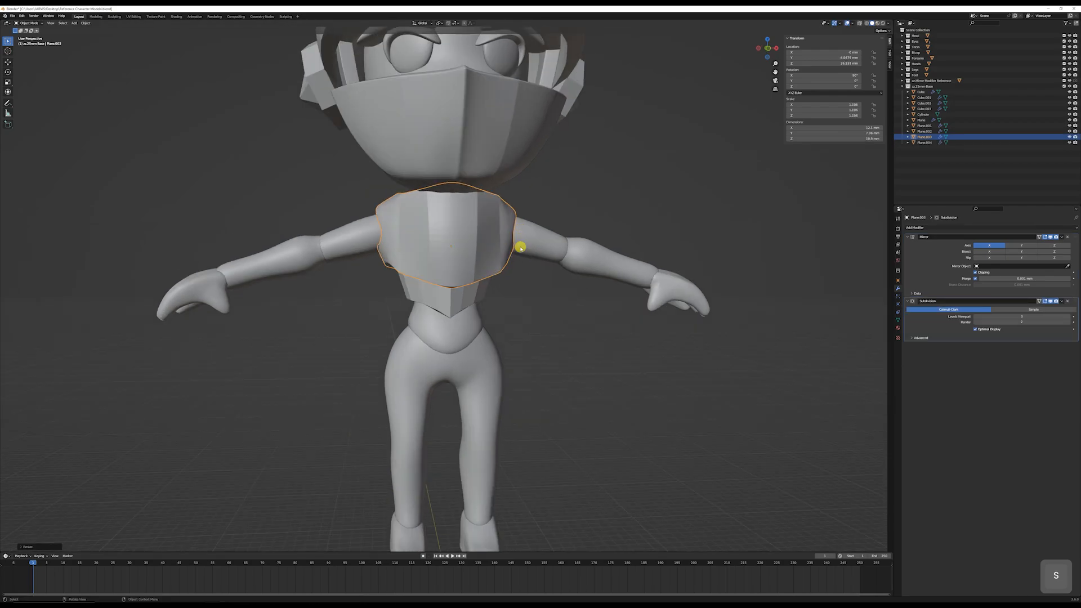
scroll(519, 264, "down", 3)
scroll(495, 290, "up", 3)
Step: Duplicate the waist band, place the copy lower over the hips and scale it up
left_click(476, 304)
key("shift+d")
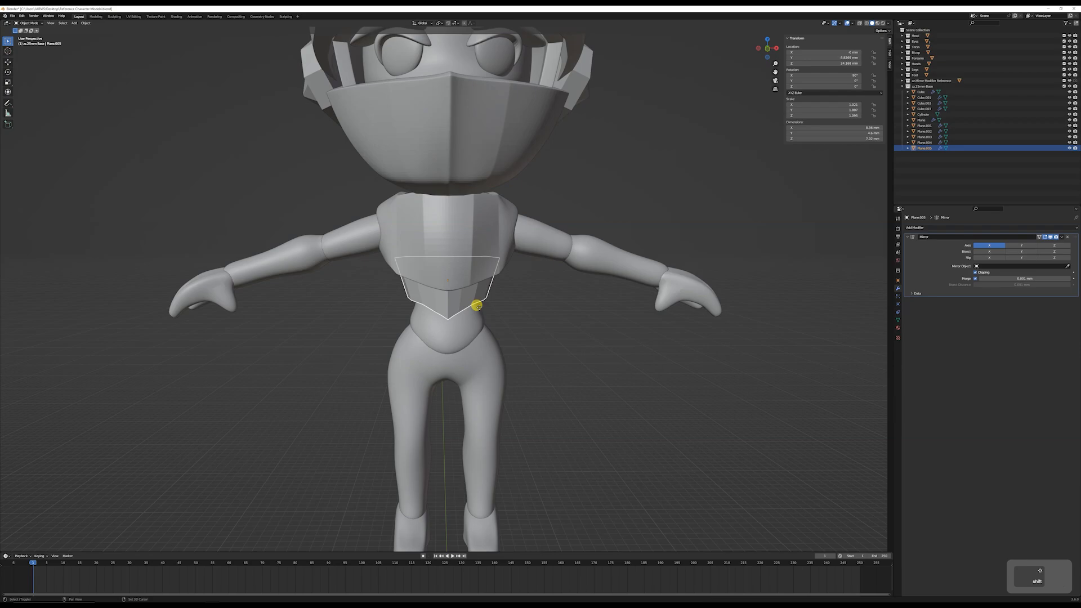
left_click(483, 340)
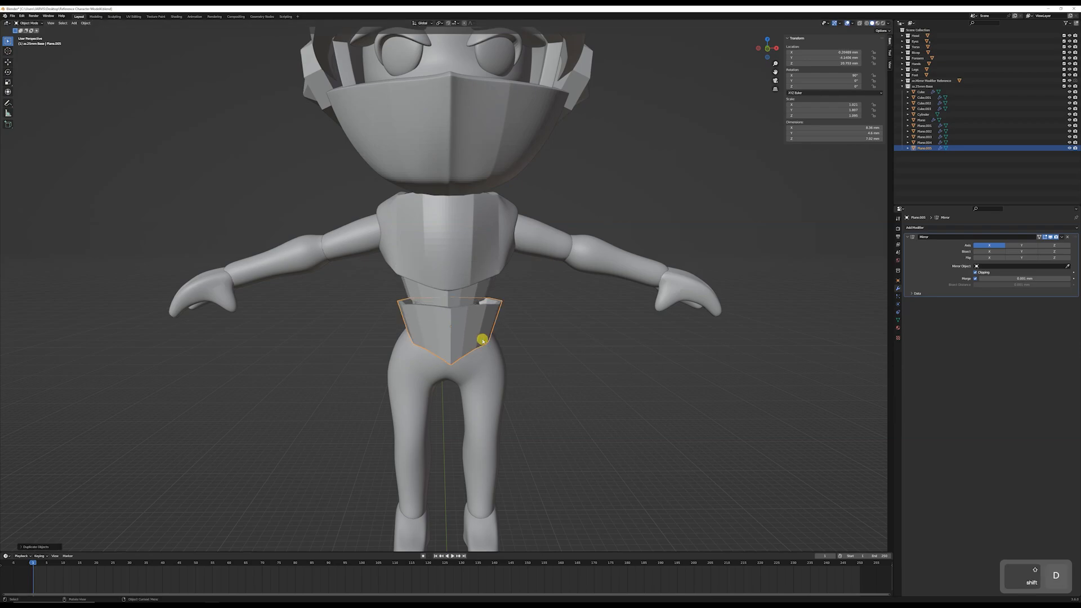
key("s")
left_click(519, 311)
type("r")
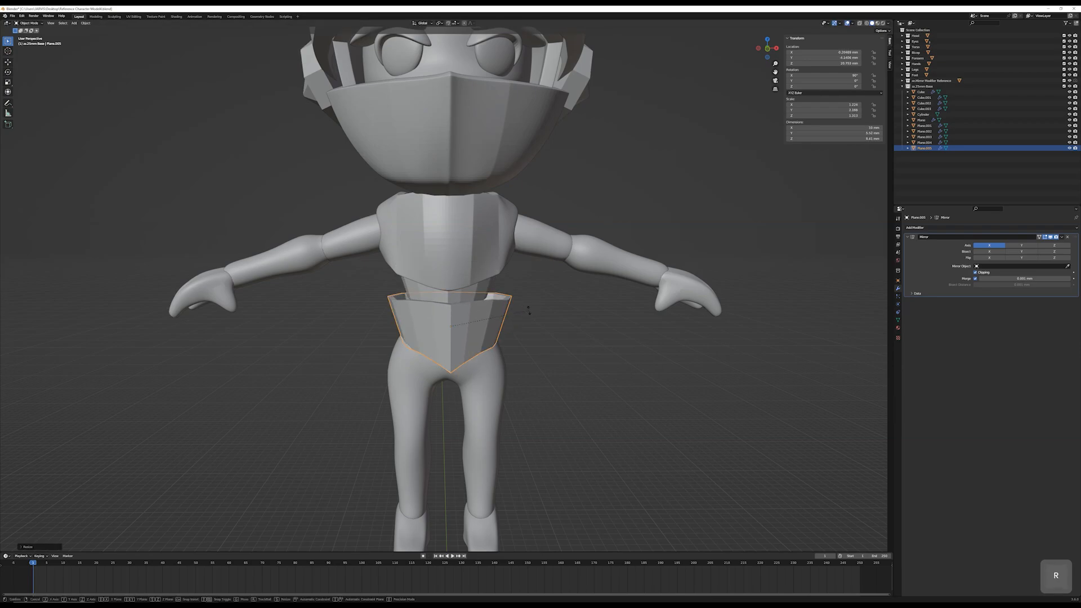
type("x90")
right_click(548, 307)
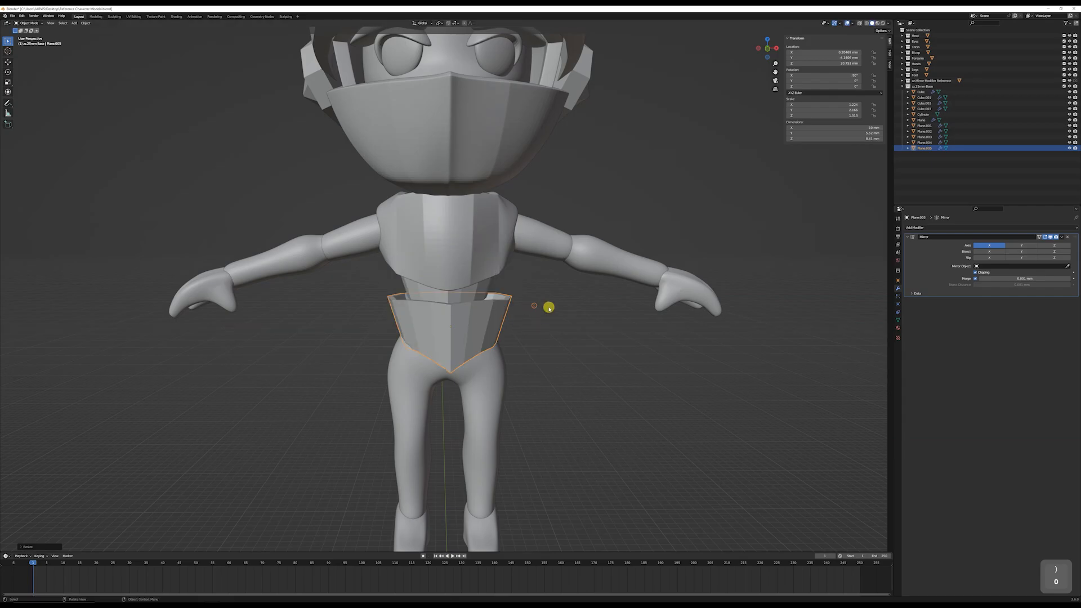
Step: Rotate the duplicated band upside down in front view and tilt it in side view so its back sits higher
key("KP_1")
key("r")
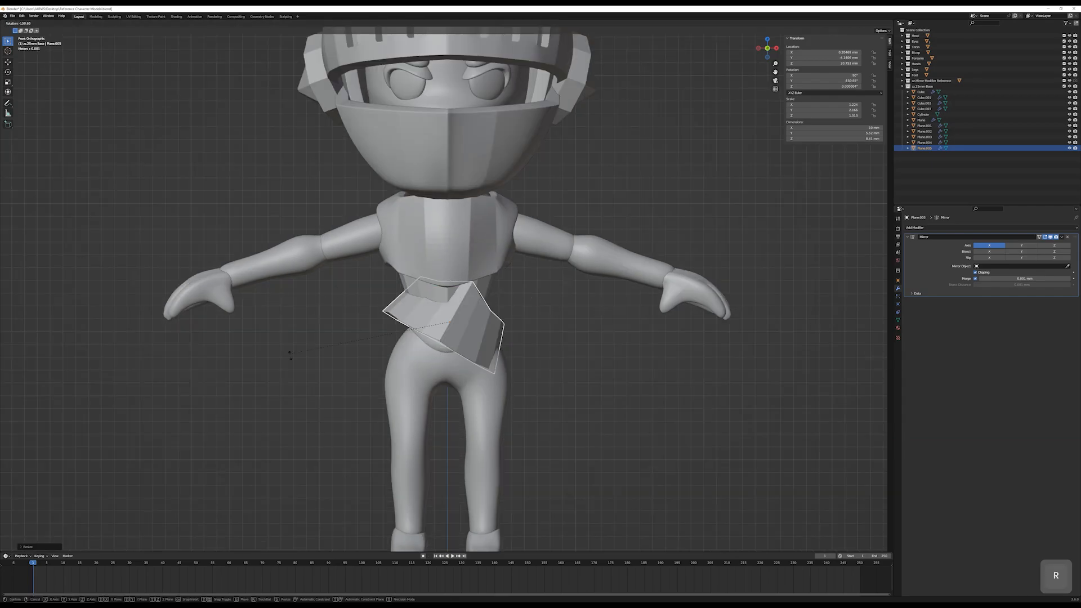
left_click(313, 438)
key("Page_Down")
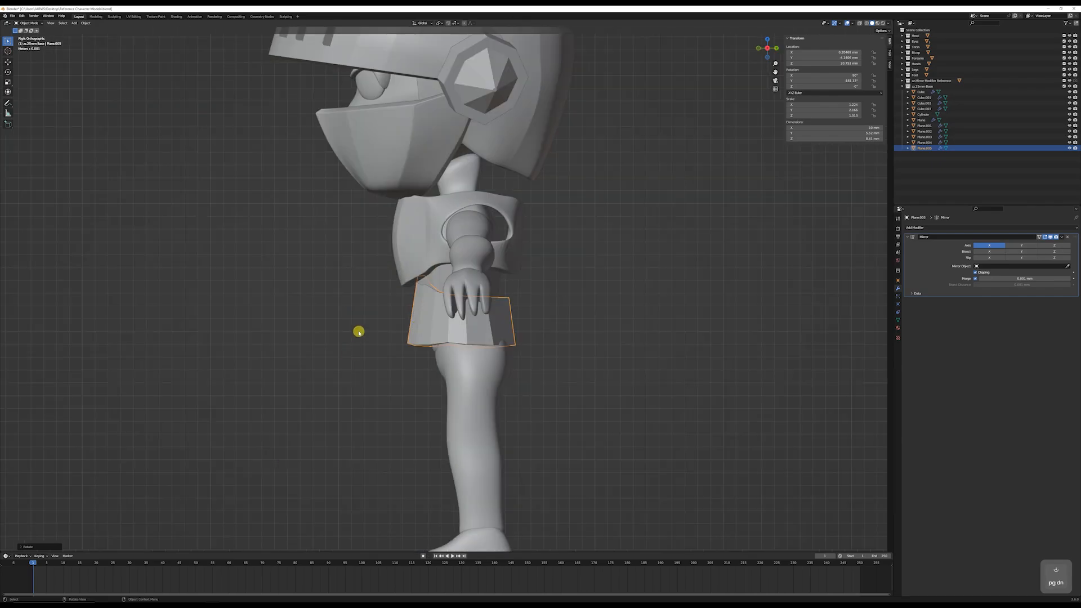
key("r")
left_click(370, 322)
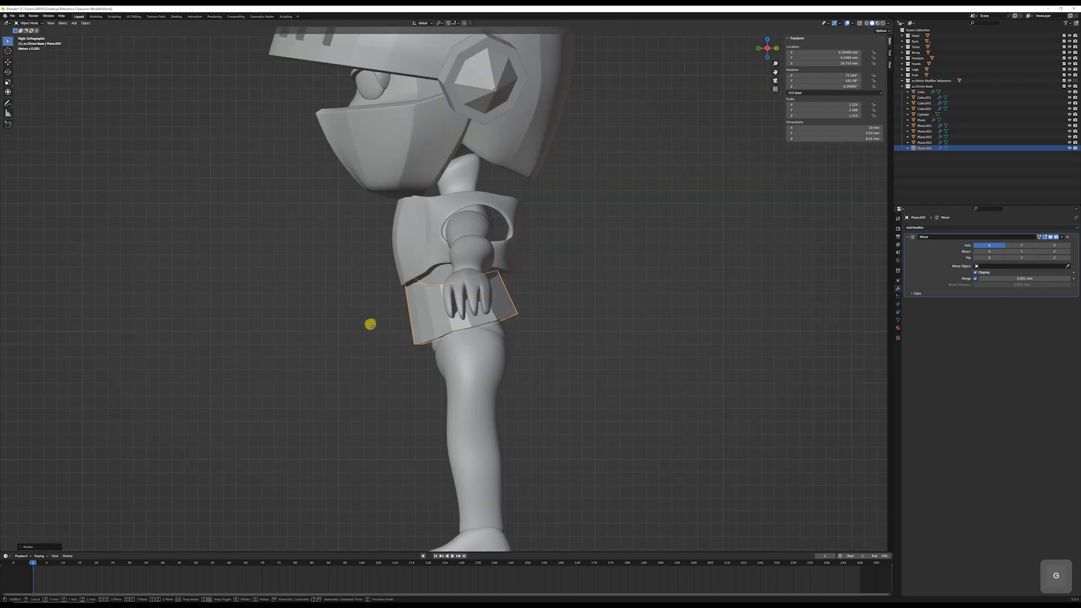
Step: Lower the flipped hip band and shift it backward so it surrounds the hips
key("g")
key("z")
left_click(409, 345)
mouse_move(409, 345)
middle_mouse_down()
mouse_move(393, 345)
mouse_move(415, 345)
middle_mouse_up()
key("g")
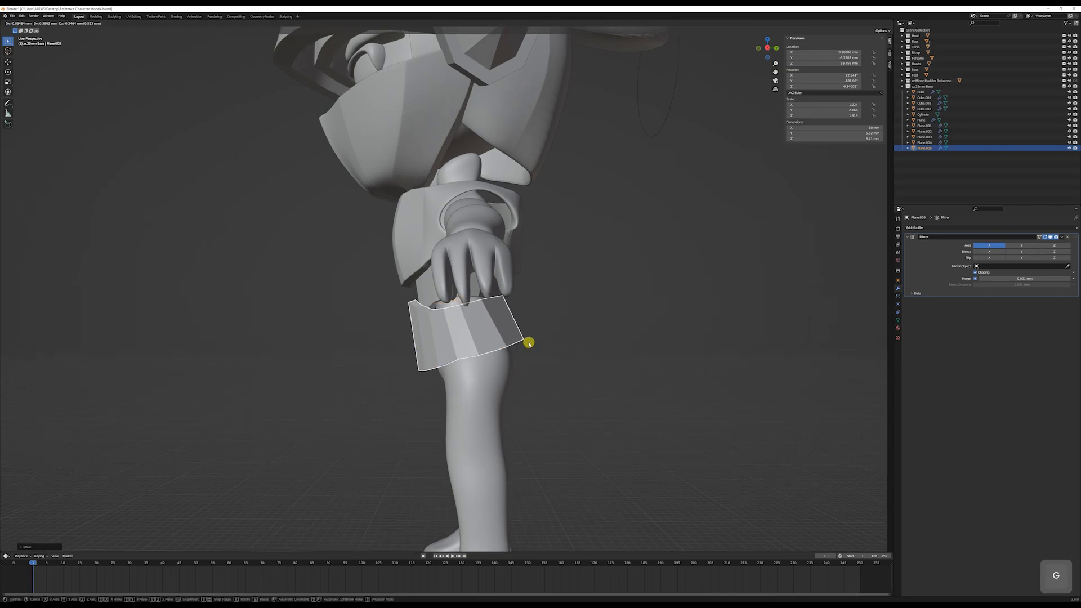
left_click(541, 343)
middle_click_drag(548, 343, 526, 345)
Step: Try scaling up the hip band uniformly, and undo that scaling
key("s")
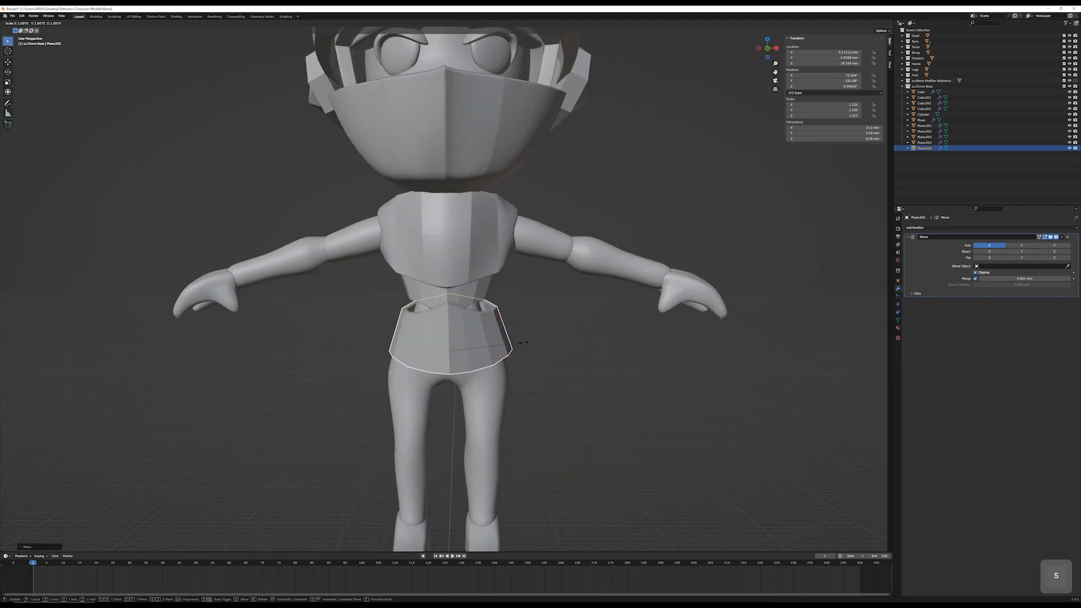
left_click(525, 343)
key("KP_1")
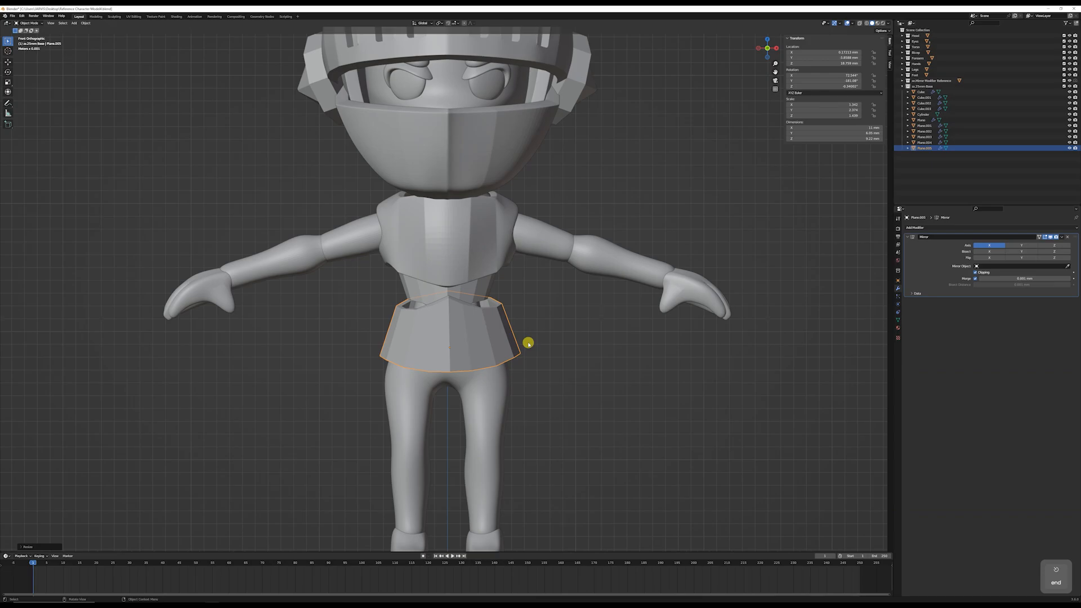
key("ctrl+z")
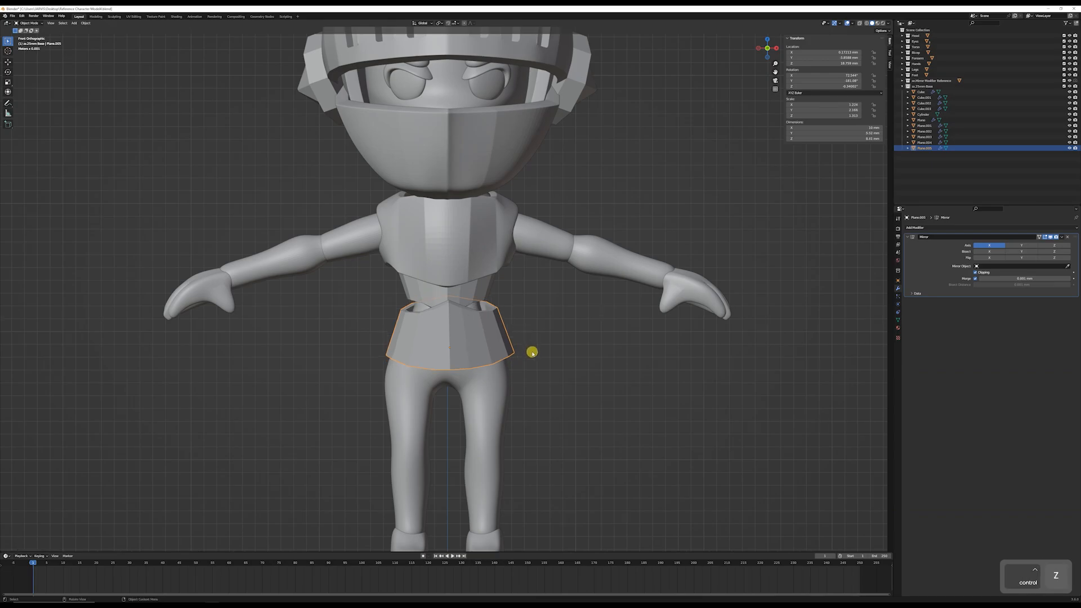
Step: Centre the hip band on the body in front view, straighten its rotation and scale it up slightly
key("g")
left_click(526, 354)
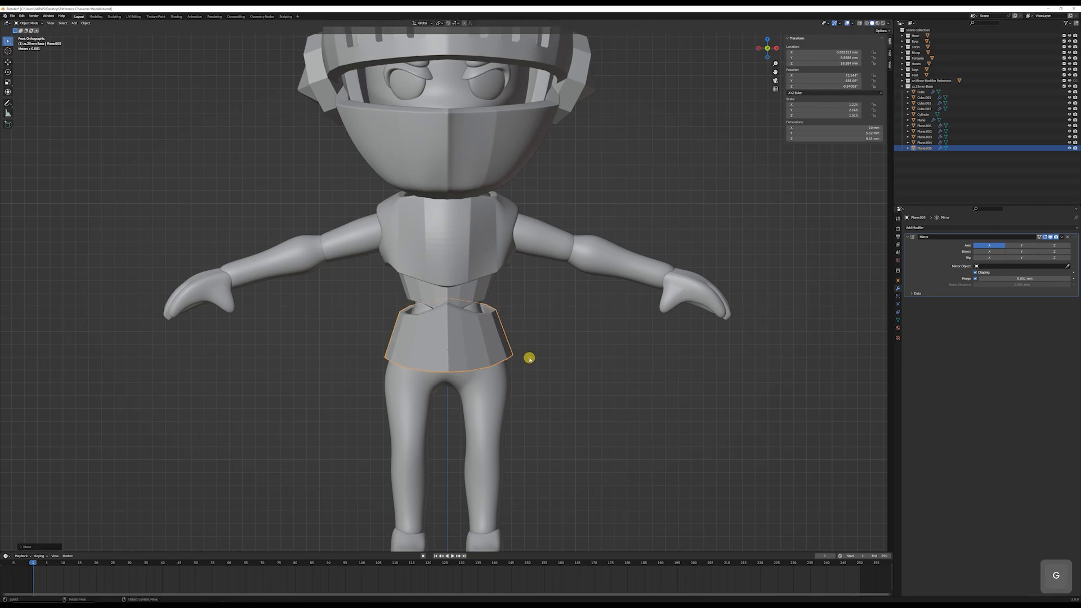
key("r")
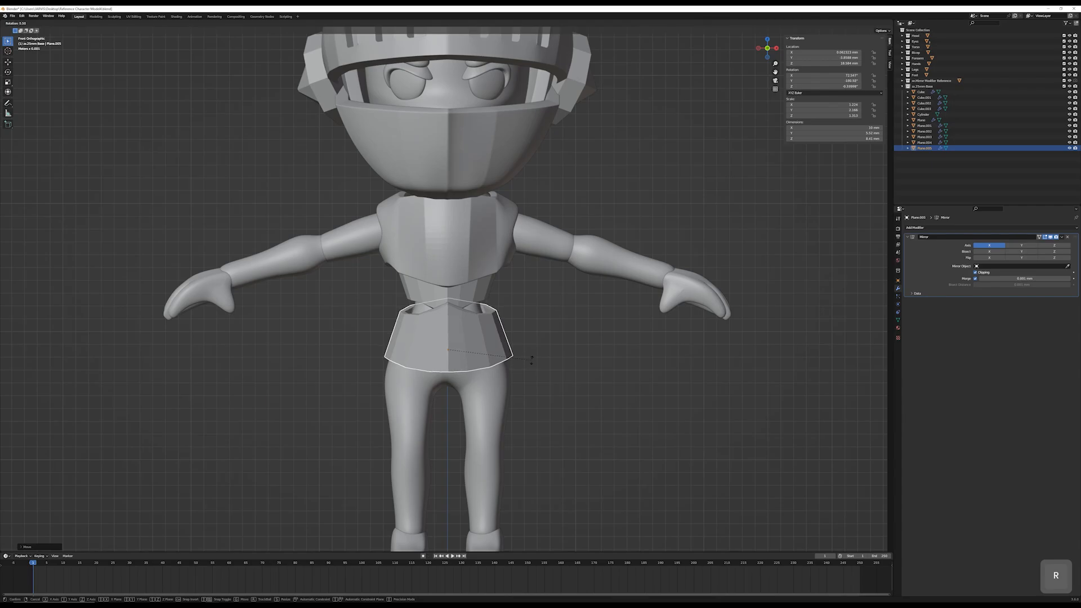
left_click(529, 361)
key("s")
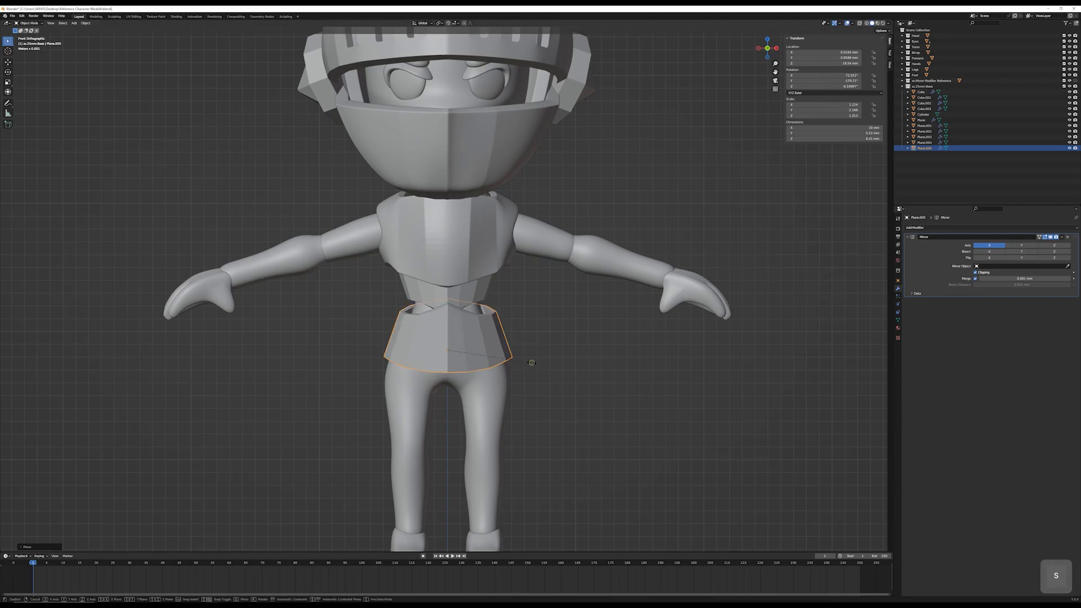
left_click(540, 361)
Step: Move the hip band down and stretch it along Z into a longer skirt
key("z")
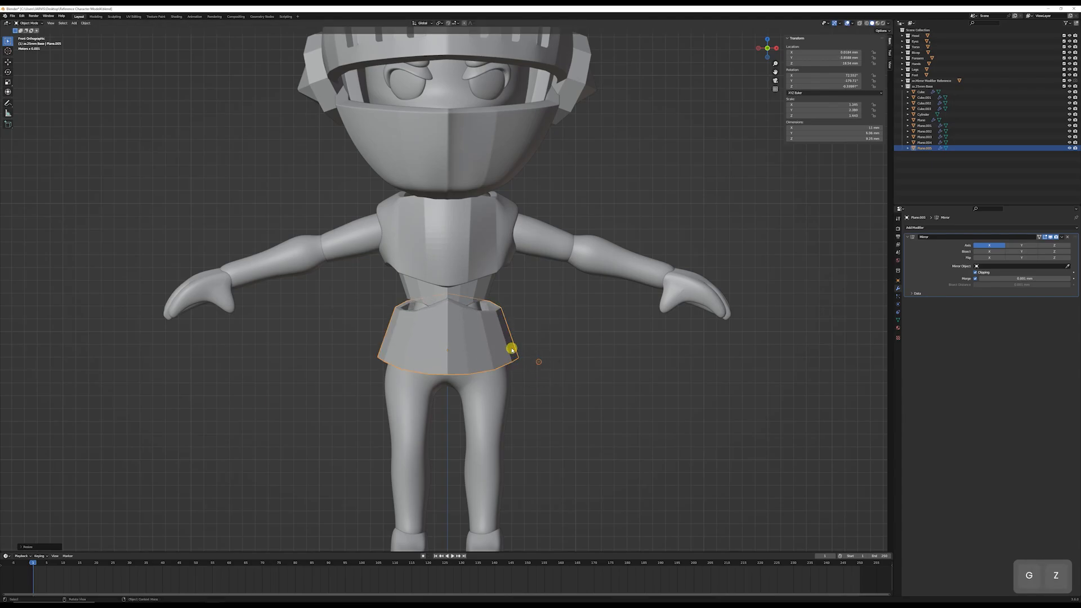
left_click(511, 349)
key("s")
key("z")
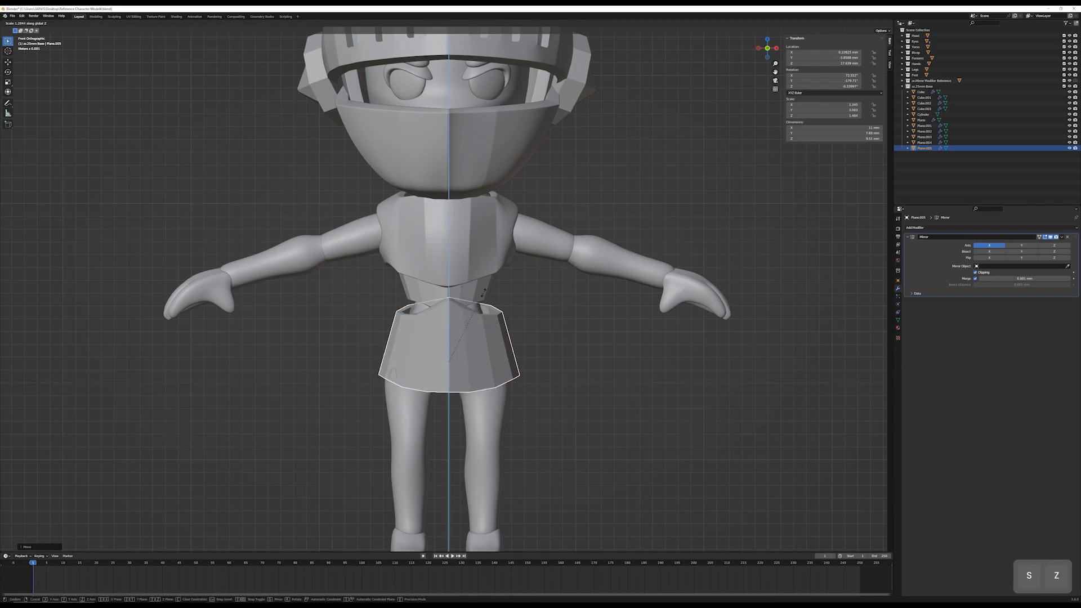
left_click(528, 309)
Step: Scale the armour skirt up uniformly and move it lower over the thighs
key("s")
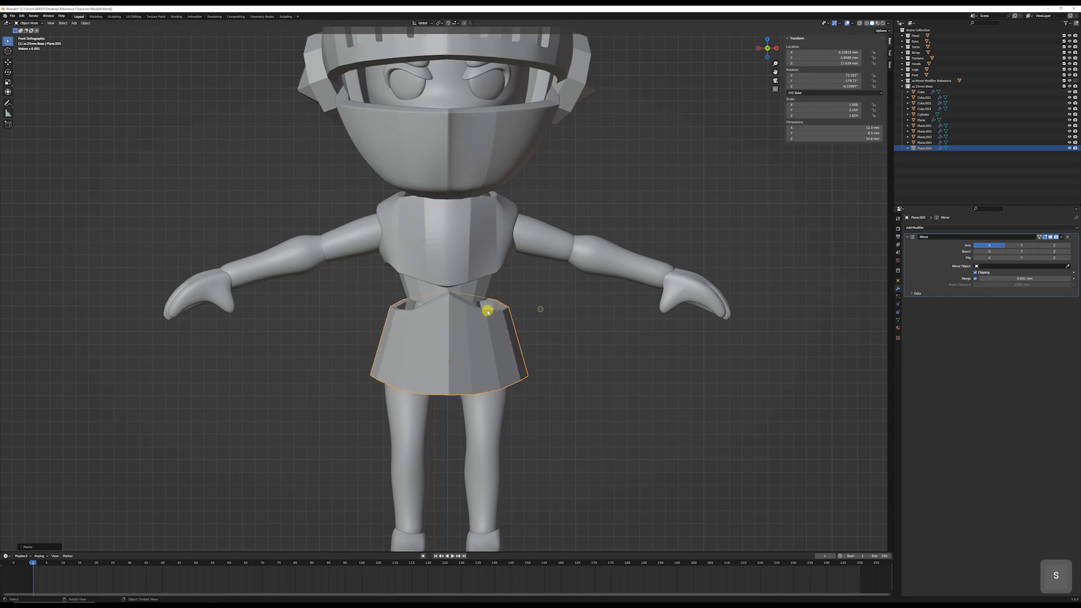
left_click(489, 297)
key("g")
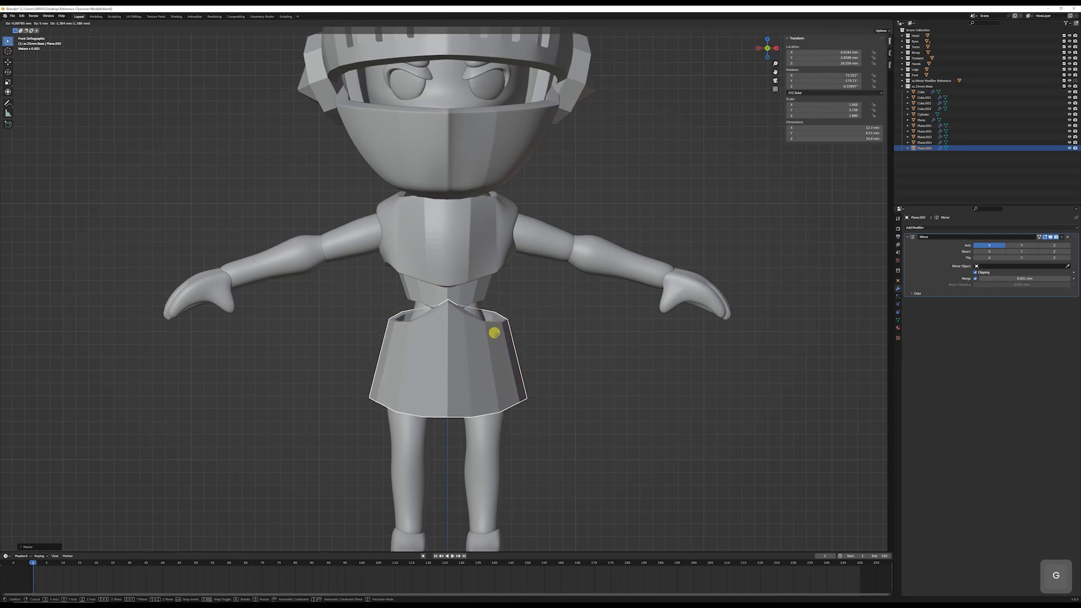
left_click(496, 337)
Step: Rotate the armour skirt in side view to adjust its tilt around the legs
scroll(559, 350, "up", 1)
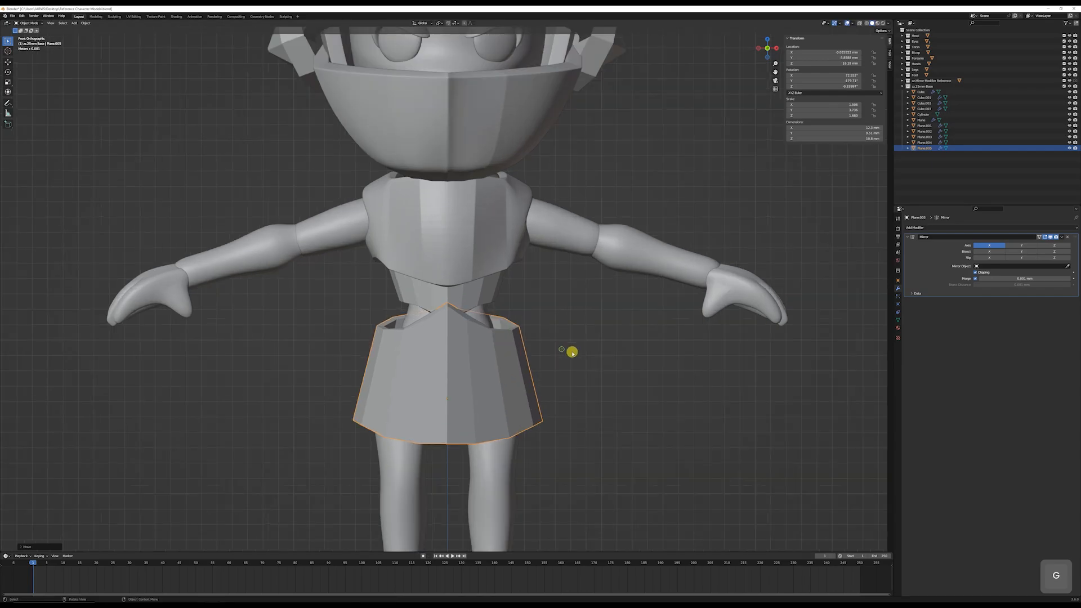
mouse_move(572, 352)
middle_mouse_down()
mouse_move(514, 348)
mouse_move(558, 365)
middle_mouse_up()
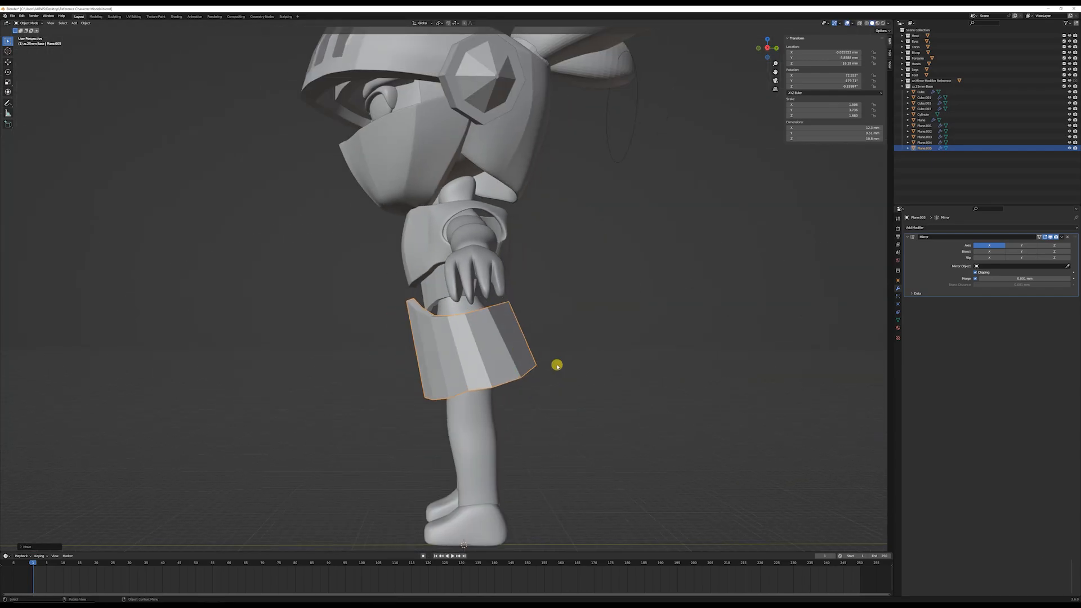
key("KP_1")
key("KP_3")
key("r")
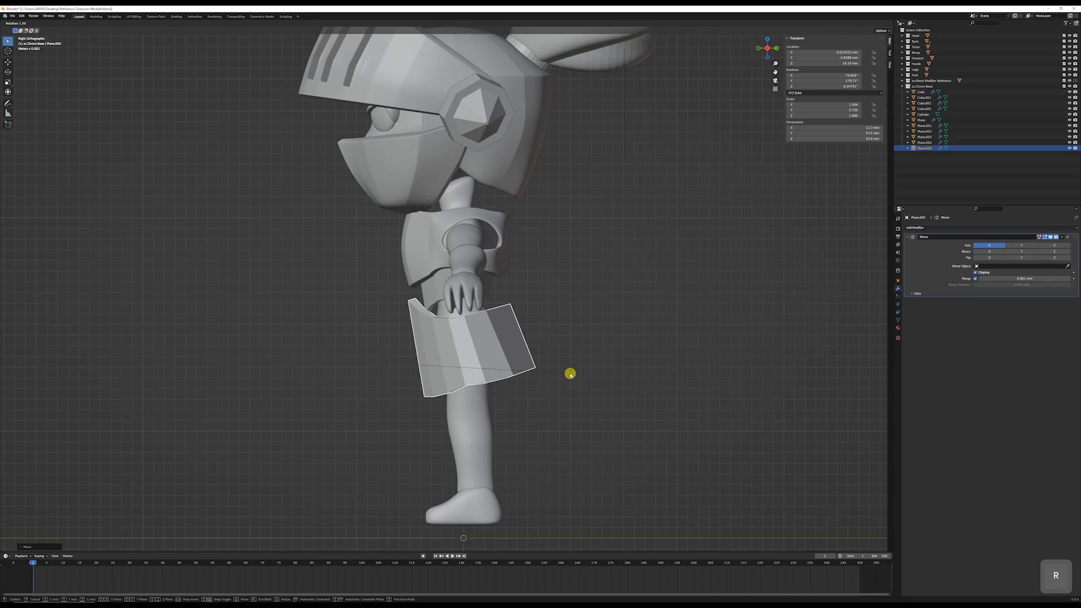
Step: Scale the skirt armor along Y in side view and fine-tune its tilt and position around the hips
left_click(569, 371)
key("s")
key("y")
left_click(569, 363)
key("r")
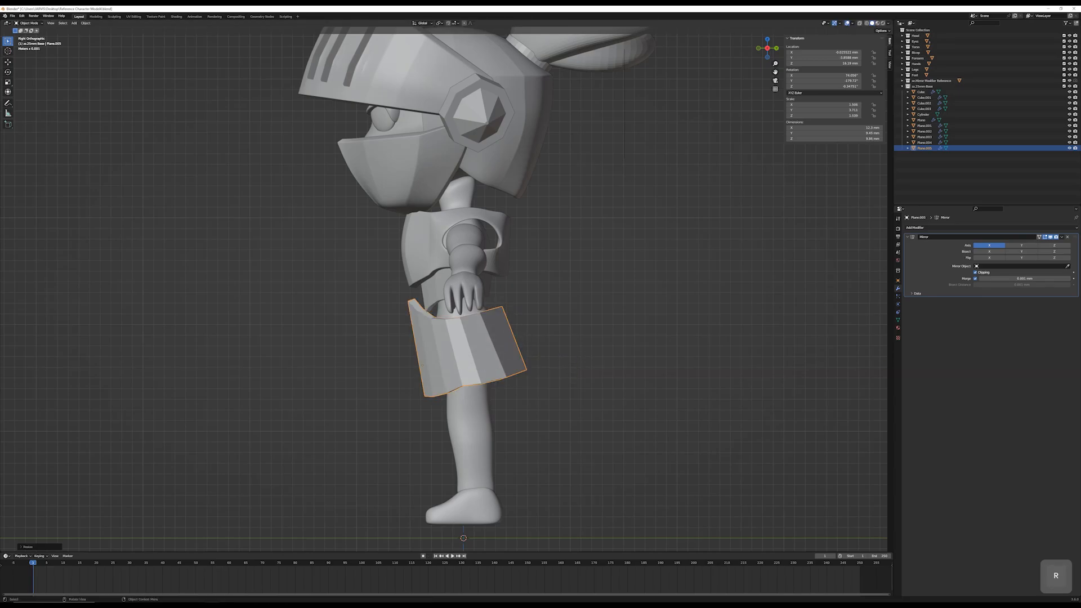
left_click(568, 367)
key("g")
left_click(566, 364)
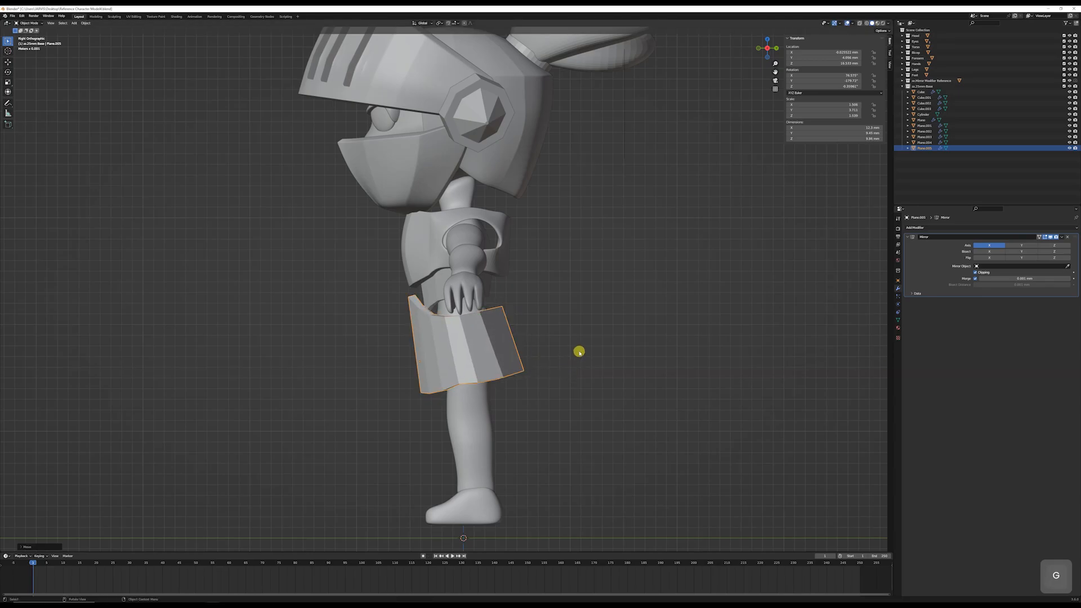
left_click(577, 353)
Step: Duplicate the waist plate below the chest armor and place the copy slightly lower on the torso
scroll(537, 360, "down", 3)
middle_click_drag(537, 360, 611, 366)
scroll(504, 321, "up", 4)
left_click(485, 294)
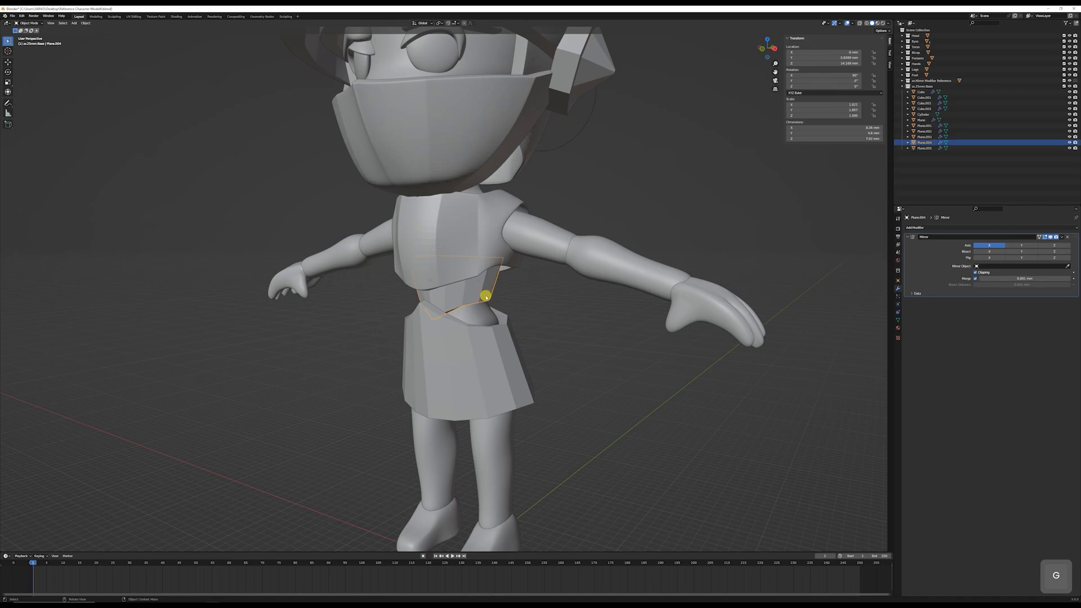
middle_click_drag(485, 296, 509, 306, "alt")
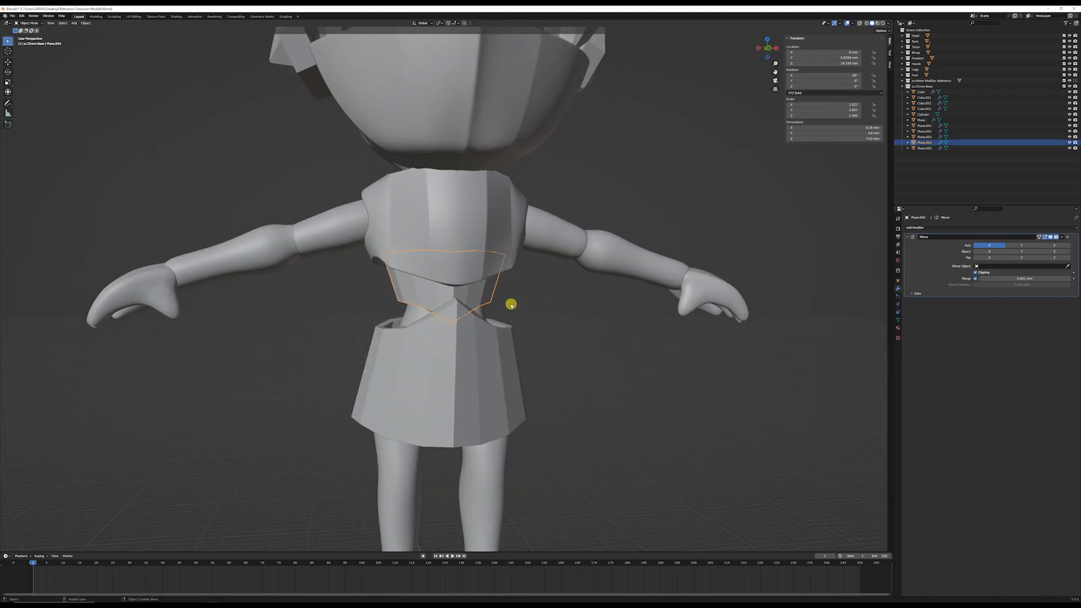
scroll(511, 305, "up", 2)
key("shift+d")
left_click(505, 327)
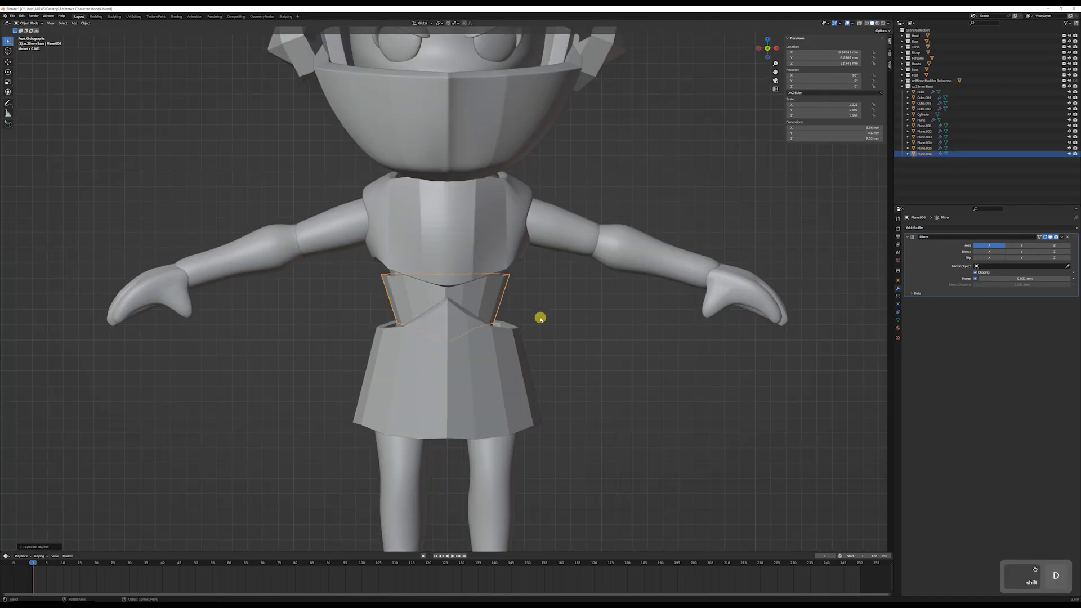
Step: Rotate the duplicated waist plate 180° in front view and lower it along Z over the top of the skirt
key("r")
right_click(394, 279)
key("r")
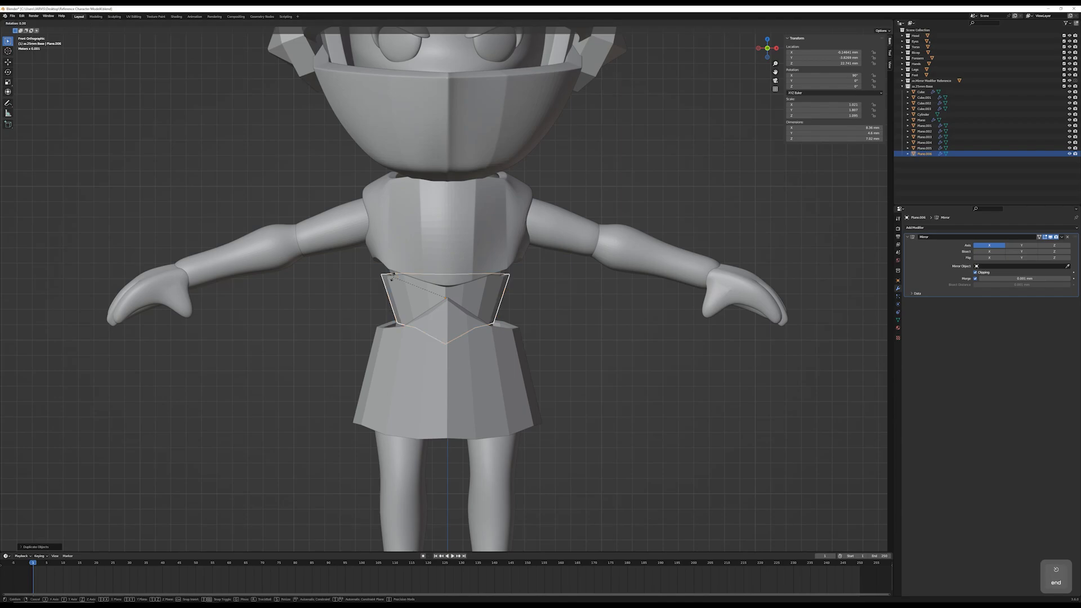
key("Return")
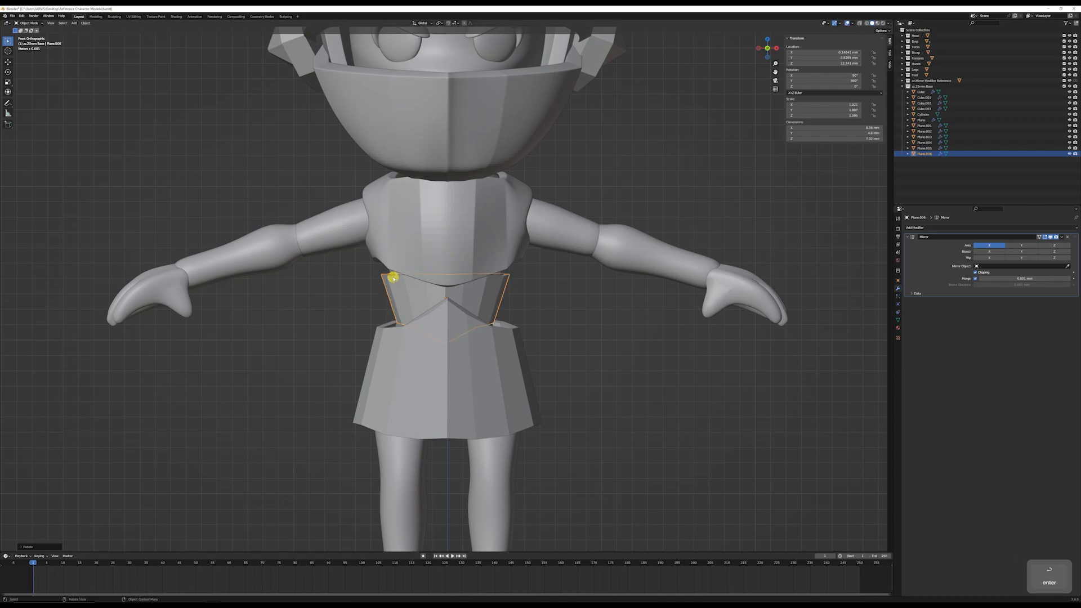
type("r180")
key("Return")
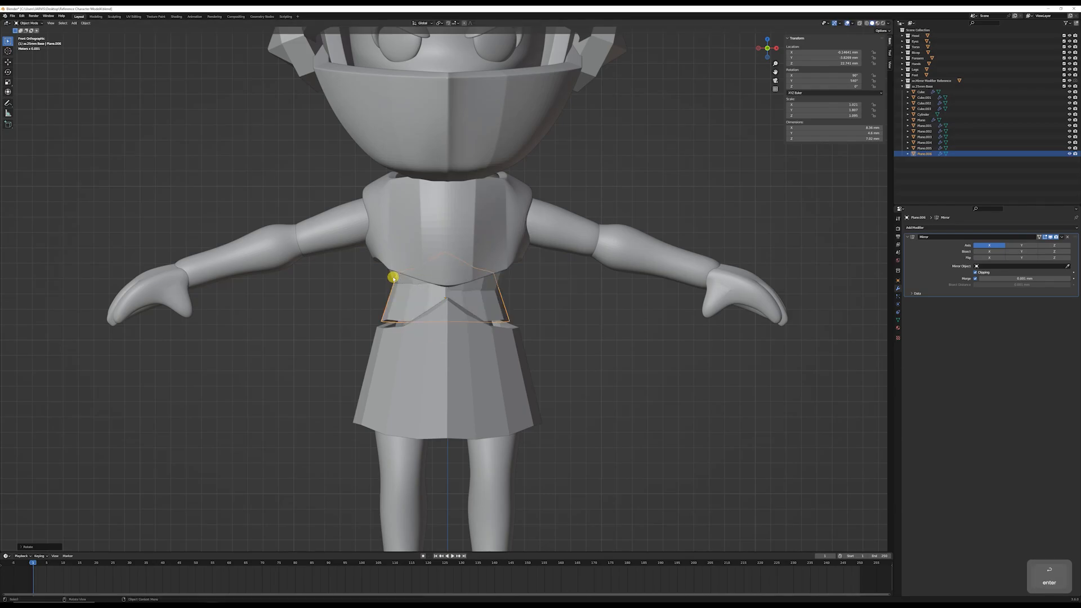
key("g")
key("z")
key("Return")
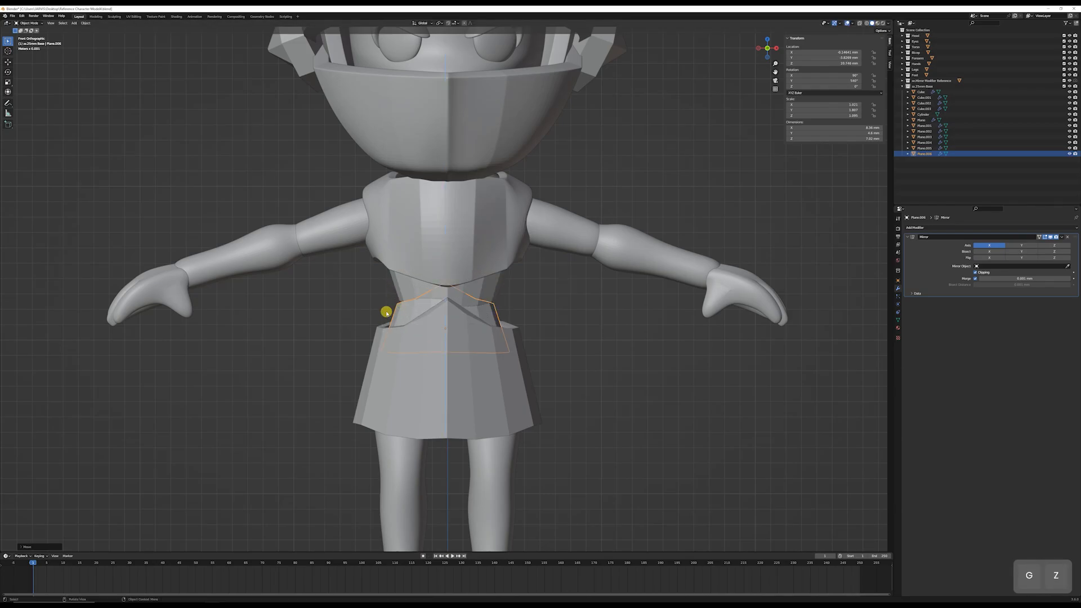
Step: Tilt, shrink and reposition the flipped waist plate in side view so it follows the hips
key("Page_Down")
key("r")
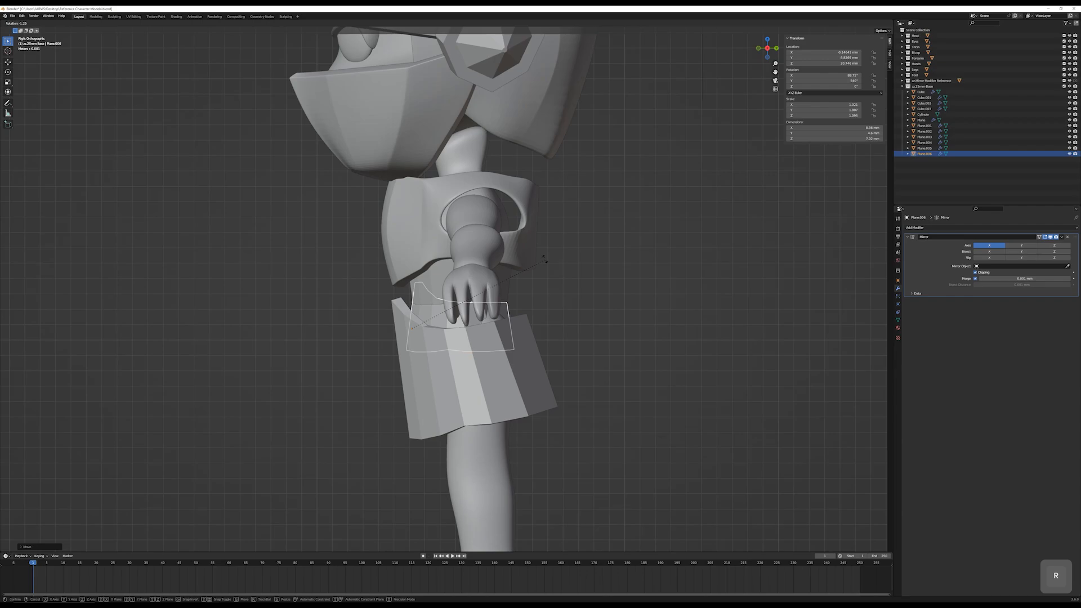
left_click(532, 252)
key("s")
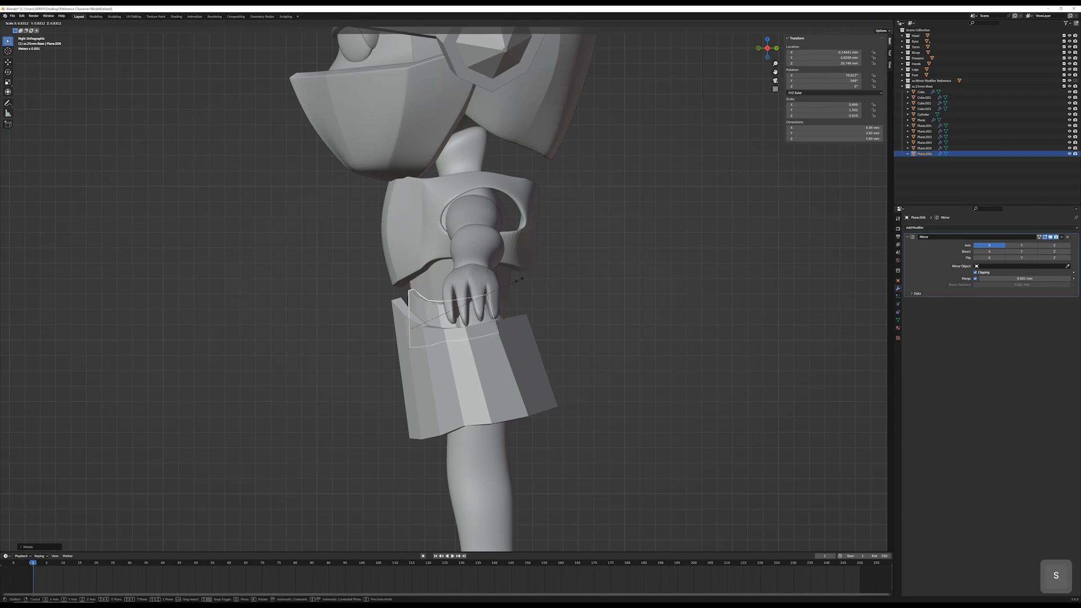
left_click(528, 277)
key("g")
left_click(535, 289)
Step: Scale the flipped waist plate along X and raise it along Z toward the upper waist plate
middle_click_drag(535, 288, 589, 285)
scroll(473, 290, "up", 3)
key("s")
key("x")
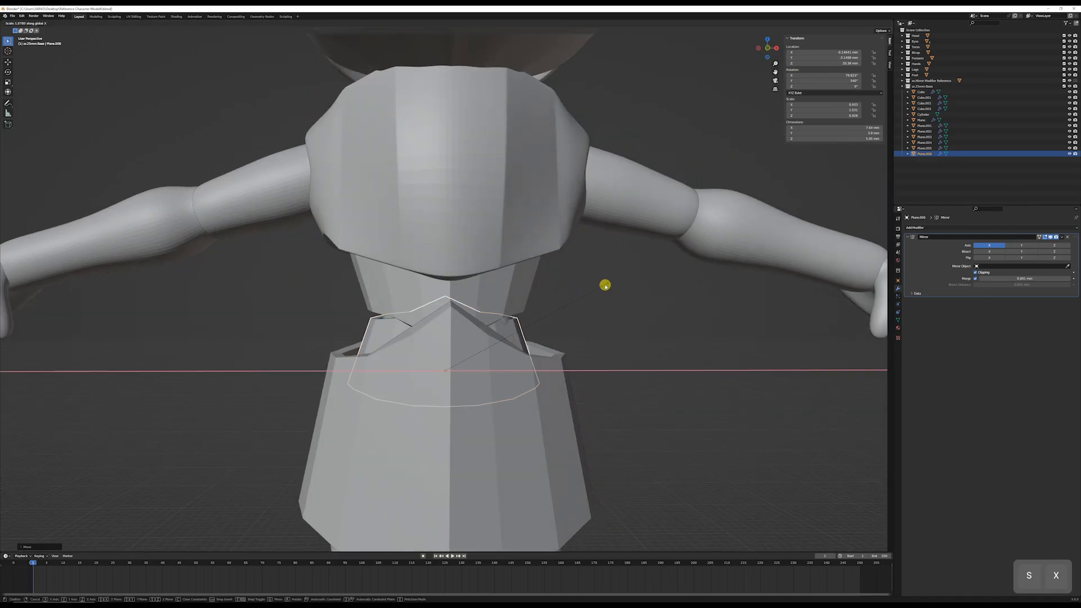
left_click(604, 285)
key("g")
key("z")
left_click(584, 275)
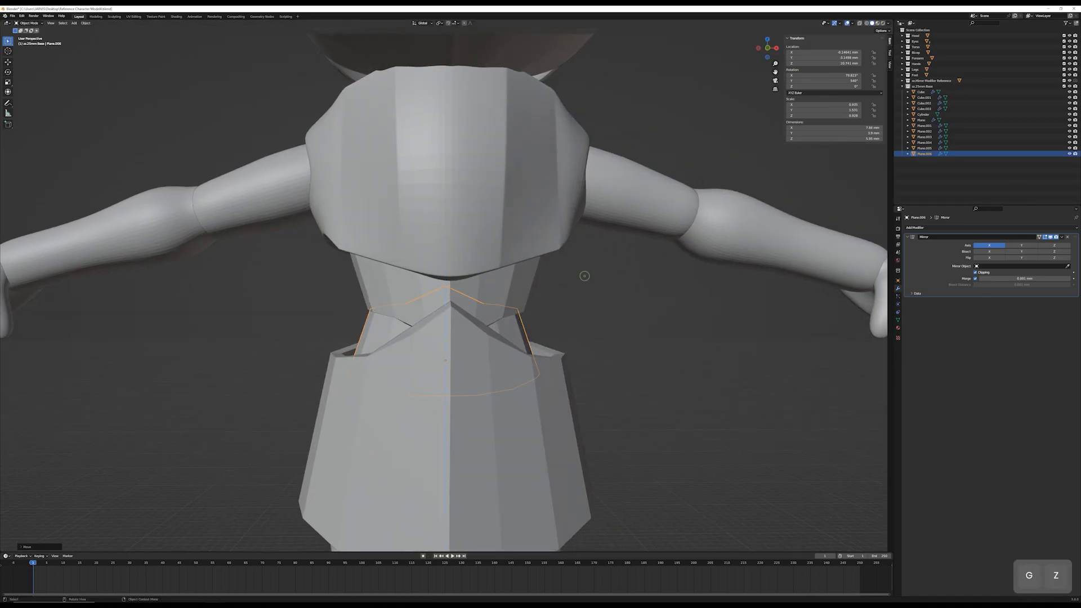
Step: Scale the flipped waist plate along Z and along Y to fit it around the waist
key("s")
key("z")
left_click(502, 295)
middle_click_drag(501, 295, 554, 307)
scroll(506, 311, "up", 4)
key("s")
key("y")
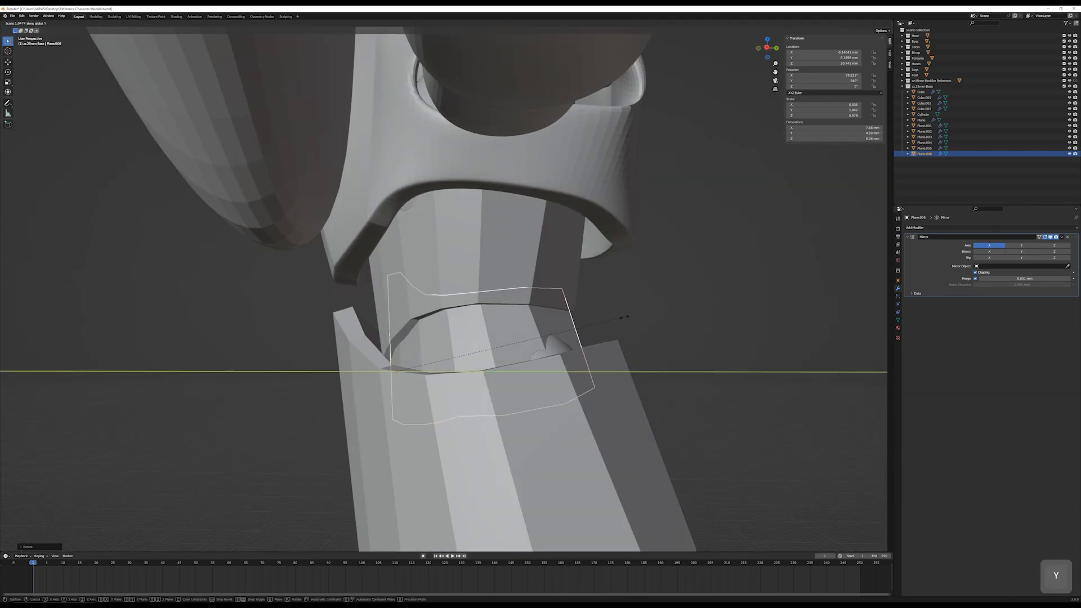
left_click(616, 324)
Step: Enlarge the lower edge vertices of the flipped waist plate in wireframe edit mode and move them down slightly
middle_click_drag(613, 324, 523, 351)
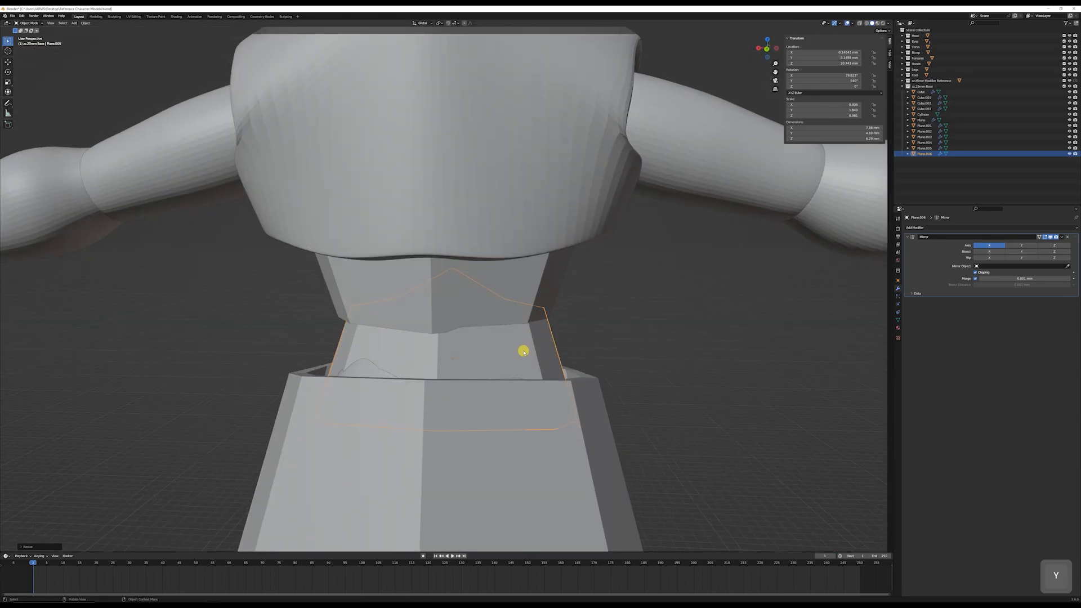
key("End")
key("Tab")
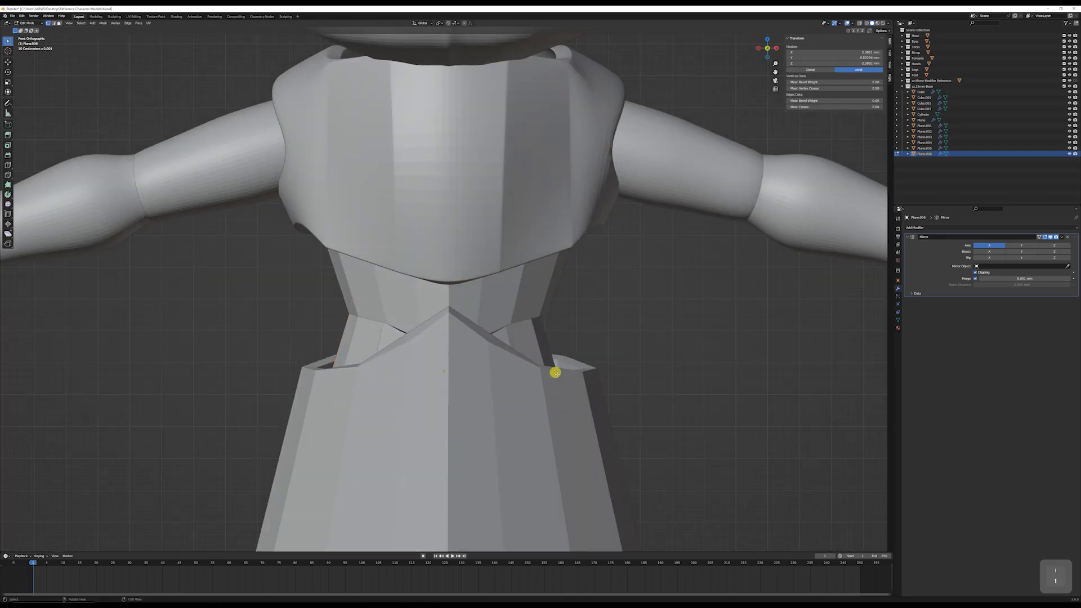
key("Tab")
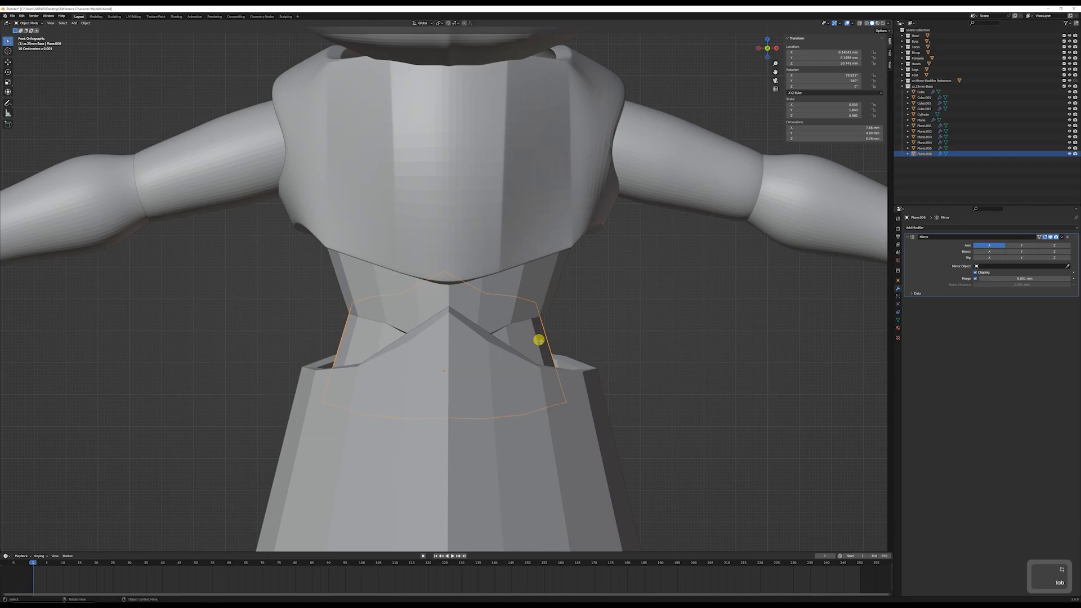
key("Tab")
key("shift+z")
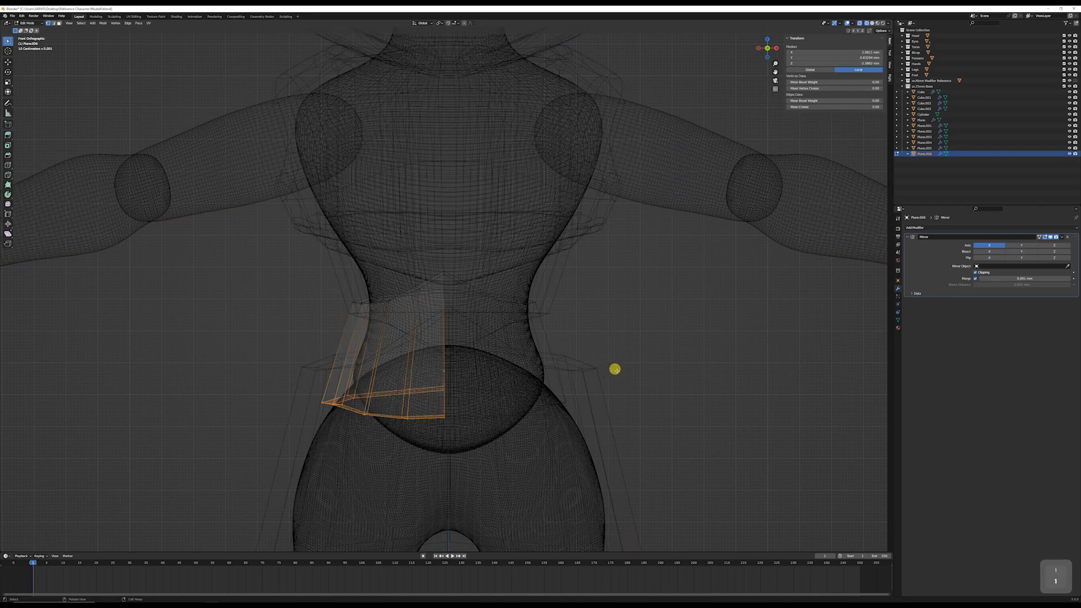
left_click_drag(619, 363, 206, 506)
key("s")
left_click(721, 403)
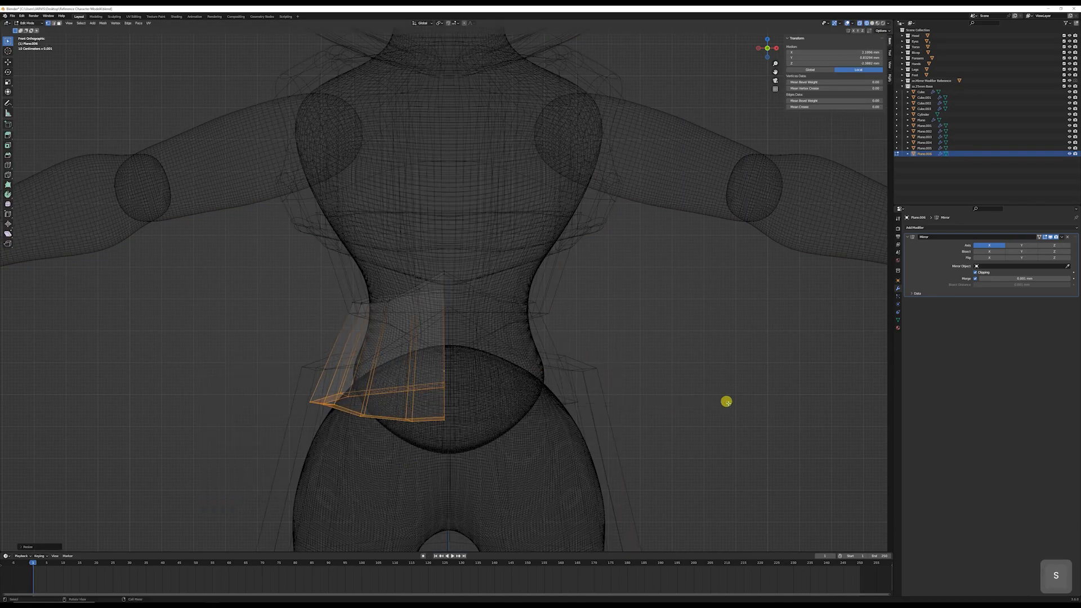
key("g")
left_click(727, 413)
key("Tab")
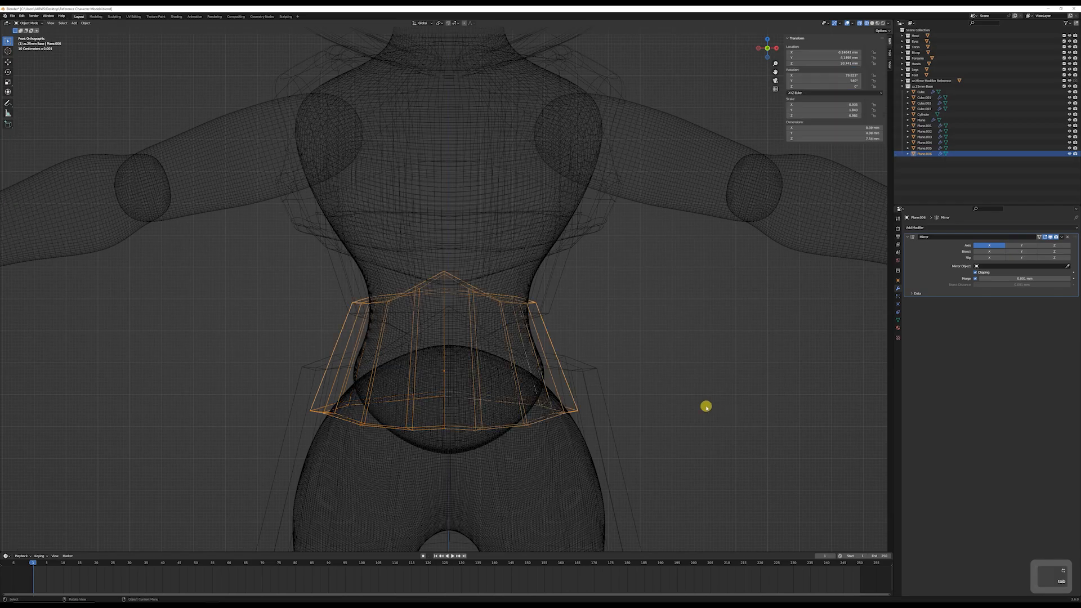
Step: Return to solid shading in object mode and shift the flipped waist plate to center it on the body
key("shift+z")
key("Tab")
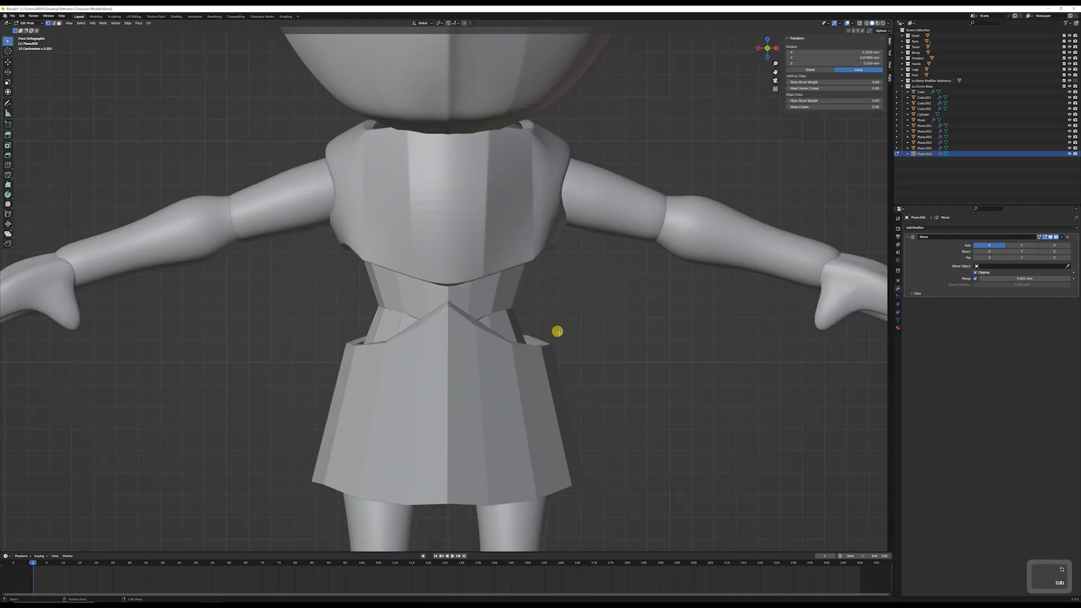
key("Tab")
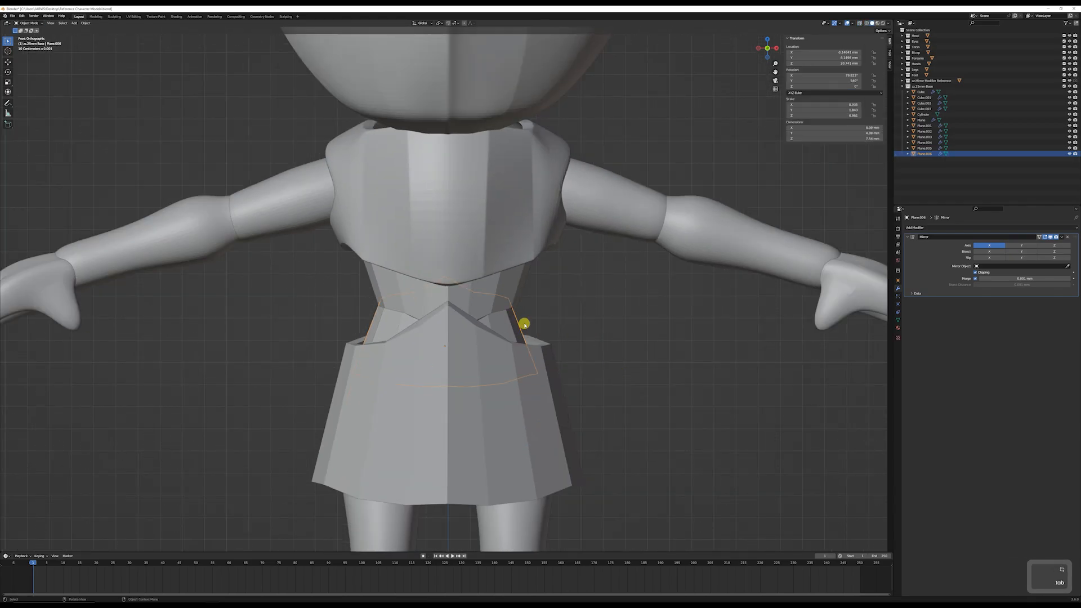
key("g")
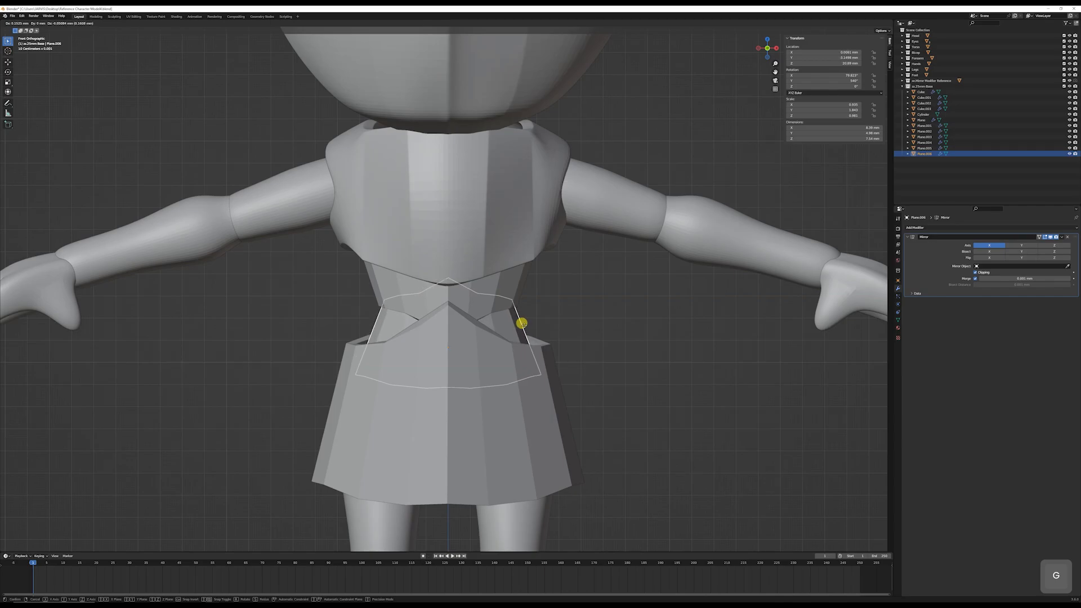
left_click(522, 324)
Step: Examine the overall proportions of the armored character from a distance
scroll(572, 299, "down", 5)
middle_click_drag(538, 314, 520, 357)
scroll(593, 321, "down", 5)
scroll(497, 330, "down", 2)
scroll(475, 290, "up", 3)
scroll(556, 338, "down", 3)
scroll(520, 357, "up", 2)
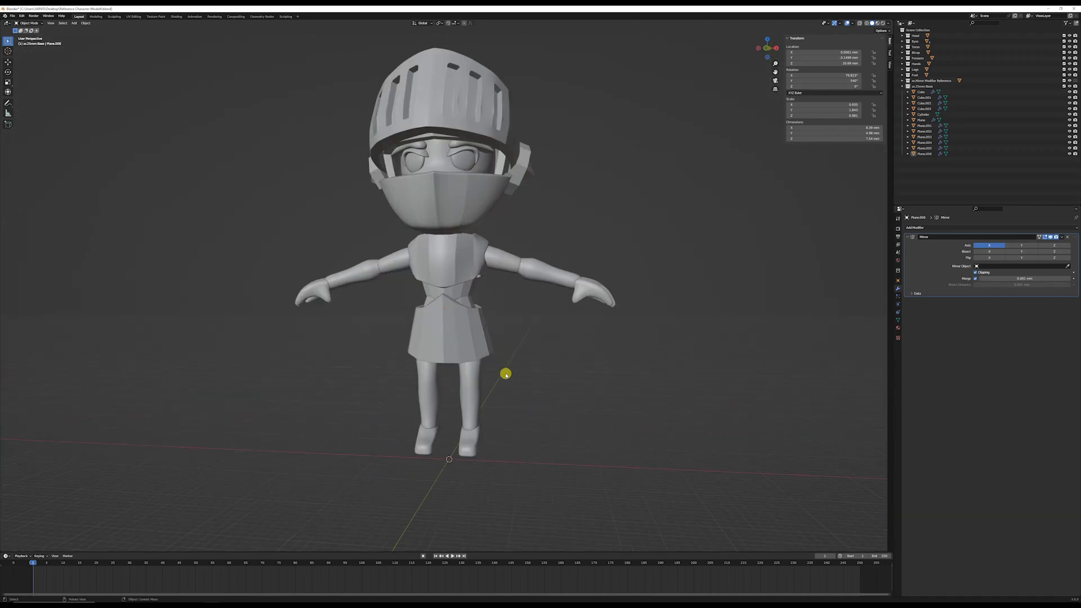
Step: Add a cube in front view, place it on the character's left elbow and rotate it to match the arm's slope
key("KP_1")
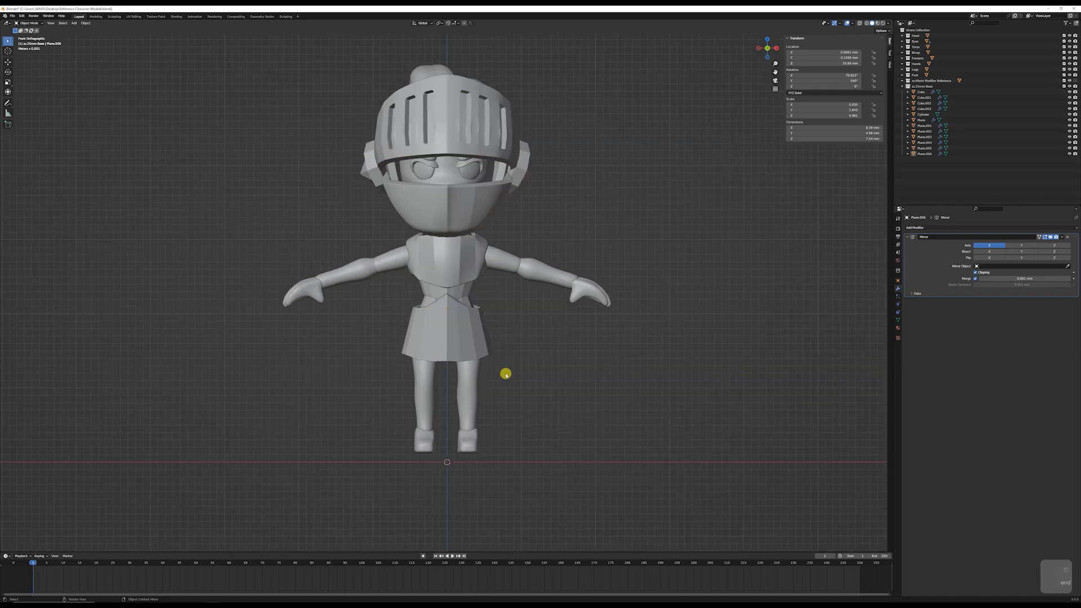
key("shift+a")
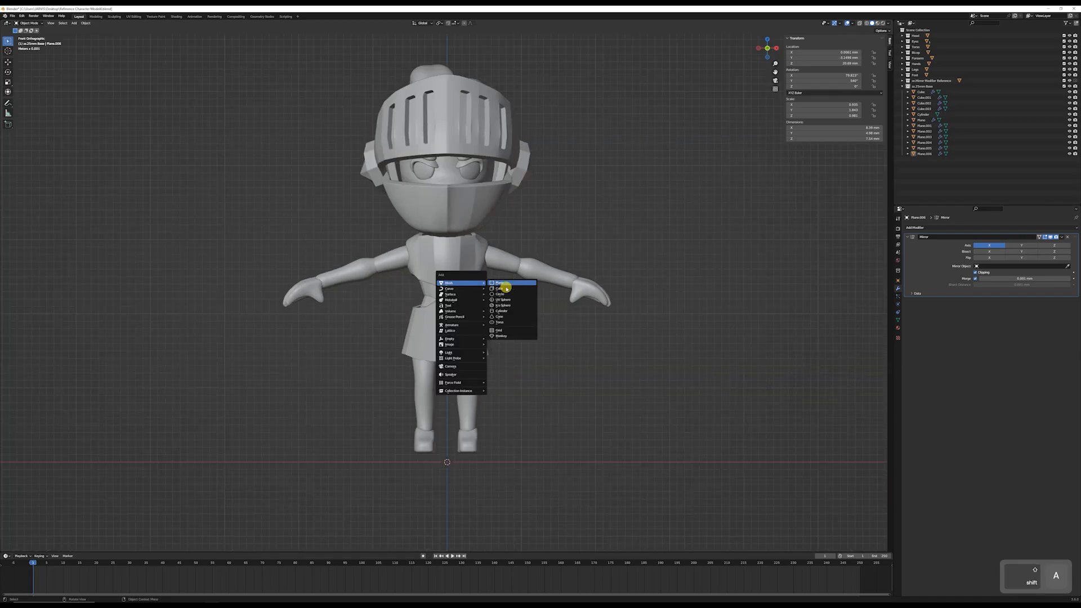
left_click(500, 291)
key("g")
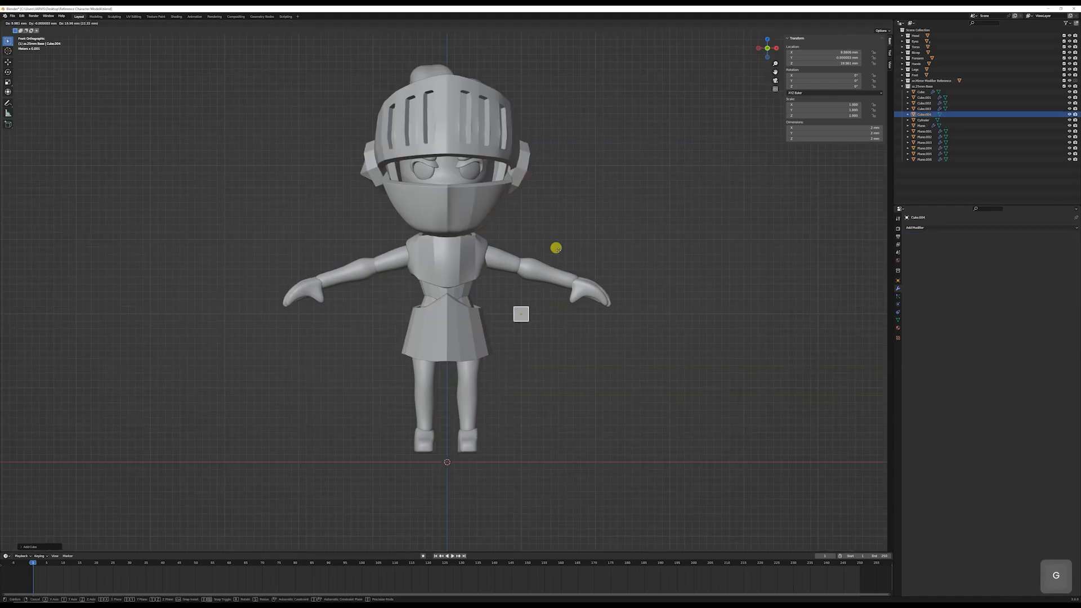
left_click(566, 260)
key("r")
left_click(540, 242)
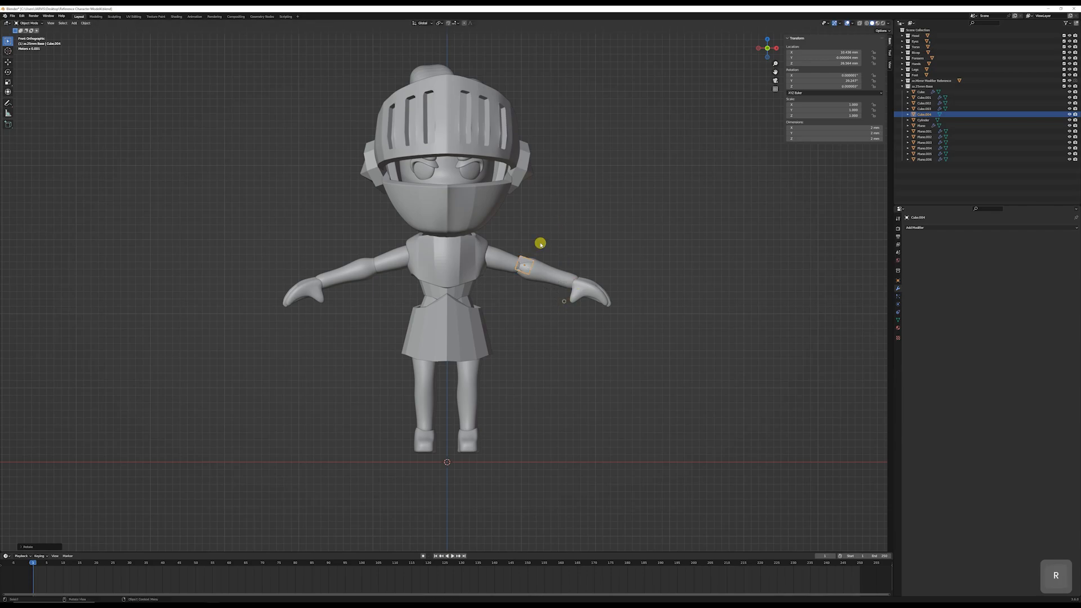
Step: Enlarge the arm cube to about 5 mm per side and refine its position and rotation around the arm
key("s")
left_click(572, 183)
key("g")
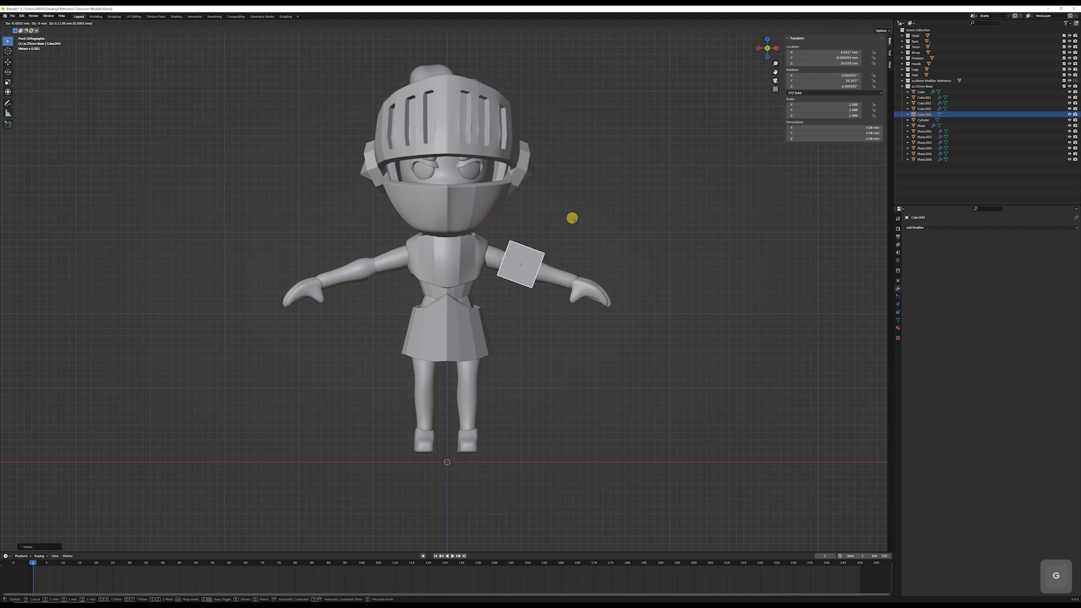
left_click(579, 225)
key("r")
left_click(582, 225)
Step: Extrude the arm cube's outer face along the forearm toward the wrist in edit mode
middle_click_drag(581, 237, 508, 253)
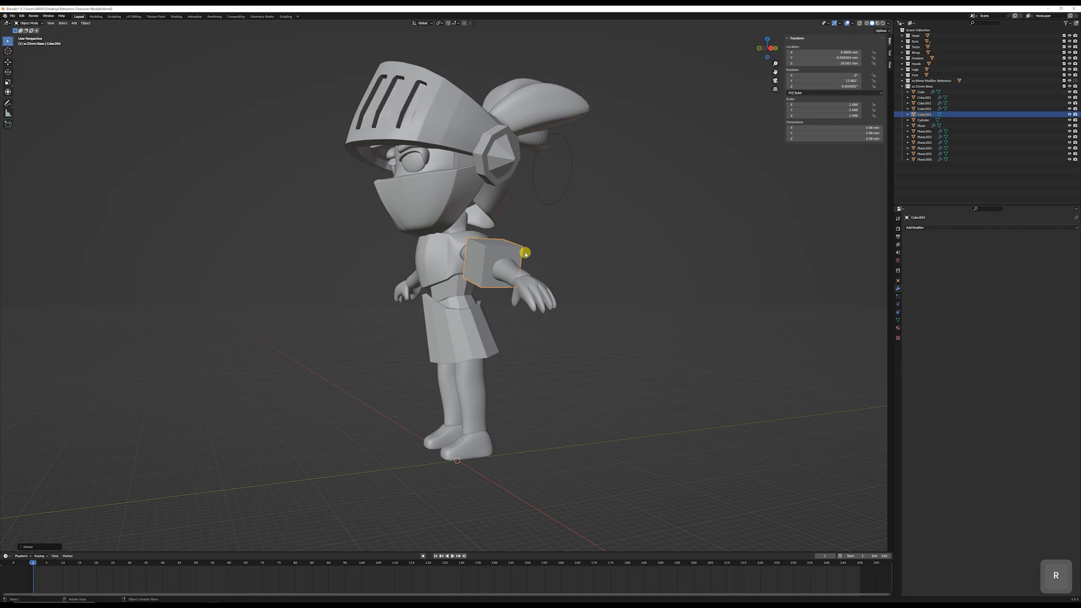
key("Tab")
key("2")
scroll(506, 255, "up", 1)
left_click(506, 255)
key("3")
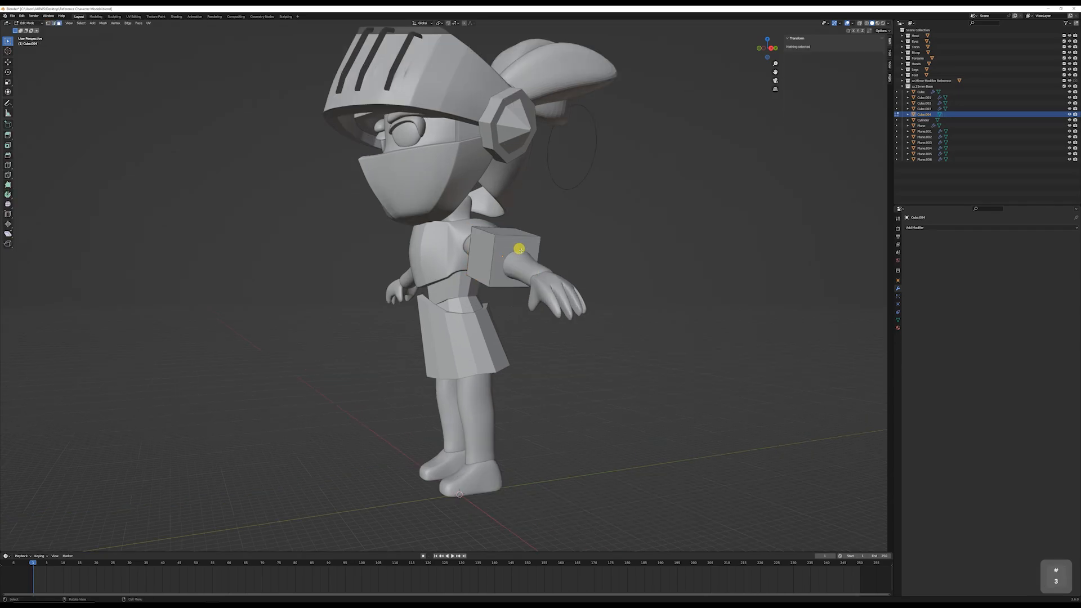
left_click(523, 251)
key("KP_1")
key("e")
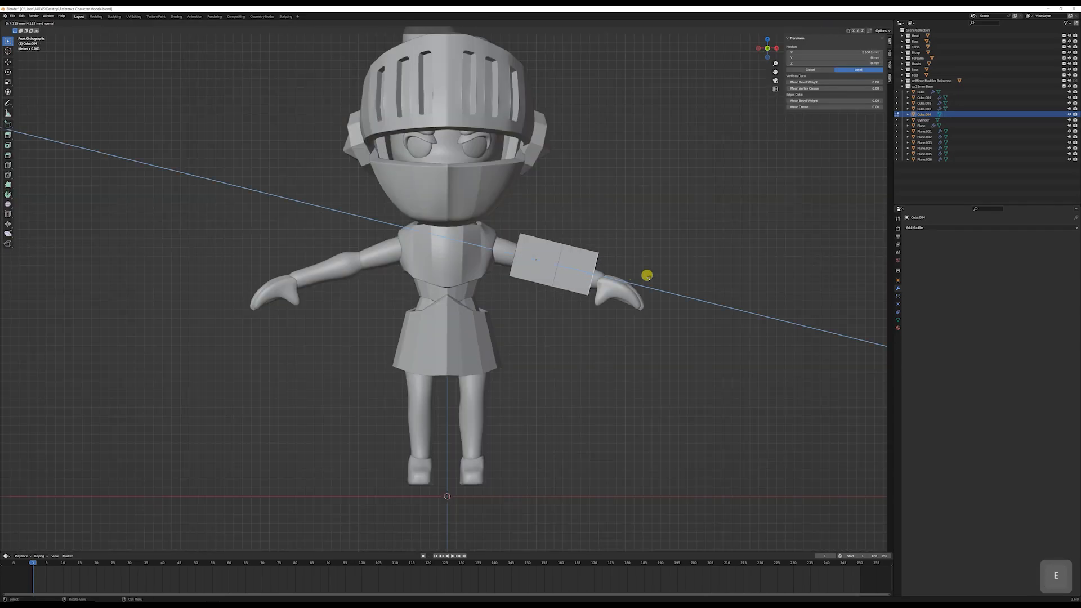
left_click(646, 275)
Step: Taper the extruded block by shrinking its wrist-side face, and move and rotate that face to align with the wrist
key("s")
left_click(632, 266)
key("g")
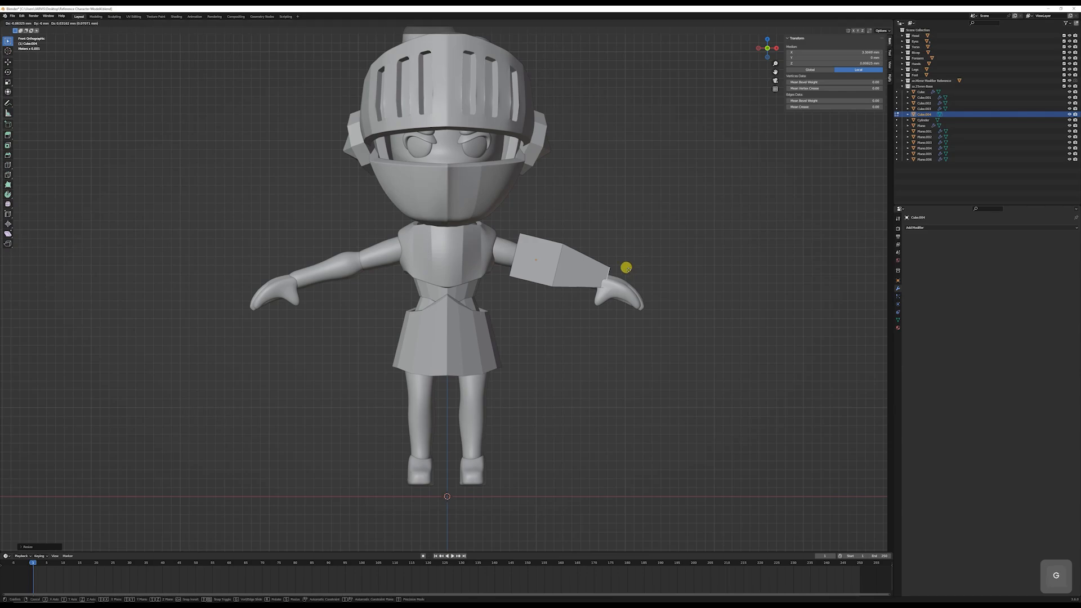
left_click(625, 270)
key("r")
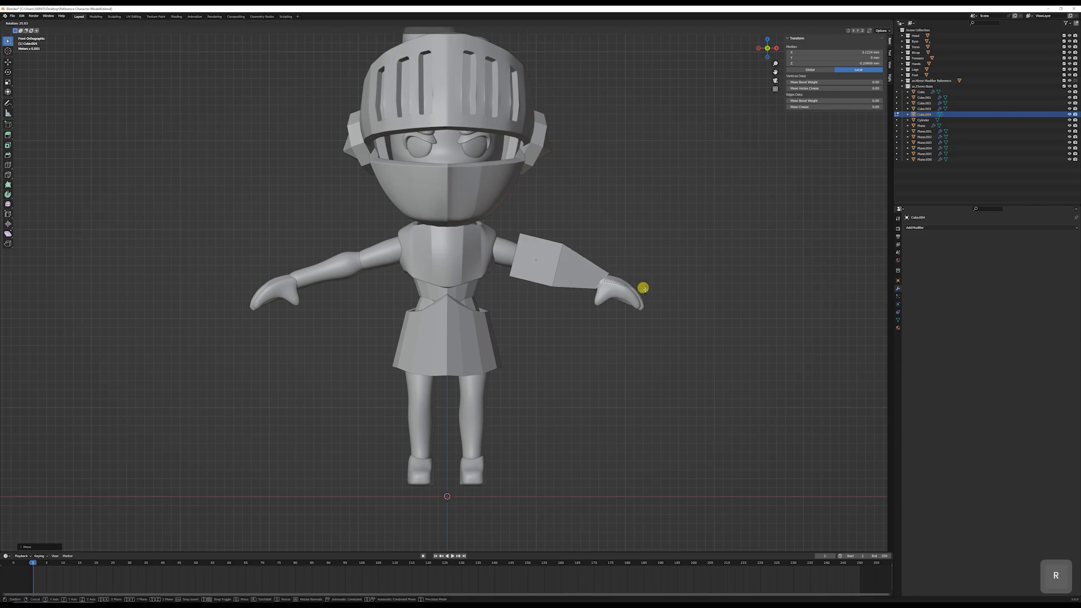
left_click(643, 288)
middle_click_drag(643, 289, 558, 260)
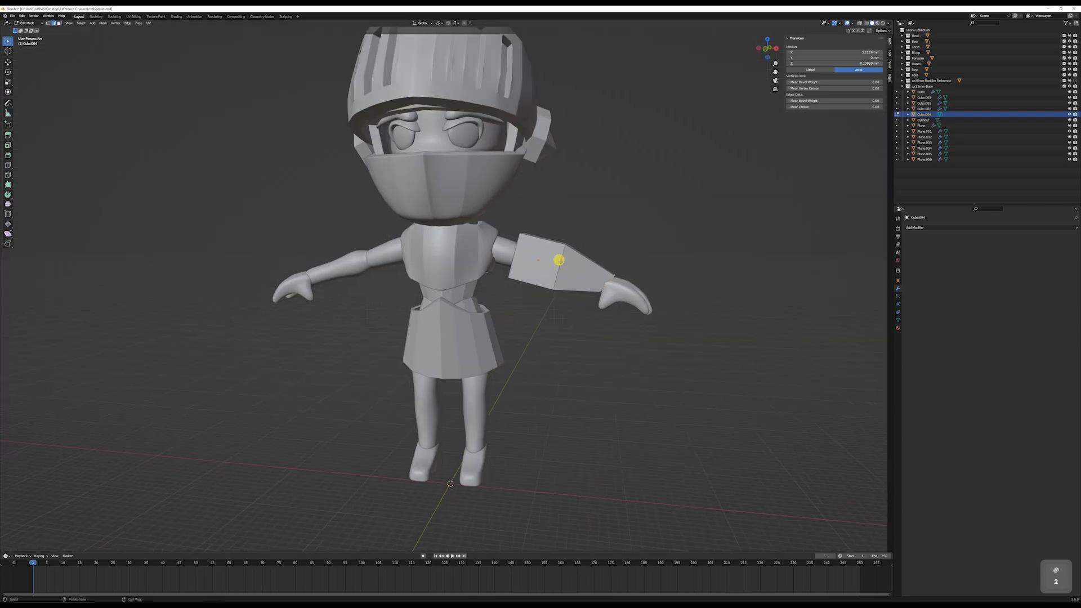
Step: Scale the arm guard's middle edge loop and shift it along the Y axis to center it around the arm
key("s")
left_click(595, 243)
middle_click_drag(569, 265, 531, 323)
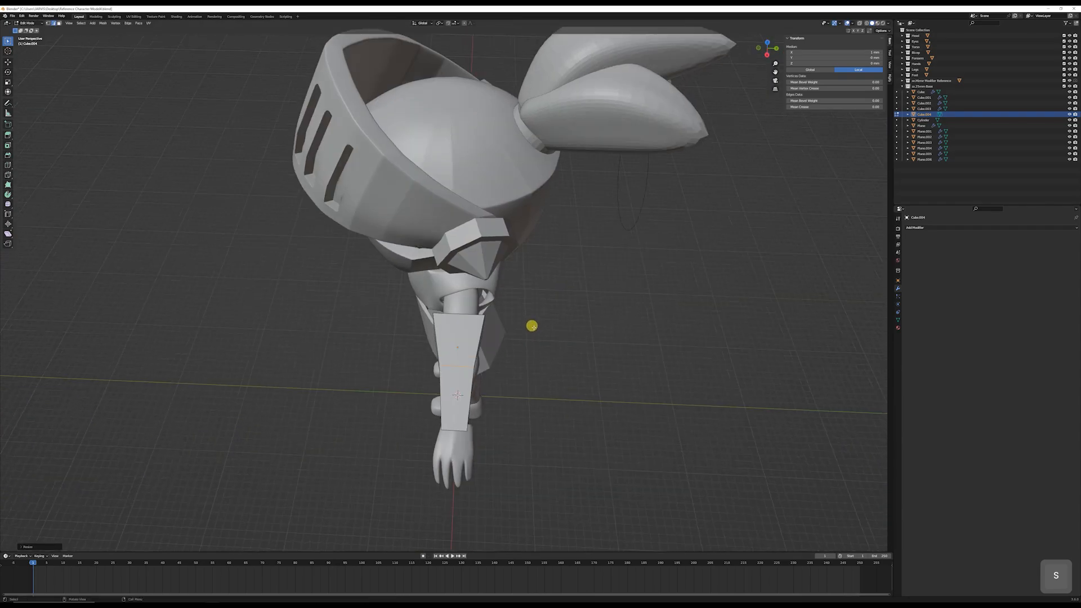
key("g")
key("y")
left_click(537, 327)
key("s")
right_click(533, 333)
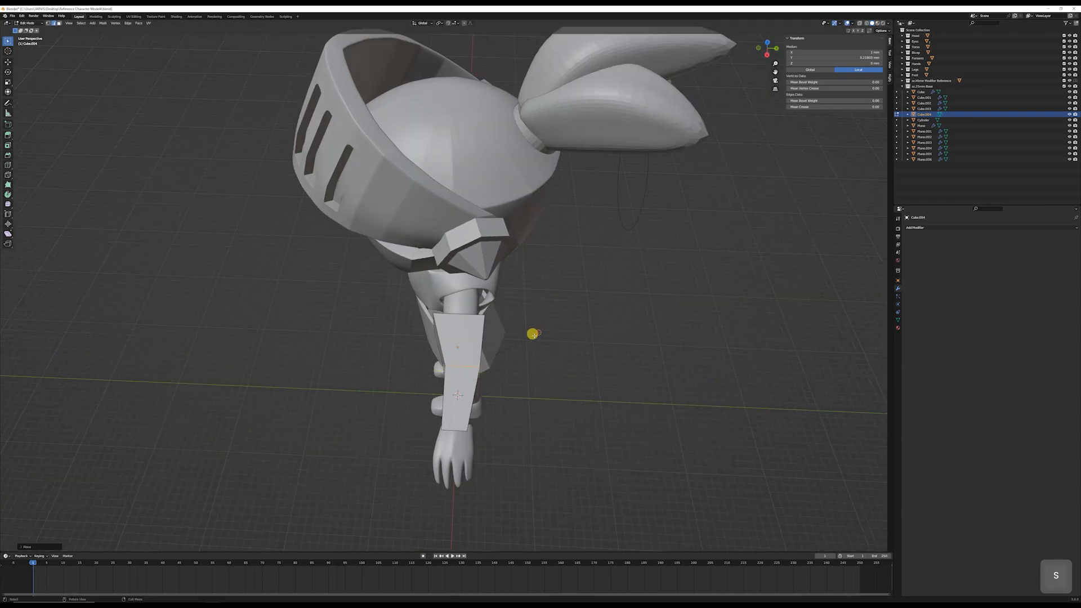
Step: Widen the arm guard's middle edge loop along the Y axis only
key("s")
key("x")
right_click(546, 339)
key("s")
key("y")
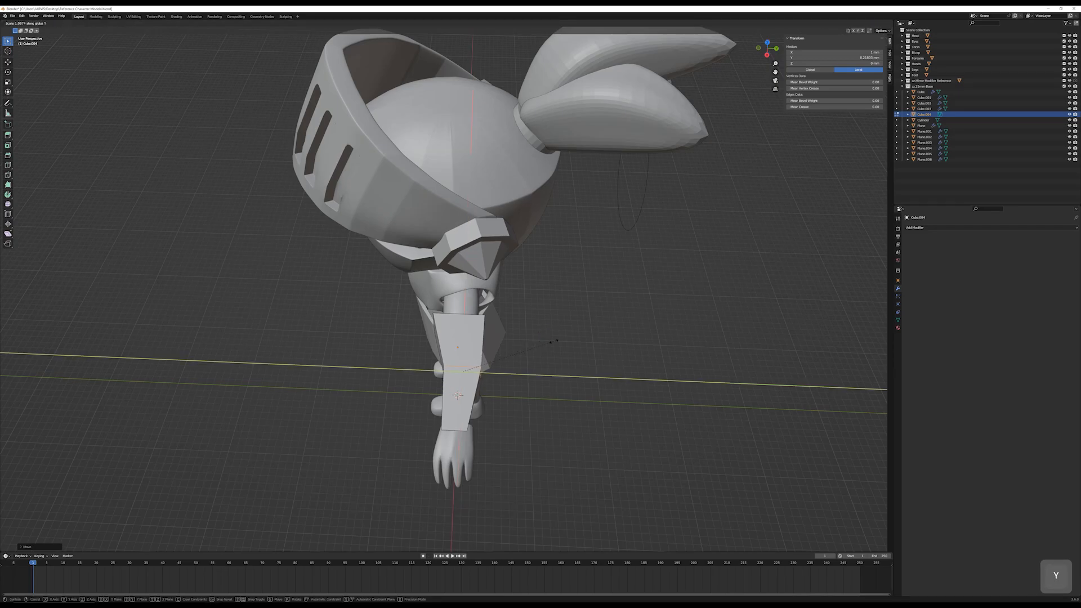
left_click(575, 342)
middle_click_drag(575, 343, 565, 216)
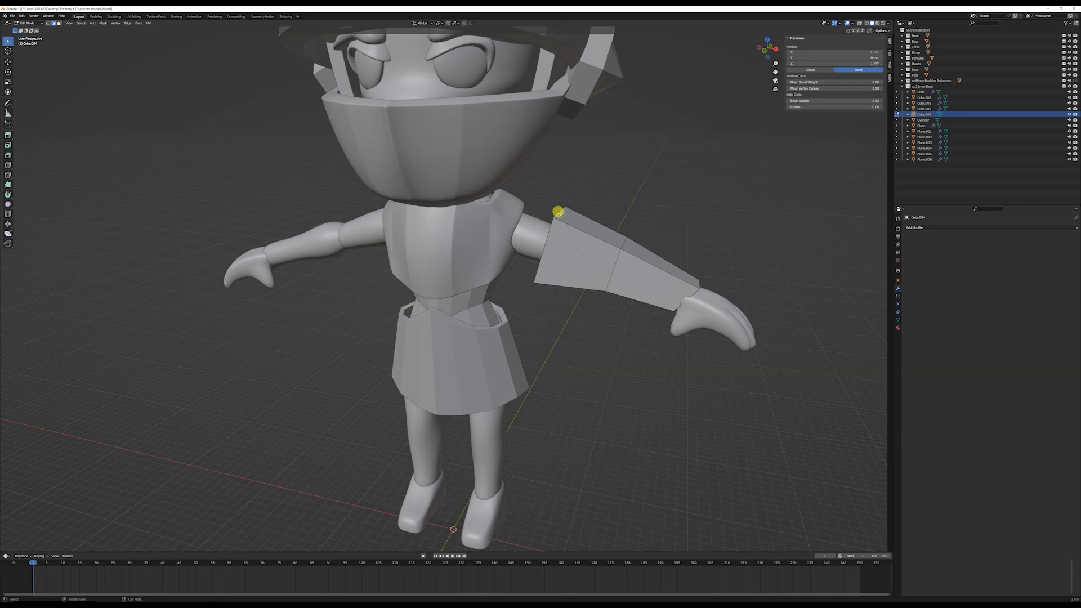
Step: Add a centered lengthwise loop cut running along the top and underside of the arm guard
key("ctrl+r")
left_click(571, 213)
right_click(571, 213)
middle_click_drag(571, 214, 580, 217)
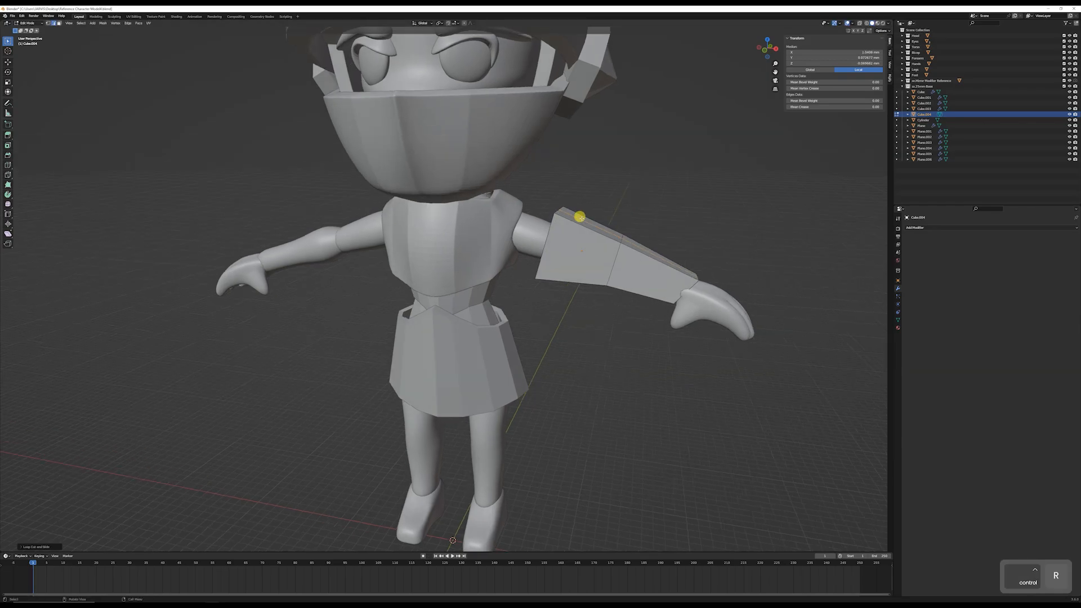
Step: Raise the arm guard's top center edge in front view and rotate it to form a sloping ridge
key("KP_1")
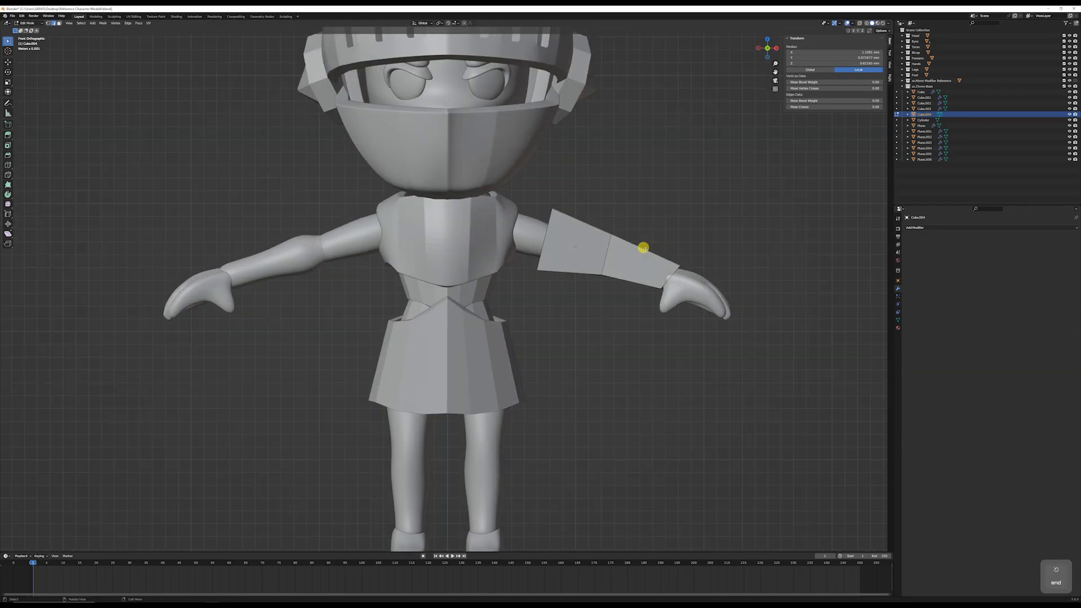
key("g")
left_click(640, 230)
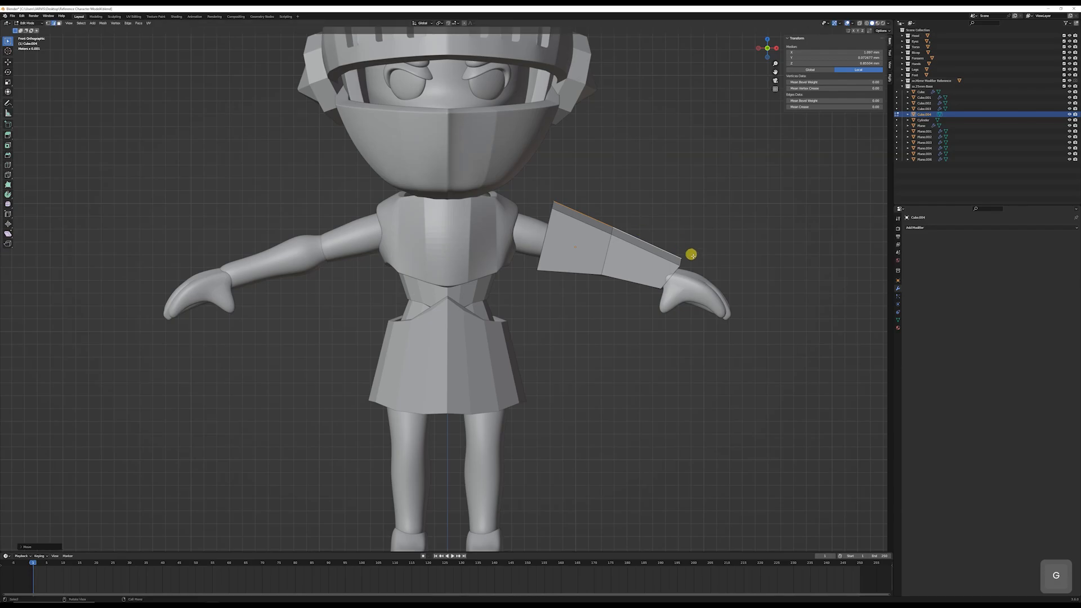
key("r")
left_click(688, 261)
Step: Select the arm guard's underside center edges, then rotate and lower them in front view to form a bottom ridge
middle_click_drag(687, 261, 647, 315)
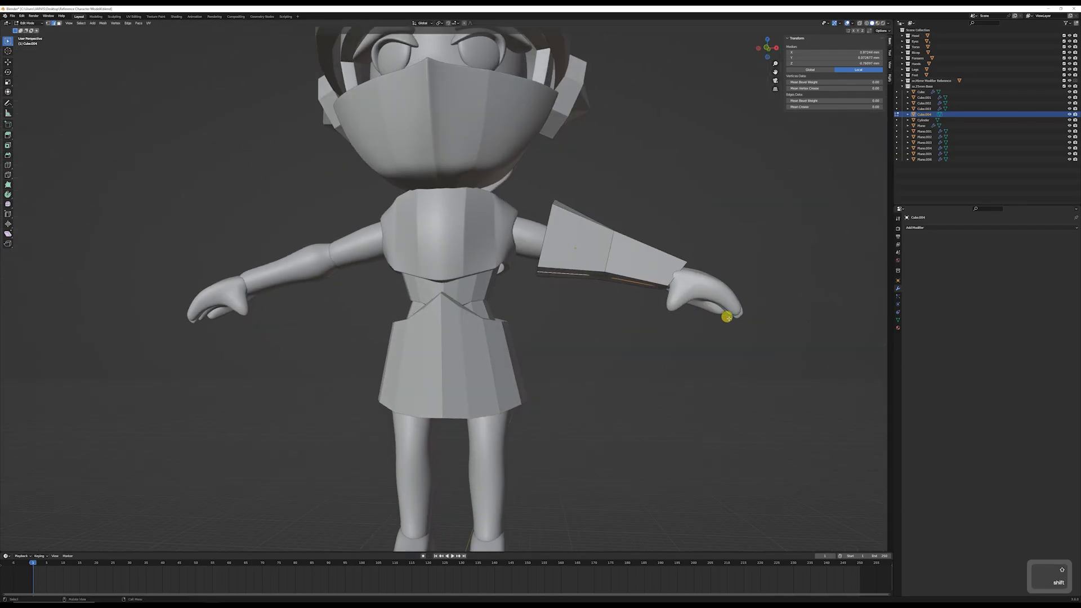
key("End")
key("r")
left_click(724, 294)
key("g")
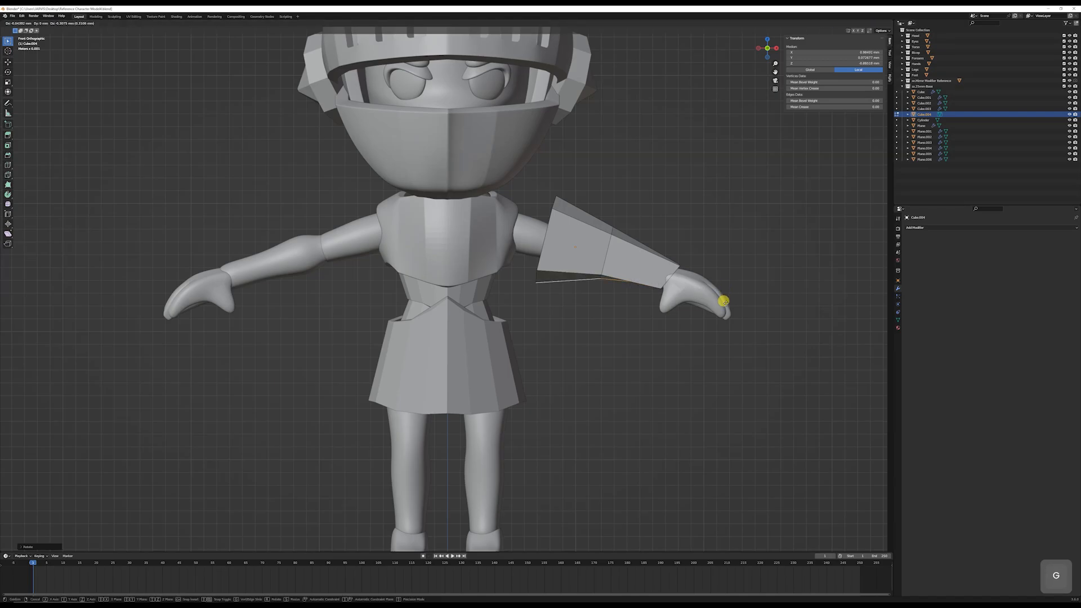
left_click(723, 303)
Step: Add a centered lengthwise loop cut along the arm guard's front and back sides
middle_click_drag(723, 303, 326, 313)
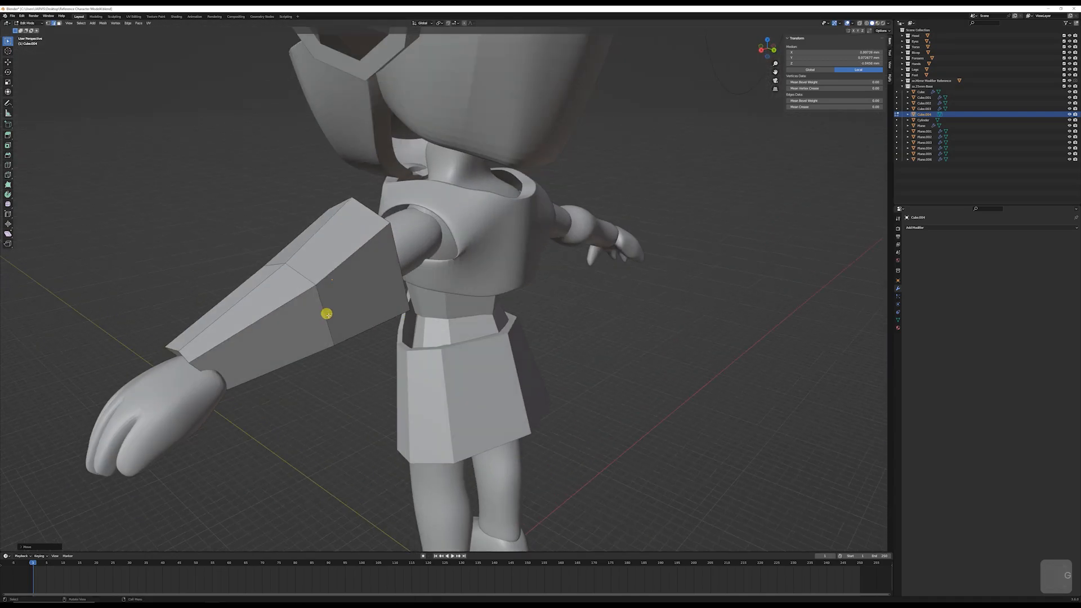
left_click(327, 314)
key("ctrl+r")
left_click(336, 311)
right_click(338, 311)
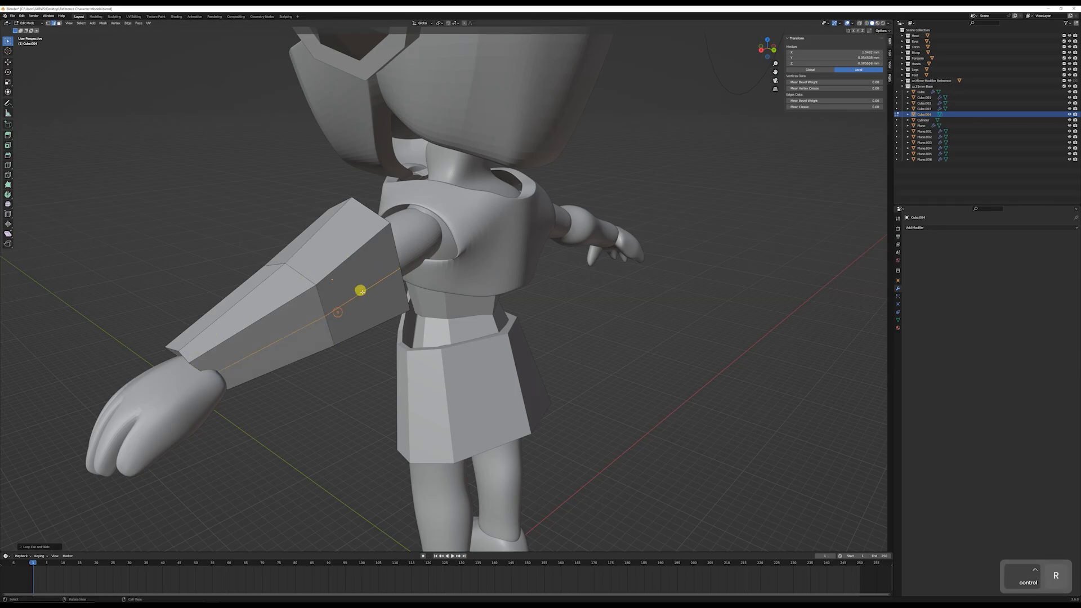
Step: Select the center edges on the arm guard's back side, then rotate and move them outward
left_click(362, 291)
left_click(291, 337, "shift")
middle_click_drag(316, 332, 401, 351)
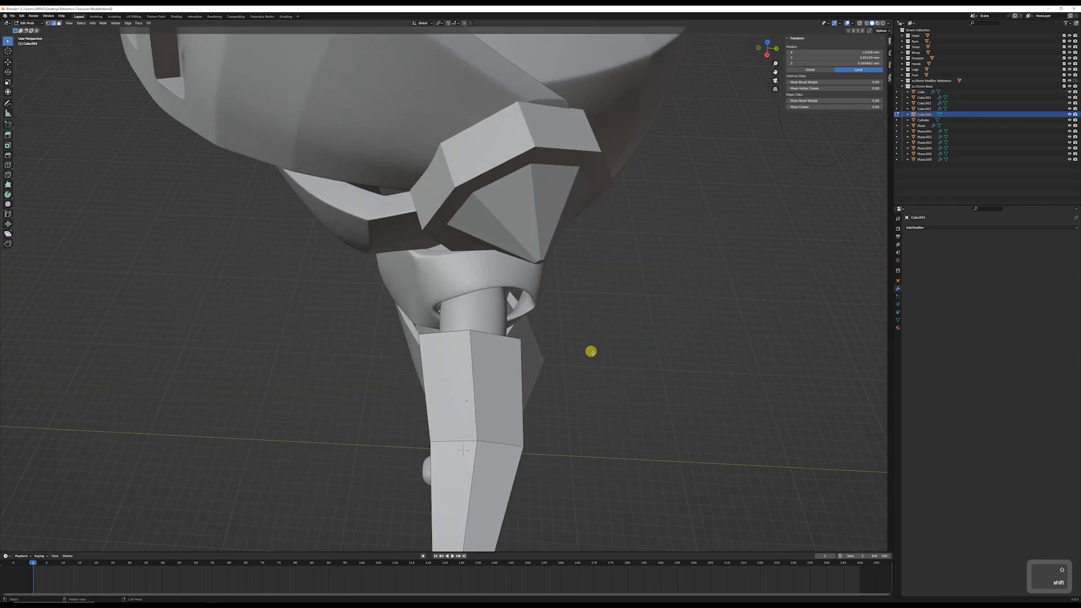
key("r")
left_click(608, 360)
key("g")
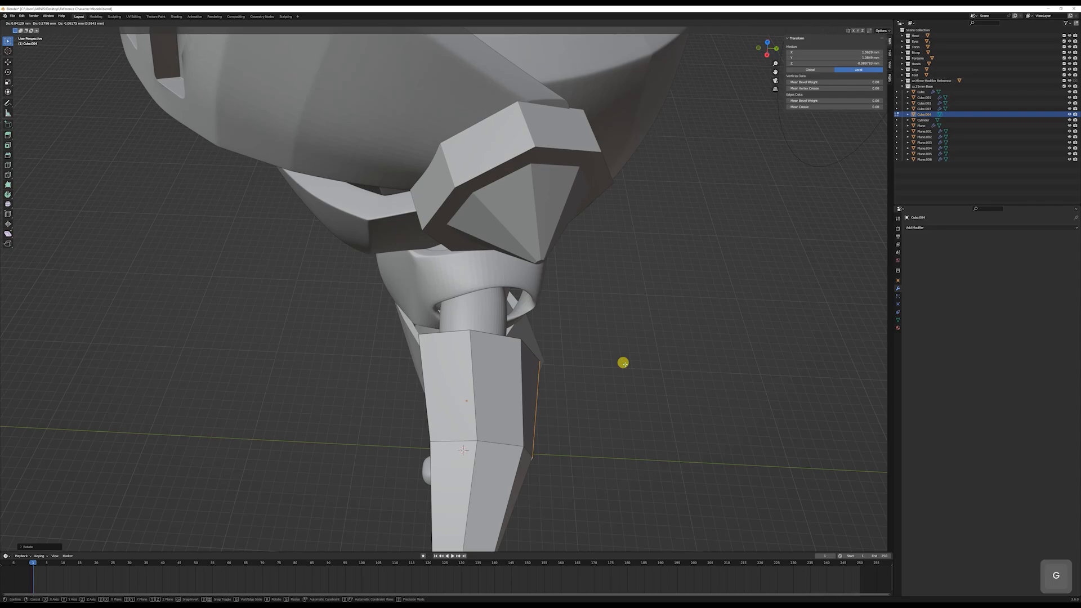
left_click(623, 363)
Step: Select the center edges on the arm guard's front side and move them to round out the shape
middle_click_drag(624, 363, 580, 287)
left_click(642, 326, "shift")
mouse_move(641, 329)
middle_mouse_down()
mouse_move(601, 367)
mouse_move(588, 360)
mouse_move(632, 314)
mouse_move(650, 314)
middle_mouse_up()
key("g")
left_click(581, 361)
scroll(581, 361, "down", 6)
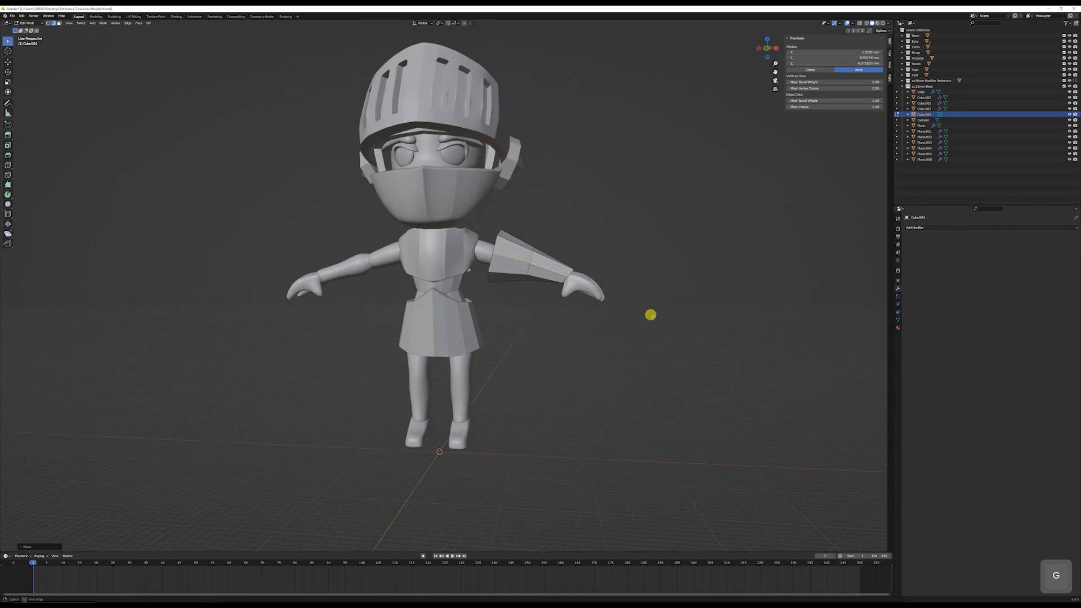
Step: Return to object mode and reposition the whole arm guard around the forearm in top view
key("Tab")
scroll(585, 310, "down", 3)
middle_click_drag(565, 311, 512, 374)
scroll(554, 293, "up", 3)
key("KP_1")
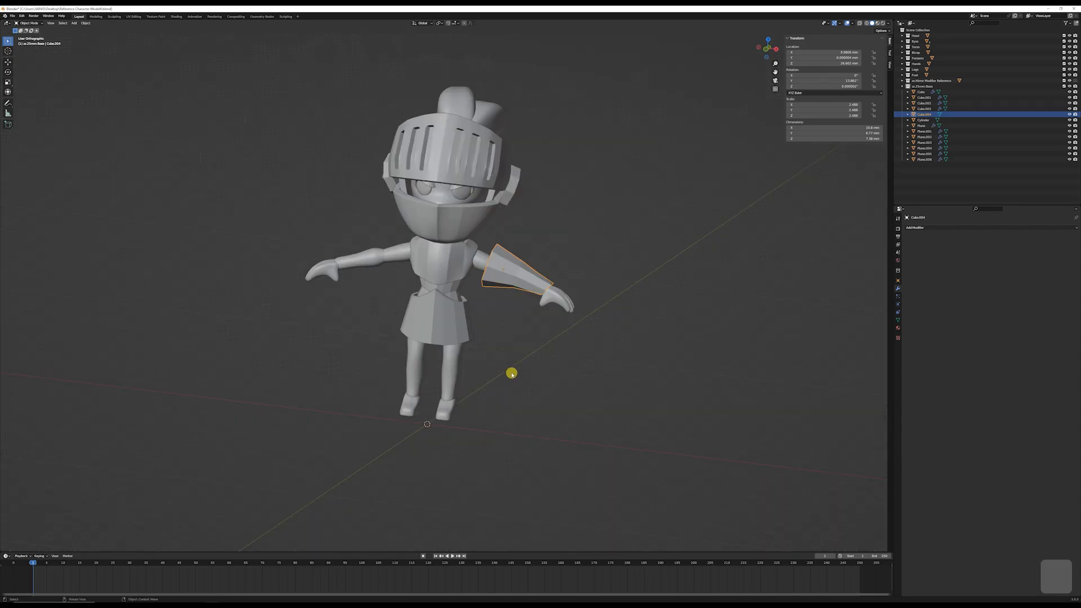
key("KP_7")
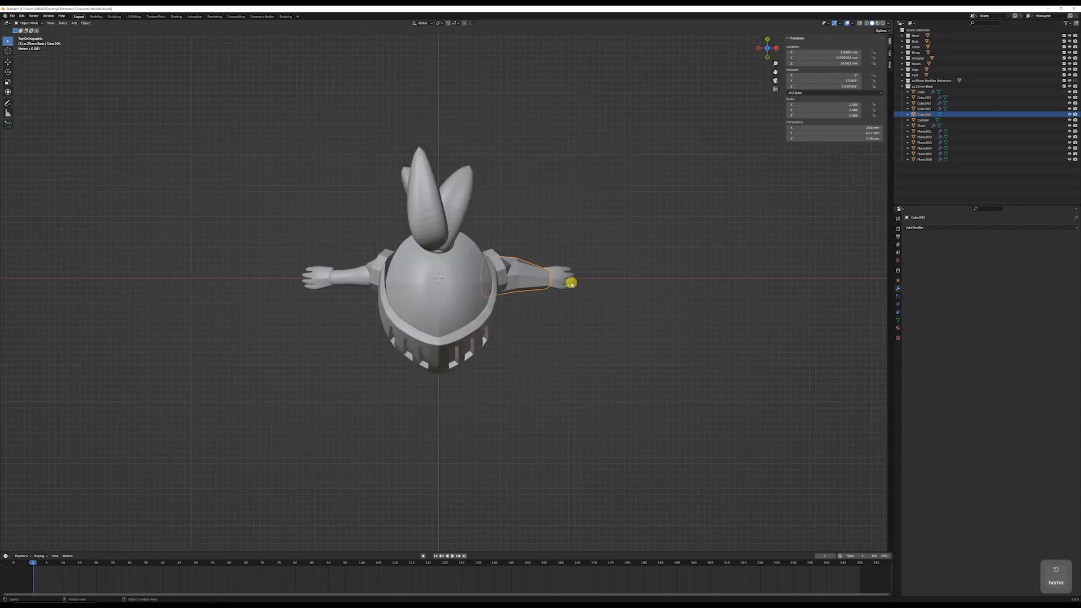
key("g")
left_click(563, 273)
Step: Duplicate the helmet's spiked side ornament, place the copy beside the head and remove its Mirror modifier
middle_click_drag(589, 278, 411, 193)
left_click(407, 180)
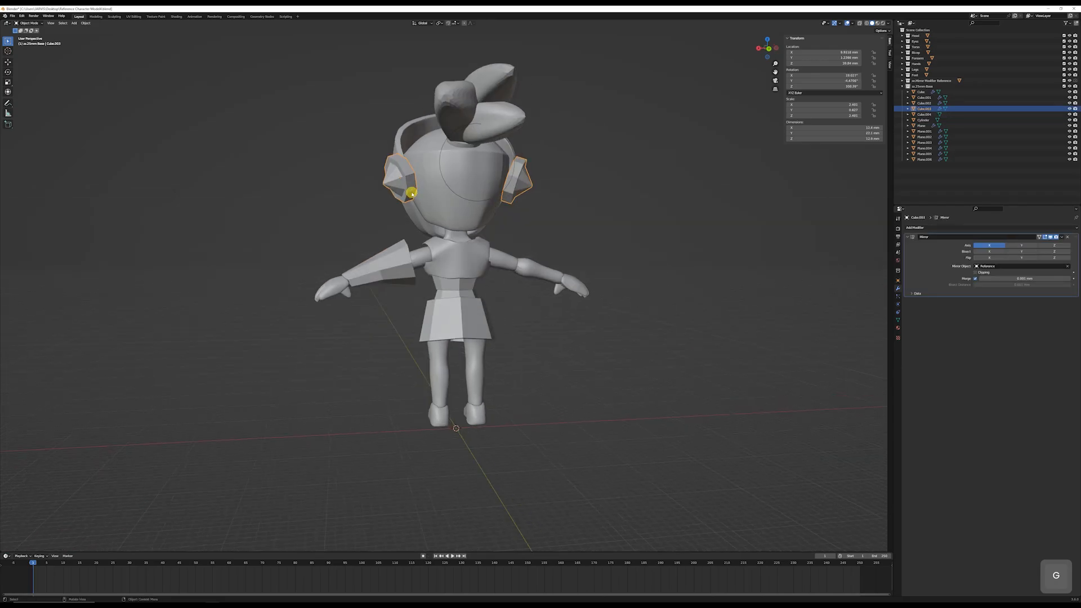
key("shift+d")
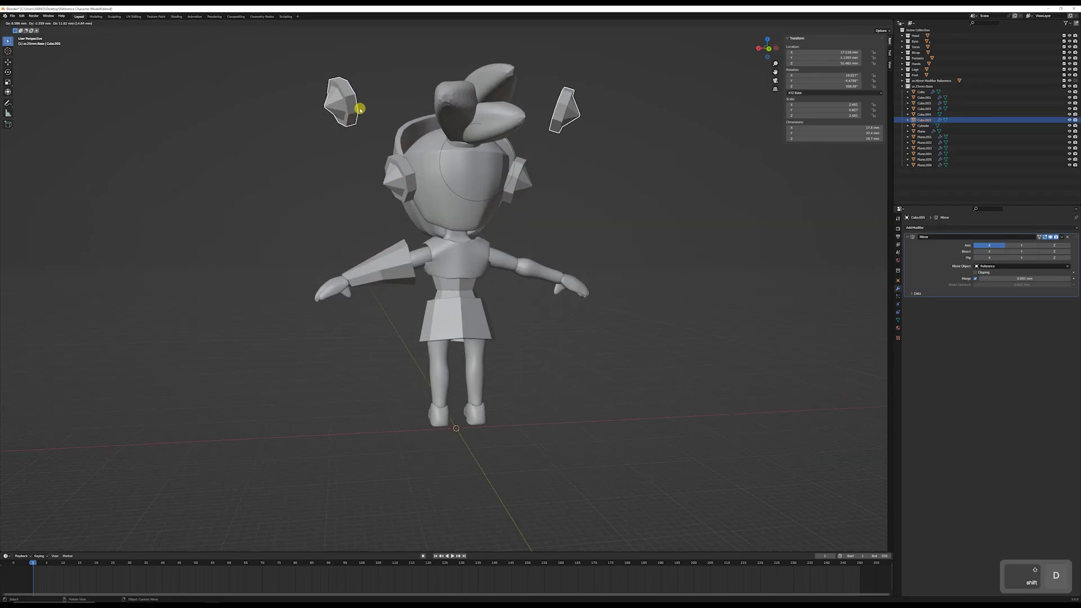
left_click(359, 108)
left_click(1068, 237)
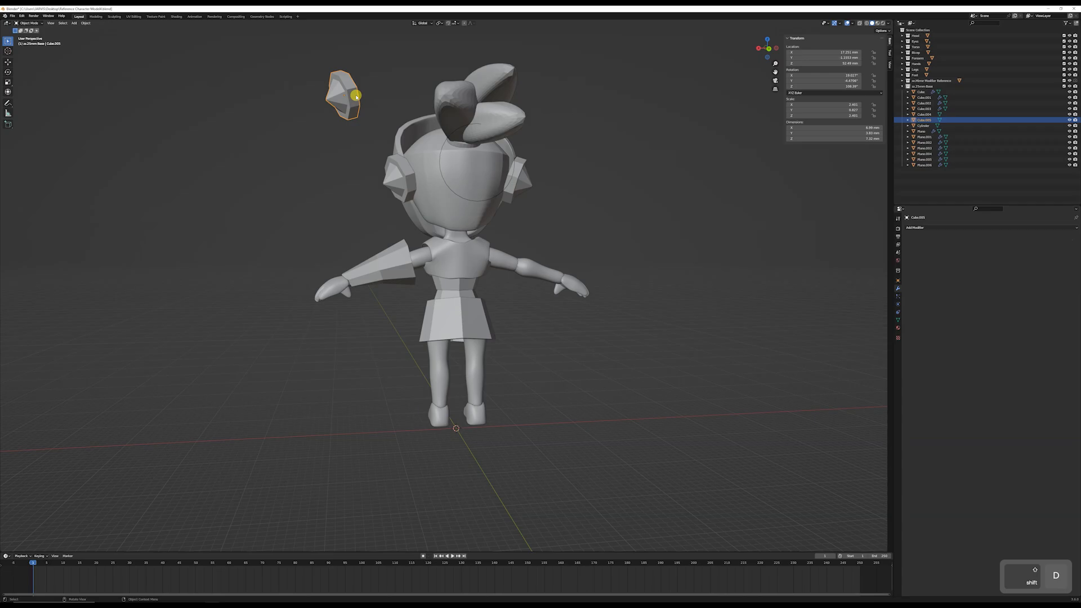
Step: Rotate the duplicated spiked ornament from above and from the side so its spike faces the character's back
middle_click_drag(416, 160, 458, 196)
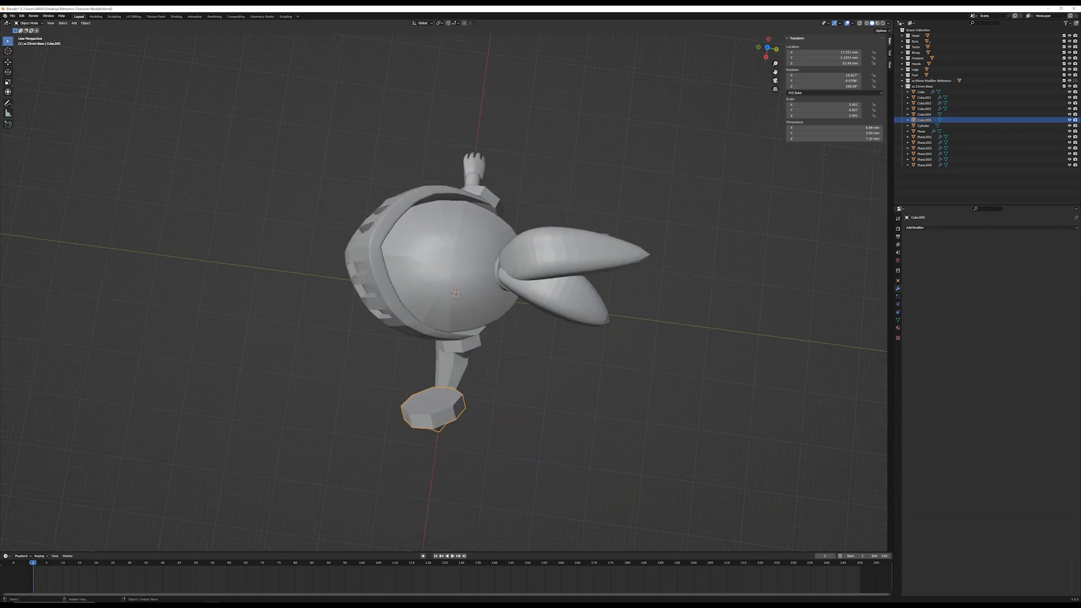
key("r")
left_click(379, 173)
middle_click_drag(427, 270, 465, 229)
key("r")
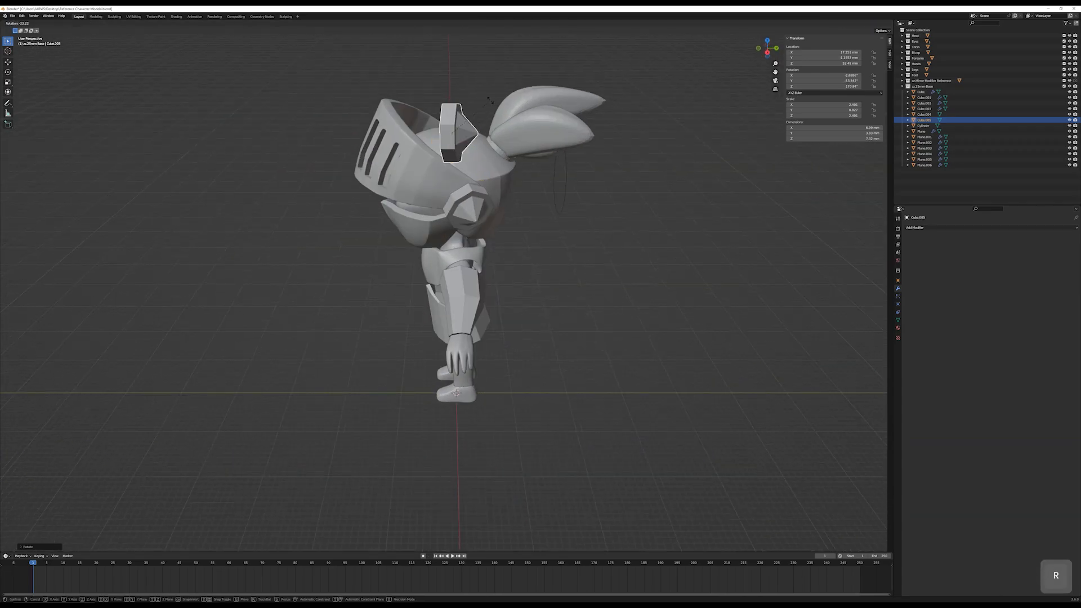
left_click(493, 111)
Step: Move the spiked ornament onto the back of the arm guard near the elbow and adjust its rotation
key("g")
middle_click_drag(454, 273, 345, 242)
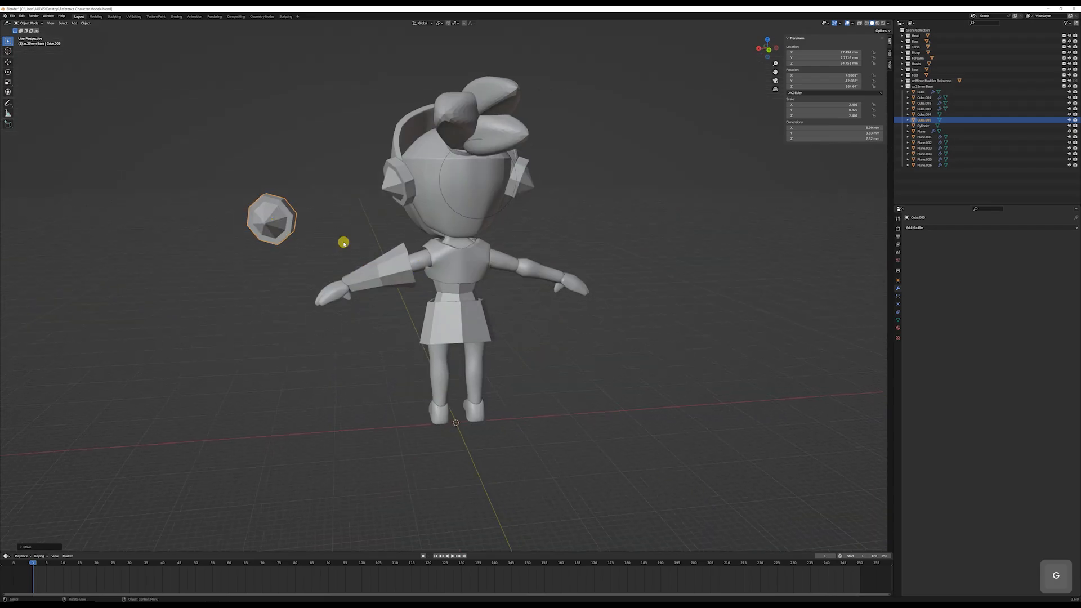
left_click(452, 299)
middle_click_drag(451, 299, 373, 244)
key("g")
left_click(512, 320)
key("r")
left_click(514, 304)
Step: Fine-tune the spiked ornament's rotation against the arm guard and scale it down to fit the elbow
scroll(374, 244, "up", 4)
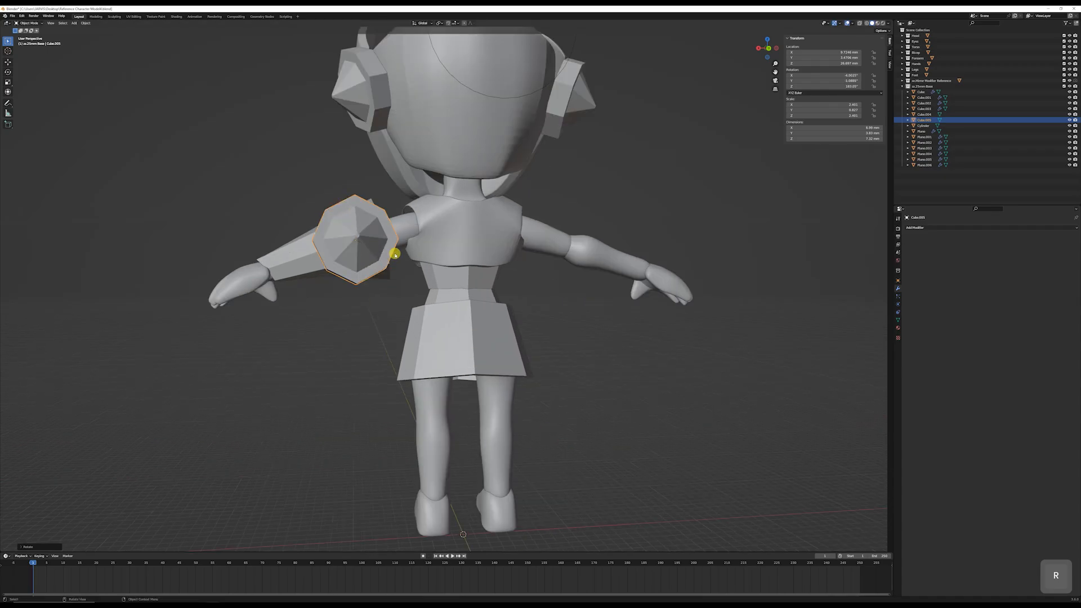
key("r")
middle_click_drag(343, 295, 435, 276)
left_click(518, 286)
key("r")
left_click(554, 400)
key("r")
left_click(594, 278)
key("s")
left_click(421, 200)
middle_click_drag(421, 200, 394, 225)
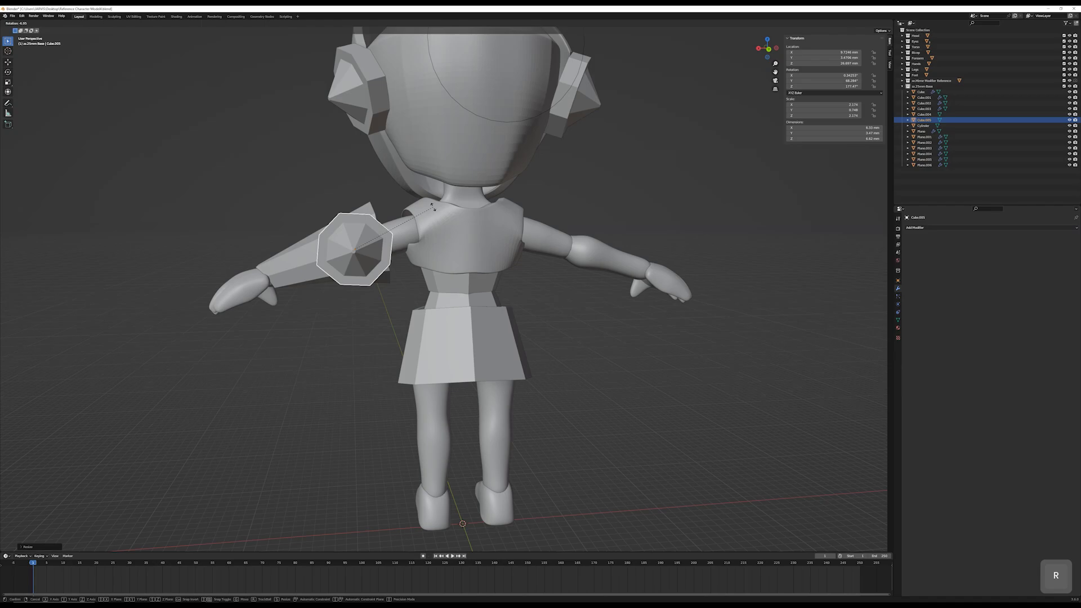
scroll(345, 234, "up", 3)
Step: Select the small face at the elbow ornament's spike tip in edit mode and move it
key("Tab")
scroll(332, 228, "up", 5)
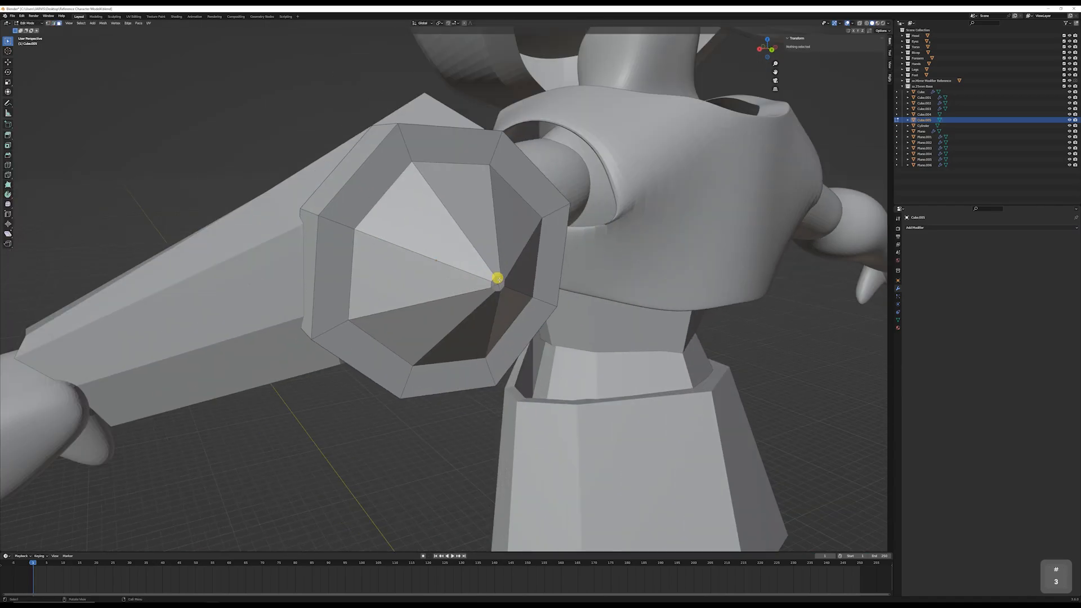
left_click(498, 280)
middle_click_drag(497, 286, 789, 427)
key("g")
left_click(731, 400)
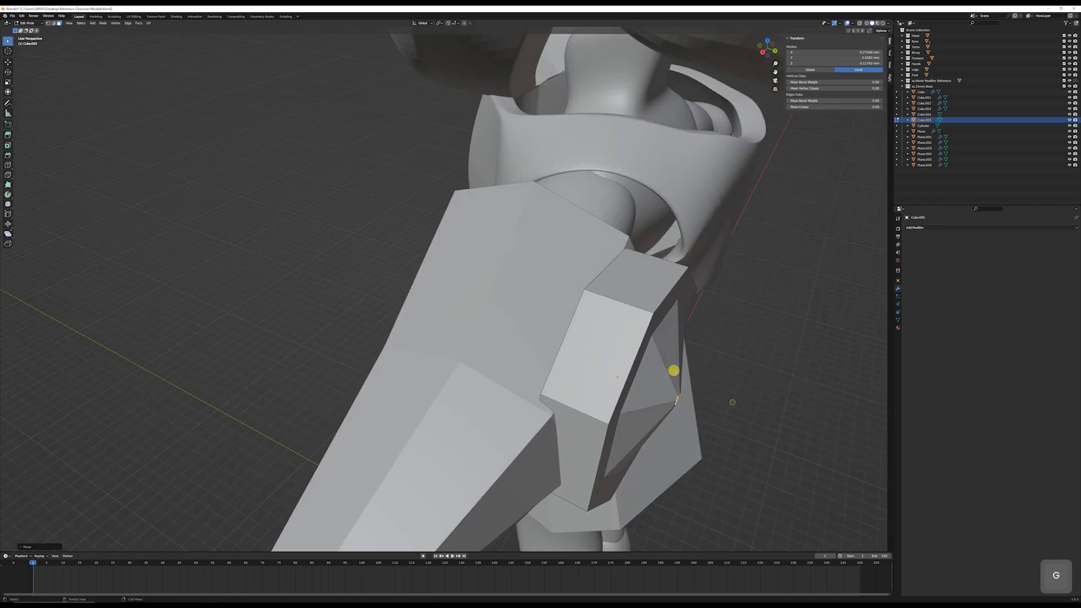
scroll(569, 340, "down", 3)
middle_click_drag(673, 371, 459, 326)
Step: Readjust the spike tip's position on the elbow ornament from the right view and return to object mode
key("Tab")
key("Tab")
key("End")
key("Page_Down")
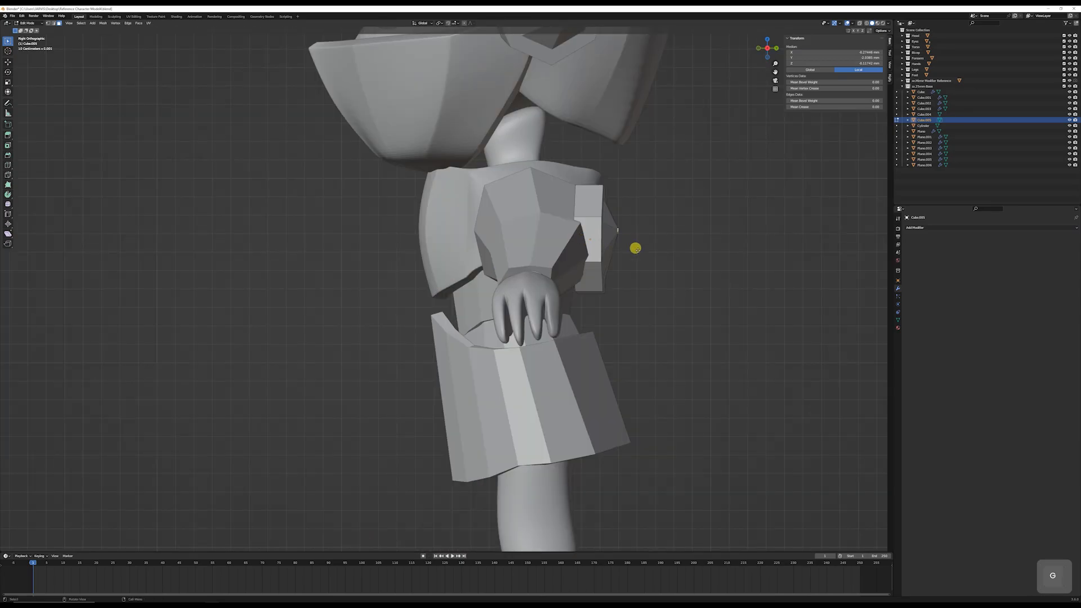
key("g")
middle_click_drag(640, 255, 392, 296)
left_click(450, 283)
key("Tab")
Step: Add a plane at the origin and rotate it 90 degrees about the X axis
scroll(474, 324, "down", 6)
scroll(521, 277, "up", 4)
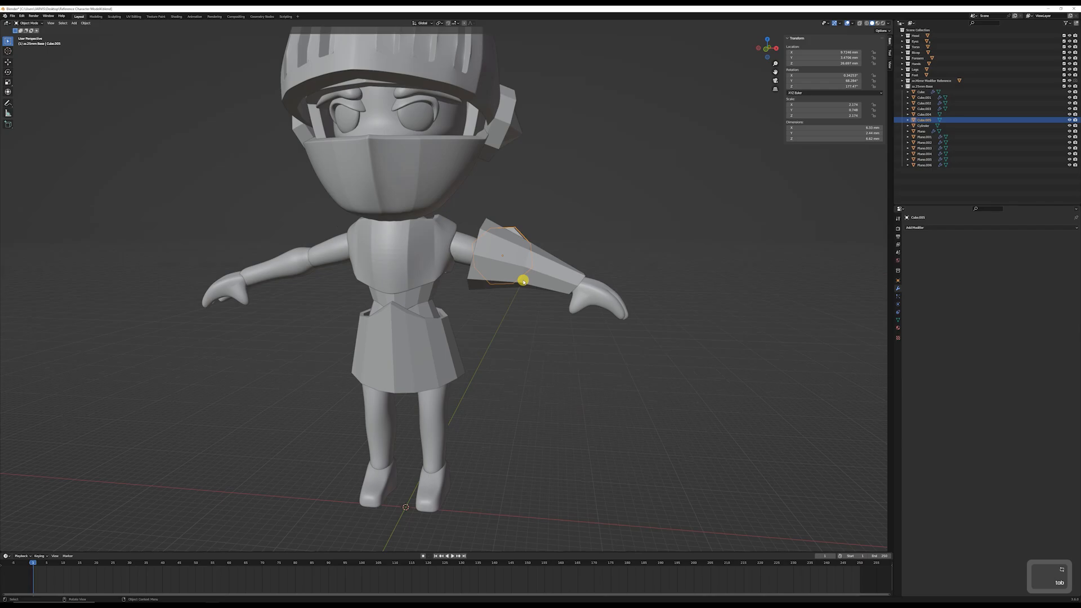
mouse_move(521, 277)
middle_mouse_down()
mouse_move(482, 294)
mouse_move(540, 272)
middle_mouse_up()
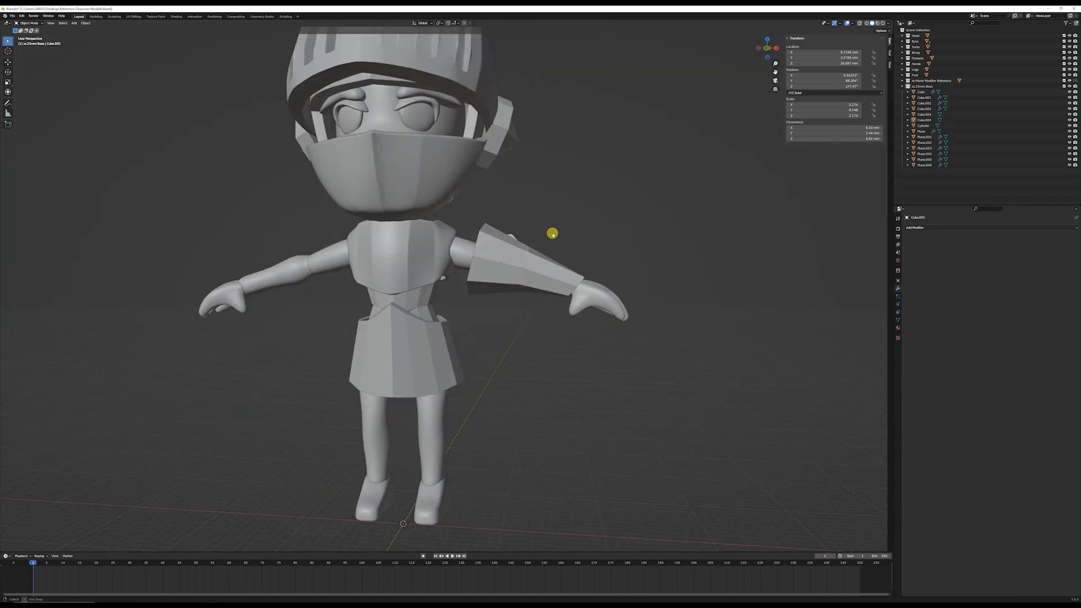
middle_click_drag(553, 233, 526, 313)
scroll(509, 256, "down", 2)
scroll(538, 326, "up", 2)
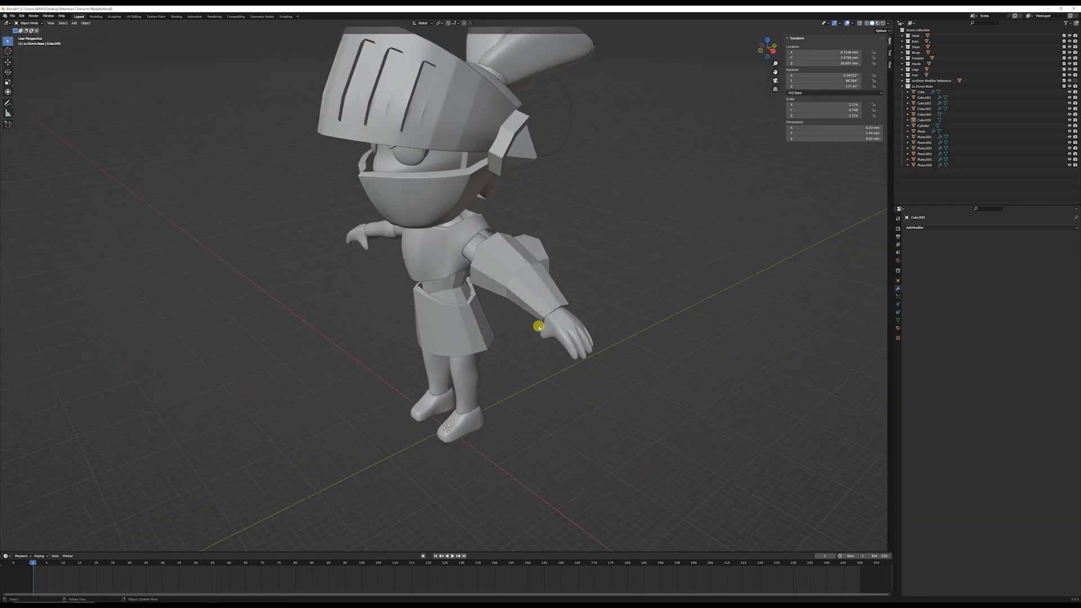
key("shift+a")
left_click(563, 325)
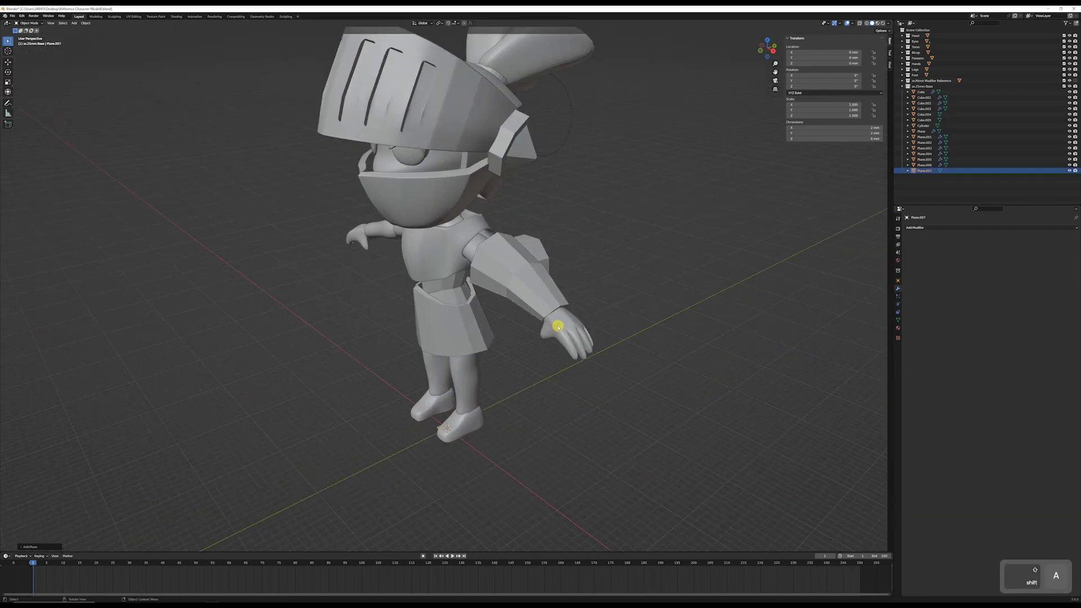
key("KP_1")
type("rx90")
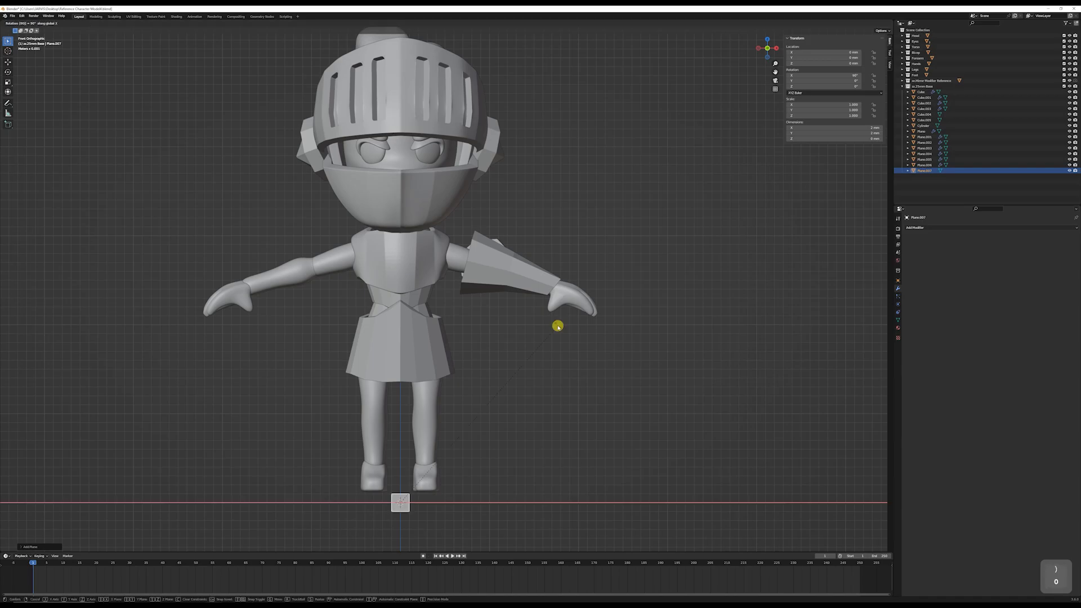
key("Return")
key("g")
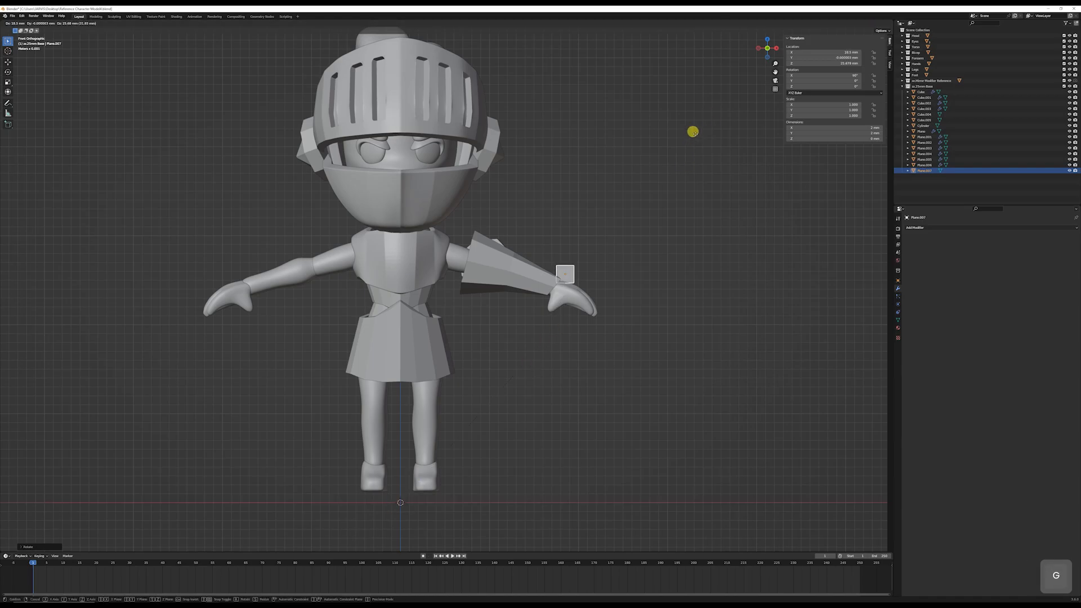
left_click(694, 133)
scroll(612, 243, "up", 4)
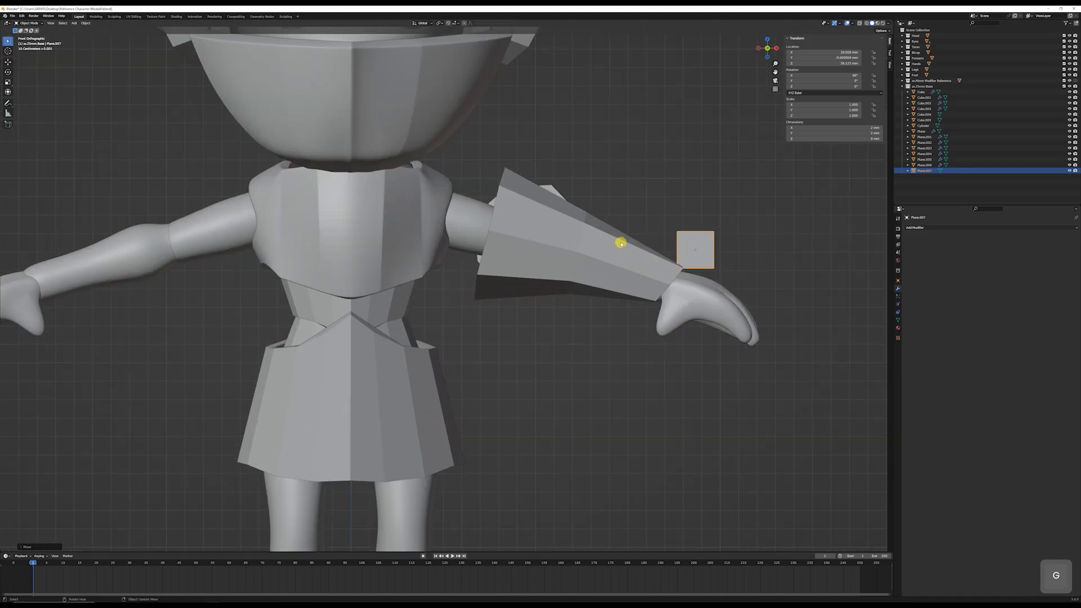
key("KP_7")
key("r")
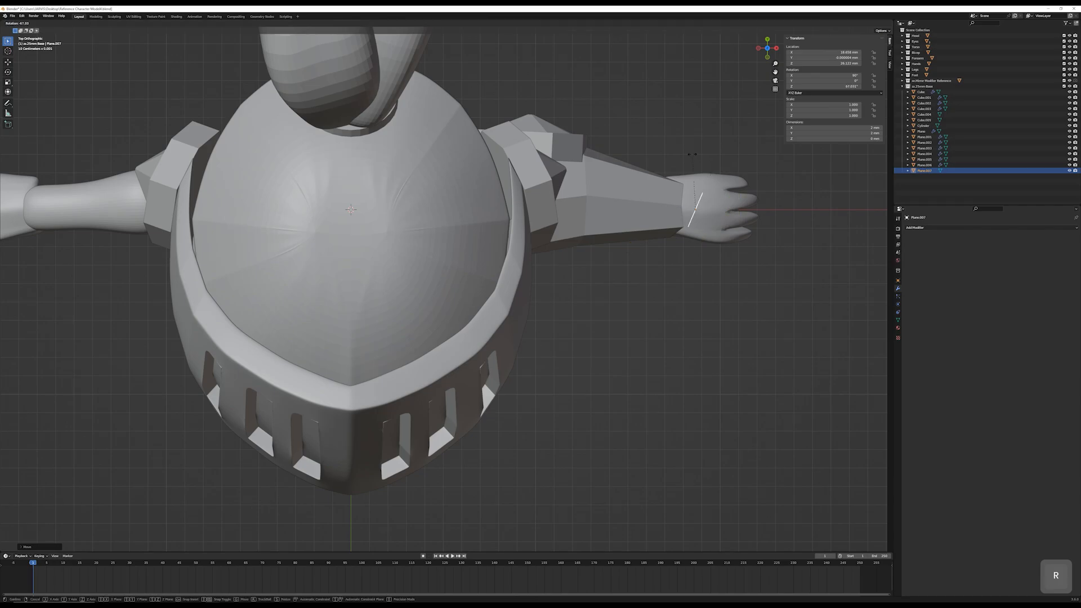
left_click(669, 155)
middle_click_drag(719, 220, 717, 187)
key("r")
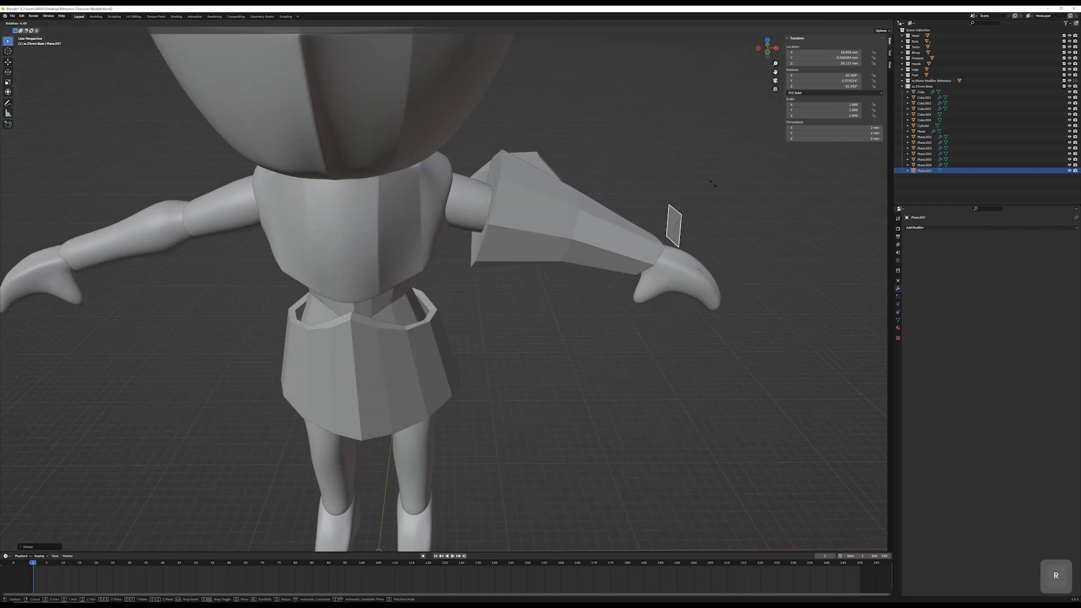
left_click(675, 217)
key("ctrl+z")
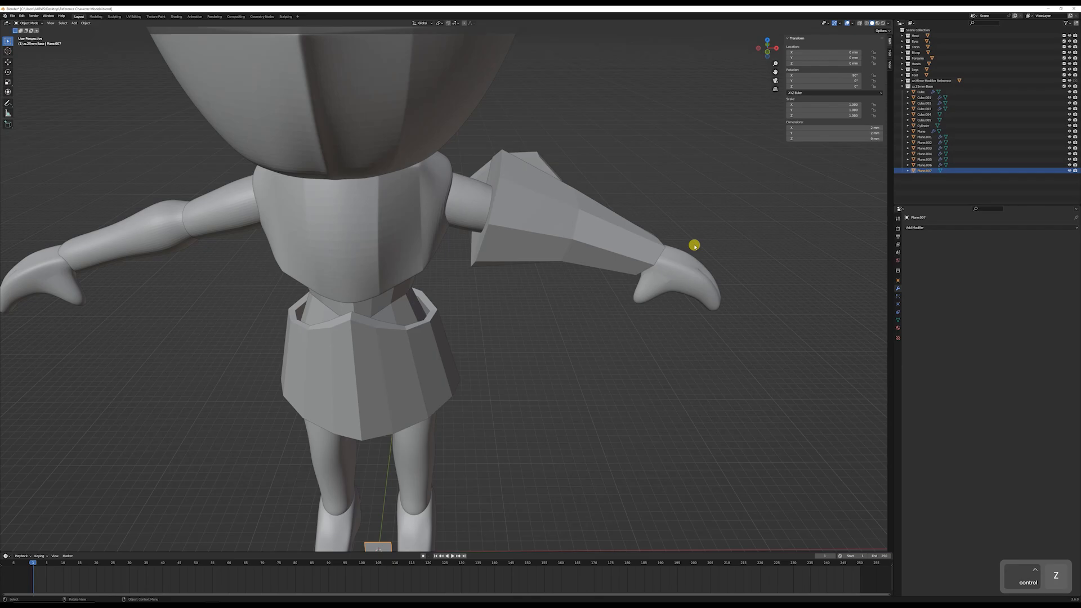
Step: Move the plane from the origin to the empty space above and beside the hand in front view
key("KP_1")
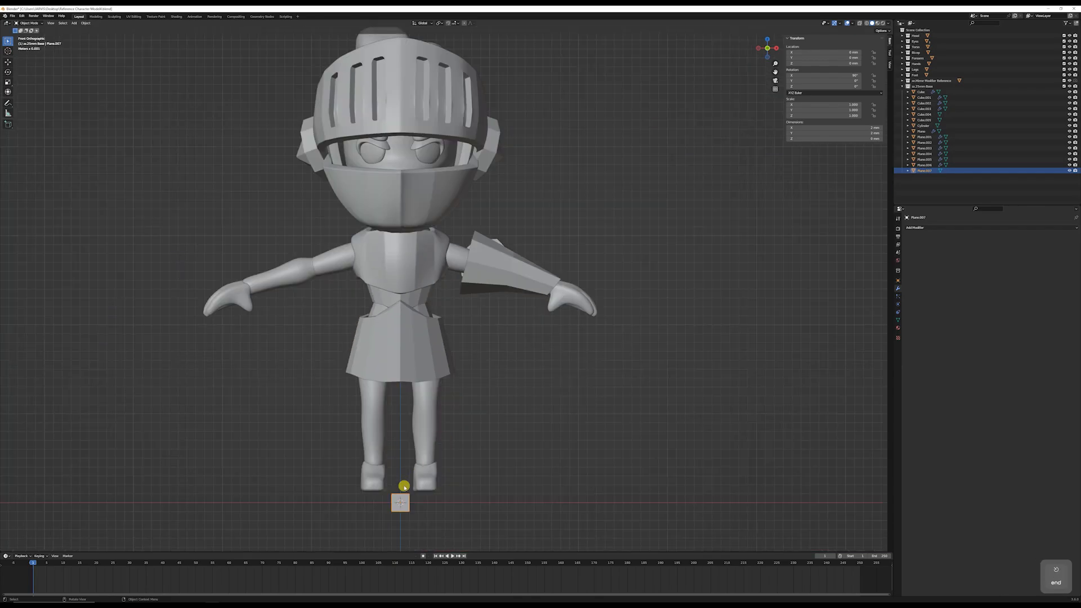
key("g")
left_click(659, 193)
scroll(673, 229, "up", 3)
middle_click_drag(673, 229, 387, 325, "shift")
scroll(506, 276, "up", 2)
Step: Cut the plane down its middle, delete the half nearer the body and add an X-axis Mirror modifier to the remaining half
key("Tab")
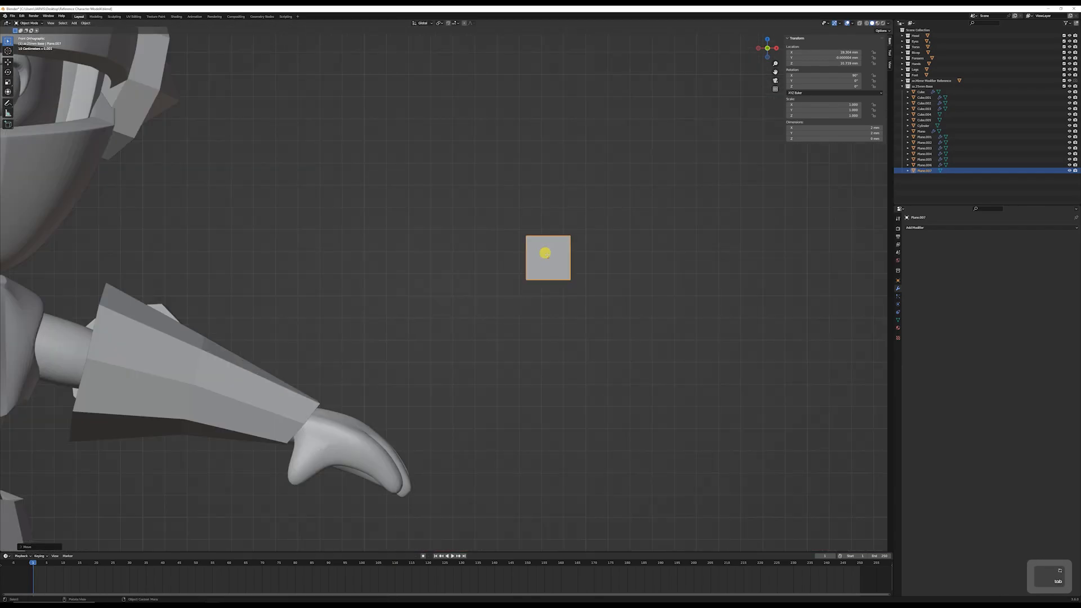
key("2")
key("ctrl+r")
left_click(545, 237)
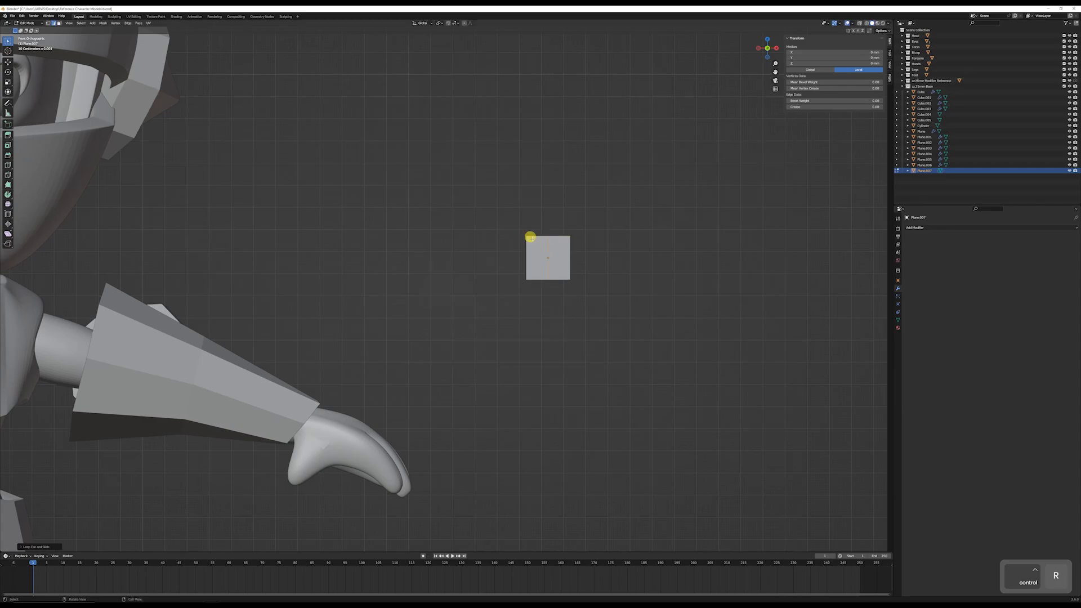
left_click(525, 260)
key("x")
key("Return")
key("Tab")
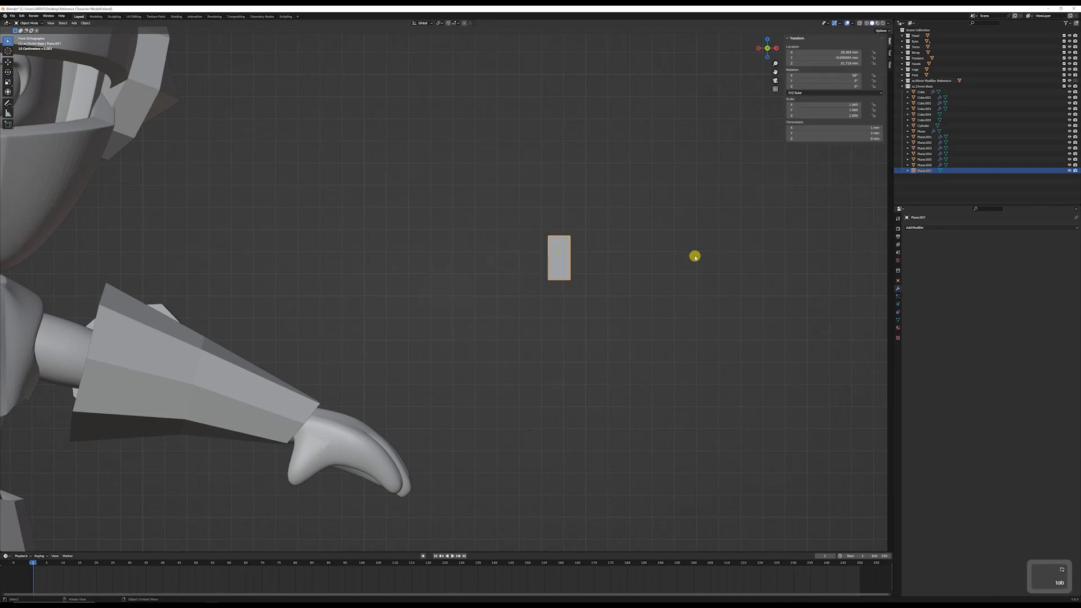
left_click(922, 228)
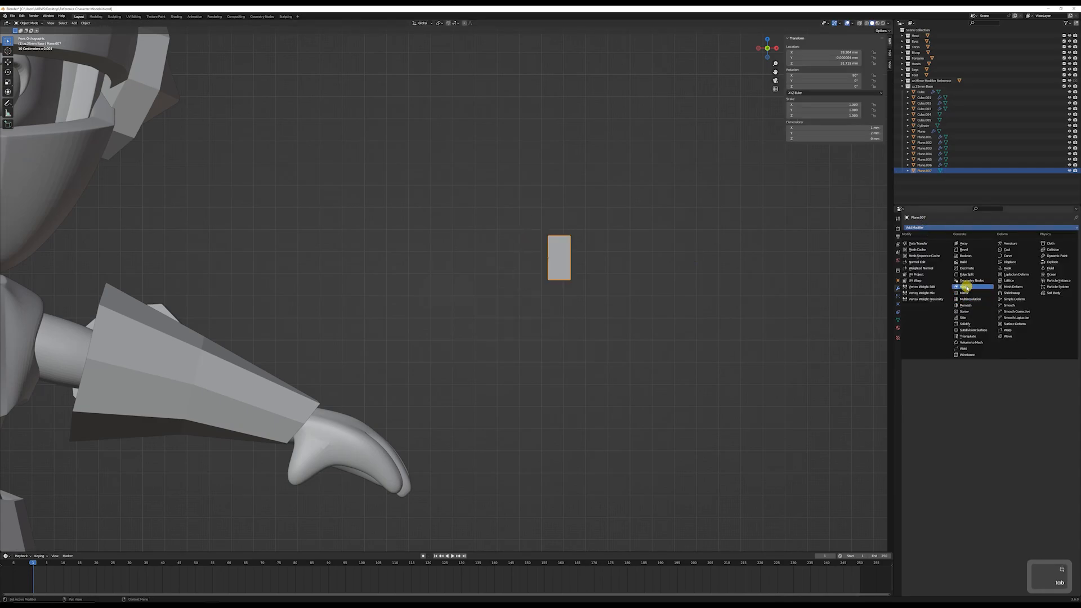
Step: Extrude the plane's outer vertical edge outward twice, angling the last section slightly upward, to form a wide strip
key("Tab")
key("2")
left_click(571, 252)
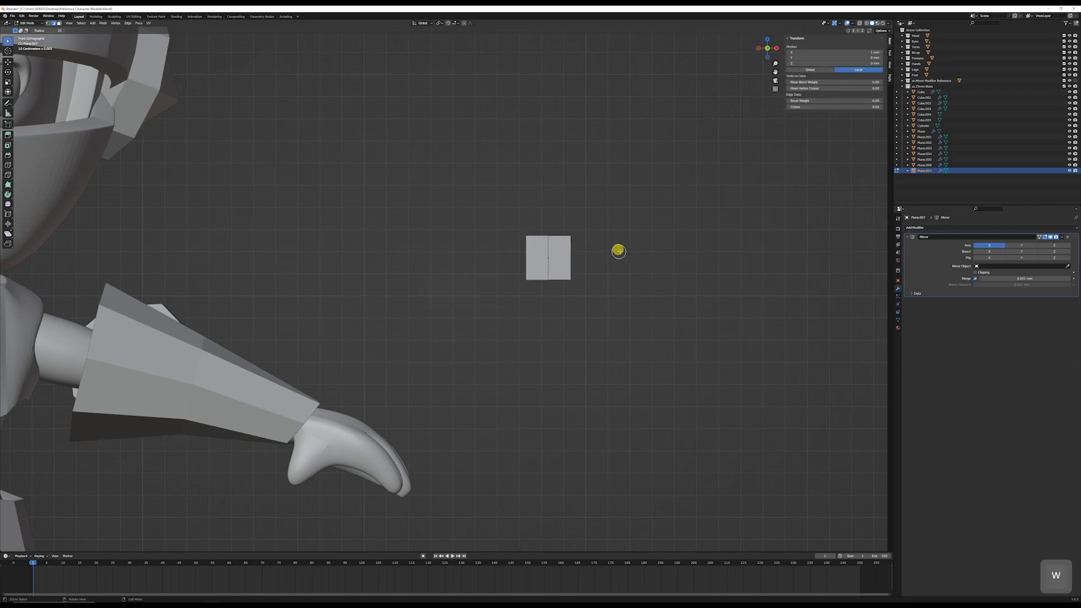
right_click(585, 253)
left_click(569, 247)
key("e")
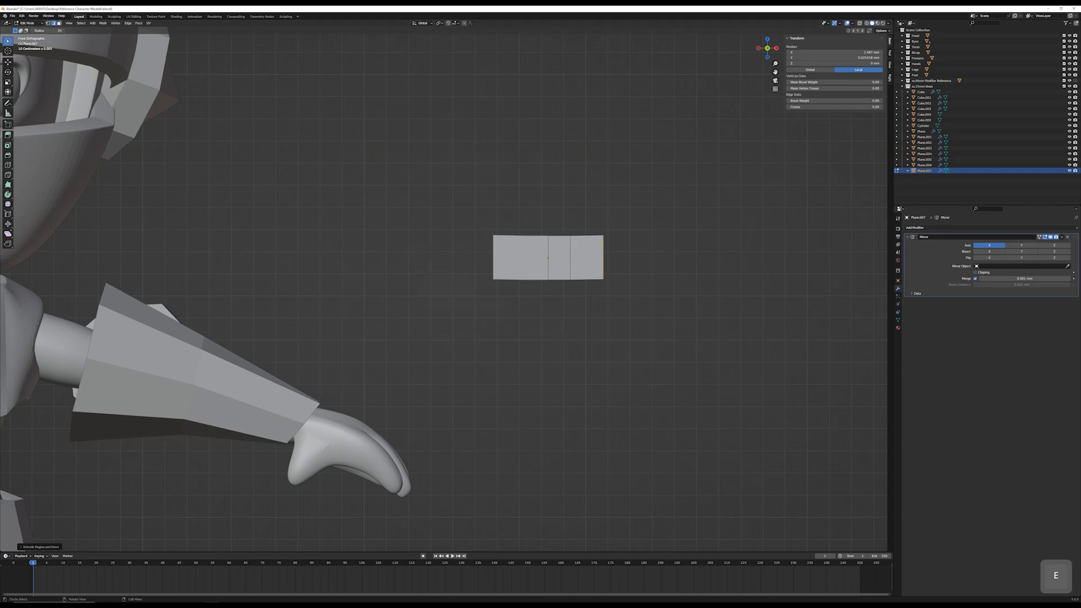
mouse_move(7, 43)
left_mouse_down()
mouse_move(44, 64)
mouse_move(45, 55)
left_mouse_up()
key("e")
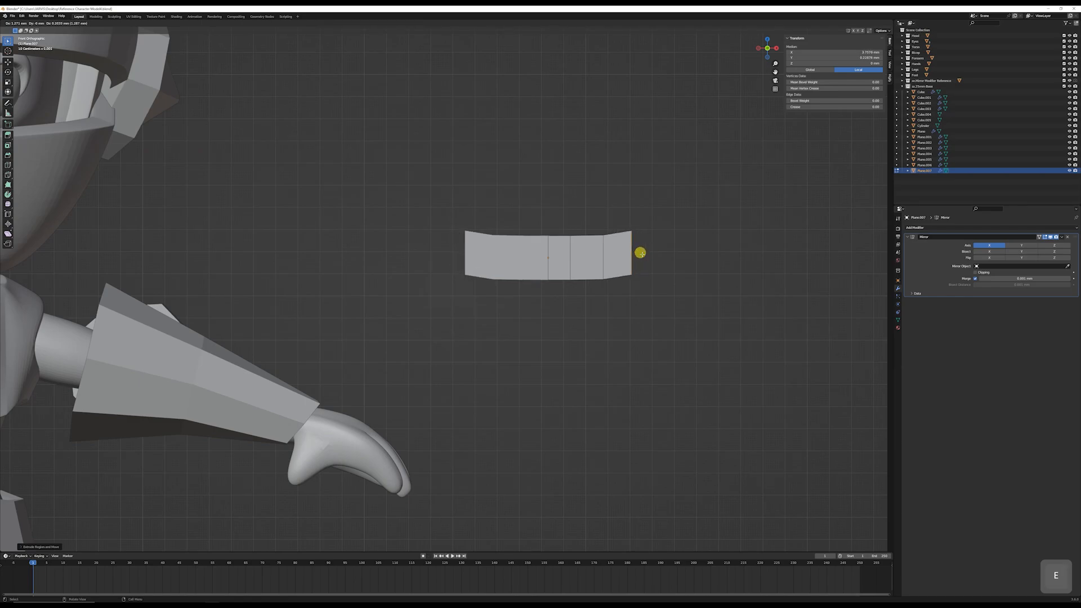
Step: Enable Clipping on the Mirror modifier, then lower and rotate the bottom edges so the plate tapers to a central point
key("g")
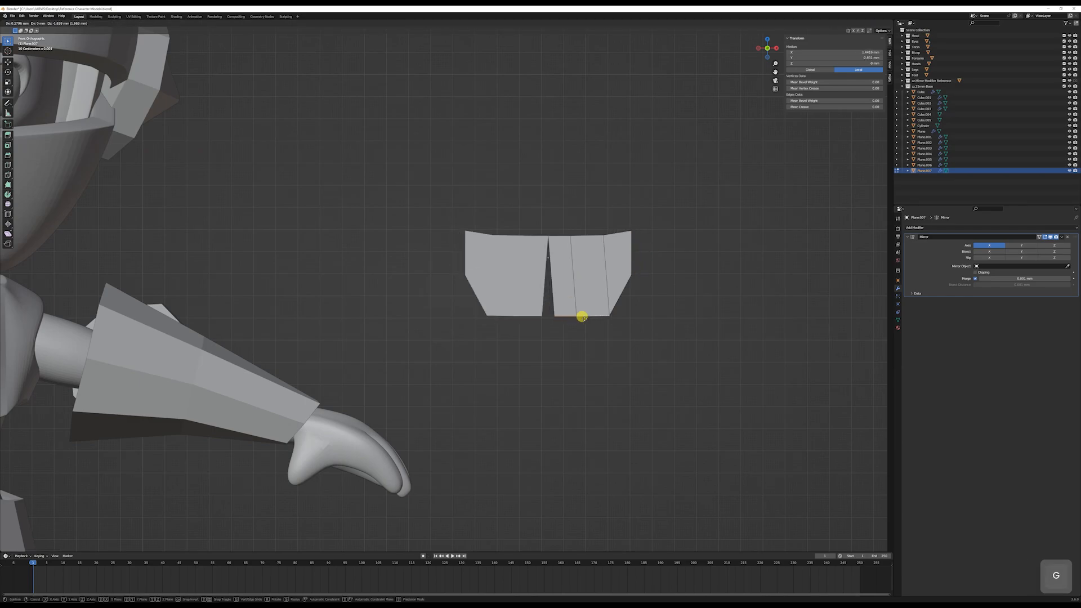
right_click(583, 315)
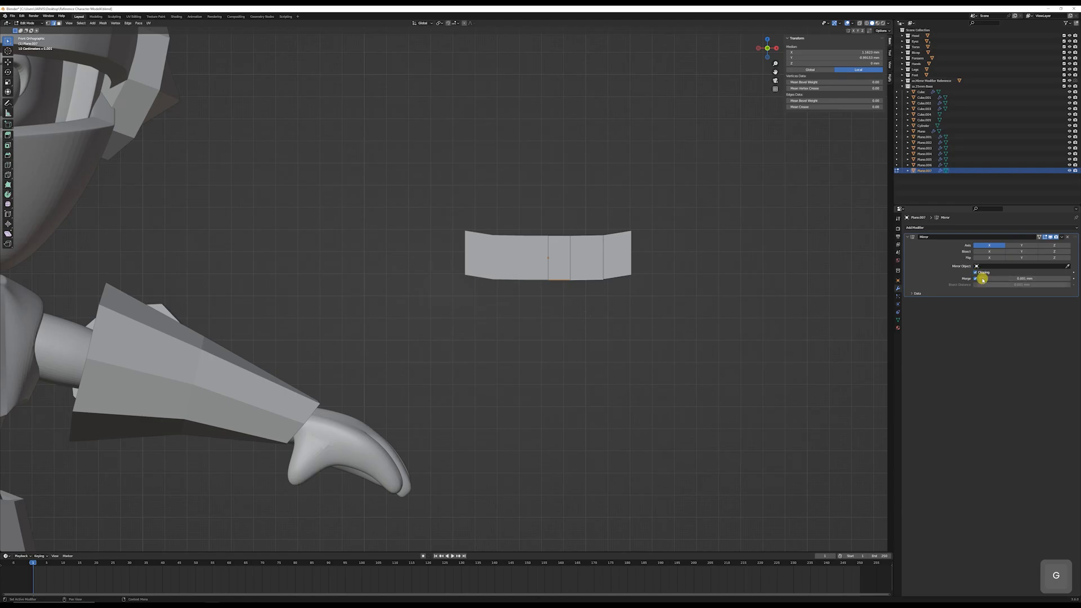
key("g")
left_click(616, 332)
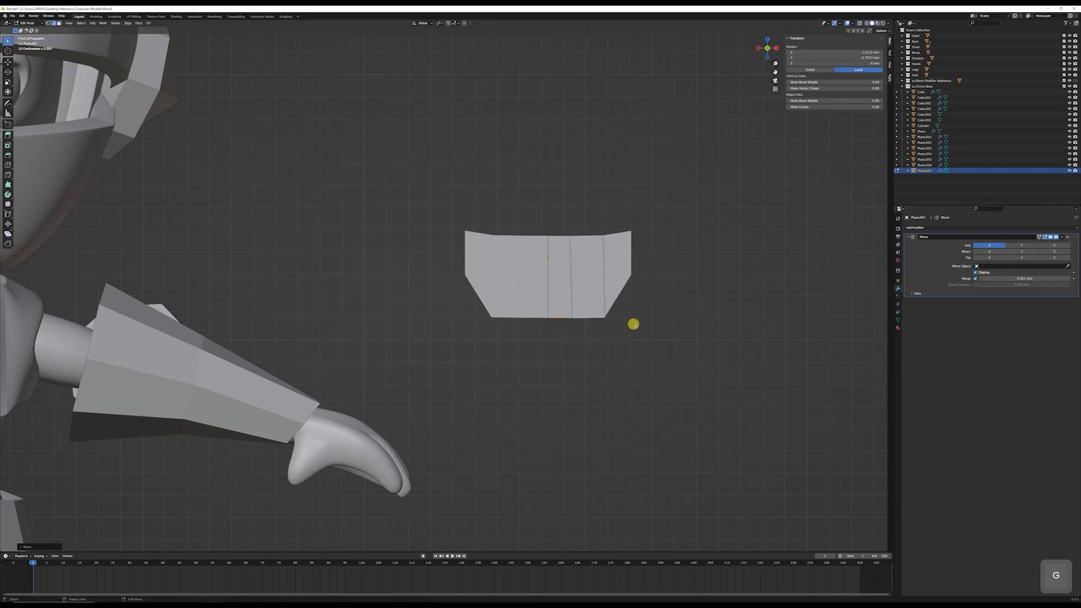
key("r")
left_click(623, 299)
Step: Move the plate's inner vertical edges forward so the outer sections angle back
middle_click_drag(623, 299, 536, 243)
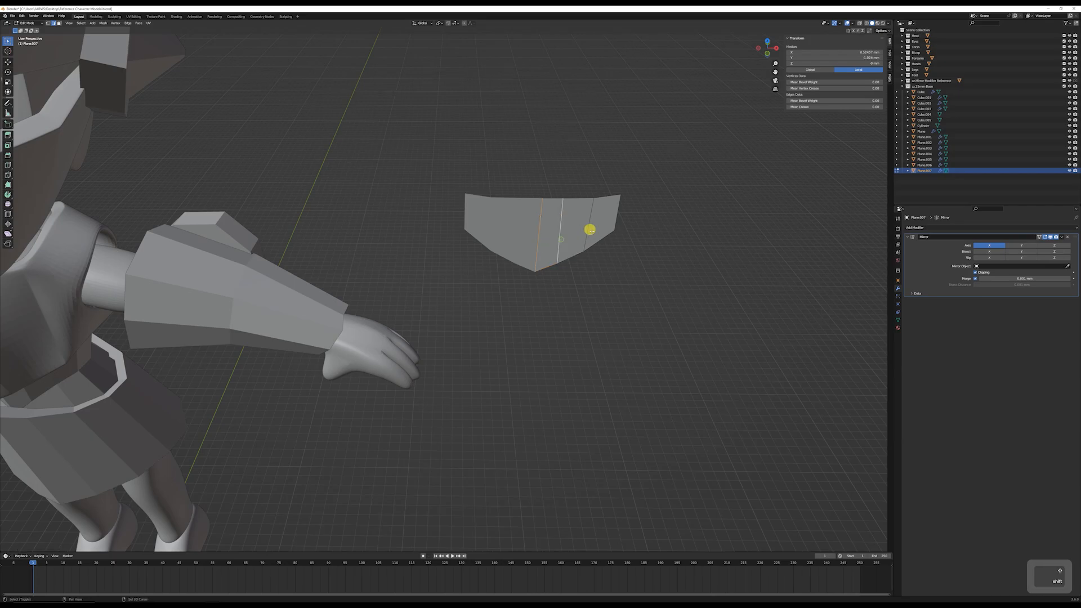
middle_click_drag(590, 265, 536, 221)
key("g")
left_click(584, 258)
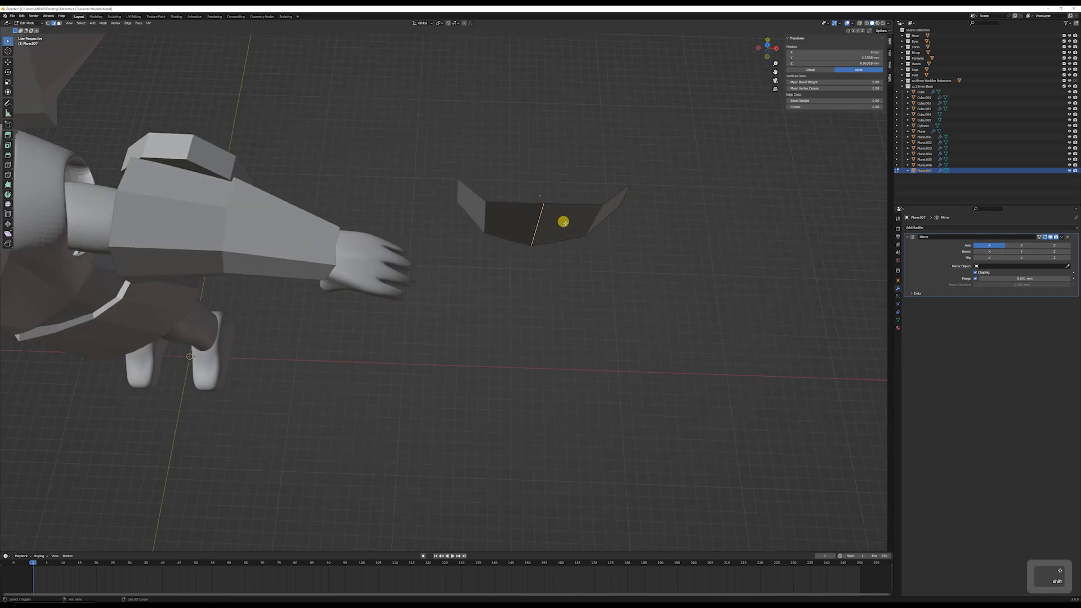
Step: Refine the plate's bow from the top view by pulling the middle edges further forward, and return to object mode
key("KP_7")
key("g")
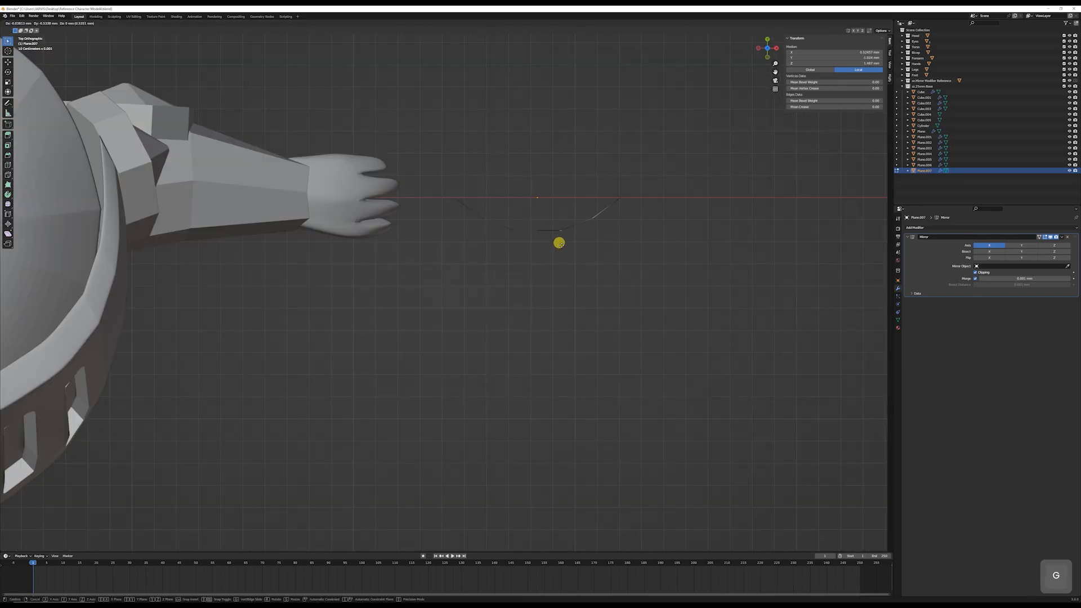
left_click(561, 246)
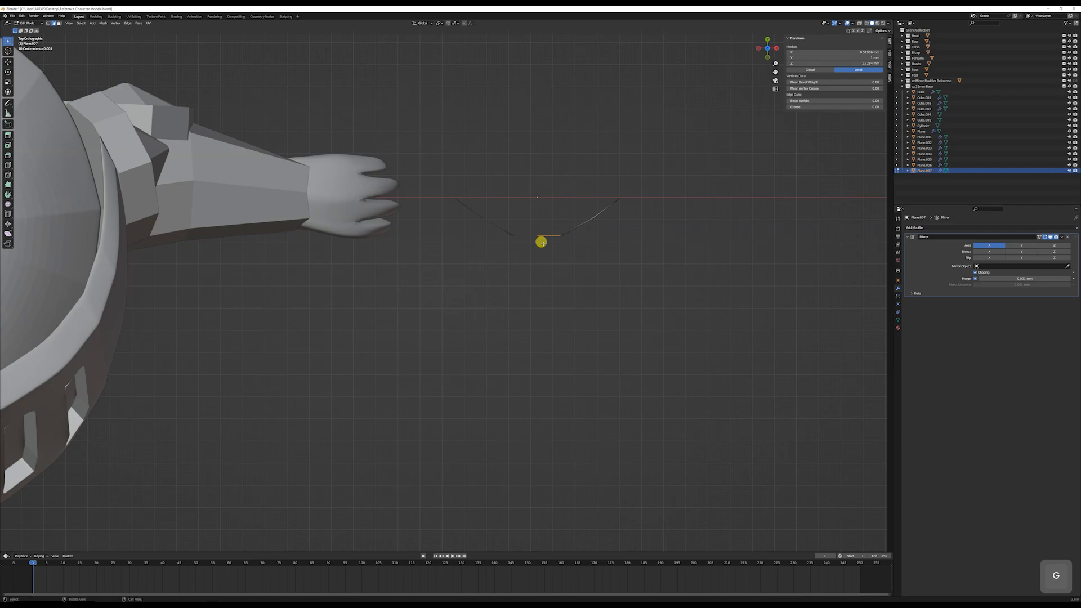
middle_click_drag(553, 235, 576, 237)
left_click(535, 241)
key("KP_7")
key("Tab")
key("KP_7")
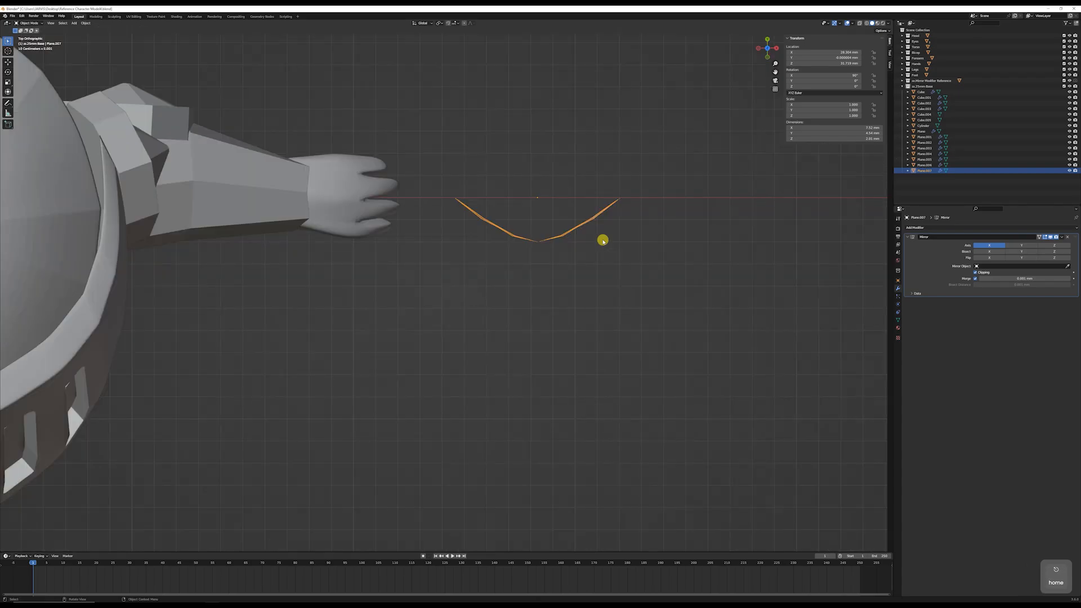
Step: Rotate the curved plate about 90 degrees in top view and tilt it in front view toward the forearm's slope
key("r")
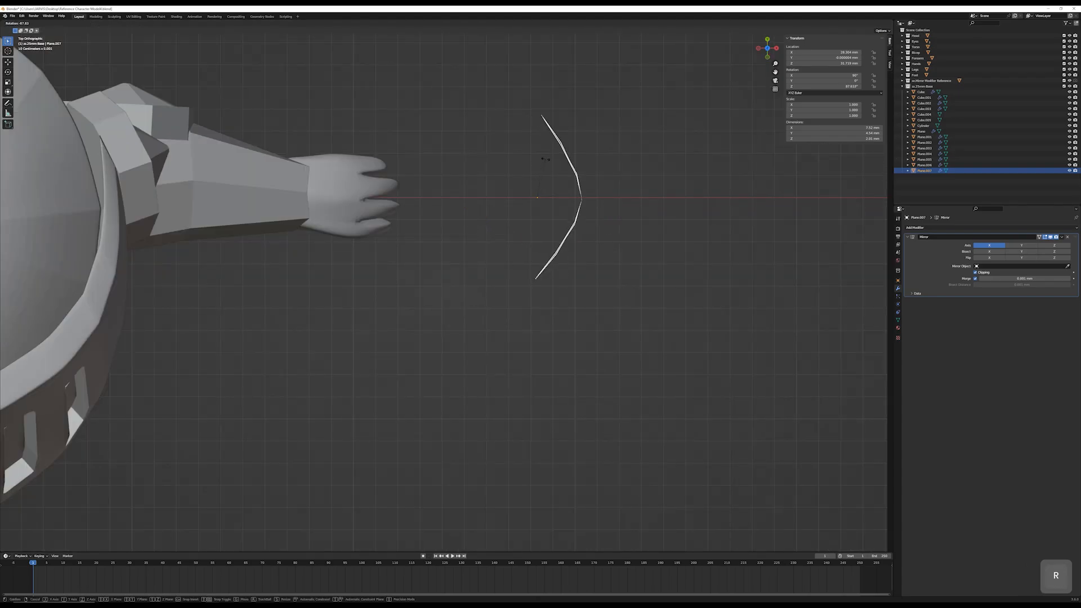
left_click(546, 150)
key("KP_1")
key("r")
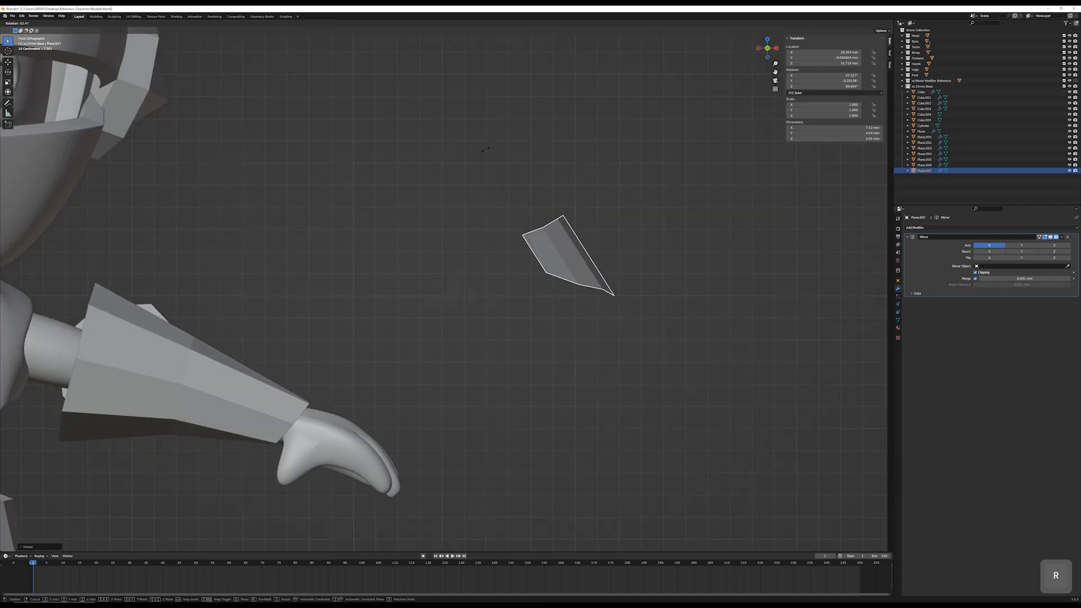
left_click(463, 174)
Step: Move the curved plate onto the wrist at the end of the arm guard and adjust its tilt to match
key("g")
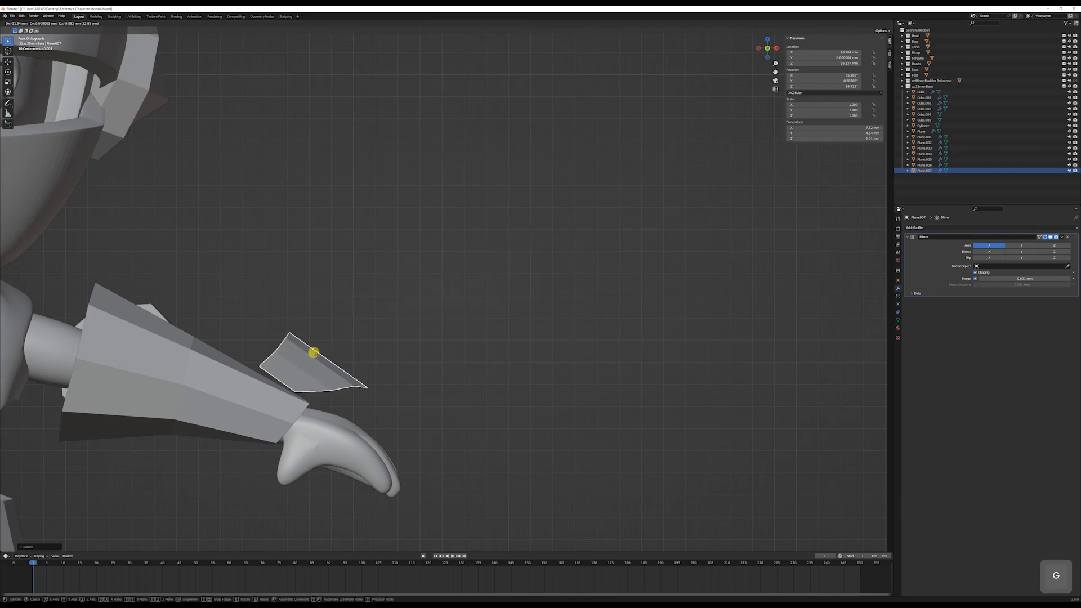
left_click(314, 376)
key("r")
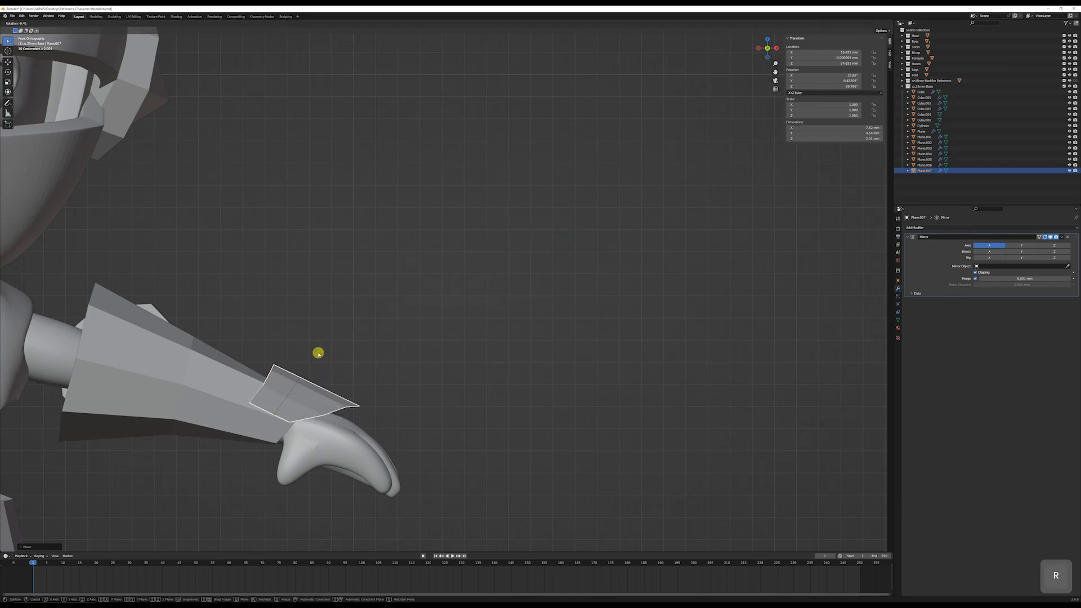
left_click(318, 353)
Step: Scale the wrist plate down along Y to about 0.71 and readjust its rotation over the hand
middle_click_drag(318, 354, 432, 321)
key("Home")
key("s")
key("z")
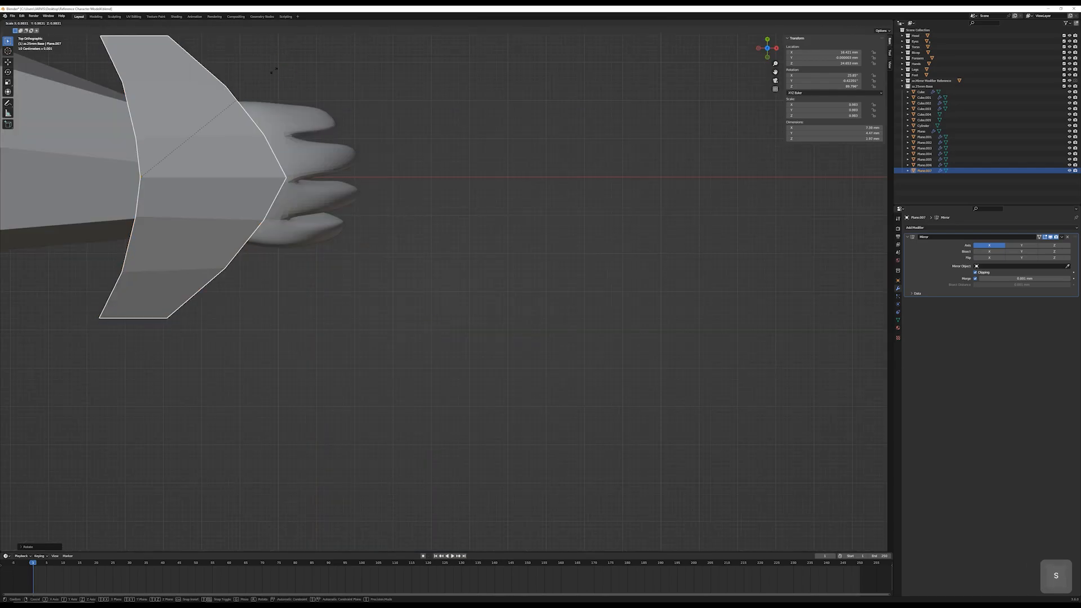
key("y")
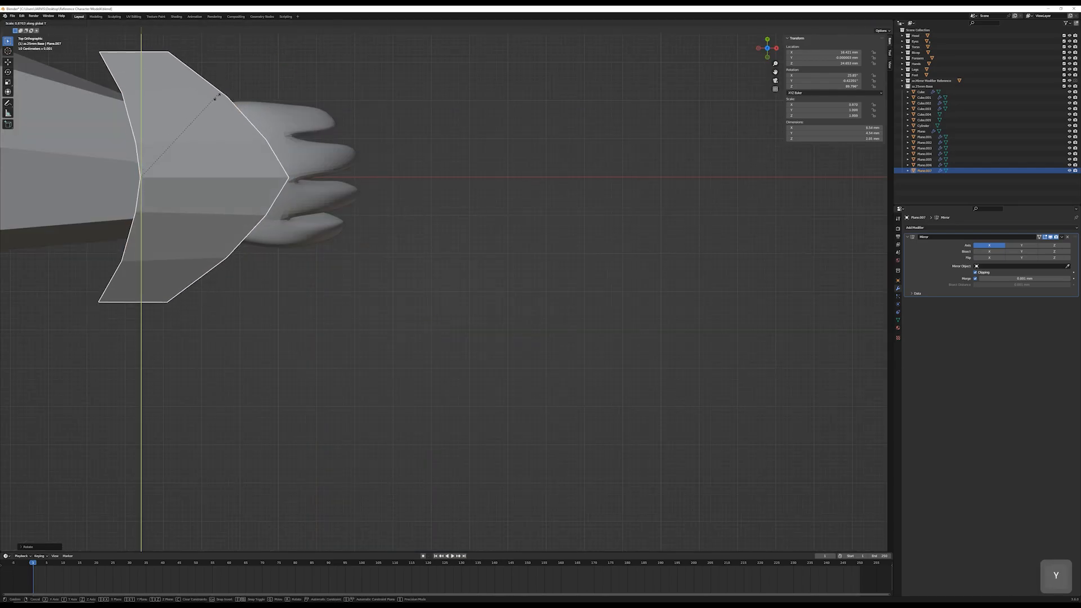
left_click(216, 151)
middle_click_drag(215, 151, 605, 293)
key("r")
left_click(434, 393)
Step: Extrude all of the wrist plate's faces in edit mode to give it thickness, and return to object mode
key("Tab")
key("a")
key("e")
left_click(570, 284)
key("Tab")
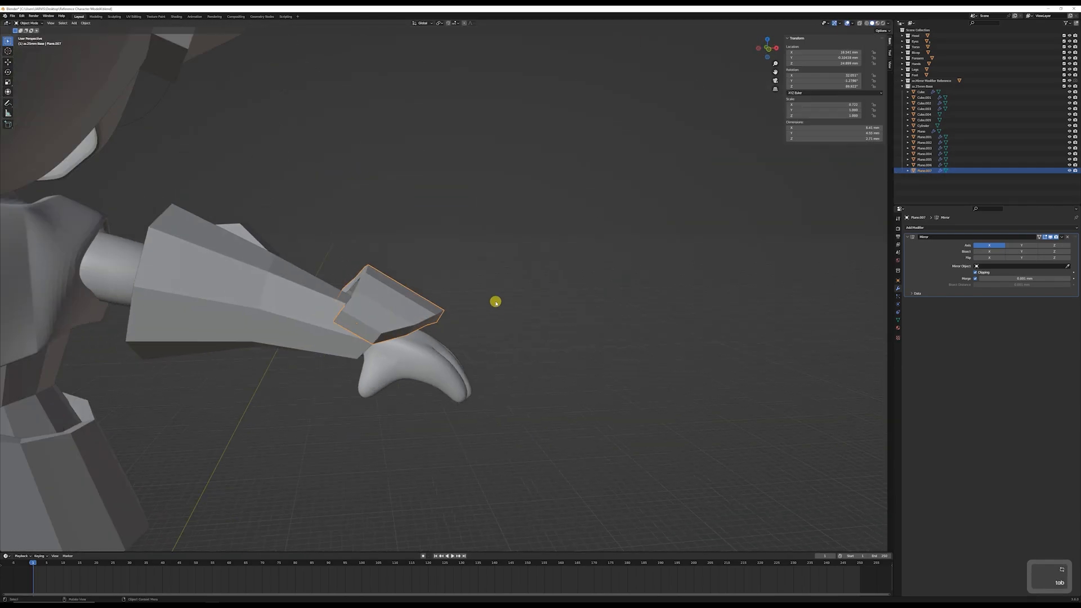
Step: Scale the wrist plate up along Z and reposition it over the wrist
middle_click_drag(495, 302, 565, 295)
key("s")
key("z")
left_click(550, 294)
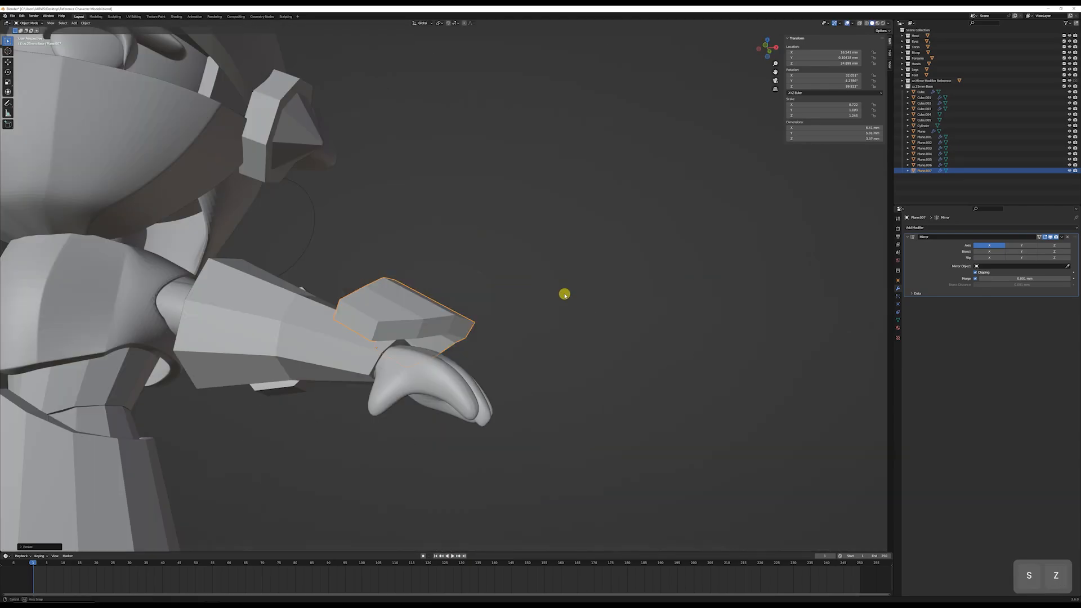
key("g")
left_click(480, 351)
Step: Scale the wrist plate down along Y and X to fit closely around the wrist
middle_click_drag(480, 351, 568, 327)
key("s")
key("y")
left_click(572, 319)
key("s")
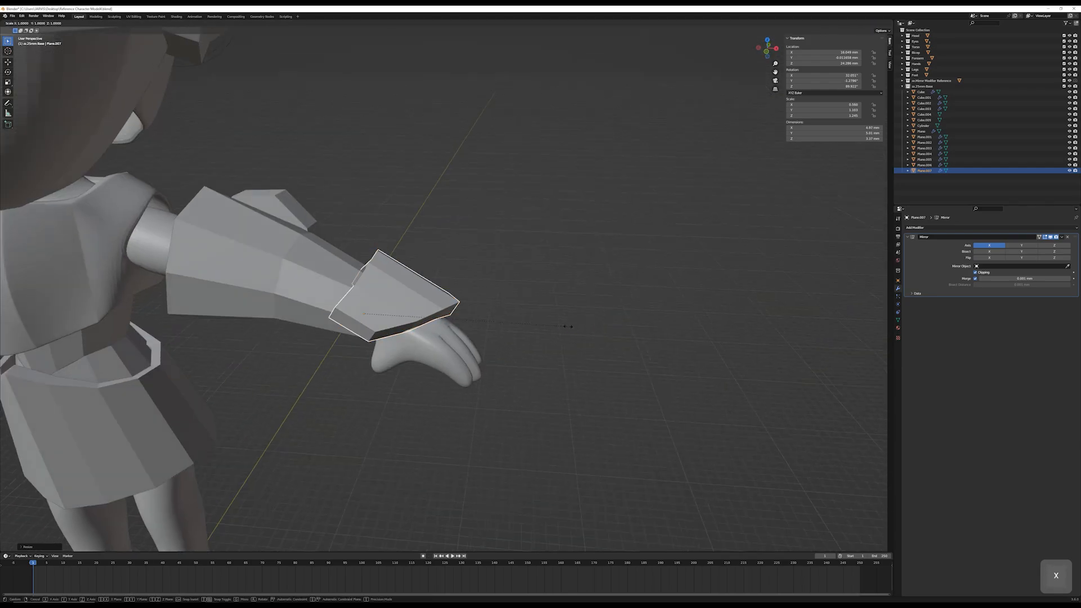
key("x")
left_click(495, 318)
Step: Duplicate the wrist plate three times up the forearm in front view, overlapping the copies and slightly rotating the first copy
middle_click_drag(495, 319, 550, 290)
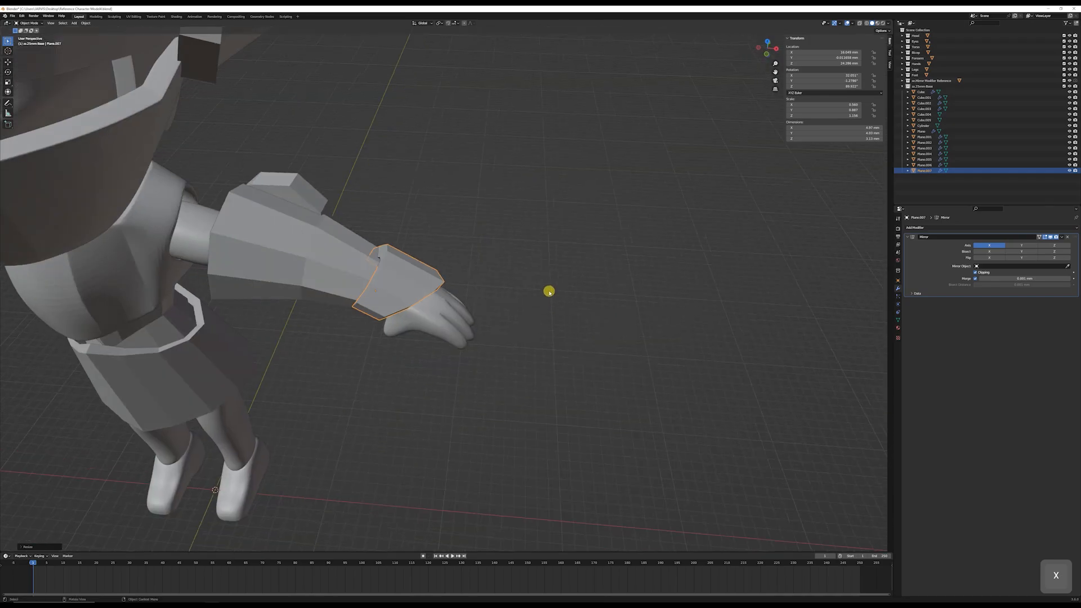
key("KP_1")
key("shift+d")
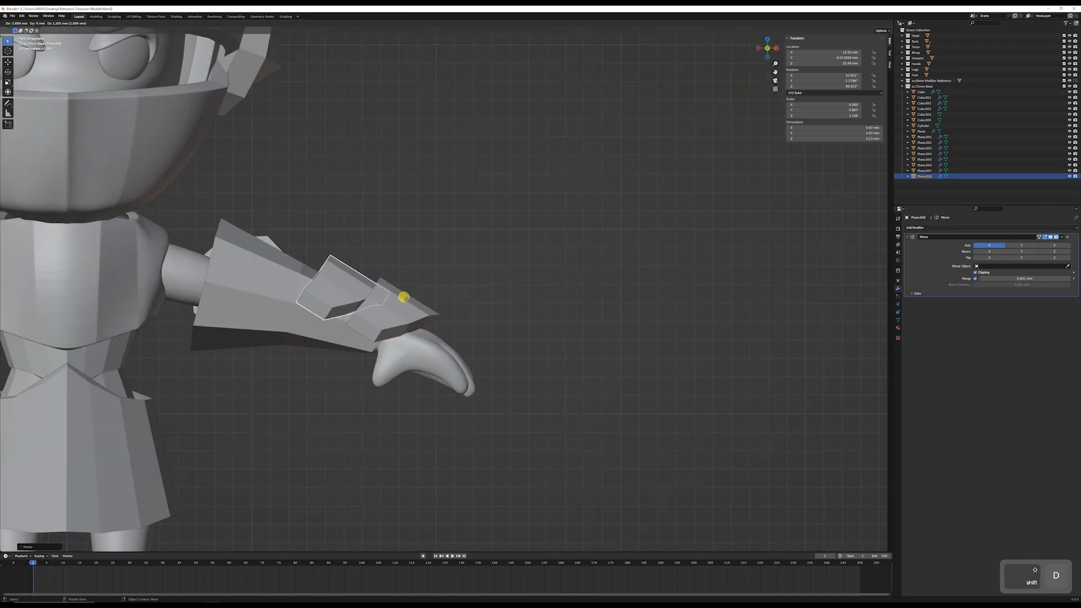
key("f")
left_click(406, 307)
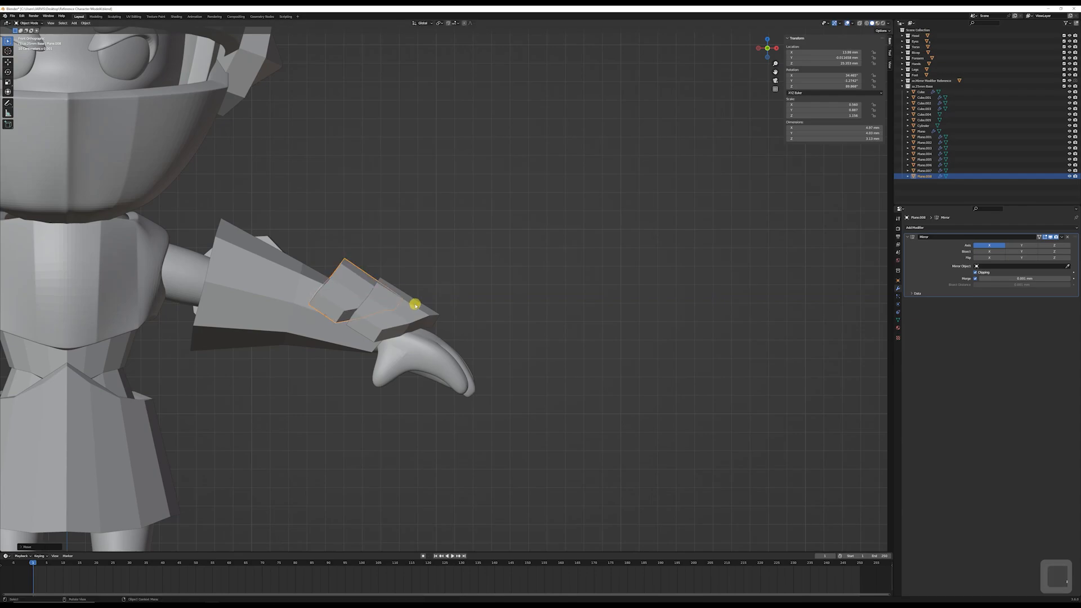
key("shift+d")
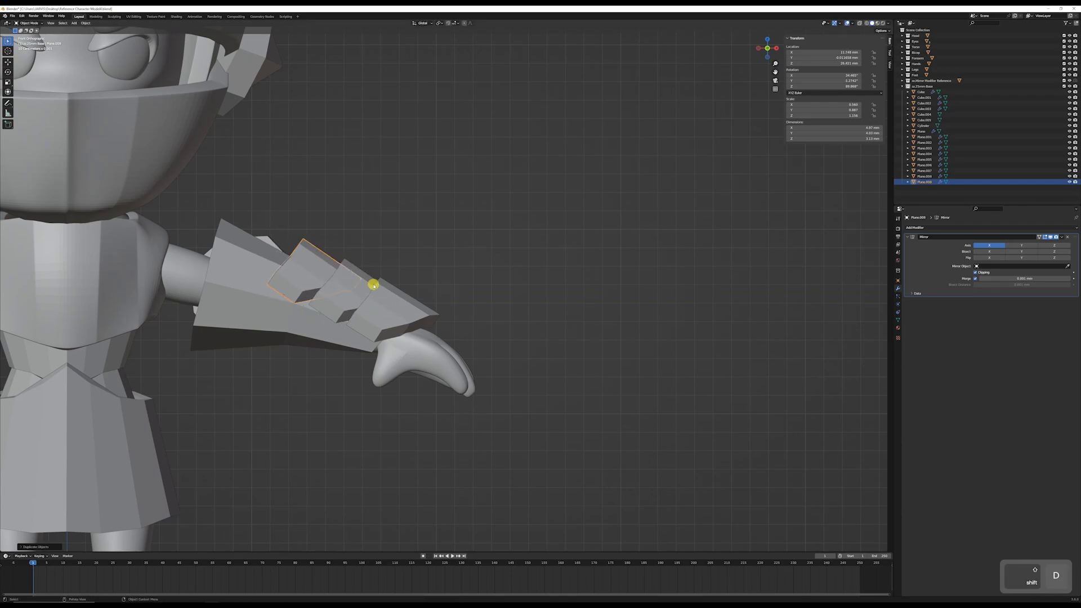
key("shift+d")
Step: Scale the three forearm plates above the wrist plate wider along Y, so they broaden progressively toward the elbow
middle_click_drag(345, 269, 458, 307)
left_click(488, 298)
key("s")
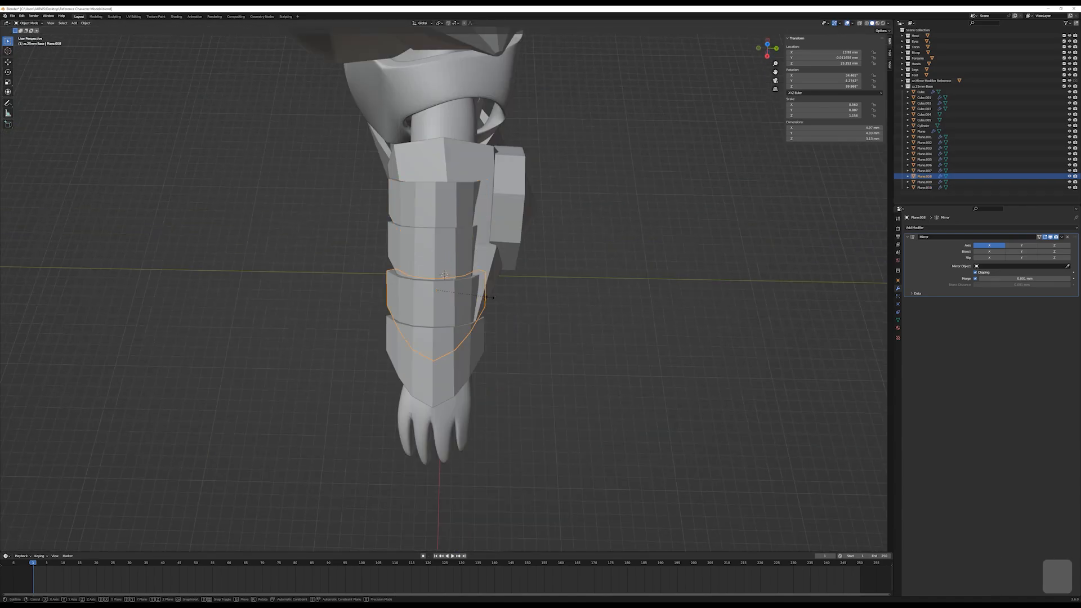
key("y")
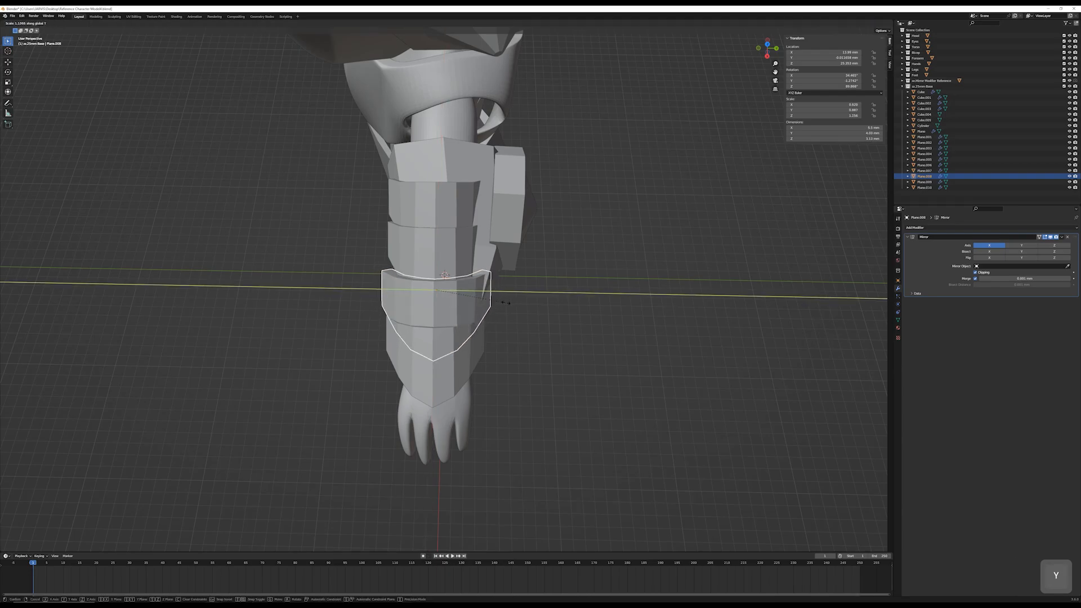
left_click(456, 265)
left_click(494, 255)
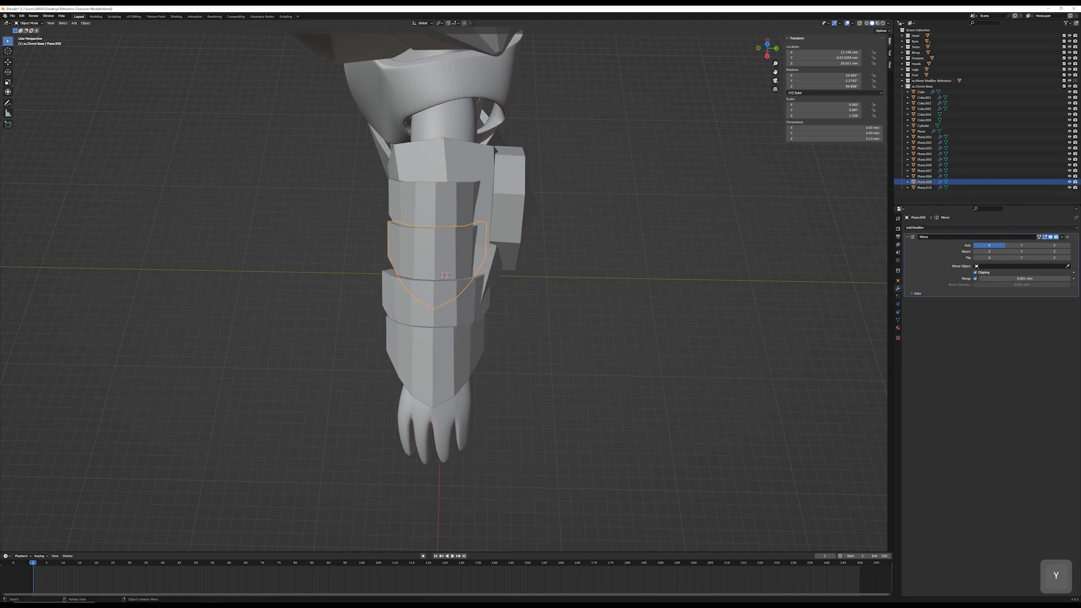
key("s")
key("y")
left_click(509, 256)
left_click(492, 209)
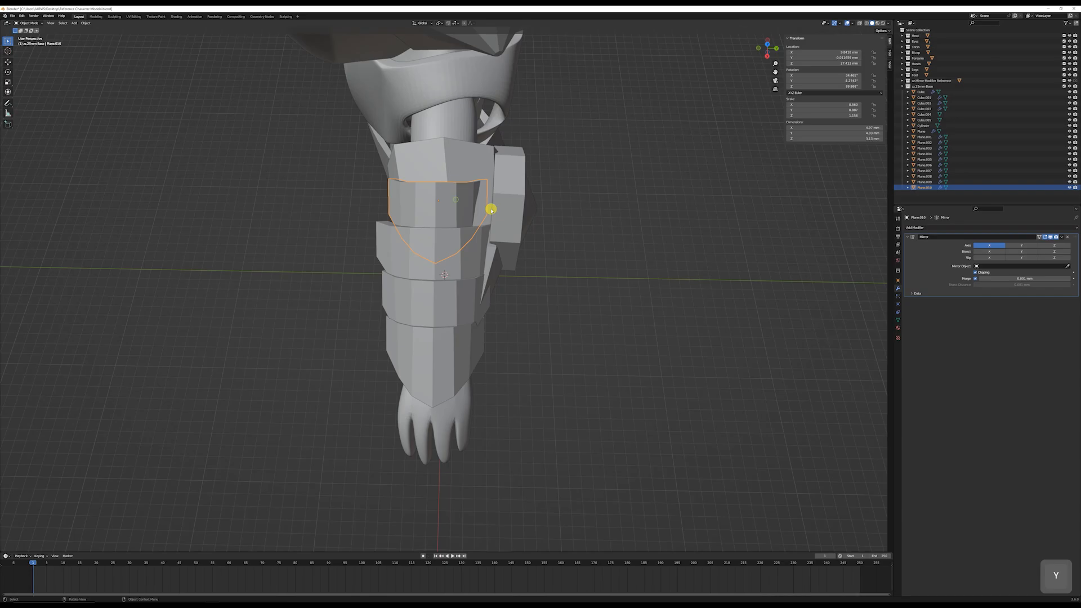
key("s")
key("y")
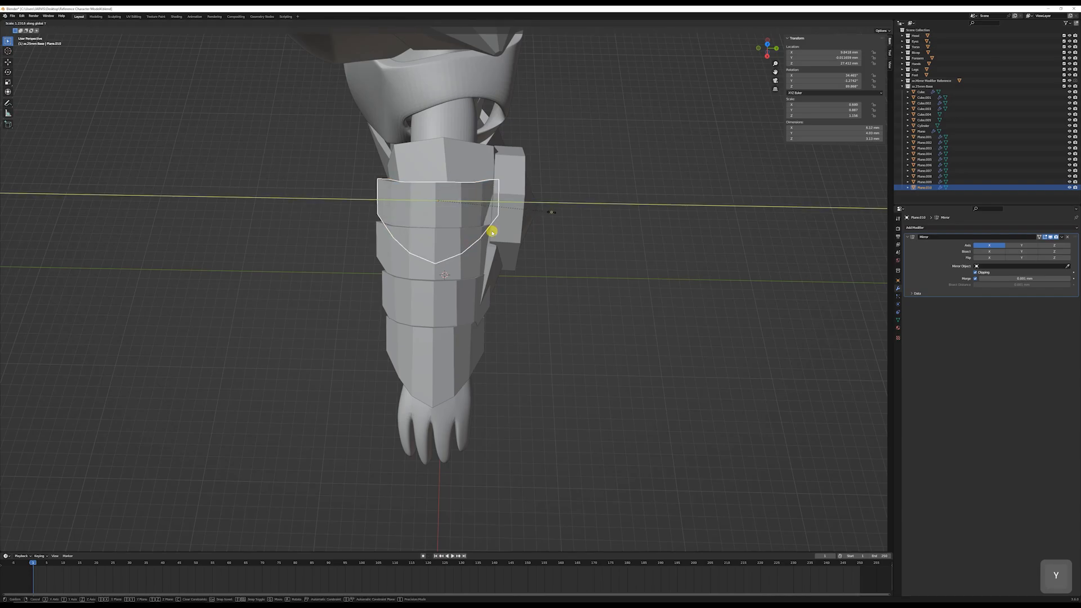
left_click(491, 232)
Step: Rotate the two middle forearm plates slightly, viewing the arm from the hand end
mouse_move(491, 232)
middle_mouse_down()
mouse_move(483, 186)
mouse_move(486, 238)
middle_mouse_up()
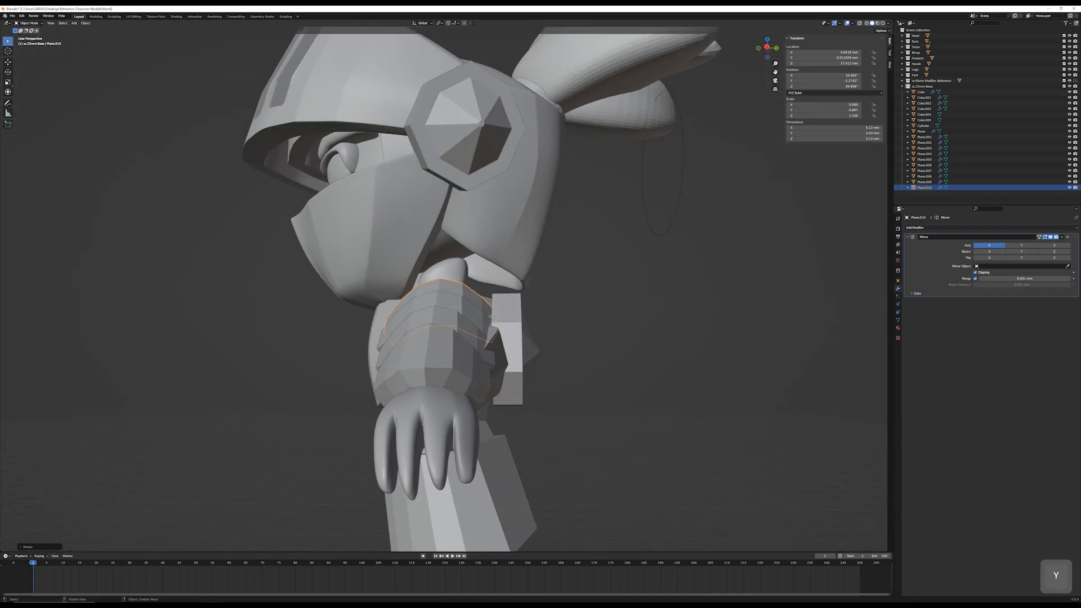
left_click(464, 308)
key("r")
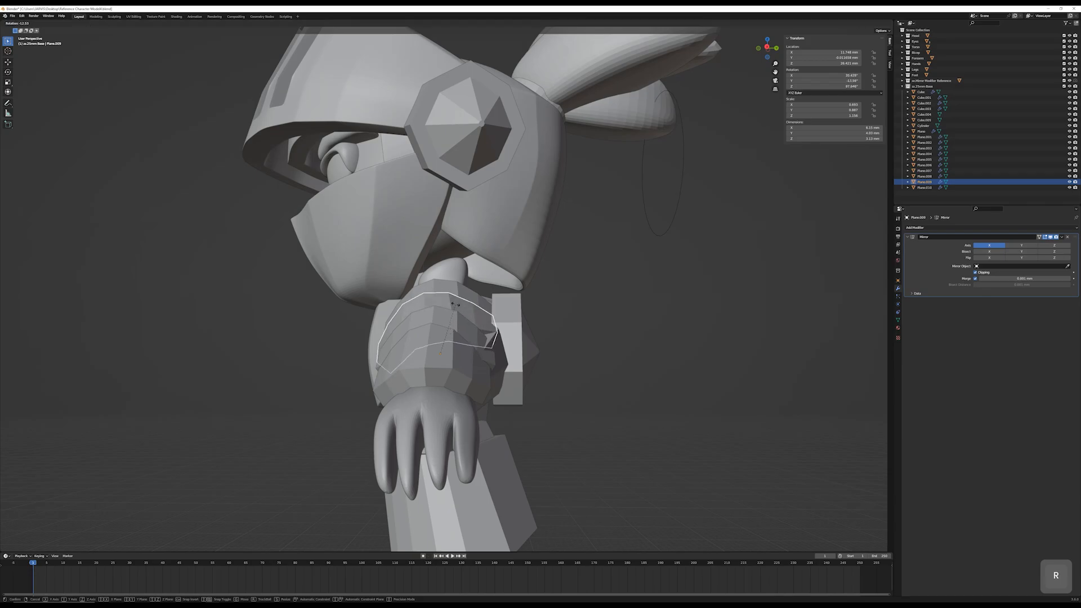
left_click(455, 305)
left_click(461, 322)
key("r")
left_click(460, 320)
Step: Select the three upper forearm plates together and move them to sit closer over the arm guard
middle_click_drag(459, 319, 456, 293)
left_click(404, 256, "shift")
left_click(422, 289, "shift")
key("g")
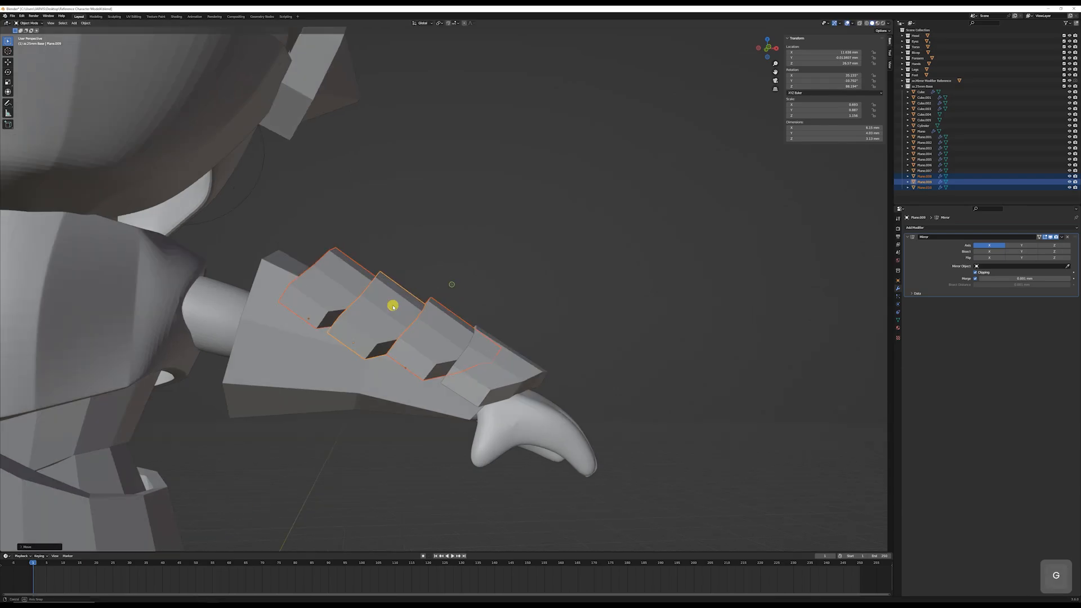
left_click(390, 306)
middle_click_drag(390, 307, 546, 302)
key("g")
left_click(496, 297)
left_click(565, 301)
scroll(565, 300, "down", 5)
scroll(585, 293, "up", 2)
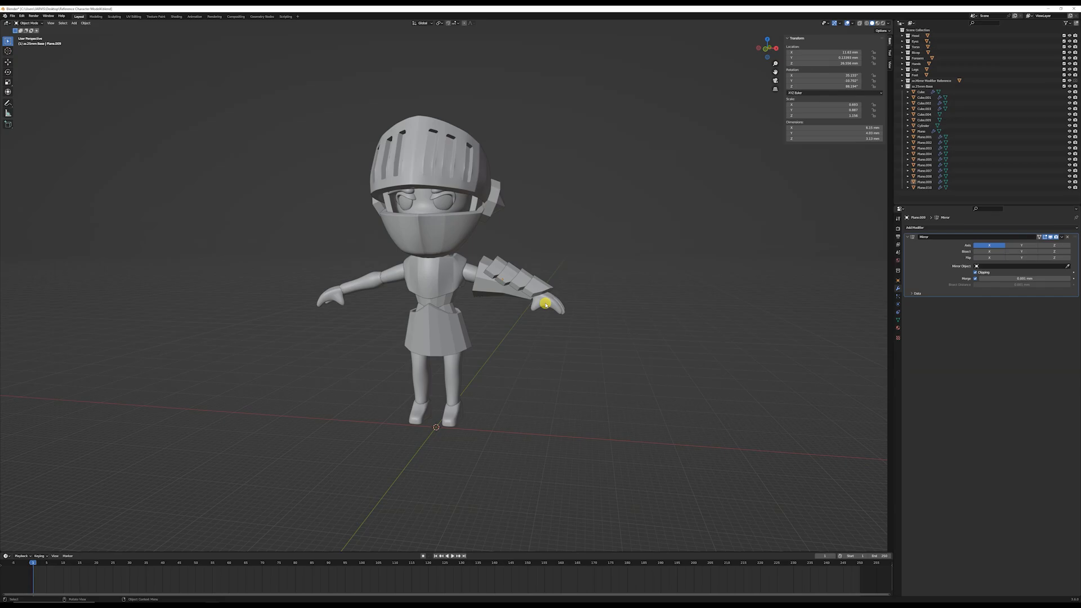
scroll(508, 312, "up", 3)
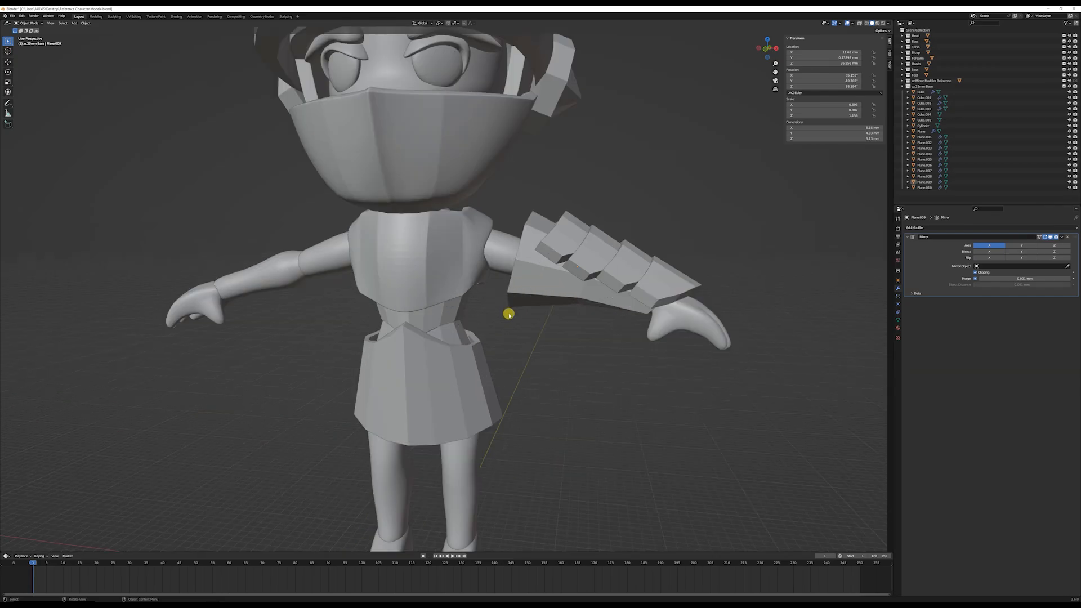
mouse_move(509, 313)
middle_mouse_down()
mouse_move(533, 284)
mouse_move(410, 292)
mouse_move(406, 271)
mouse_move(504, 243)
mouse_move(557, 315)
mouse_move(520, 317)
middle_mouse_up()
scroll(518, 314, "down", 1)
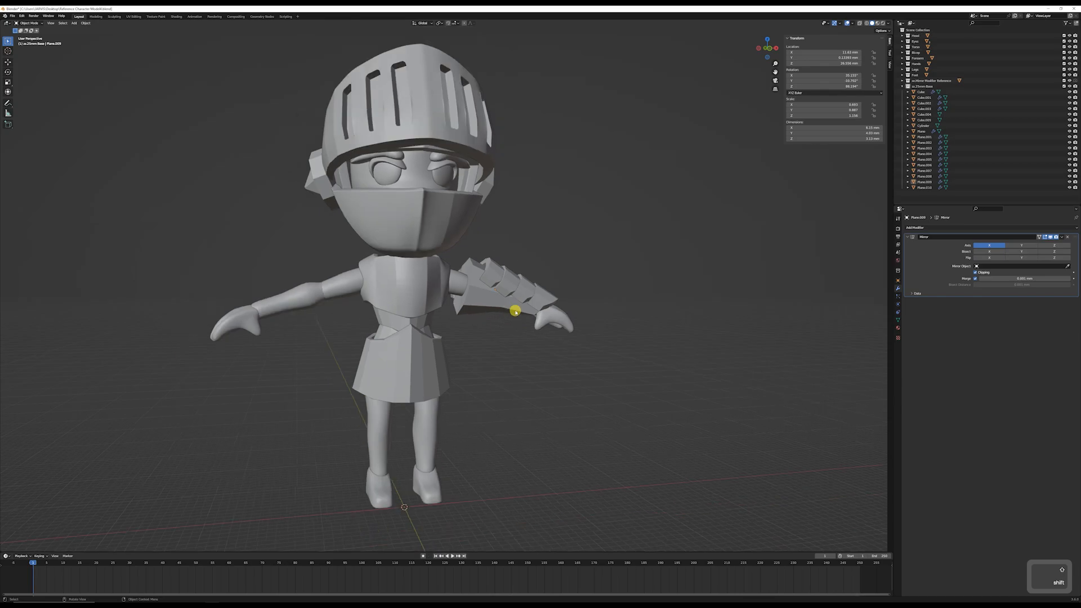
left_click(493, 308)
Step: Add a cube in front view, place it over the character's left knee and scale it to about 4.2 mm
middle_click_drag(458, 389, 469, 317, "shift")
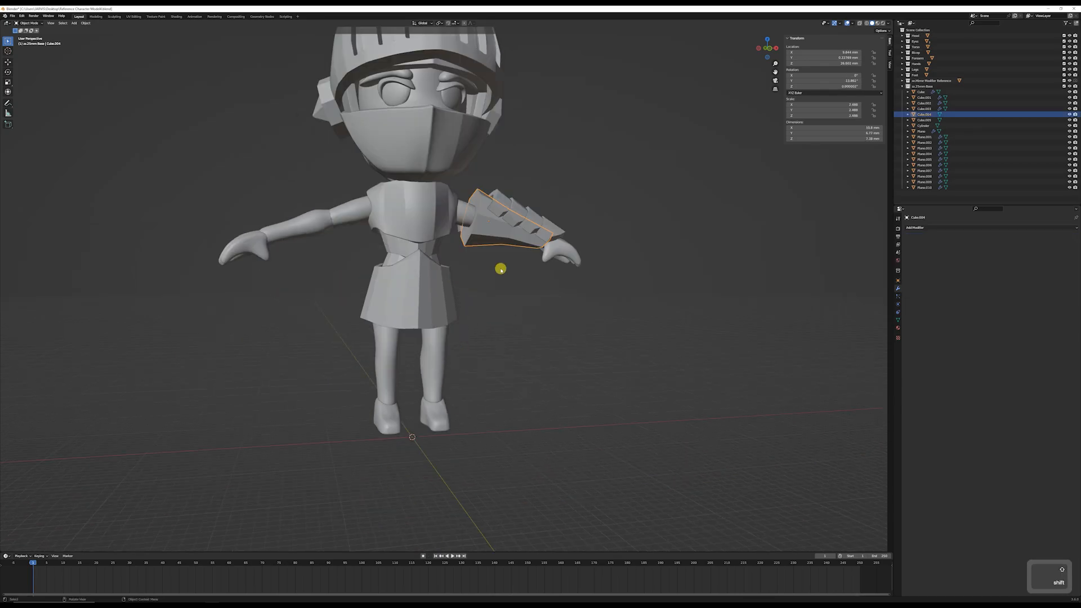
middle_click_drag(501, 269, 480, 280)
key("KP_1")
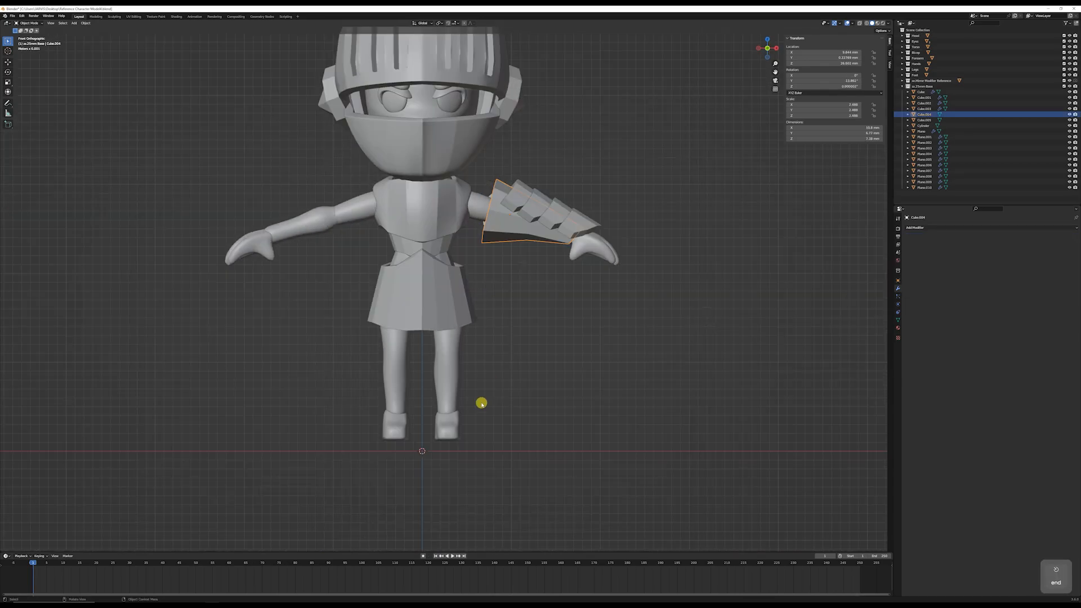
key("shift+a")
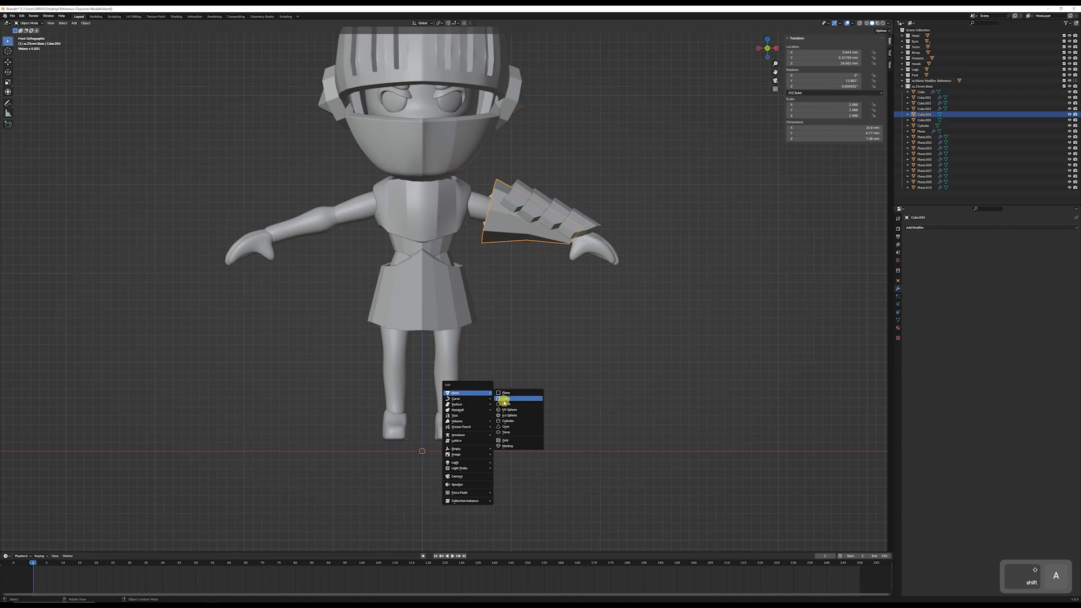
left_click(504, 399)
key("g")
left_click(453, 348)
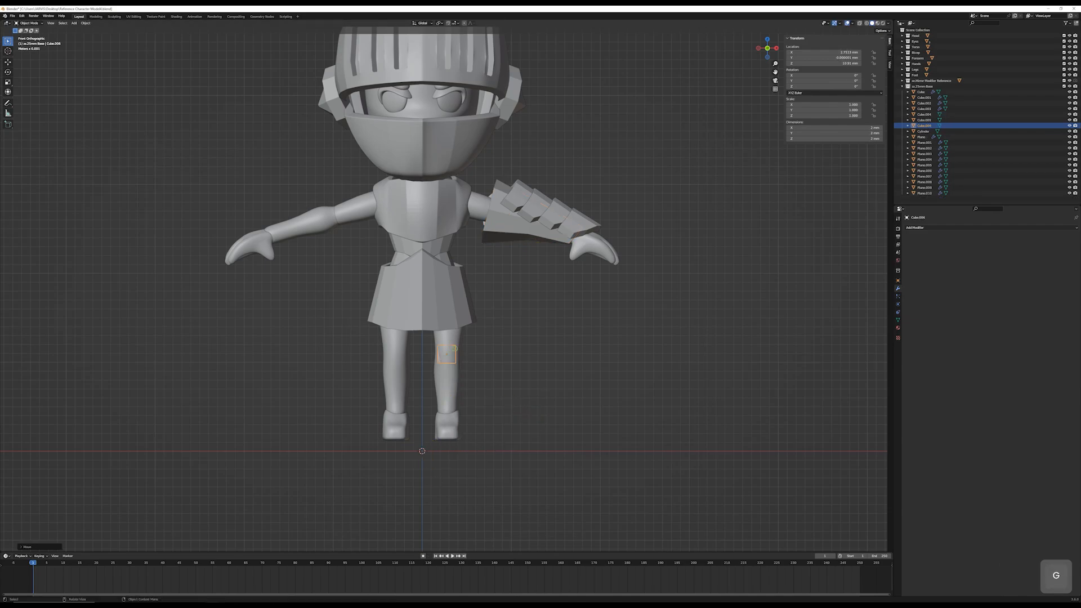
key("s")
left_click(473, 346)
Step: Extrude the cube's bottom face down to the ankle in edit mode
scroll(477, 360, "up", 6)
middle_click_drag(482, 307, 504, 80, "shift")
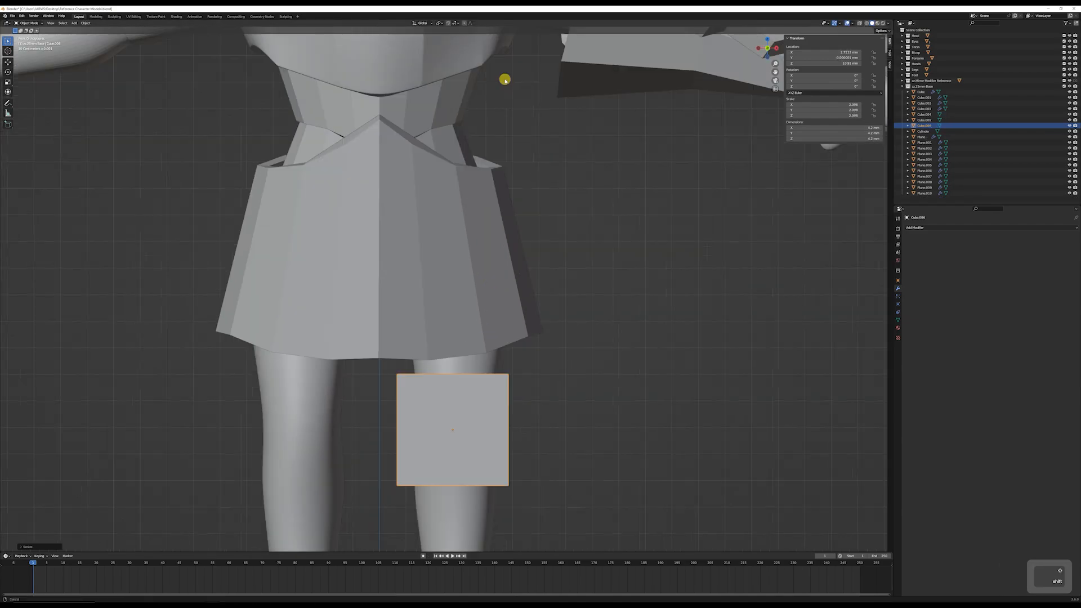
middle_click_drag(491, 282, 488, 340)
key("Tab")
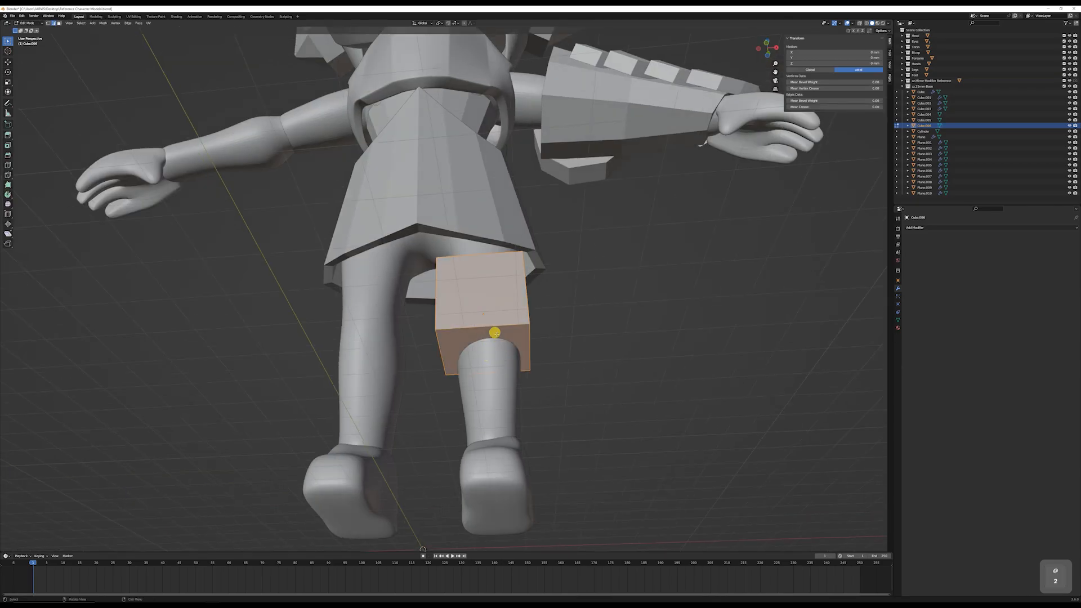
key("2")
left_click(505, 336)
key("3")
left_click(505, 336)
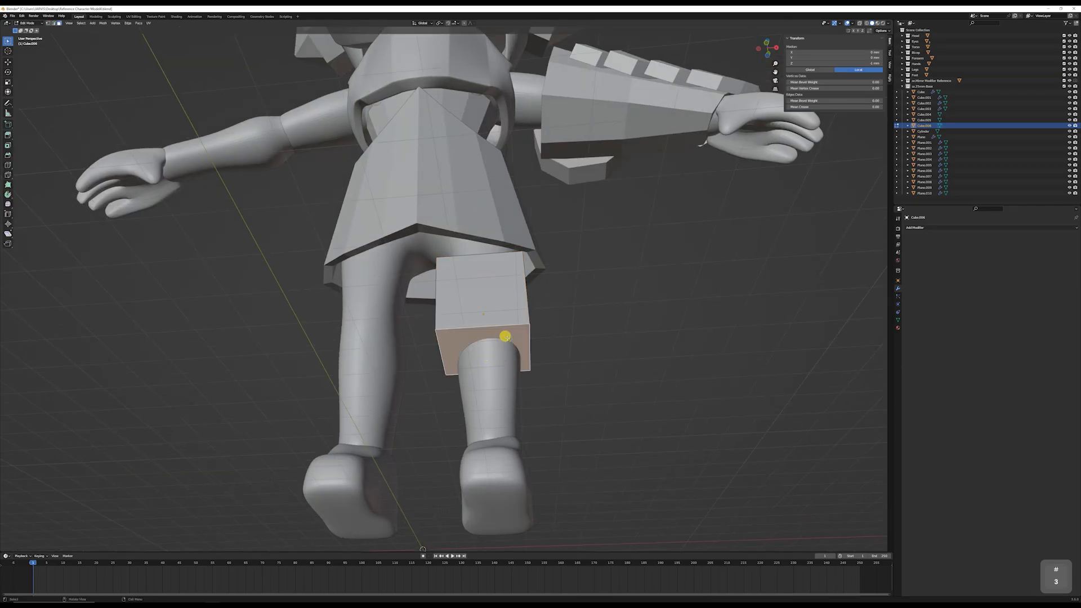
key("e")
left_click(505, 442)
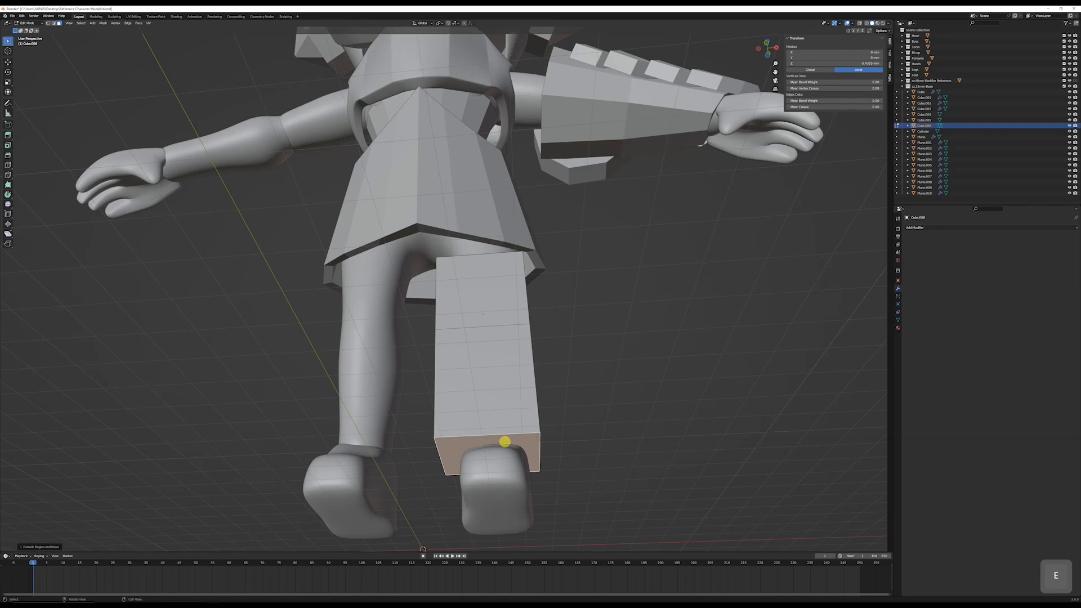
Step: Scale the leg guard's bottom face down to ankle width and align it just above the foot in front view
key("KP_1")
key("s")
left_click(520, 377)
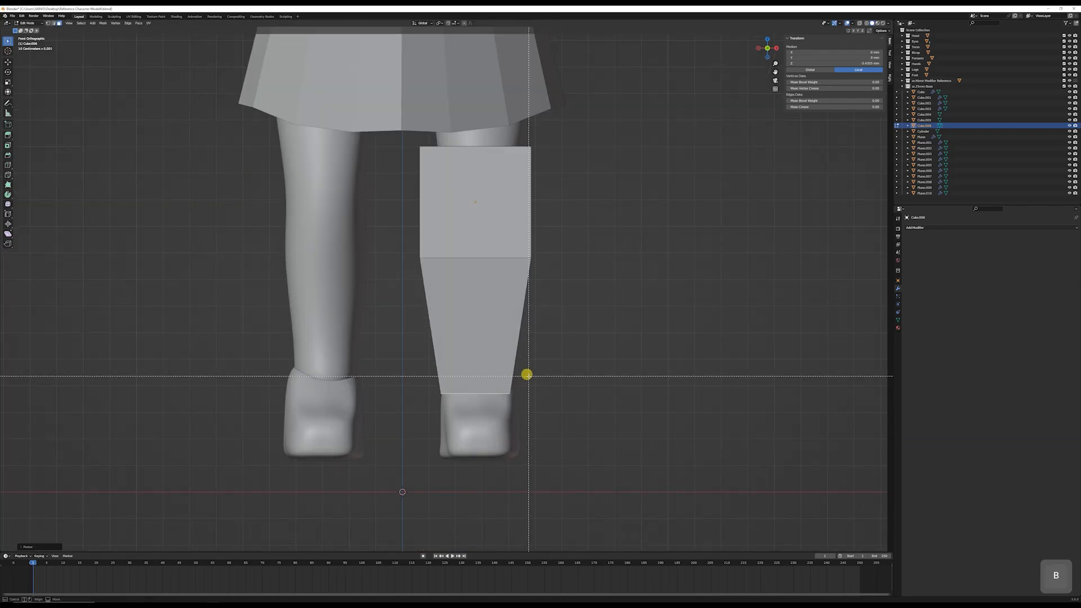
key("g")
left_click(509, 370)
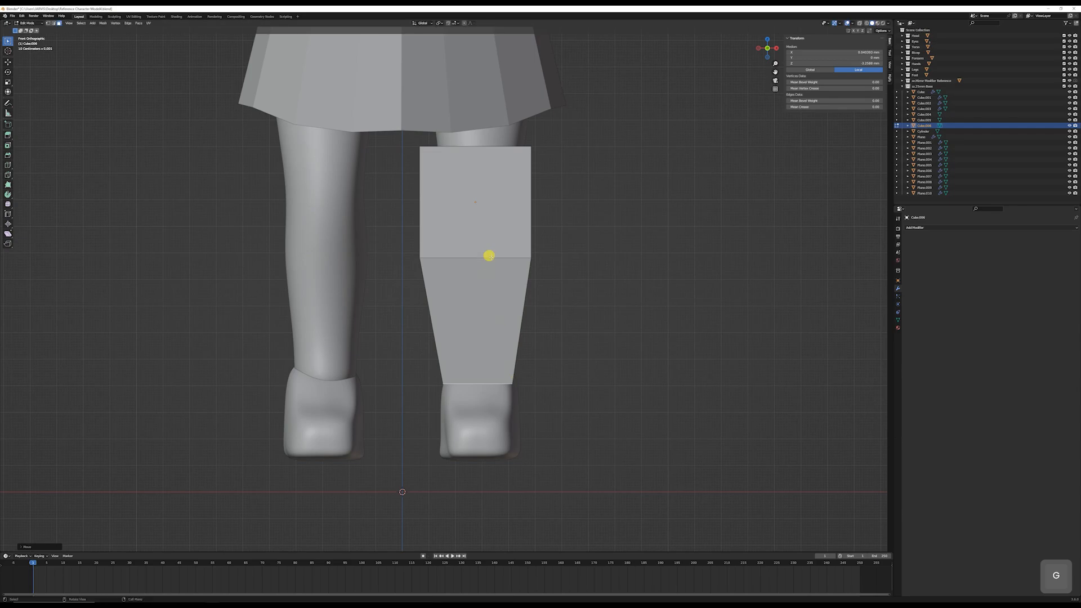
Step: Select the leg guard's middle edge loop in wireframe display and scale it down to taper the shape along the leg
key("Tab")
key("Tab")
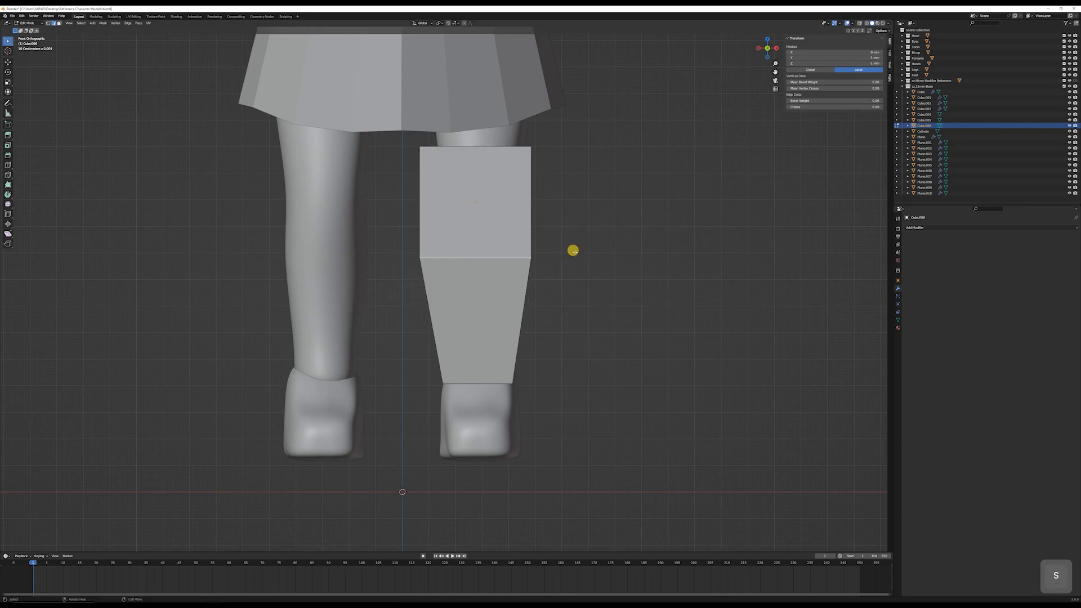
key("alt+z")
key("s")
left_click(512, 253)
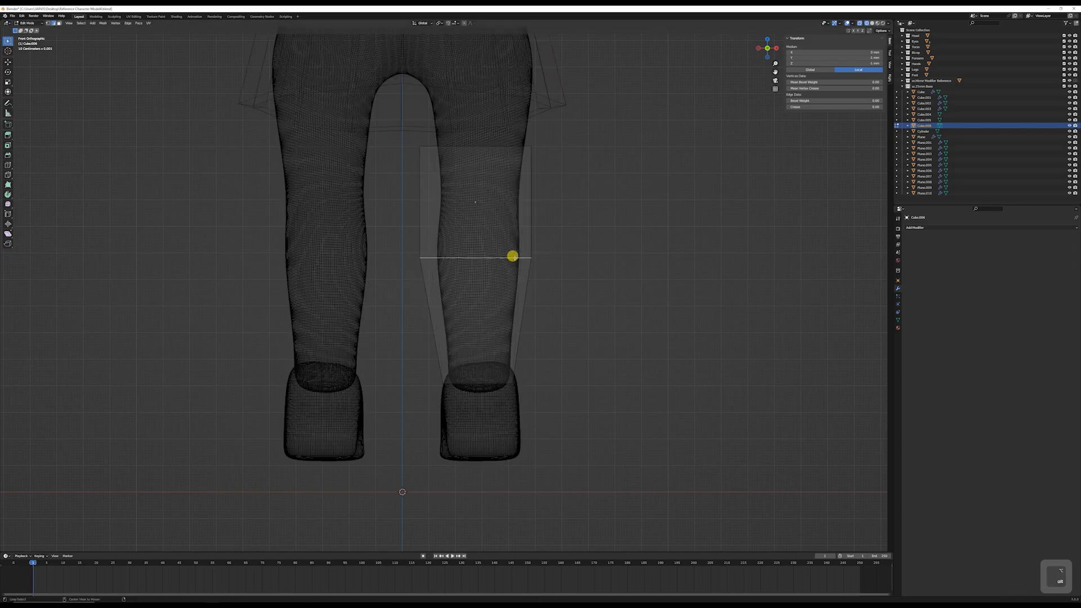
key("s")
left_click(540, 254)
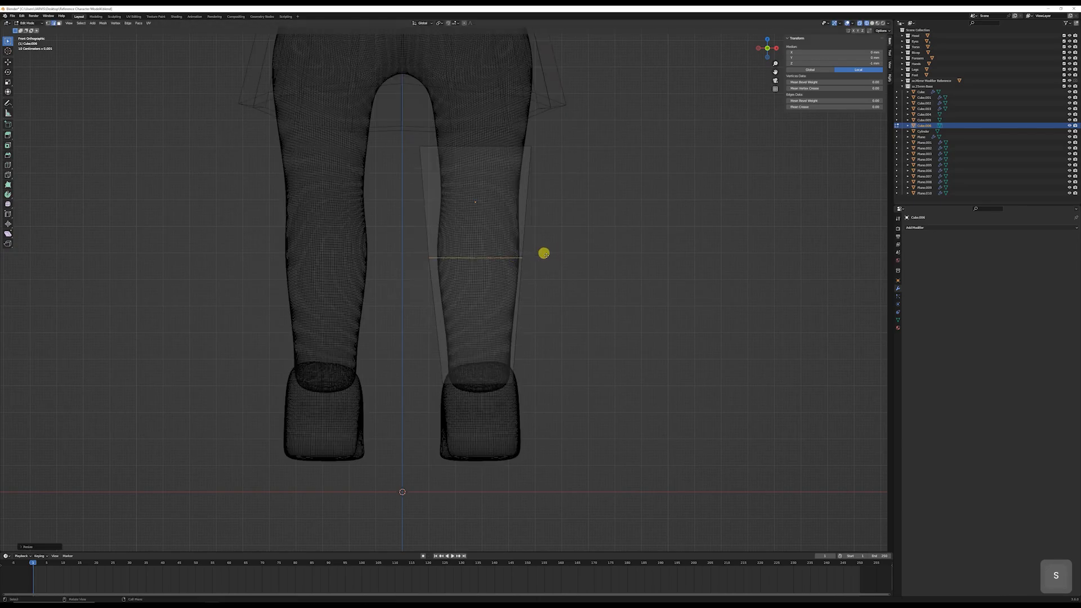
key("g")
left_click(545, 255)
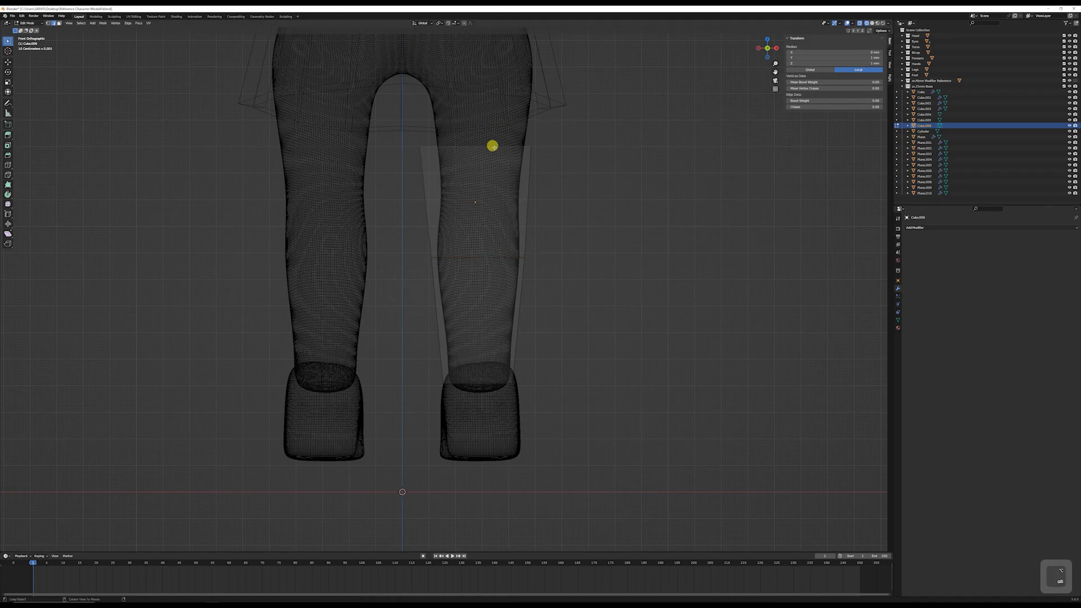
Step: Enlarge the leg guard's top face and tilt it so its outer side rises higher, keeping it just below the skirt
left_click(493, 146, "alt")
middle_click_drag(492, 146, 542, 175, "alt")
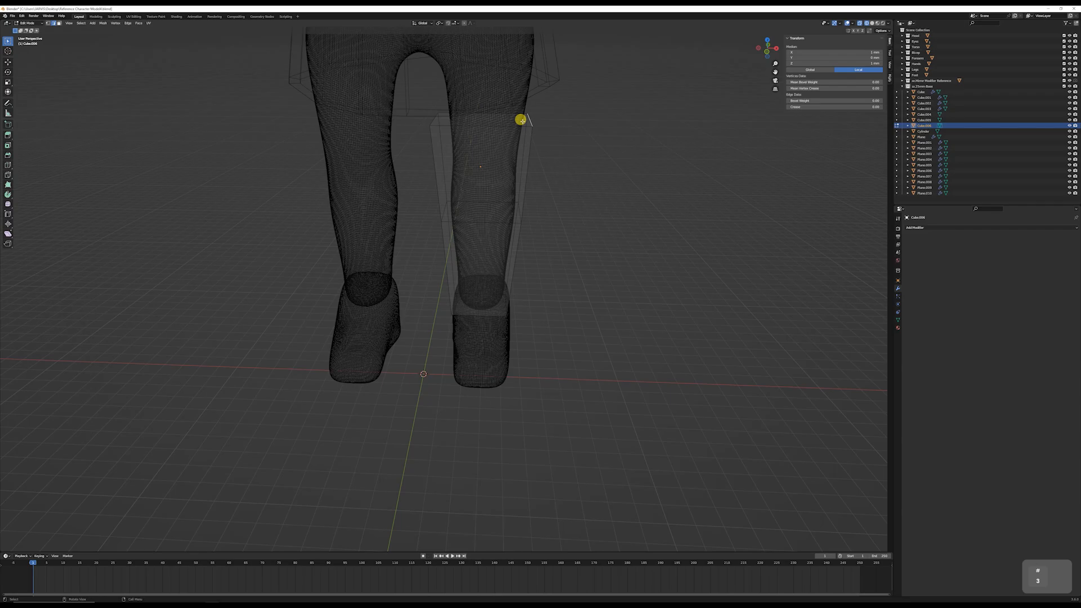
key("3")
middle_click_drag(479, 125, 428, 123)
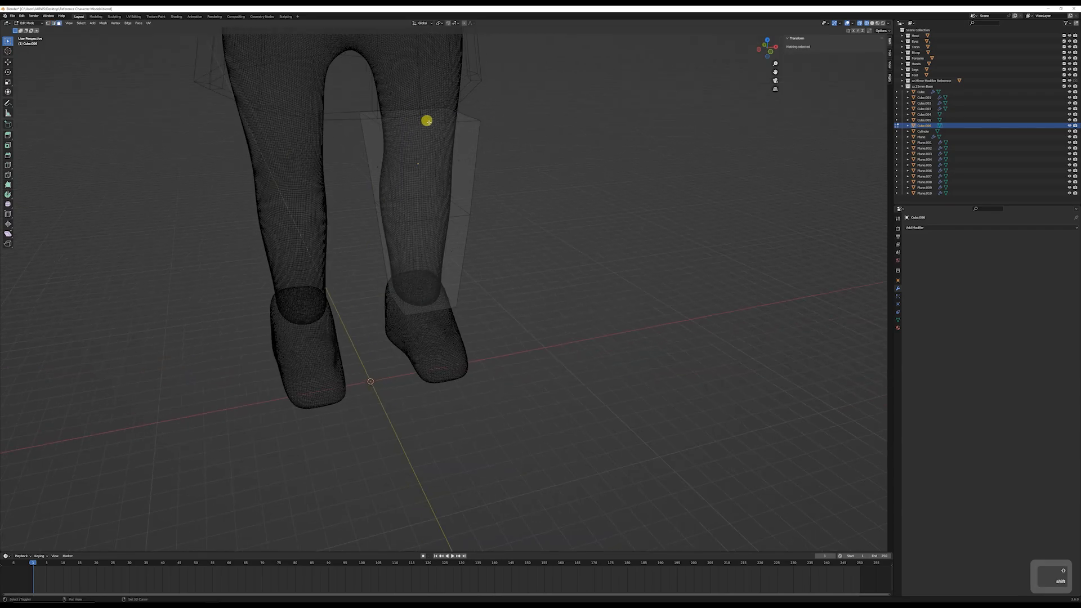
key("shift+z")
left_click(439, 118)
key("KP_1")
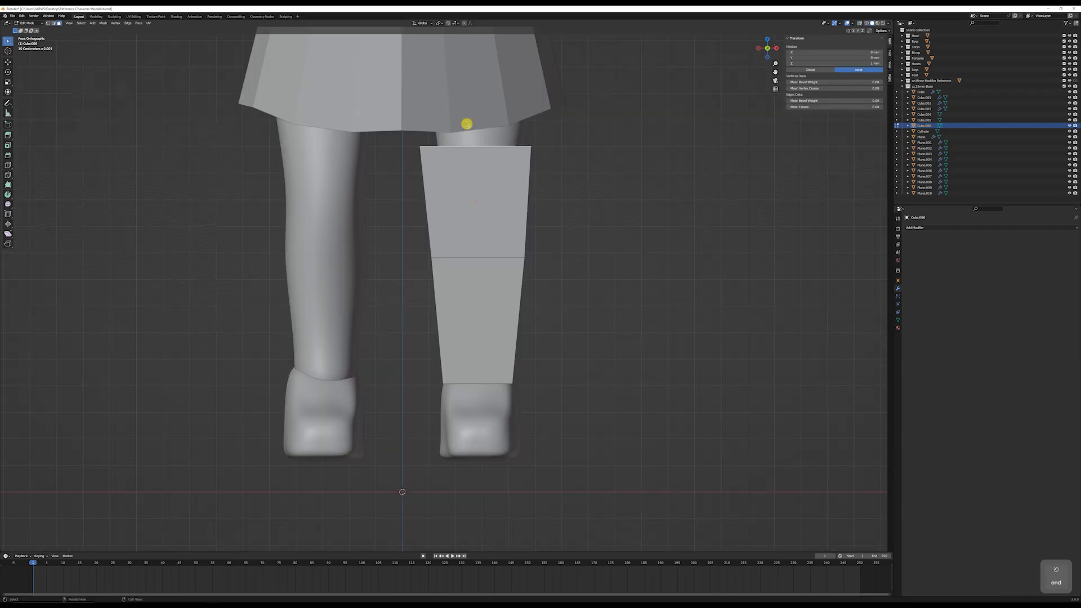
key("s")
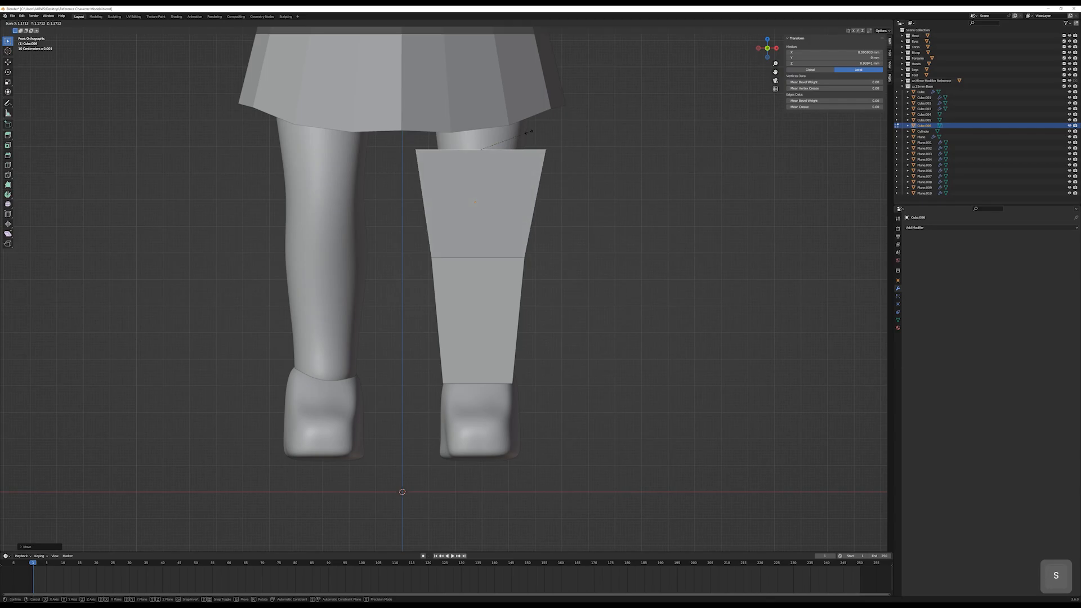
left_click(550, 138)
key("r")
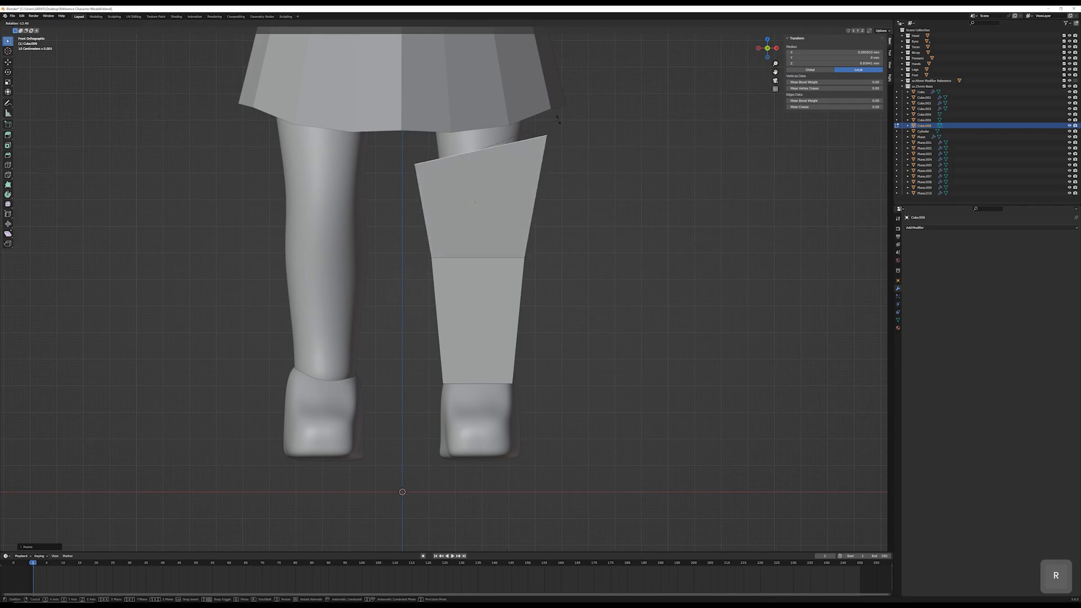
left_click(559, 135)
key("g")
left_click(558, 135)
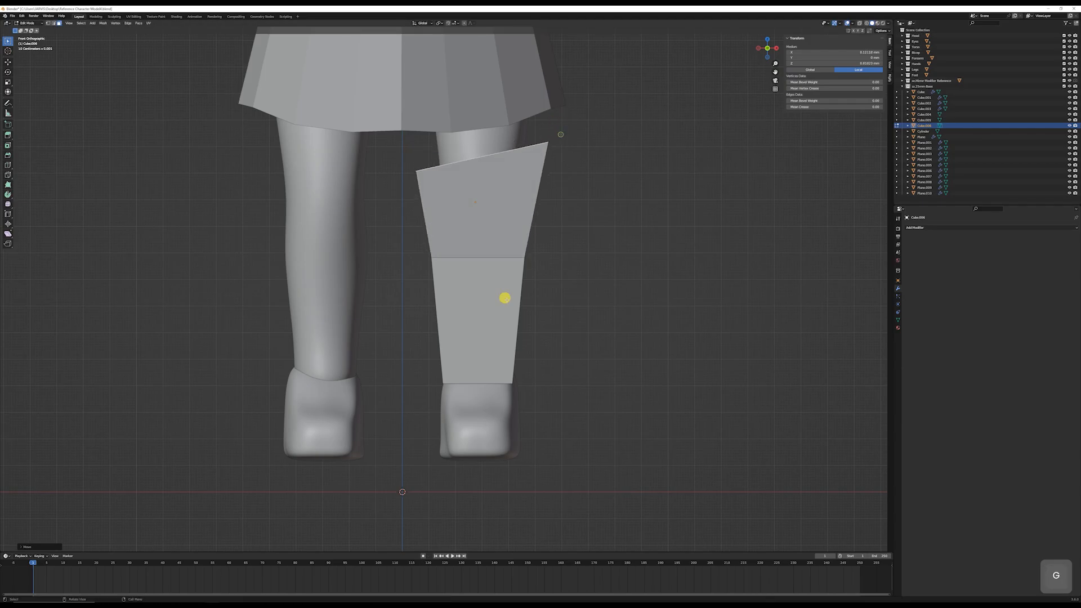
Step: Fit the leg guard over the leg in side view by moving it along Y, rotating it about 6° and enlarging it slightly
middle_click_drag(505, 296, 555, 299)
key("KP_3")
key("Tab")
key("g")
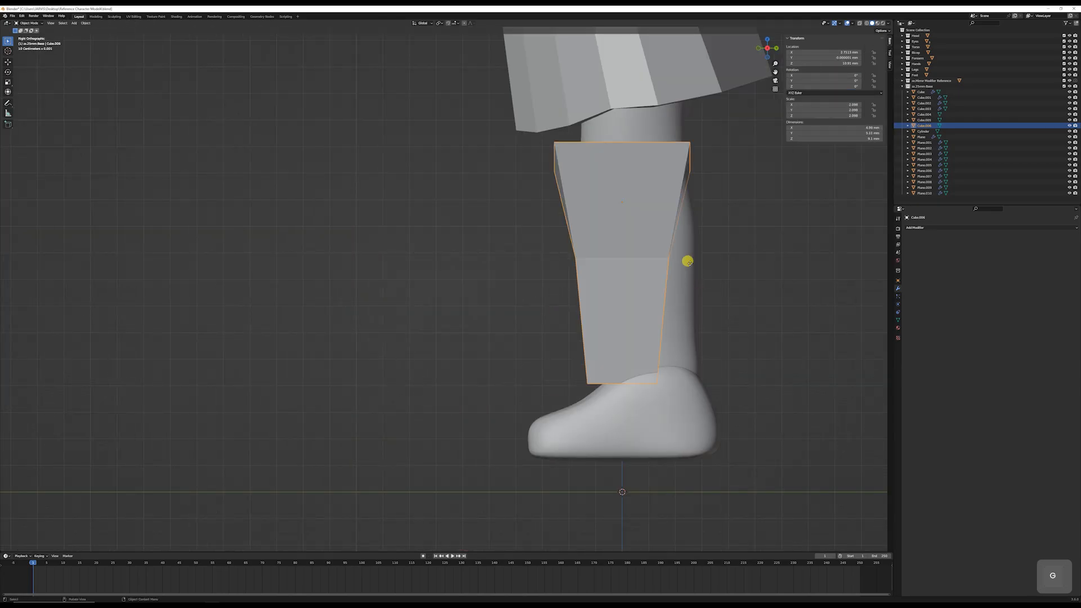
key("y")
left_click(707, 264)
key("r")
left_click(714, 154)
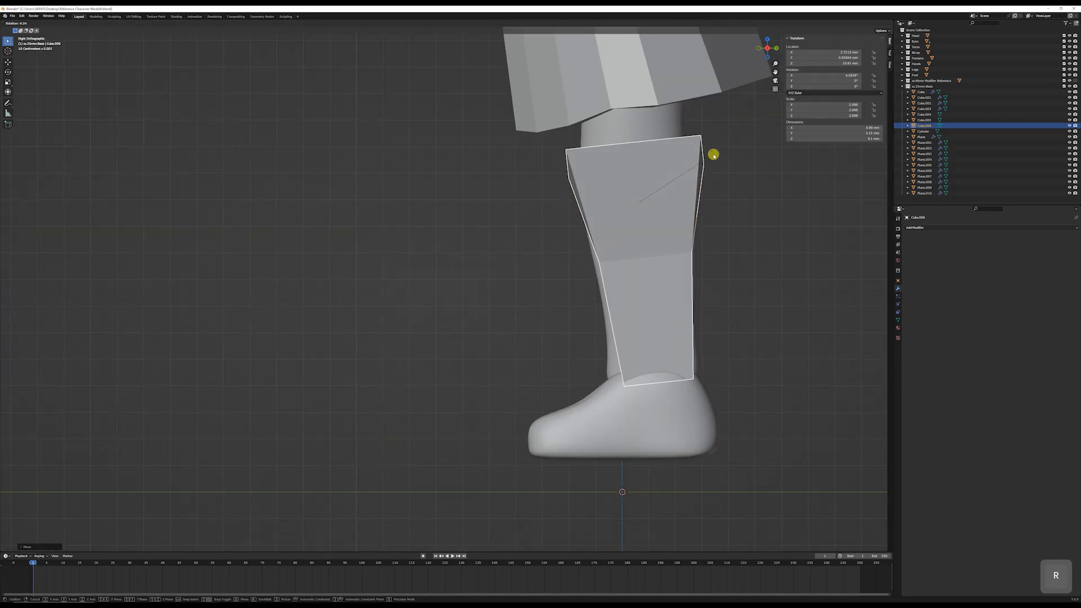
key("s")
left_click(716, 158)
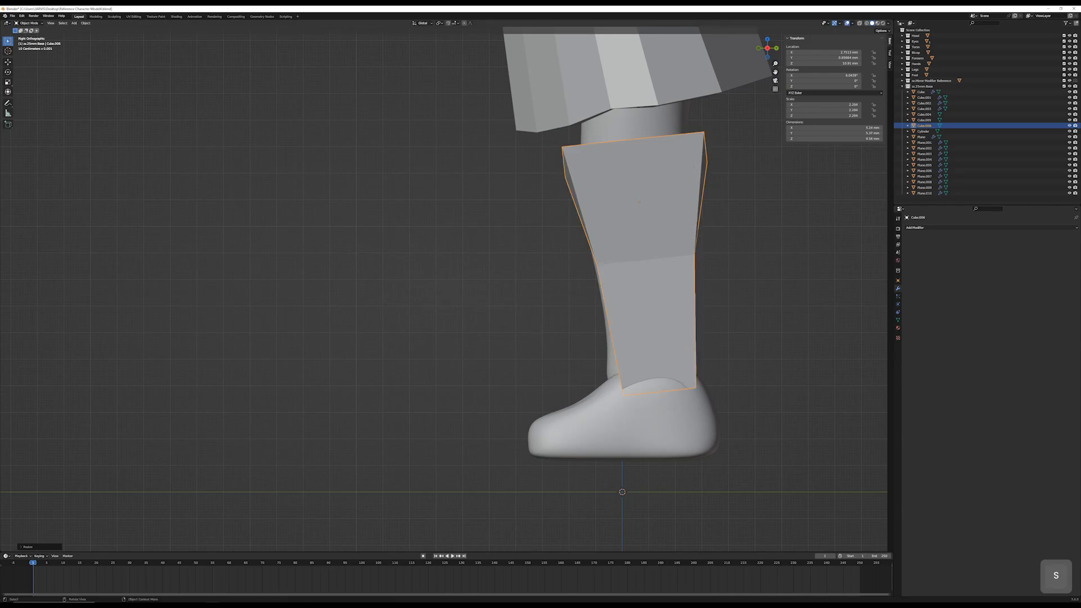
Step: Scale the leg guard up along Y to cover the leg's depth, and adjust its width along X
key("s")
key("y")
left_click(666, 227)
middle_click_drag(666, 227, 722, 227)
key("s")
key("x")
left_click(695, 230)
scroll(523, 343, "up", 3)
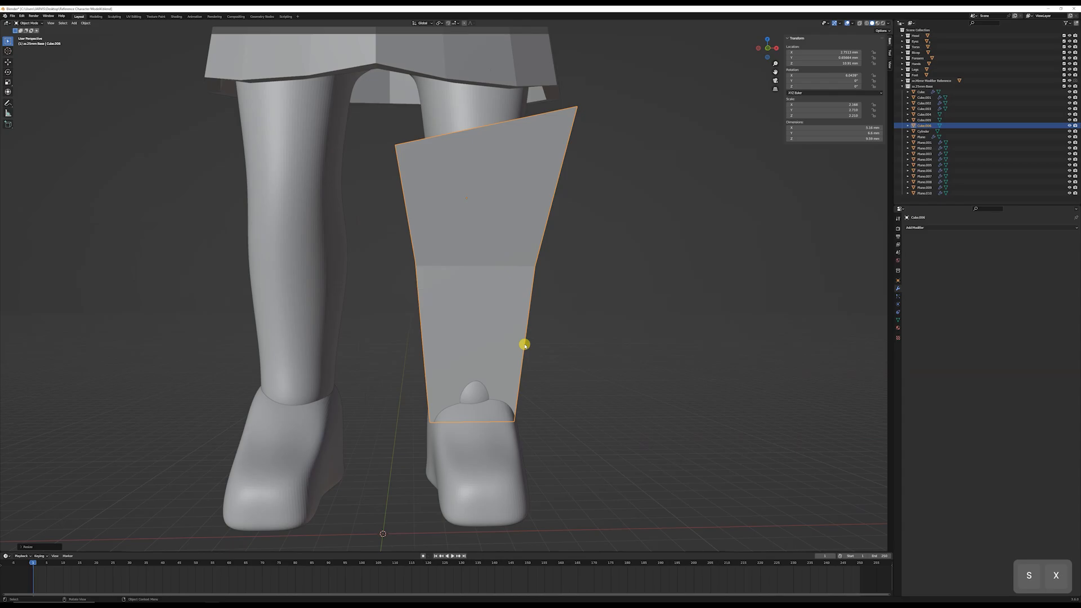
Step: Scale up the leg guard's bottom opening so it fits around the ankle
middle_click_drag(525, 338, 534, 308)
middle_click_drag(534, 308, 531, 435)
key("Tab")
left_click(364, 431)
key("s")
left_click(390, 421)
key("Tab")
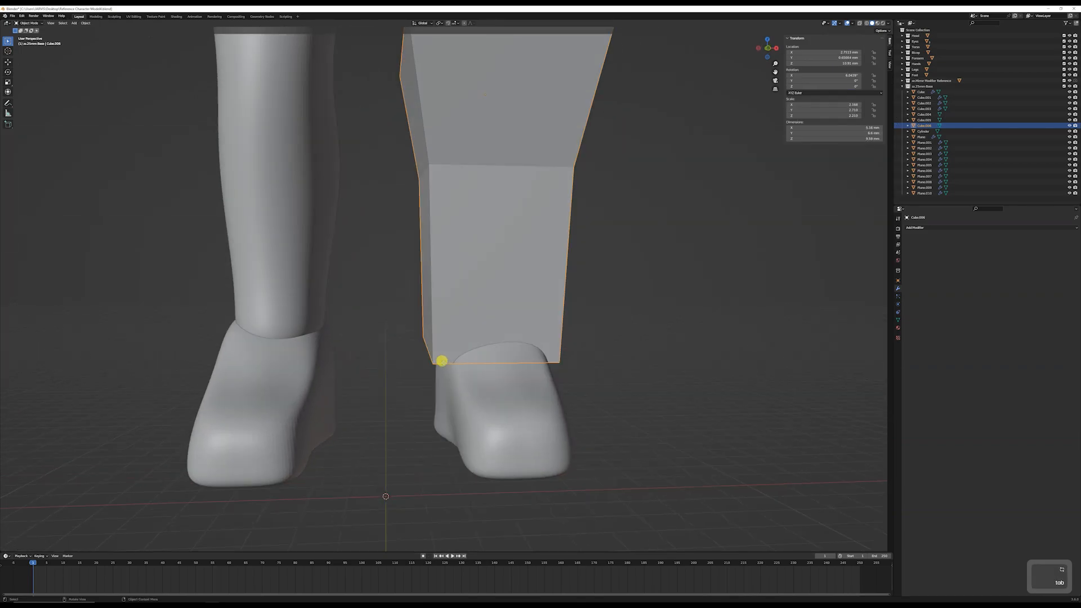
Step: Add two vertical loop cuts to the leg guard, one down the middle of the front and one down the middle of the side
key("Tab")
key("ctrl+r")
left_click(456, 358)
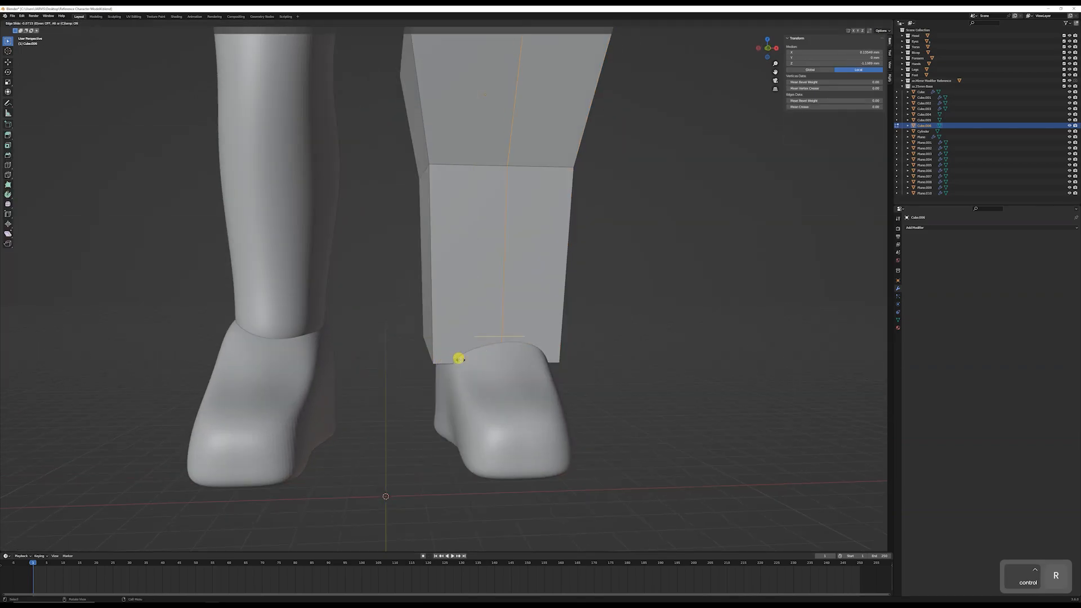
left_click(459, 359)
middle_click_drag(459, 359, 559, 315)
key("ctrl+r")
left_click(674, 352)
left_click(674, 350)
scroll(674, 344, "down", 3)
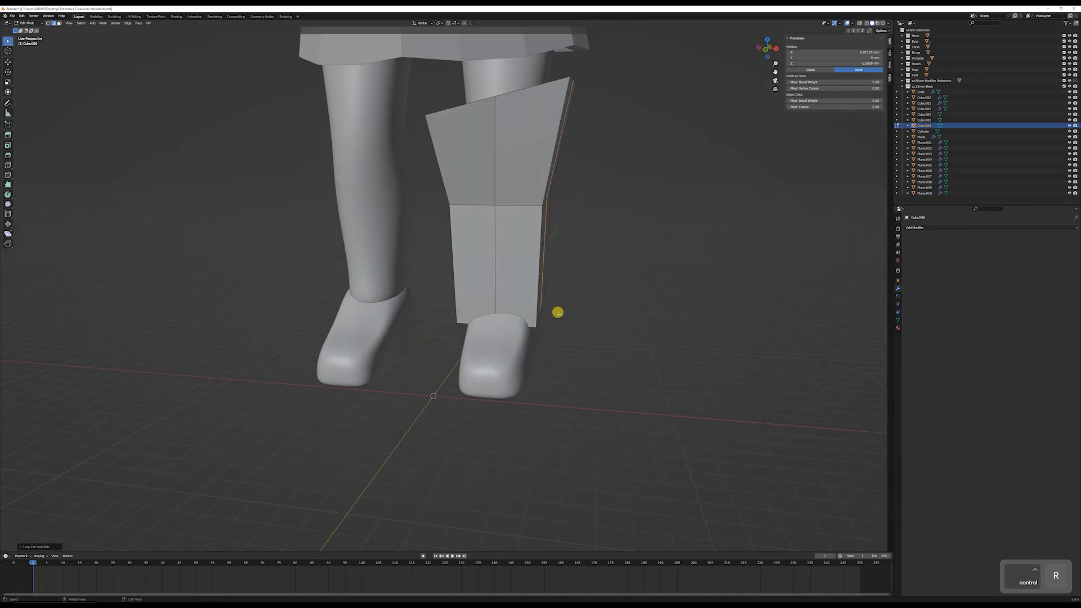
Step: Select the leg guard's front centre edge loop and scale it outward along Y to round the front
left_click(505, 270, "alt")
left_click(499, 182, "alt")
middle_click_drag(500, 182, 648, 213)
key("s")
key("x")
right_click(706, 209)
key("s")
key("y")
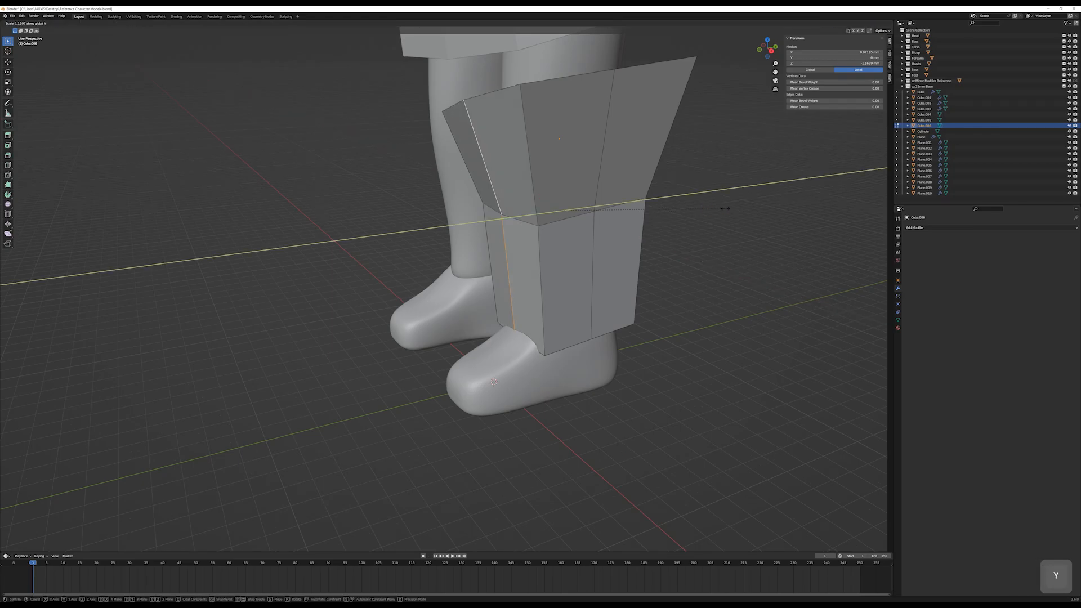
left_click(737, 206)
Step: Select the leg guard's side centre edge loop and scale it outward along X to round the sides
left_click(586, 269, "alt")
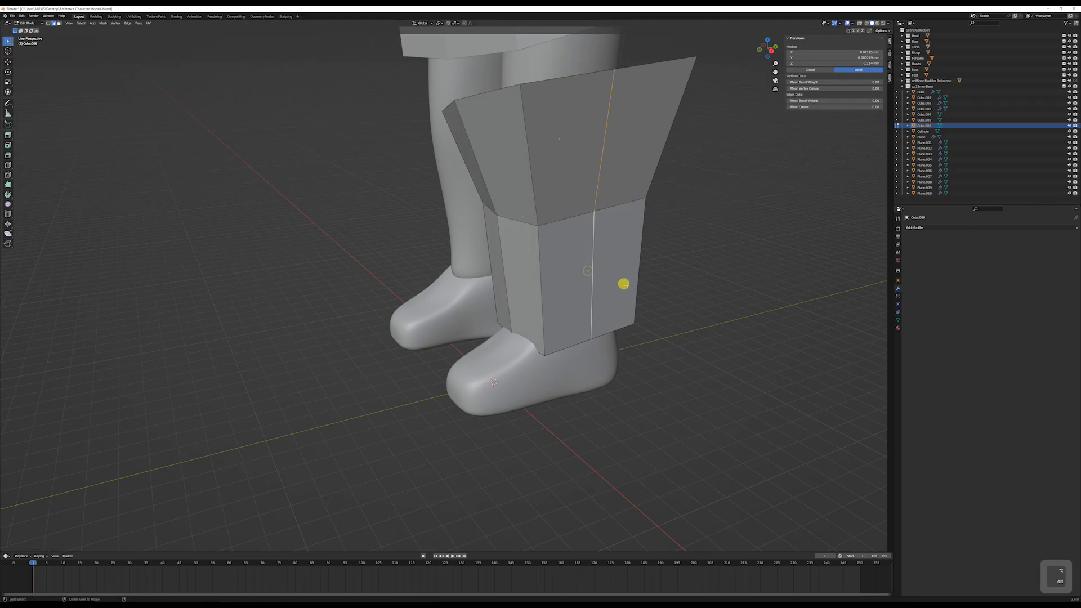
middle_click_drag(623, 284, 566, 272)
key("s")
key("x")
right_click(658, 285)
key("s")
key("x")
left_click(637, 276)
scroll(641, 276, "down", 4)
scroll(563, 269, "down", 3)
scroll(465, 265, "up", 7)
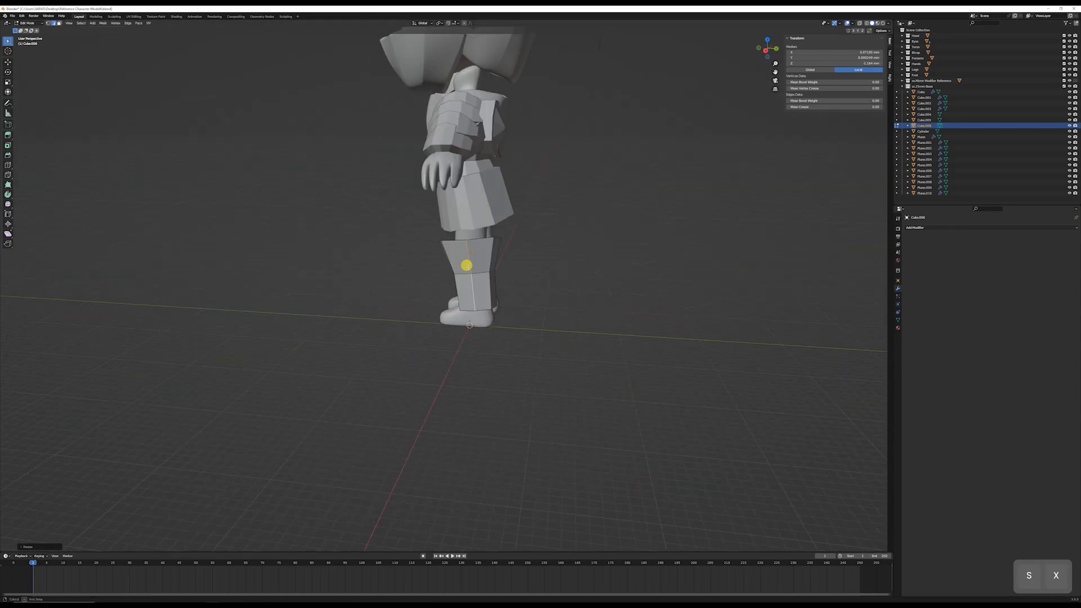
middle_click_drag(461, 248, 543, 273)
scroll(510, 259, "down", 4)
key("Tab")
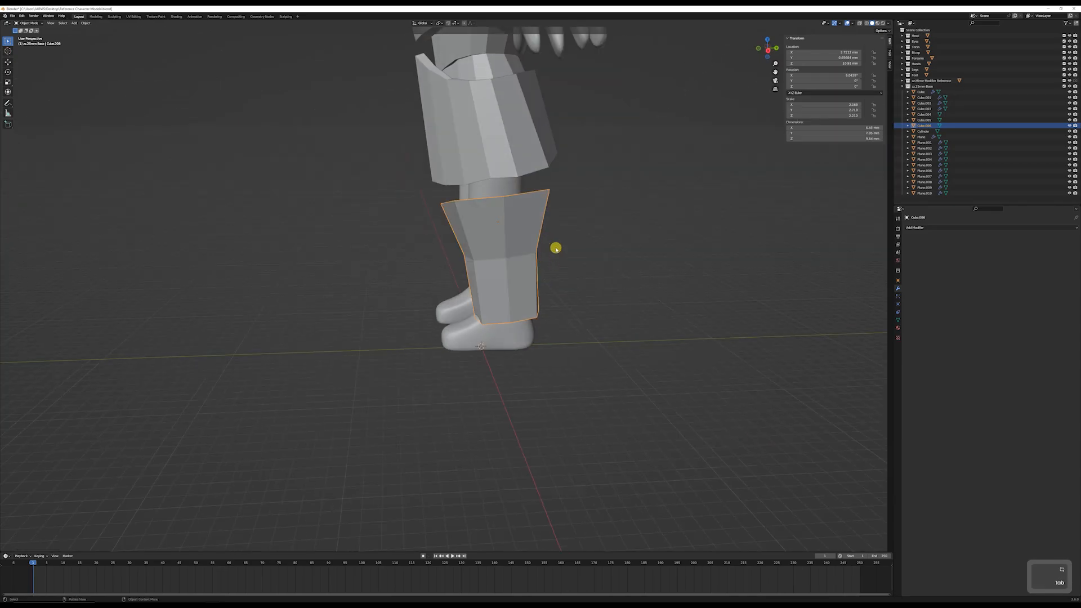
Step: Shift the leg guard slightly forward and down in side view, and narrow it along X in front view
key("Page_Down")
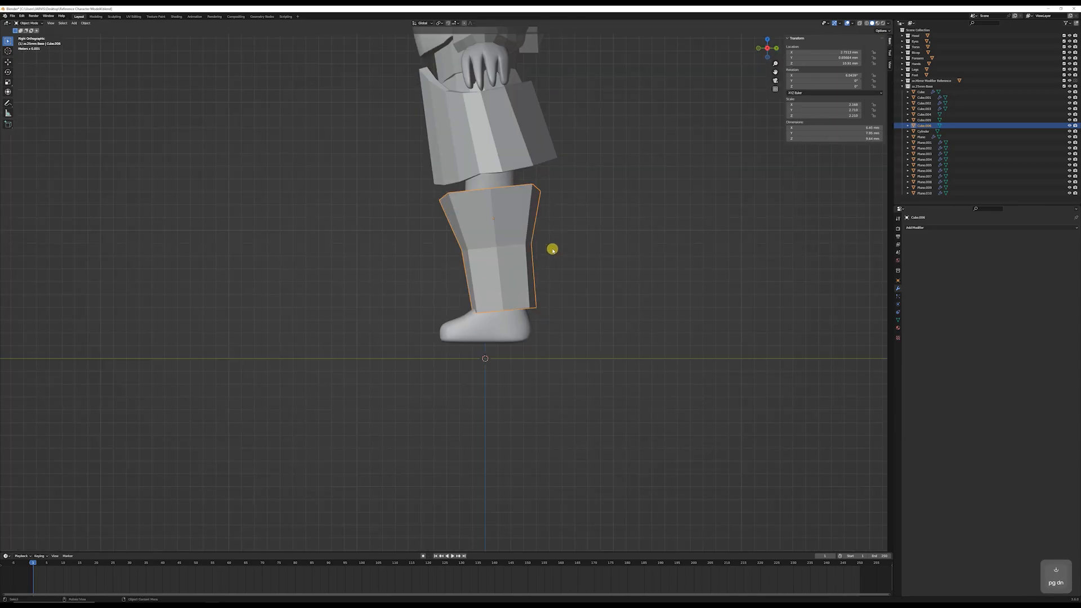
key("g")
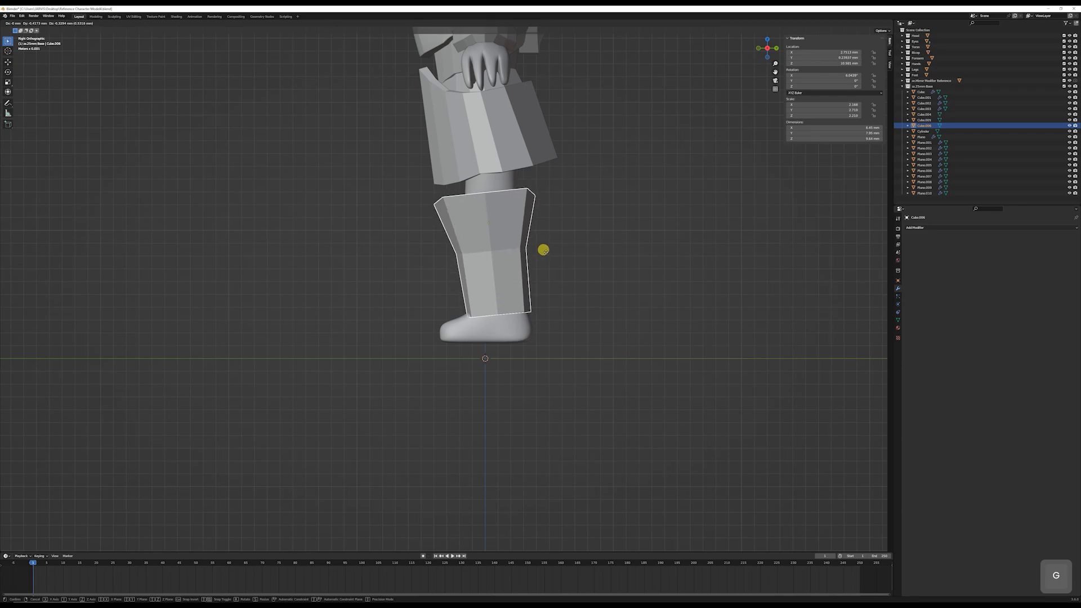
left_click(544, 251)
middle_click_drag(544, 251, 605, 255)
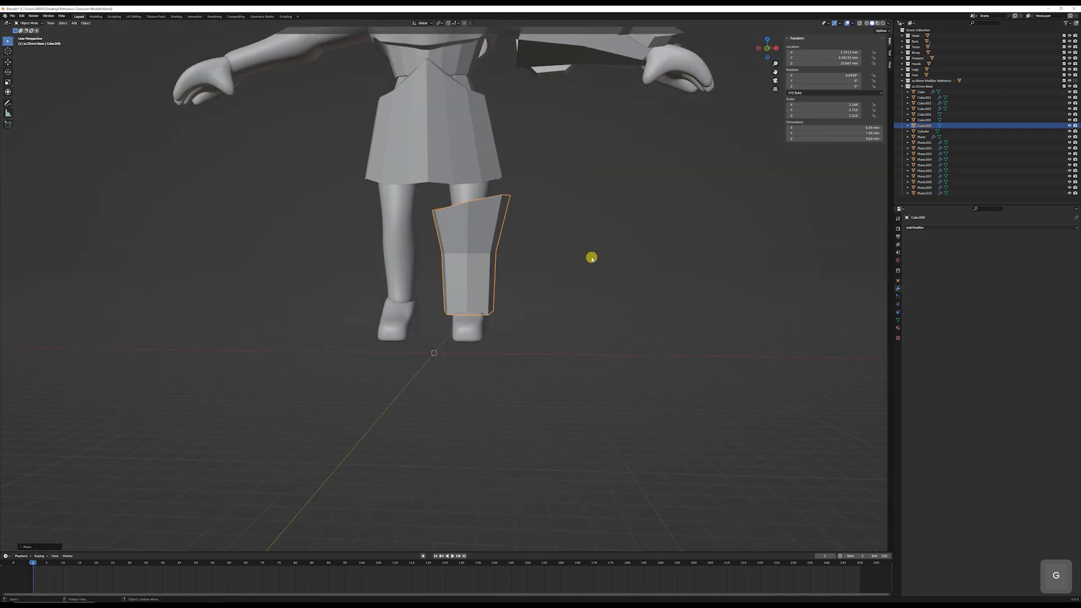
key("KP_1")
key("s")
key("x")
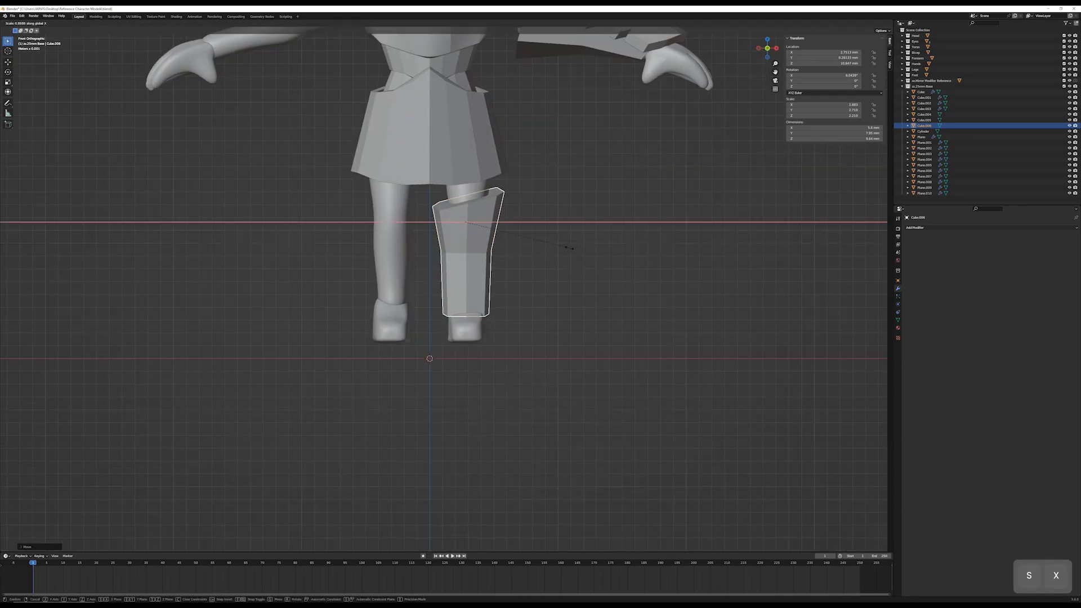
left_click(567, 263)
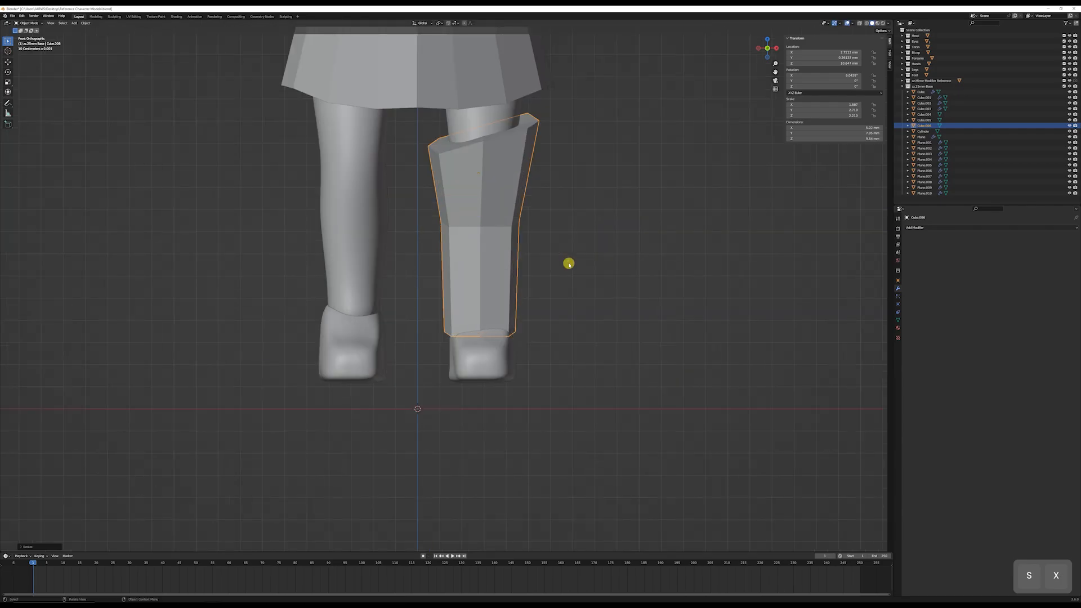
mouse_move(564, 248)
middle_mouse_down()
mouse_move(493, 244)
mouse_move(557, 266)
mouse_move(556, 254)
middle_mouse_up()
scroll(493, 245, "down", 5)
scroll(556, 255, "up", 2)
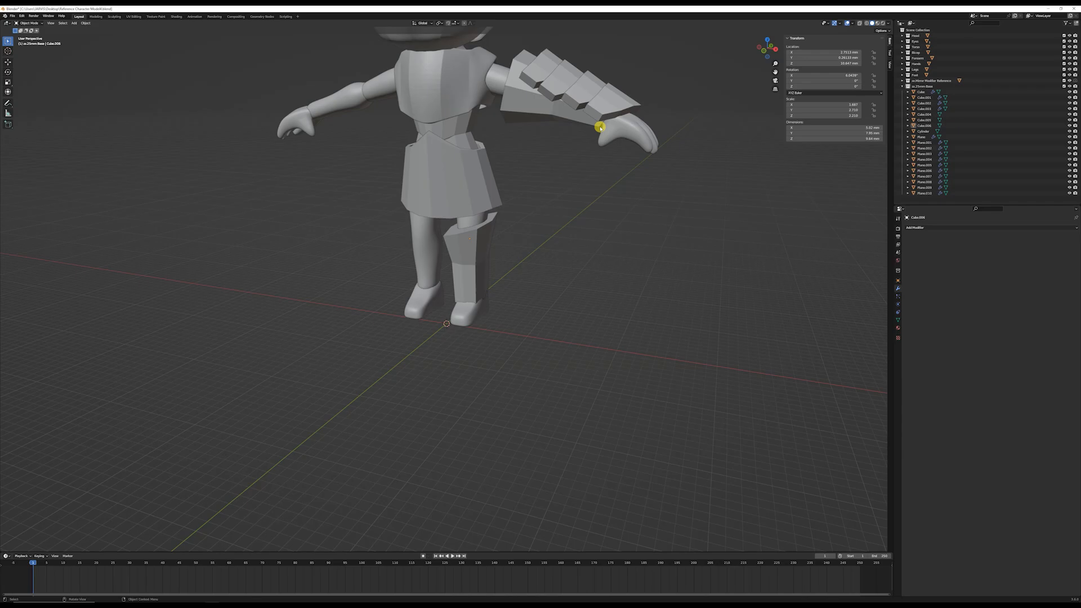
Step: Move the forearm plate nearest the hand down to the lower leg and rotate it around Z to face forward
left_click(612, 100)
key("KP_1")
key("g")
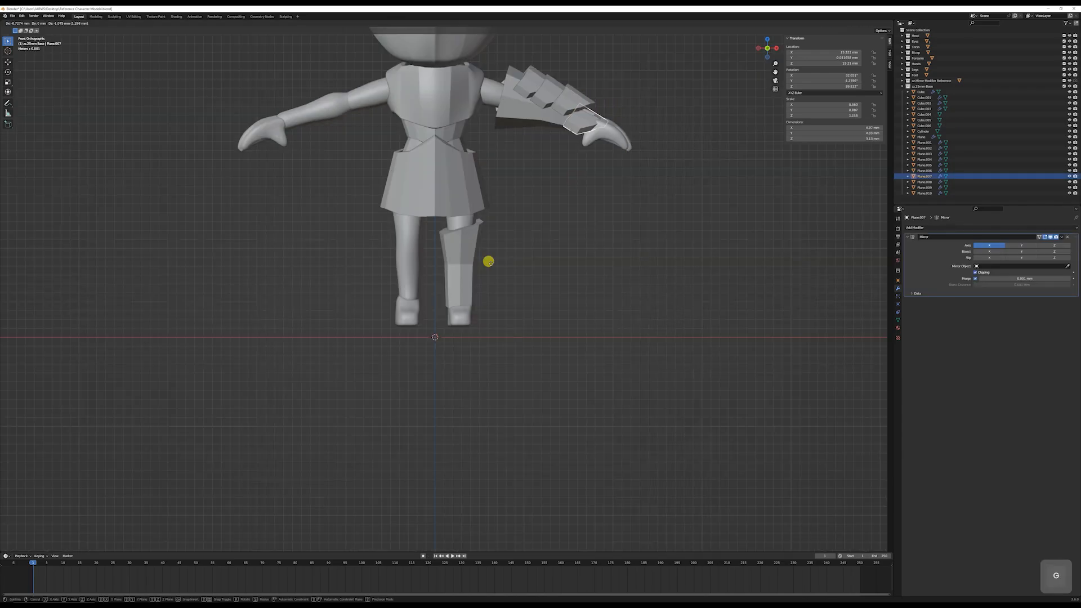
left_click(509, 298)
key("r")
key("z")
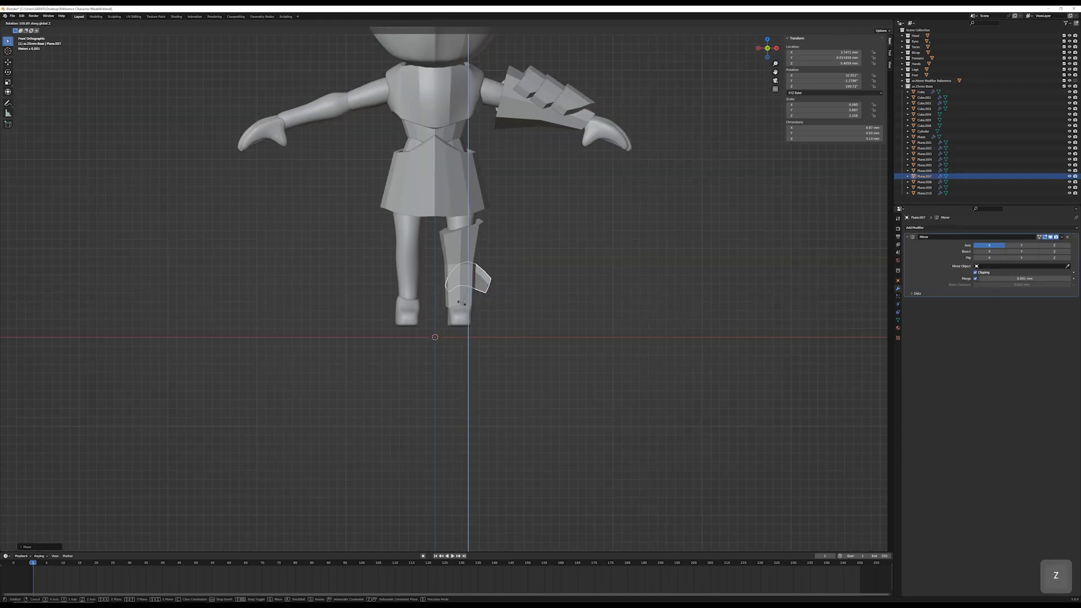
left_click(485, 197)
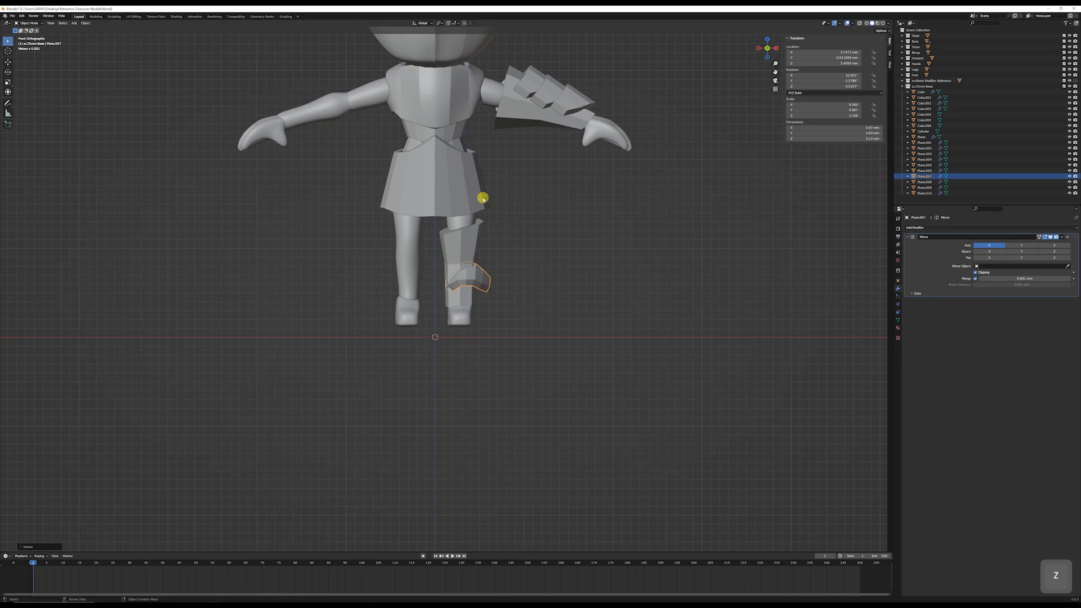
Step: In side view, tilt the moved plate and position it in front of the foot
key("KP_3")
left_click(451, 266)
key("r")
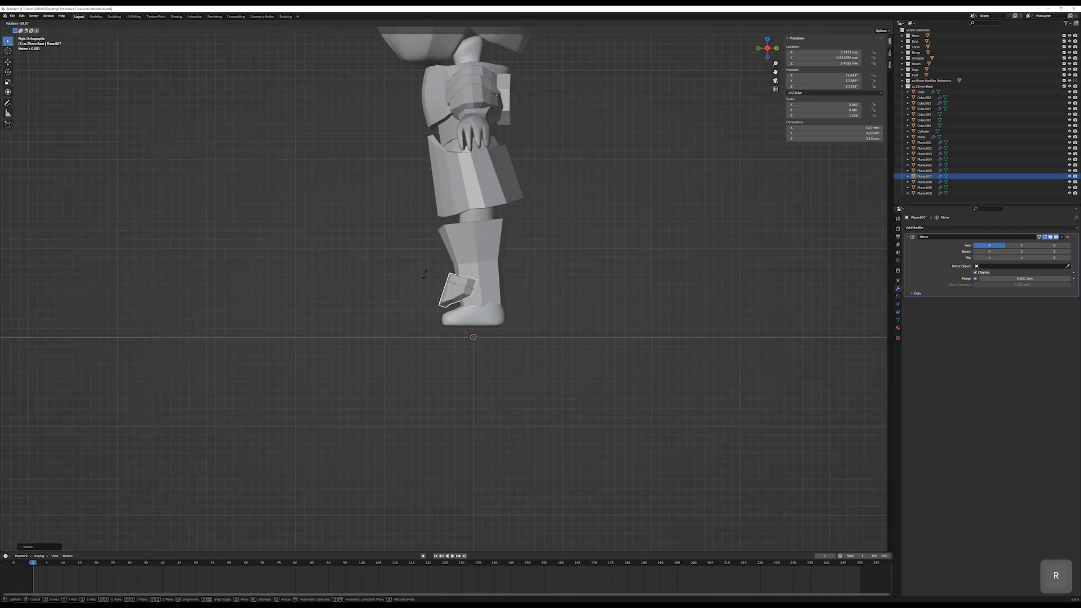
left_click(453, 306)
key("g")
left_click(481, 308)
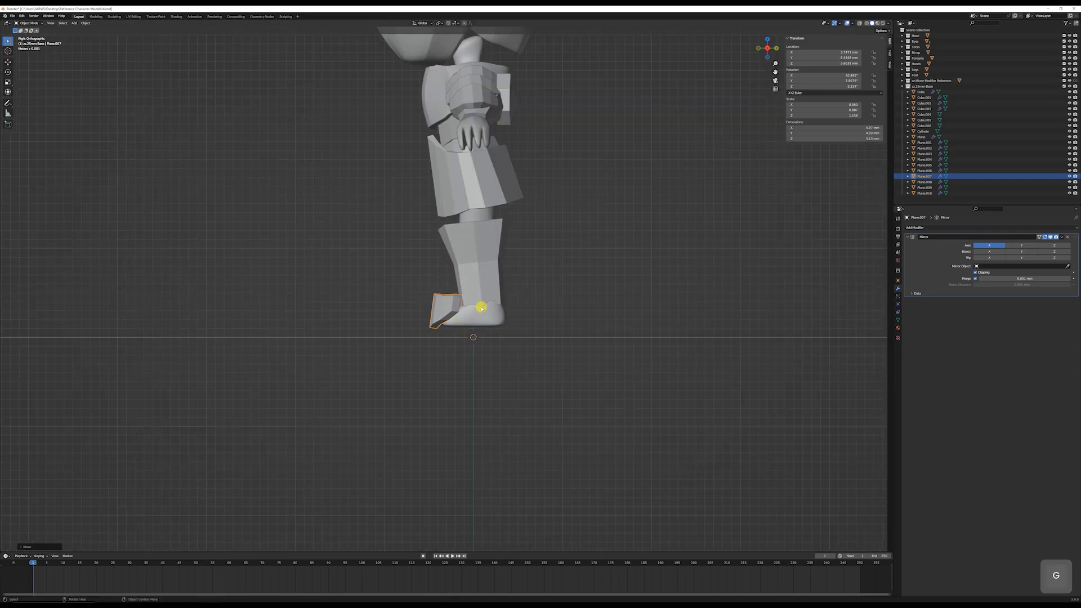
key("r")
left_click(499, 314)
Step: Scale the plate down, lower it onto the toes and centre it over the foot in front view
key("s")
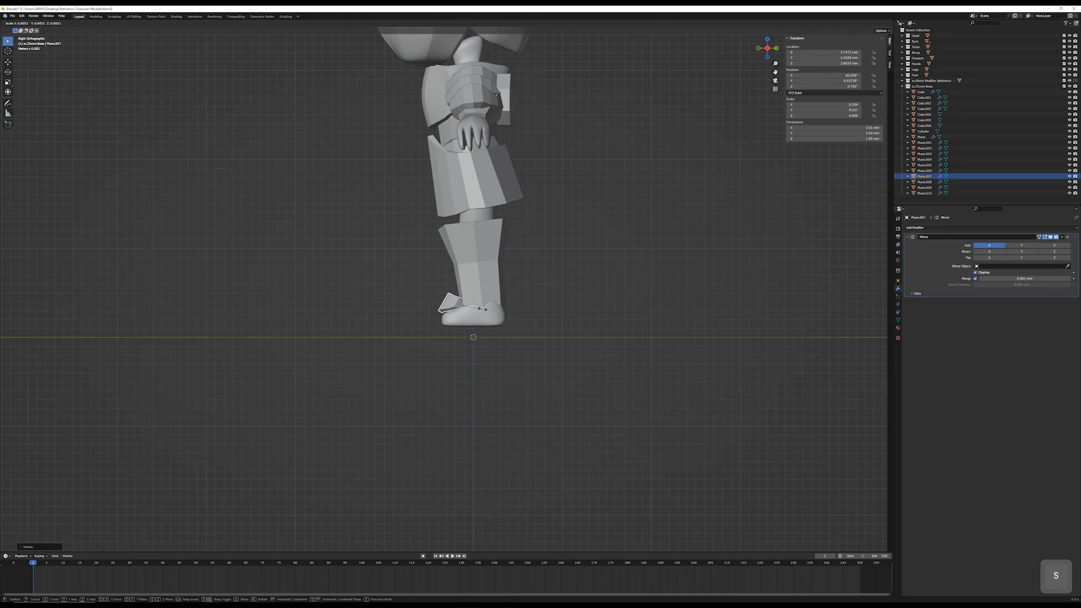
left_click(482, 310)
key("g")
left_click(482, 323)
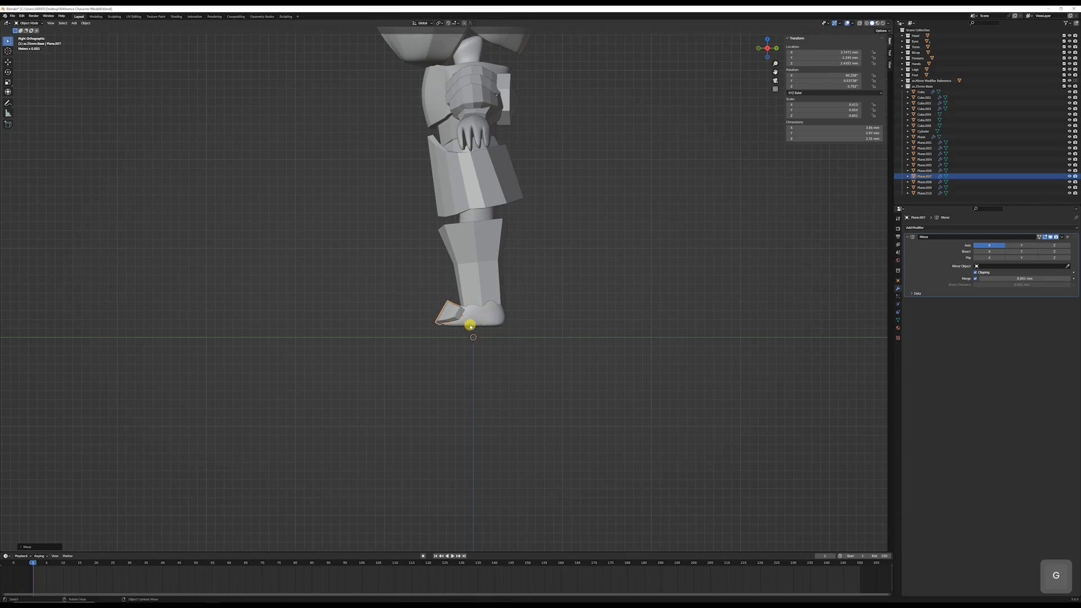
key("KP_1")
scroll(510, 322, "up", 4)
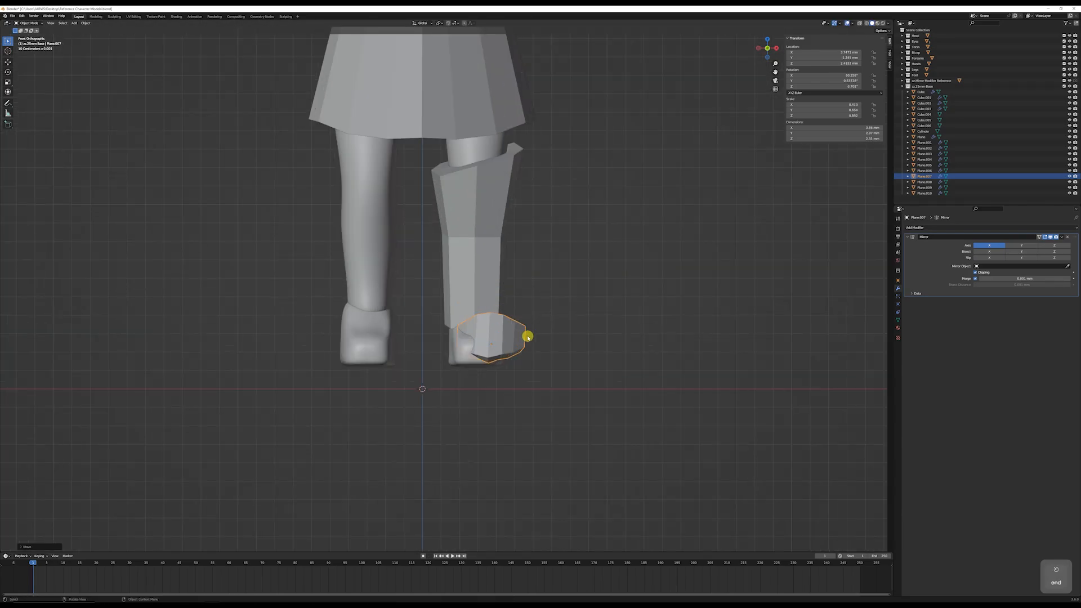
key("g")
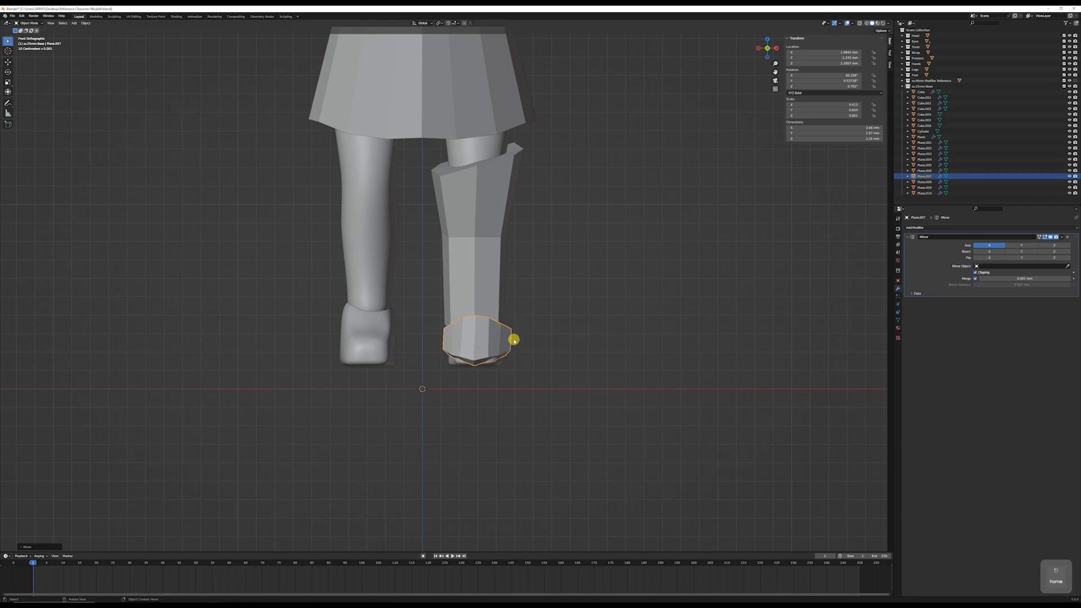
Step: Rotate the foot plate slightly in wireframe top view, and refine its position over the foot
key("shift+z")
key("r")
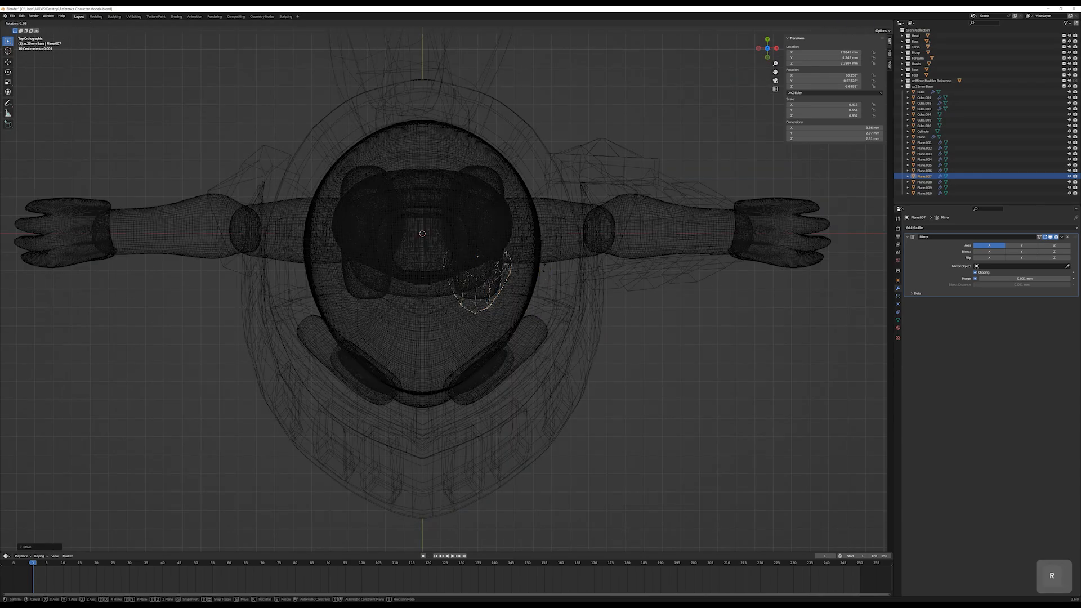
left_click(528, 268)
key("shift+z")
mouse_move(529, 268)
middle_mouse_down()
mouse_move(514, 282)
mouse_move(525, 243)
mouse_move(564, 252)
mouse_move(487, 320)
mouse_move(441, 324)
mouse_move(503, 341)
mouse_move(458, 345)
mouse_move(514, 345)
mouse_move(487, 347)
middle_mouse_up()
key("g")
left_click(486, 320)
key("g")
left_click(482, 343)
key("g")
left_click(507, 343)
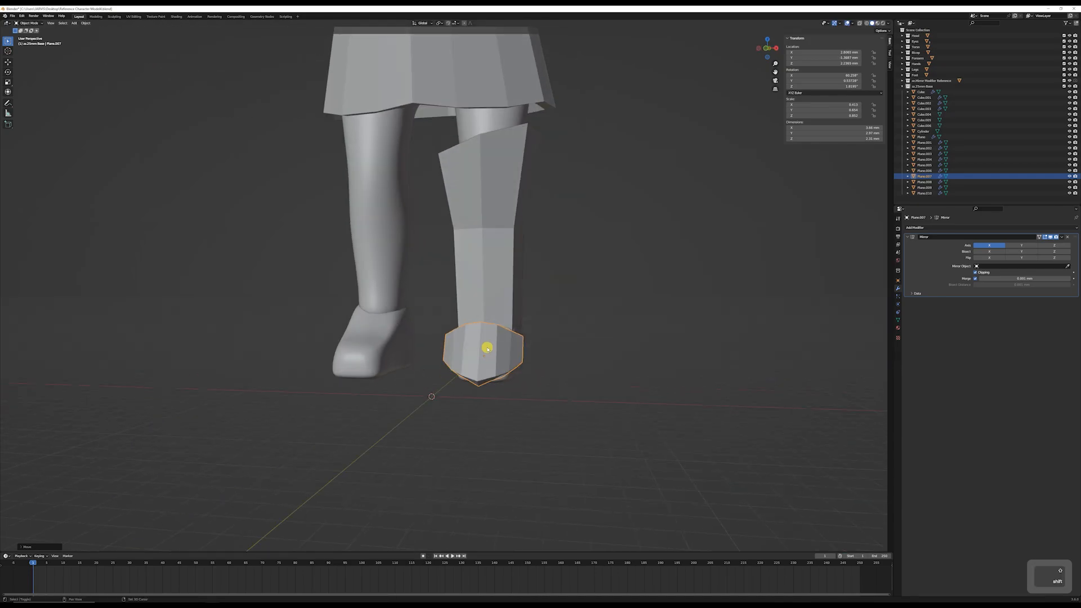
Step: Duplicate the foot plate, flip the copy upside down in front view and place it above the original
key("shift+d")
key("KP_1")
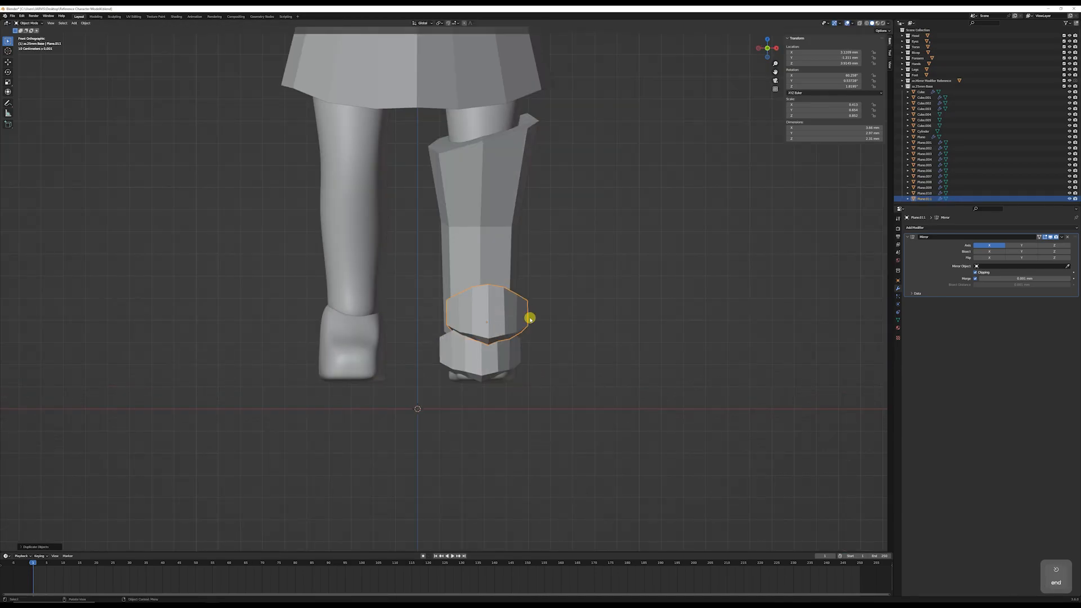
key("r")
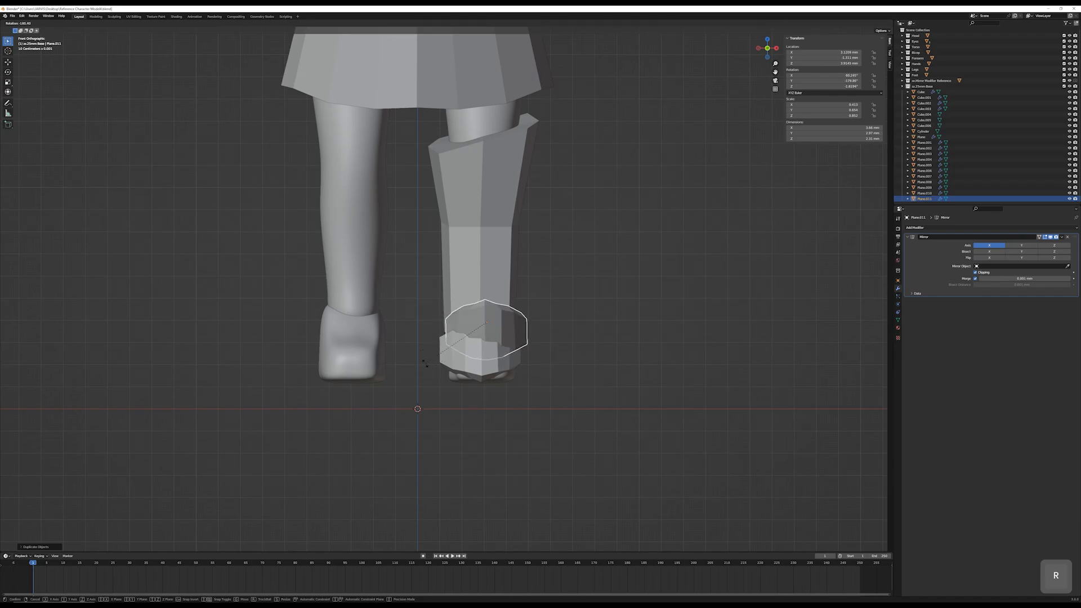
left_click(425, 363)
key("g")
left_click(542, 294)
Step: Rotate the duplicated plate upright from the side and move it back against the front of the ankle
middle_click_drag(539, 307, 555, 342)
key("r")
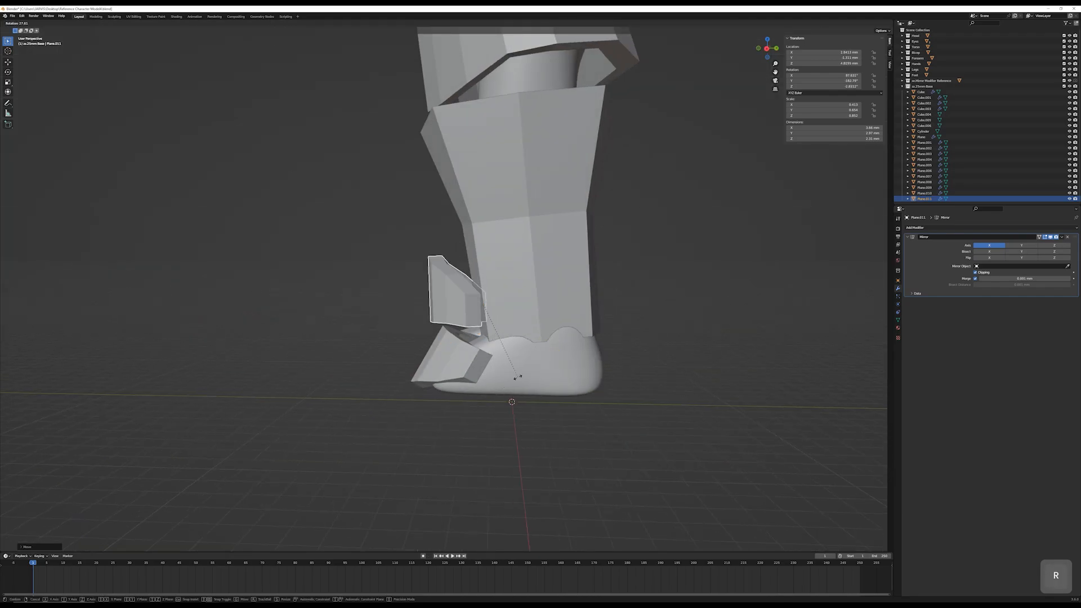
left_click(539, 384)
key("g")
left_click(549, 400)
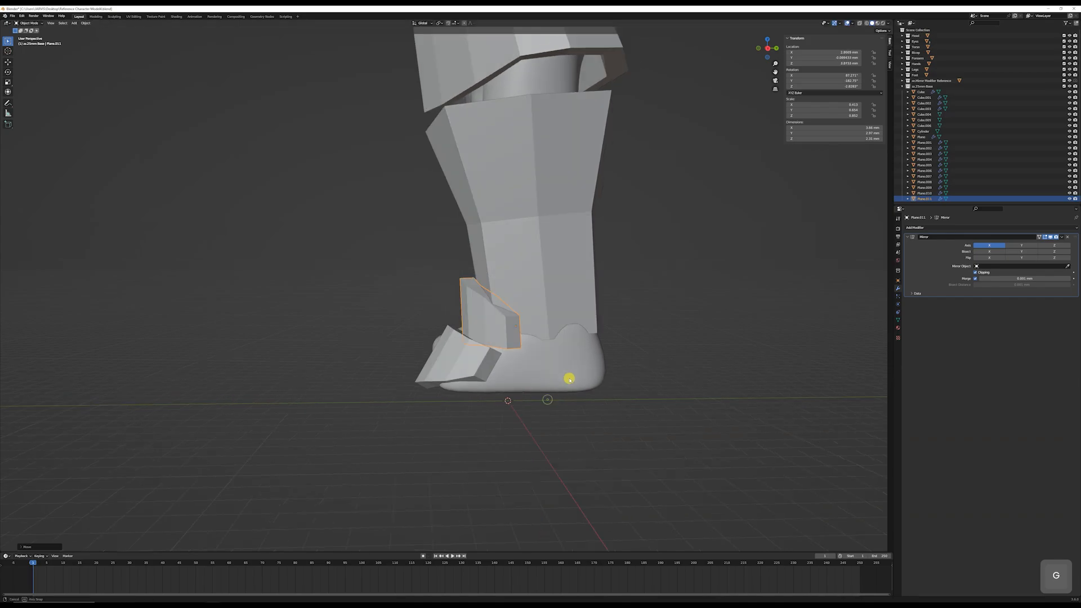
Step: Straighten the ankle plate from the front, raise it slightly and scale it down a little
middle_click_drag(569, 379, 541, 305)
key("r")
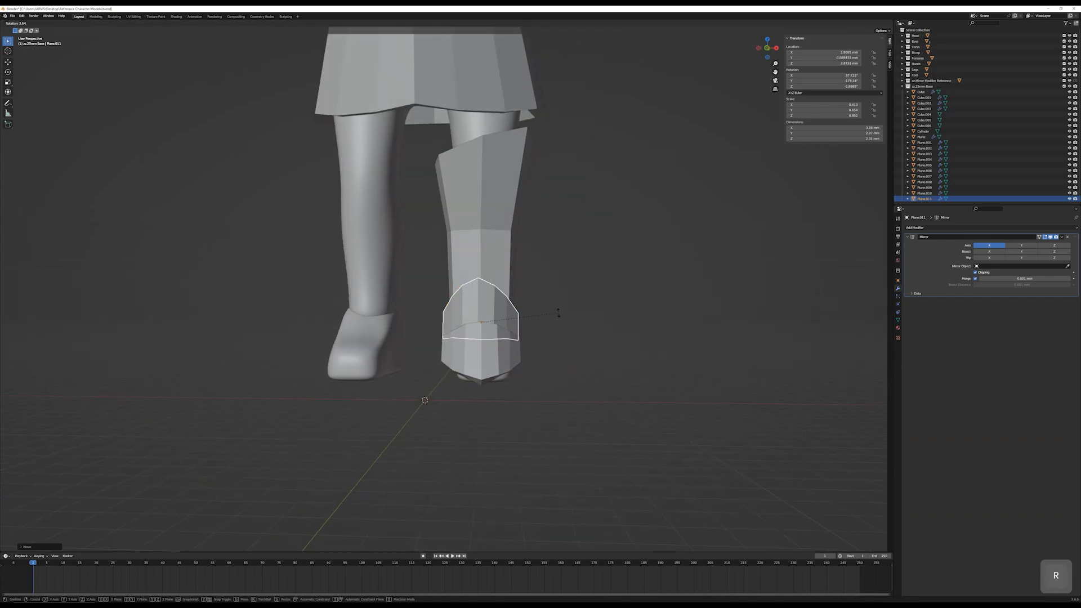
left_click(559, 313)
key("g")
left_click(561, 308)
key("s")
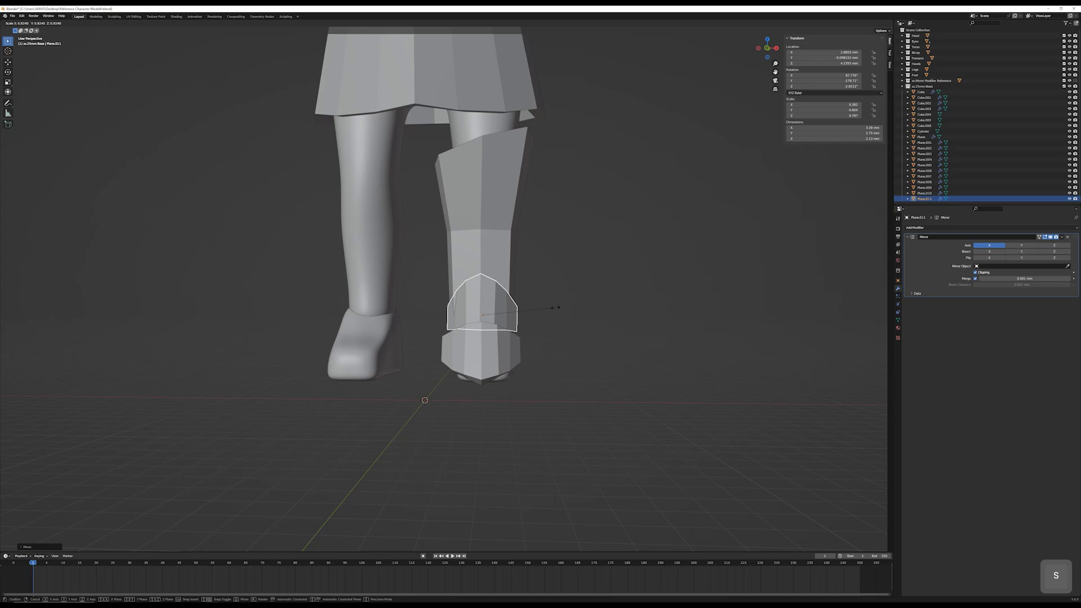
left_click(565, 307)
Step: Tilt the ankle plate by about 15° from the side
middle_click_drag(564, 307, 608, 319)
scroll(590, 328, "up", 3)
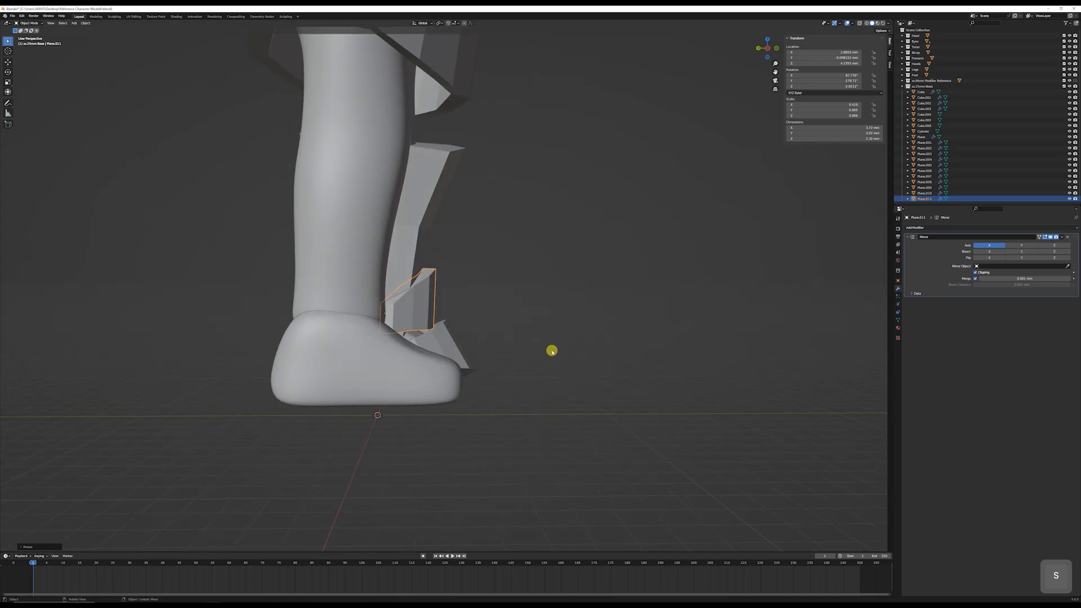
key("r")
left_click(510, 380)
Step: Duplicate the ankle plate and move the copy up the shin in side view so the two overlap
middle_click_drag(509, 381, 488, 325)
key("shift+d")
key("Return")
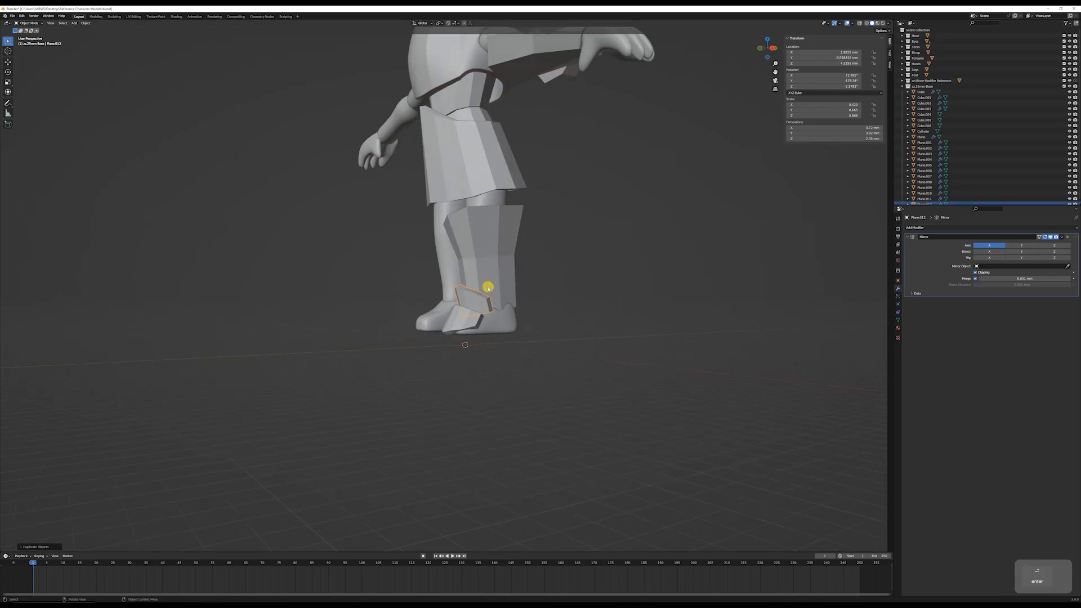
key("Page_Down")
key("g")
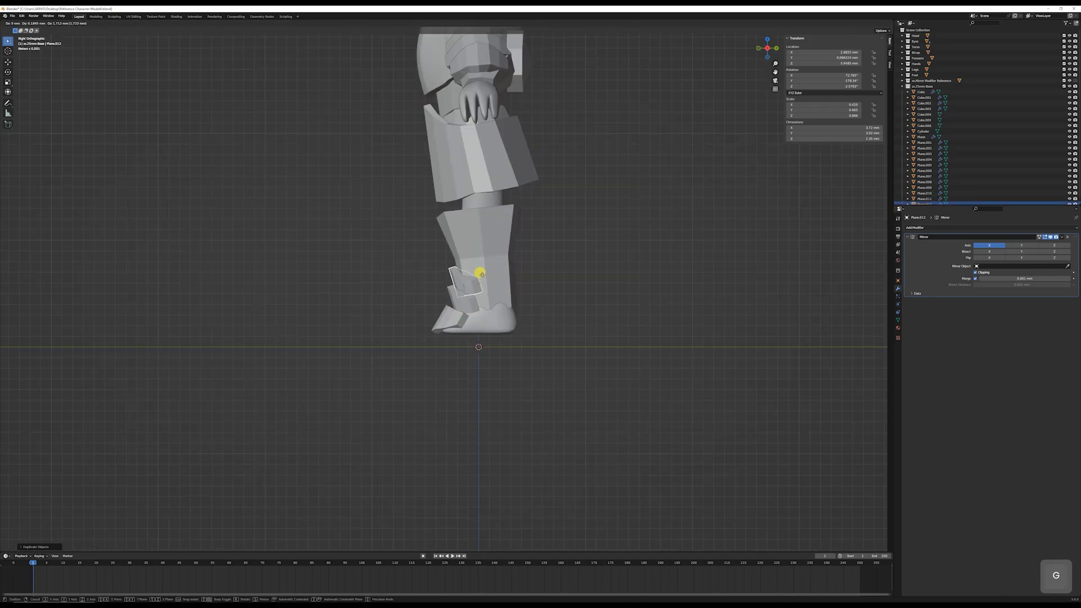
left_click(479, 271)
Step: Duplicate the upper shin plate, move the copy up the shin as a third overlapping plate and scale it up slightly
key("shift+d")
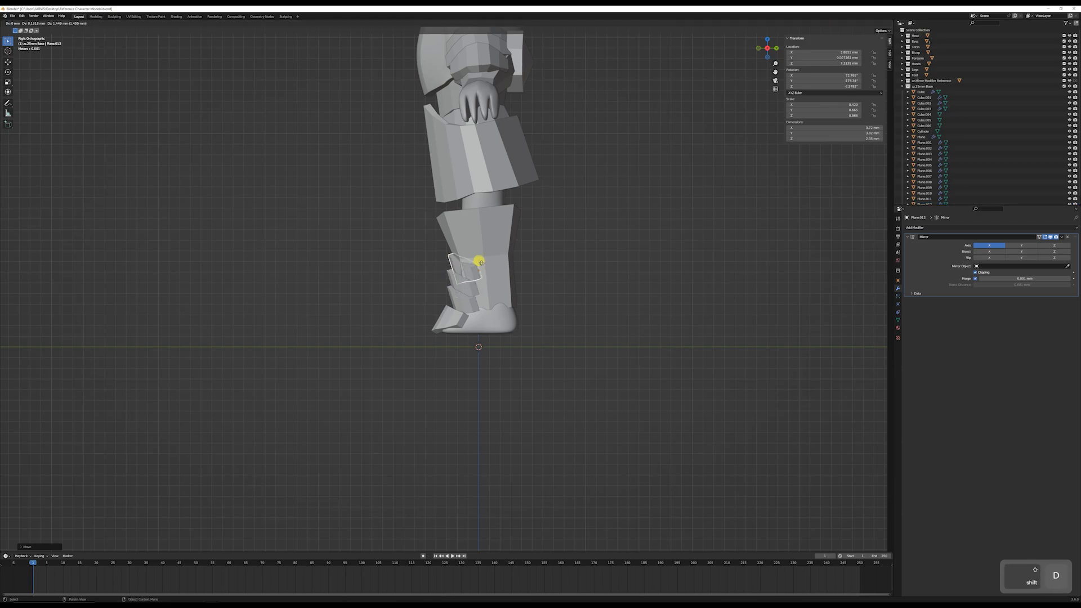
left_click(479, 270)
middle_click_drag(478, 271, 521, 273)
key("s")
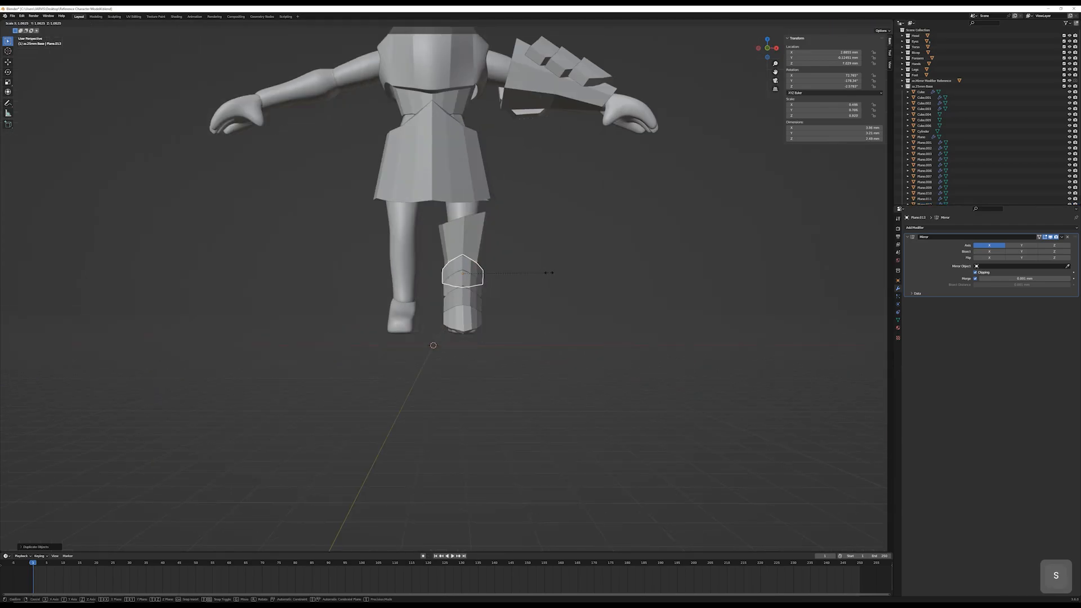
left_click(548, 272)
Step: Scale up the middle shin plate slightly and widen the lowest one along the X axis
left_click(474, 286)
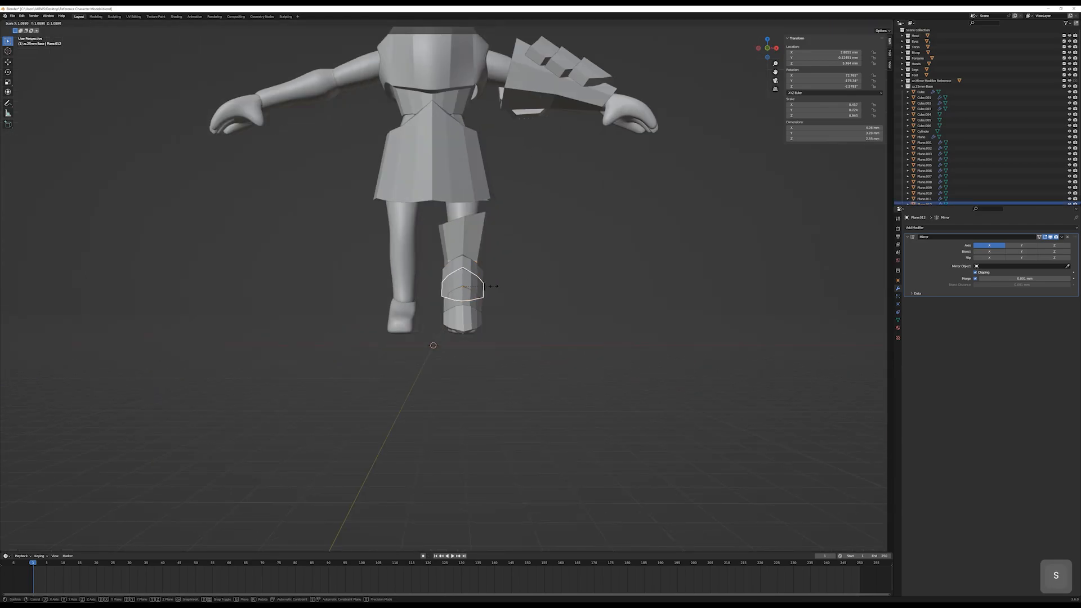
left_click(476, 296)
key("s")
key("x")
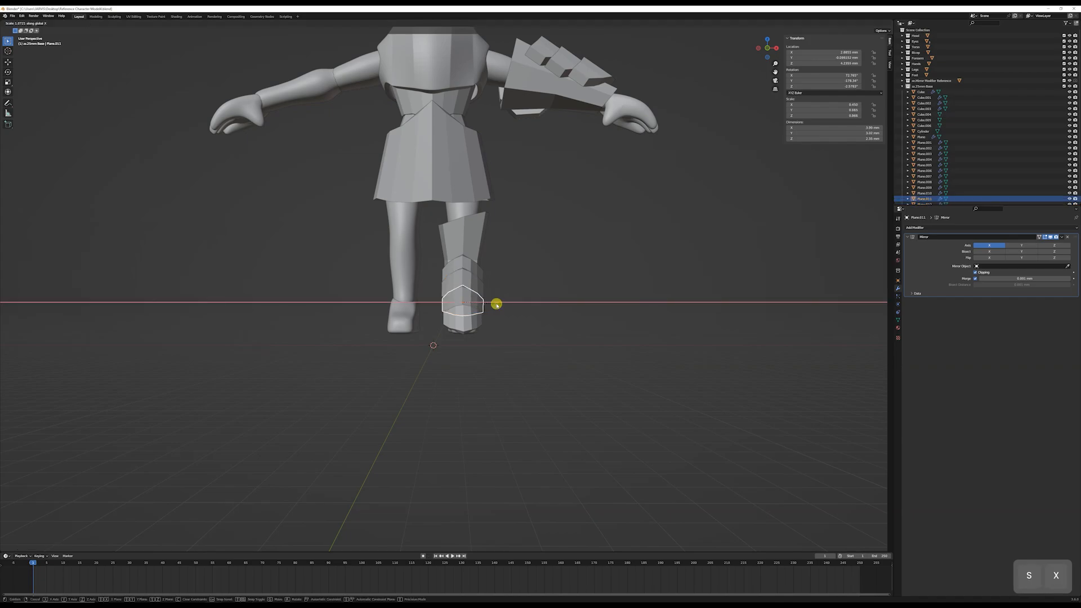
left_click(496, 305)
Step: Delete the armor plate covering the front of the foot
scroll(514, 288, "down", 3)
left_click(499, 294)
middle_click_drag(497, 294, 598, 270)
middle_click_drag(475, 266, 569, 182)
scroll(569, 174, "up", 1)
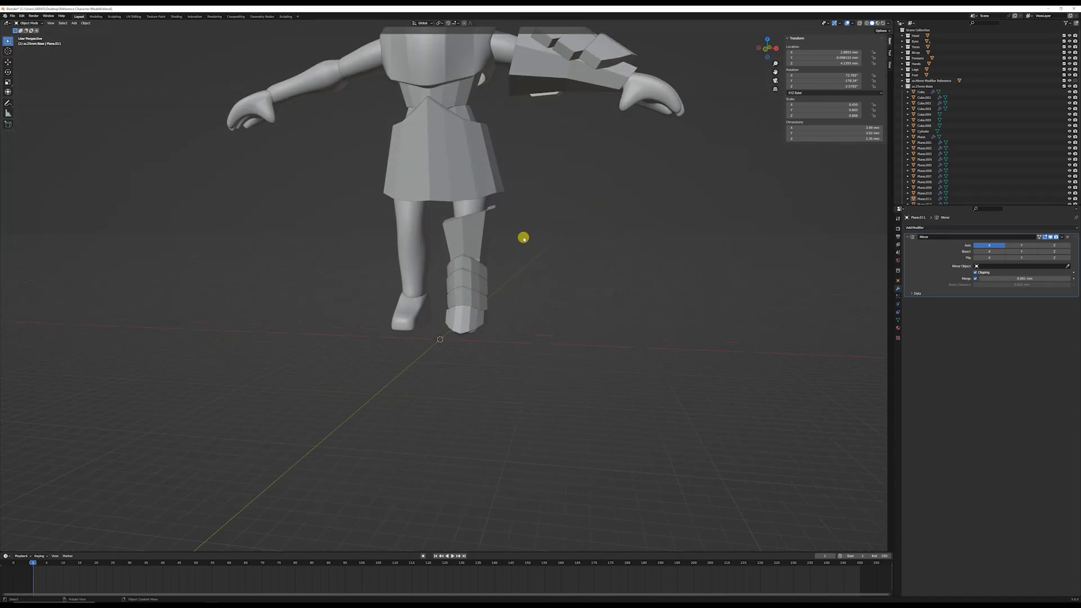
scroll(522, 238, "up", 3)
middle_click_drag(524, 262, 495, 271)
left_click(441, 348)
key("x")
left_click(443, 349)
scroll(523, 329, "down", 2)
scroll(533, 307, "down", 2)
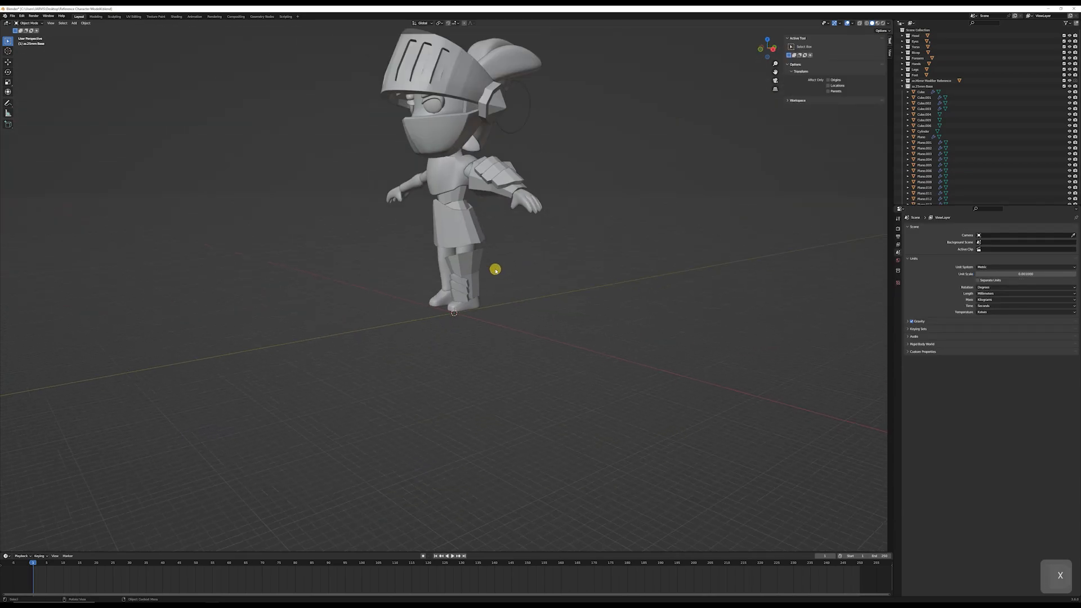
Step: Convert the three shin plates and the leg guard to meshes and join them into one object
scroll(495, 270, "up", 5)
left_click(491, 289)
left_click(491, 276, "shift")
left_click(511, 232, "shift")
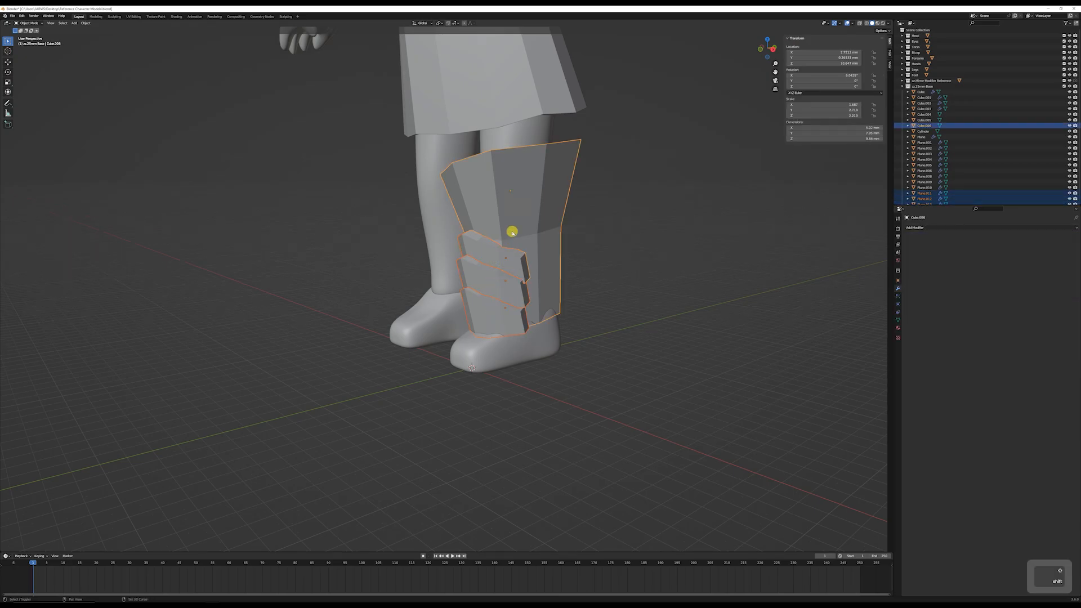
key("ctrl+j")
key("ctrl+z")
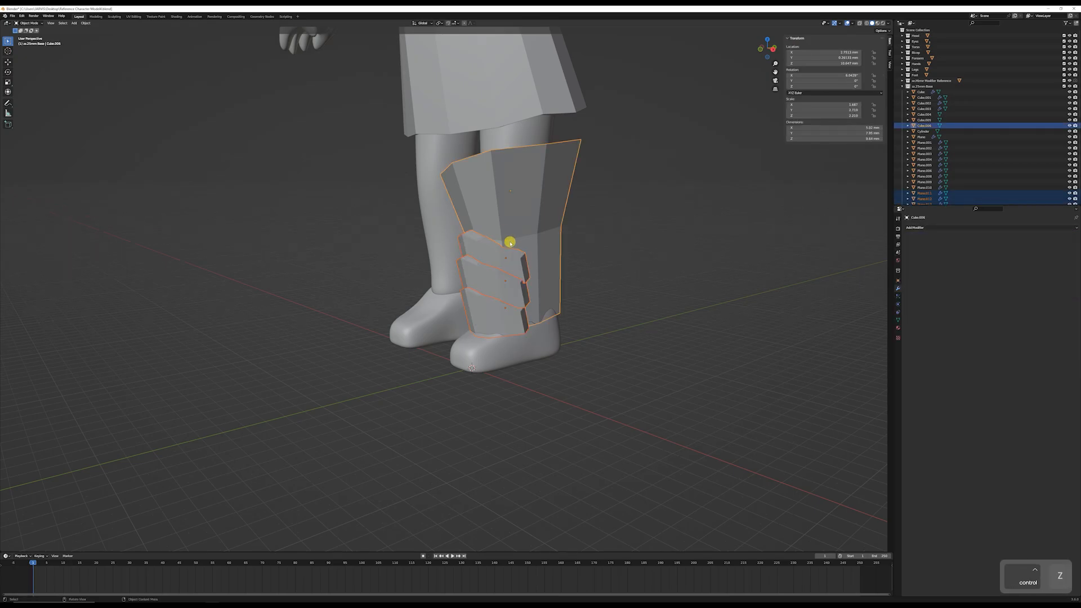
middle_click_drag(511, 244, 528, 219)
right_click(529, 220)
mouse_move(523, 214)
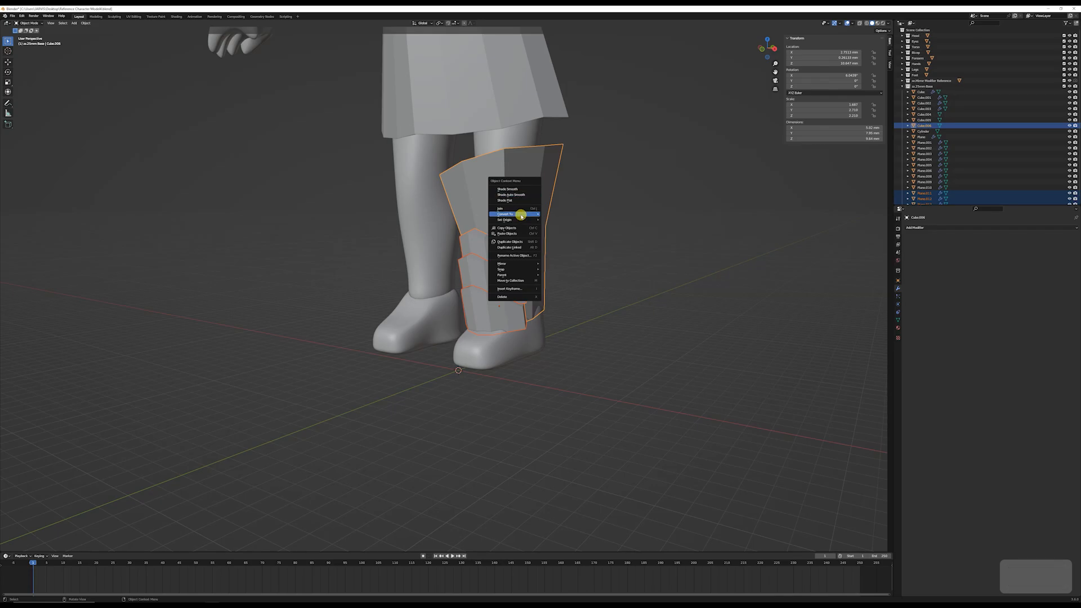
left_click(562, 221)
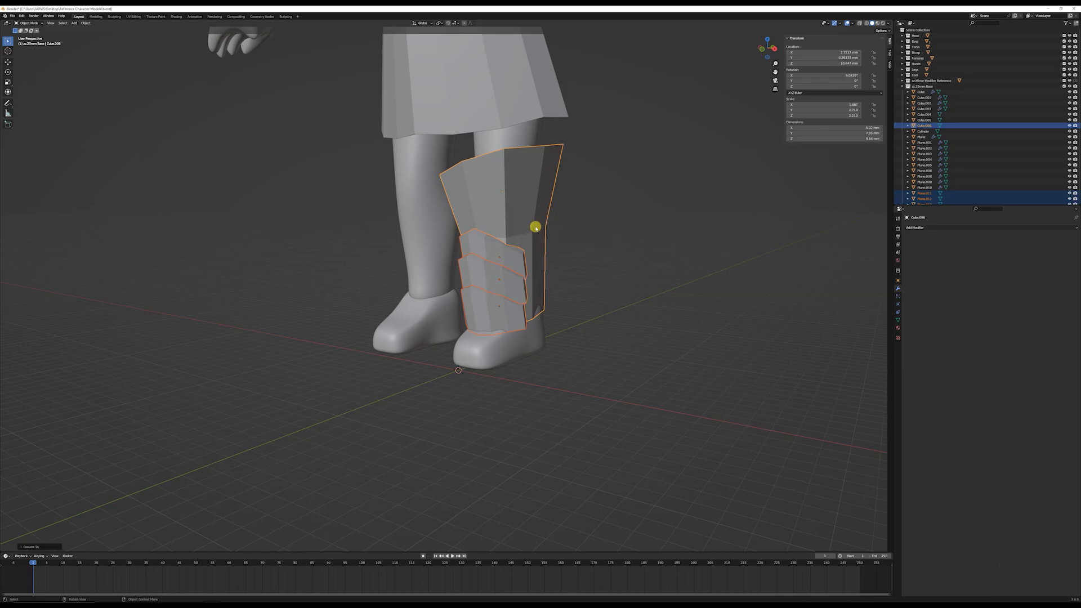
key("ctrl+j")
Step: Convert the overlapping forearm plates and the arm guard pieces to meshes and join them into one object
scroll(505, 212, "down", 5)
middle_click_drag(521, 196, 525, 283, "shift")
left_click(501, 240)
left_click(509, 220, "shift")
left_click(531, 226, "shift")
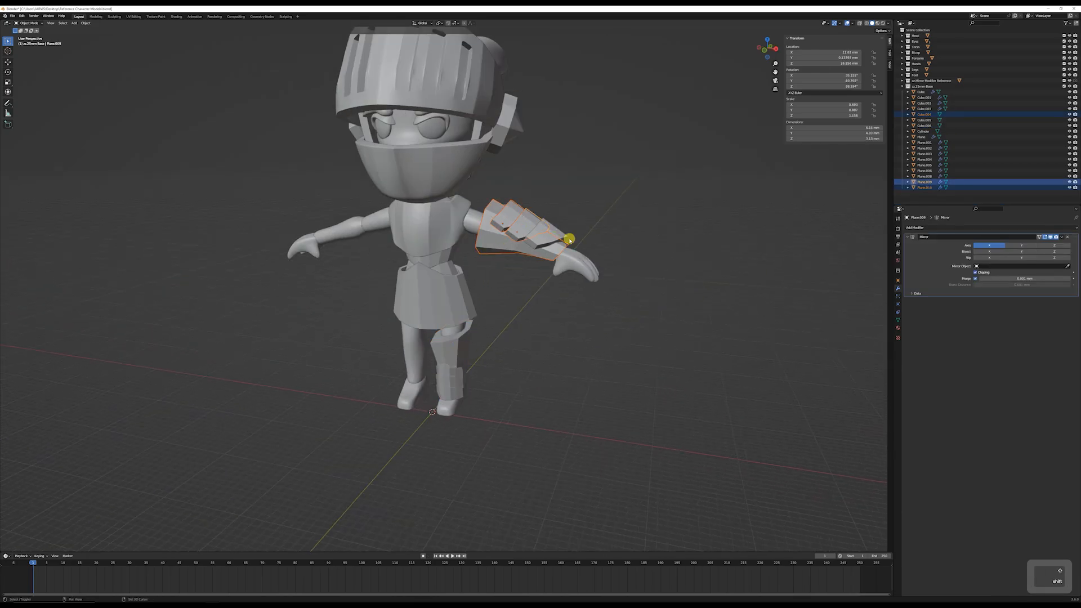
left_click(556, 233, "shift")
middle_click_drag(569, 239, 464, 260)
left_click(454, 270, "shift")
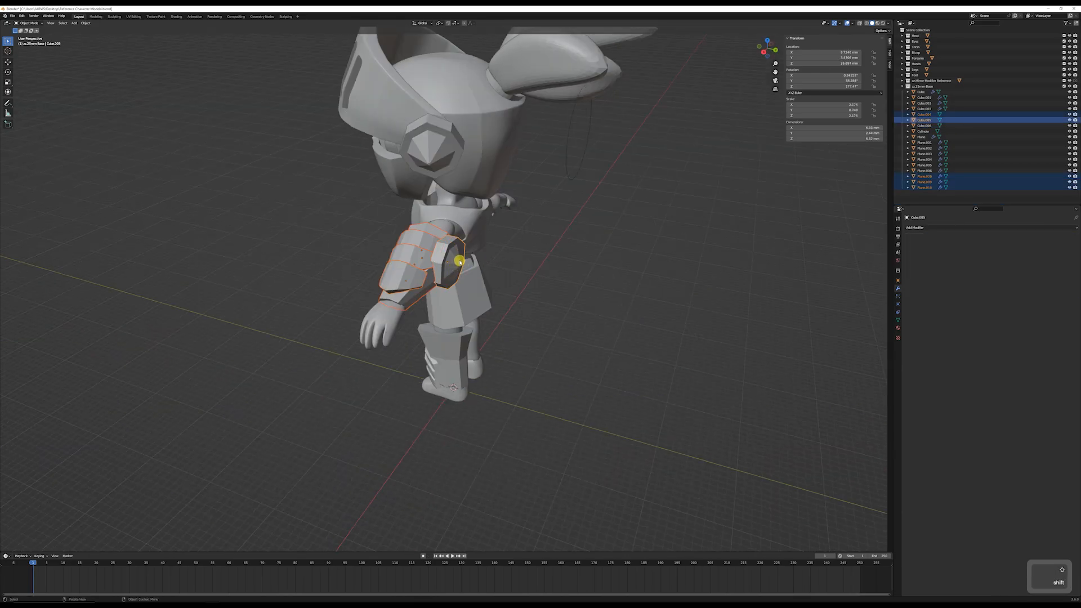
right_click(459, 261)
mouse_move(455, 262)
left_click(494, 266)
middle_click_drag(496, 269, 552, 259)
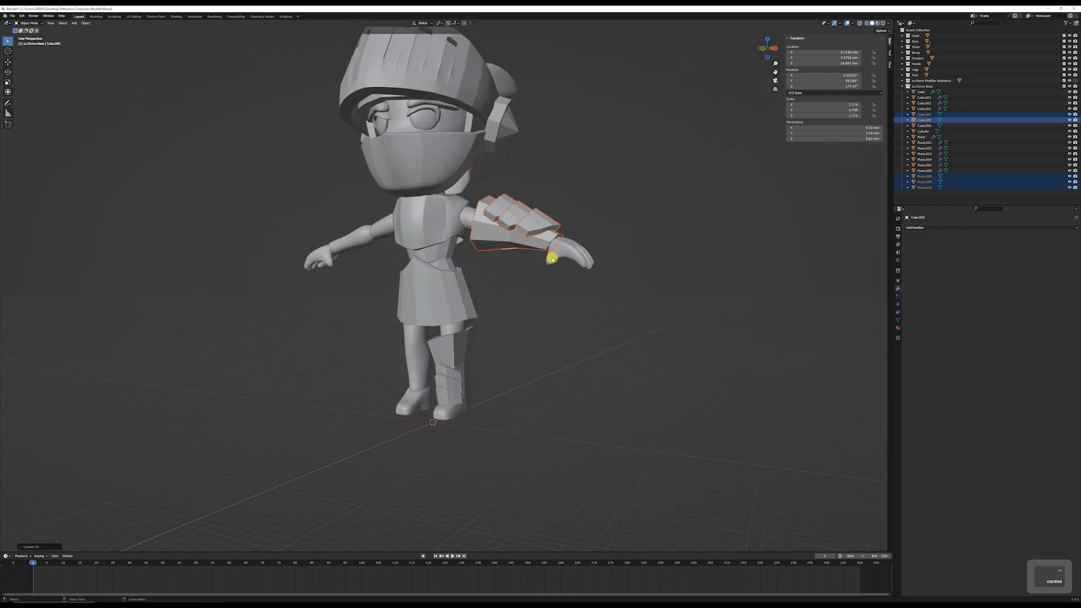
key("ctrl+j")
Step: Add a Mirror modifier on X to the joined arm guard, using Reference as the mirror object
scroll(586, 212, "down", 3)
scroll(586, 210, "up", 5)
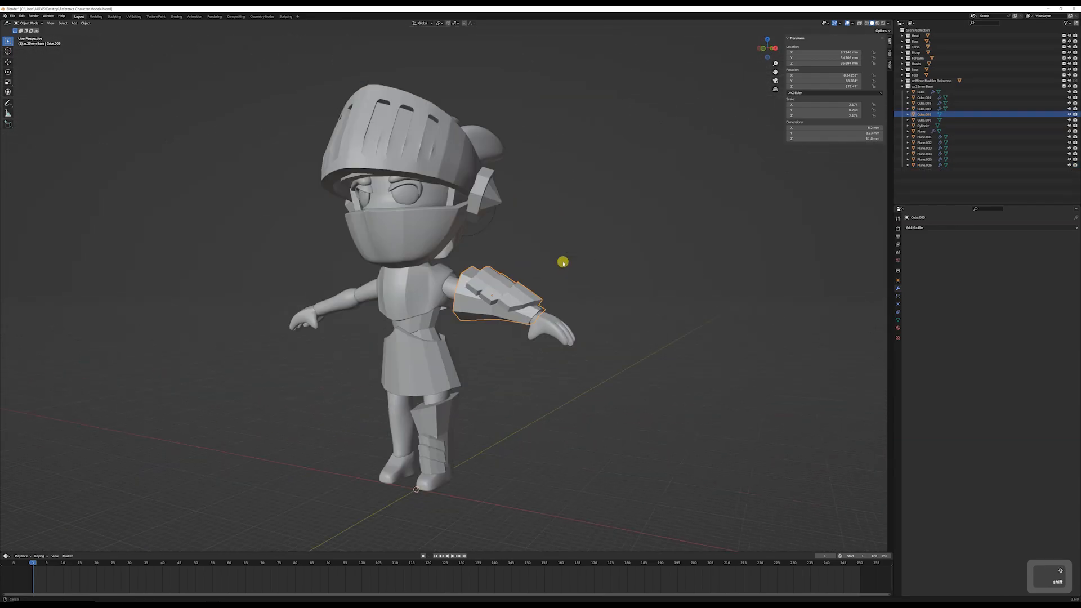
left_click(917, 228)
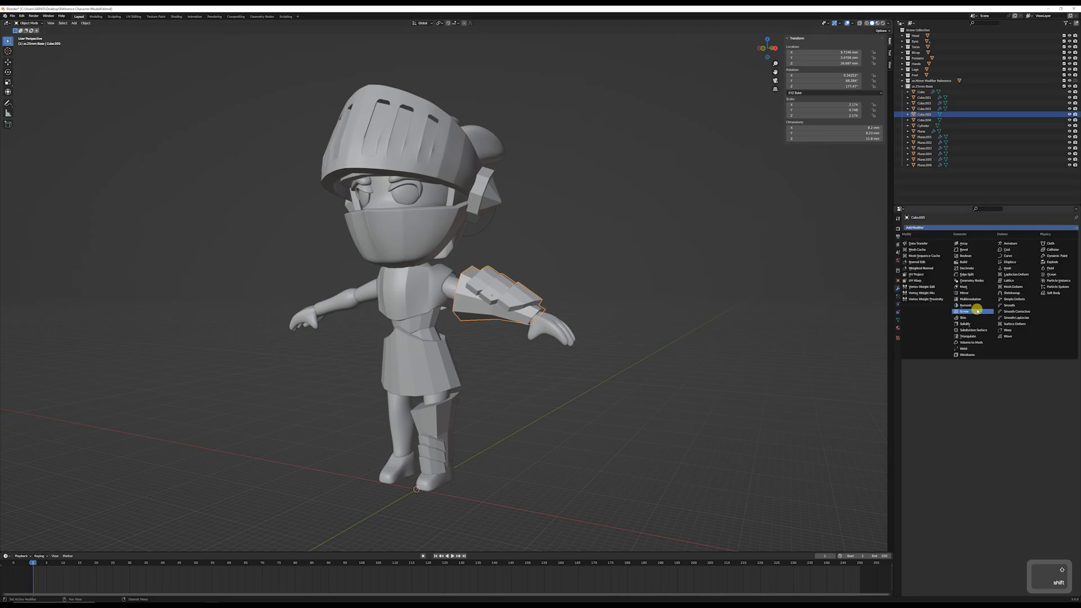
left_click(944, 294)
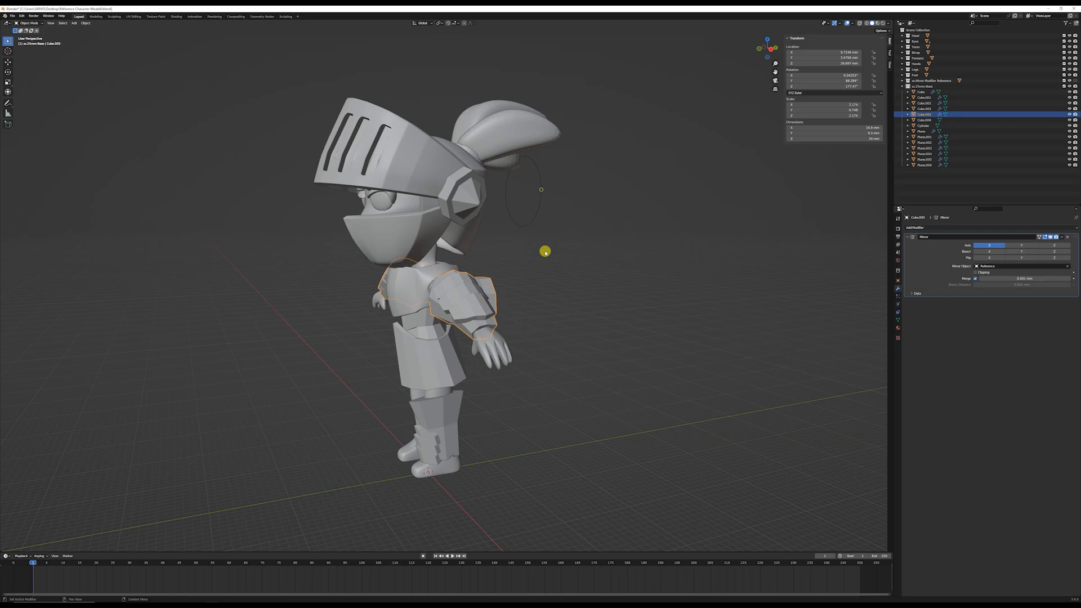
Step: Add a Mirror modifier on X to the joined leg guard, using Reference as the mirror object
middle_click_drag(543, 248, 436, 419)
left_click(438, 430)
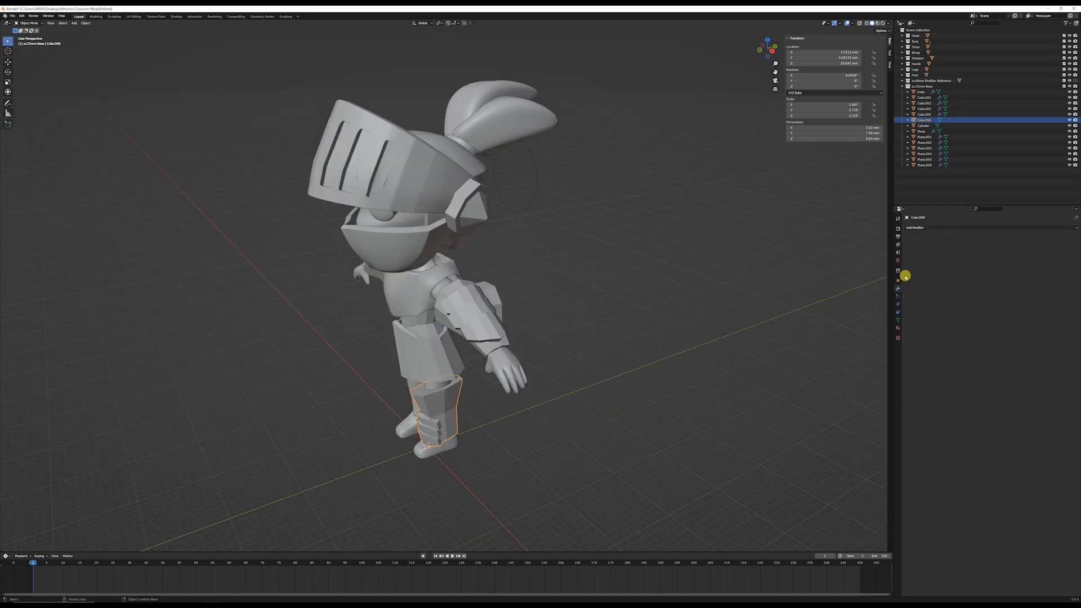
left_click(1077, 228)
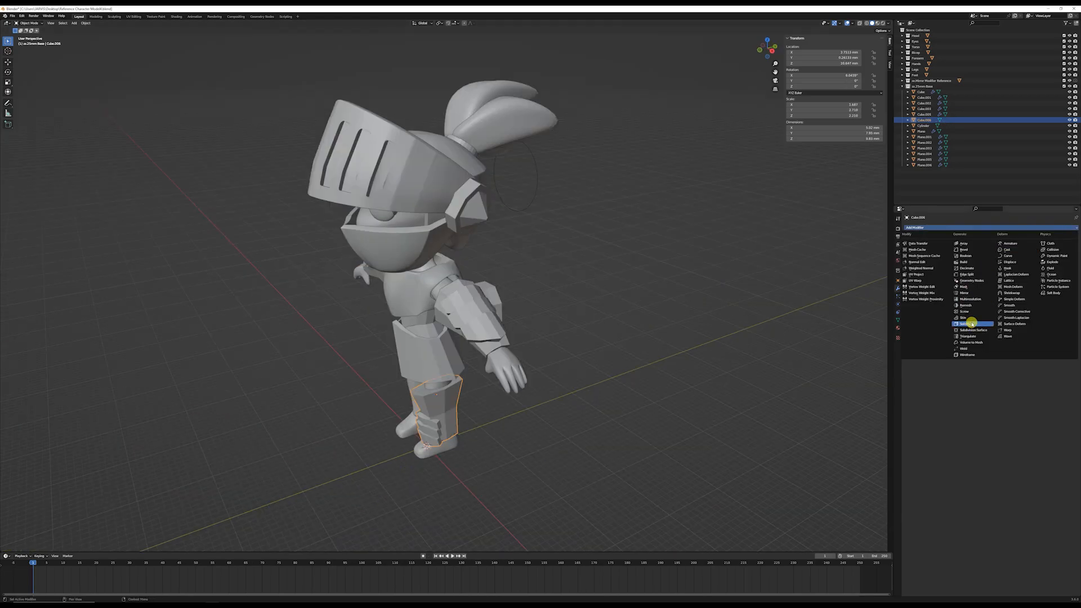
left_click(971, 287)
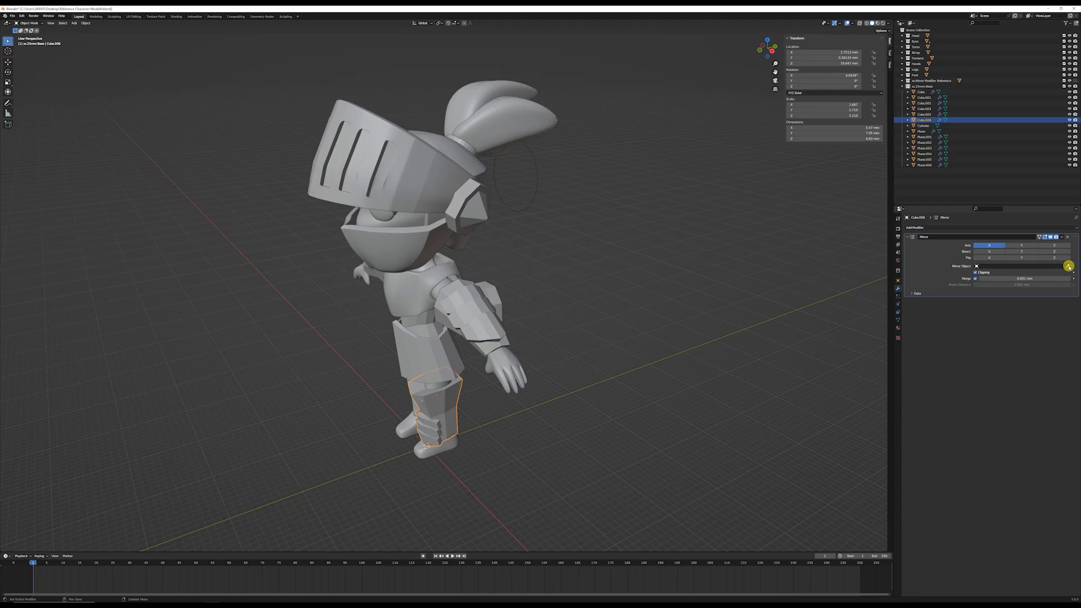
left_click(537, 163)
left_click(553, 278)
Step: Examine the mirrored arm and leg armor on both sides of the character
middle_click_drag(552, 278, 579, 288)
scroll(502, 276, "down", 3)
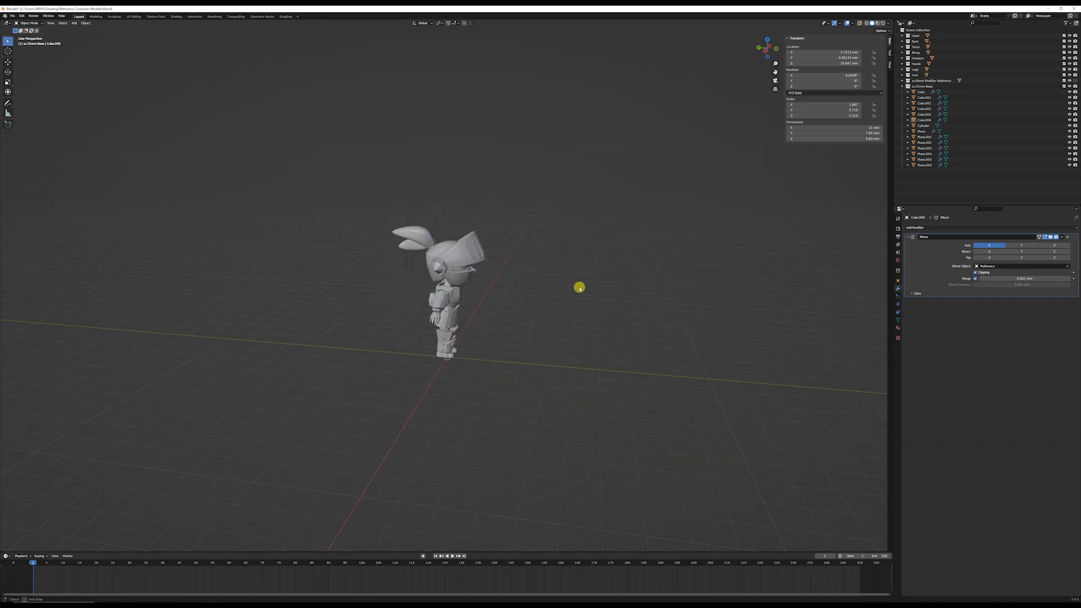
scroll(514, 285, "up", 3)
middle_click_drag(497, 270, 497, 294)
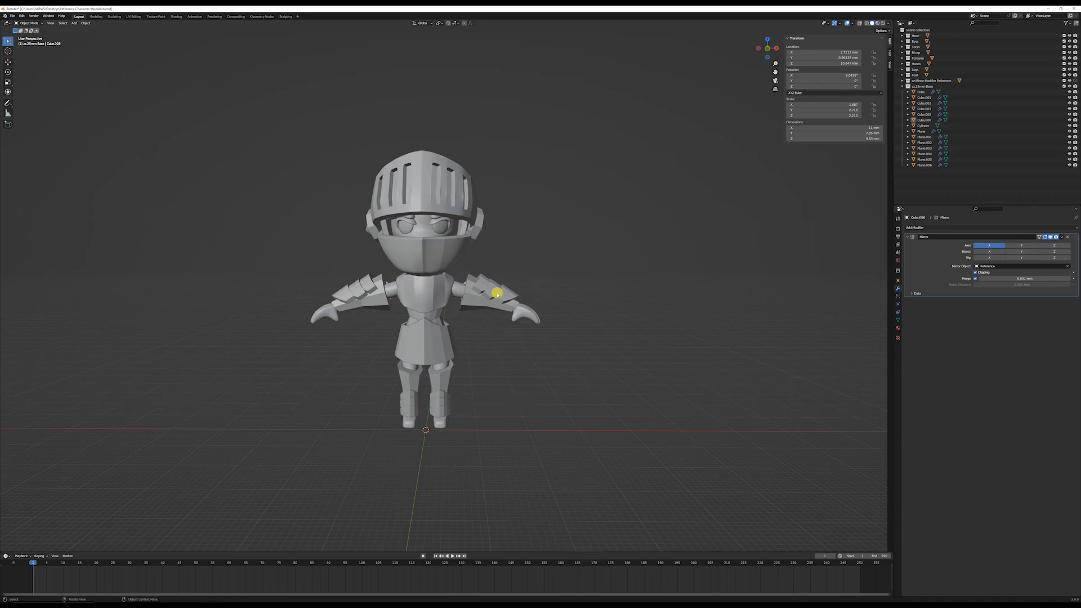
scroll(497, 293, "up", 3)
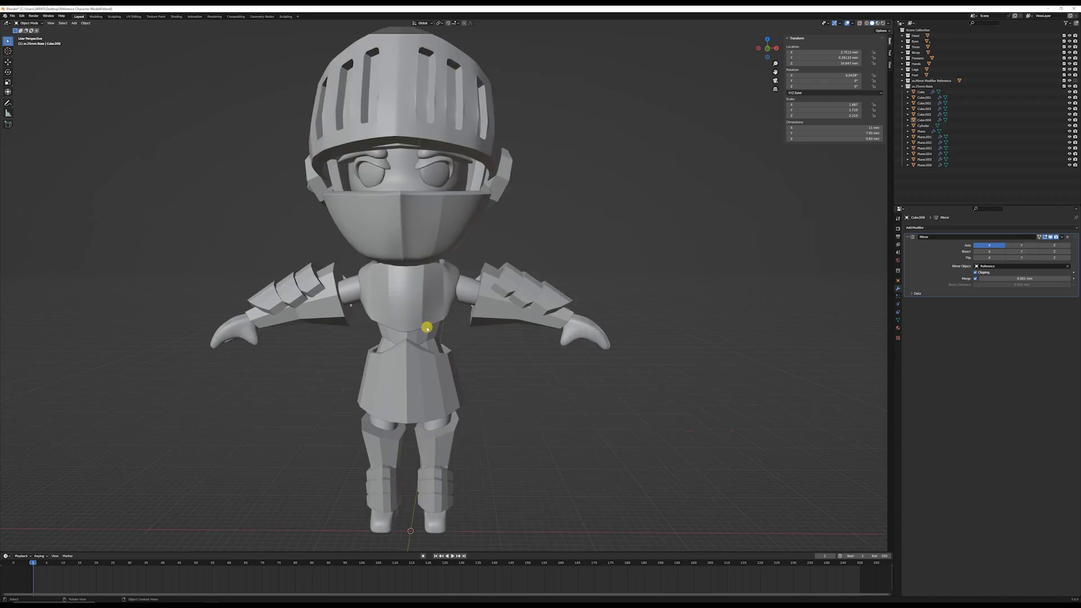
middle_click_drag(426, 328, 478, 279, "shift")
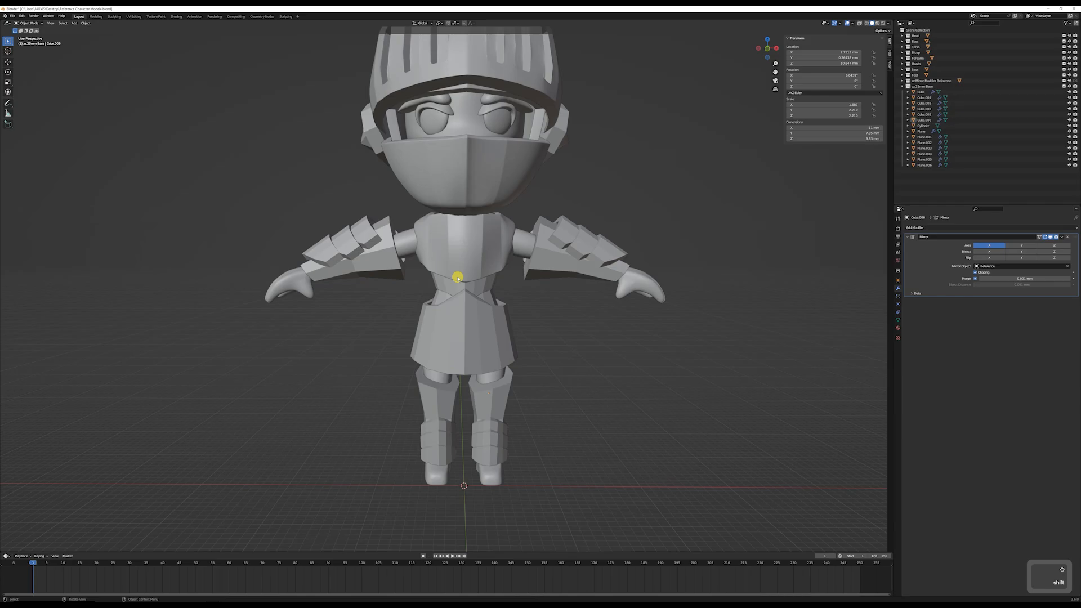
middle_click_drag(506, 329, 541, 316)
scroll(487, 262, "up", 3)
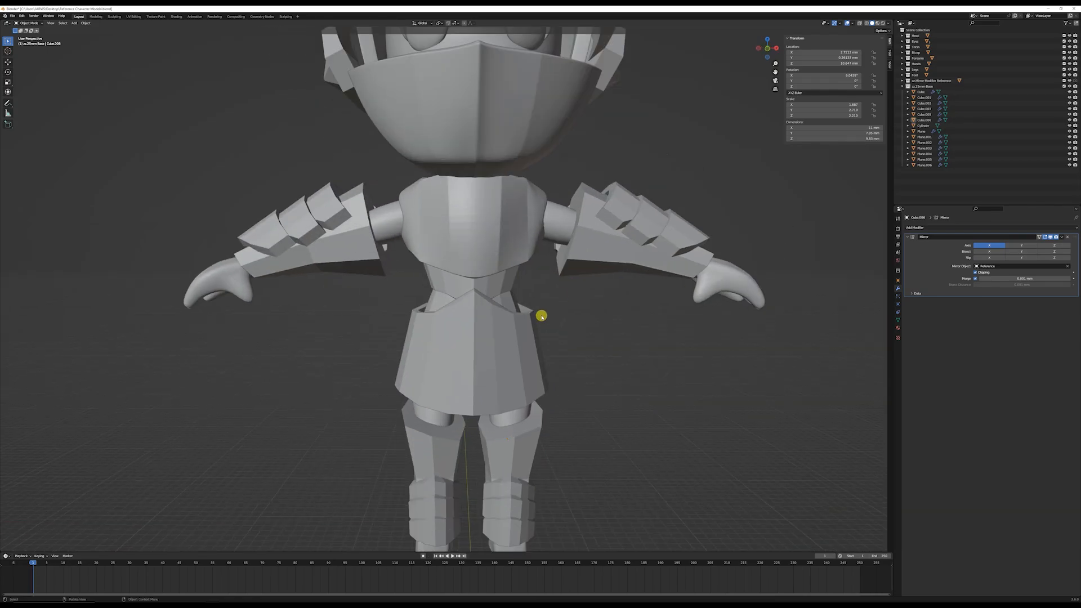
Step: Add a Subdivision Surface modifier to the skirt armor
left_click(526, 333)
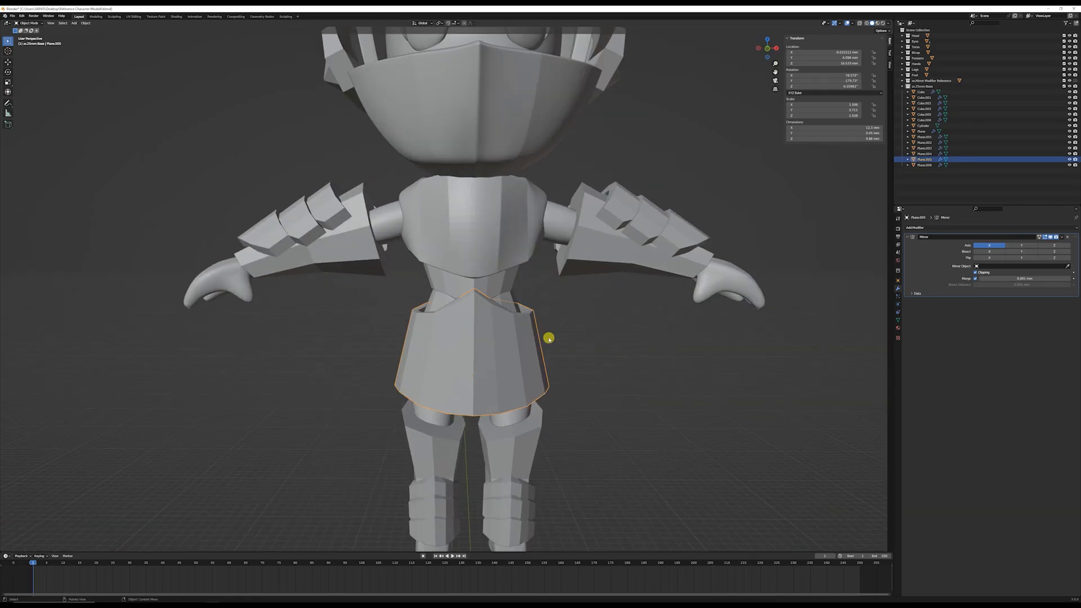
left_click(947, 228)
left_click(983, 330)
scroll(548, 336, "up", 3)
Step: Bevel the edge loops around the skirt's rim in Edit Mode to sharpen its borders under the subdivision
key("Tab")
mouse_move(548, 335)
middle_mouse_down()
mouse_move(514, 345)
mouse_move(555, 355)
middle_mouse_up()
left_click(513, 341, "alt")
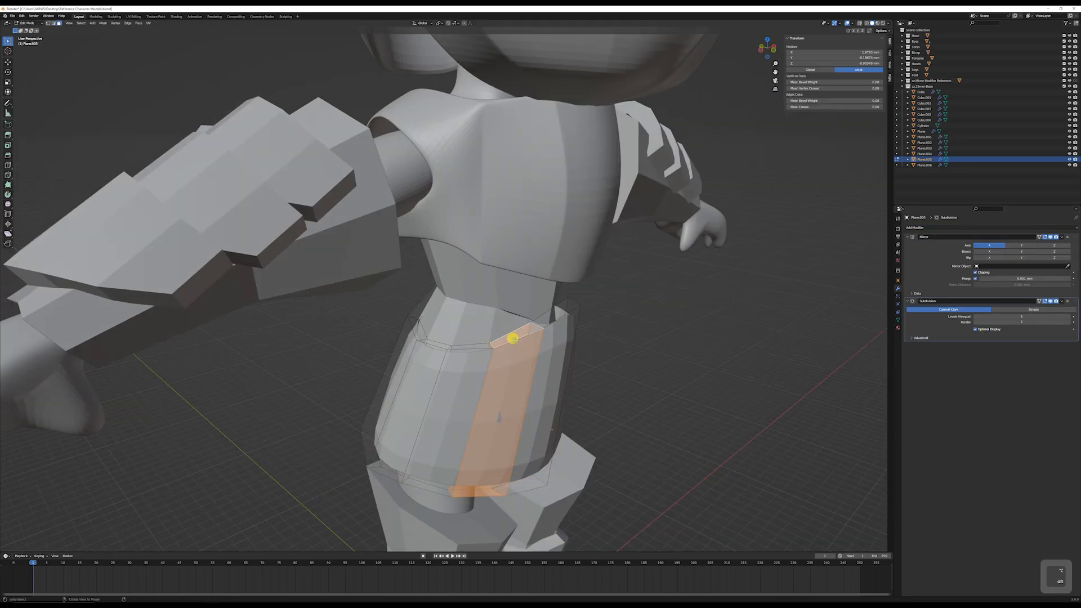
key("alt+a")
left_click(508, 329, "alt")
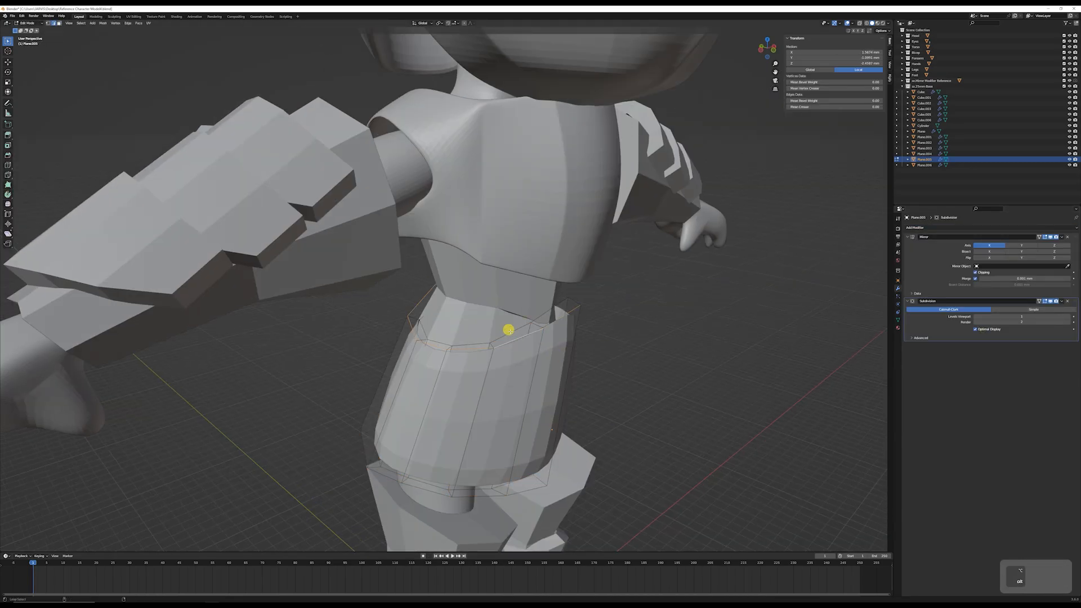
middle_click_drag(547, 318, 461, 336)
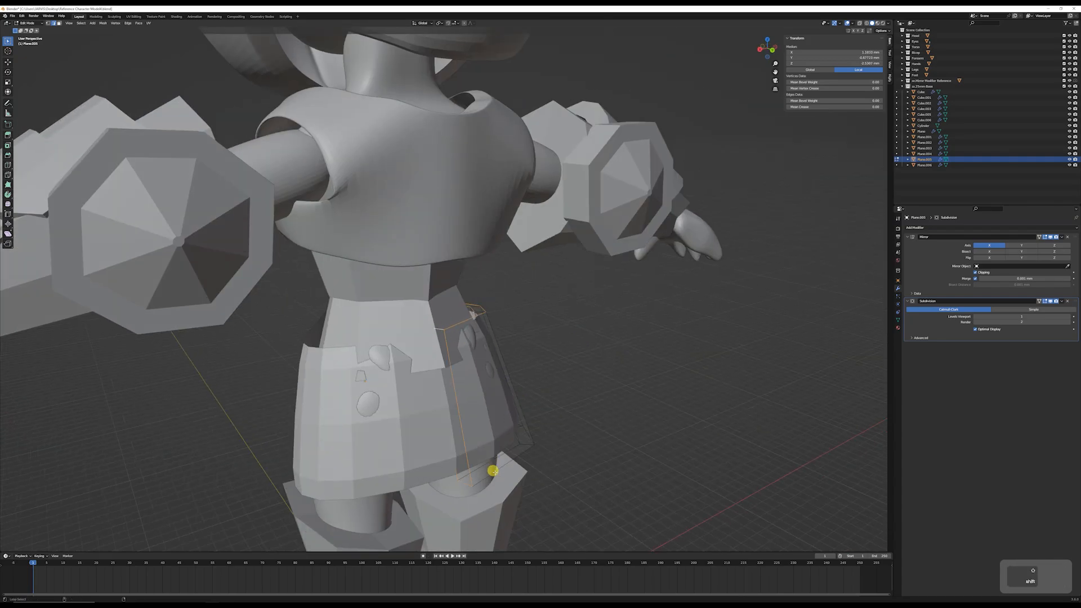
left_click(532, 442, "alt+shift")
middle_click_drag(526, 437, 467, 430)
middle_click_drag(612, 406, 518, 394)
key("ctrl+b")
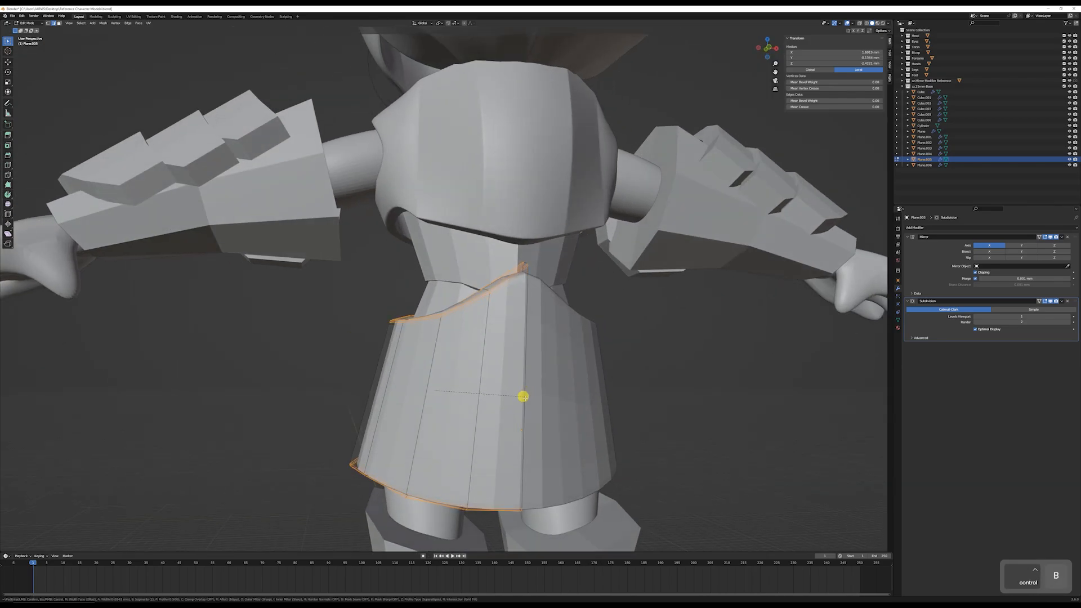
left_click(446, 405)
Step: Bevel vertical edges on the front and side of the skirt to keep its panel creases defined
left_click(430, 406)
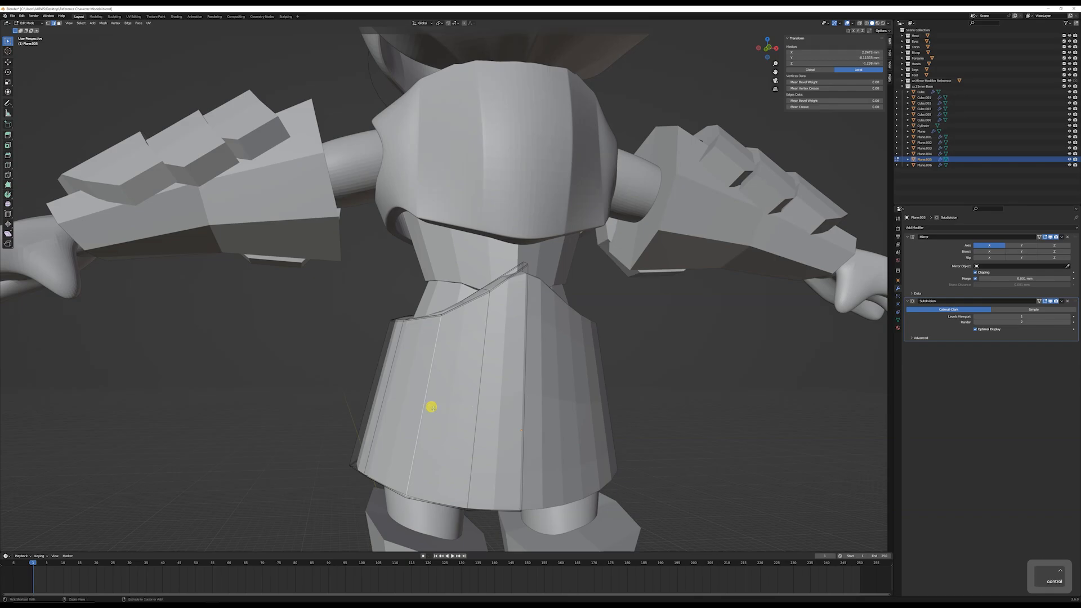
key("ctrl+b")
left_click(447, 407)
middle_click_drag(449, 408, 410, 386)
left_click(410, 388)
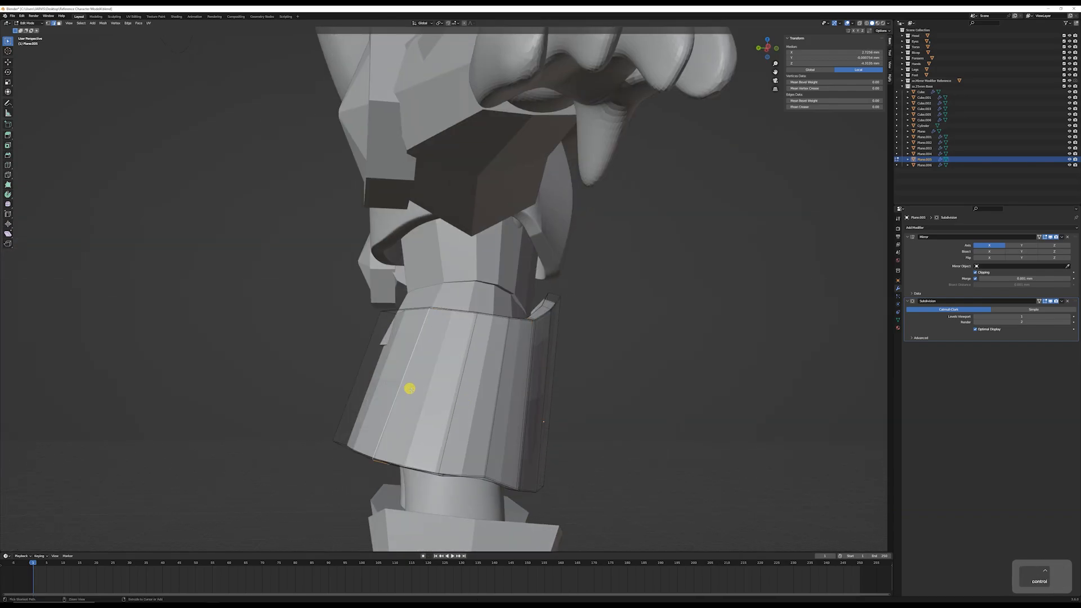
key("ctrl+b")
left_click(421, 386)
Step: Return the skirt to Object Mode and raise its viewport subdivision level
scroll(502, 383, "down", 3)
key("Tab")
middle_click_drag(542, 373, 850, 342)
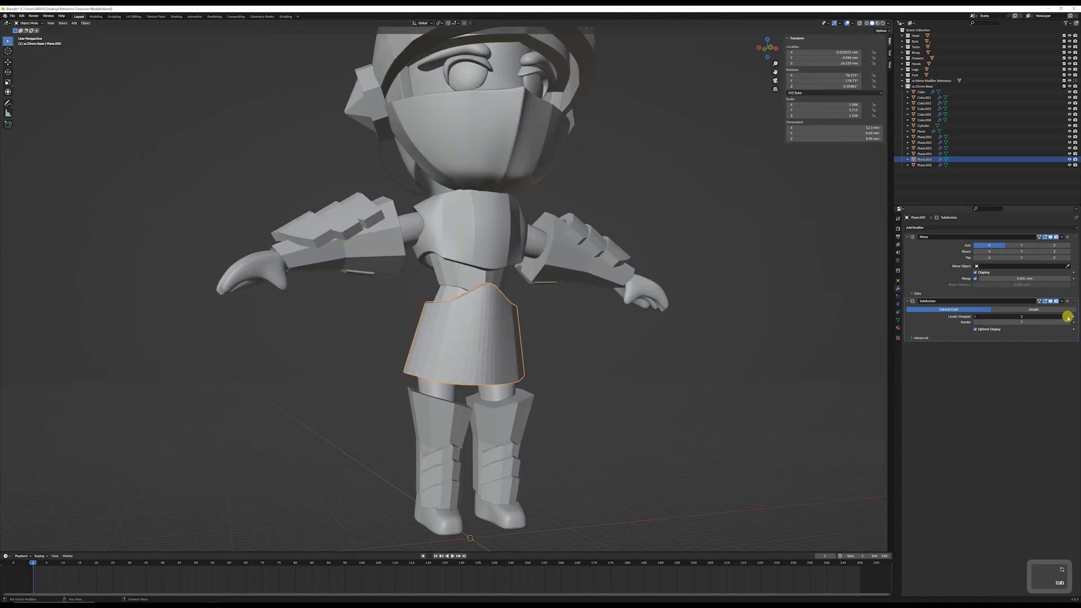
scroll(536, 353, "up", 3)
middle_click_drag(589, 351, 543, 287)
scroll(591, 340, "down", 4)
key("Tab")
key("Tab")
Step: Add a Subdivision Surface modifier to the mirrored arm guards and open their mesh in Edit Mode
left_click(540, 352)
left_click(540, 268)
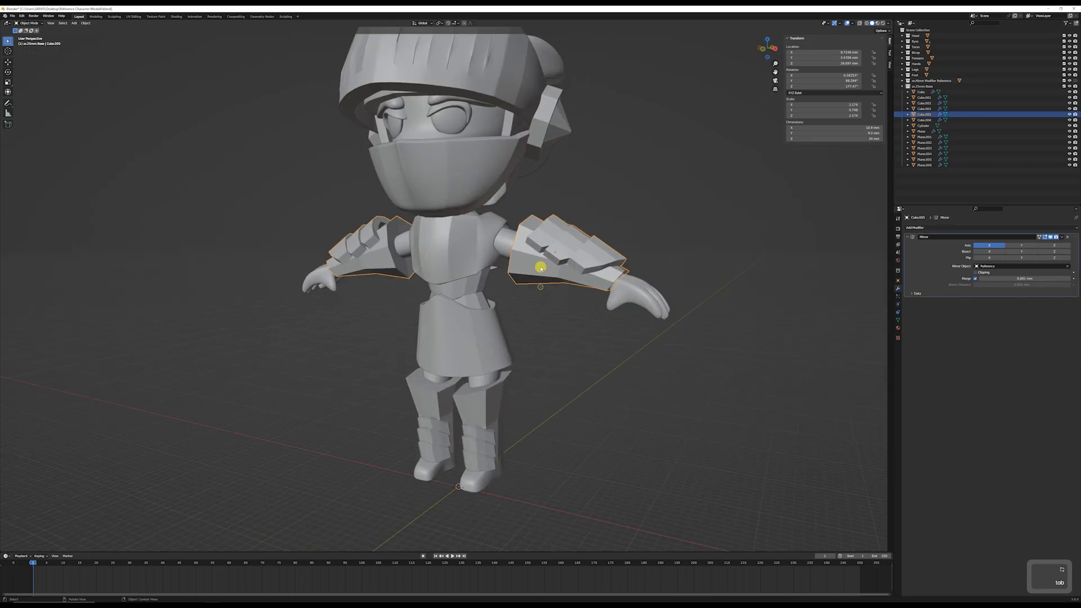
left_click(926, 227)
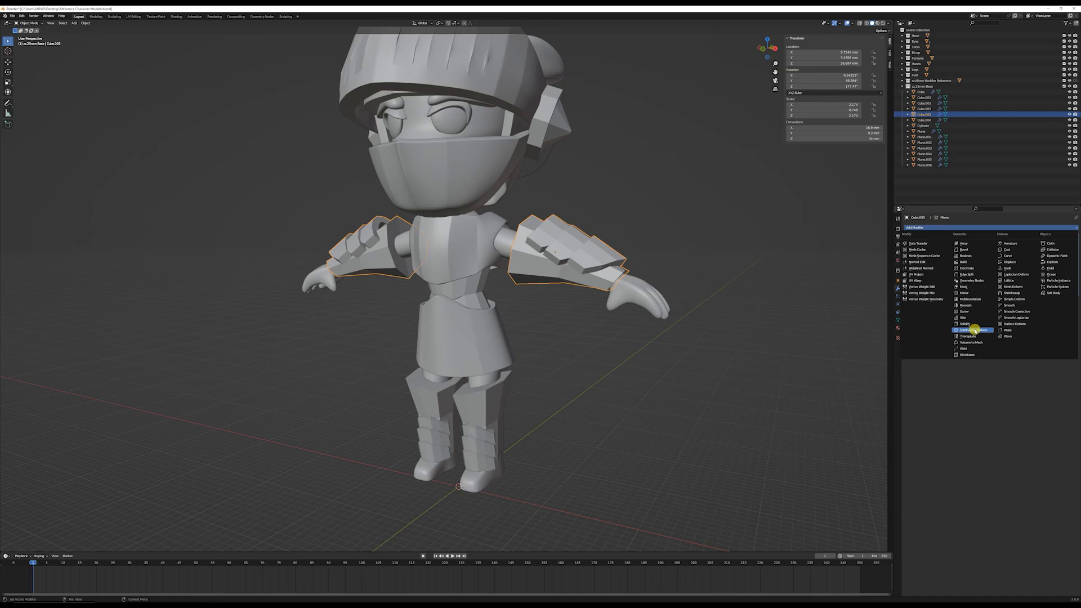
left_click(971, 330)
scroll(647, 234, "up", 5)
key("Tab")
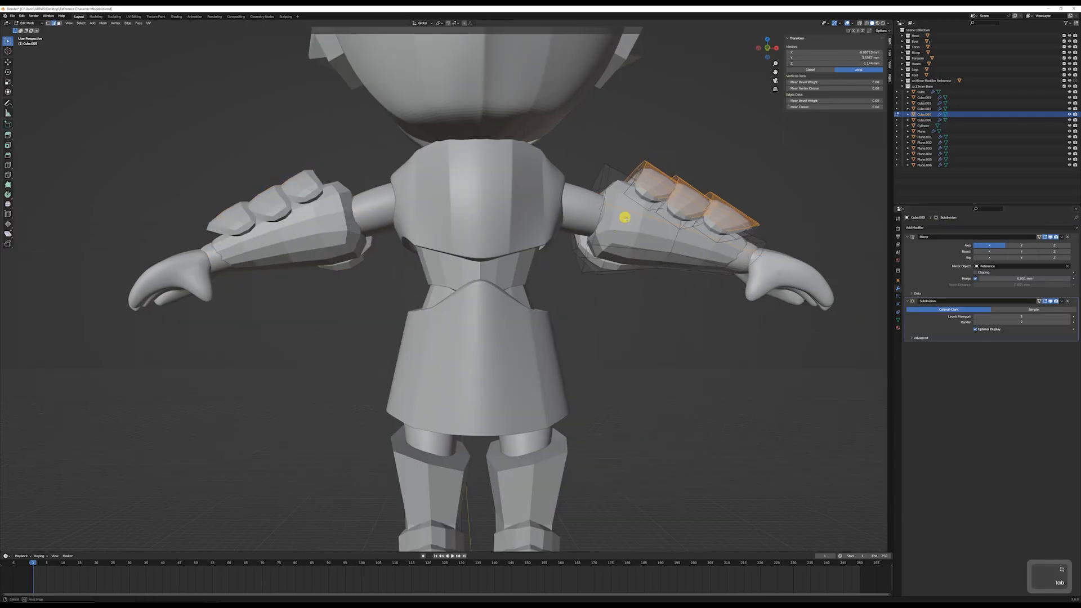
Step: Bevel the edge loops around the arm guard's wide upper opening to sharpen its rim
left_click(605, 189, "alt")
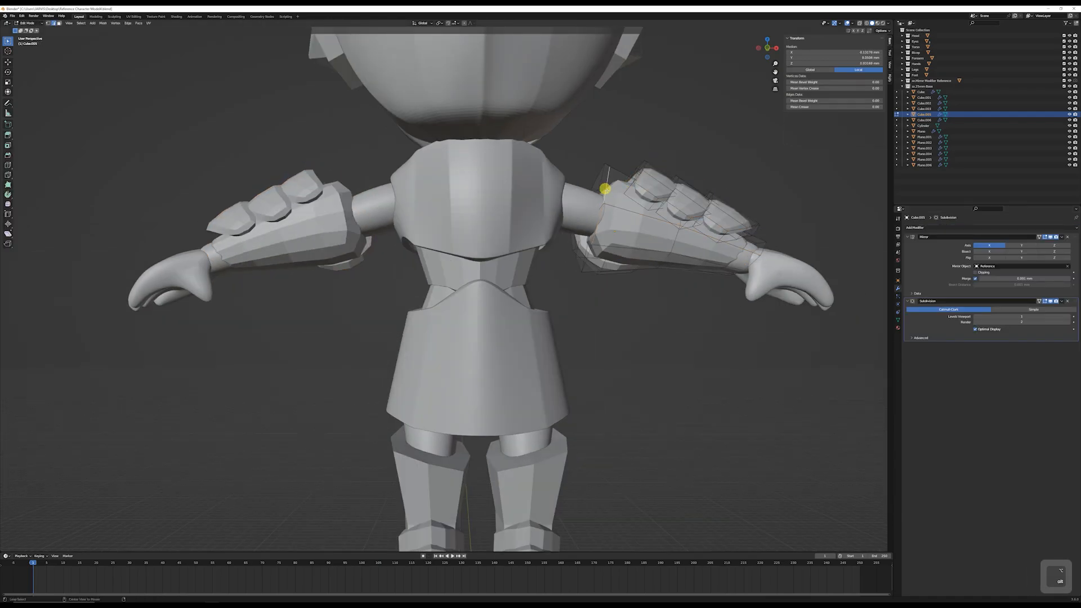
left_click(588, 254, "alt+shift")
middle_click_drag(616, 212, 317, 281)
left_click(633, 201, "alt+shift")
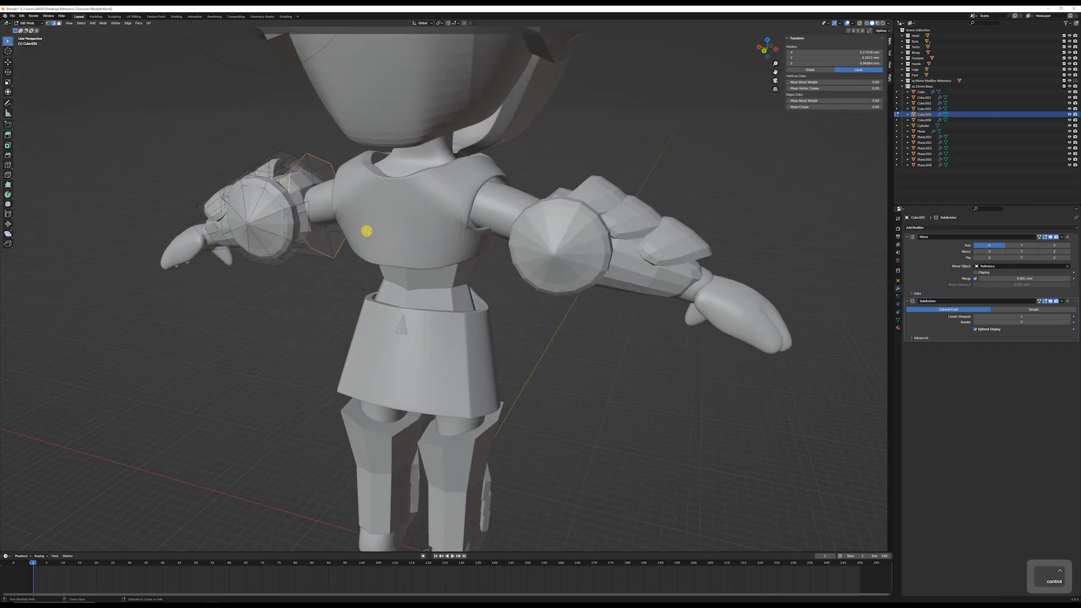
key("ctrl+b")
left_click(424, 234)
Step: Bevel the edge loops around the arm guard's wrist opening to keep its border crisp
middle_click_drag(424, 234, 741, 234)
left_click(740, 236, "alt")
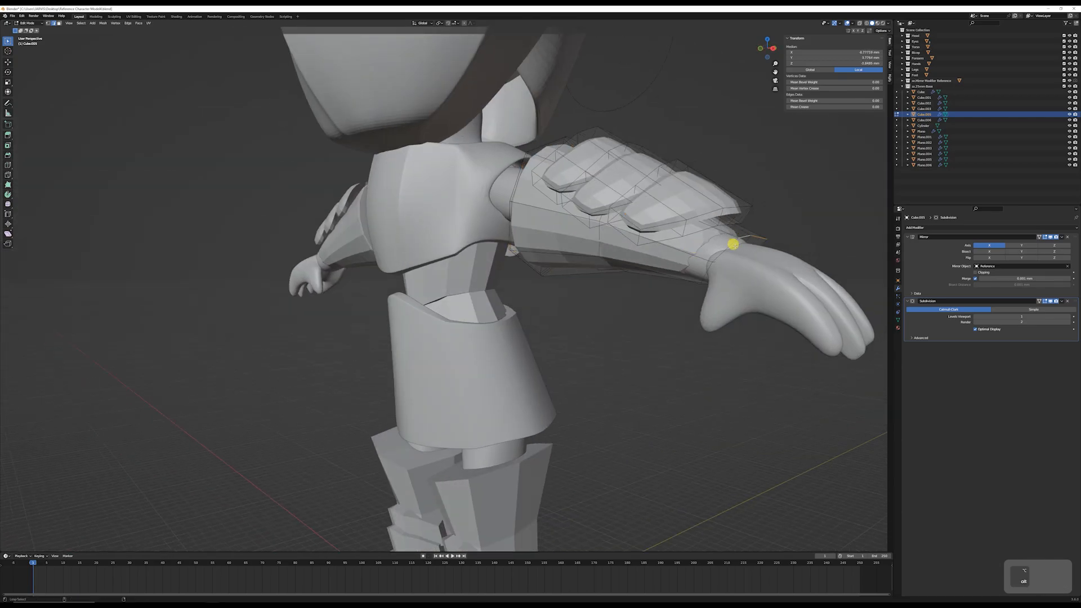
middle_click_drag(705, 281, 342, 219)
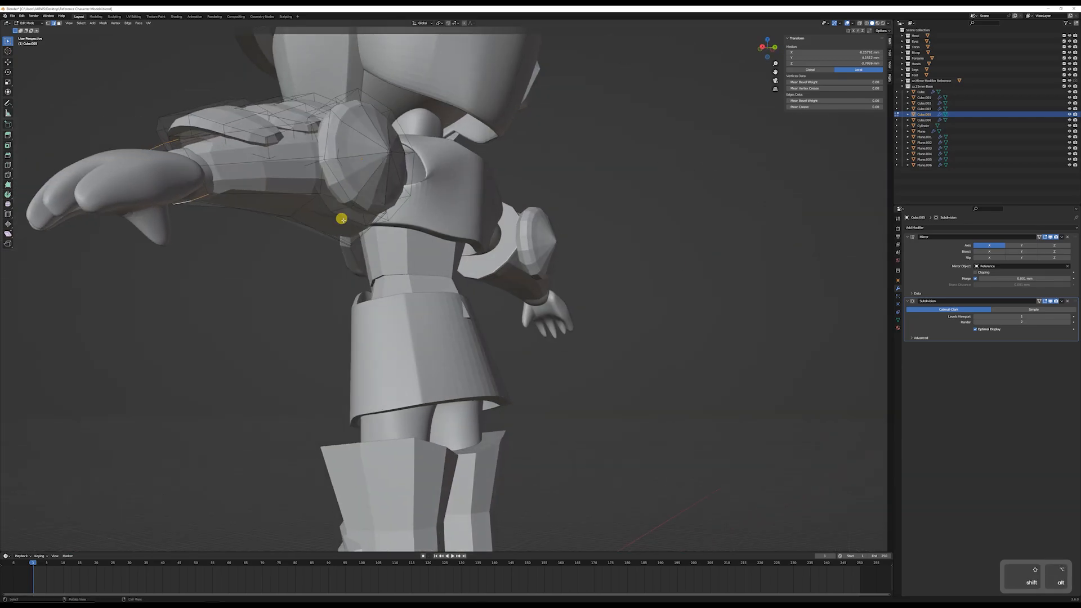
key("ctrl+b")
left_click(254, 188)
middle_click_drag(254, 188, 610, 232)
Step: Raise the viewport level of the arm guards' Subdivision modifier for a smoother surface
key("Tab")
key("Tab")
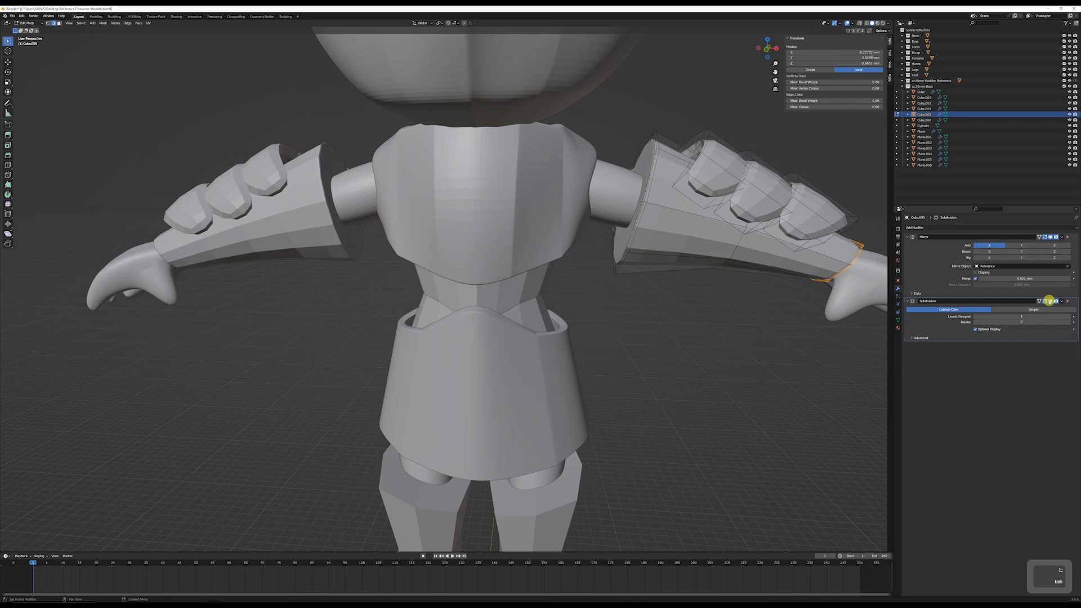
left_click(1070, 317)
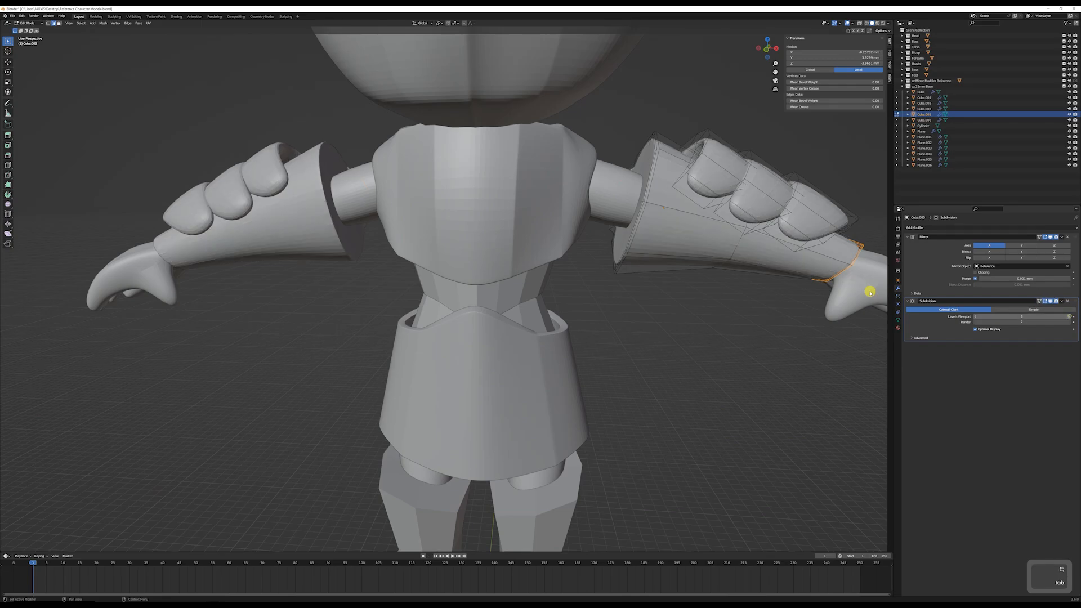
Step: Bevel the lengthwise edge loop along the front of the arm guard to define a crease
scroll(869, 292, "down", 3)
middle_click_drag(762, 272, 578, 255)
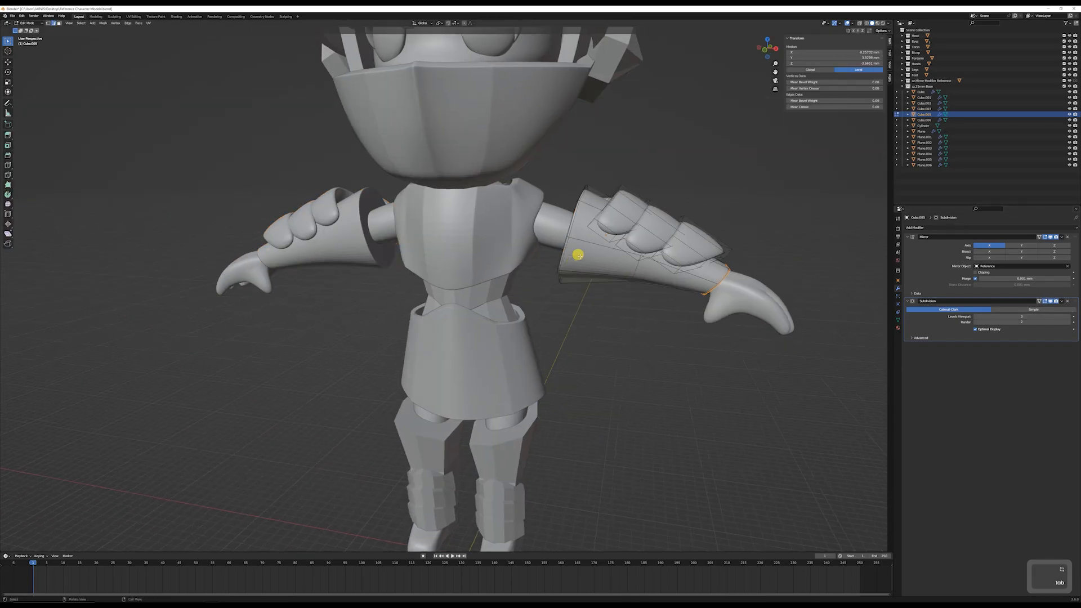
left_click(582, 241, "alt")
key("ctrl+b")
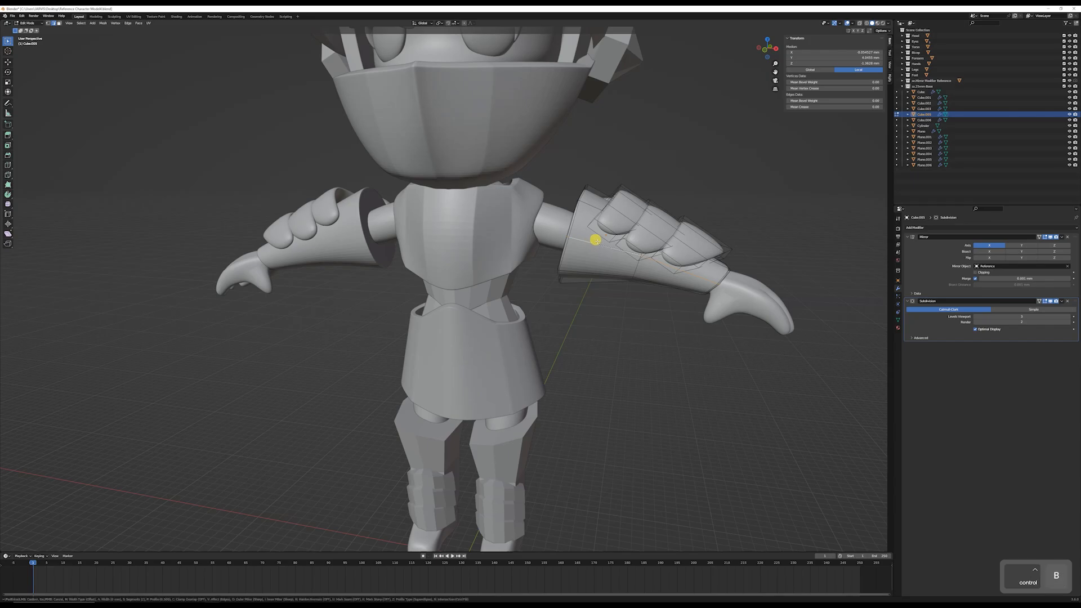
left_click(702, 251)
Step: Bevel the lengthwise edge loop along the arm guard's outer side and check the result in Object Mode
middle_click_drag(701, 250, 482, 360)
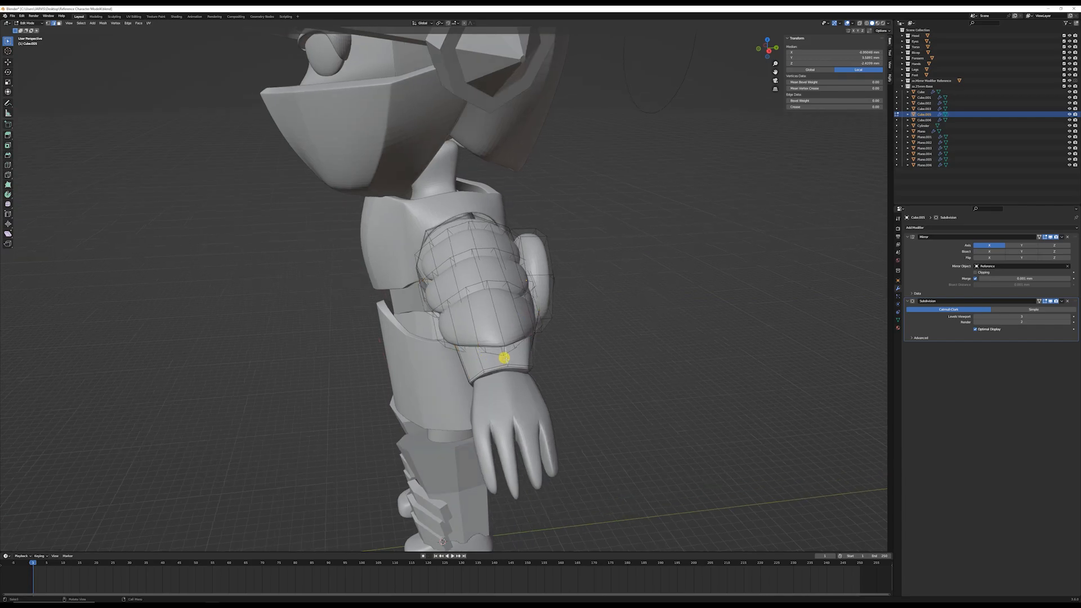
left_click(504, 357, "alt")
key("ctrl+b")
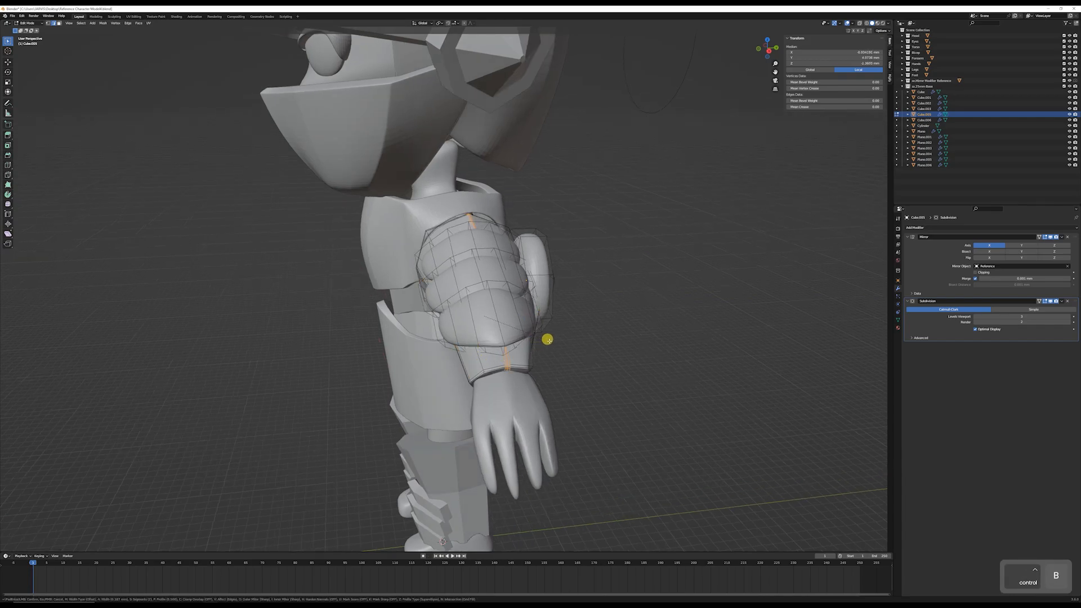
left_click(549, 340)
middle_click_drag(548, 341, 468, 261)
key("Tab")
scroll(647, 304, "down", 4)
scroll(564, 300, "up", 5)
Step: Select the rim faces of the arm guard's uppermost overlapping plate in Edit Mode and bevel them to sharpen the plate's edges
key("Tab")
scroll(666, 184, "up", 5)
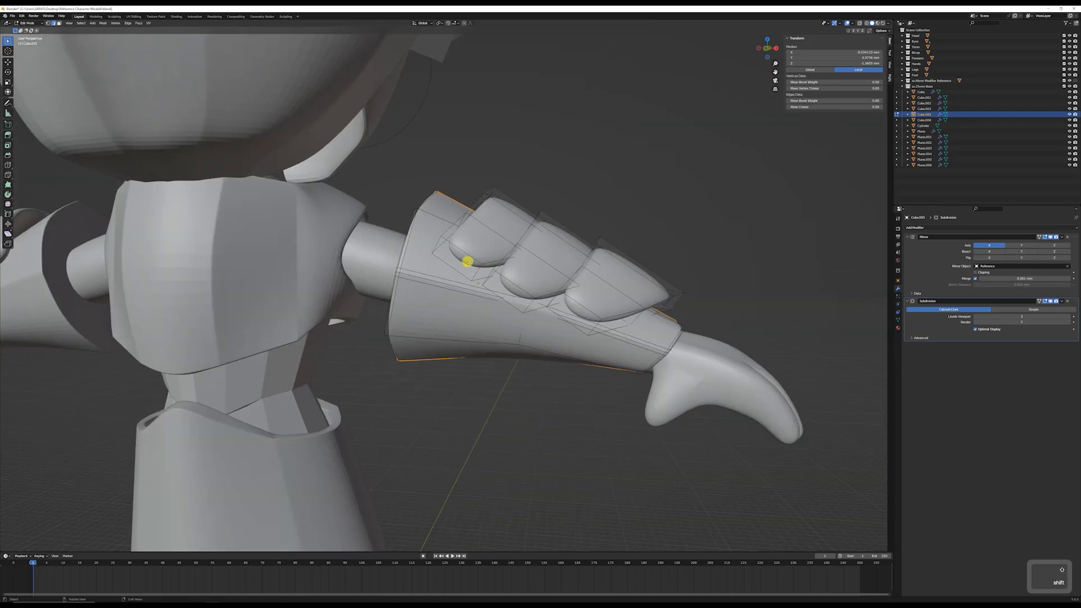
left_click(458, 252, "alt")
left_click(458, 254, "alt")
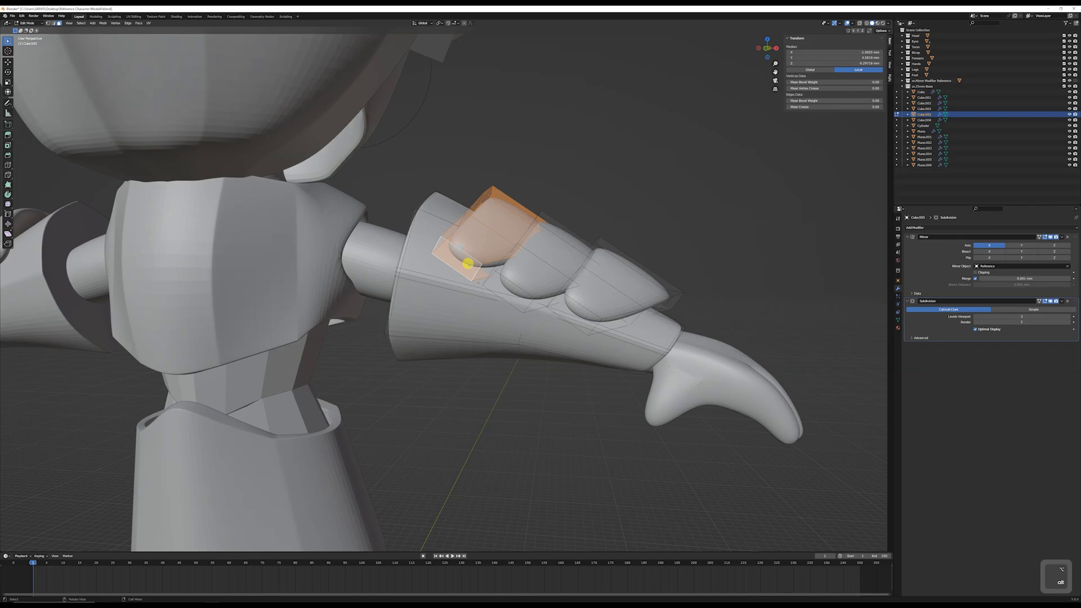
left_click(478, 271, "alt")
left_click(477, 270, "alt+shift")
left_click(476, 268, "alt+shift")
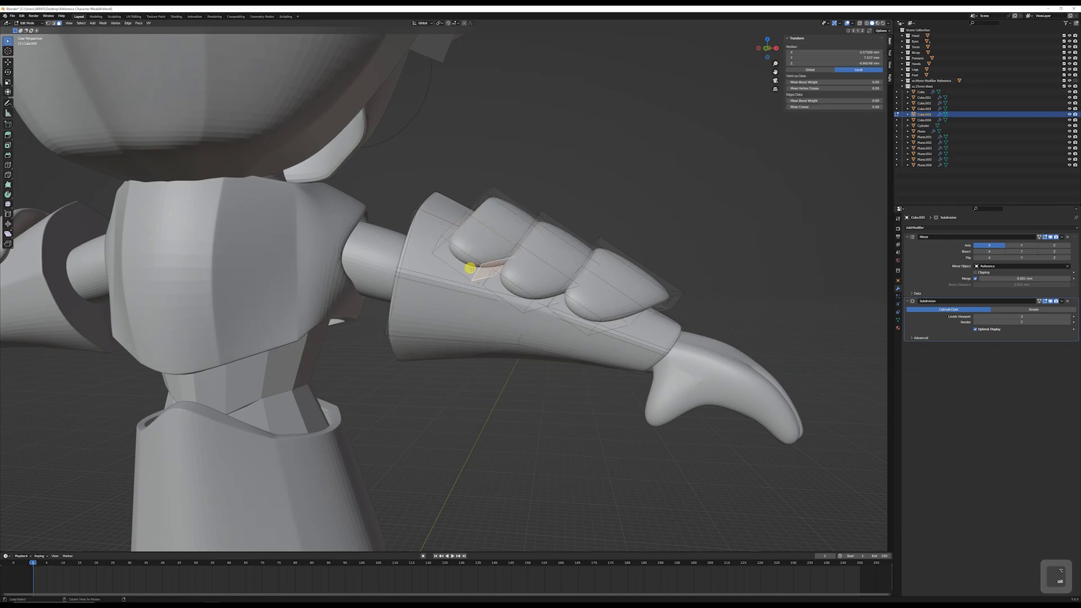
middle_click_drag(475, 258, 490, 280)
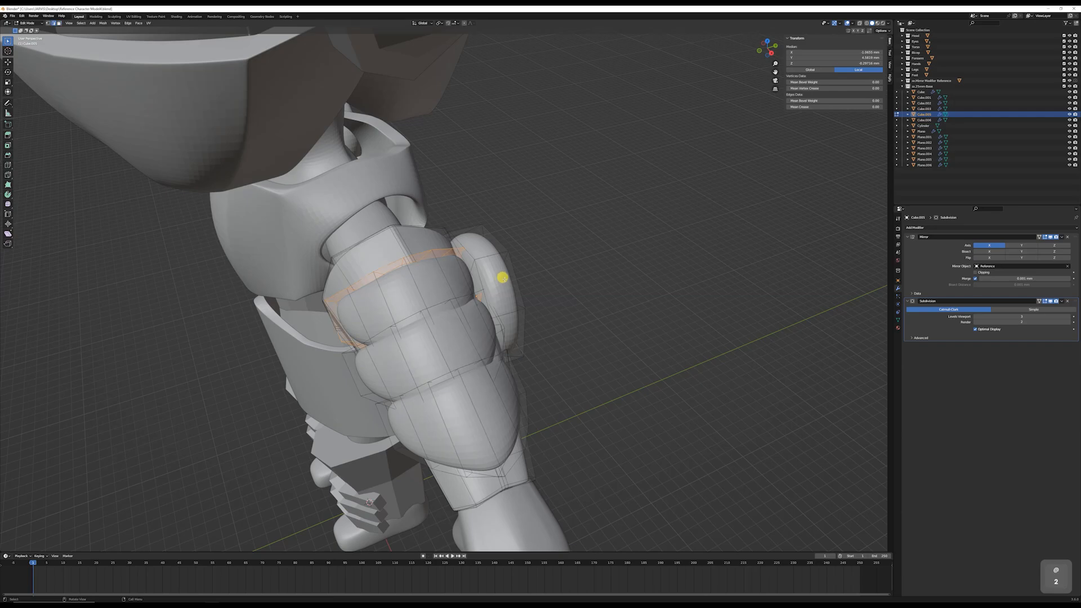
key("ctrl+b")
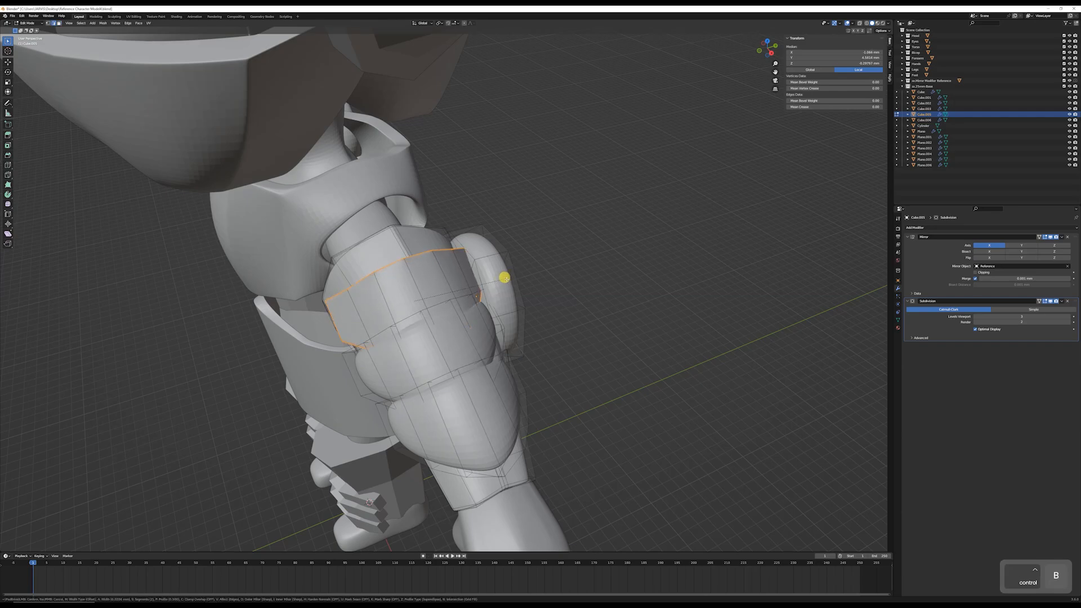
left_click(505, 278)
middle_click_drag(505, 278, 483, 284)
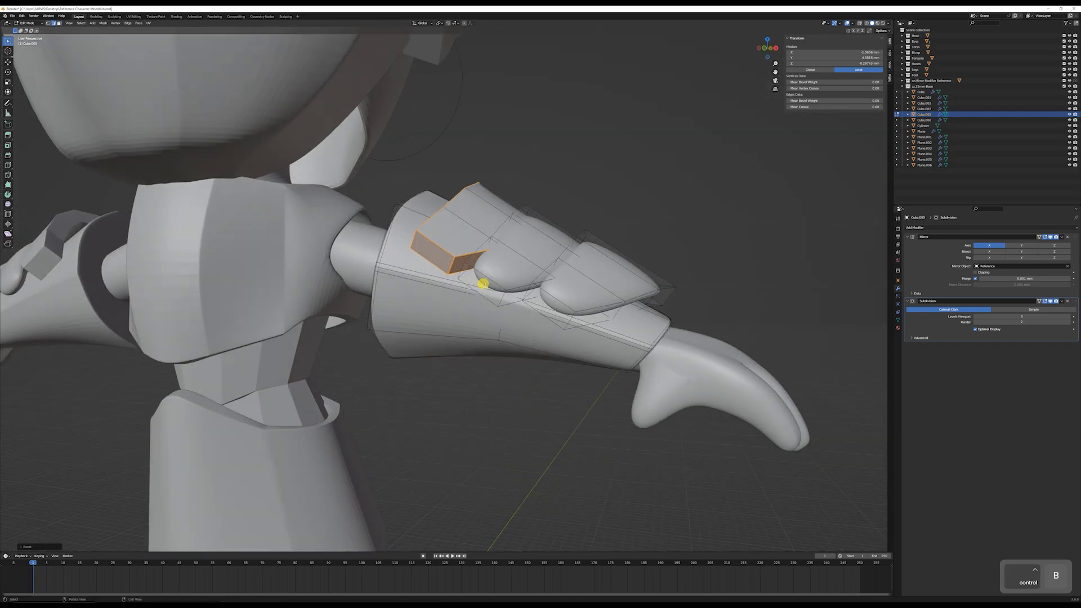
Step: Bevel the face loop around the rim of the arm guard's middle plate to sharpen its edges
key("3")
left_click(483, 283)
left_click(507, 297, "alt")
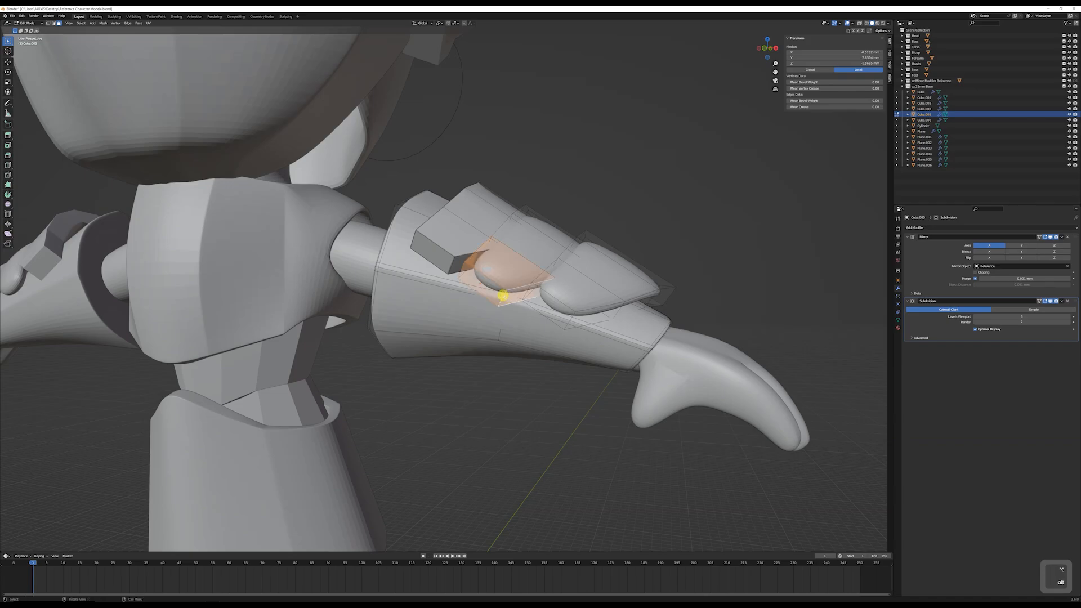
left_click(498, 295, "alt")
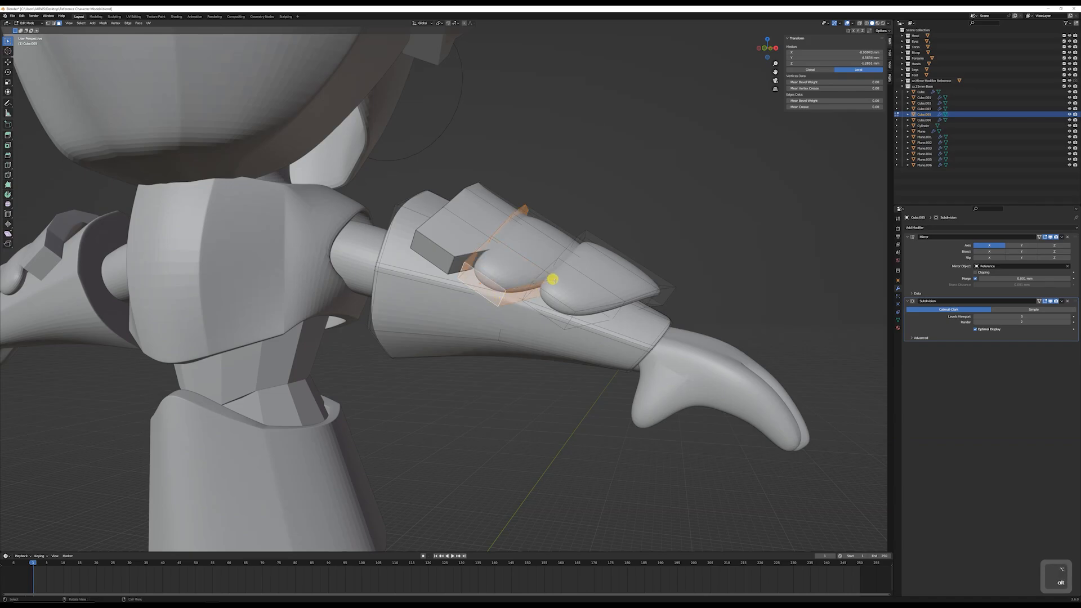
key("ctrl+b")
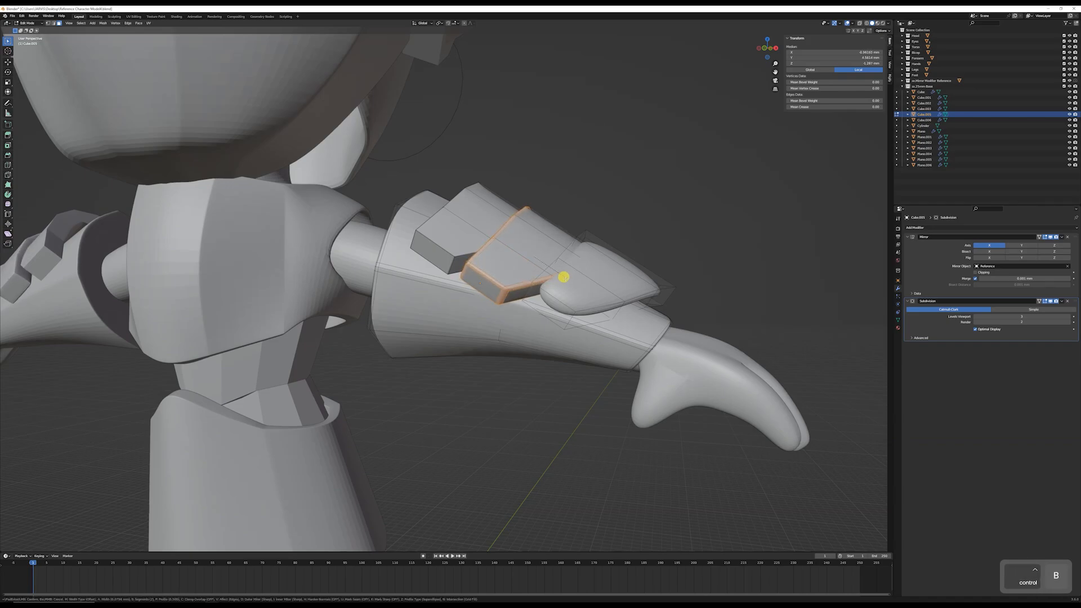
left_click(560, 280)
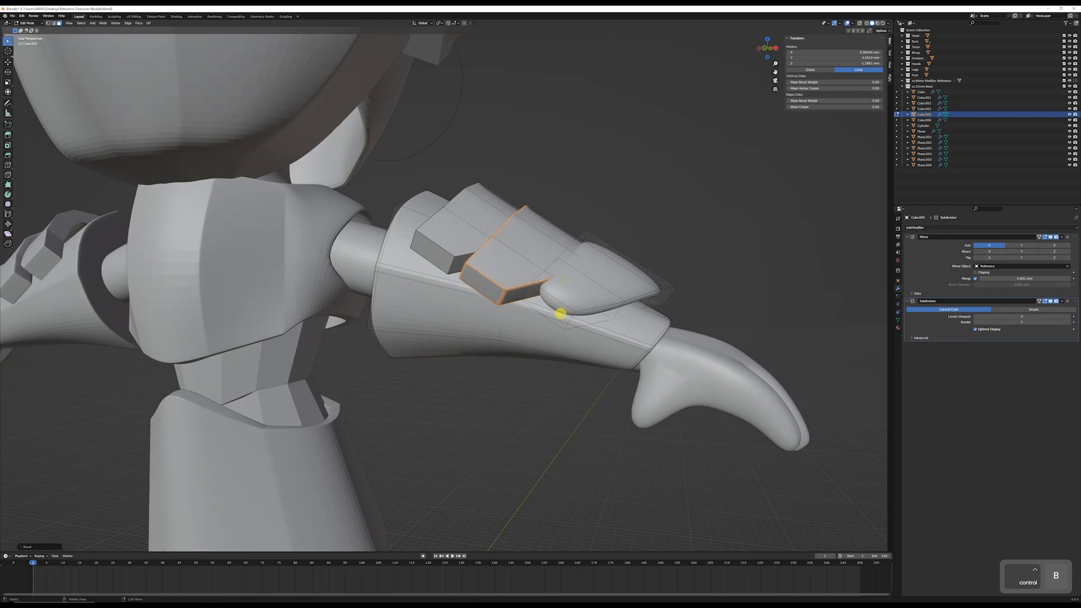
Step: Bevel the face loop around the rim of the plate nearest the wrist and return to Object Mode
left_click(574, 316, "alt")
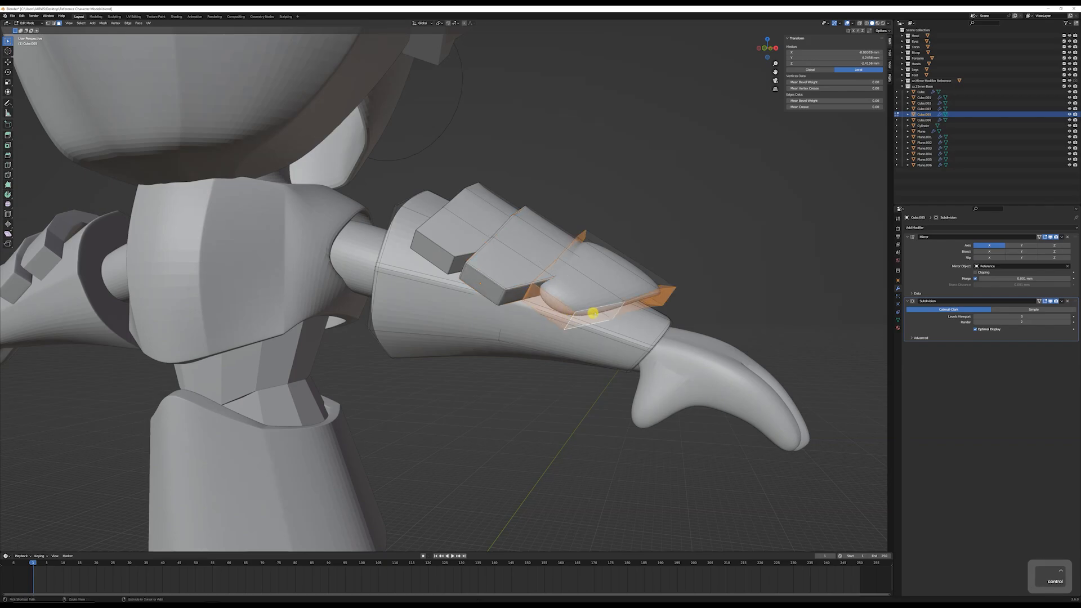
key("ctrl+b")
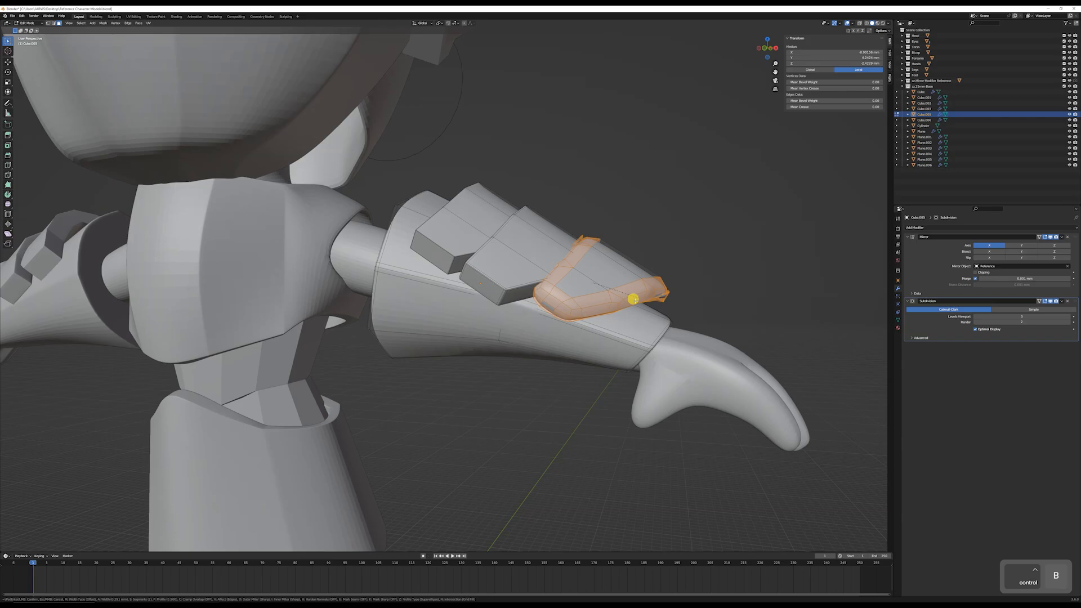
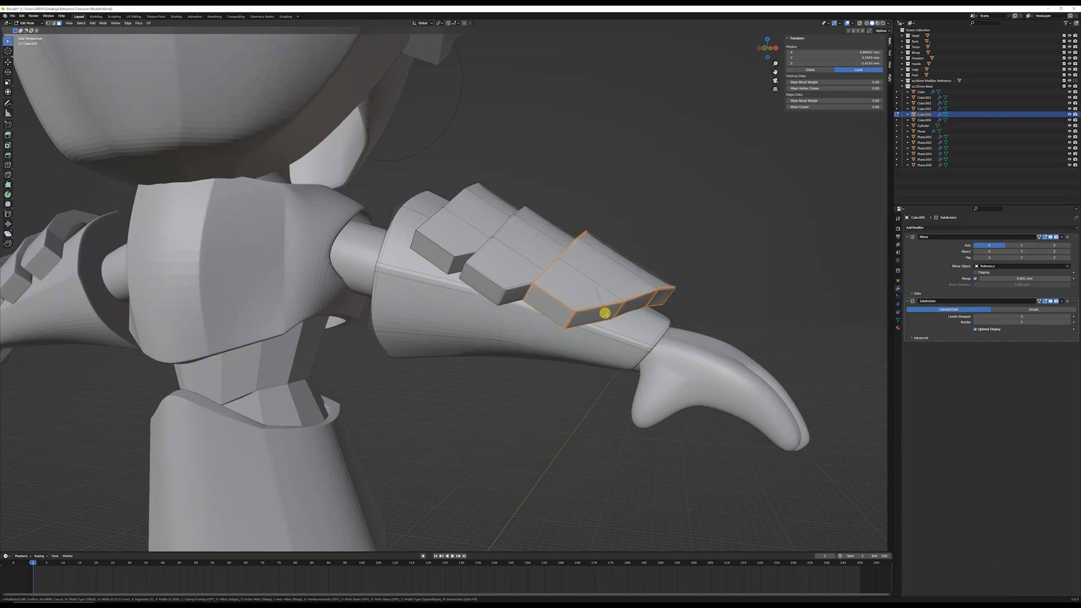
left_click(605, 314)
key("Tab")
Step: Bevel the inner and outer edge loops on the front of the round elbow disc in Edit Mode
scroll(618, 288, "down", 6)
middle_click_drag(611, 292, 393, 271)
scroll(448, 281, "up", 4)
key("Tab")
key("2")
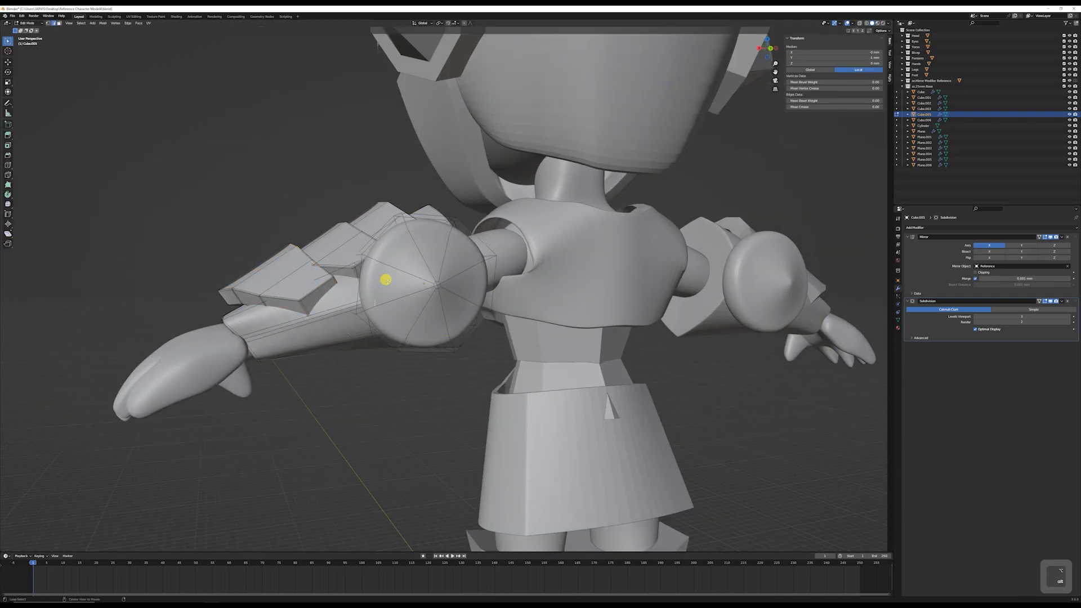
left_click(478, 282, "alt")
key("ctrl+b")
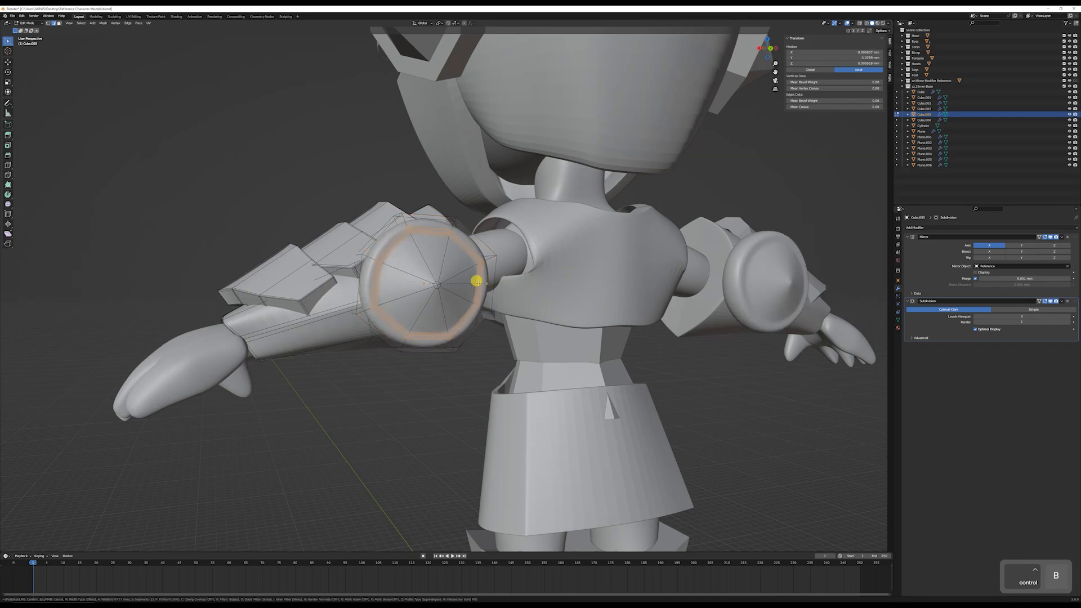
left_click(376, 240)
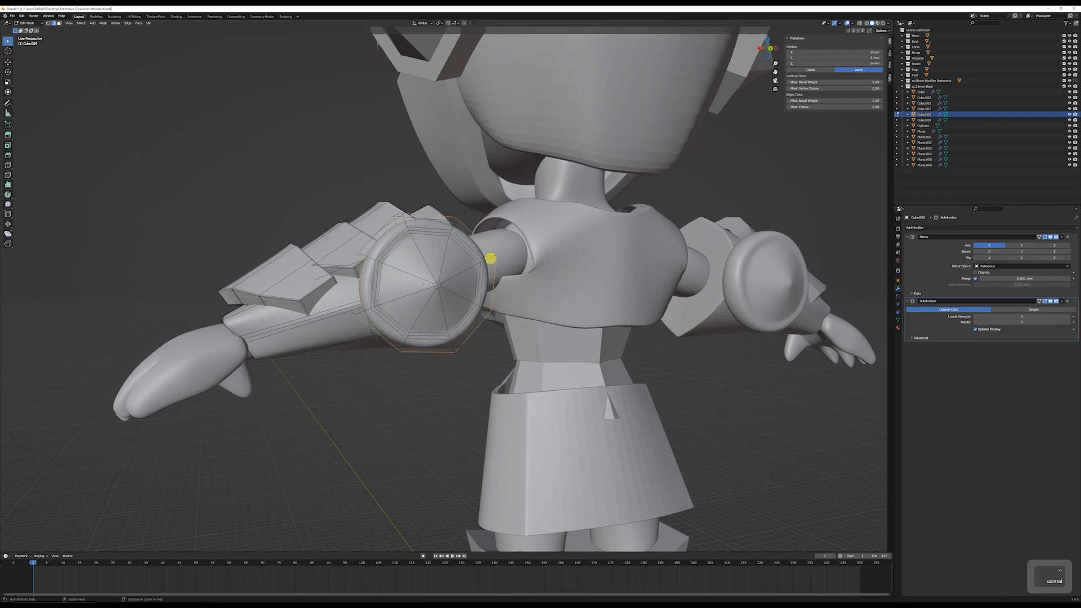
key("ctrl+b")
left_click(508, 267)
Step: Select the edge loop around the back of the round elbow disc in wireframe display, bevel it and return to solid display
middle_click_drag(508, 268, 540, 266)
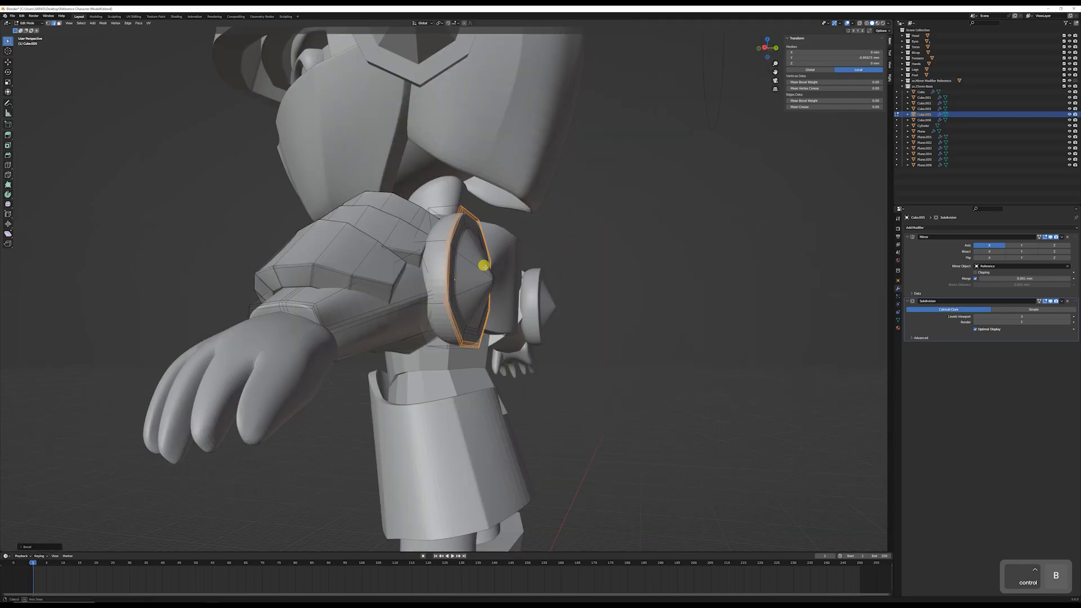
left_click(420, 224, "alt")
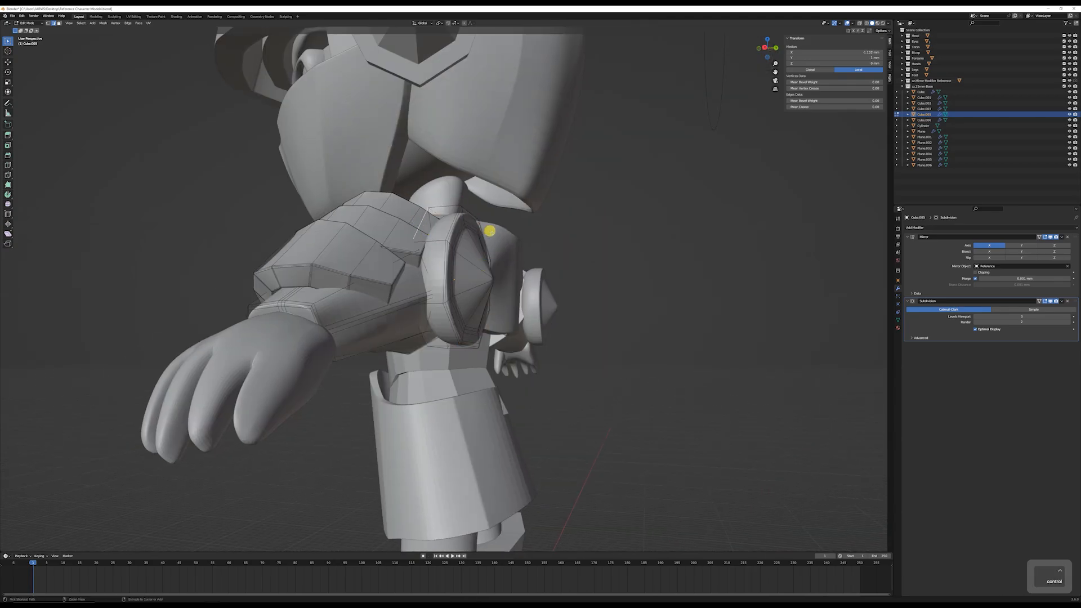
key("alt+z")
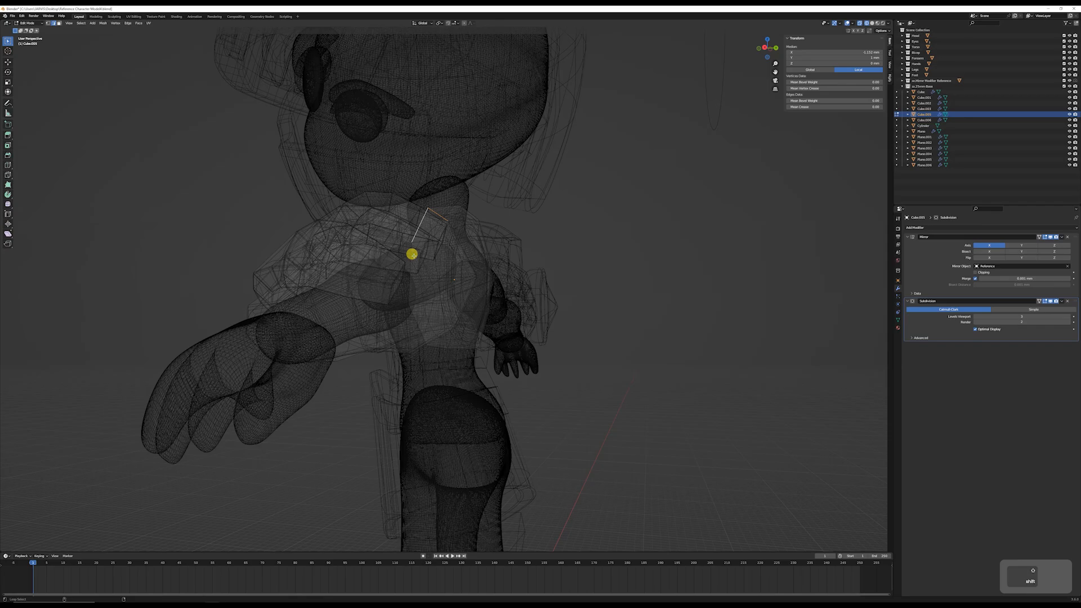
left_click(412, 246, "alt")
left_click(414, 236, "alt")
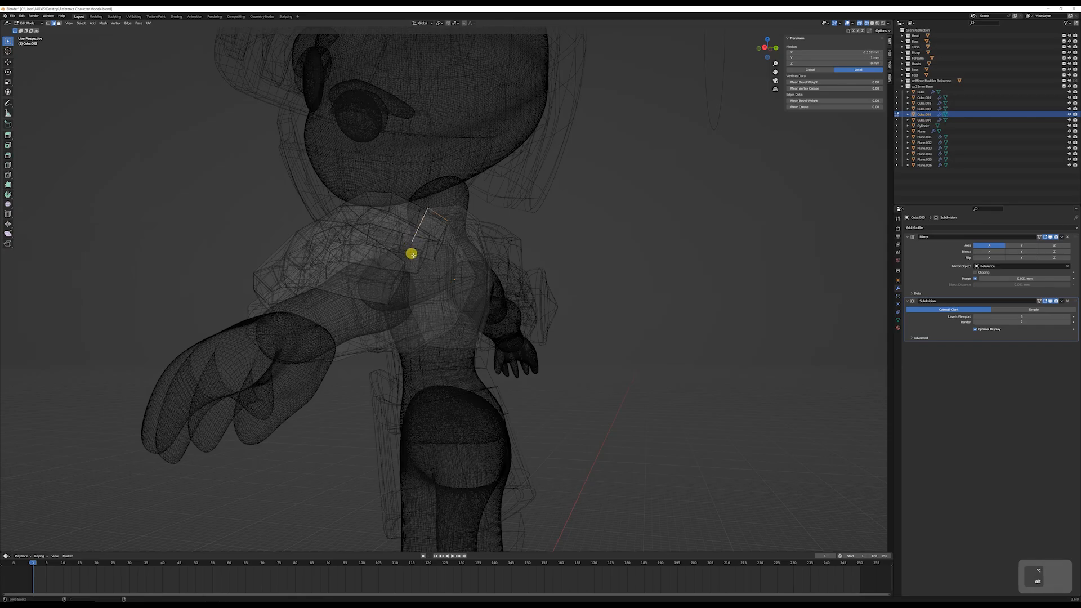
left_click(414, 255, "alt+shift")
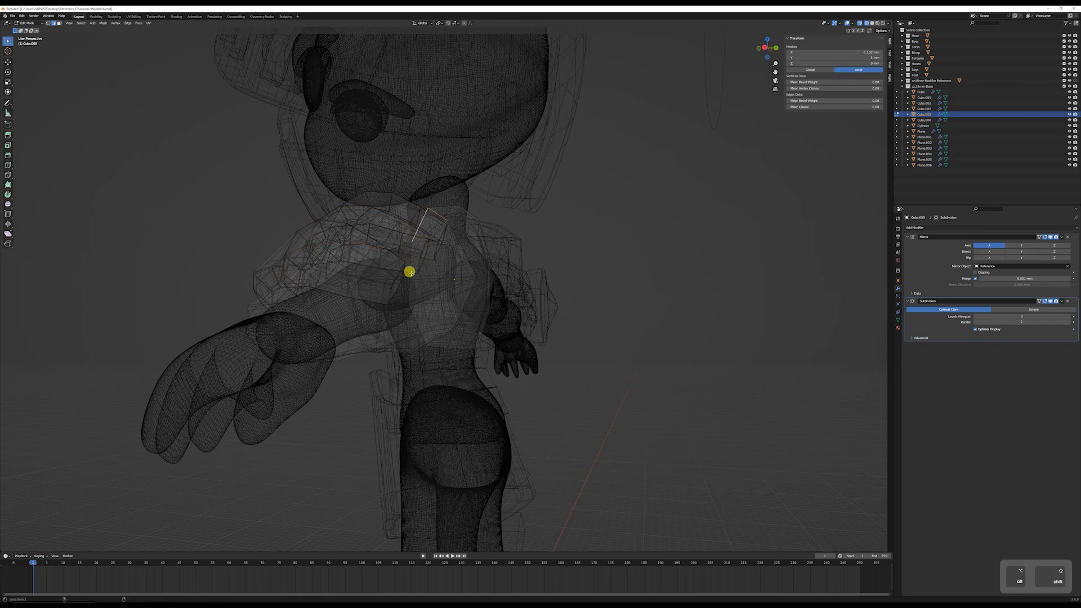
mouse_move(398, 273)
middle_mouse_down()
mouse_move(394, 258)
mouse_move(382, 269)
middle_mouse_up()
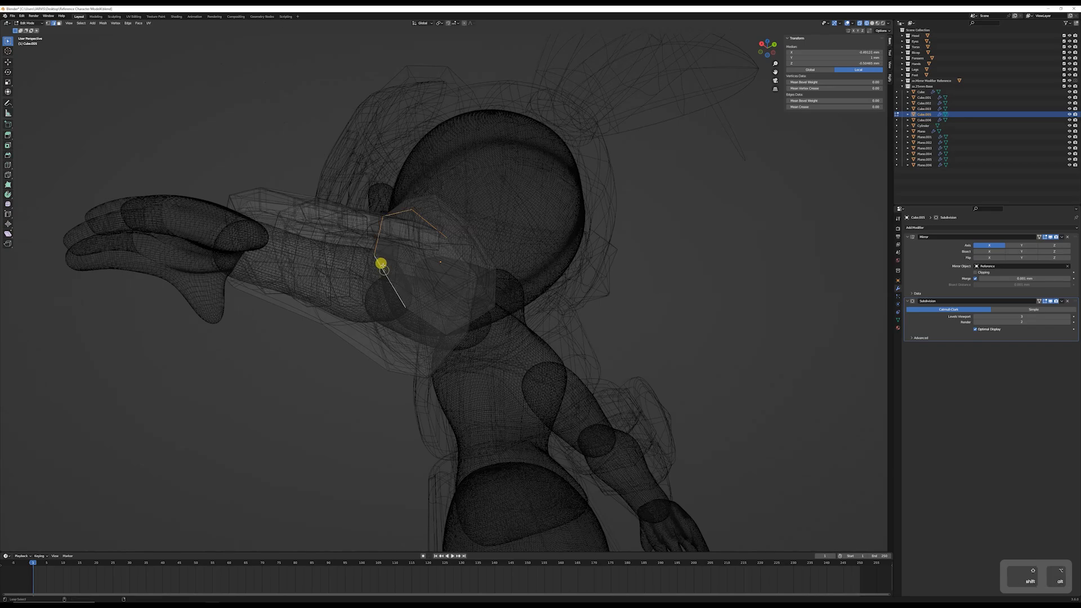
left_click(434, 320, "alt+shift")
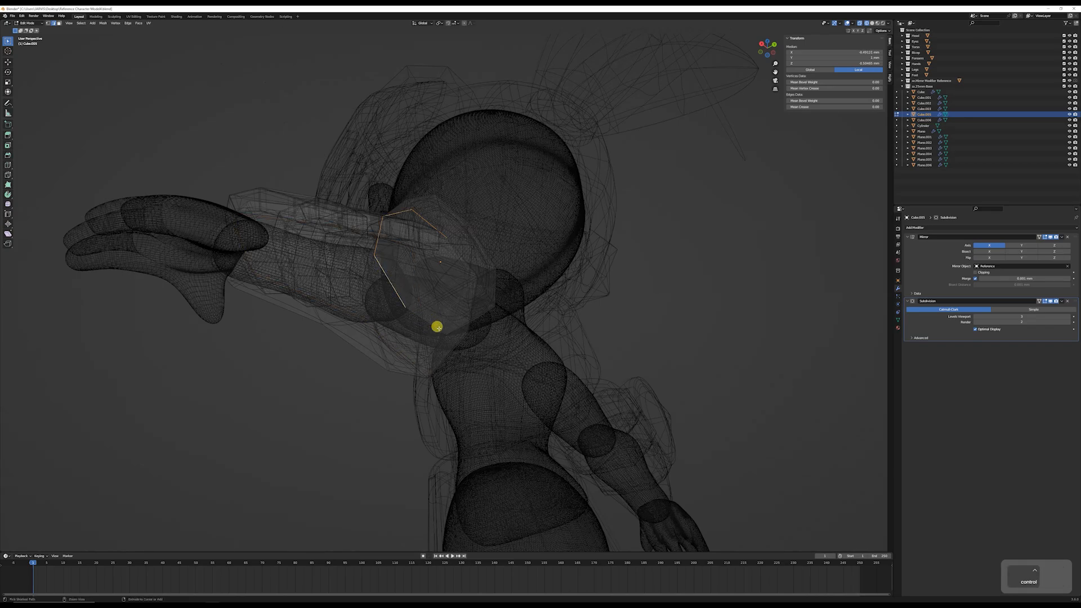
middle_click_drag(447, 328, 372, 352)
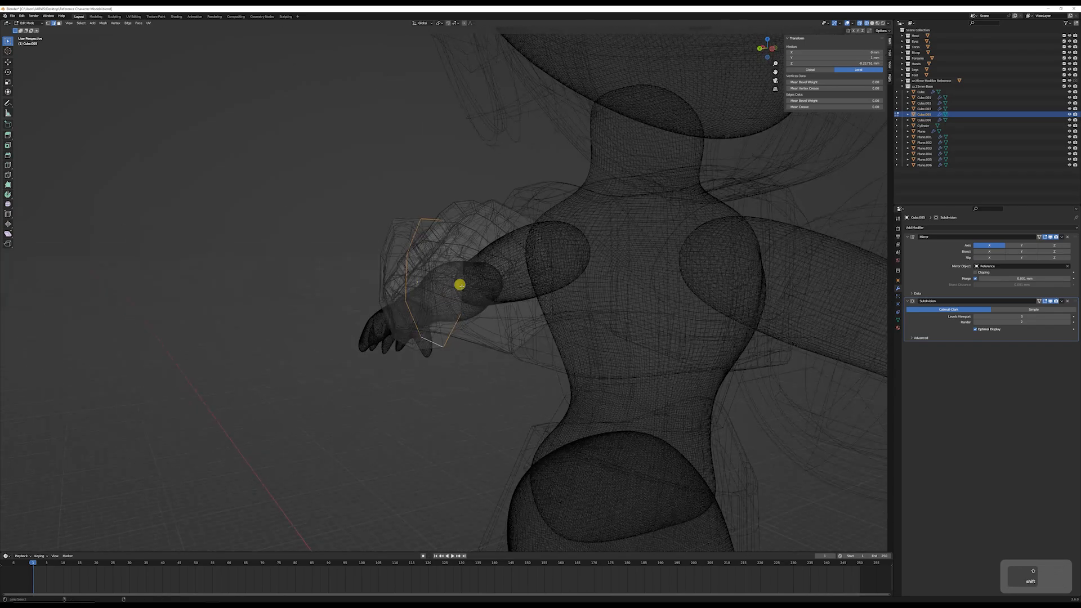
middle_click_drag(462, 278, 485, 276)
key("ctrl+b")
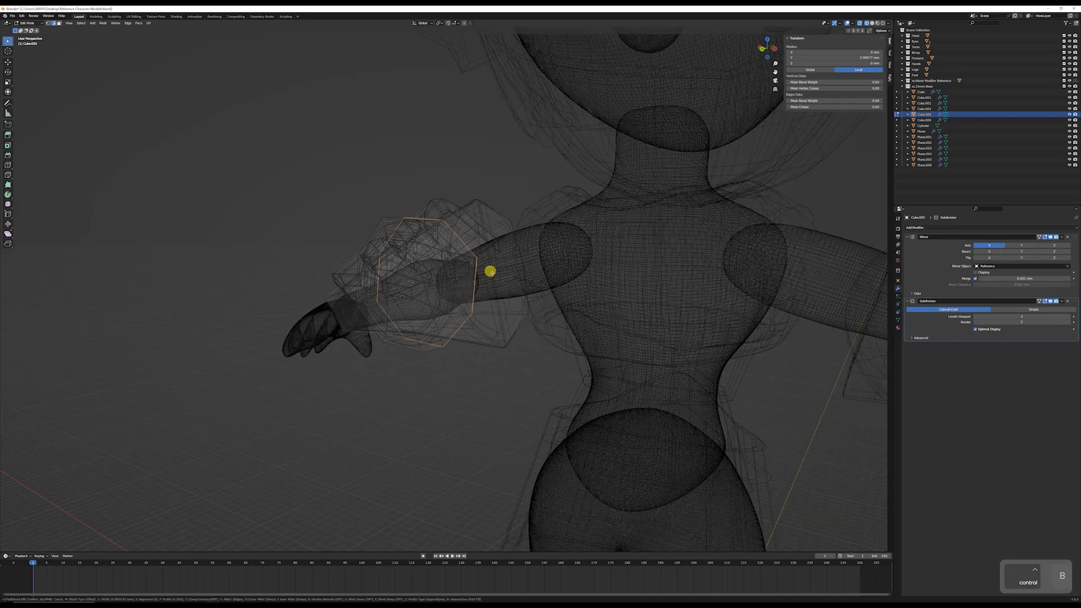
key("shift+z")
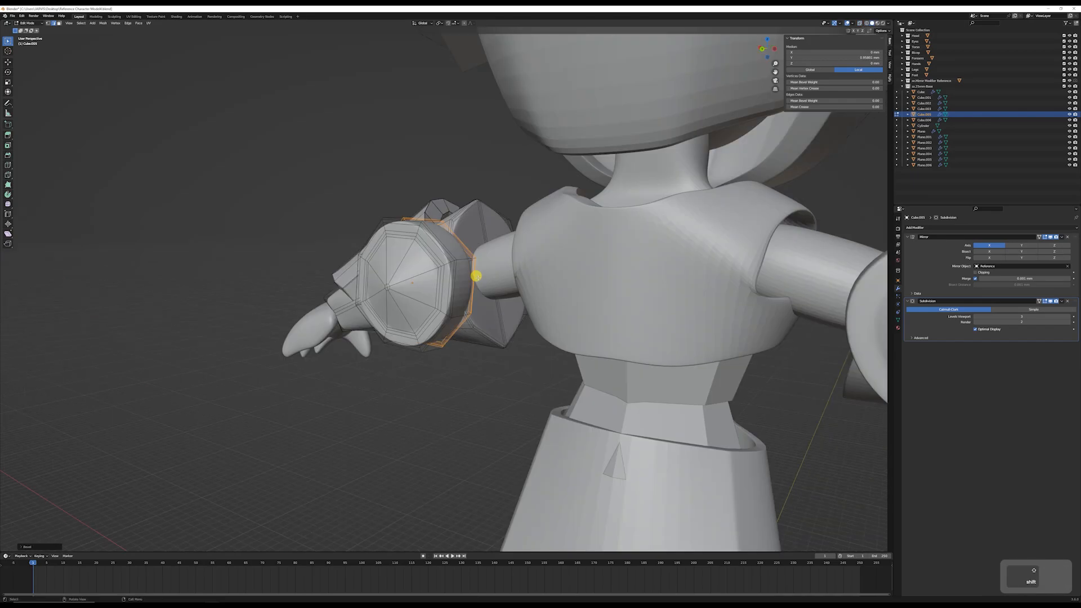
Step: Bevel the edges radiating from the centre of the elbow disc and return to Object Mode
mouse_move(478, 272)
middle_mouse_down()
mouse_move(506, 289)
mouse_move(417, 282)
middle_mouse_up()
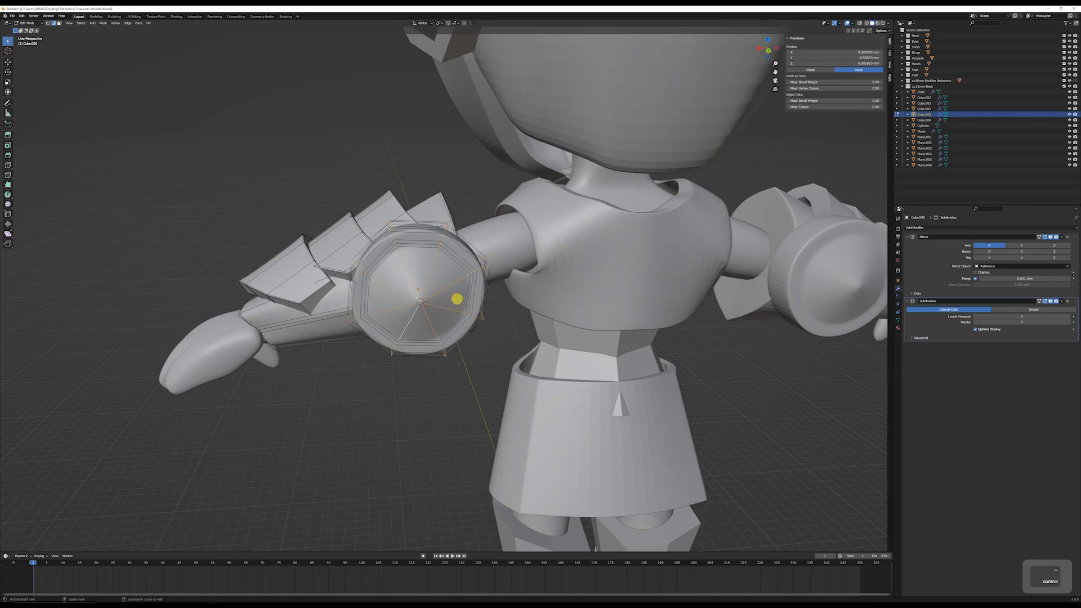
key("ctrl+b")
key("Tab")
scroll(459, 295, "down", 4)
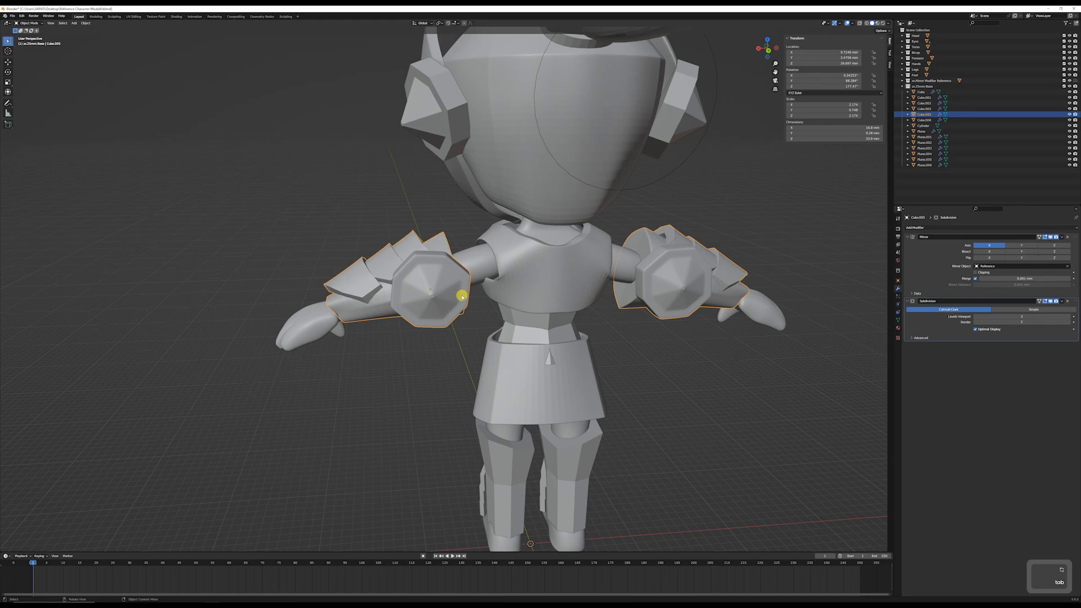
Step: Inspect the finished arm guards and the whole armored character from the front
middle_click_drag(459, 295, 569, 283)
key("Tab")
key("Tab")
left_click(556, 294)
scroll(569, 284, "down", 4)
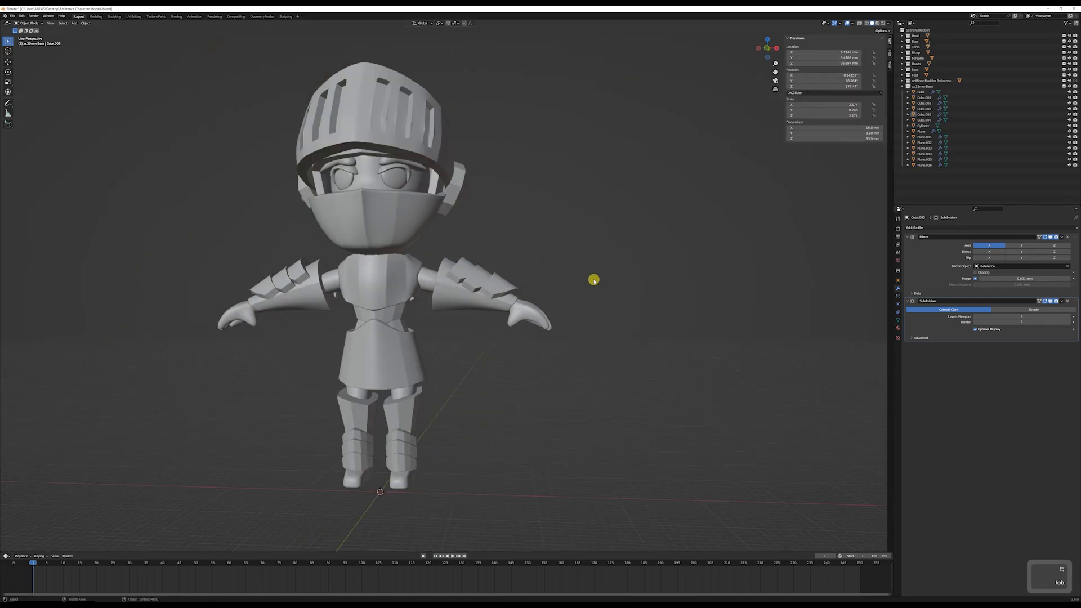
scroll(499, 287, "up", 5)
left_click(444, 292)
key("Tab")
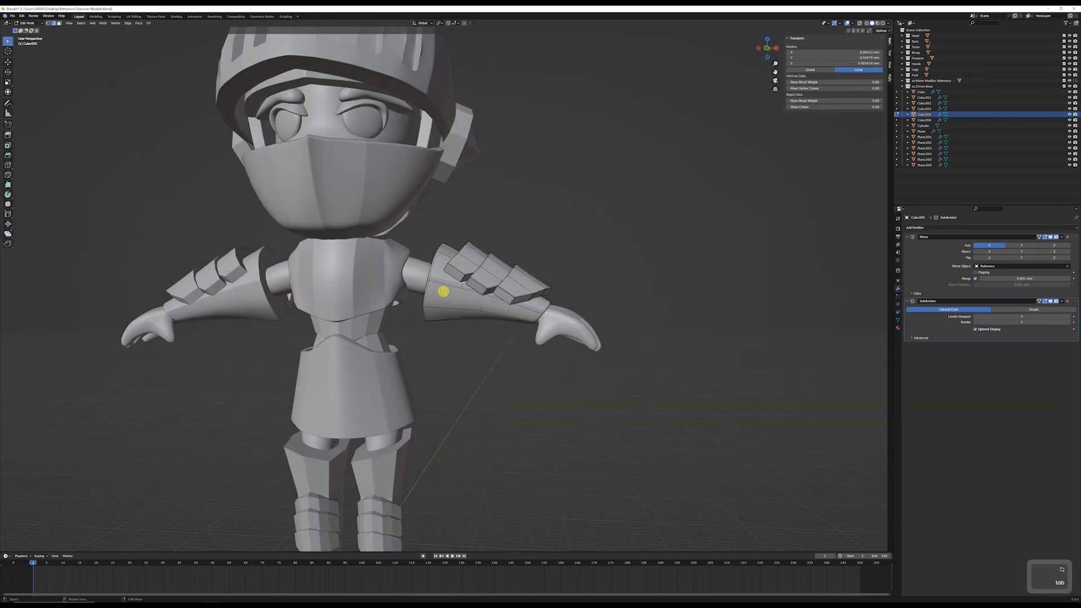
scroll(444, 291, "down", 5)
key("Tab")
left_click(508, 267)
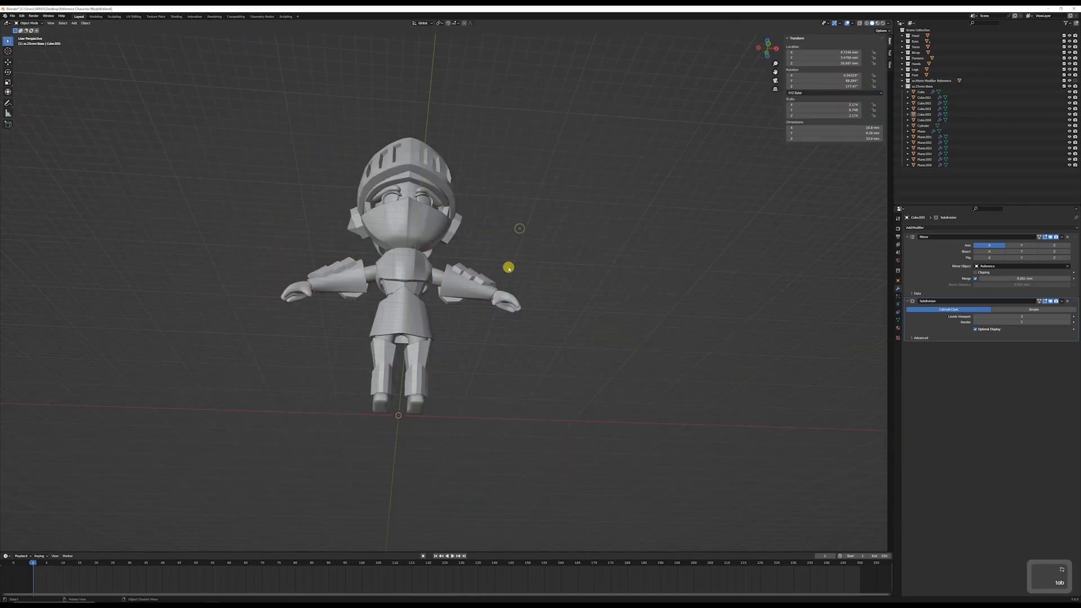
Step: Select the leg armor and add a Subdivision Surface modifier to it
mouse_move(508, 268)
middle_mouse_down()
mouse_move(492, 282)
mouse_move(354, 282)
mouse_move(504, 275)
mouse_move(497, 287)
mouse_move(550, 215)
mouse_move(557, 249)
mouse_move(483, 212)
mouse_move(509, 249)
middle_mouse_up()
scroll(463, 347, "up", 5)
scroll(540, 265, "up", 4)
left_click(495, 243)
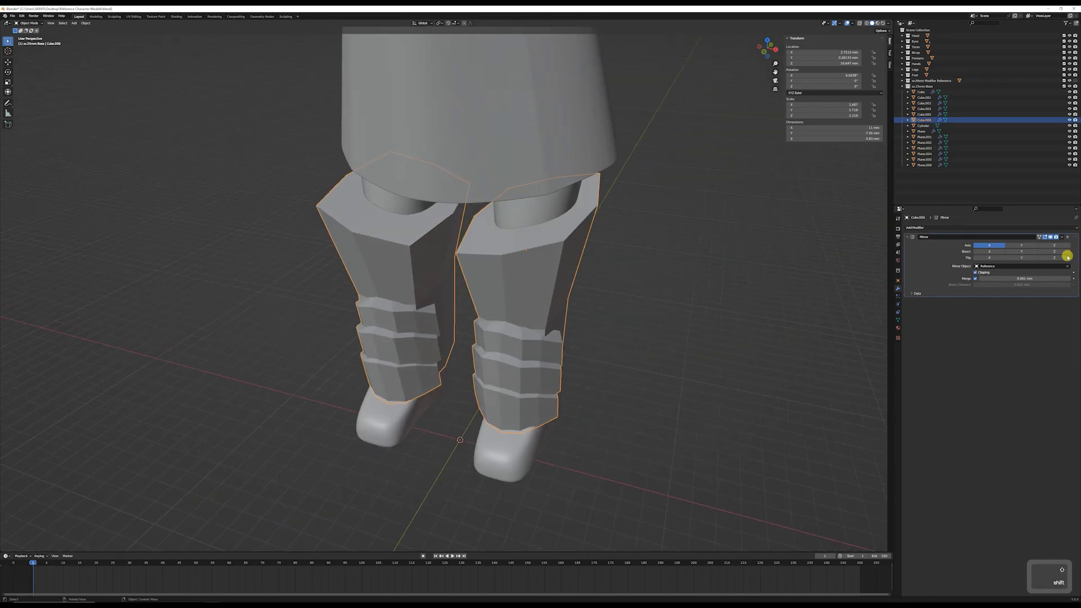
left_click(968, 228)
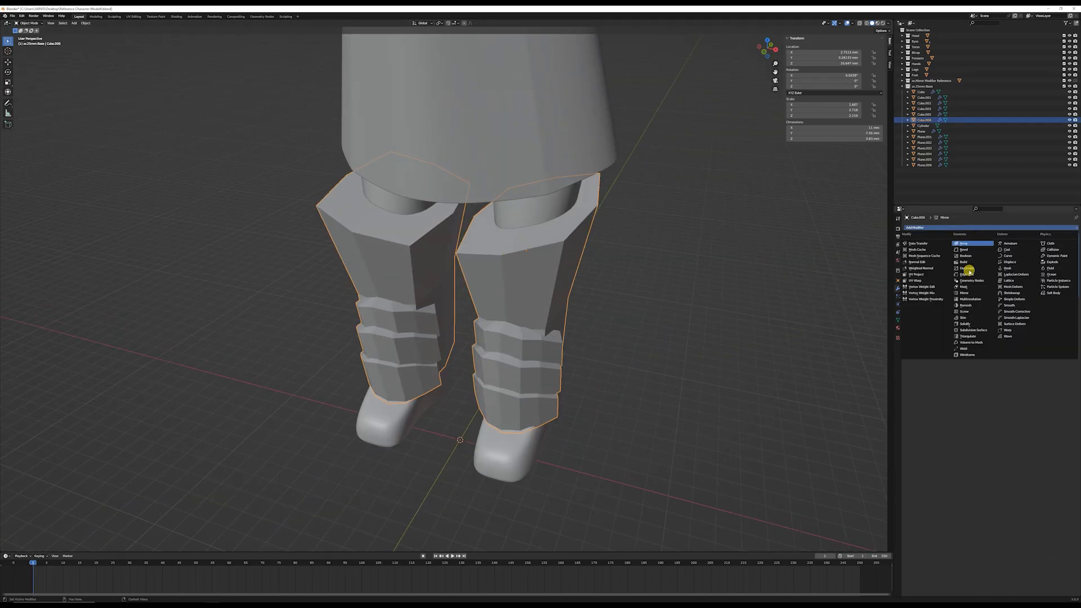
left_click(982, 332)
scroll(579, 242, "up", 4)
middle_click_drag(579, 242, 583, 237)
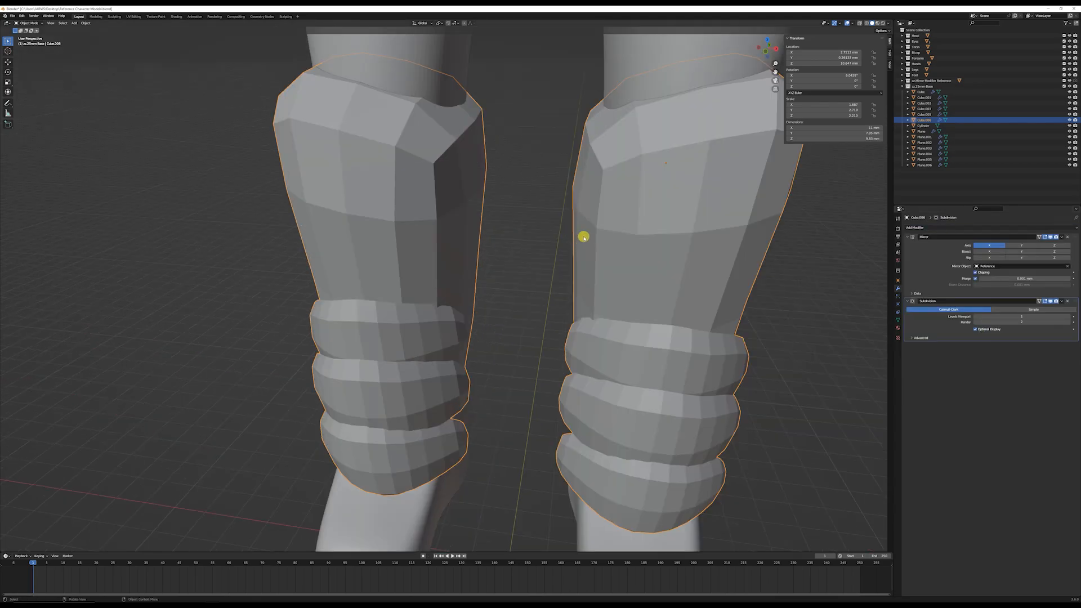
scroll(585, 235, "down", 4)
Step: Bevel the face loop around the leg armor's top rim in Edit Mode and raise its viewport subdivision level by two
key("Tab")
left_click(579, 212)
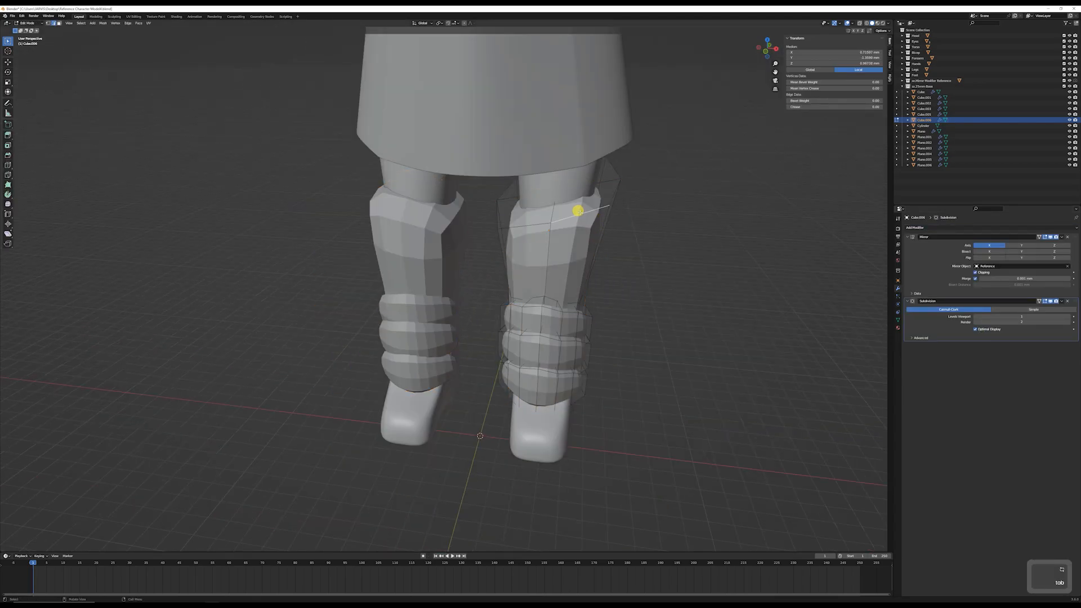
key("3")
left_click(577, 200)
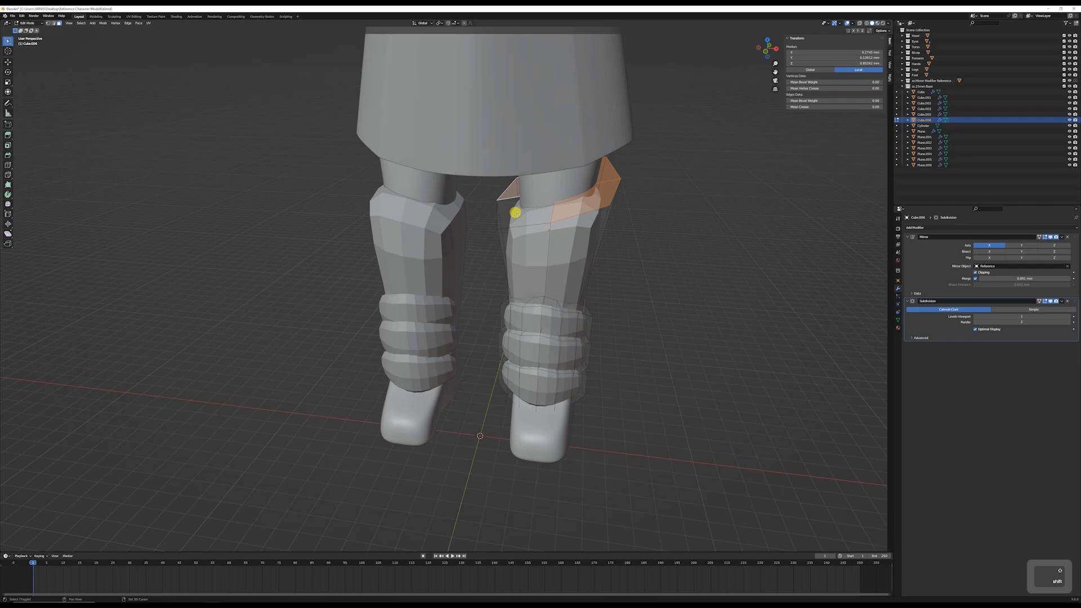
key("shift+2")
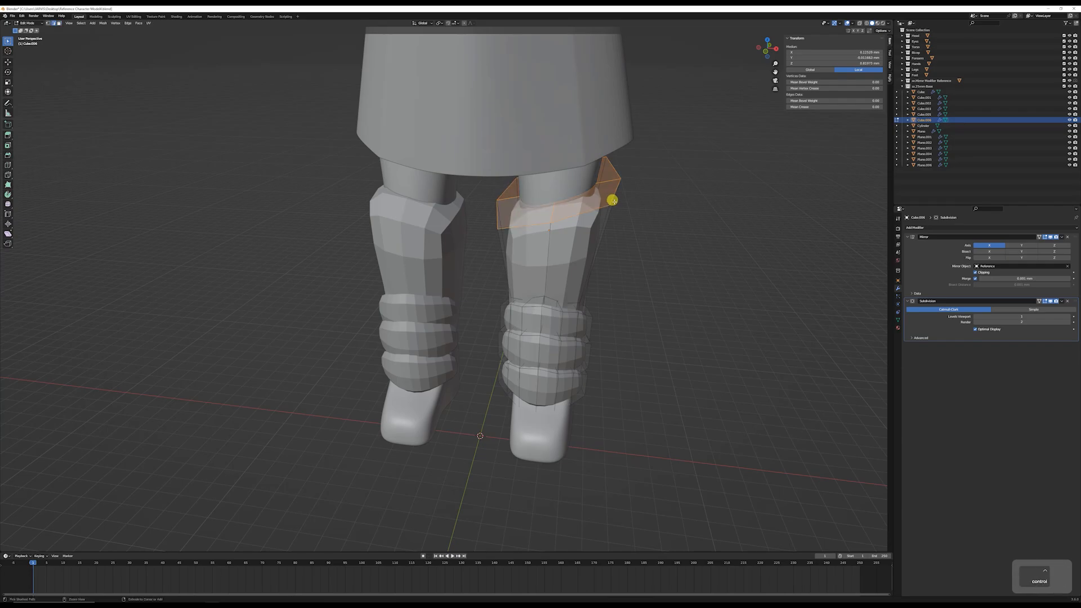
key("ctrl+b")
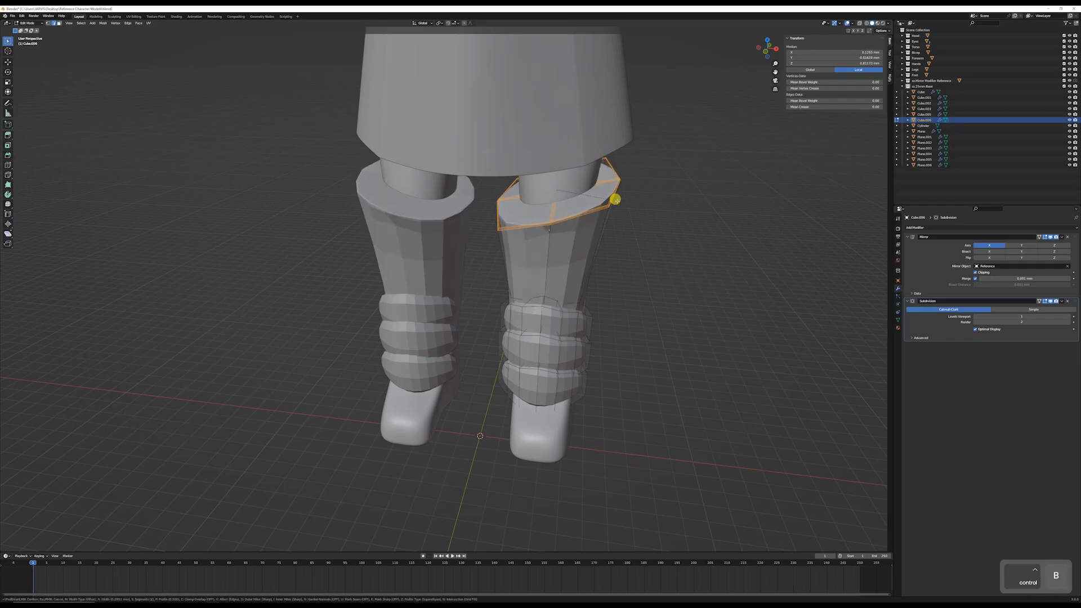
left_click(616, 199)
middle_click_drag(615, 200, 543, 231)
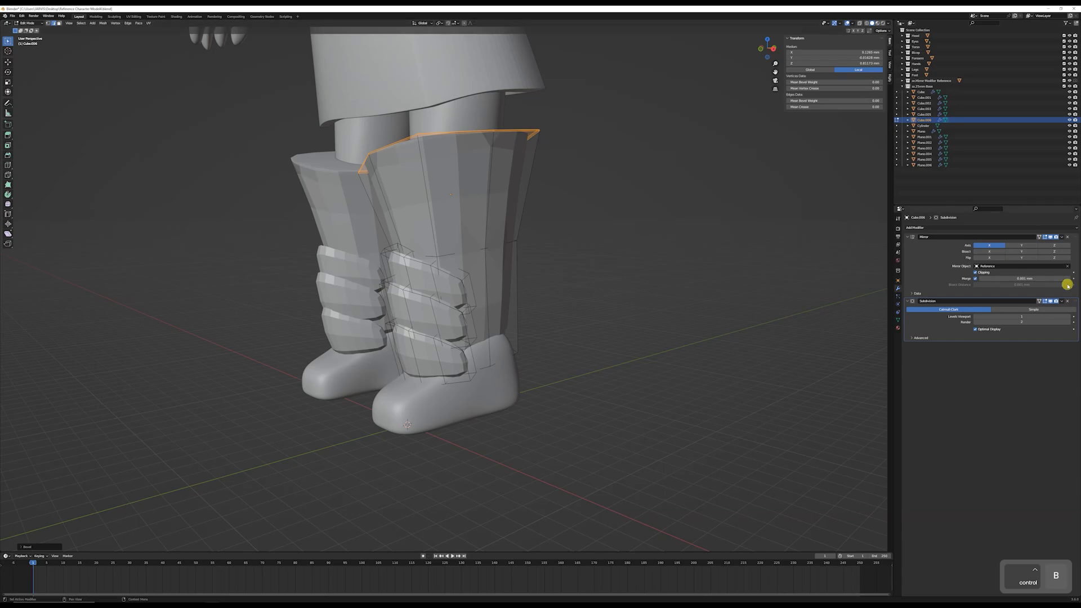
left_click(1069, 317)
left_click(1068, 316)
Step: Bevel the vertical edges along the front and outer side of the leg armor's upper section, and return to Object Mode
middle_click_drag(487, 228, 579, 192)
left_click(601, 183)
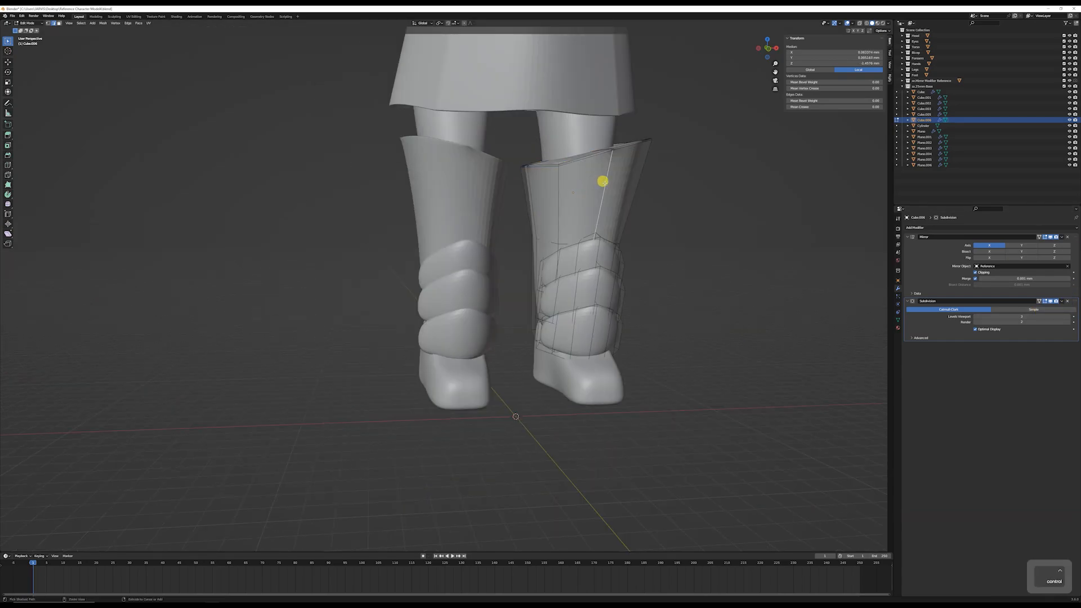
key("ctrl+b")
right_click(625, 184)
middle_click_drag(634, 188, 422, 205)
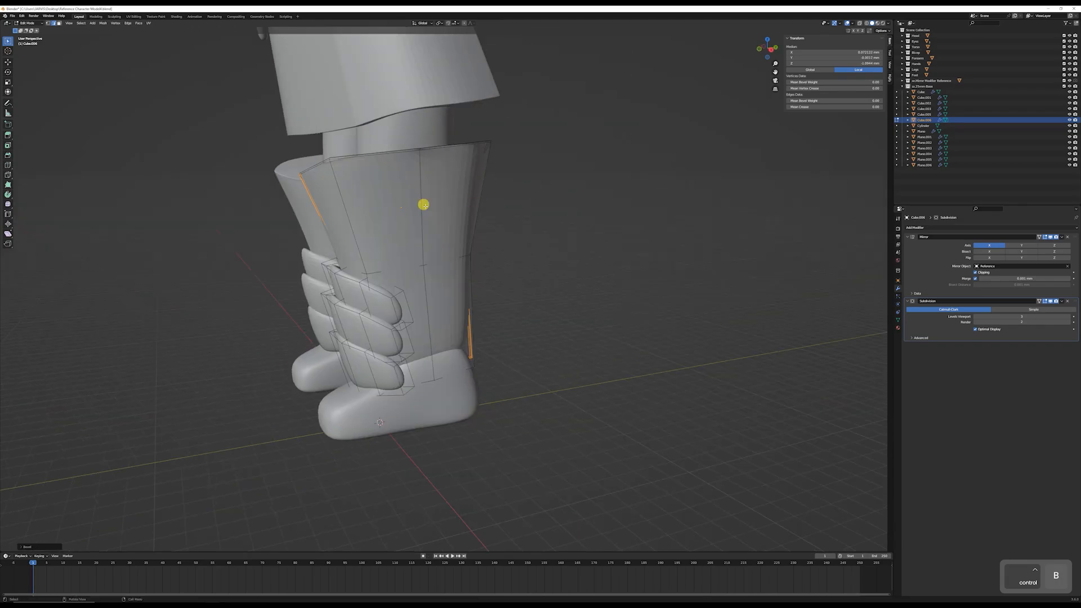
key("ctrl+b")
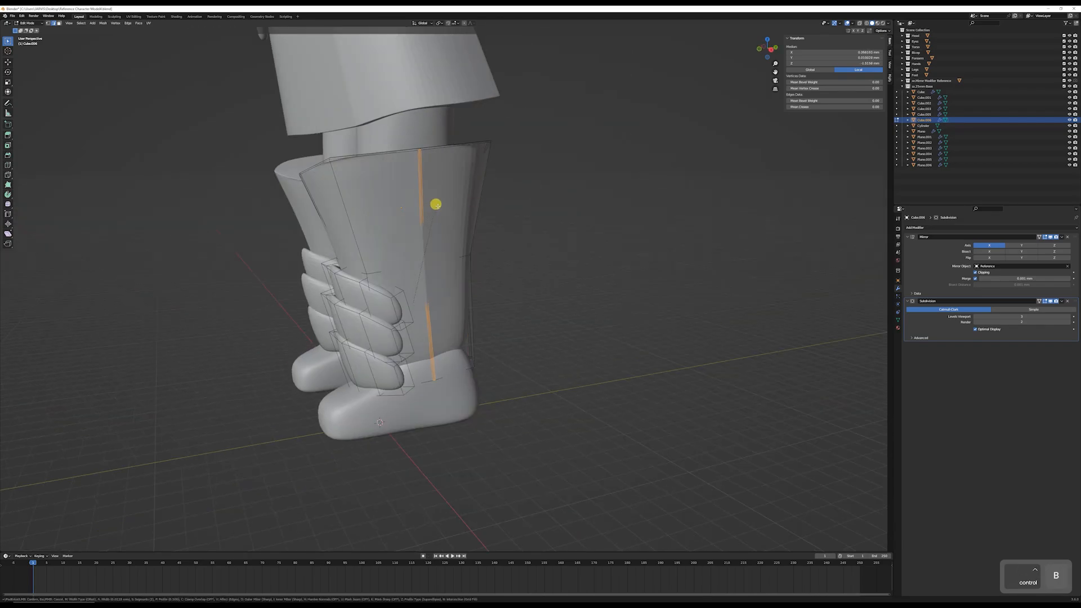
left_click(449, 205)
middle_click_drag(449, 205, 502, 221)
scroll(534, 218, "down", 3)
scroll(421, 272, "up", 4)
key("Tab")
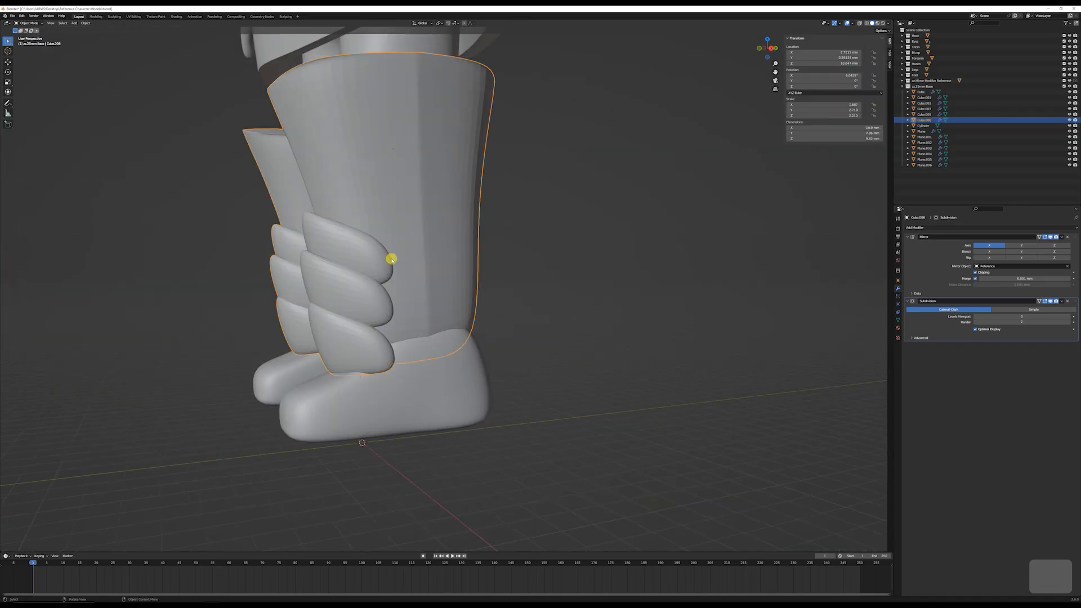
Step: Select the rim faces of the uppermost overlapping shin plate in Edit Mode and bevel them to sharpen its edges
middle_click_drag(390, 259, 333, 275)
key("Tab")
left_click(302, 321, "alt")
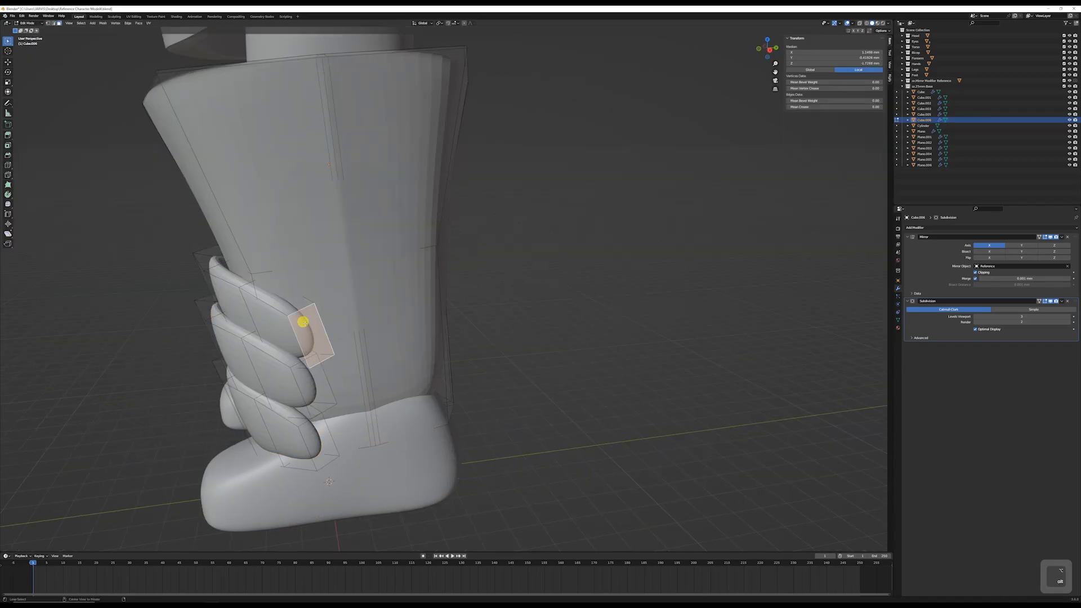
left_click(298, 305, "alt")
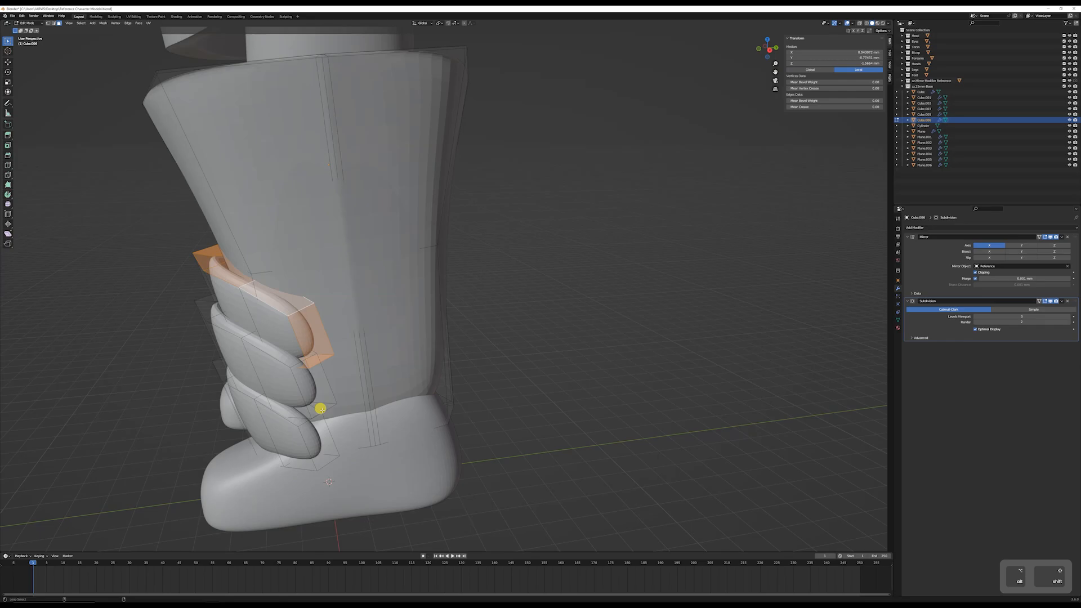
key("ctrl+b")
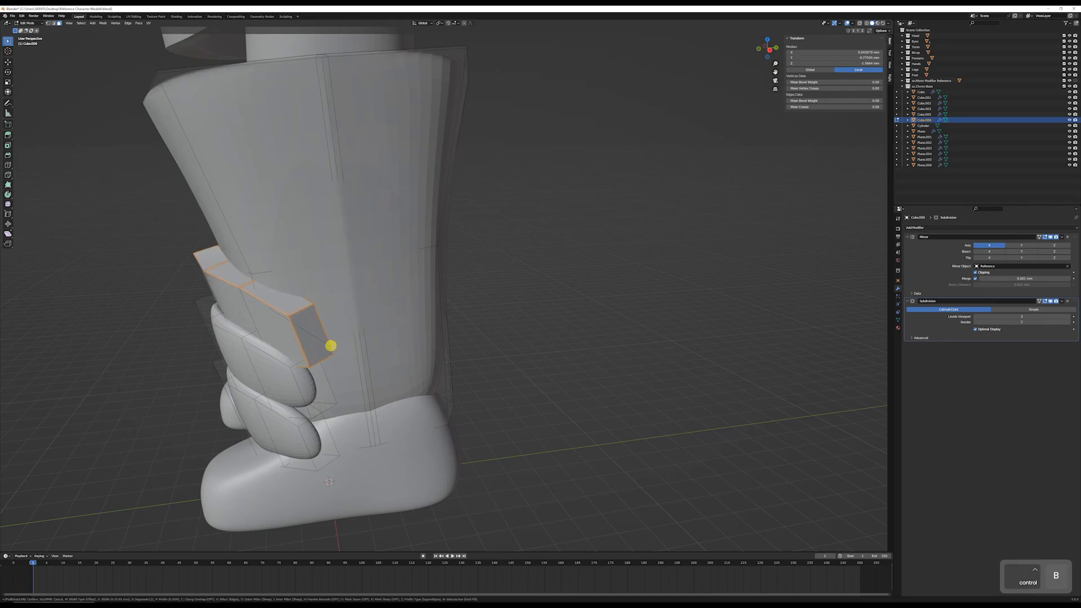
right_click(331, 346)
Step: Bevel the face loop around the rim of the middle shin plate to sharpen its edges
left_click(321, 407, "alt")
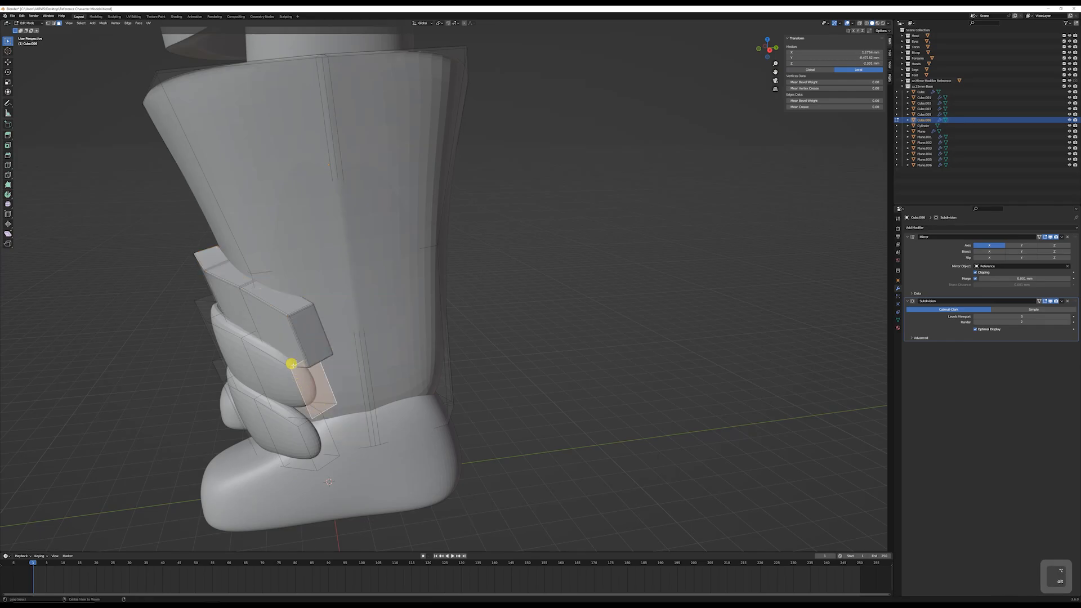
left_click(344, 374, "alt")
key("ctrl+b")
left_click(326, 428)
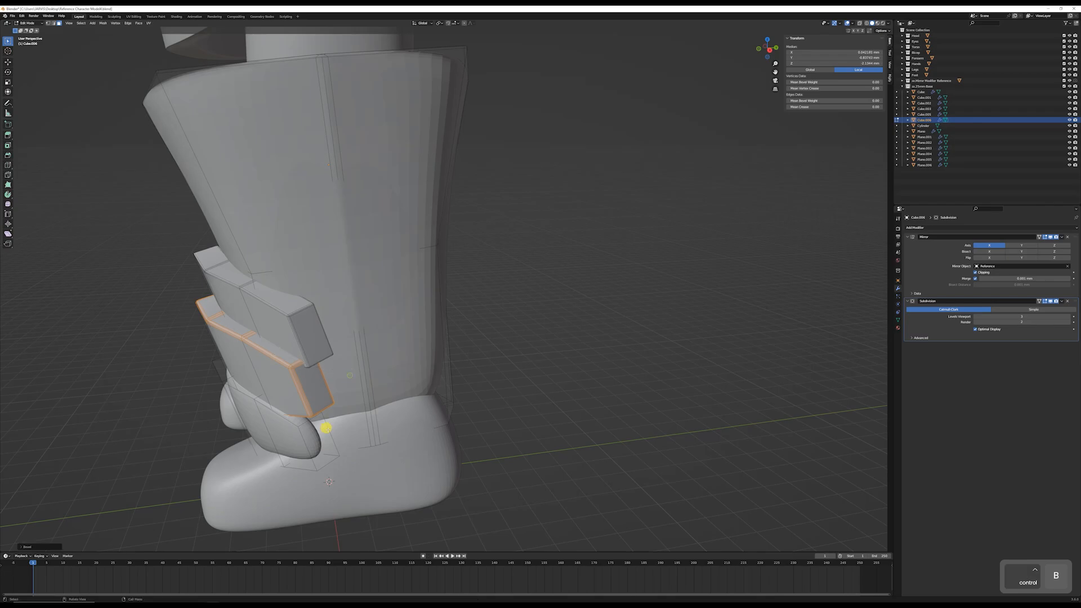
Step: Bevel the face loop around the rim of the lowest shin plate and check the leg armor from the front
left_click(329, 461)
left_click(325, 458, "alt")
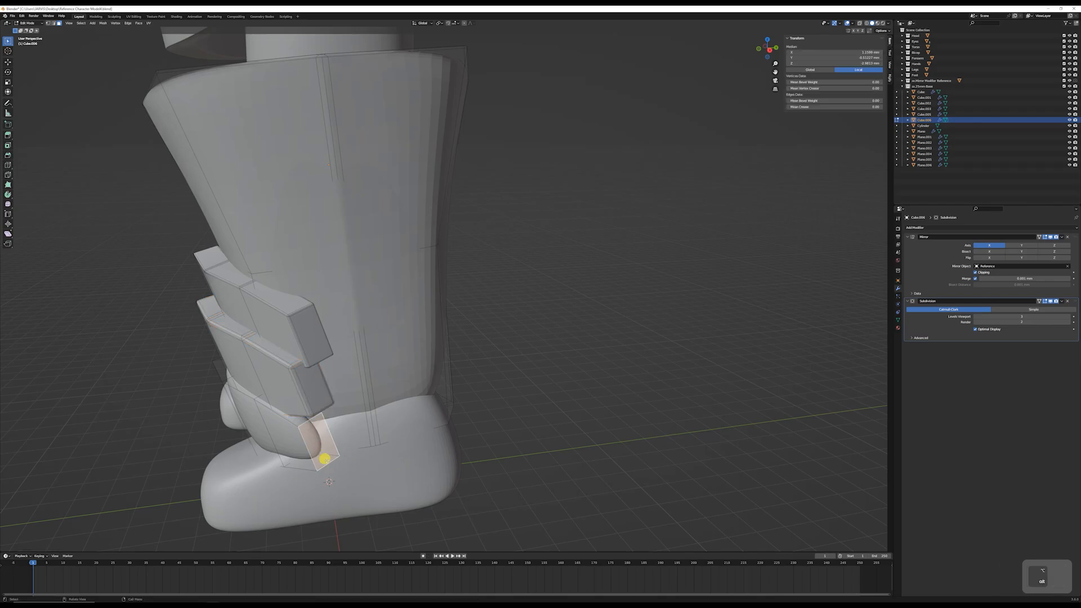
key("ctrl+b")
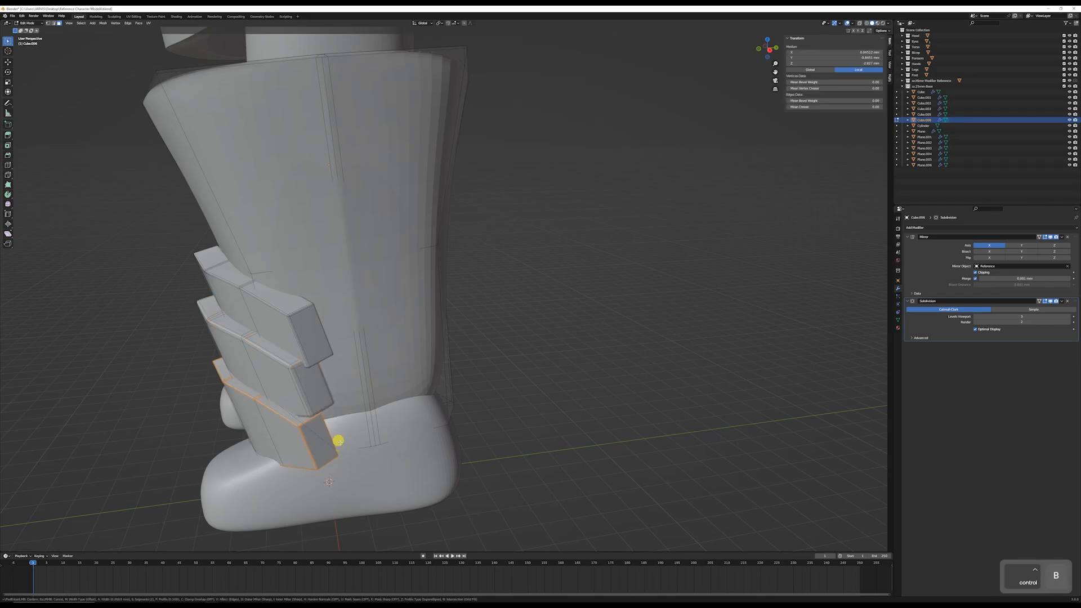
left_click(340, 442)
middle_click_drag(340, 441, 536, 273)
scroll(487, 280, "down", 4)
key("Tab")
key("Tab")
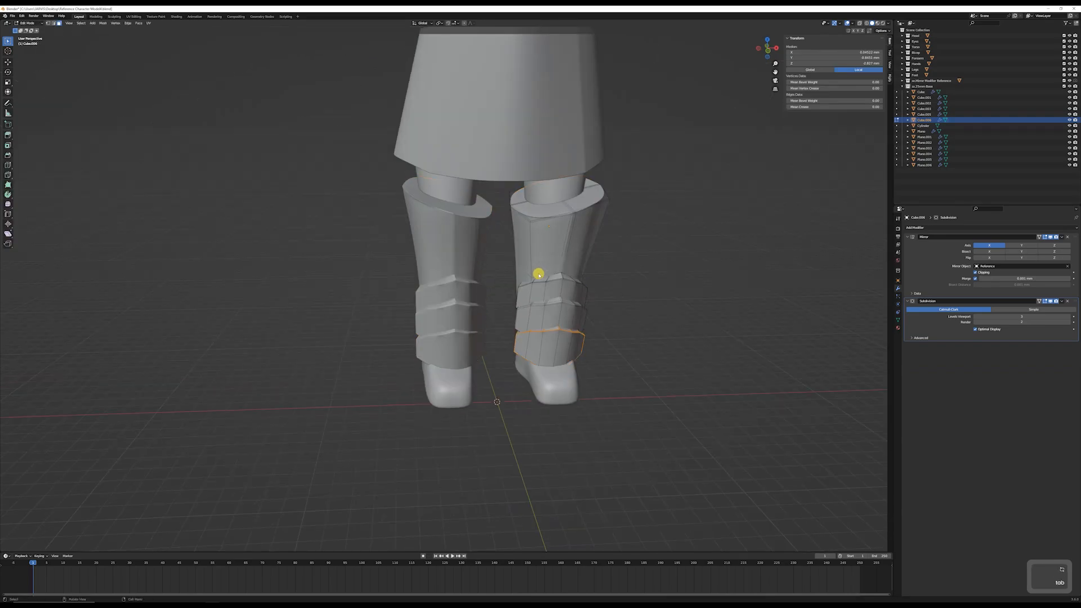
Step: Add a vertical loop cut close to the skirt's front centre line to sharpen the middle crease, and return to Object Mode
key("Tab")
scroll(569, 261, "down", 3)
scroll(574, 237, "down", 2)
middle_click_drag(529, 200, 512, 286, "shift")
scroll(500, 309, "down", 2)
scroll(490, 304, "up", 3)
left_click(470, 323)
middle_click_drag(471, 323, 434, 357)
scroll(439, 349, "up", 4)
key("Tab")
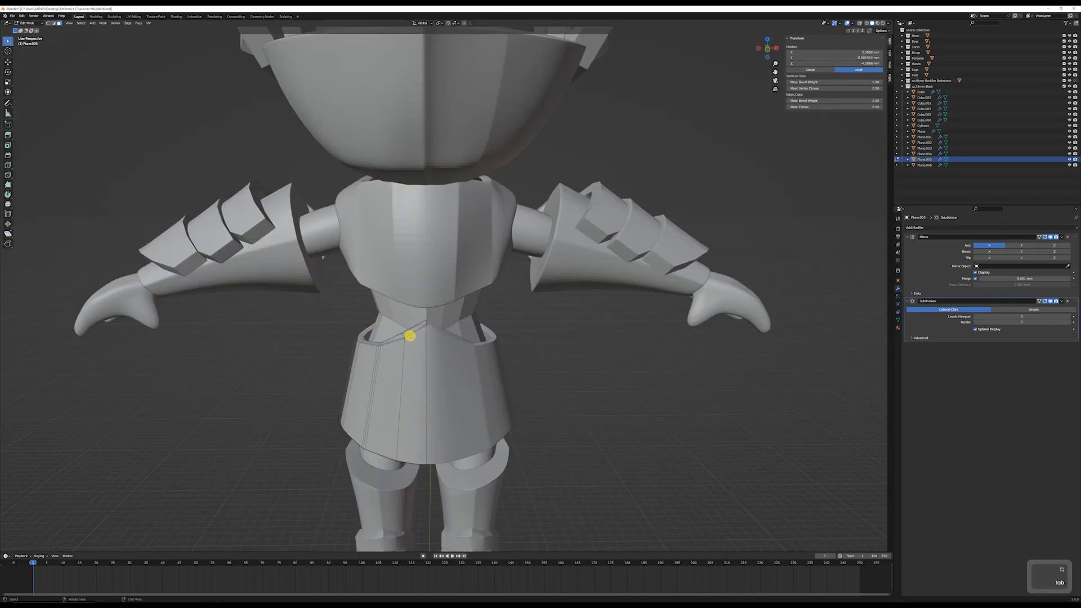
left_click(412, 333)
left_click(412, 333)
key("ctrl+r")
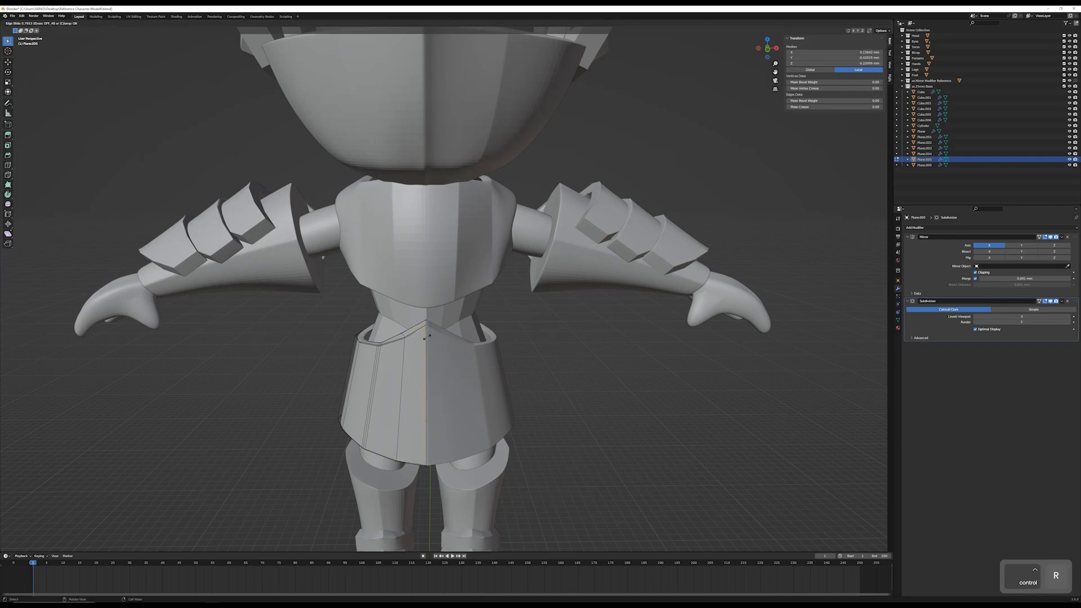
key("Tab")
Step: Examine the complete knight armor on the character from the front and from both sides
middle_click_drag(464, 342, 541, 341)
scroll(501, 337, "down", 4)
scroll(479, 333, "up", 1)
scroll(478, 333, "down", 1)
middle_click_drag(478, 332, 493, 358)
scroll(498, 356, "down", 1)
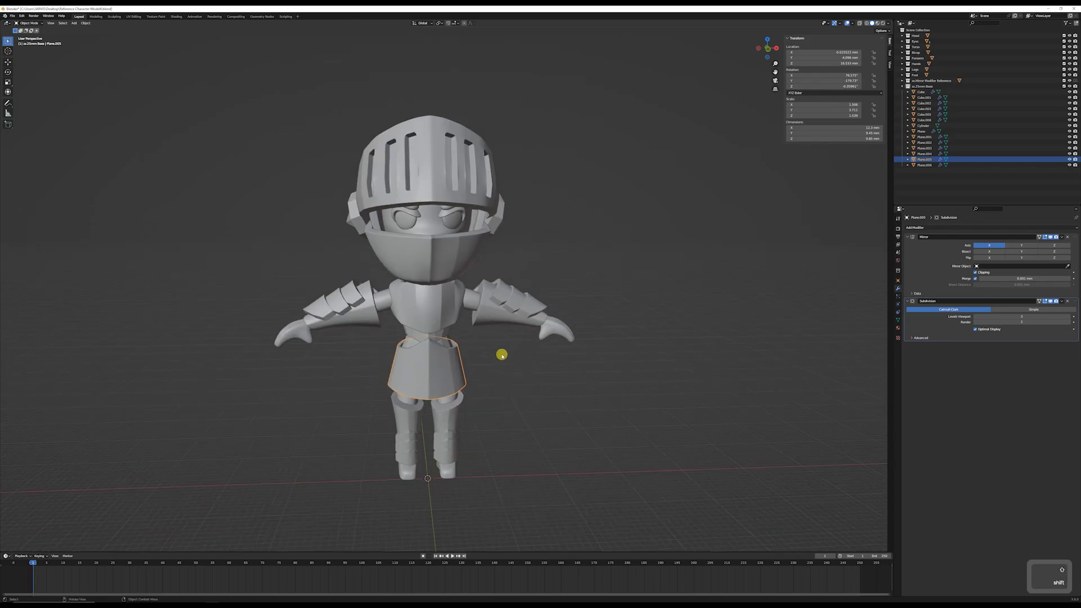
middle_click_drag(464, 357, 512, 342)
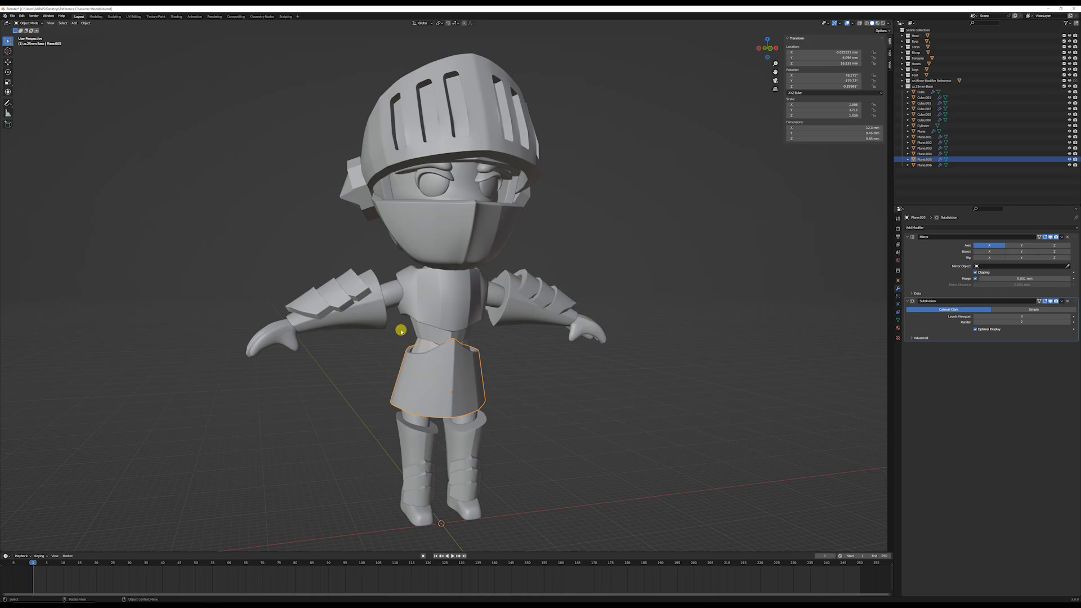
middle_click_drag(427, 380, 398, 381)
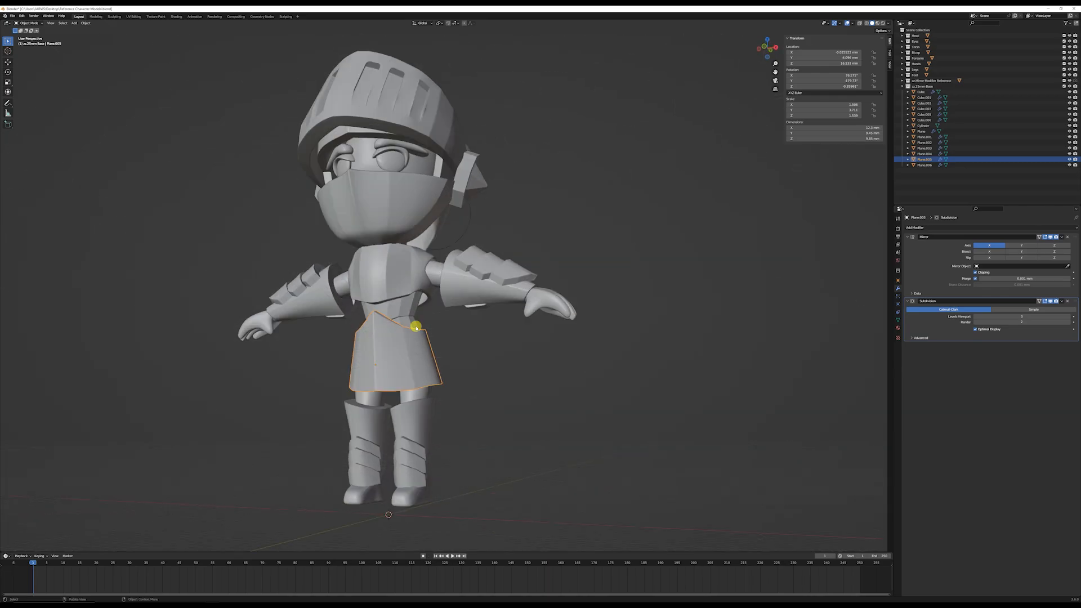
middle_click_drag(415, 326, 478, 309)
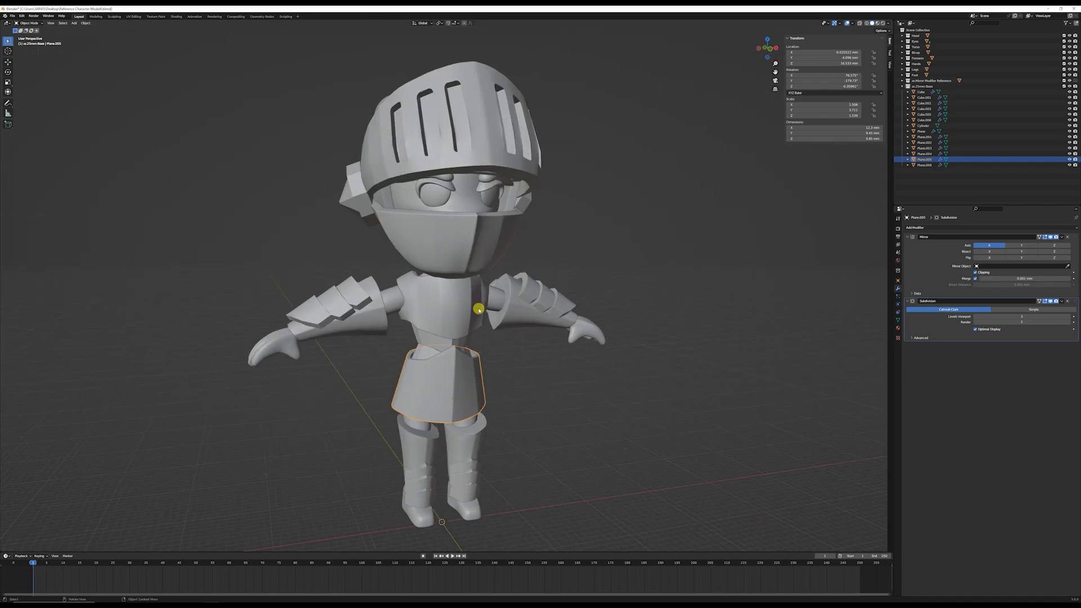